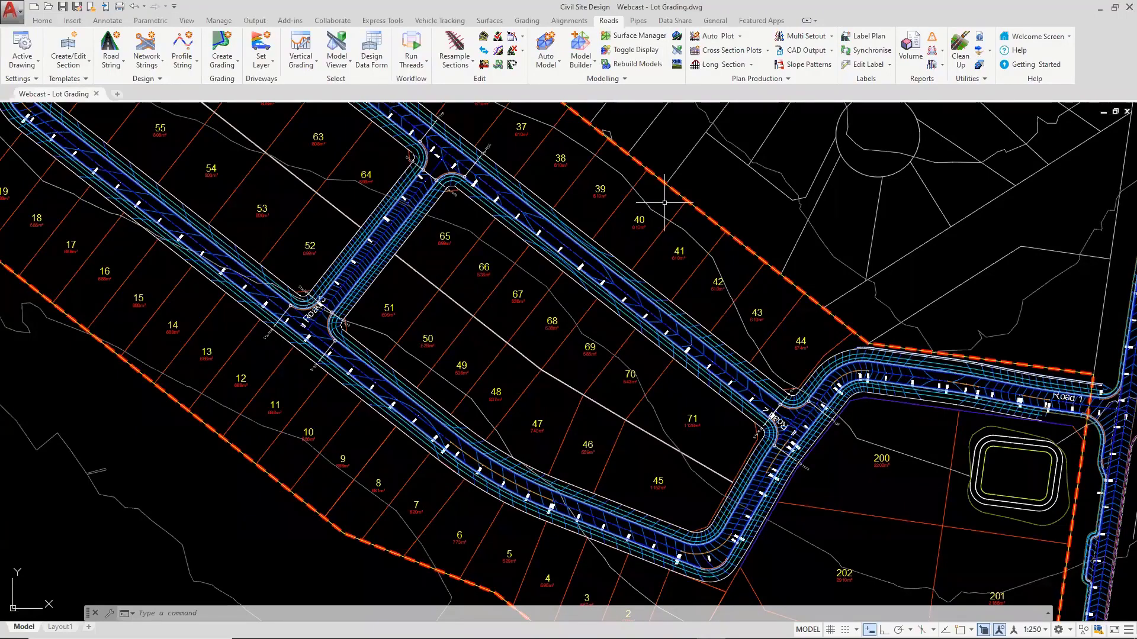
Step: Open the 3D Model Viewer and examine the estate roads and the existing ground across the lots from several angles
{"action": "left_click", "coordinate": [610, 22]}
{"action": "scroll", "coordinate": [782, 341], "scroll_direction": "down", "scroll_amount": 6}
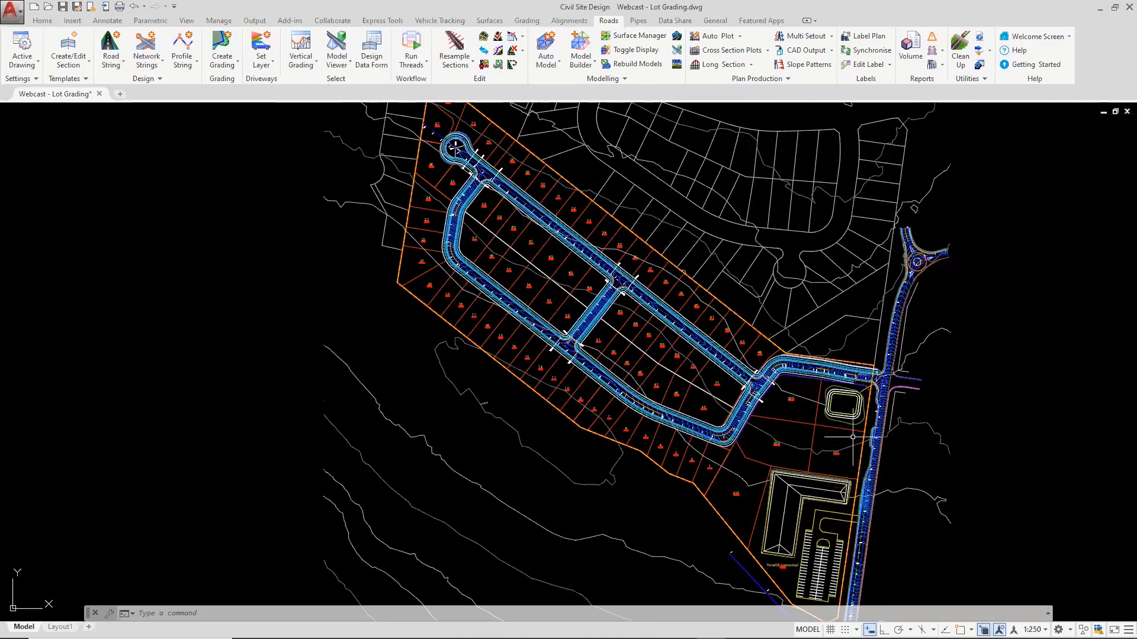
{"action": "scroll", "coordinate": [790, 390], "scroll_direction": "up", "scroll_amount": 5}
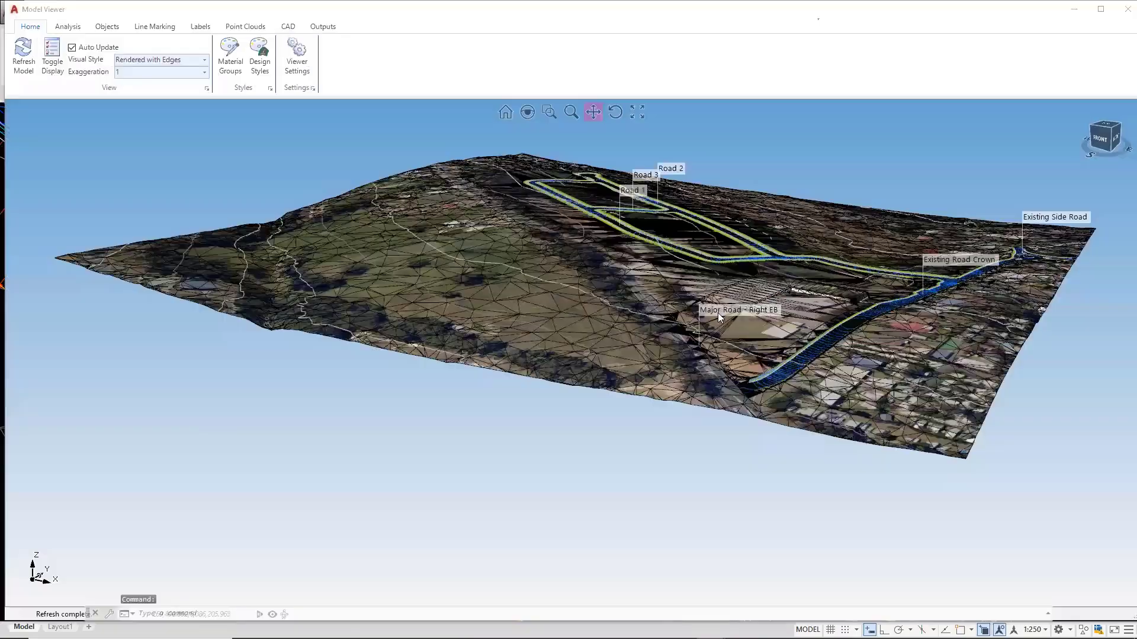
{"action": "scroll", "coordinate": [886, 281], "scroll_direction": "up", "scroll_amount": 5}
{"action": "middle_click_drag", "start_coordinate": [847, 330], "coordinate": [783, 401]}
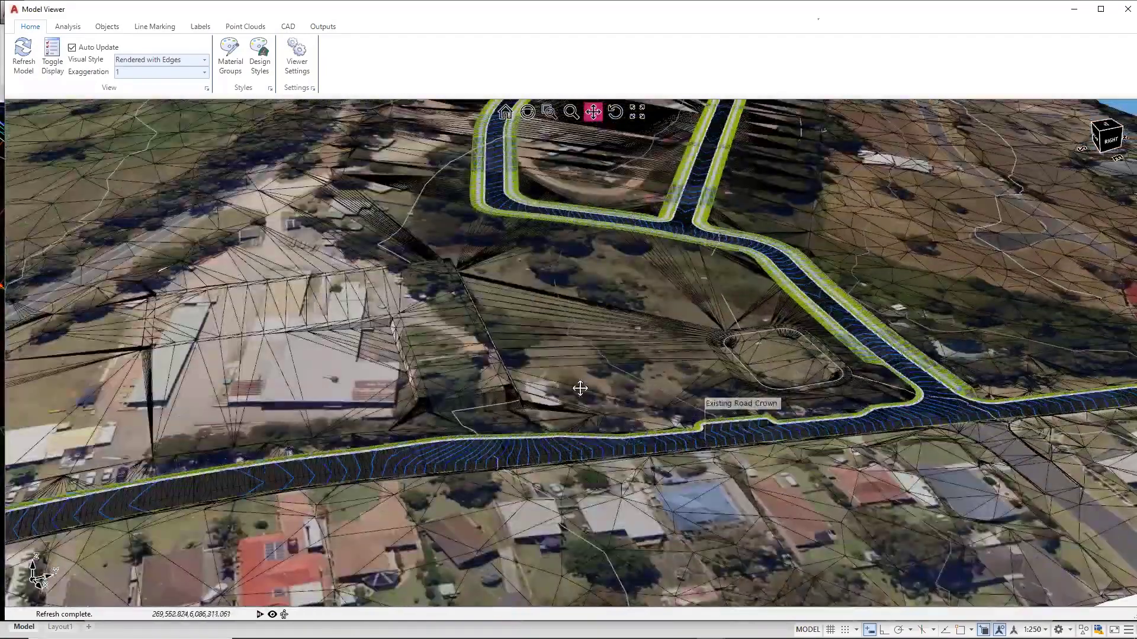
{"action": "scroll", "coordinate": [559, 376], "scroll_direction": "up", "scroll_amount": 3}
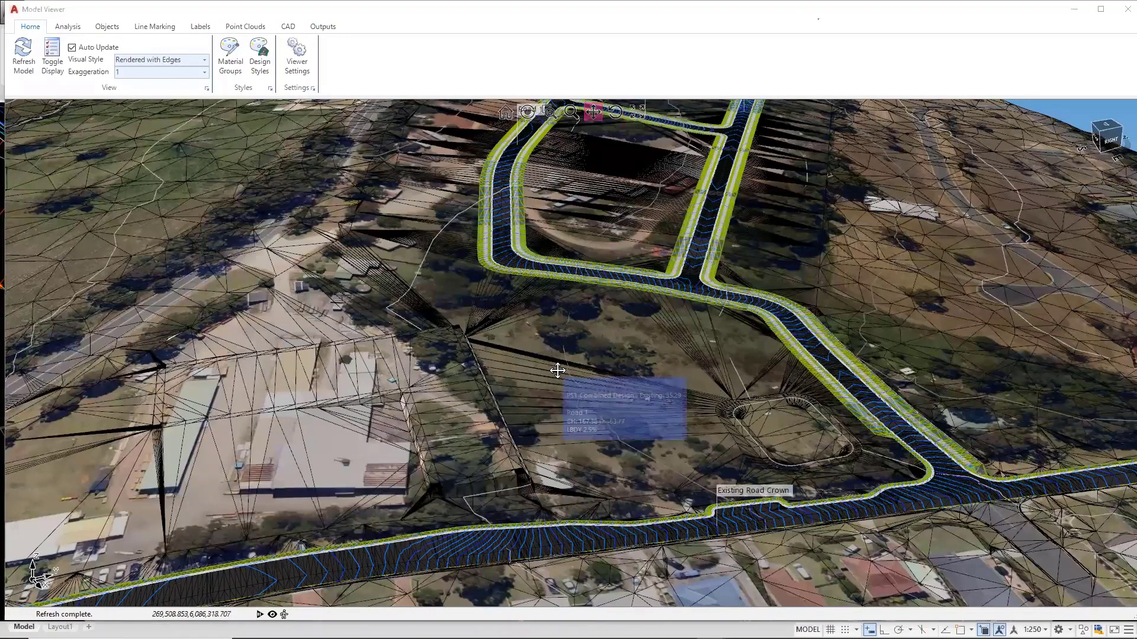
{"action": "left_click", "coordinate": [435, 357]}
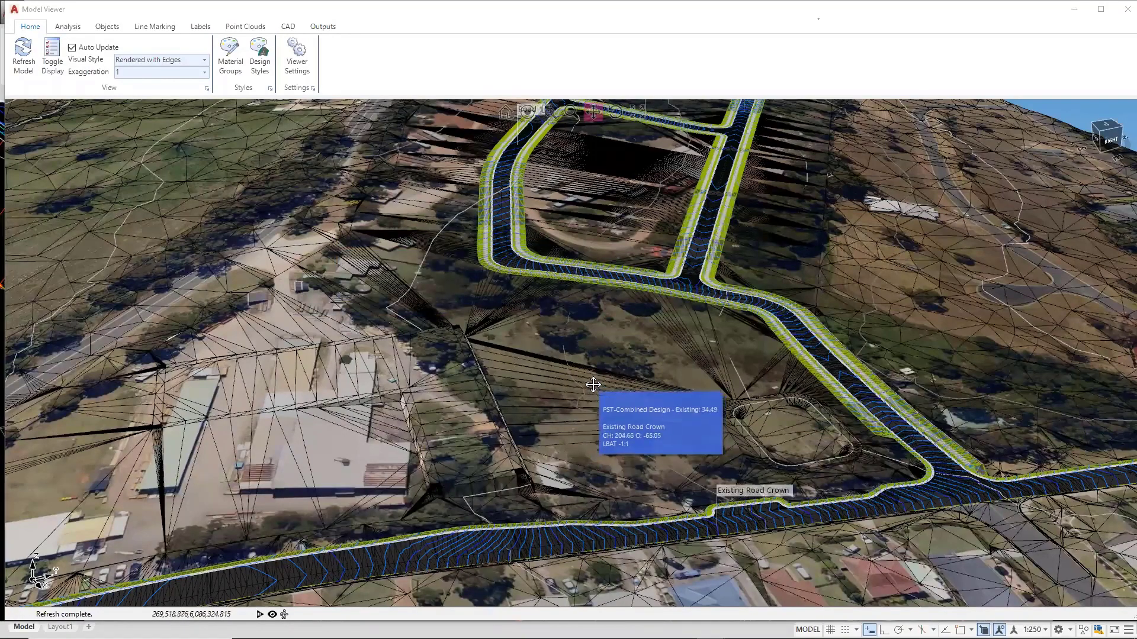
{"action": "middle_click_drag", "start_coordinate": [687, 452], "coordinate": [685, 408], "text": "shift"}
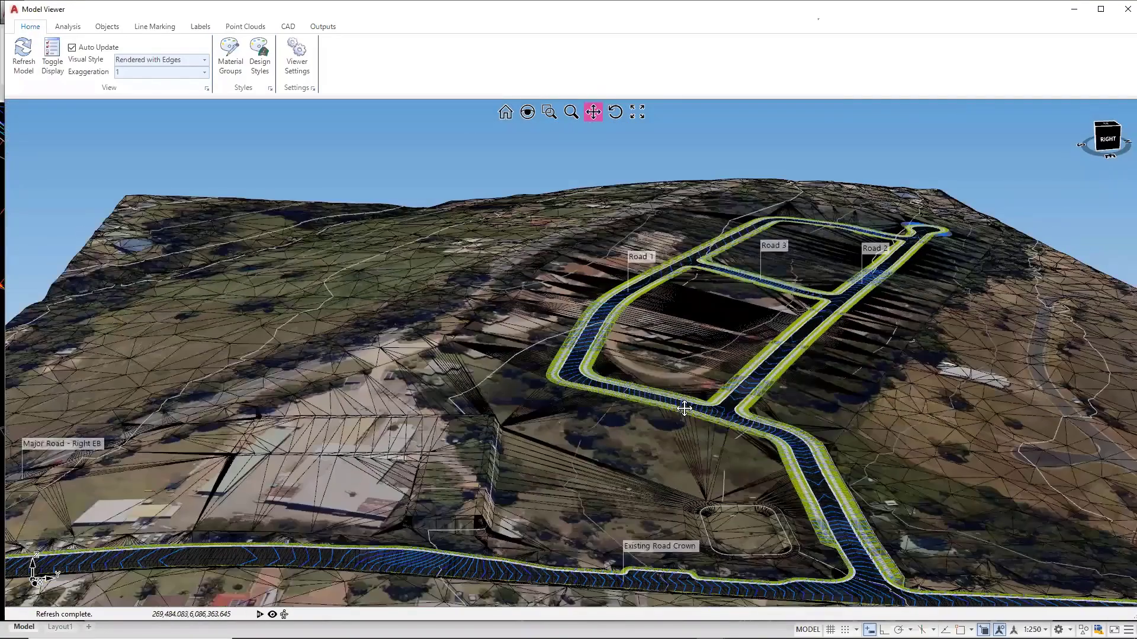
{"action": "left_click", "coordinate": [953, 405]}
{"action": "left_click", "coordinate": [845, 357]}
{"action": "middle_click_drag", "start_coordinate": [638, 421], "coordinate": [723, 450], "text": "shift"}
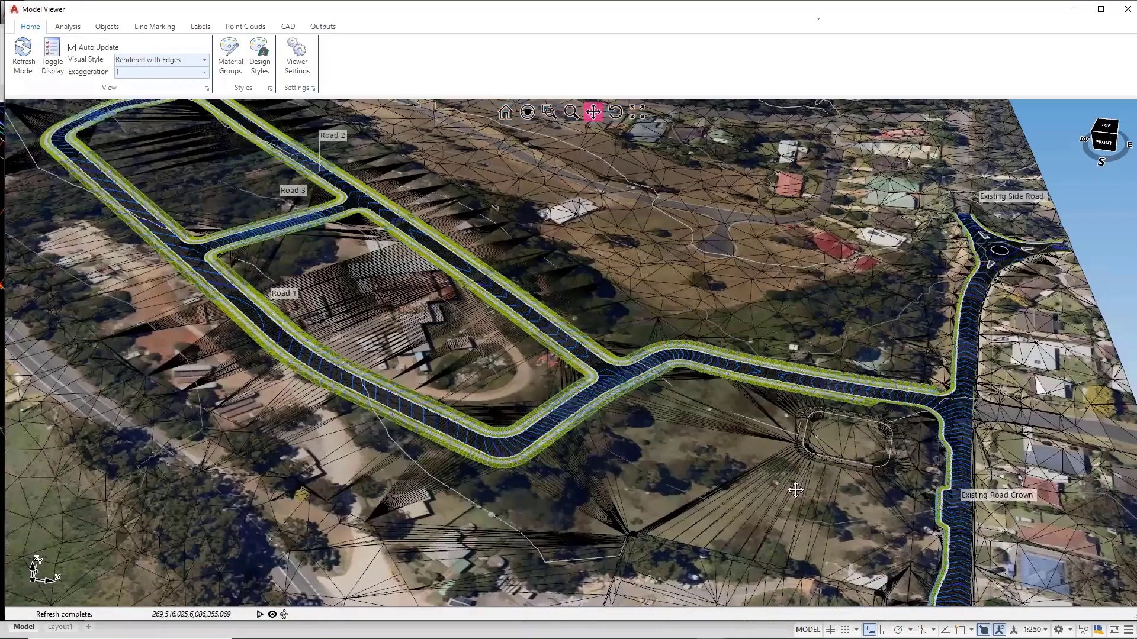
Step: Inspect the existing main road and the slope of the lot area between Roads 1, 2 and 3, closing the viewer when done
{"action": "scroll", "coordinate": [795, 490], "scroll_direction": "up", "scroll_amount": 10}
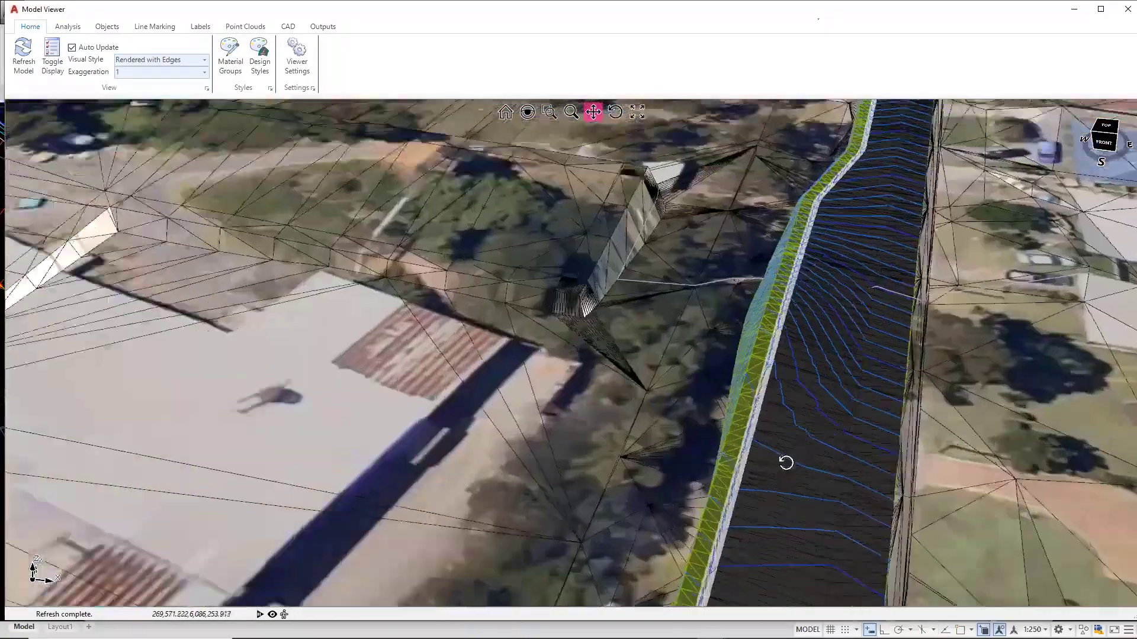
{"action": "middle_click_drag", "start_coordinate": [786, 462], "coordinate": [797, 418], "text": "shift"}
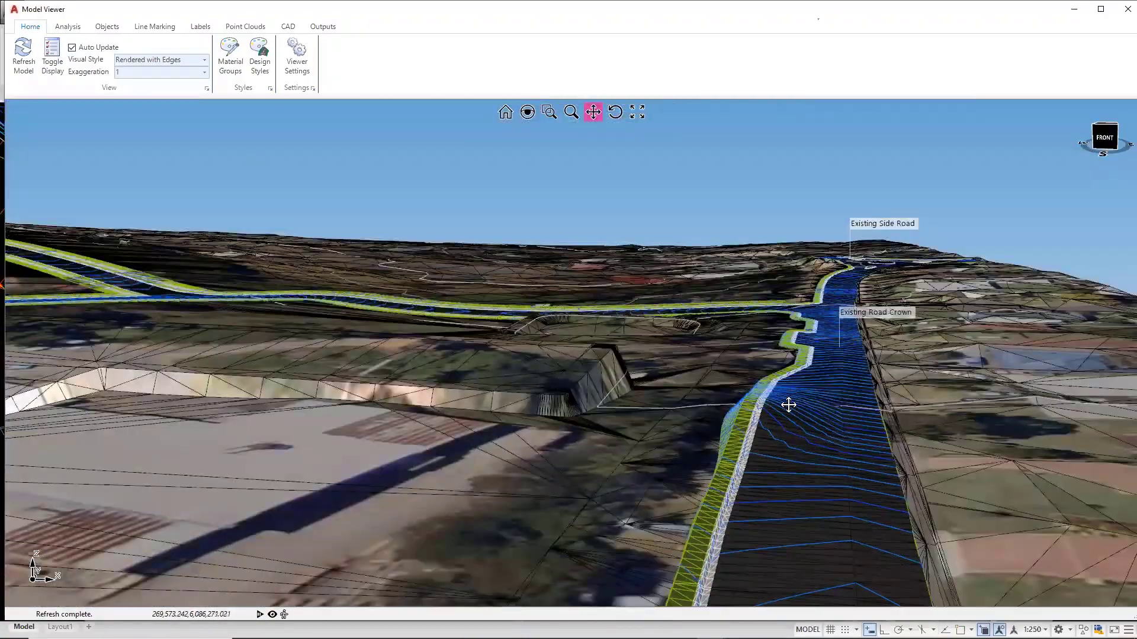
{"action": "scroll", "coordinate": [786, 393], "scroll_direction": "down", "scroll_amount": 8}
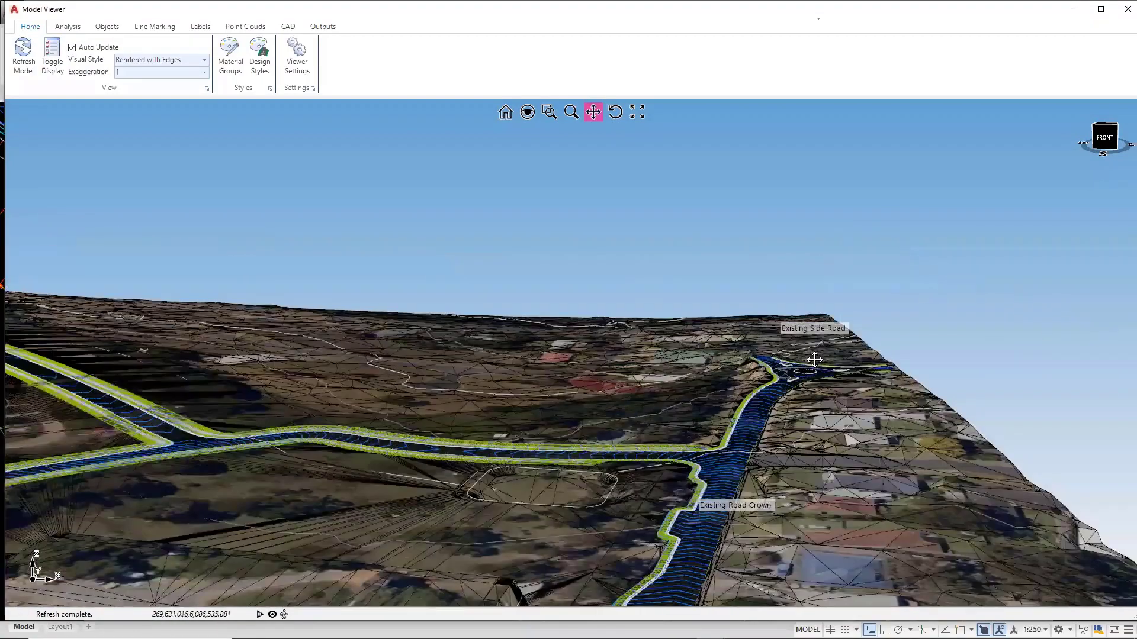
{"action": "middle_click_drag", "start_coordinate": [815, 360], "coordinate": [567, 403], "text": "shift"}
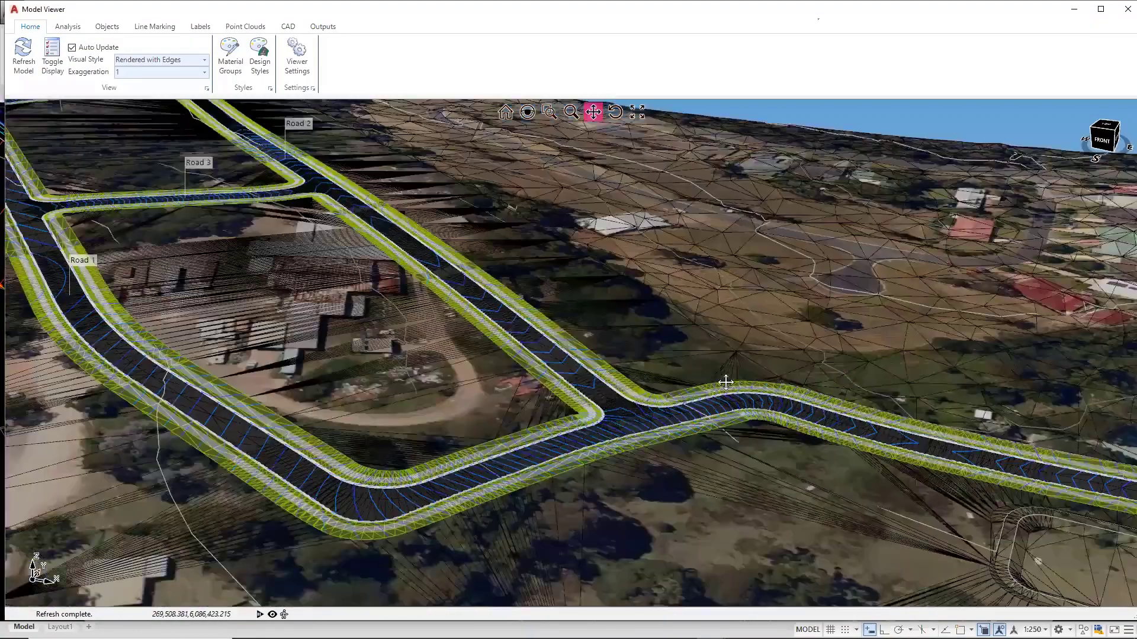
{"action": "middle_click_drag", "start_coordinate": [725, 381], "coordinate": [585, 407], "text": "shift"}
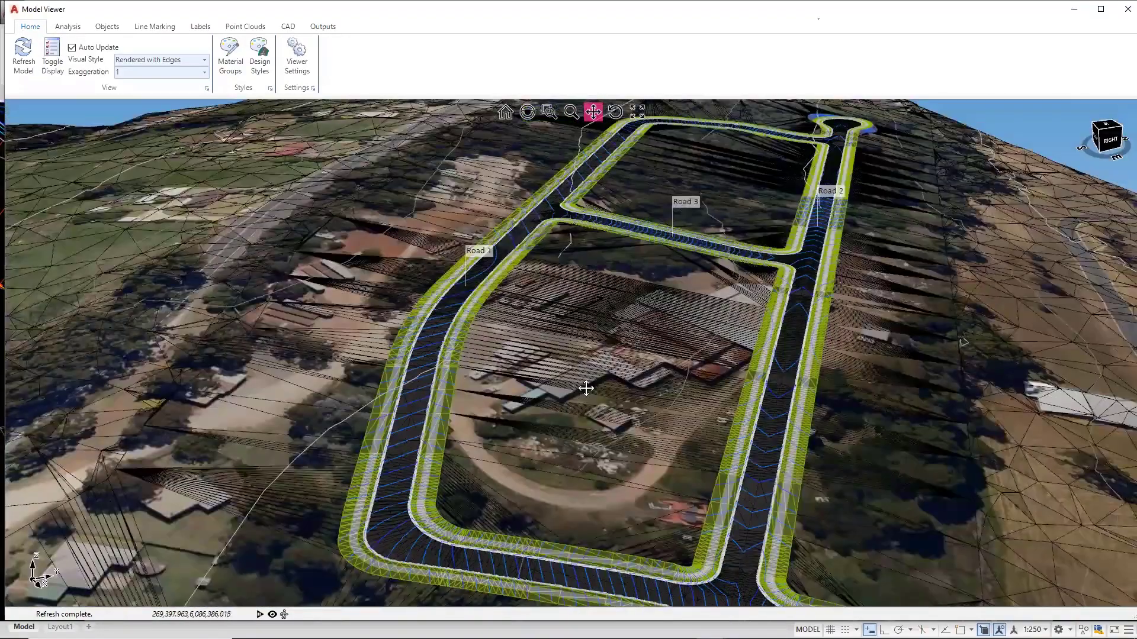
{"action": "left_click", "coordinate": [586, 388]}
{"action": "left_click", "coordinate": [1121, 13]}
Step: Start a new Surface 2 Point Slope label set named Parcel 1 in Plan Plotting
{"action": "scroll", "coordinate": [355, 266], "scroll_direction": "up", "scroll_amount": 3}
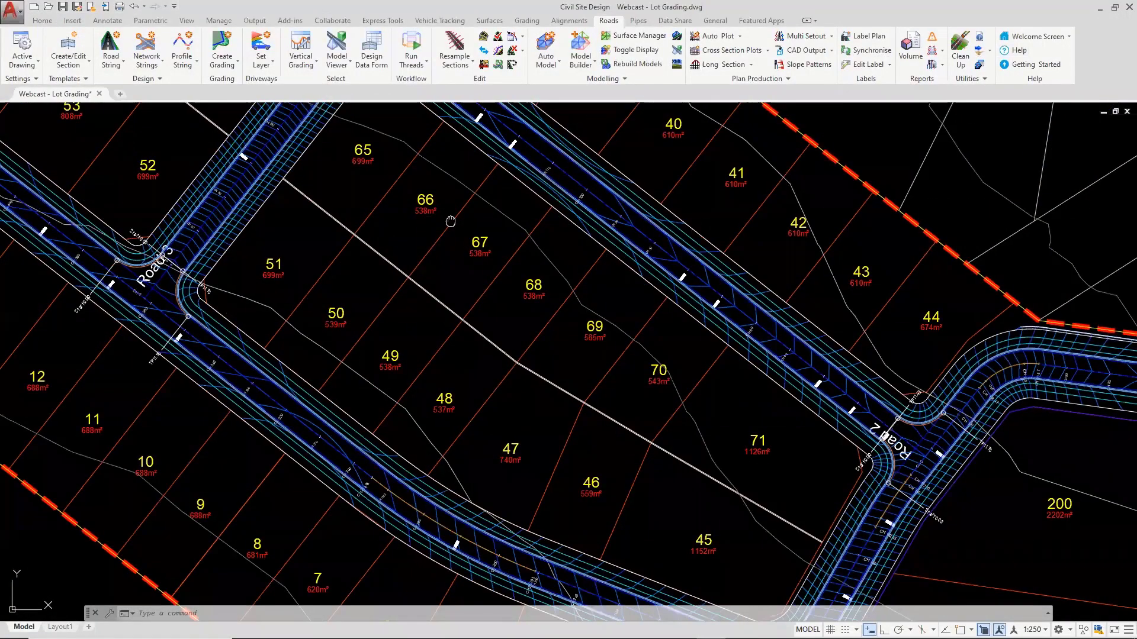
{"action": "middle_click_drag", "start_coordinate": [451, 221], "coordinate": [442, 236]}
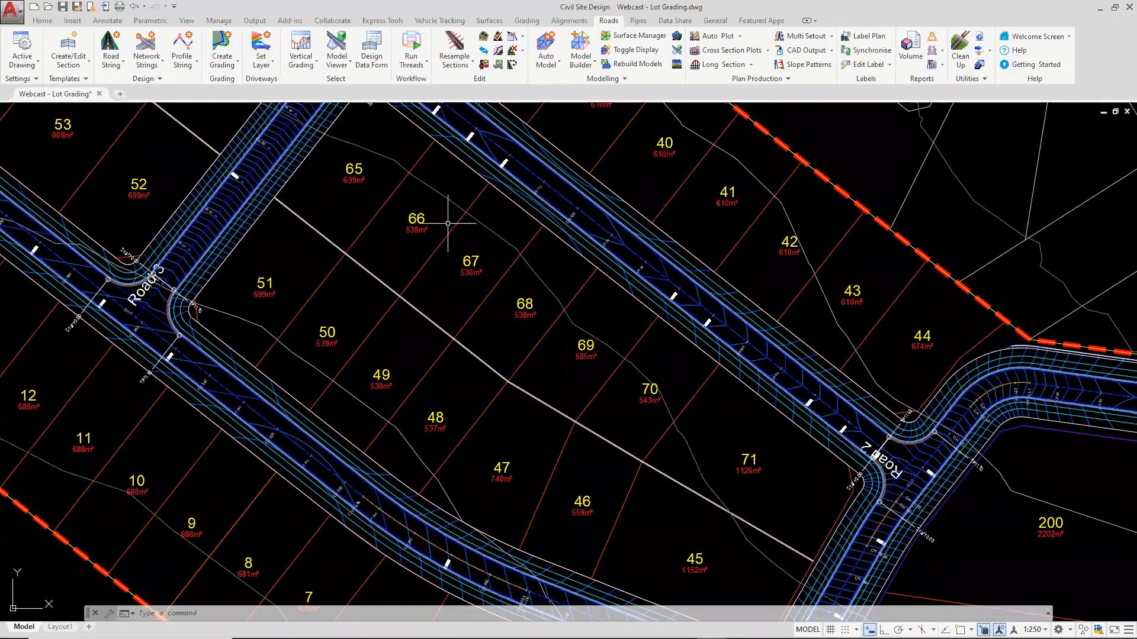
{"action": "left_click", "coordinate": [869, 38]}
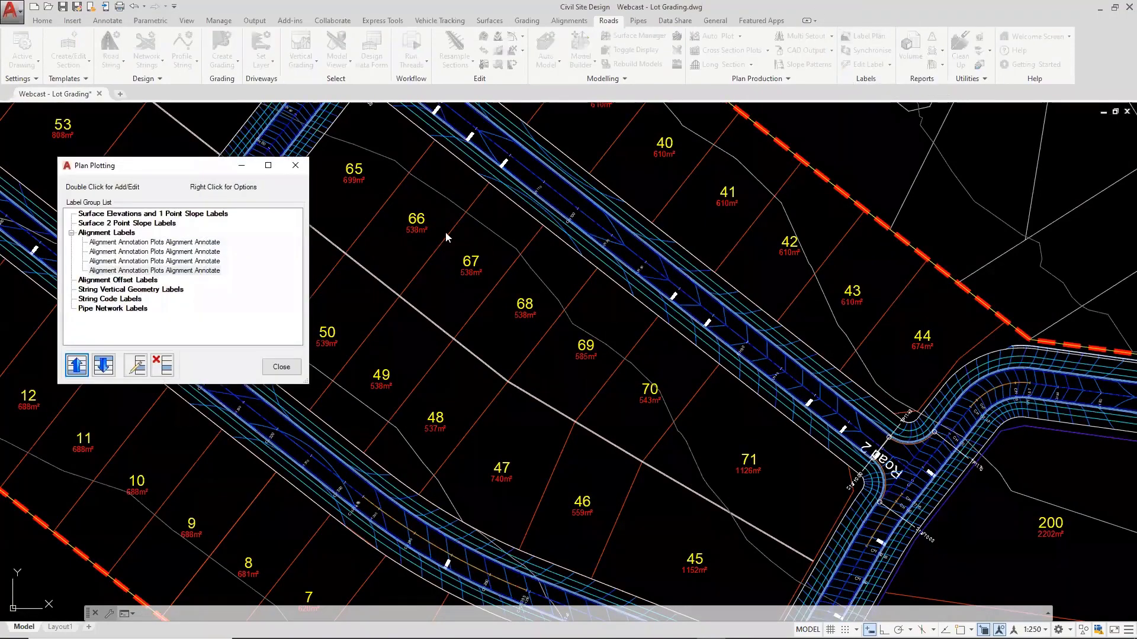
{"action": "left_click", "coordinate": [107, 222]}
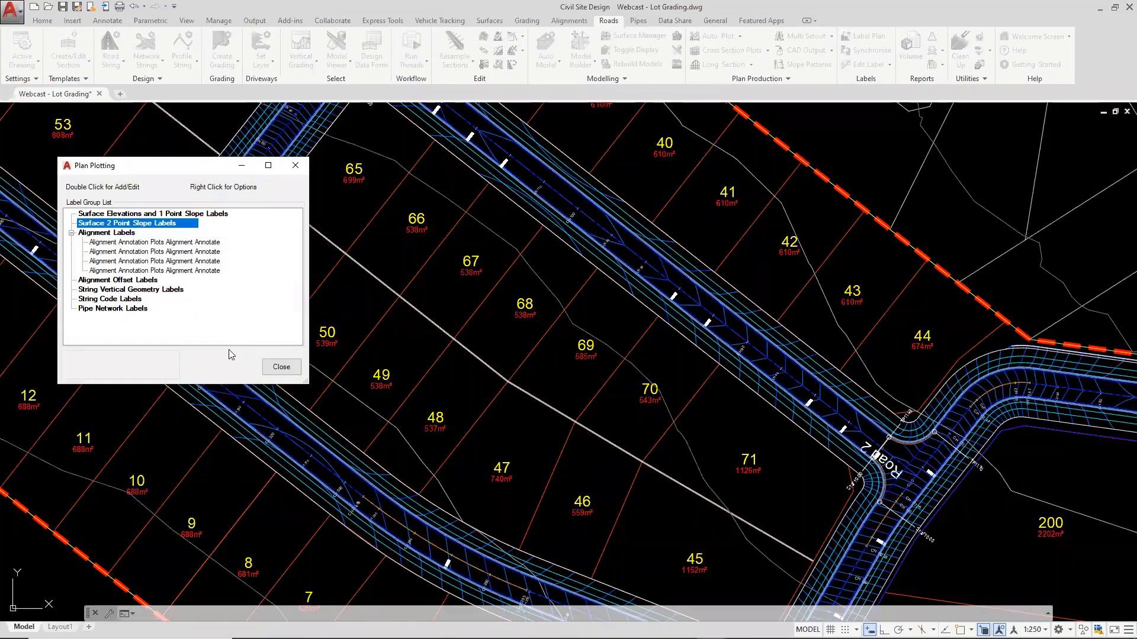
{"action": "double_click", "coordinate": [136, 224]}
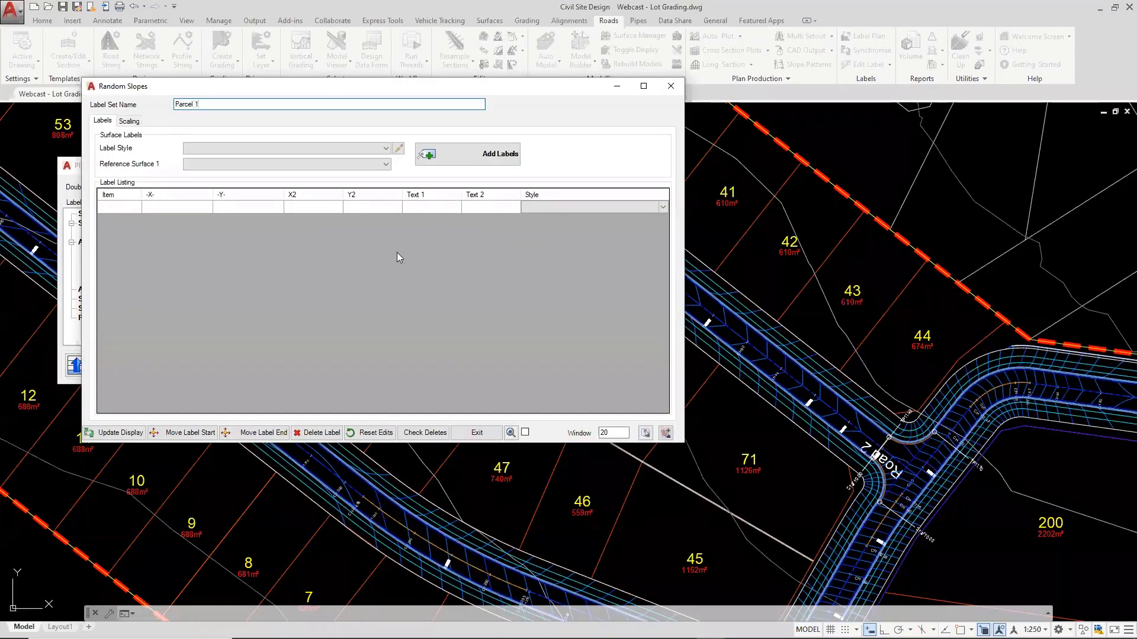
Step: Set the label style to Surface - Slope (2 Points) and Reference Surface 1 to PST-Combined Design - Existing
{"action": "left_click", "coordinate": [229, 149]}
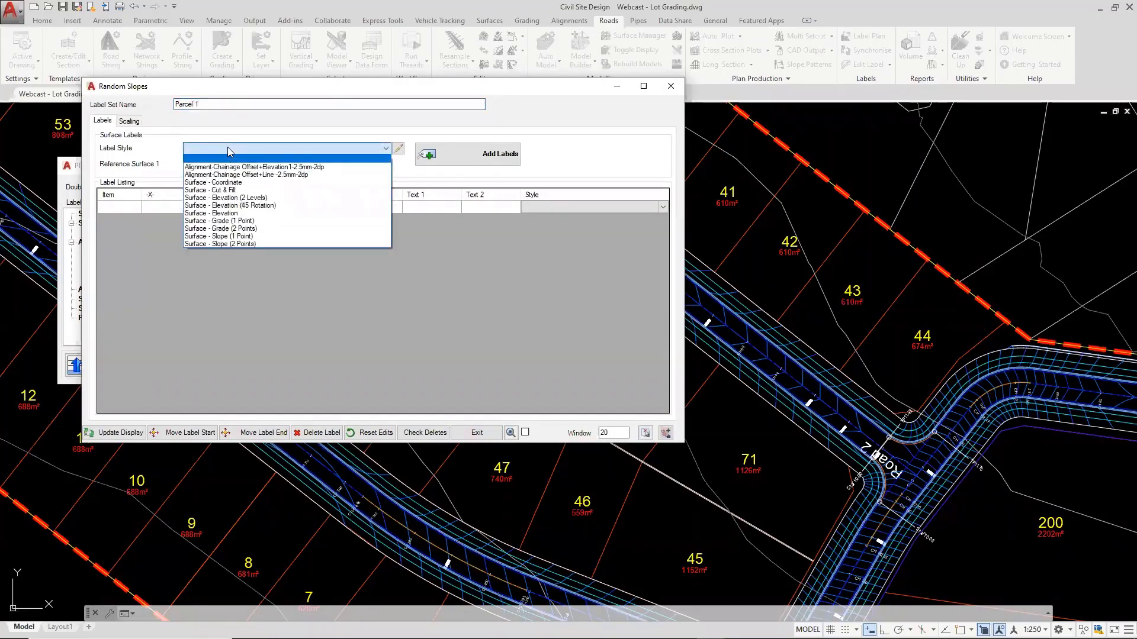
{"action": "left_click", "coordinate": [231, 244]}
{"action": "left_click", "coordinate": [393, 285]}
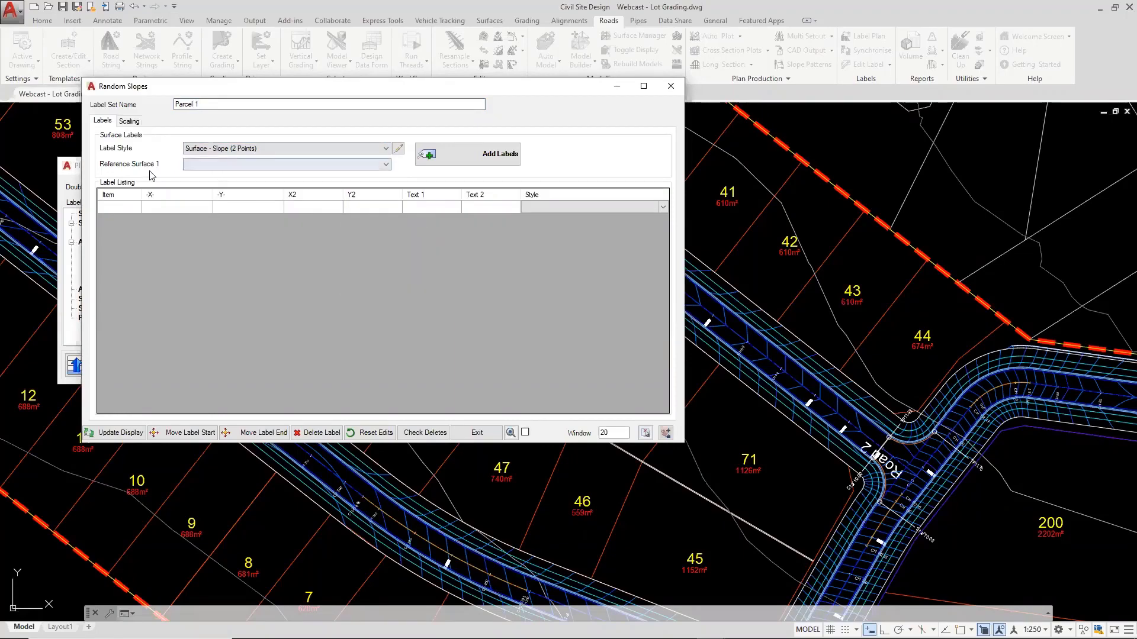
{"action": "left_click", "coordinate": [230, 170]}
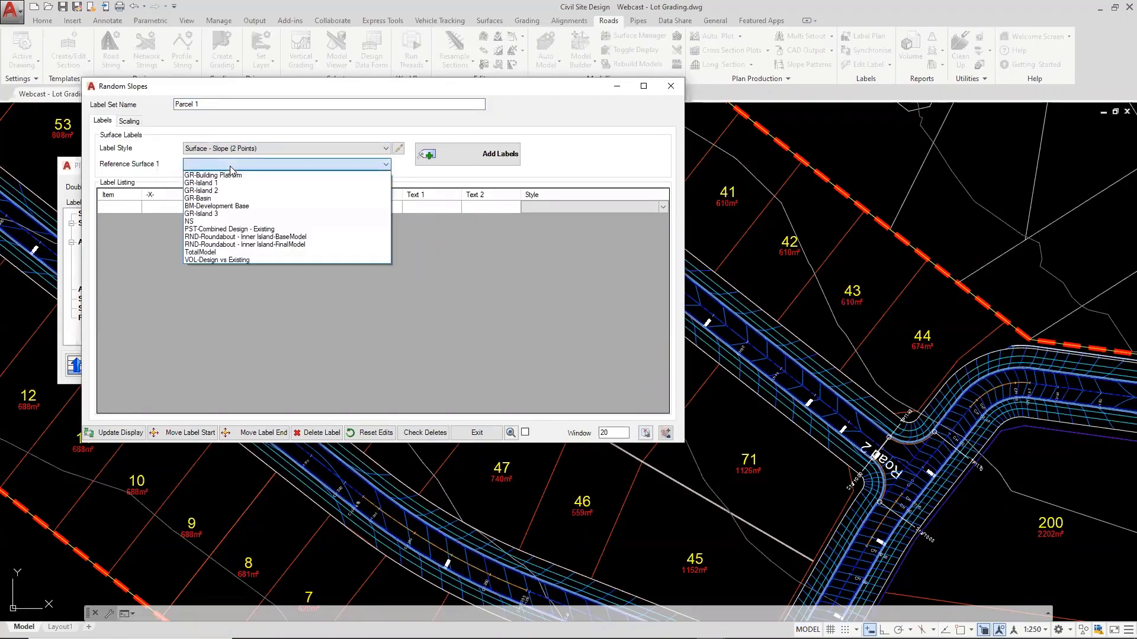
{"action": "left_click", "coordinate": [218, 229]}
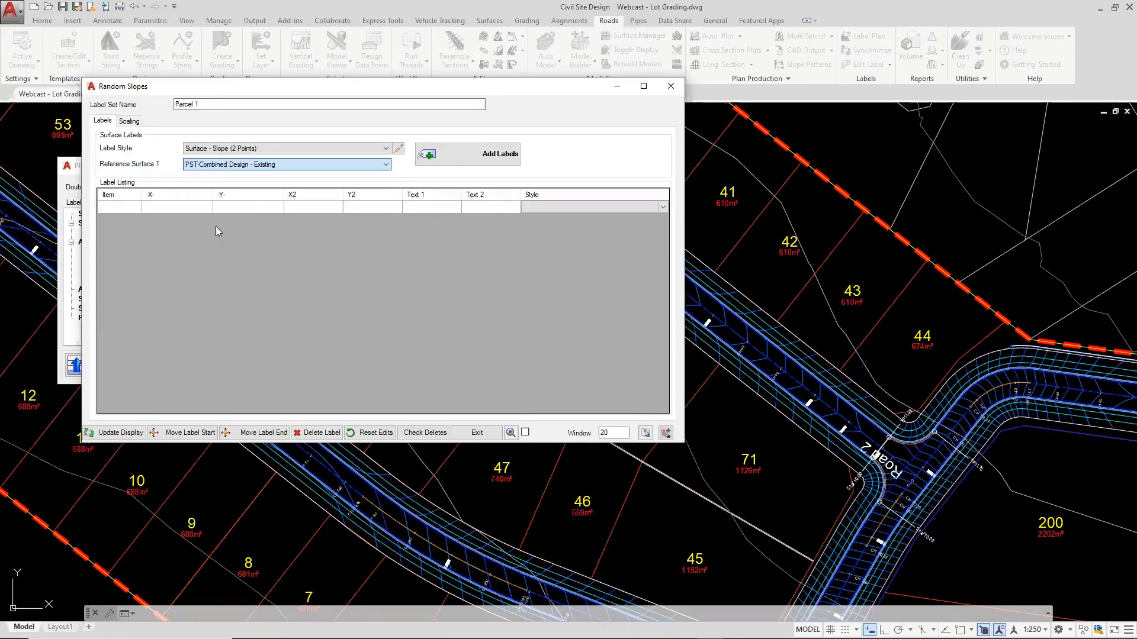
Step: Add two-point slope labels running parallel to the side boundaries on lots 51, 66, 69 and 46
{"action": "left_click", "coordinate": [469, 153]}
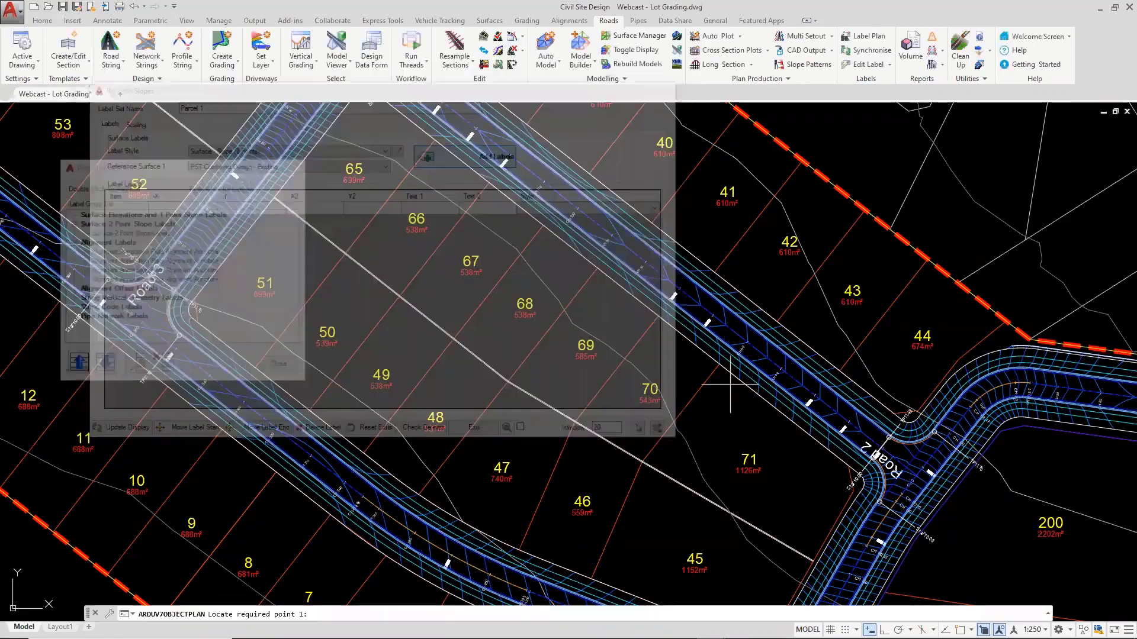
{"action": "scroll", "coordinate": [331, 245], "scroll_direction": "up", "scroll_amount": 2}
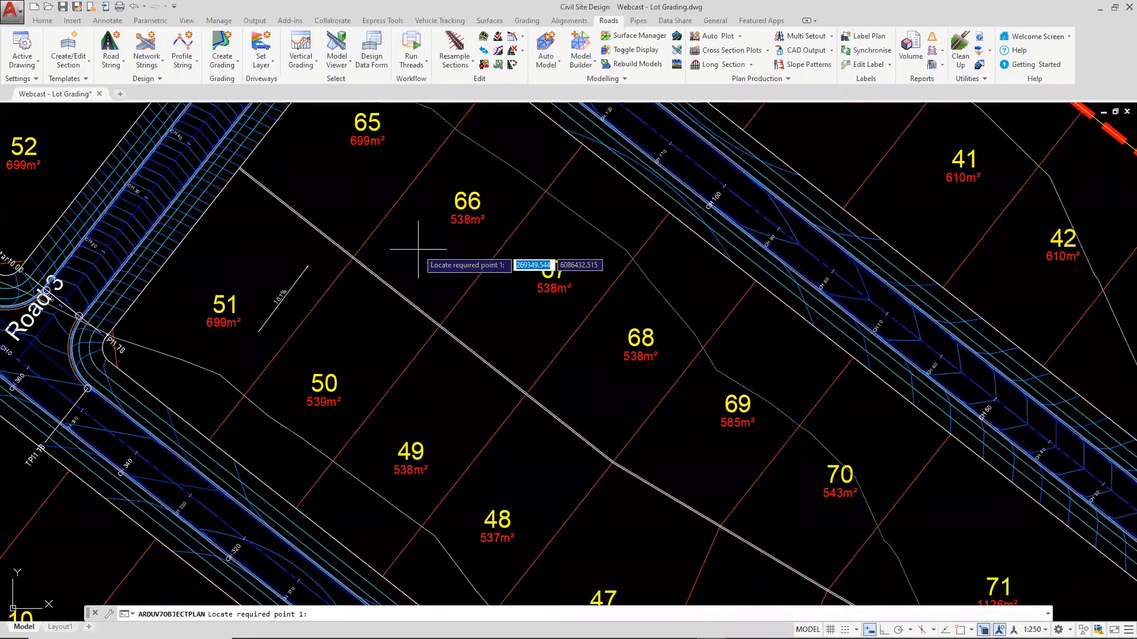
{"action": "middle_click_drag", "start_coordinate": [406, 251], "coordinate": [232, 107]}
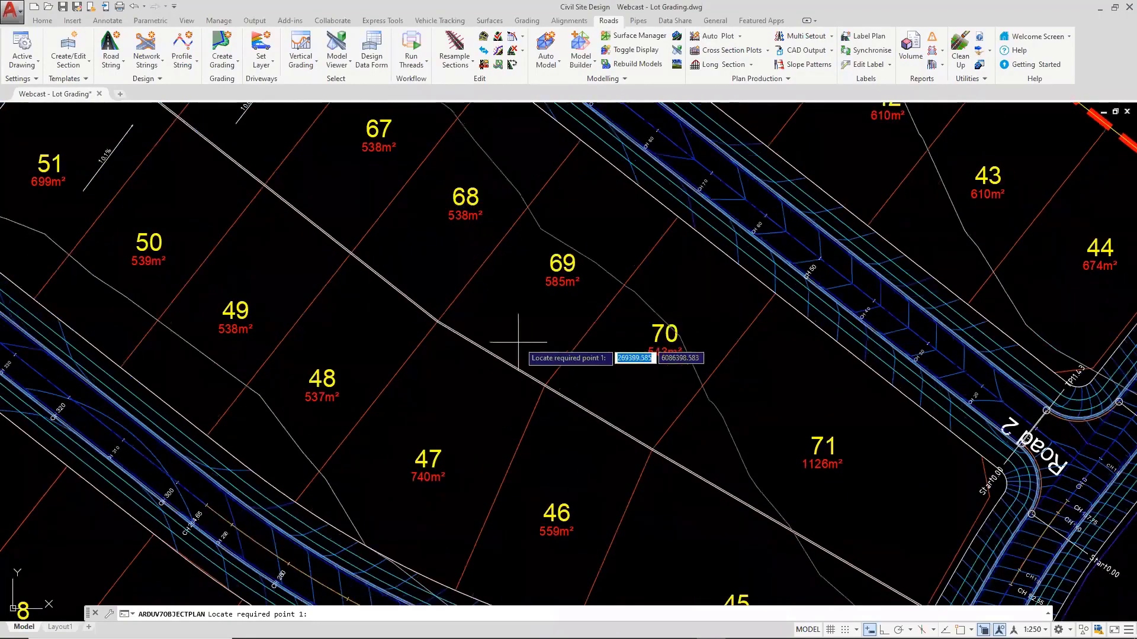
{"action": "scroll", "coordinate": [508, 305], "scroll_direction": "up", "scroll_amount": 2}
{"action": "scroll", "coordinate": [506, 305], "scroll_direction": "down", "scroll_amount": 2}
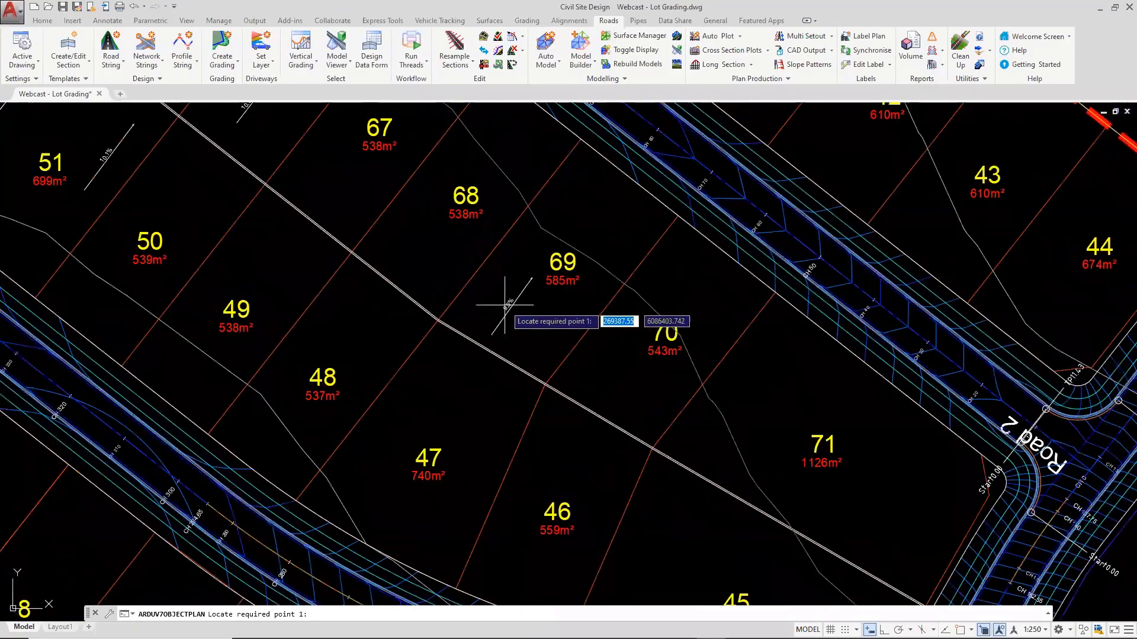
{"action": "middle_click_drag", "start_coordinate": [213, 198], "coordinate": [349, 323]}
{"action": "scroll", "coordinate": [231, 254], "scroll_direction": "up", "scroll_amount": 4}
{"action": "scroll", "coordinate": [451, 297], "scroll_direction": "down", "scroll_amount": 6}
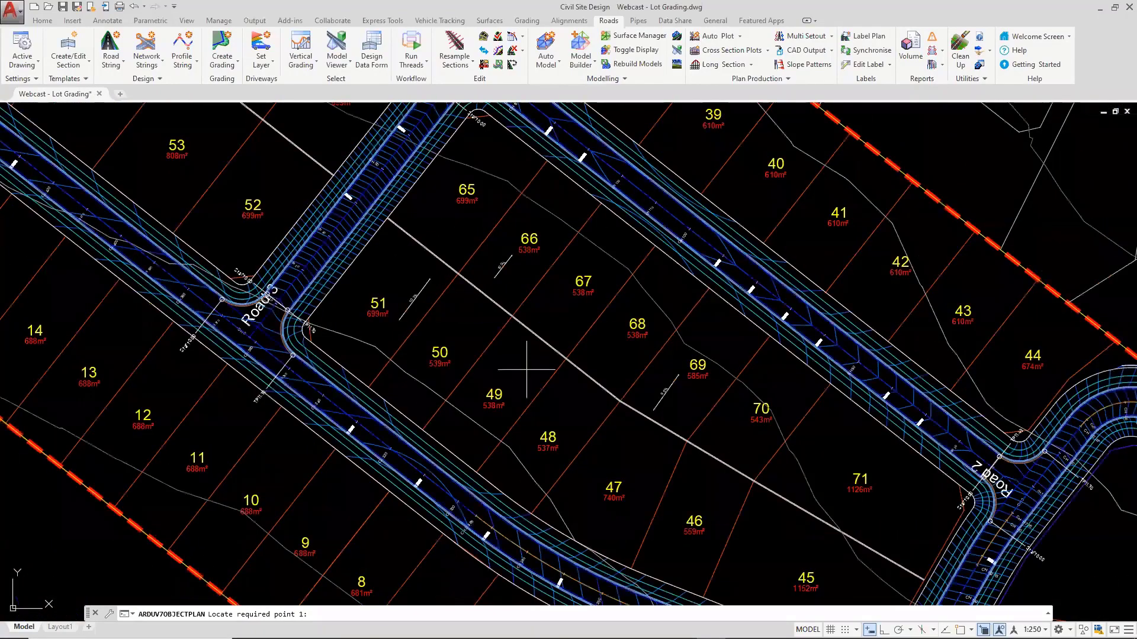
{"action": "scroll", "coordinate": [666, 527], "scroll_direction": "up", "scroll_amount": 4}
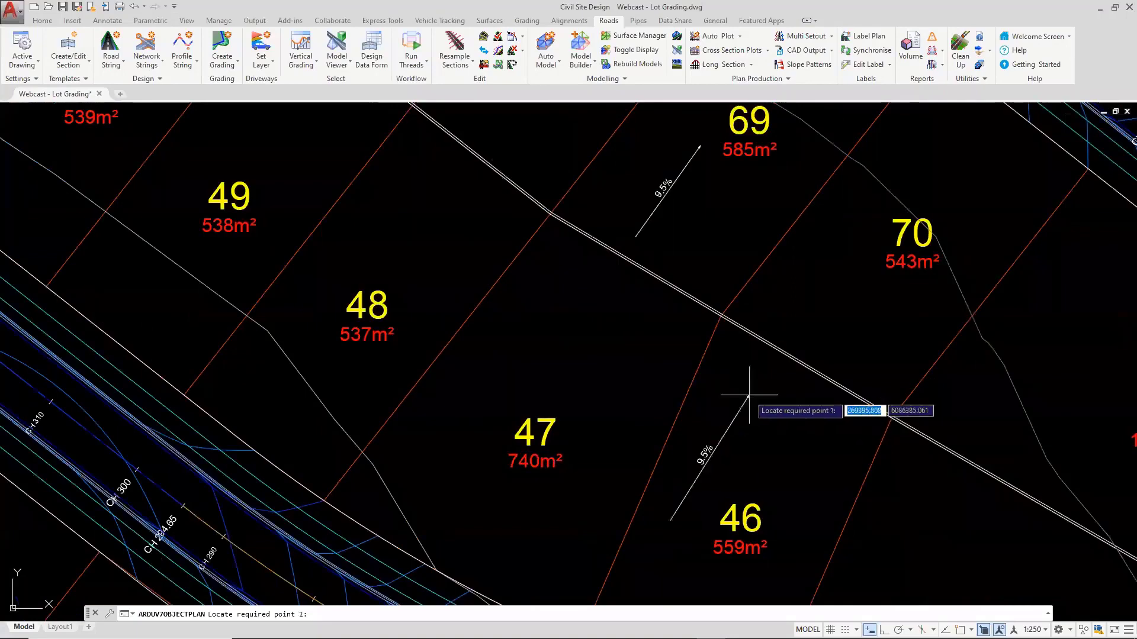
{"action": "left_click", "coordinate": [749, 395]}
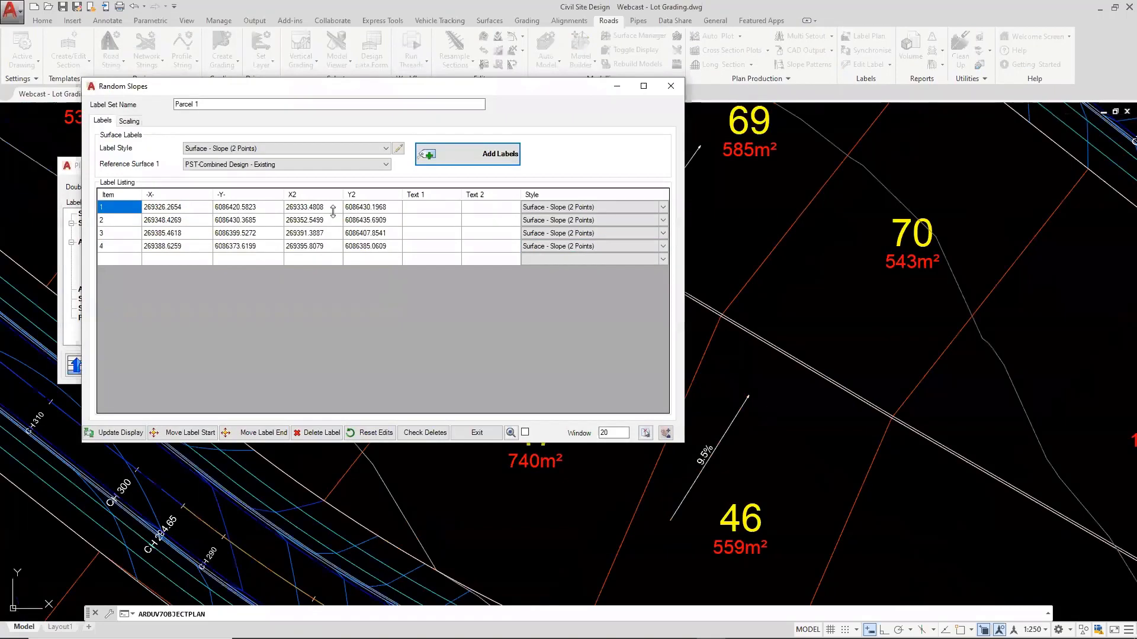
Step: Check the available reference surfaces without changing the choice, and close the slope label set and Plan Plotting
{"action": "left_click", "coordinate": [331, 165]}
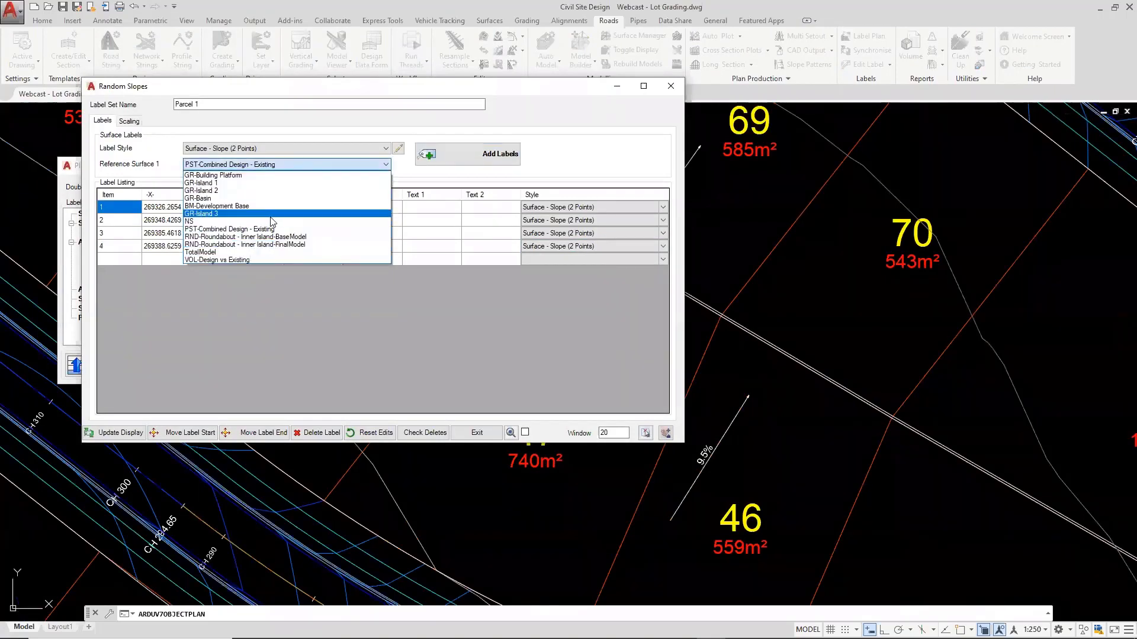
{"action": "left_click", "coordinate": [613, 129]}
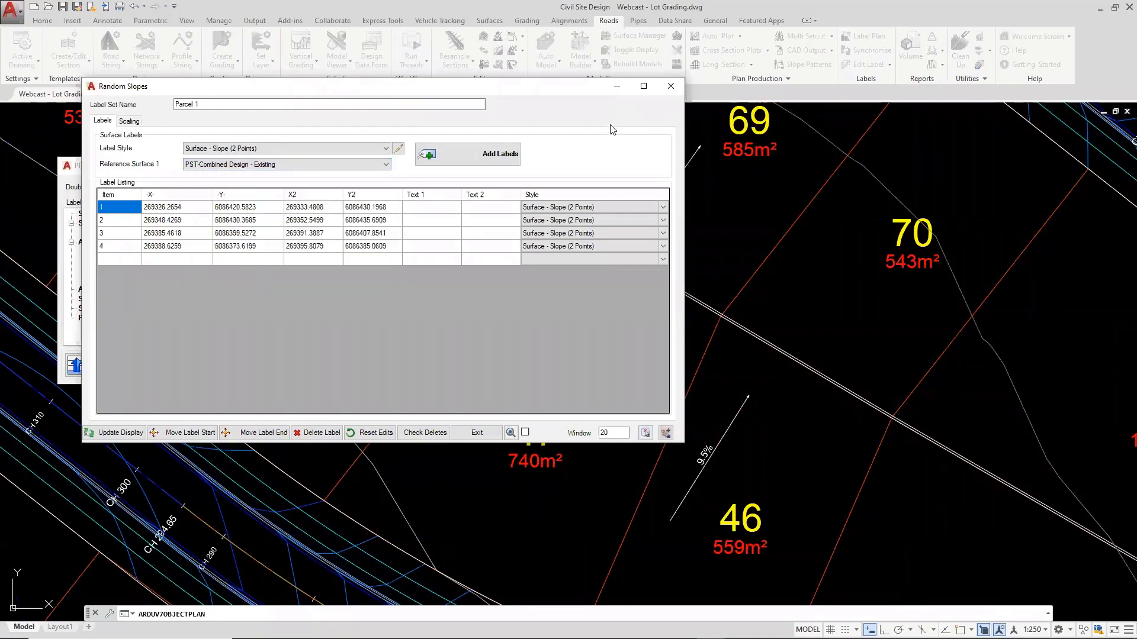
{"action": "left_click", "coordinate": [671, 86]}
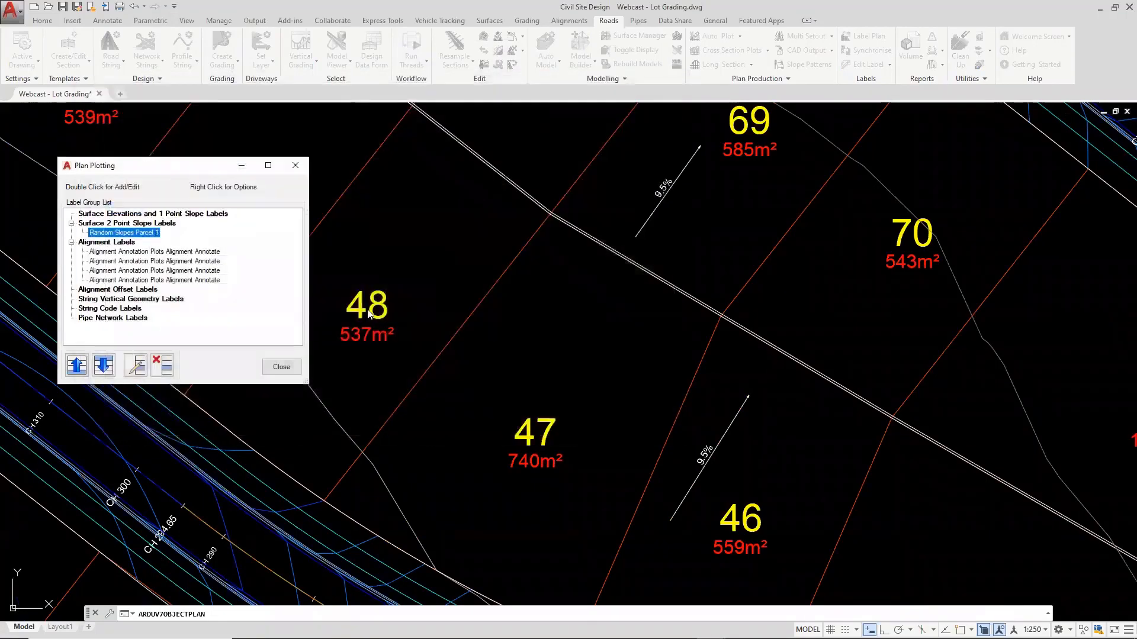
{"action": "left_click", "coordinate": [282, 367]}
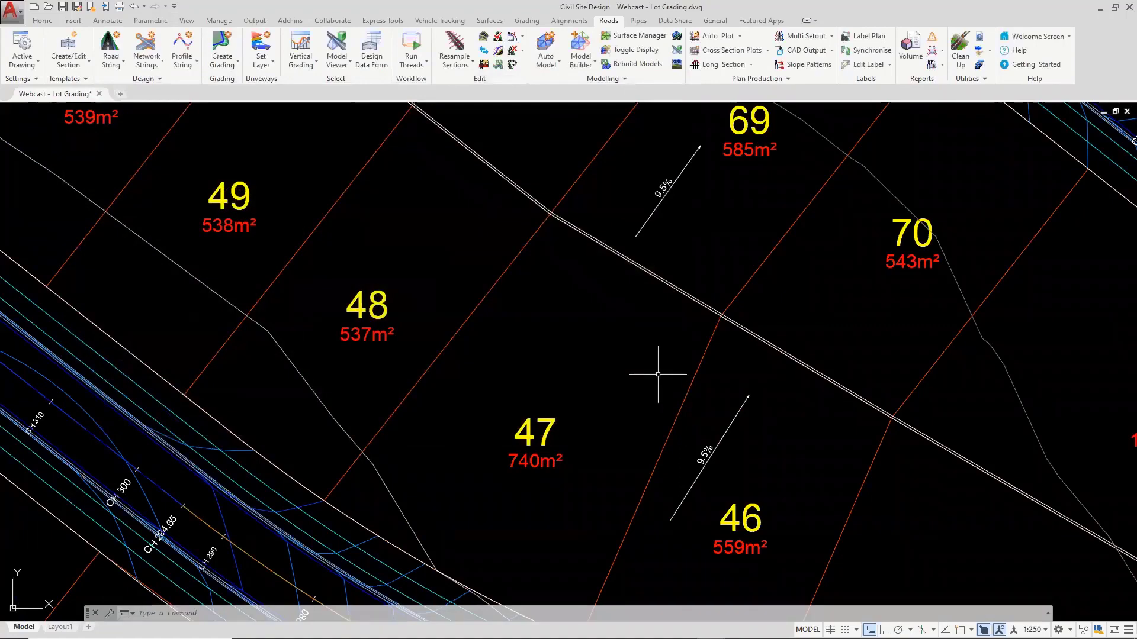
Step: Examine the full extent of the wall polyline on the lot 51 side of the shared rear boundary, from Road 3 to Road 2
{"action": "scroll", "coordinate": [658, 375], "scroll_direction": "down", "scroll_amount": 4}
{"action": "middle_click_drag", "start_coordinate": [655, 257], "coordinate": [547, 286]}
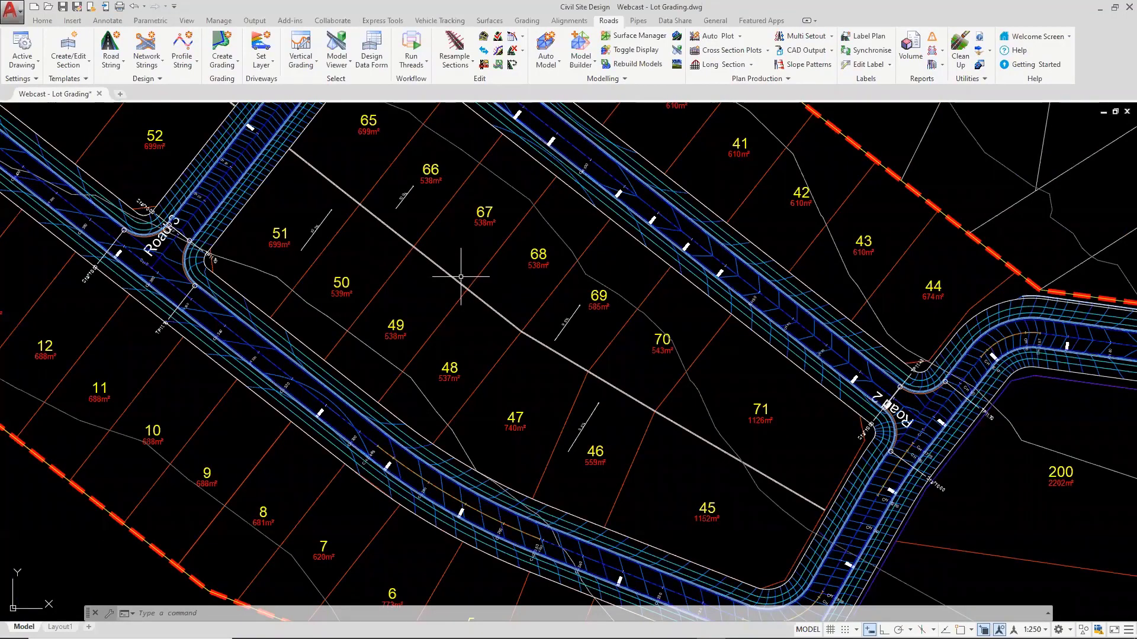
{"action": "scroll", "coordinate": [297, 145], "scroll_direction": "up", "scroll_amount": 8}
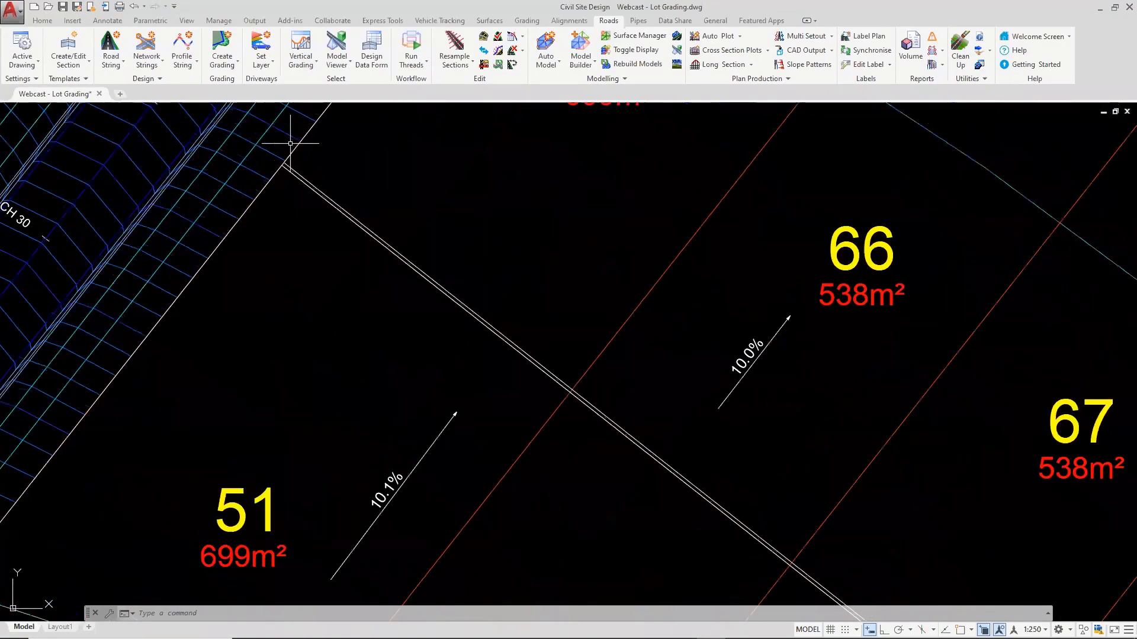
{"action": "left_click", "coordinate": [330, 198]}
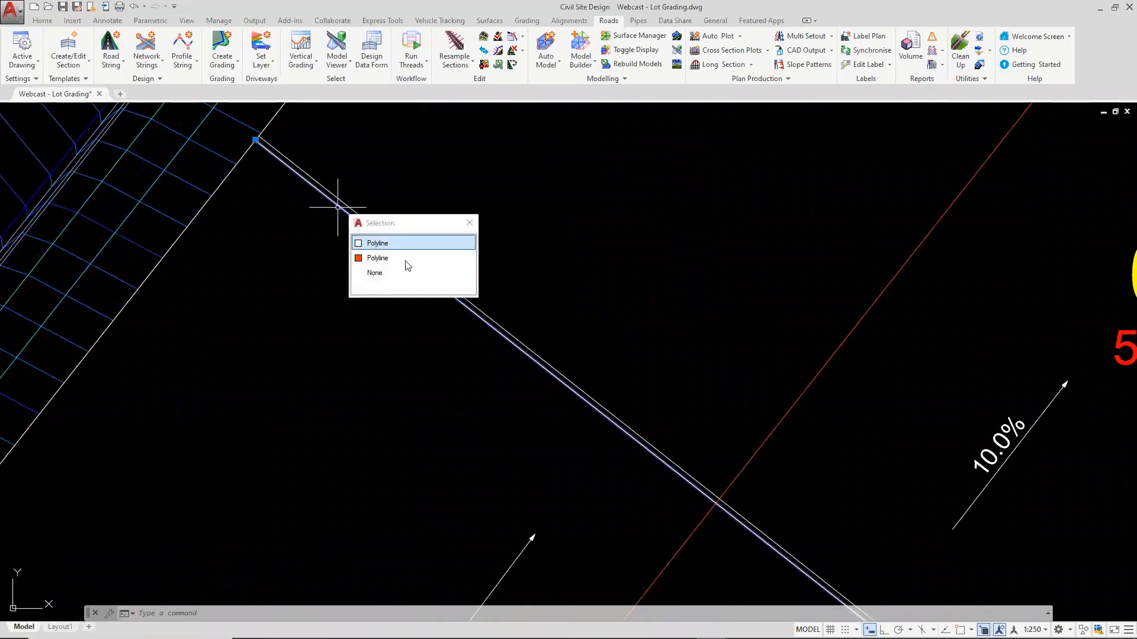
{"action": "left_click", "coordinate": [393, 244]}
{"action": "scroll", "coordinate": [322, 275], "scroll_direction": "down", "scroll_amount": 8}
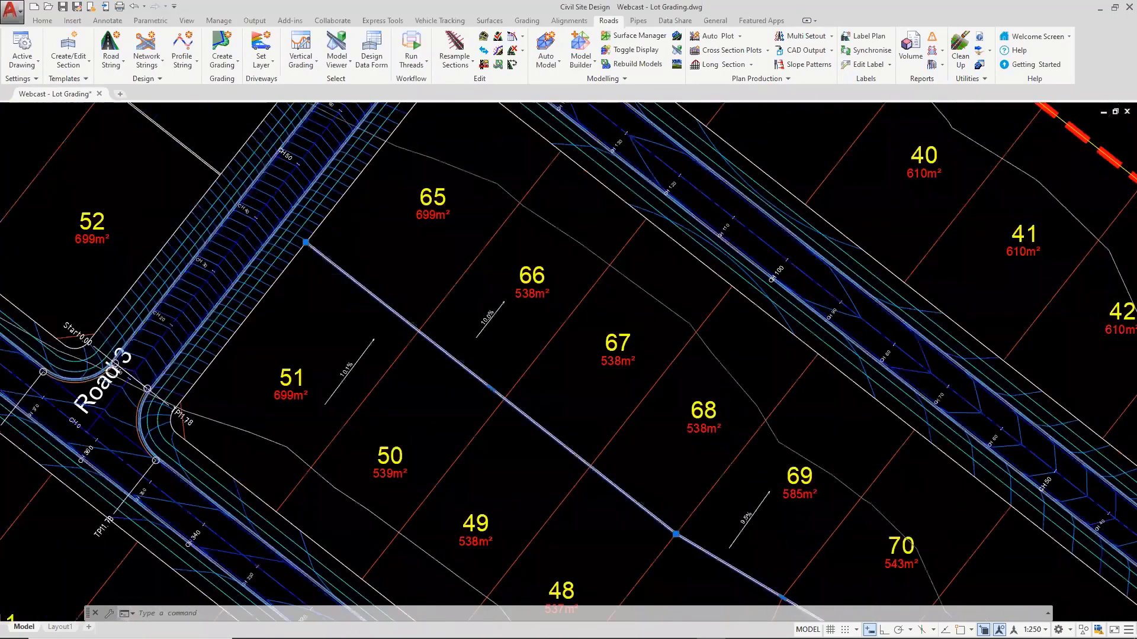
{"action": "scroll", "coordinate": [538, 336], "scroll_direction": "down", "scroll_amount": 2}
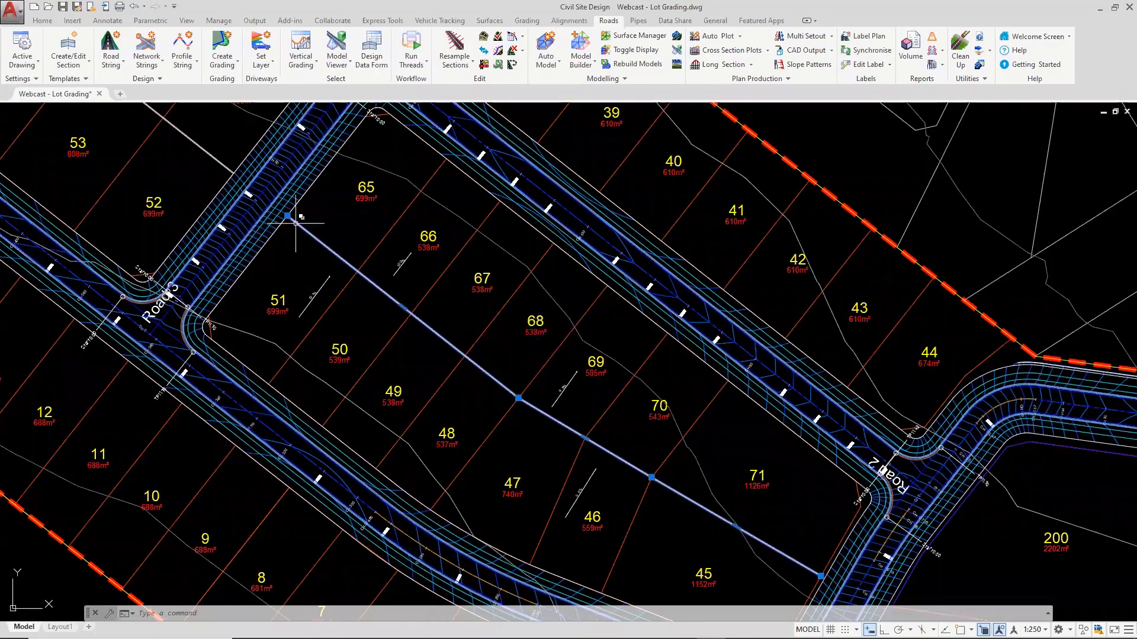
{"action": "key", "text": "Escape"}
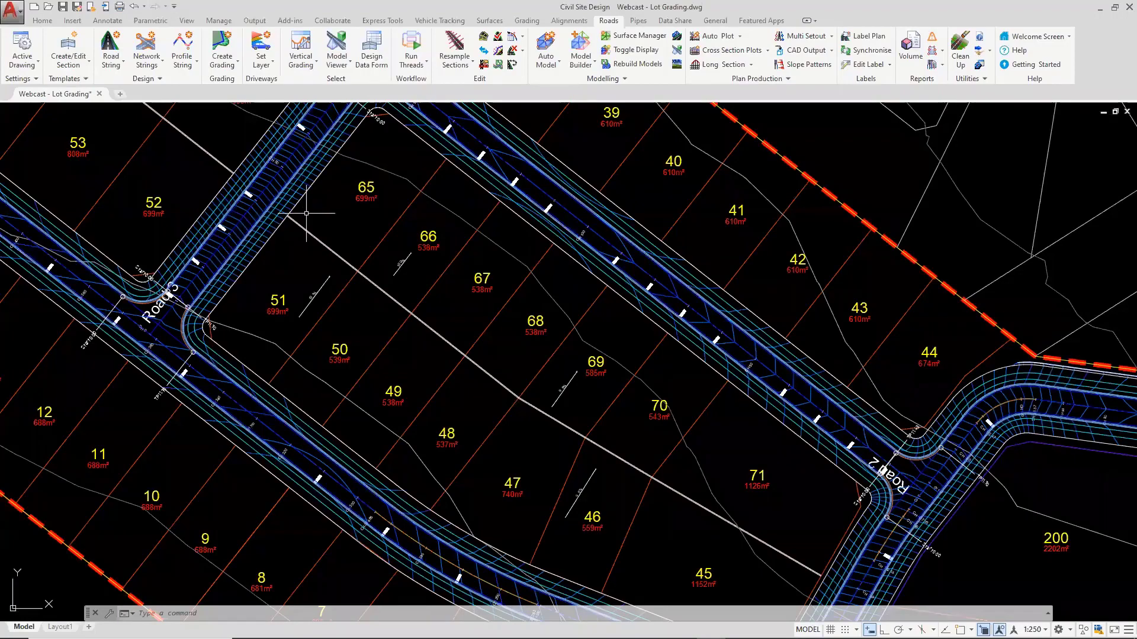
Step: Create a grading from the wall polyline on the lot 51 side of the rear boundary between lots 51 and 65
{"action": "left_click", "coordinate": [222, 66]}
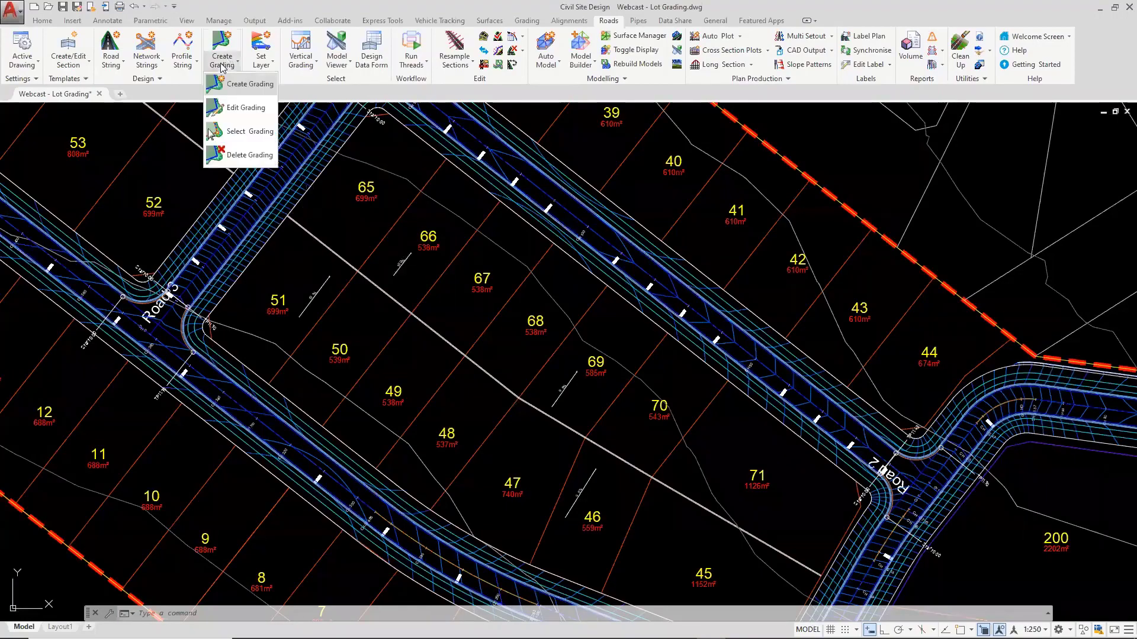
{"action": "left_click", "coordinate": [247, 90]}
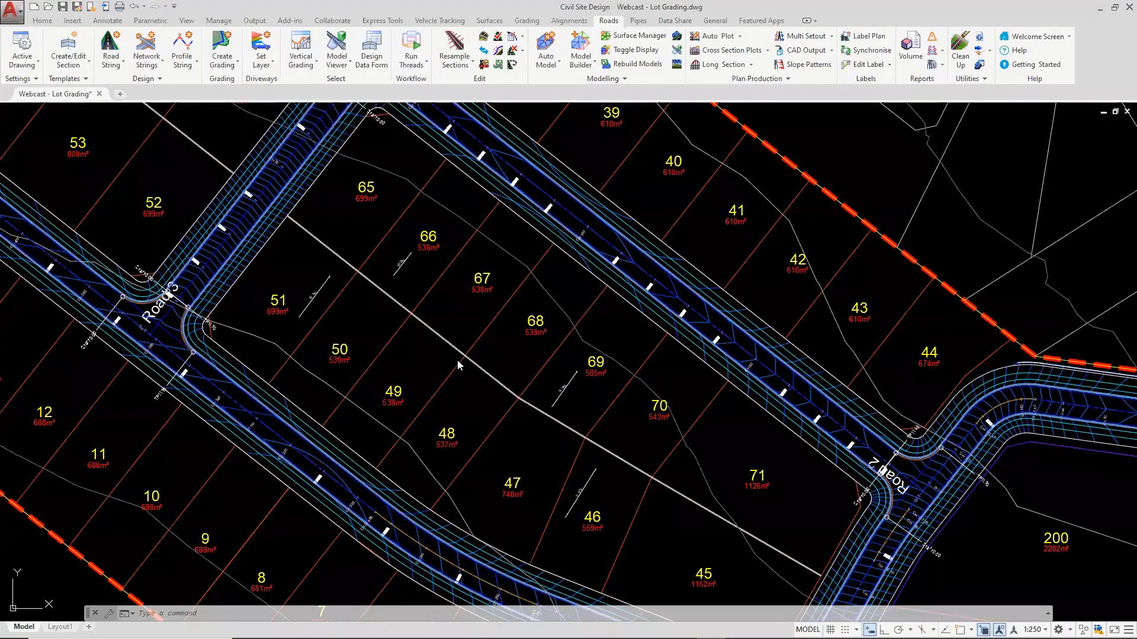
{"action": "scroll", "coordinate": [323, 236], "scroll_direction": "up", "scroll_amount": 2}
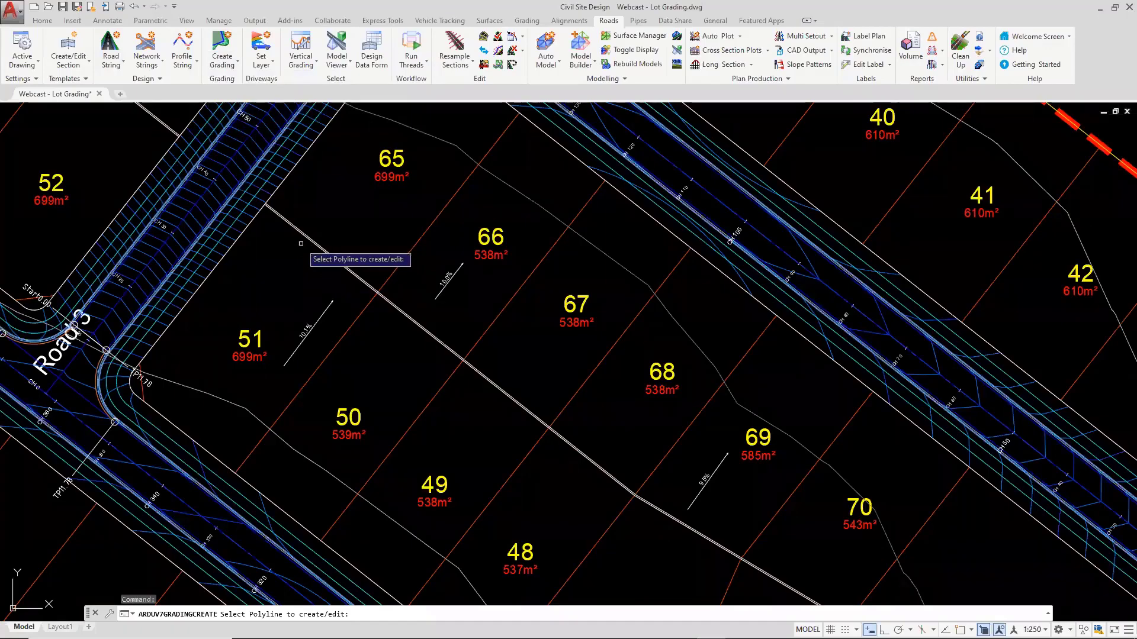
{"action": "scroll", "coordinate": [276, 206], "scroll_direction": "up", "scroll_amount": 6}
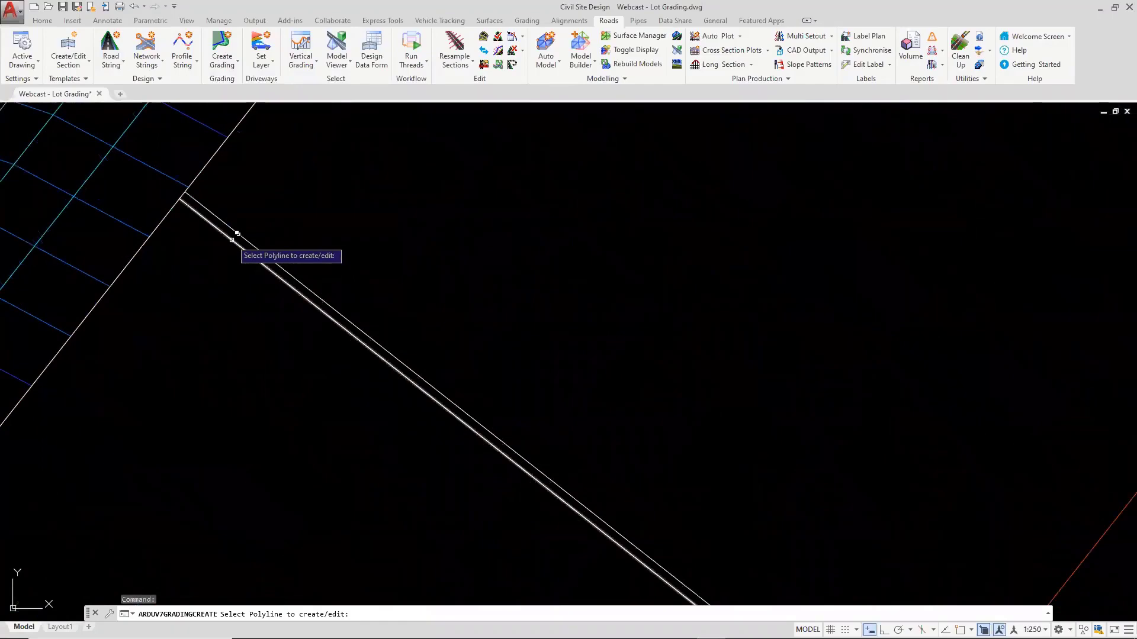
{"action": "left_click", "coordinate": [237, 234]}
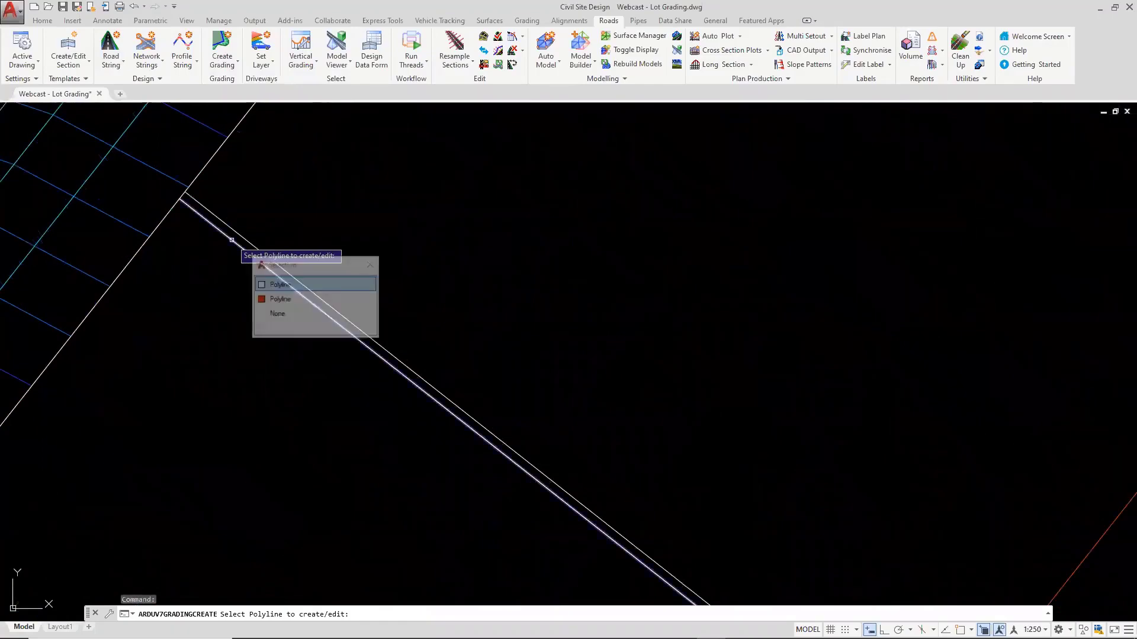
{"action": "left_click", "coordinate": [270, 288]}
{"action": "scroll", "coordinate": [343, 305], "scroll_direction": "down", "scroll_amount": 5}
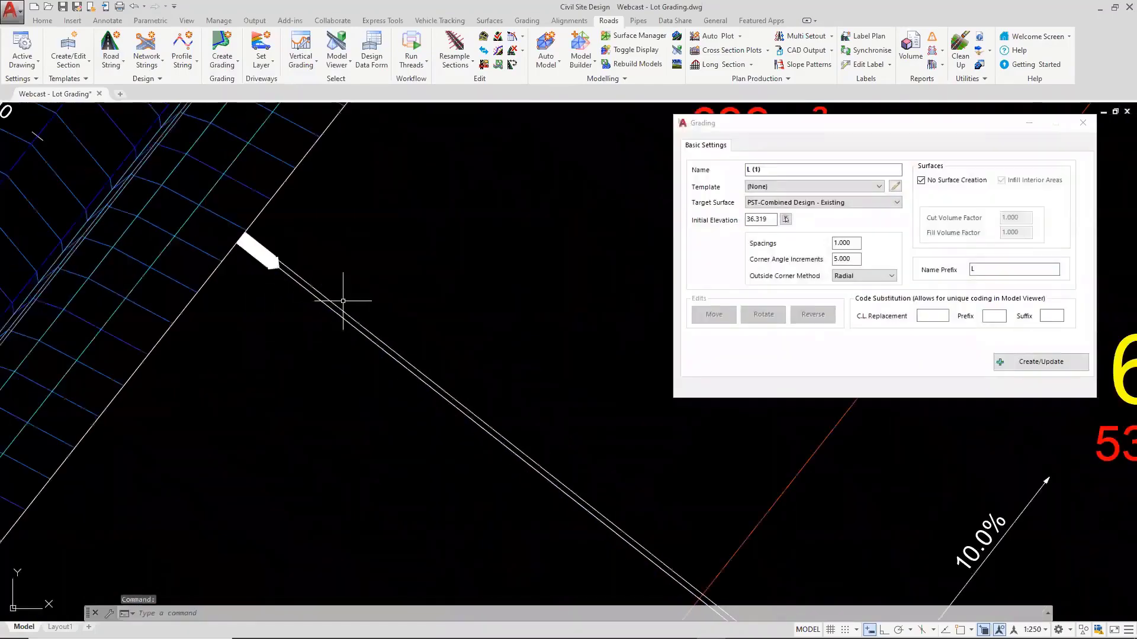
{"action": "scroll", "coordinate": [595, 418], "scroll_direction": "down", "scroll_amount": 3}
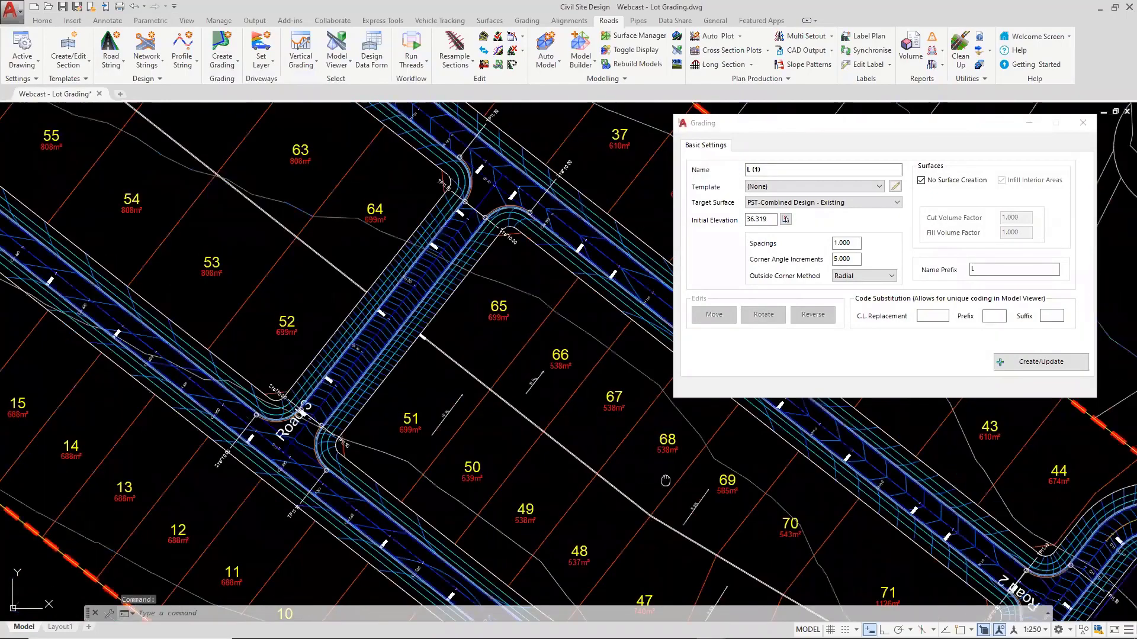
Step: Check the start marker at the Road 3 end of the wall line and name the grading Top of Wall
{"action": "scroll", "coordinate": [530, 382], "scroll_direction": "up", "scroll_amount": 1}
{"action": "scroll", "coordinate": [294, 250], "scroll_direction": "up", "scroll_amount": 6}
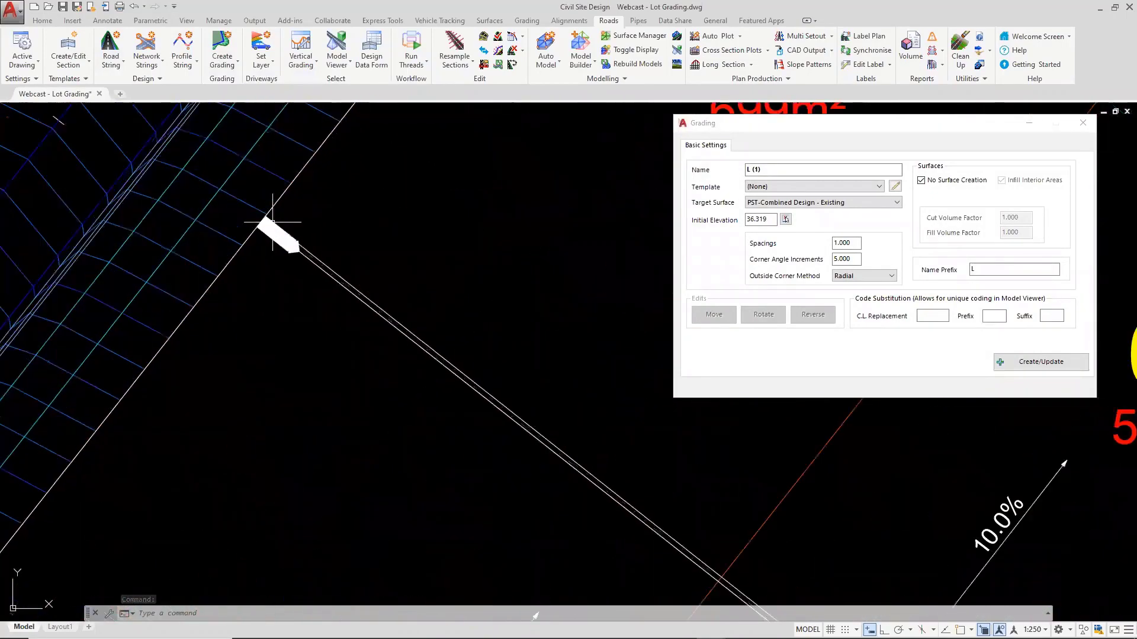
{"action": "scroll", "coordinate": [405, 274], "scroll_direction": "down", "scroll_amount": 4}
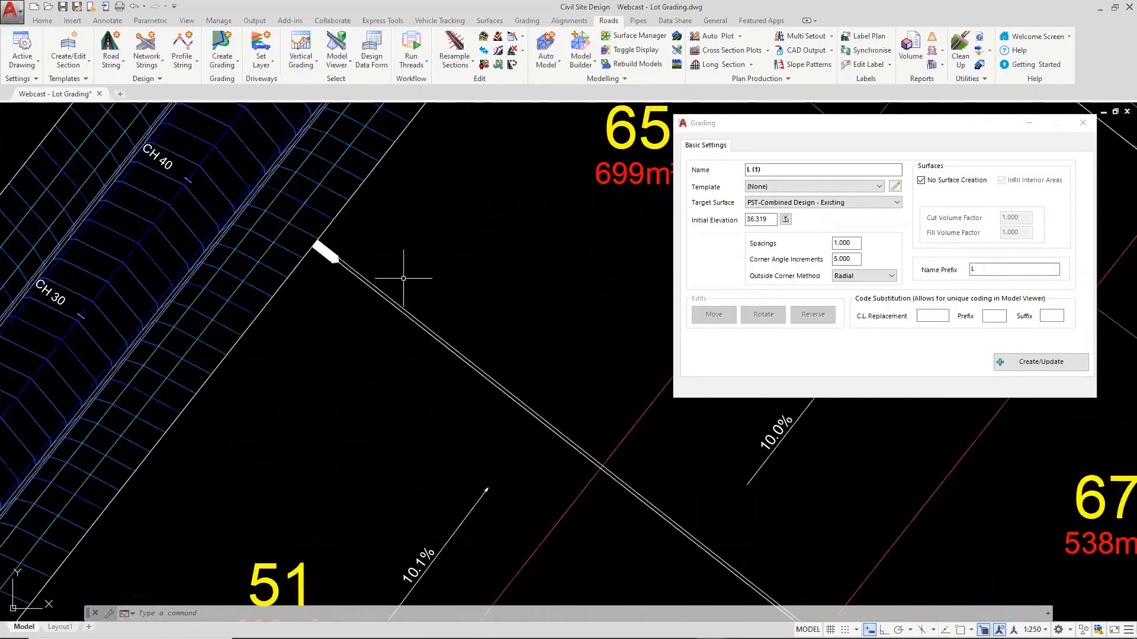
{"action": "left_click", "coordinate": [818, 320]}
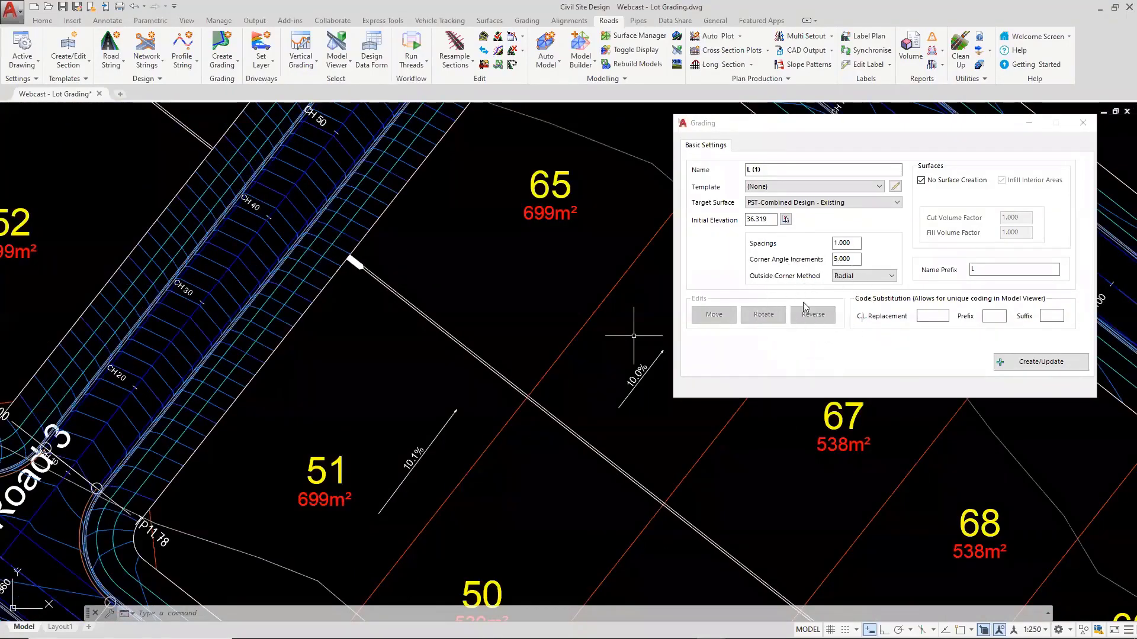
{"action": "double_click", "coordinate": [759, 170]}
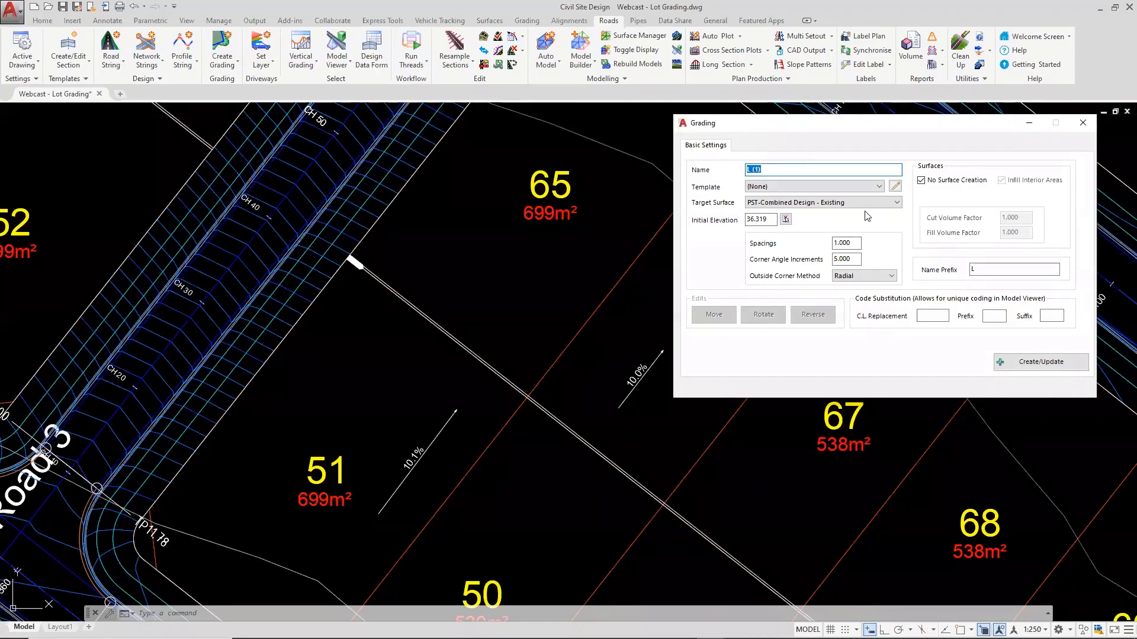
{"action": "type", "text": "Top of Wall"}
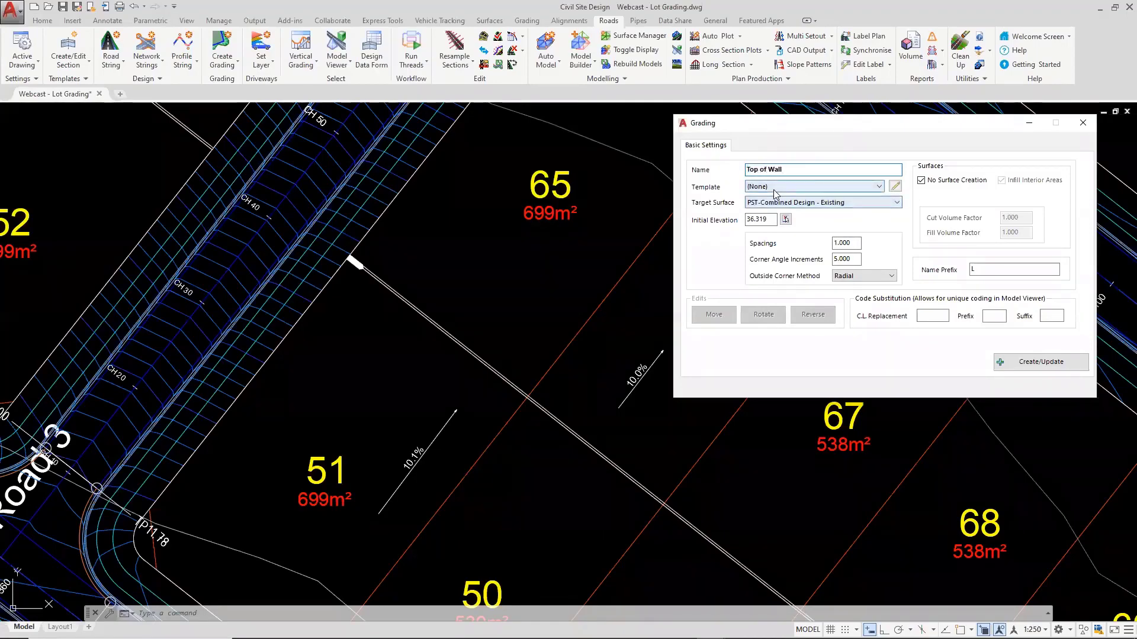
Step: Open the grading's template editor and load the Local Wall - Bottom template for review
{"action": "left_click", "coordinate": [895, 187]}
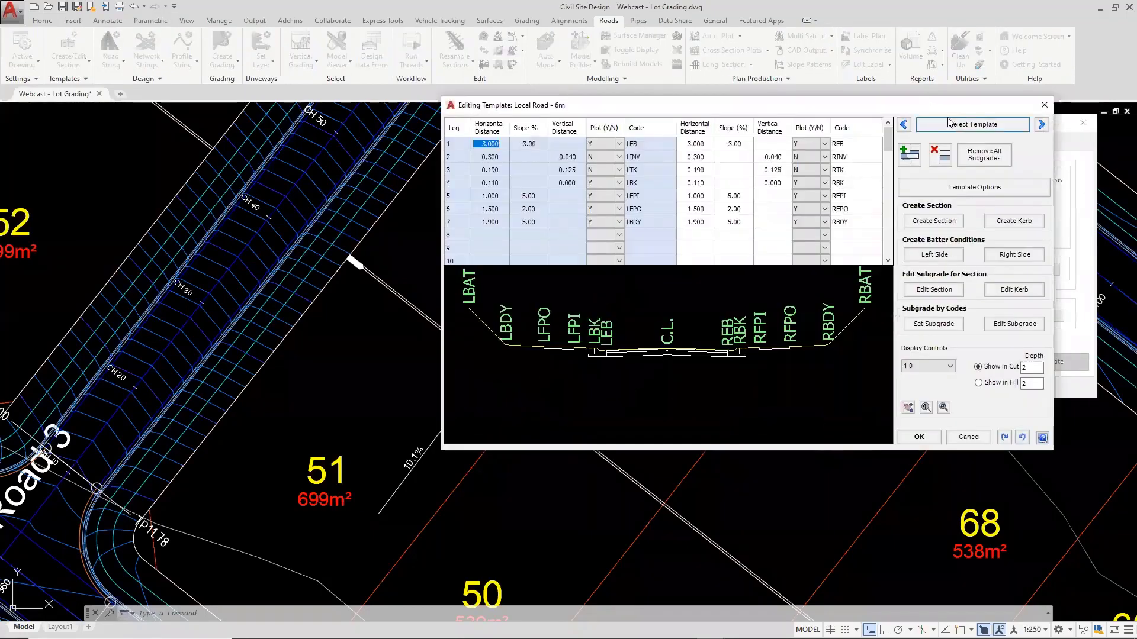
{"action": "left_click", "coordinate": [950, 126]}
{"action": "scroll", "coordinate": [701, 267], "scroll_direction": "down", "scroll_amount": 3}
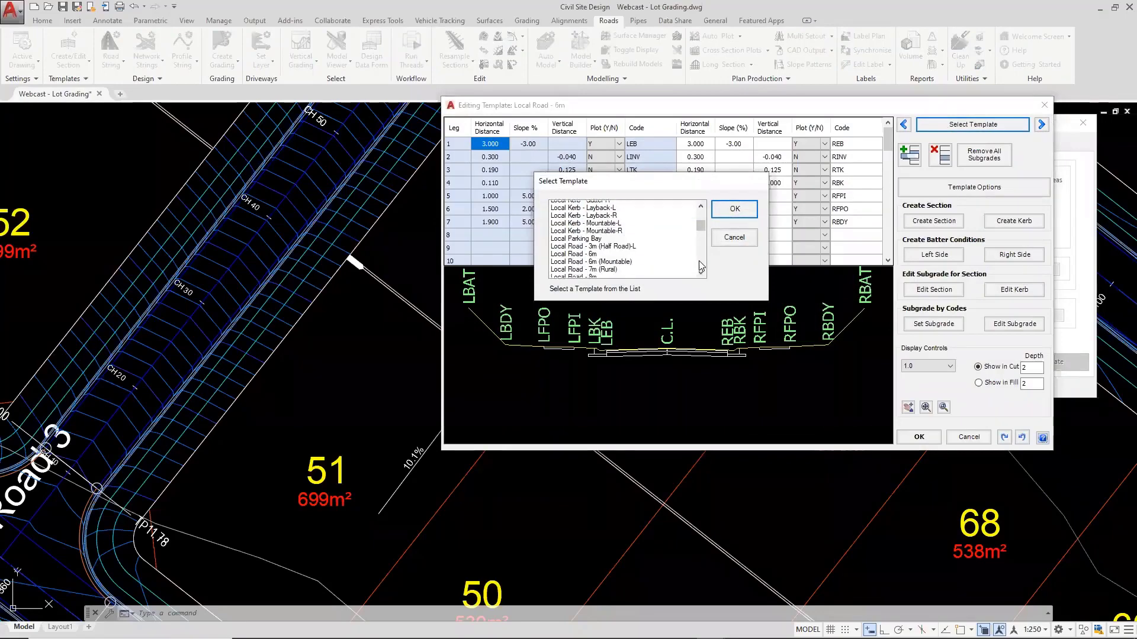
{"action": "scroll", "coordinate": [702, 265], "scroll_direction": "down", "scroll_amount": 5}
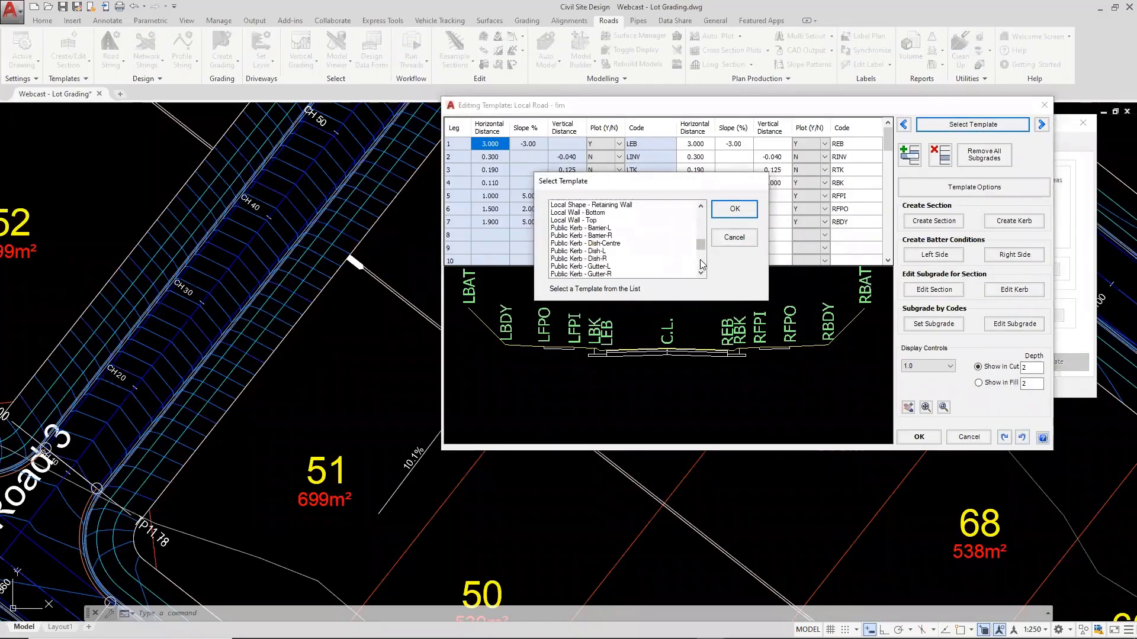
{"action": "left_click", "coordinate": [583, 213]}
{"action": "left_click", "coordinate": [700, 206]}
{"action": "left_click", "coordinate": [700, 206]}
{"action": "left_click", "coordinate": [700, 205]}
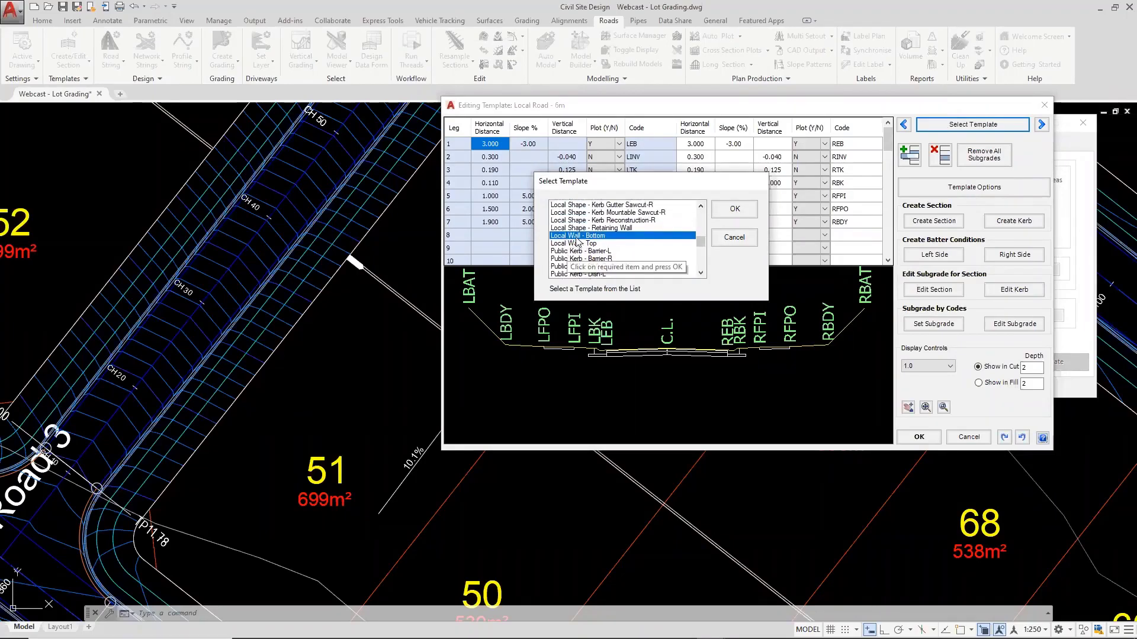
{"action": "left_click", "coordinate": [700, 205]}
{"action": "left_click", "coordinate": [700, 236]}
{"action": "left_click_drag", "start_coordinate": [700, 236], "coordinate": [701, 240]}
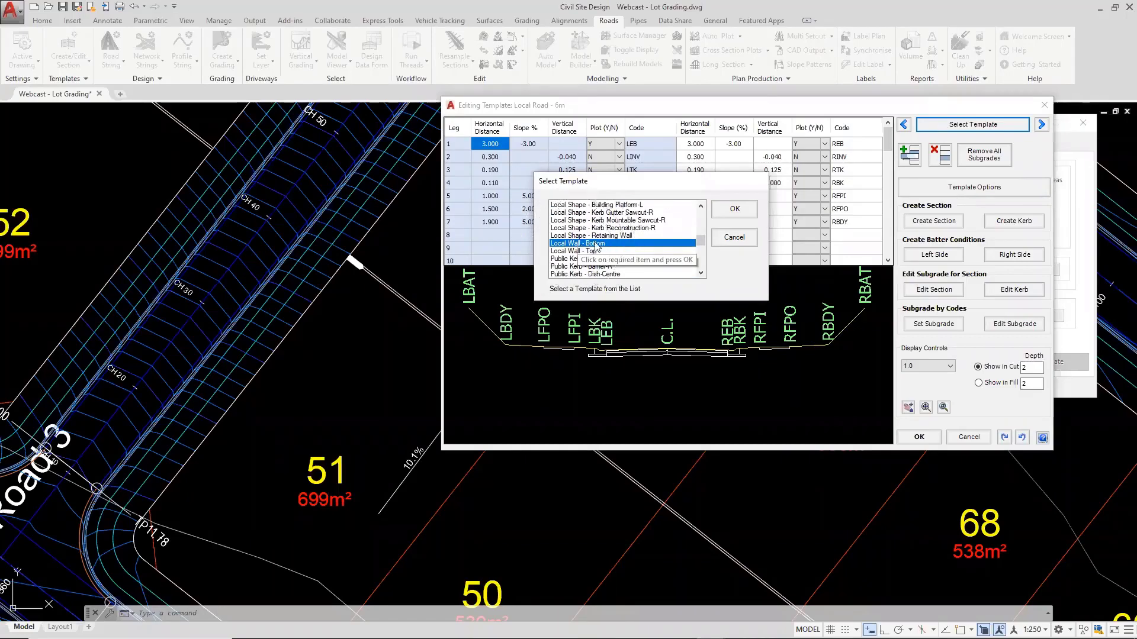
{"action": "left_click", "coordinate": [734, 209]}
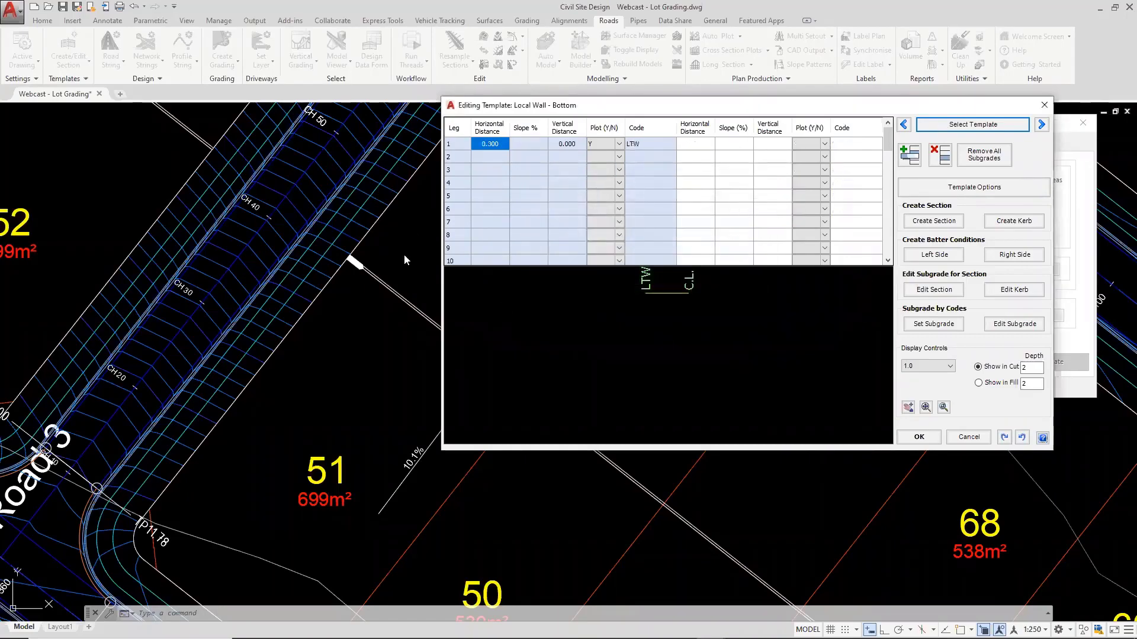
Step: Compare the leg settings of the Local Wall - Top and Local Wall - Bottom templates, and close the template editor
{"action": "left_click", "coordinate": [904, 124]}
{"action": "left_click", "coordinate": [644, 294]}
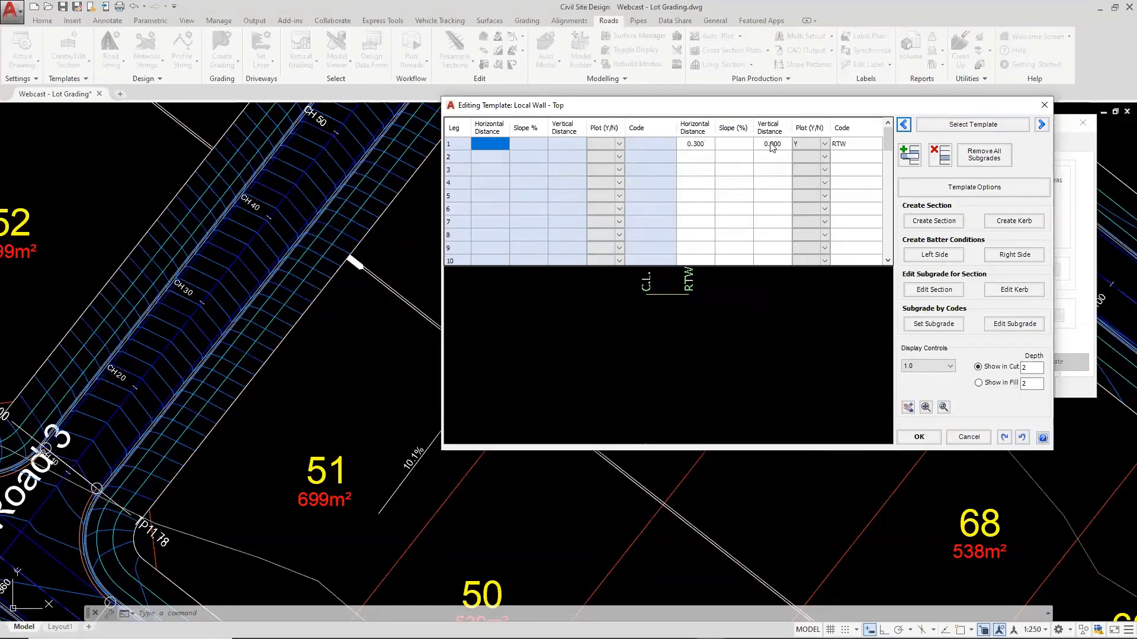
{"action": "left_click", "coordinate": [807, 144]}
{"action": "left_click", "coordinate": [807, 144]}
{"action": "left_click", "coordinate": [1041, 124]}
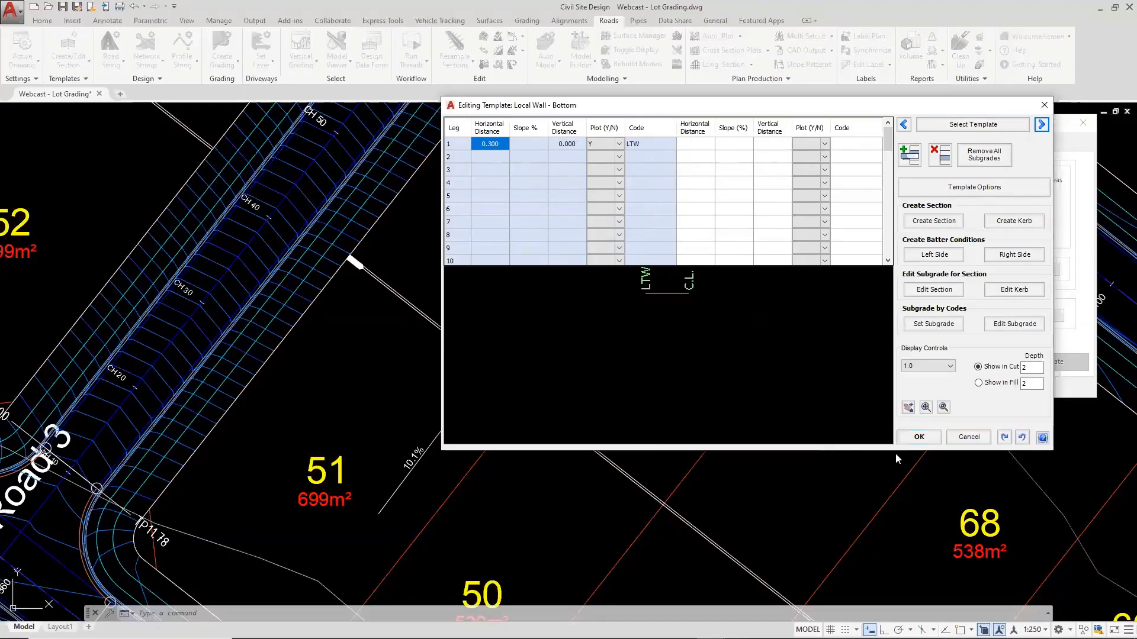
{"action": "left_click", "coordinate": [919, 439]}
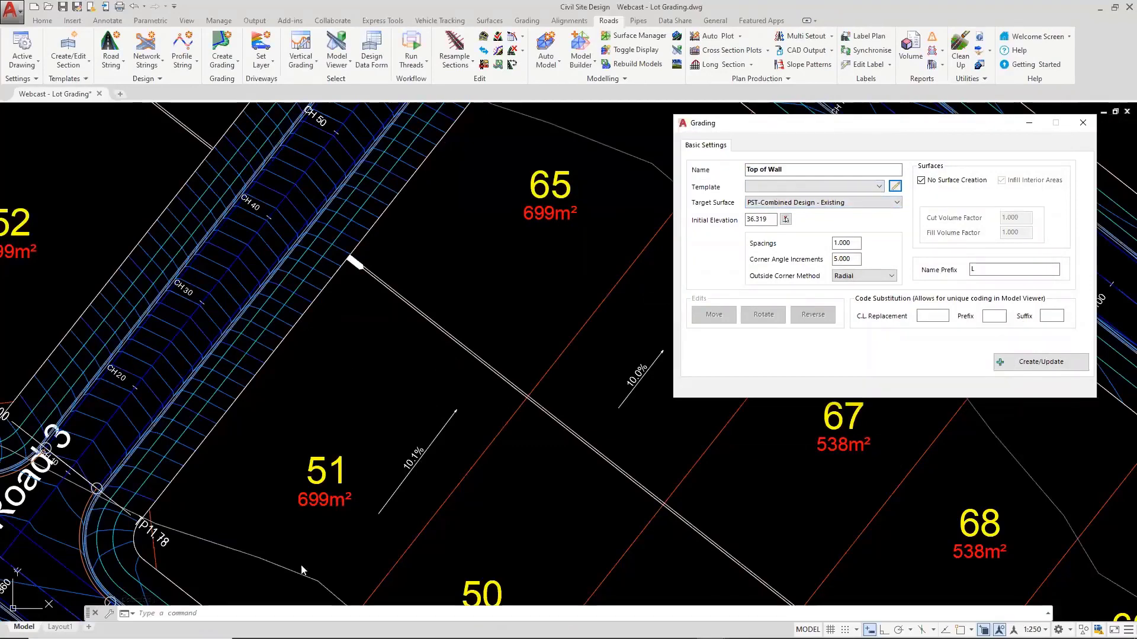
Step: Assign the Wall - Top template to the Top of Wall grading
{"action": "scroll", "coordinate": [365, 379], "scroll_direction": "down", "scroll_amount": 2}
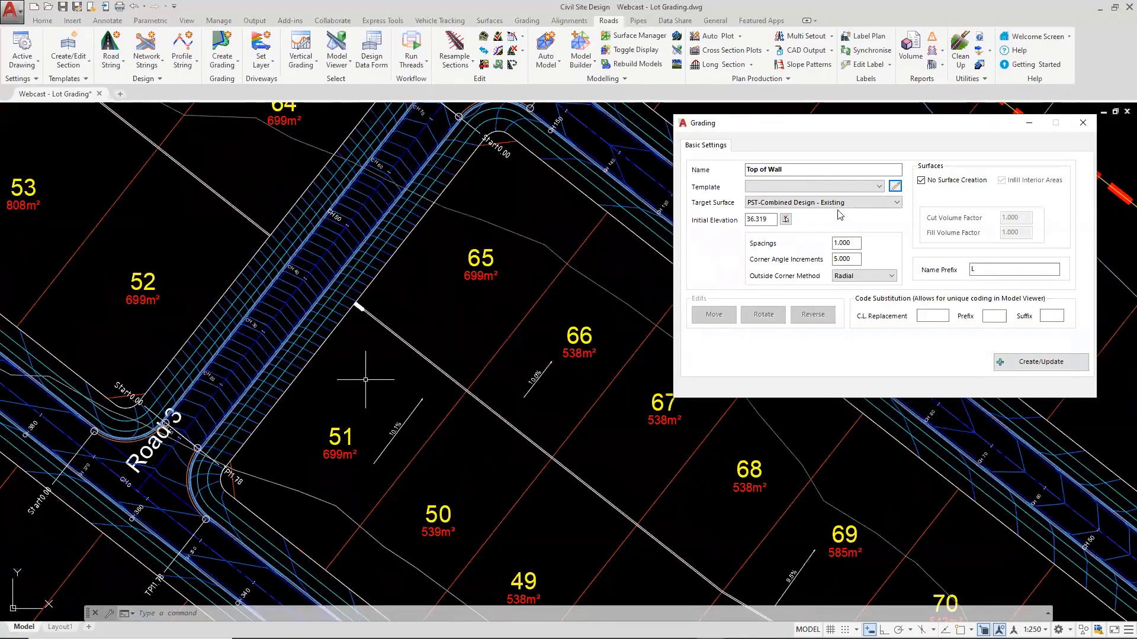
{"action": "left_click", "coordinate": [853, 187]}
{"action": "left_click", "coordinate": [780, 412]}
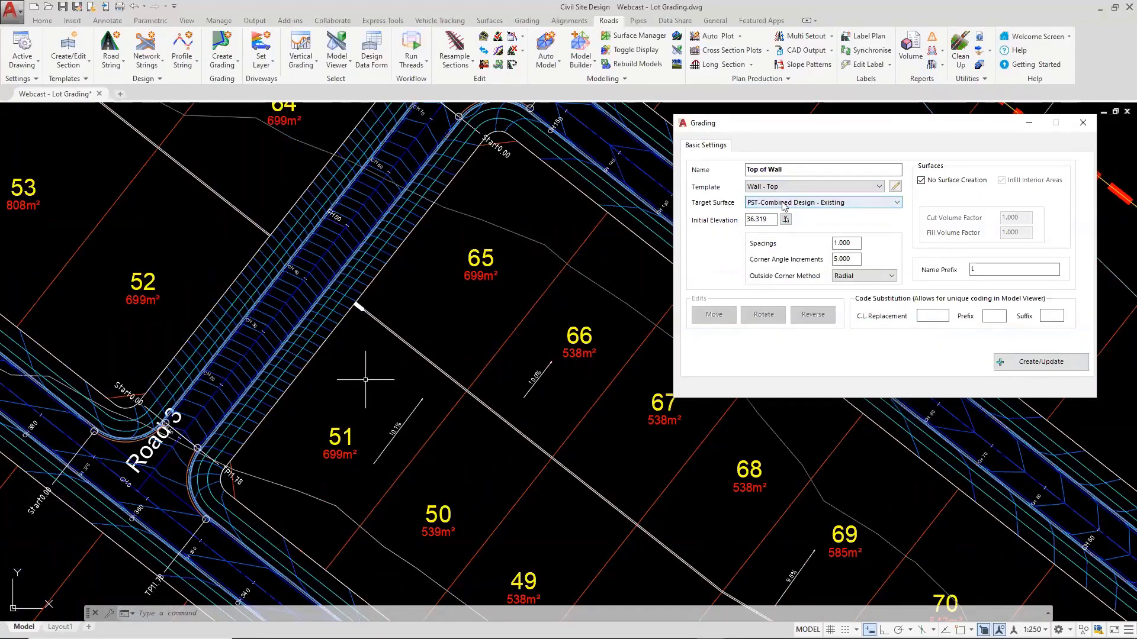
Step: Set the initial elevation to 37.286 from a point picked near the rear corner shared by lots 65 and 66, and the spacings to 5
{"action": "left_click_drag", "start_coordinate": [774, 220], "coordinate": [724, 229]}
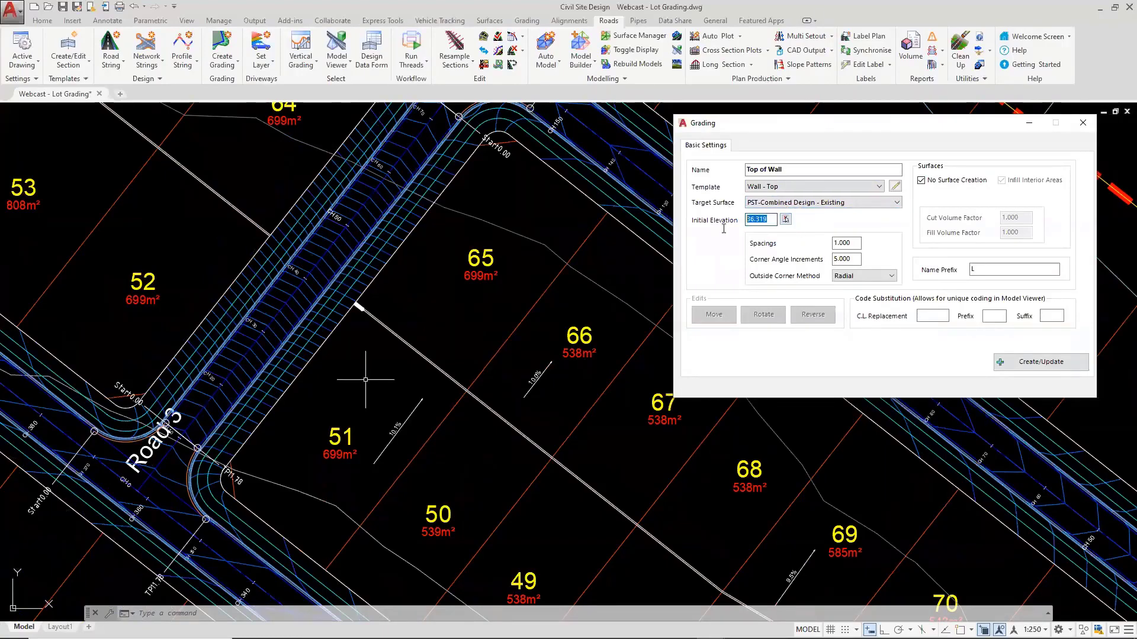
{"action": "left_click", "coordinate": [785, 220]}
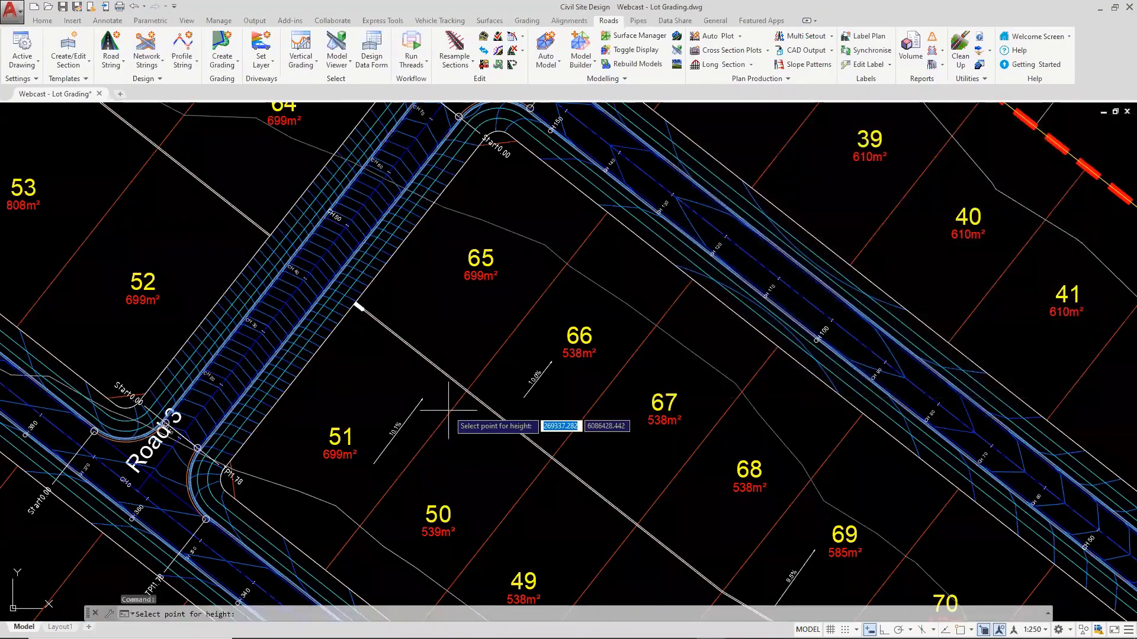
{"action": "left_click", "coordinate": [465, 376]}
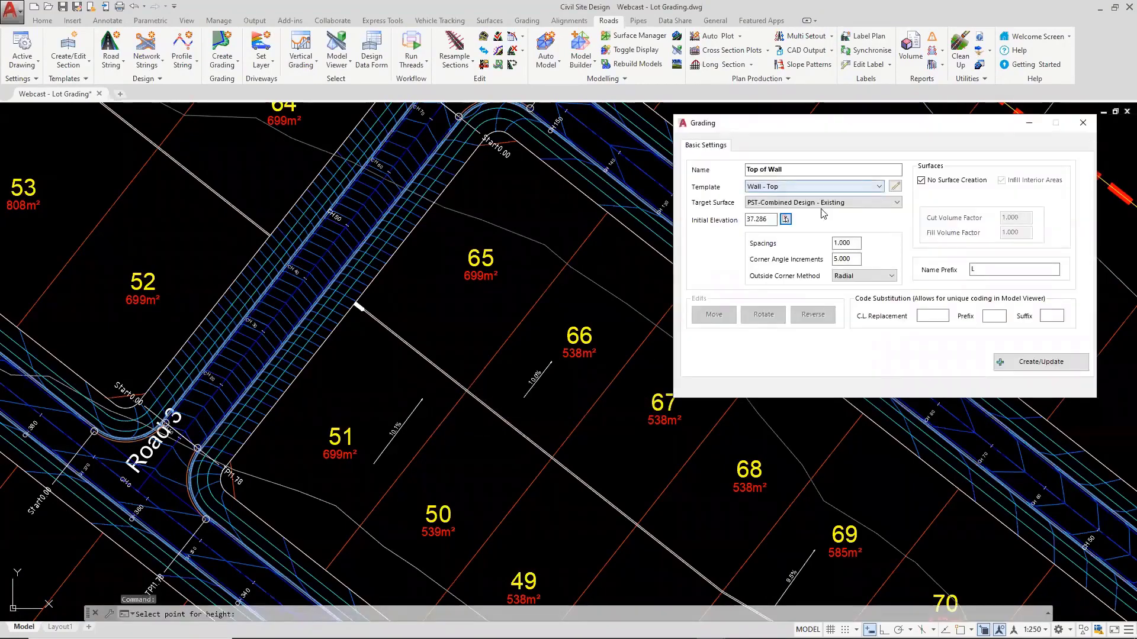
{"action": "double_click", "coordinate": [758, 219]}
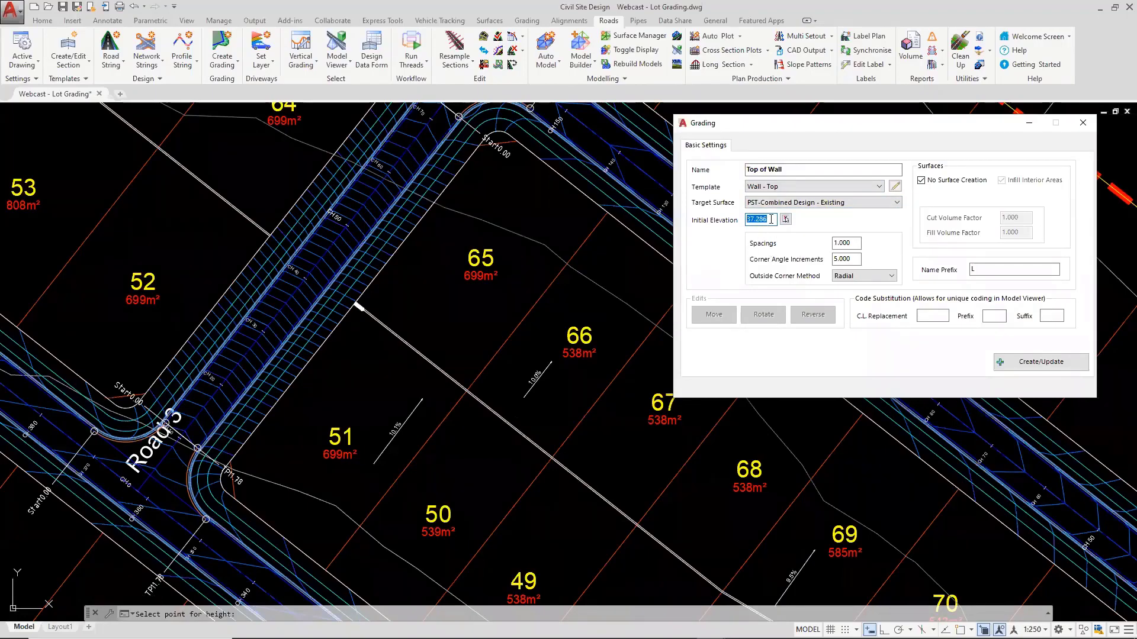
{"action": "left_click", "coordinate": [845, 243]}
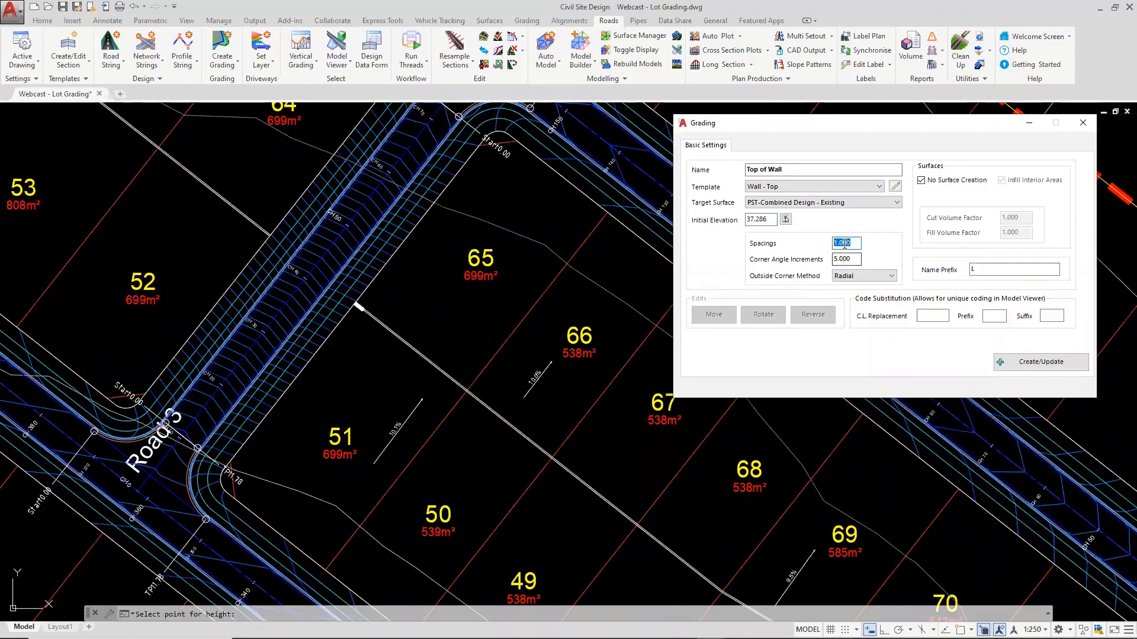
{"action": "type", "text": "5"}
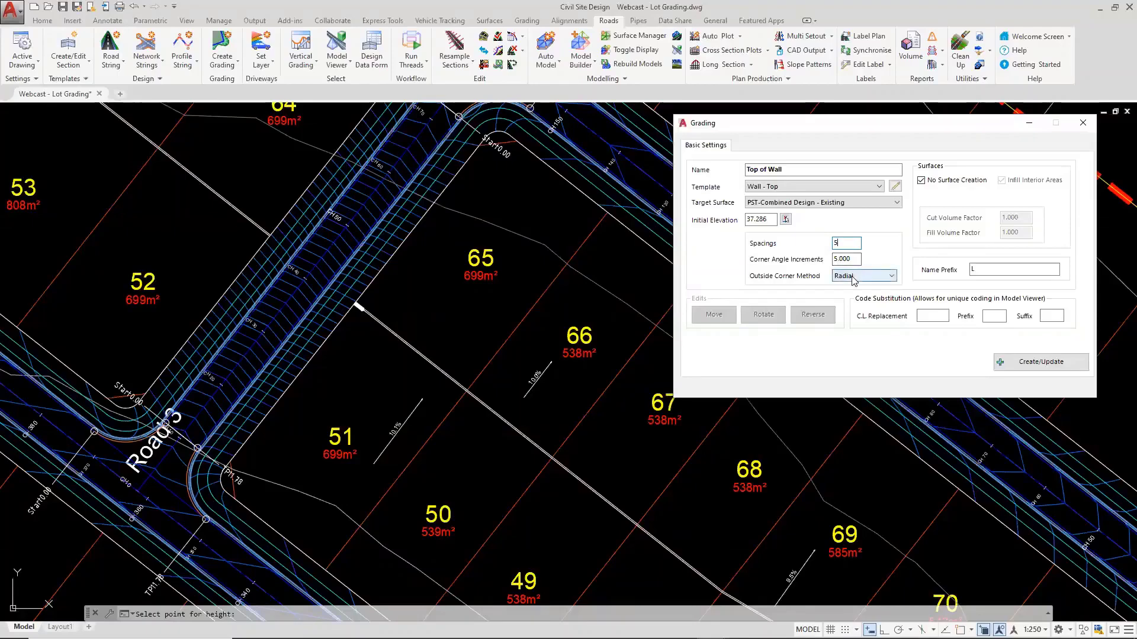
Step: Set the grading's outside corner method to Mitre
{"action": "scroll", "coordinate": [553, 436], "scroll_direction": "down", "scroll_amount": 3}
{"action": "middle_click_drag", "start_coordinate": [552, 436], "coordinate": [332, 296]}
{"action": "scroll", "coordinate": [289, 278], "scroll_direction": "up", "scroll_amount": 1}
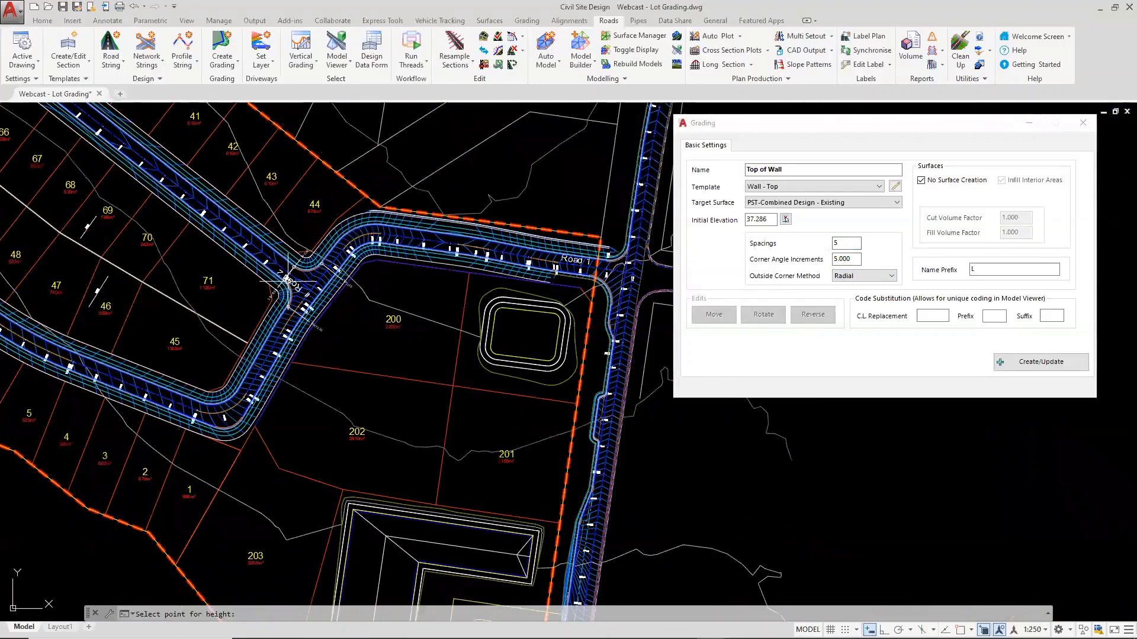
{"action": "scroll", "coordinate": [379, 574], "scroll_direction": "up", "scroll_amount": 2}
{"action": "scroll", "coordinate": [314, 489], "scroll_direction": "up", "scroll_amount": 2}
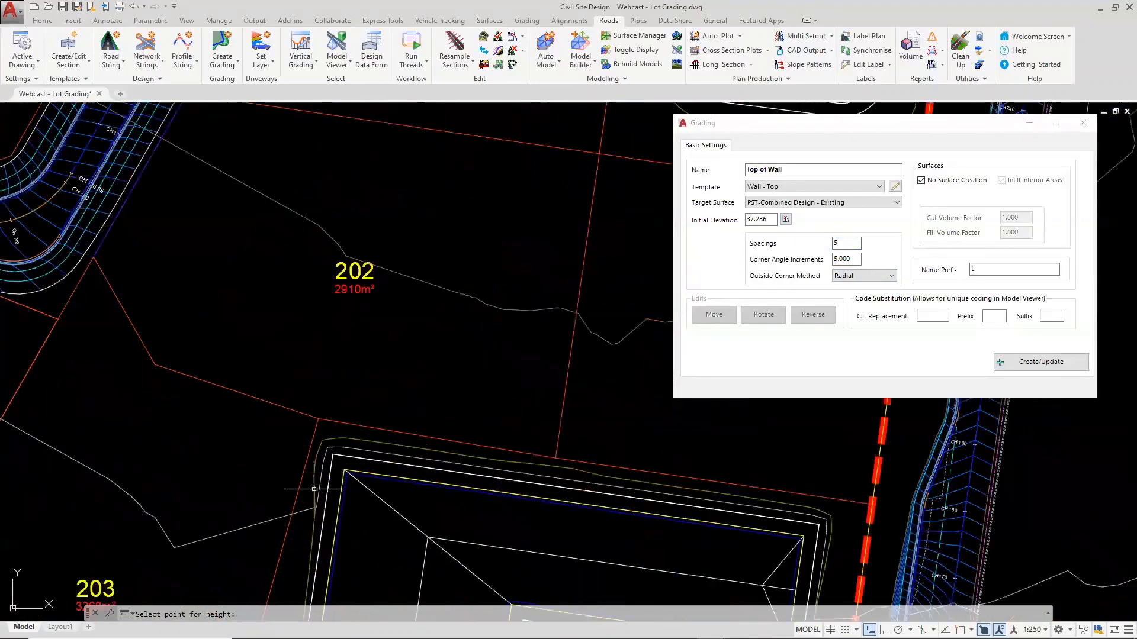
{"action": "scroll", "coordinate": [314, 489], "scroll_direction": "up", "scroll_amount": 3}
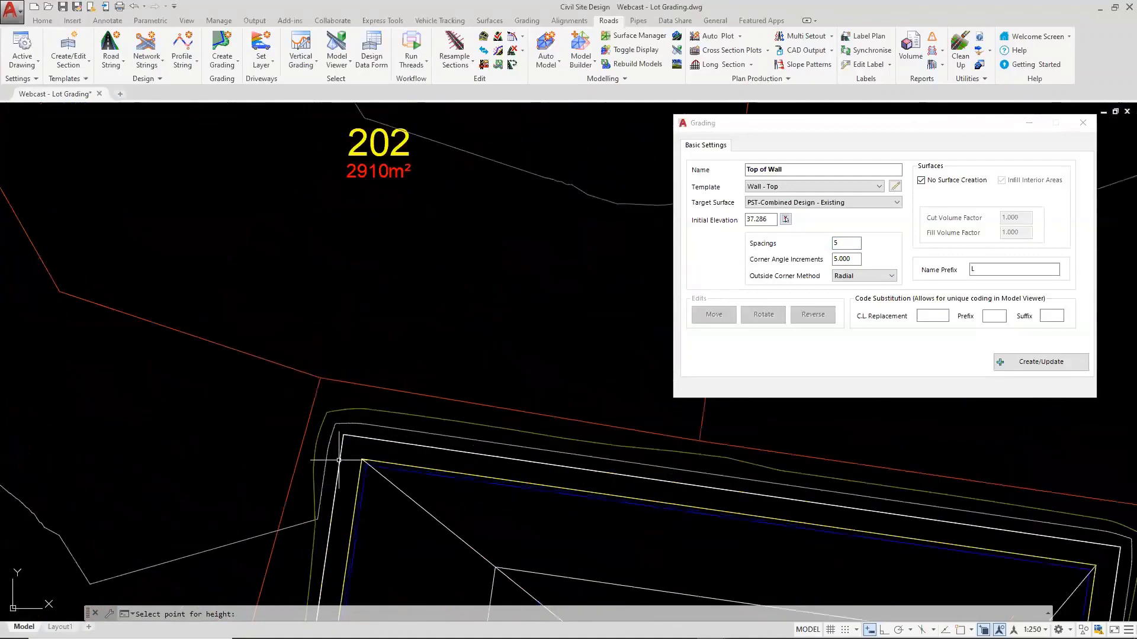
{"action": "double_click", "coordinate": [840, 258]}
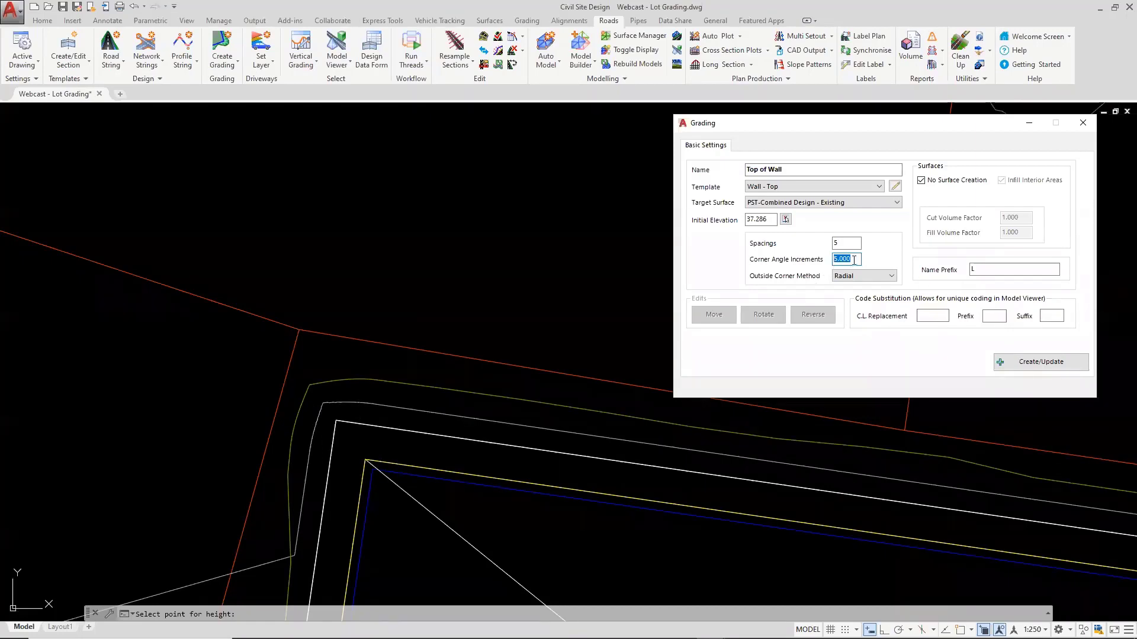
{"action": "left_click", "coordinate": [860, 277]}
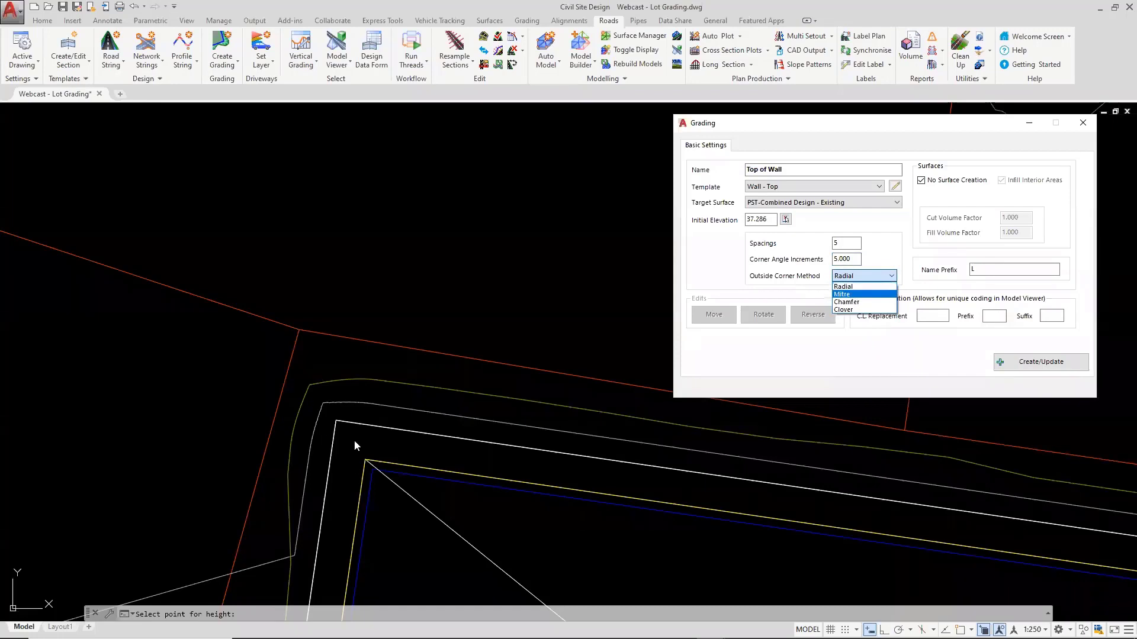
{"action": "left_click", "coordinate": [861, 295]}
{"action": "scroll", "coordinate": [409, 414], "scroll_direction": "down", "scroll_amount": 6}
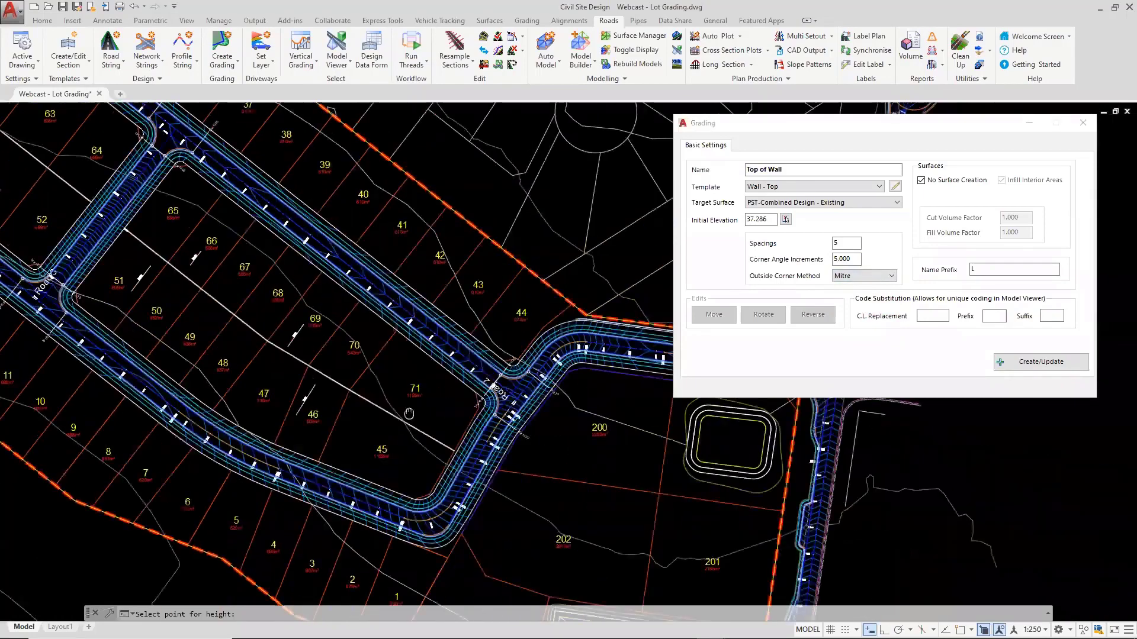
{"action": "middle_click_drag", "start_coordinate": [409, 414], "coordinate": [426, 409]}
{"action": "scroll", "coordinate": [277, 305], "scroll_direction": "up", "scroll_amount": 2}
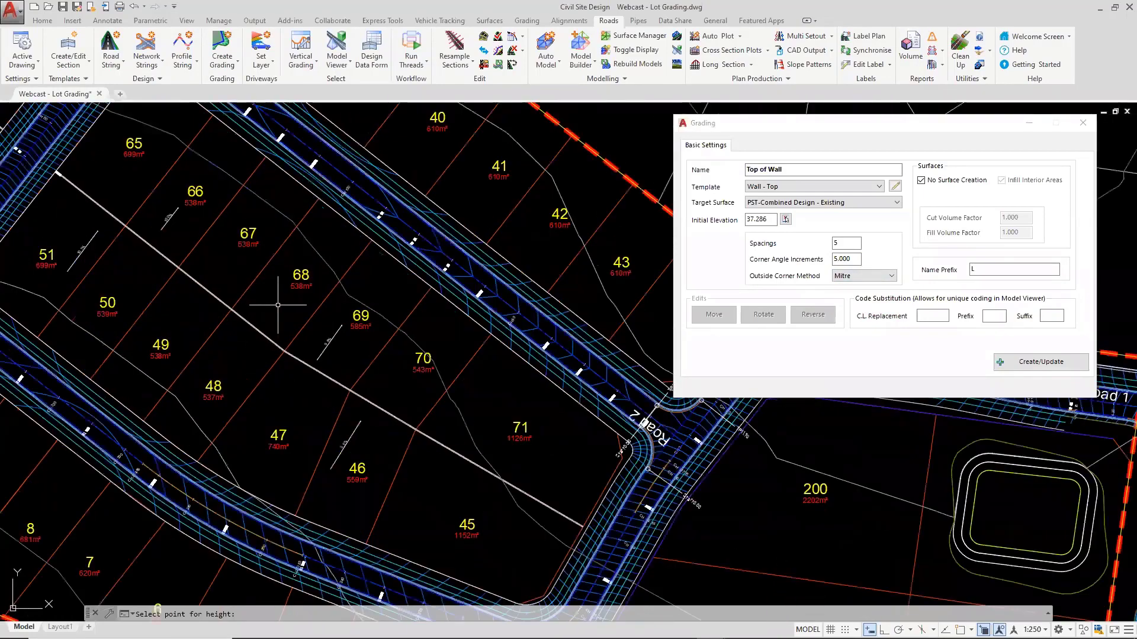
{"action": "middle_click_drag", "start_coordinate": [278, 305], "coordinate": [335, 329]}
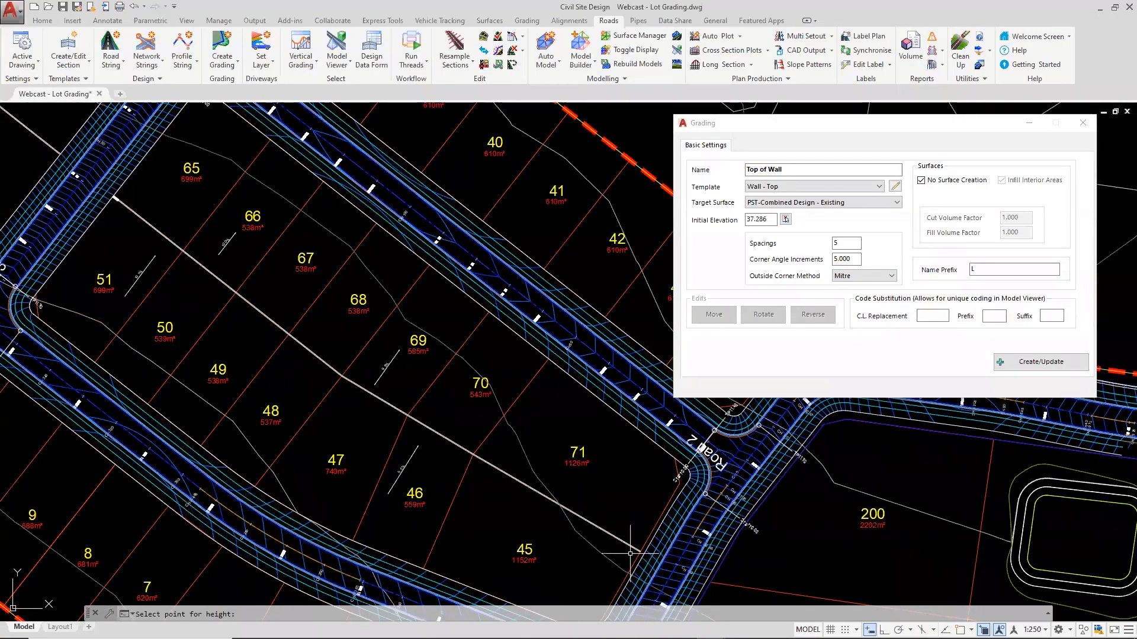
{"action": "left_click", "coordinate": [920, 180]}
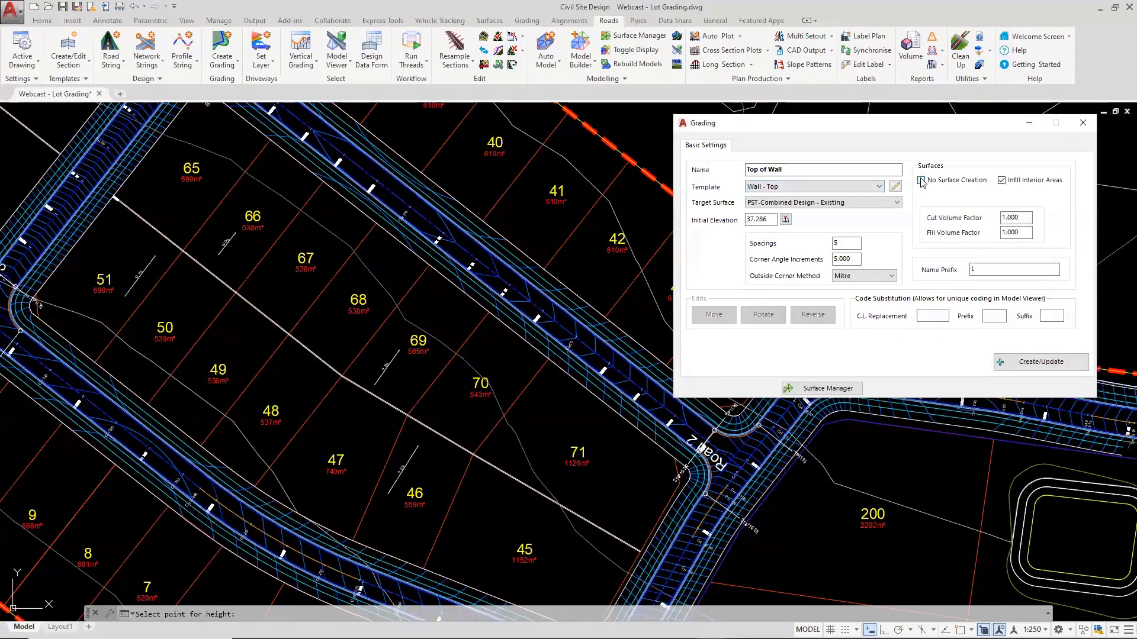
{"action": "left_click", "coordinate": [1001, 180]}
{"action": "left_click", "coordinate": [921, 181]}
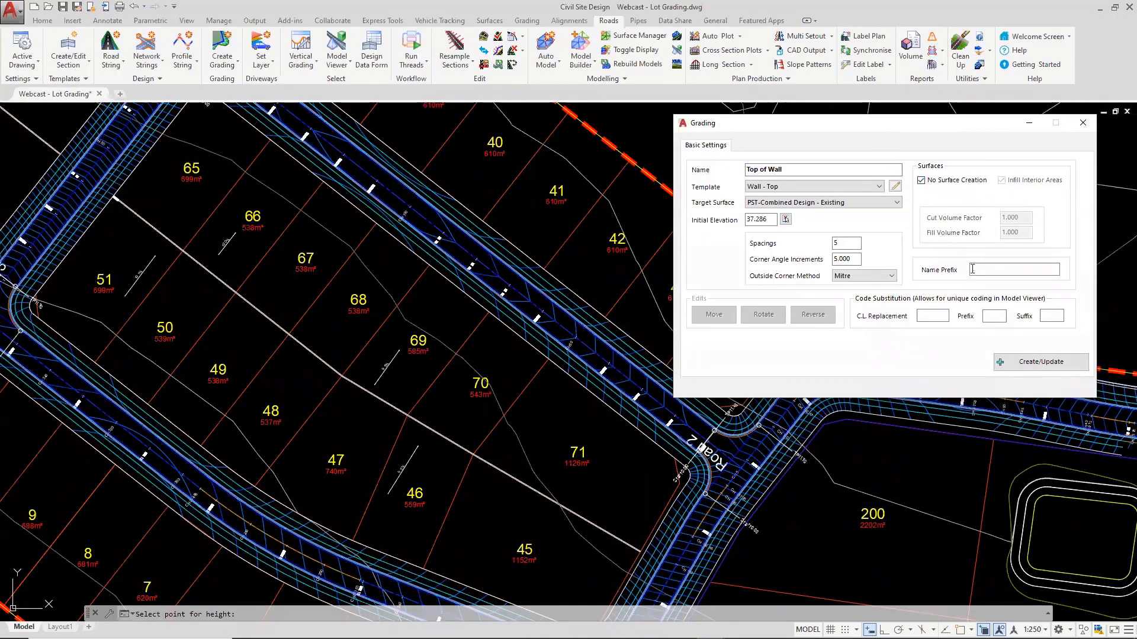
Step: Set the grading's name prefix to Lot and enter its name again as Top of Wall
{"action": "key", "text": "Tab"}
{"action": "left_click", "coordinate": [990, 270]}
{"action": "type", "text": "ot"}
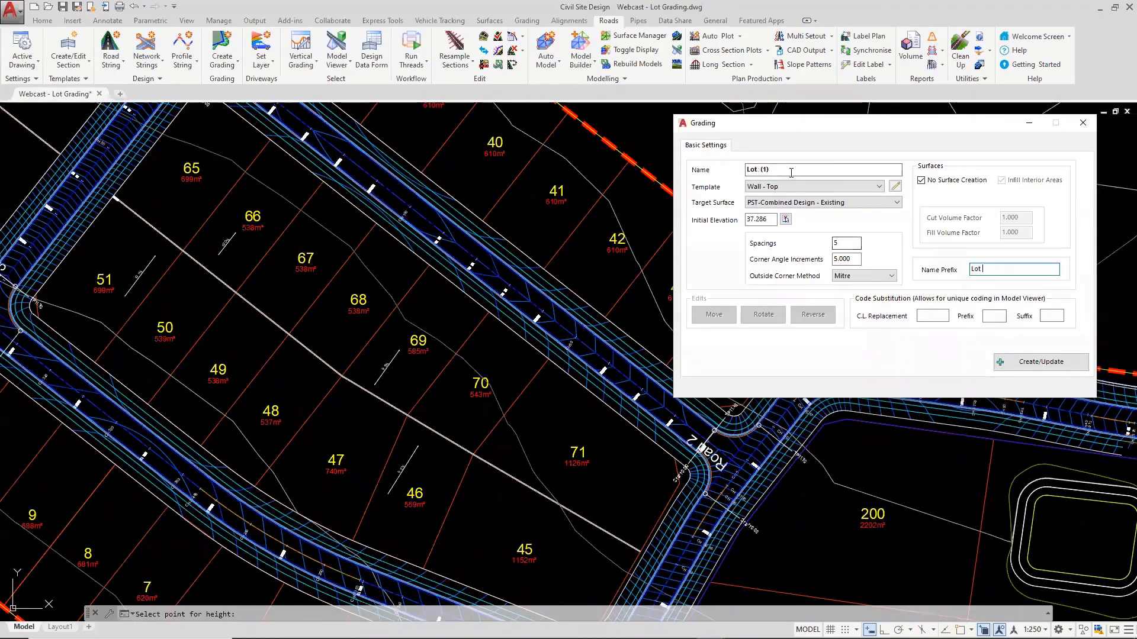
{"action": "left_click_drag", "start_coordinate": [787, 170], "coordinate": [721, 171]}
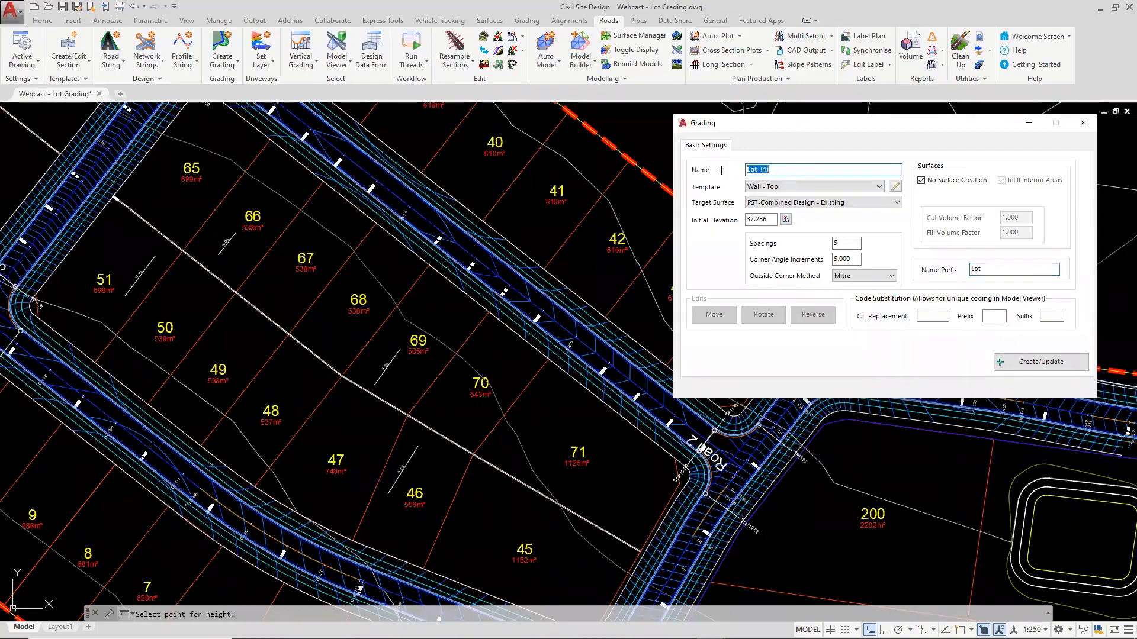
{"action": "left_click", "coordinate": [997, 267]}
{"action": "double_click", "coordinate": [770, 170]}
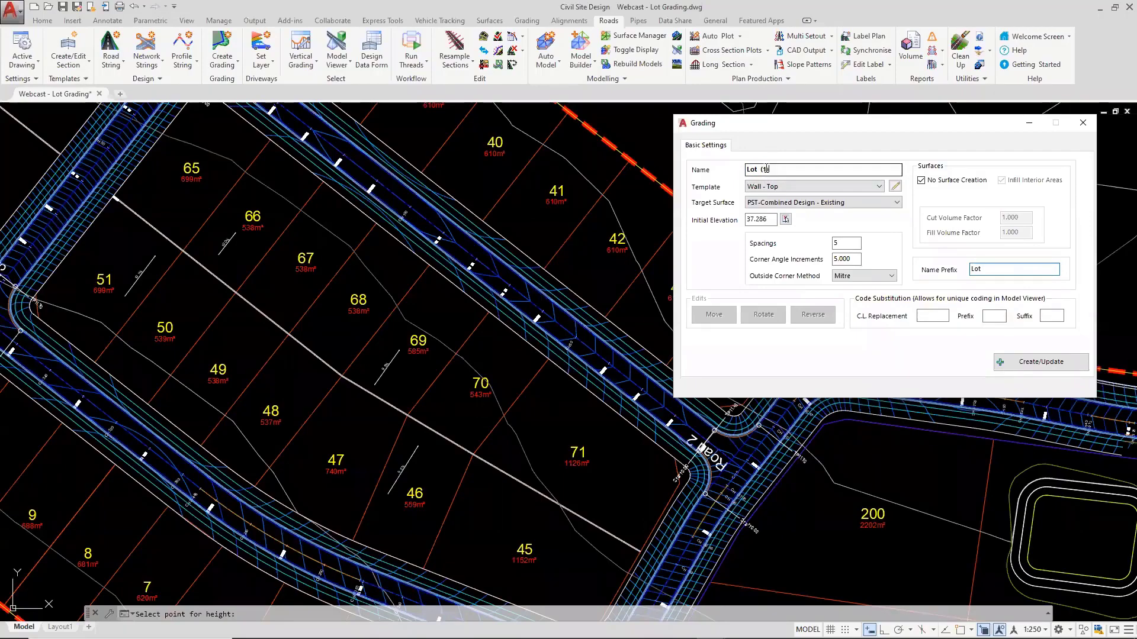
{"action": "type", "text": "Top of Wall"}
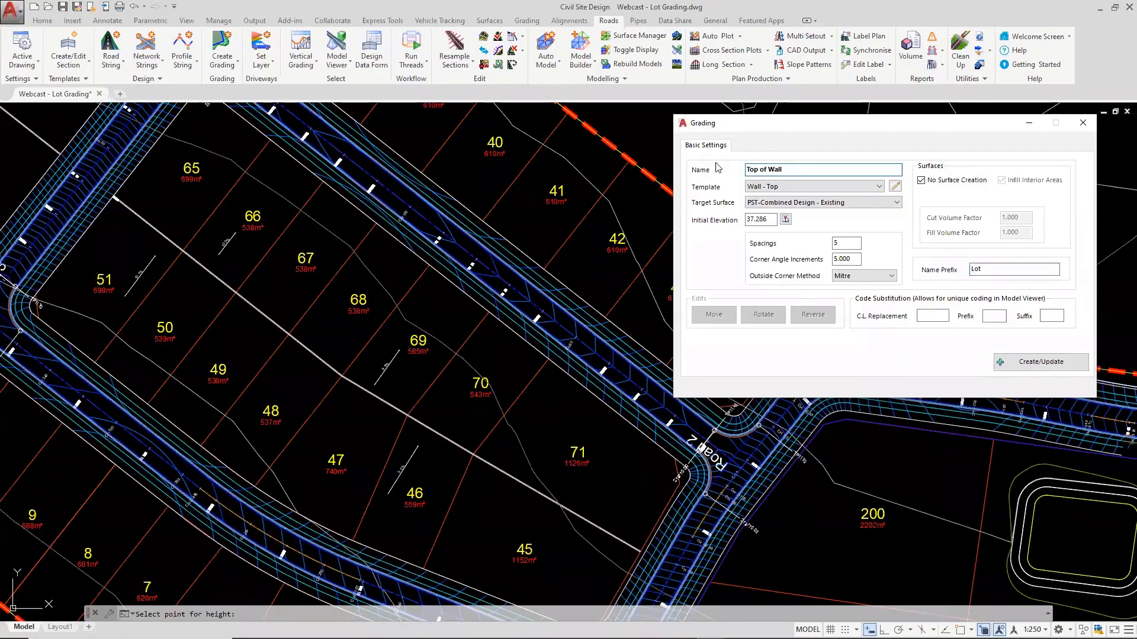
Step: Set the centreline code replacement to tw and create the Top of Wall grading
{"action": "left_click", "coordinate": [930, 316]}
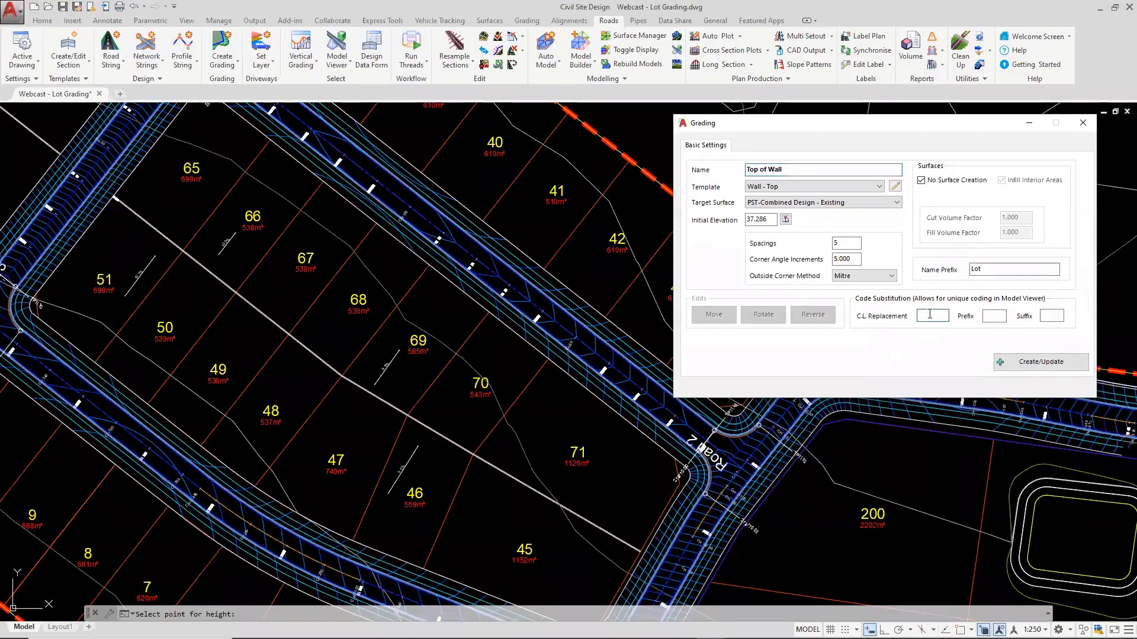
{"action": "left_click", "coordinate": [930, 315]}
{"action": "type", "text": "tw"}
{"action": "left_click_drag", "start_coordinate": [931, 315], "coordinate": [912, 327]}
{"action": "left_click", "coordinate": [922, 316]}
{"action": "left_click", "coordinate": [1020, 366]}
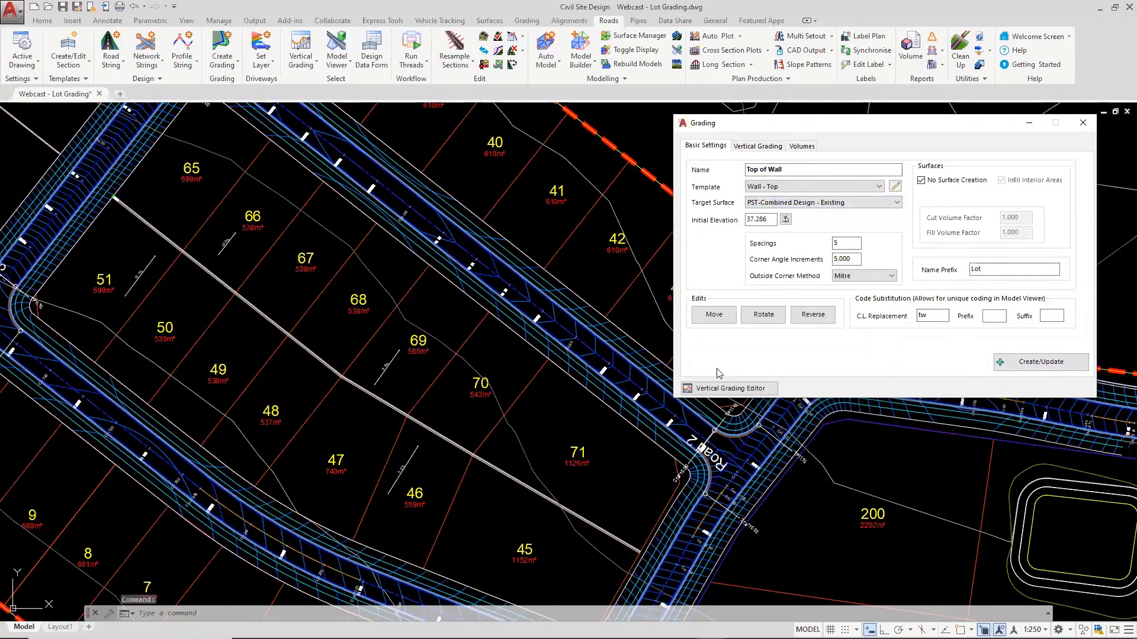
Step: Examine the created grading string along the rear-boundary wall and its profile in the Vertical Grading Editor
{"action": "scroll", "coordinate": [116, 200], "scroll_direction": "up", "scroll_amount": 6}
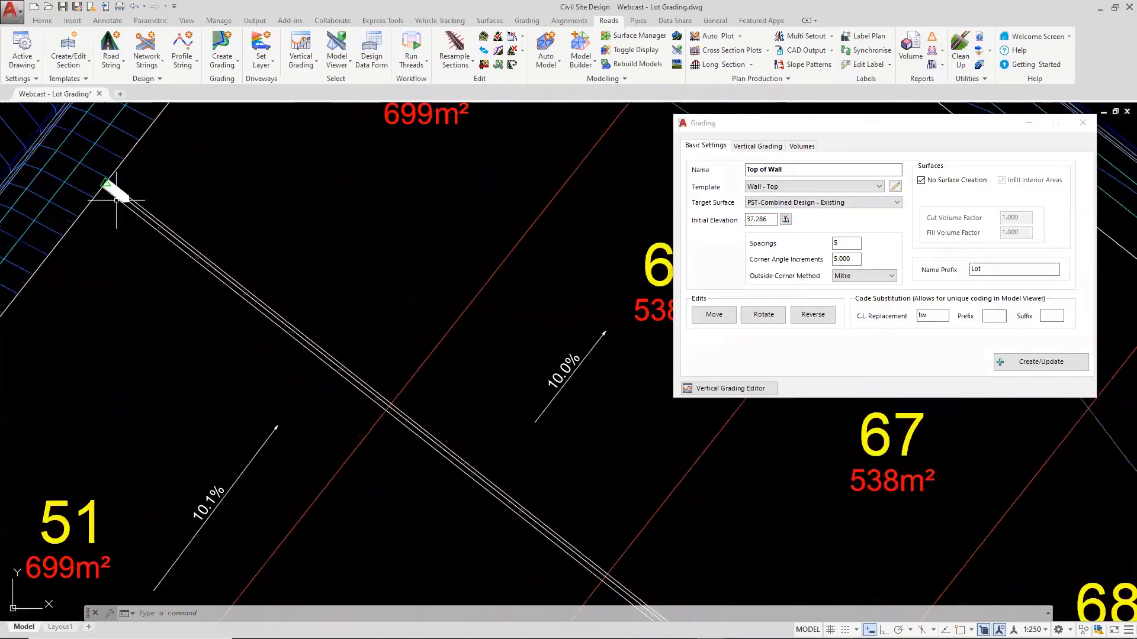
{"action": "scroll", "coordinate": [116, 200], "scroll_direction": "up", "scroll_amount": 2}
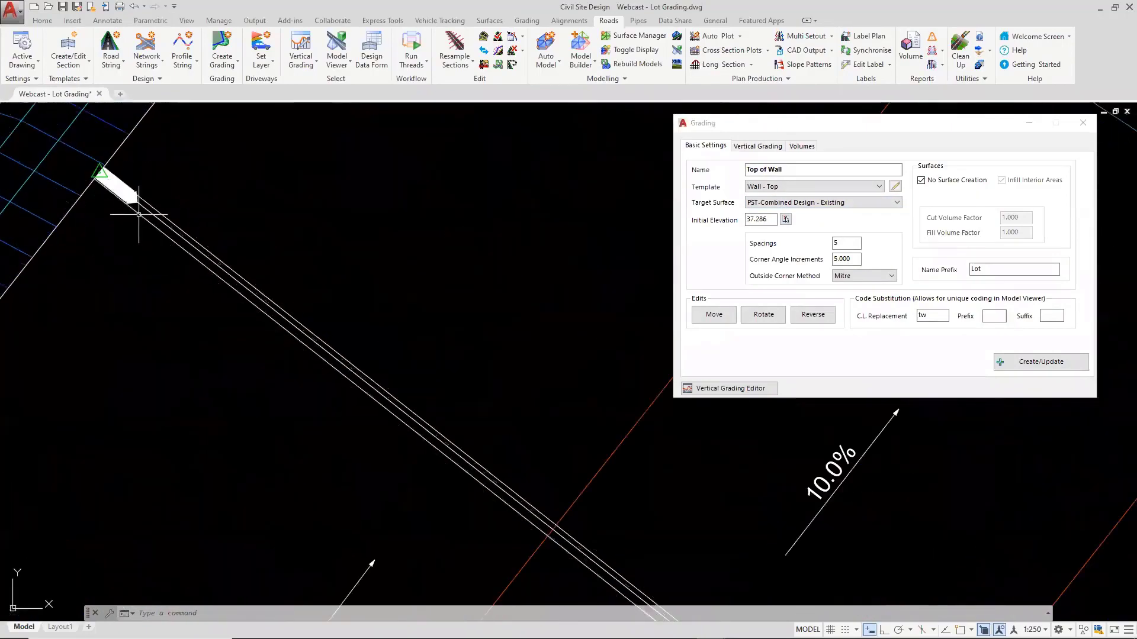
{"action": "scroll", "coordinate": [301, 272], "scroll_direction": "down", "scroll_amount": 6}
{"action": "middle_click_drag", "start_coordinate": [607, 484], "coordinate": [524, 362]}
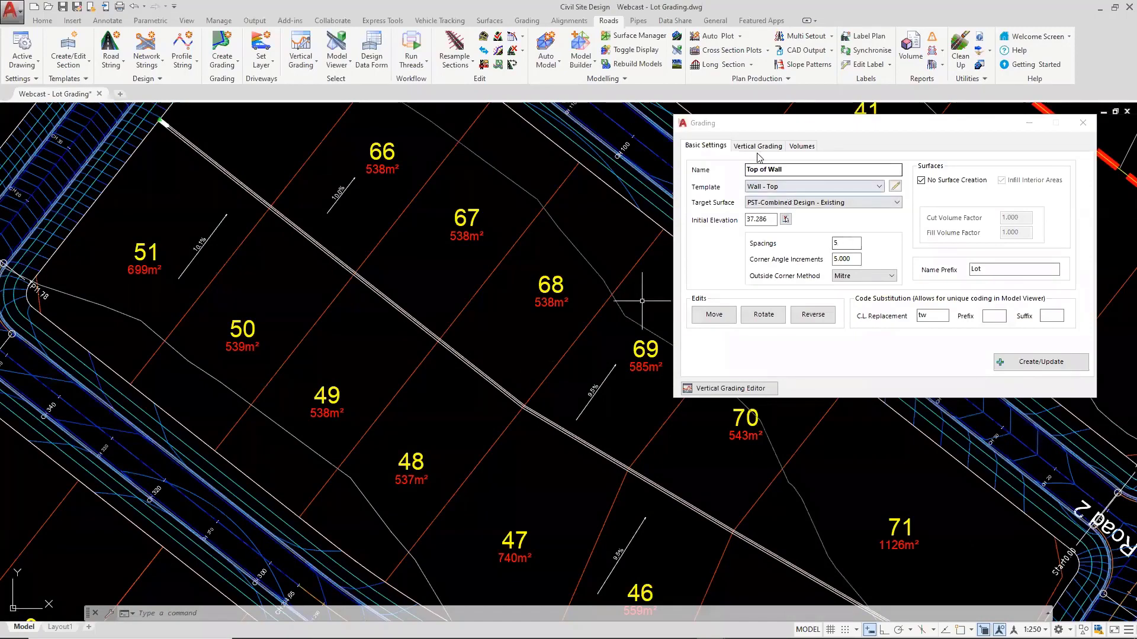
{"action": "left_click", "coordinate": [729, 386]}
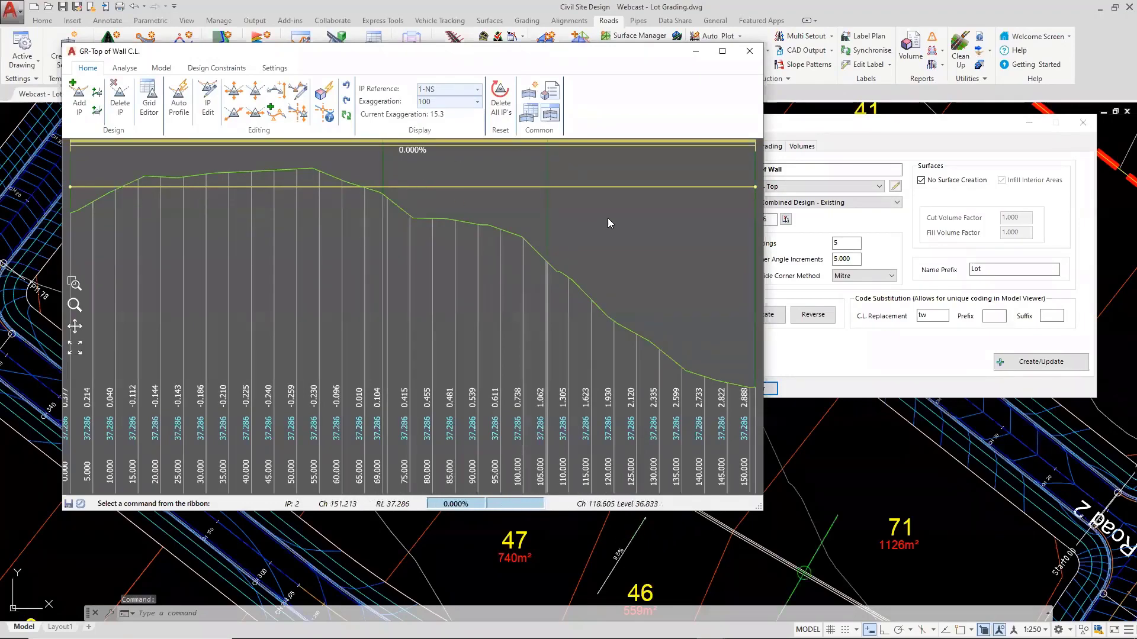
{"action": "left_click", "coordinate": [750, 51]}
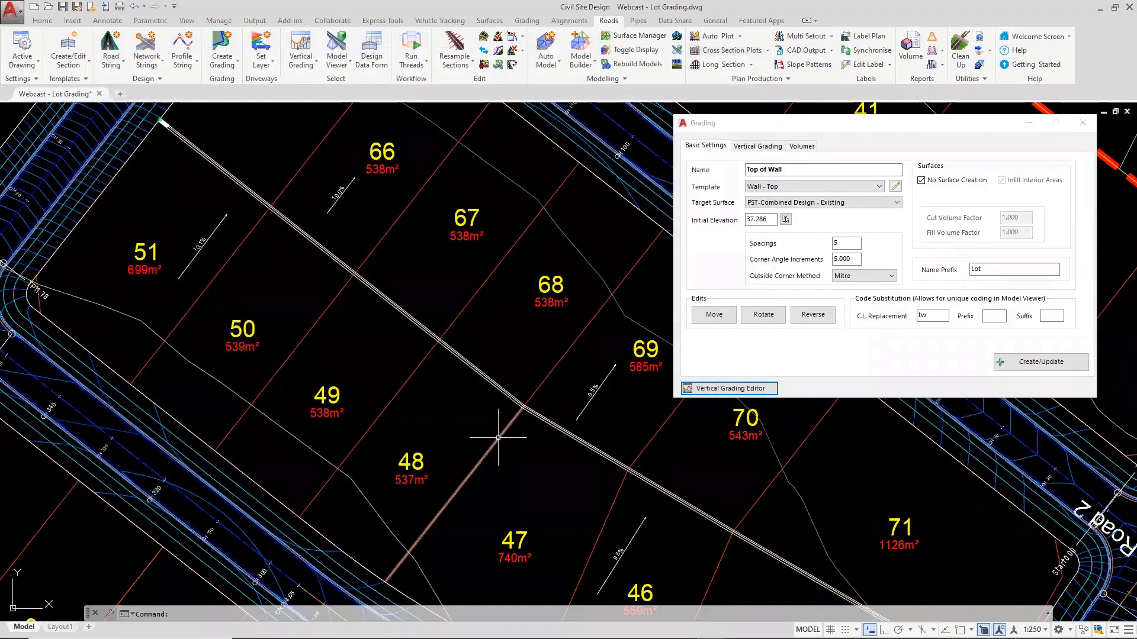
{"action": "scroll", "coordinate": [249, 296], "scroll_direction": "down", "scroll_amount": 3}
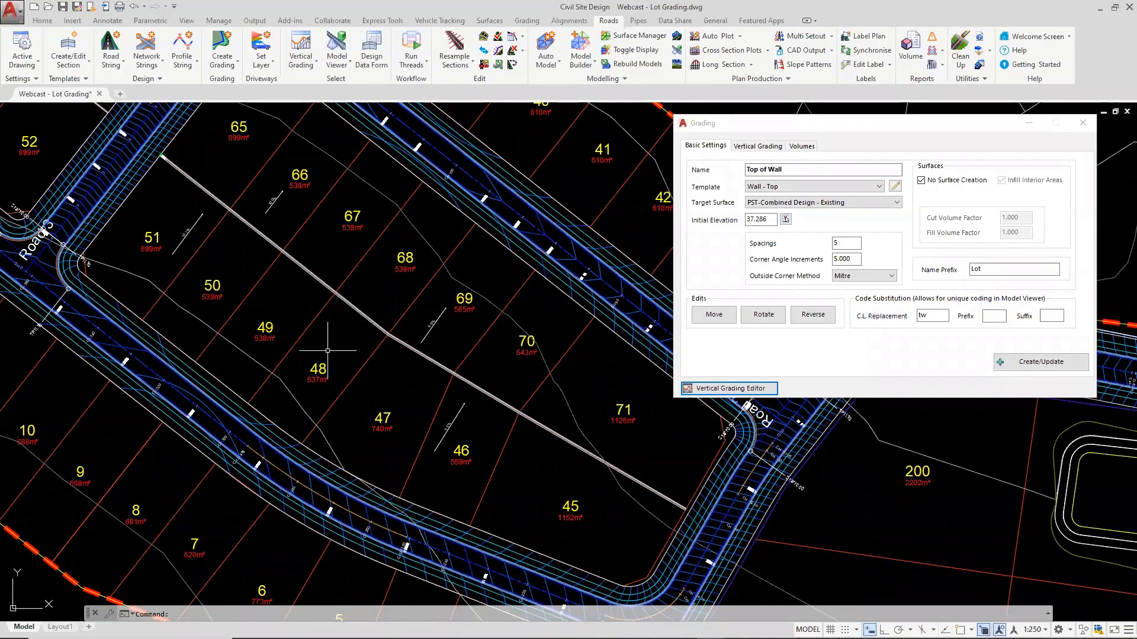
{"action": "left_click", "coordinate": [367, 360]}
{"action": "scroll", "coordinate": [447, 307], "scroll_direction": "up", "scroll_amount": 5}
{"action": "scroll", "coordinate": [444, 310], "scroll_direction": "down", "scroll_amount": 5}
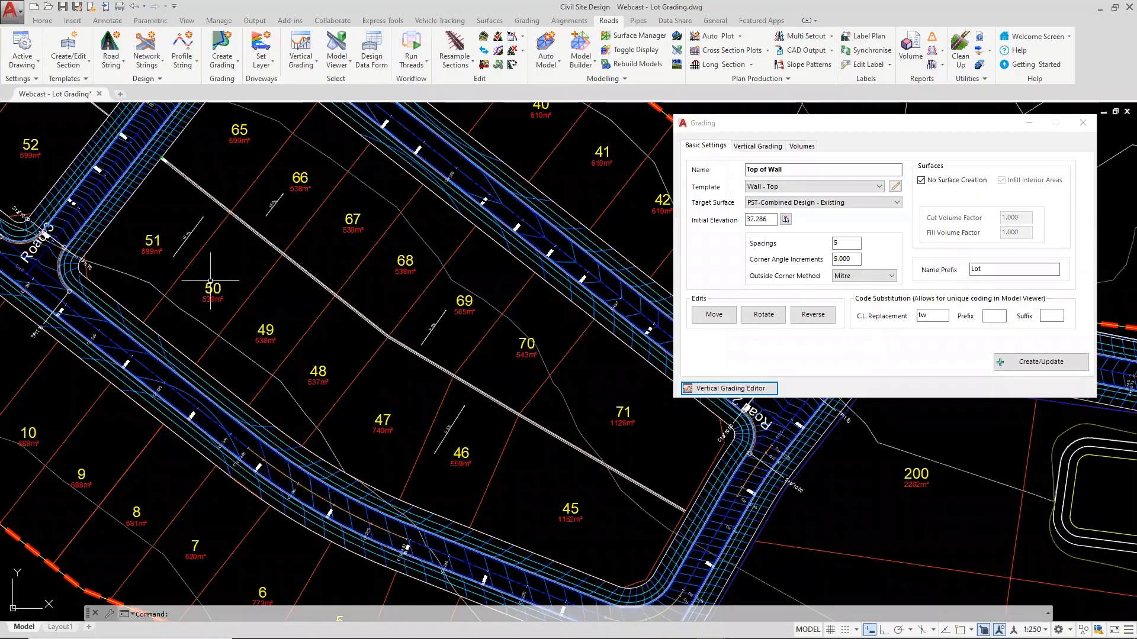
Step: Add a vertical IP to the Top of Wall string where the boundary between lots 47 and 48 meets the wall
{"action": "left_click", "coordinate": [756, 146]}
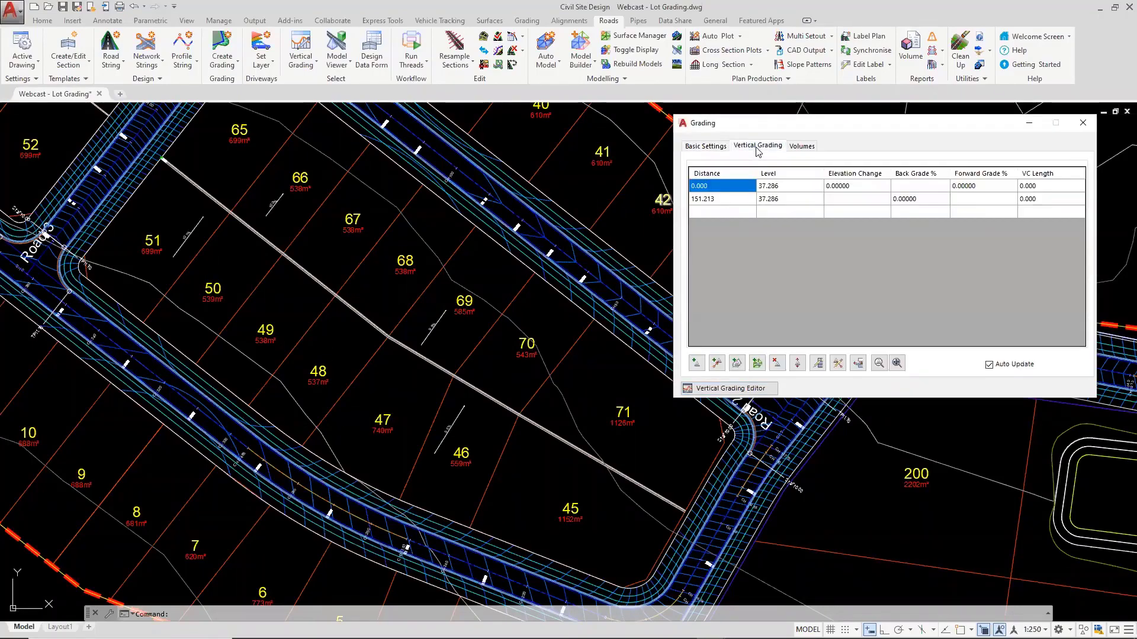
{"action": "left_click", "coordinate": [697, 363]}
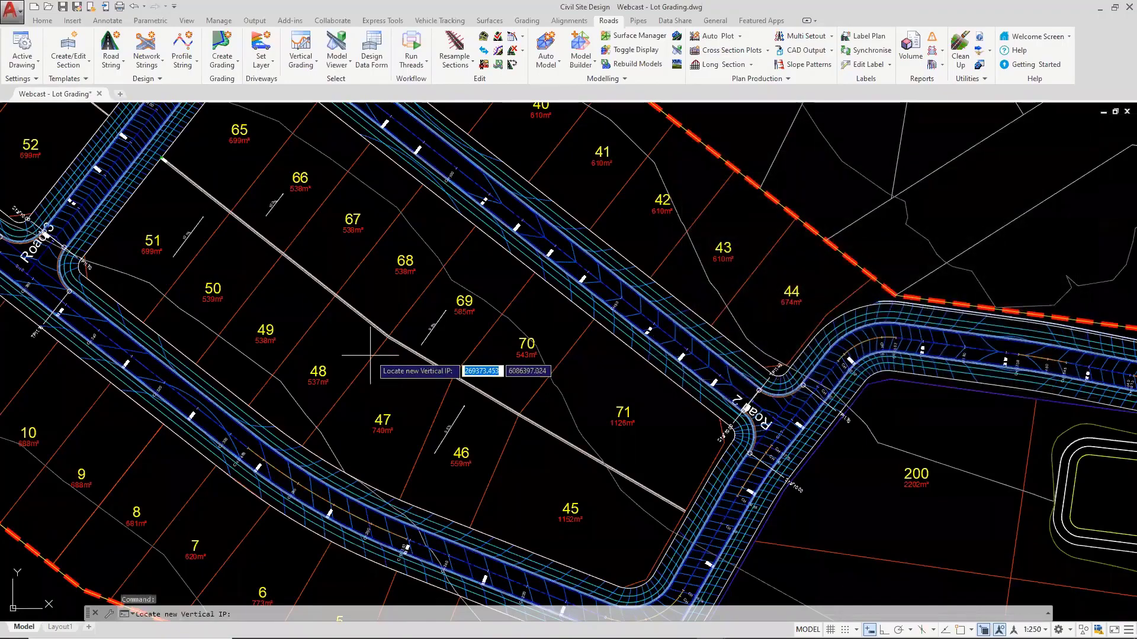
{"action": "scroll", "coordinate": [366, 349], "scroll_direction": "up", "scroll_amount": 6}
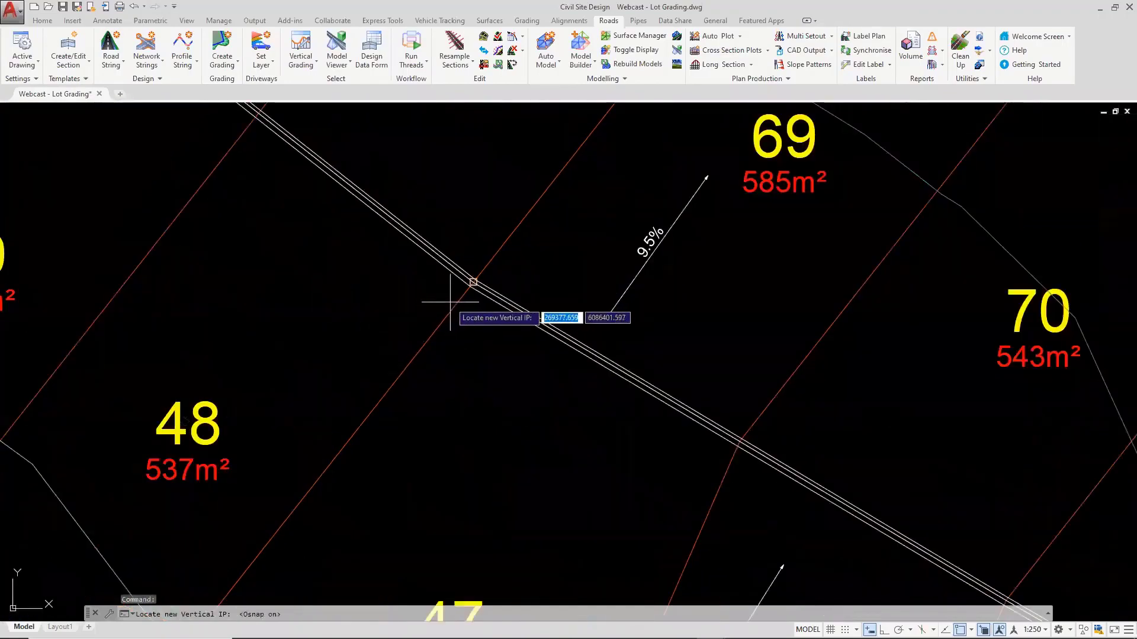
{"action": "key", "text": "F3"}
{"action": "left_click", "coordinate": [450, 302]}
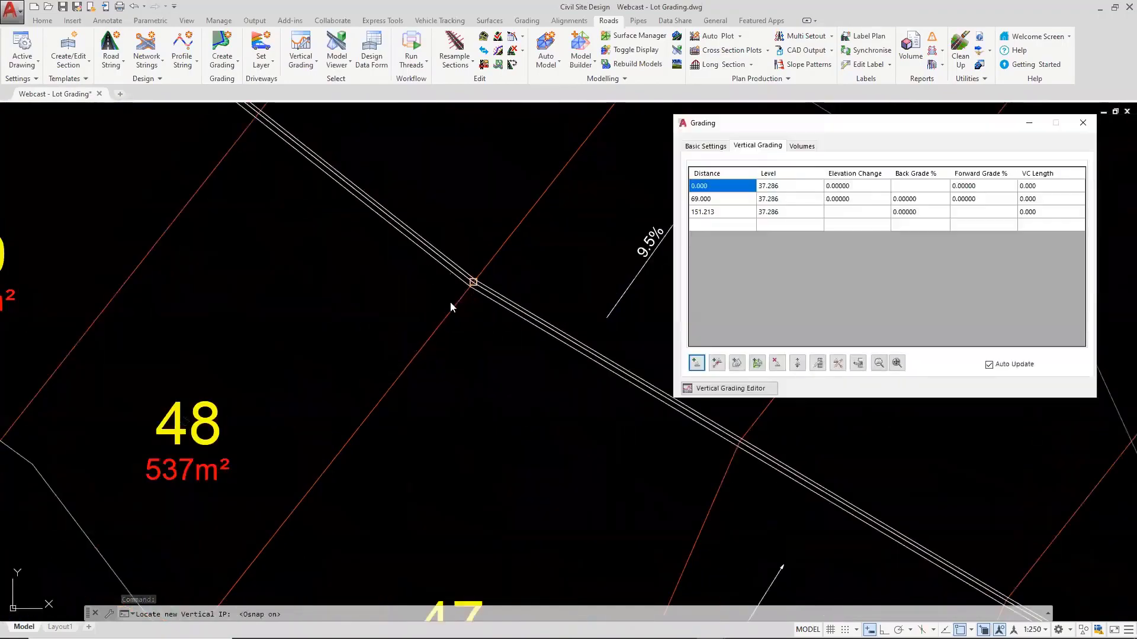
Step: Delete the intermediate vertical IP at distance 69.000 from the Top of Wall string
{"action": "double_click", "coordinate": [775, 199]}
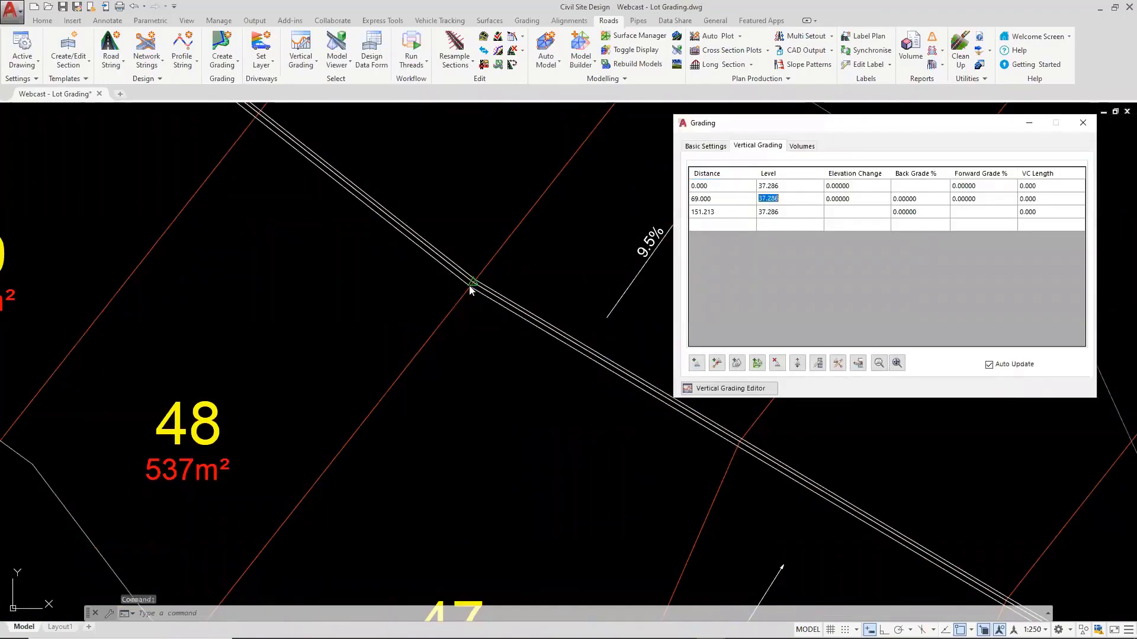
{"action": "scroll", "coordinate": [471, 290], "scroll_direction": "down", "scroll_amount": 4}
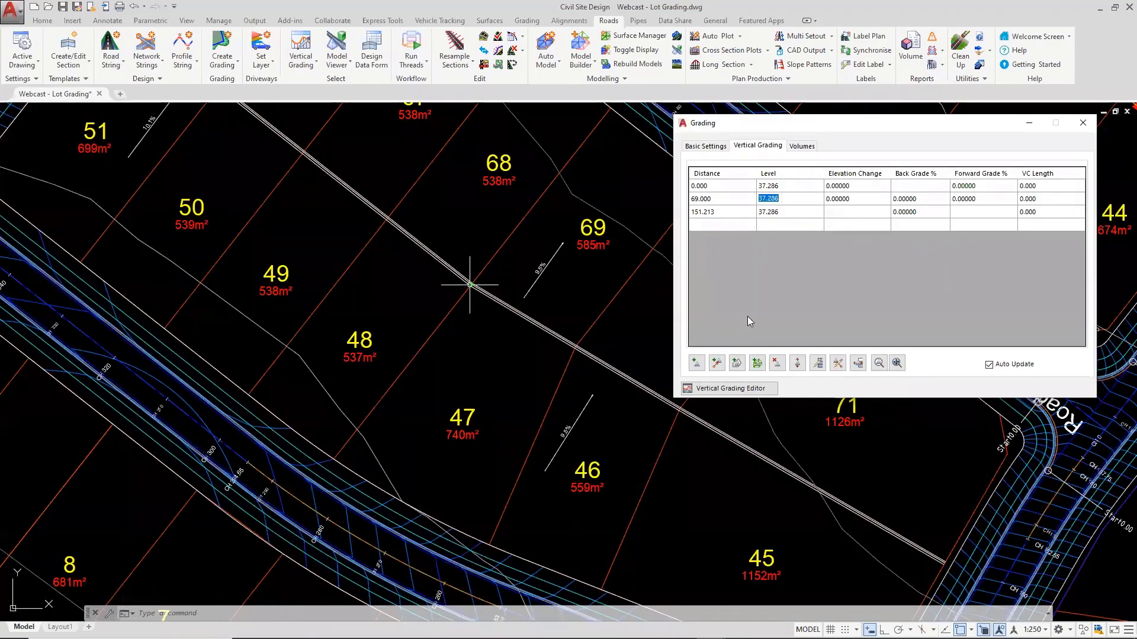
{"action": "left_click", "coordinate": [778, 364]}
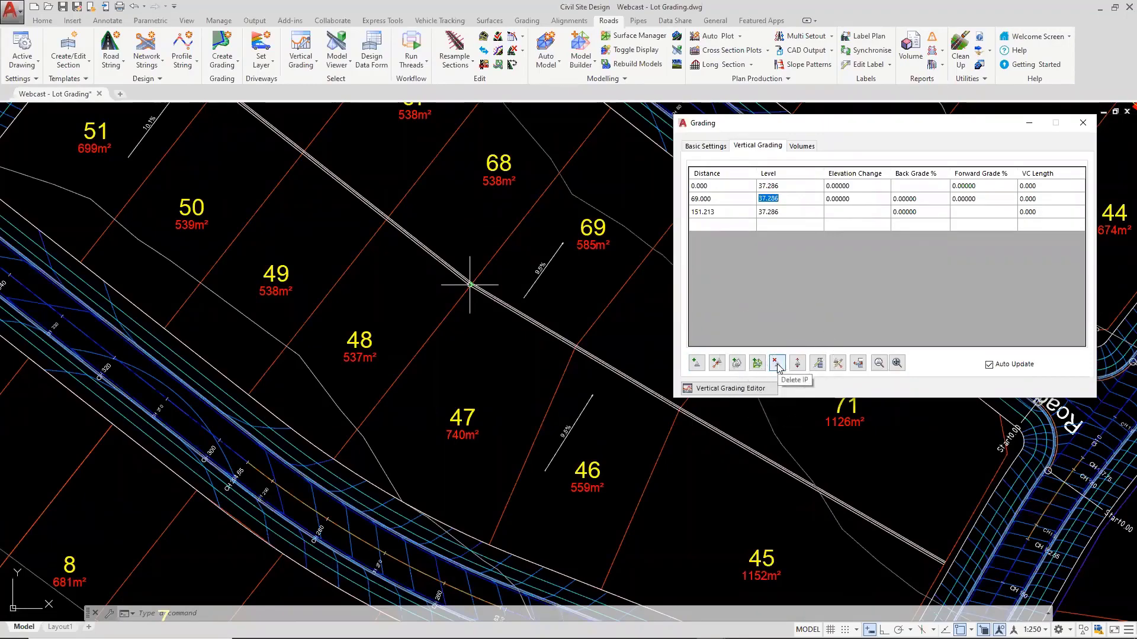
{"action": "left_click", "coordinate": [777, 363]}
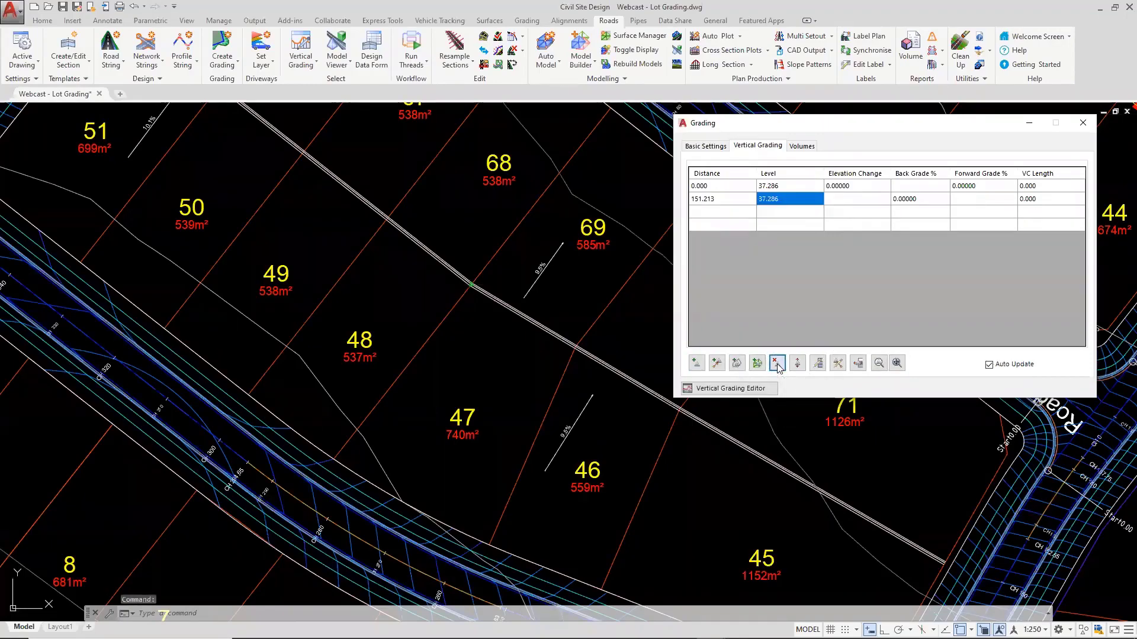
Step: Start adding a vertical IP from a reference point where the lot 47/48 boundary meets Road 1, using the RBDY Road 1 level
{"action": "left_click", "coordinate": [717, 363]}
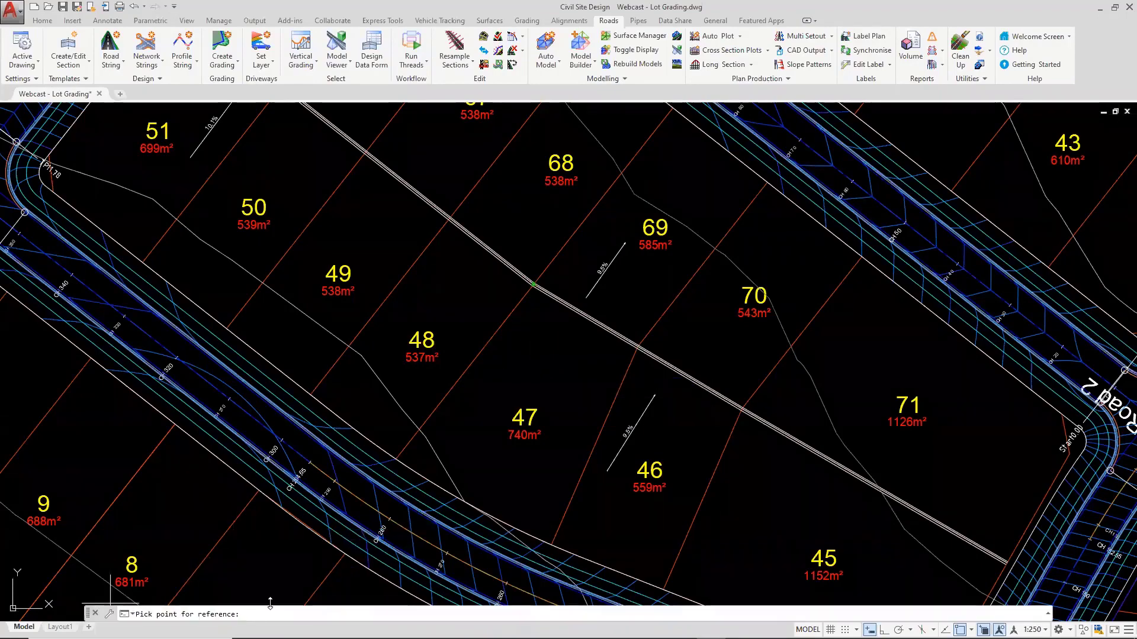
{"action": "left_click", "coordinate": [395, 459]}
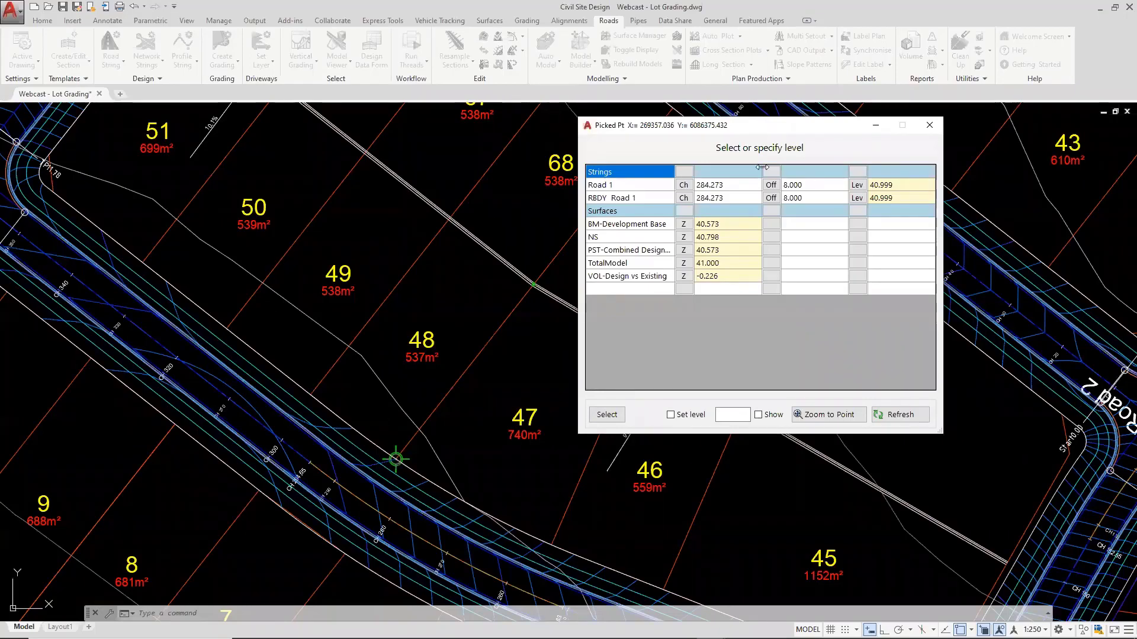
{"action": "left_click", "coordinate": [900, 196]}
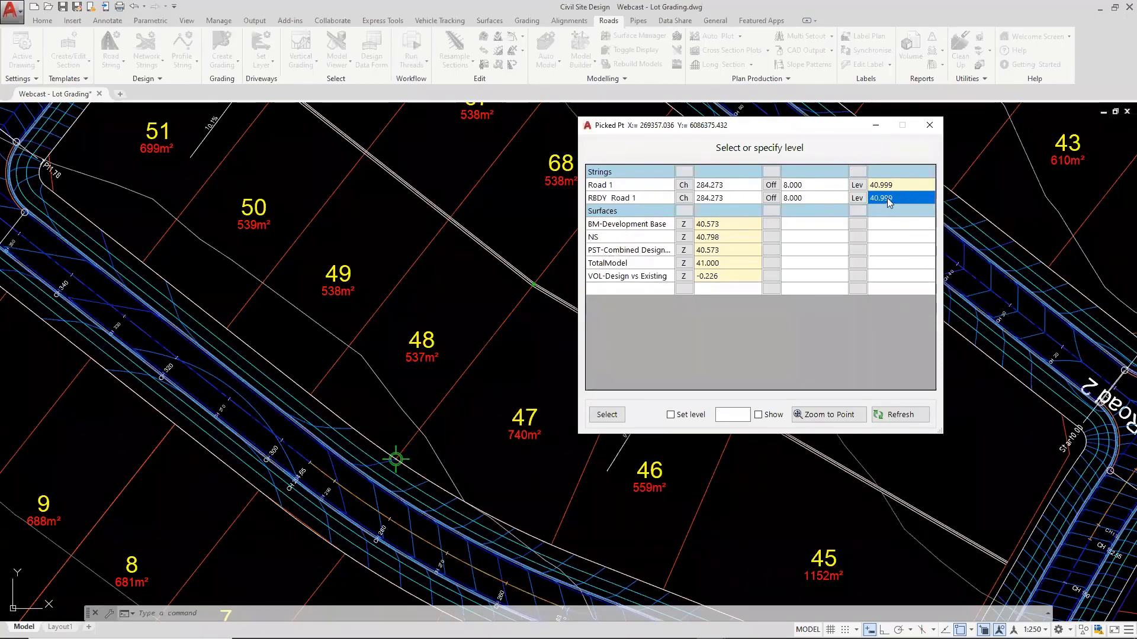
{"action": "left_click", "coordinate": [610, 415]}
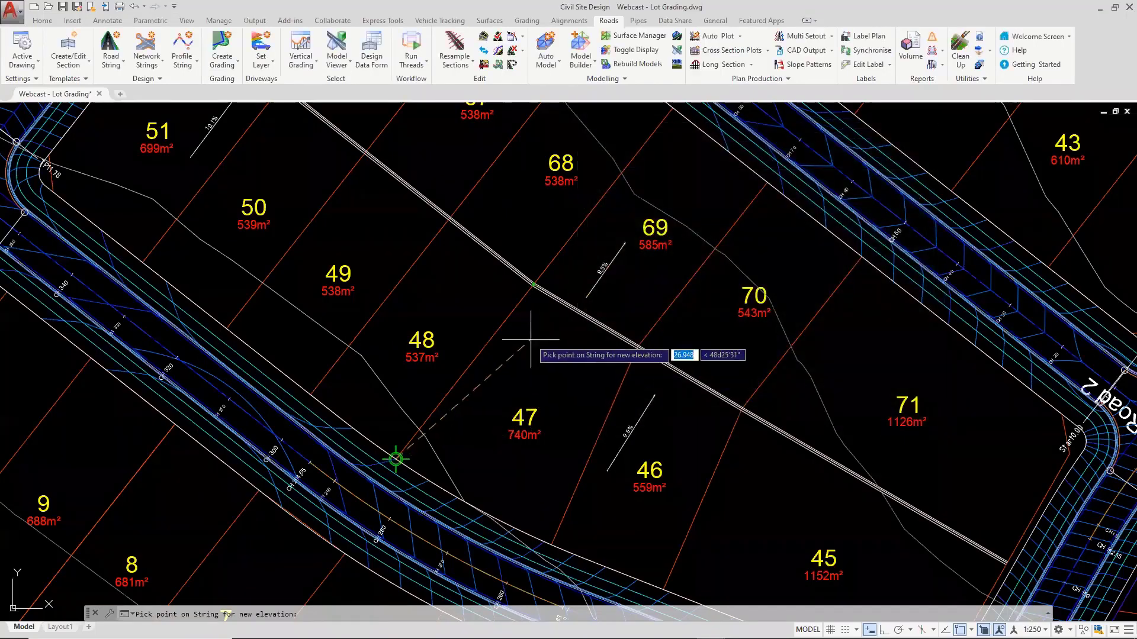
Step: Place the IP at chainage 69.000 on the Top of Wall string with a grade of -5% from the reference point
{"action": "scroll", "coordinate": [526, 293], "scroll_direction": "up", "scroll_amount": 4}
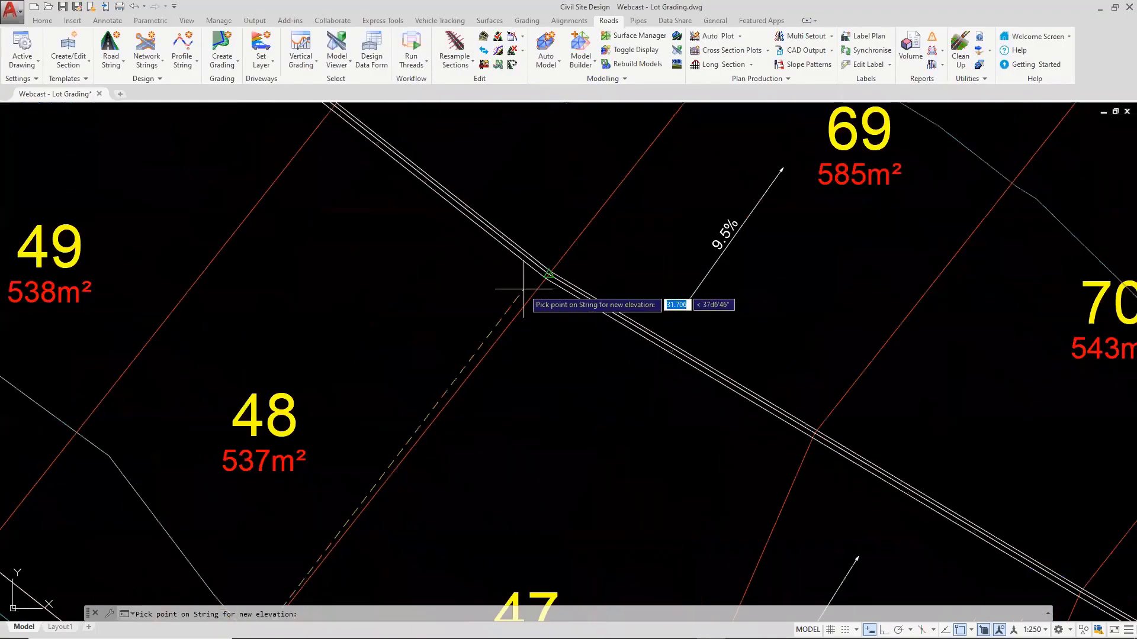
{"action": "left_click", "coordinate": [528, 291]}
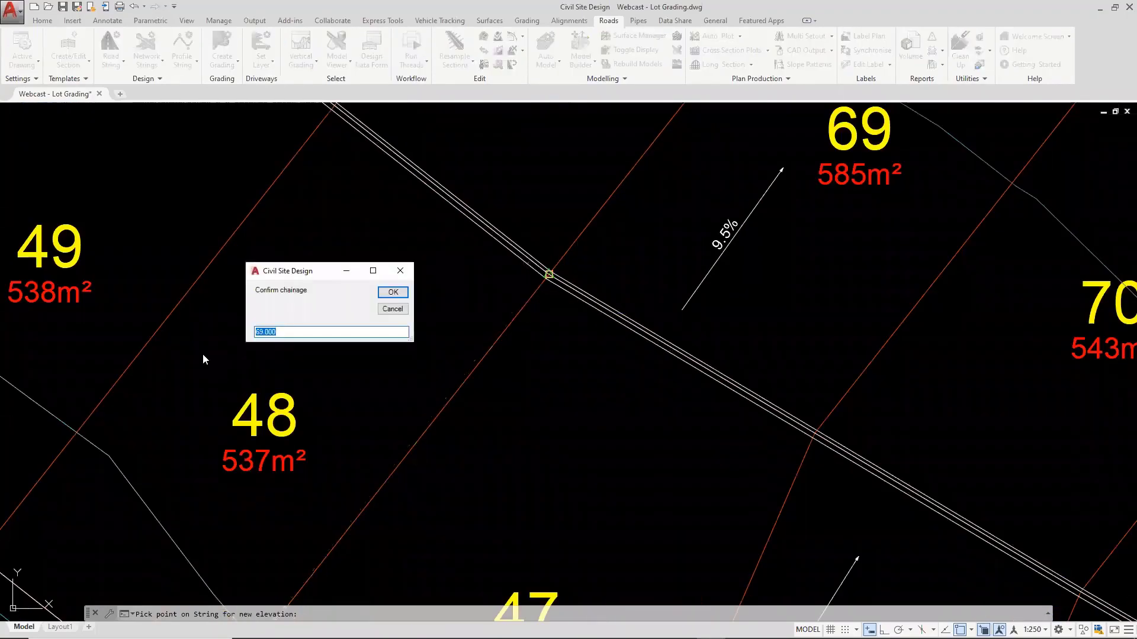
{"action": "left_click", "coordinate": [290, 331]}
{"action": "double_click", "coordinate": [290, 331]}
{"action": "left_click", "coordinate": [393, 292]}
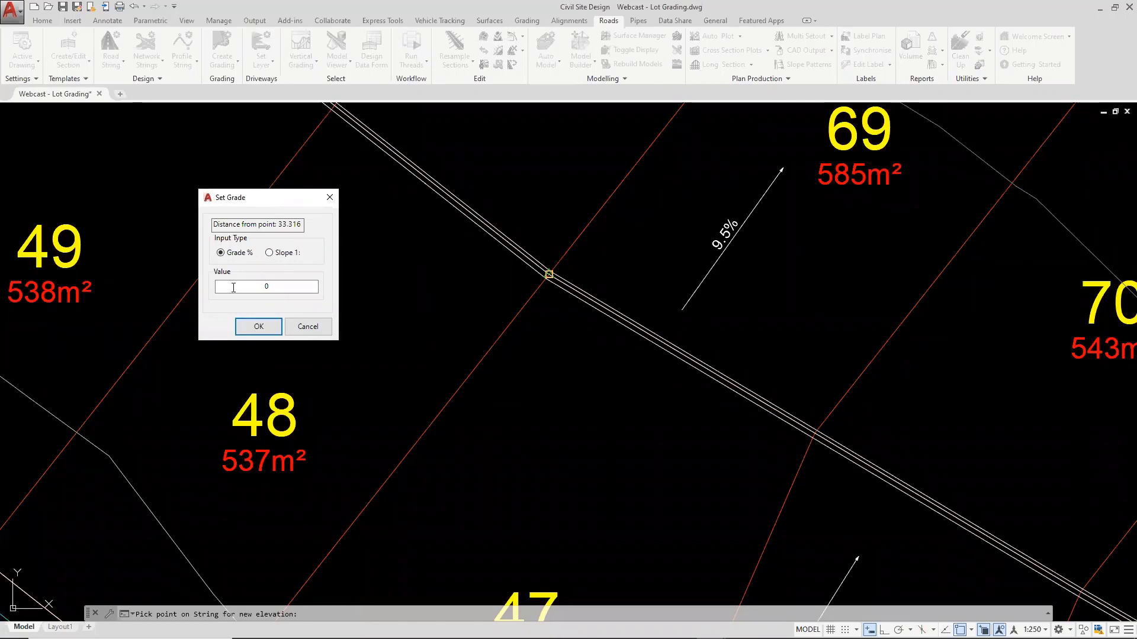
{"action": "double_click", "coordinate": [266, 286]}
{"action": "key", "text": "BackSpace"}
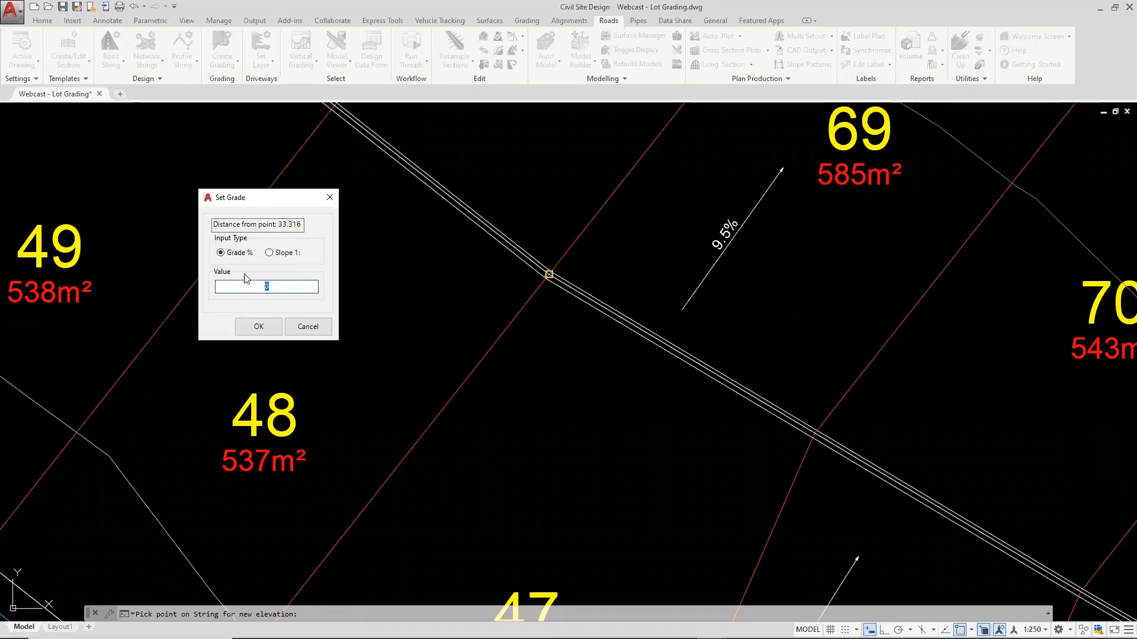
{"action": "type", "text": "-5"}
{"action": "left_click", "coordinate": [549, 276]}
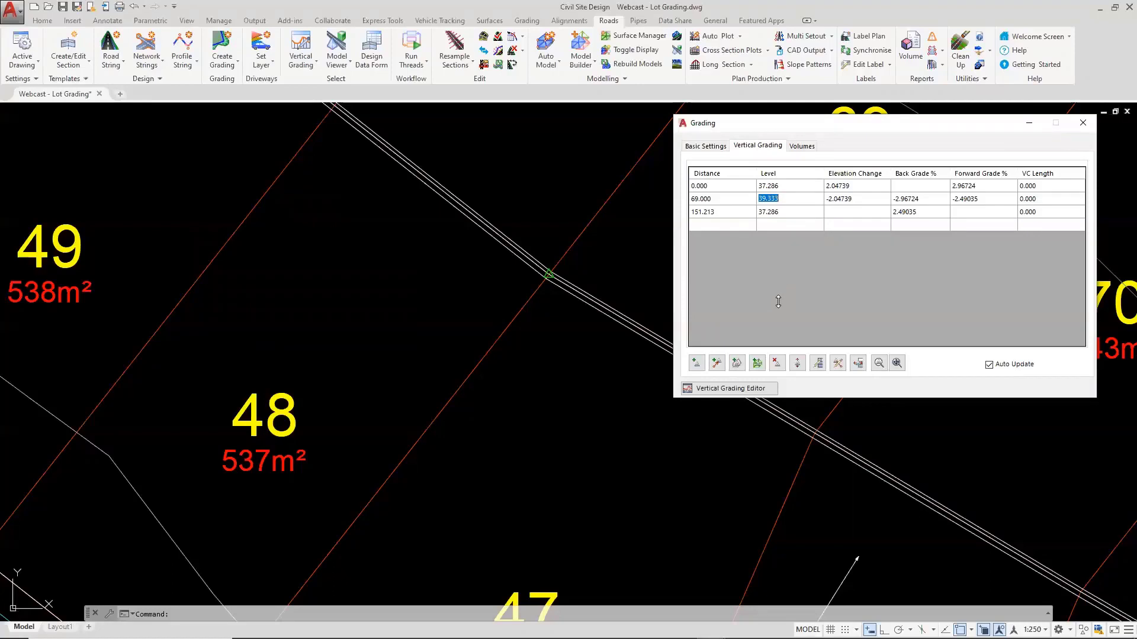
Step: Open the Top of Wall string in the Vertical Grading Editor and enlarge its window to show the full profile
{"action": "left_click", "coordinate": [726, 389]}
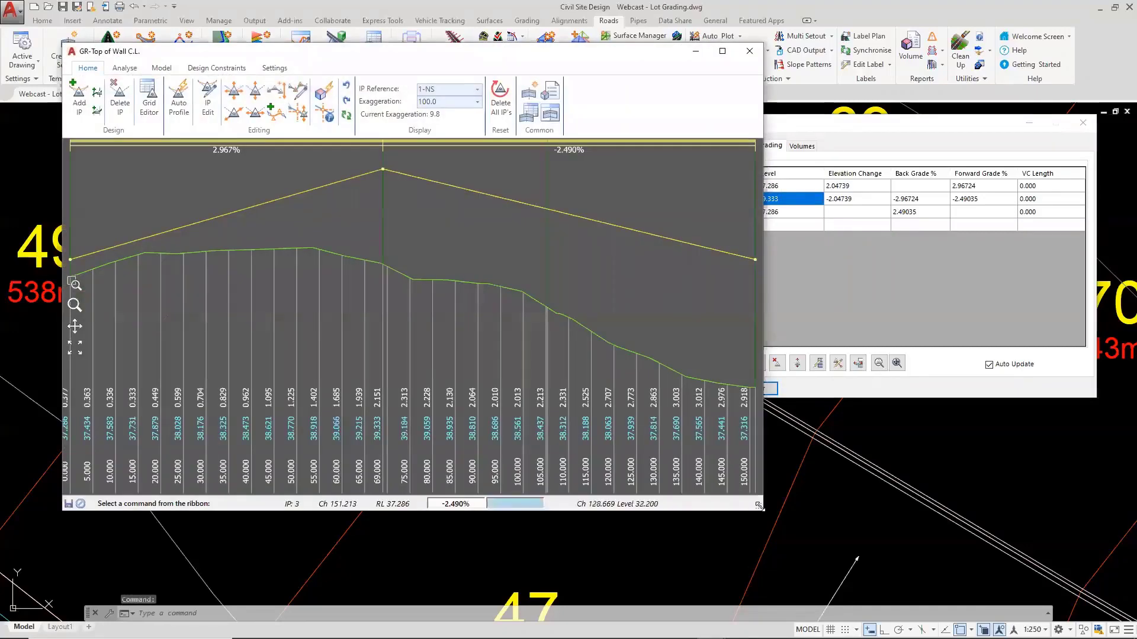
{"action": "left_click_drag", "start_coordinate": [759, 505], "coordinate": [806, 569]}
{"action": "left_click", "coordinate": [402, 170]}
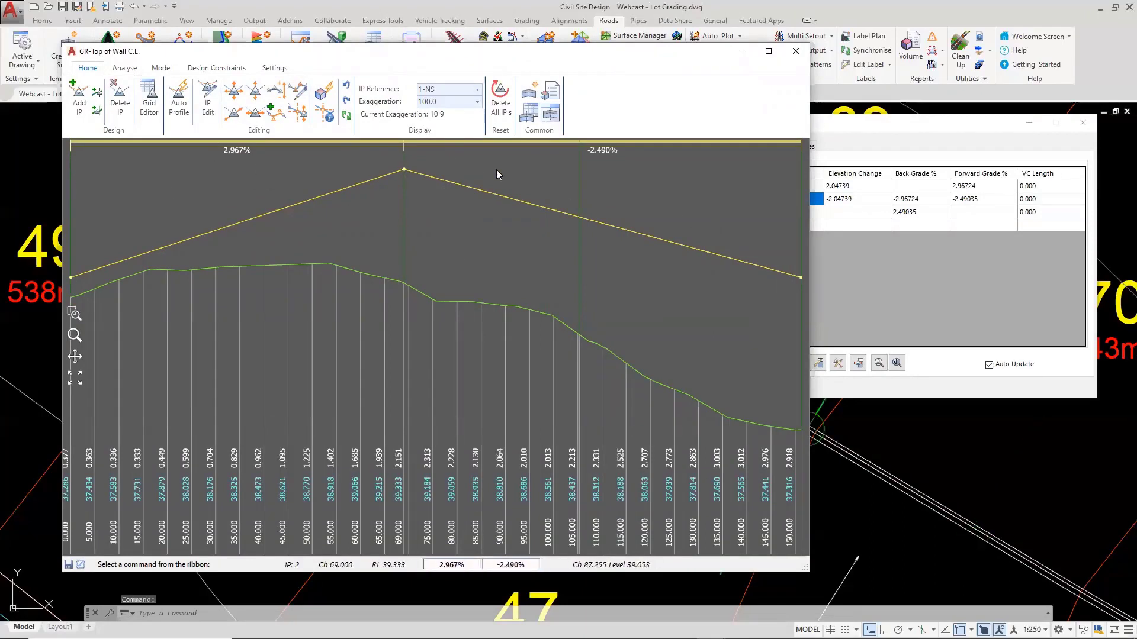
{"action": "left_click_drag", "start_coordinate": [463, 57], "coordinate": [425, 73]}
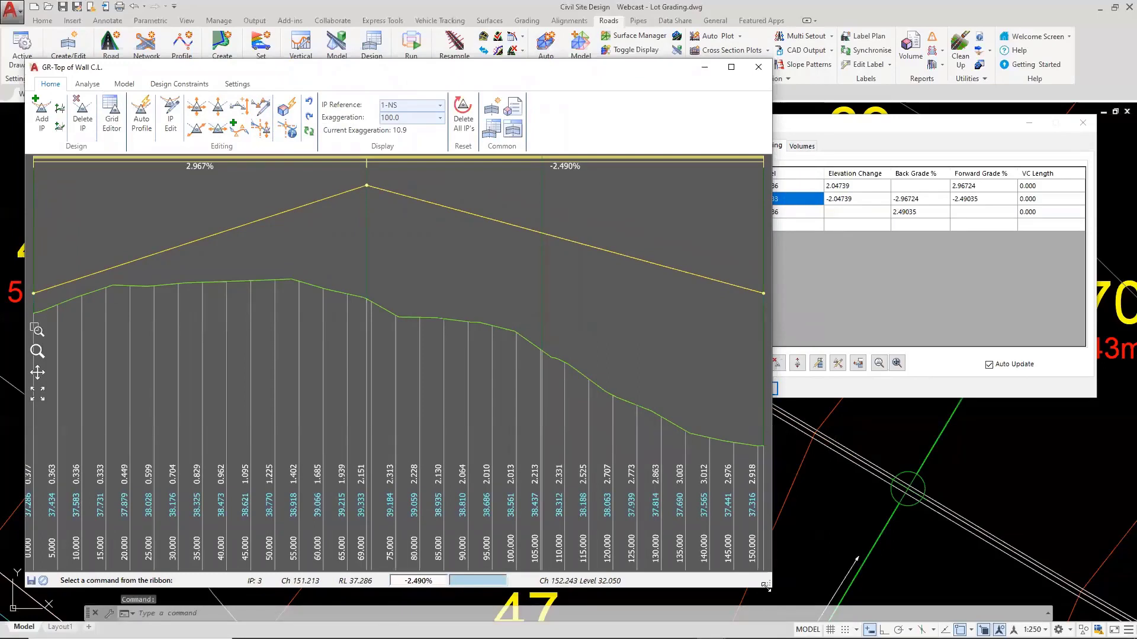
{"action": "left_click_drag", "start_coordinate": [765, 586], "coordinate": [1114, 588]}
{"action": "left_click_drag", "start_coordinate": [585, 67], "coordinate": [585, 58]}
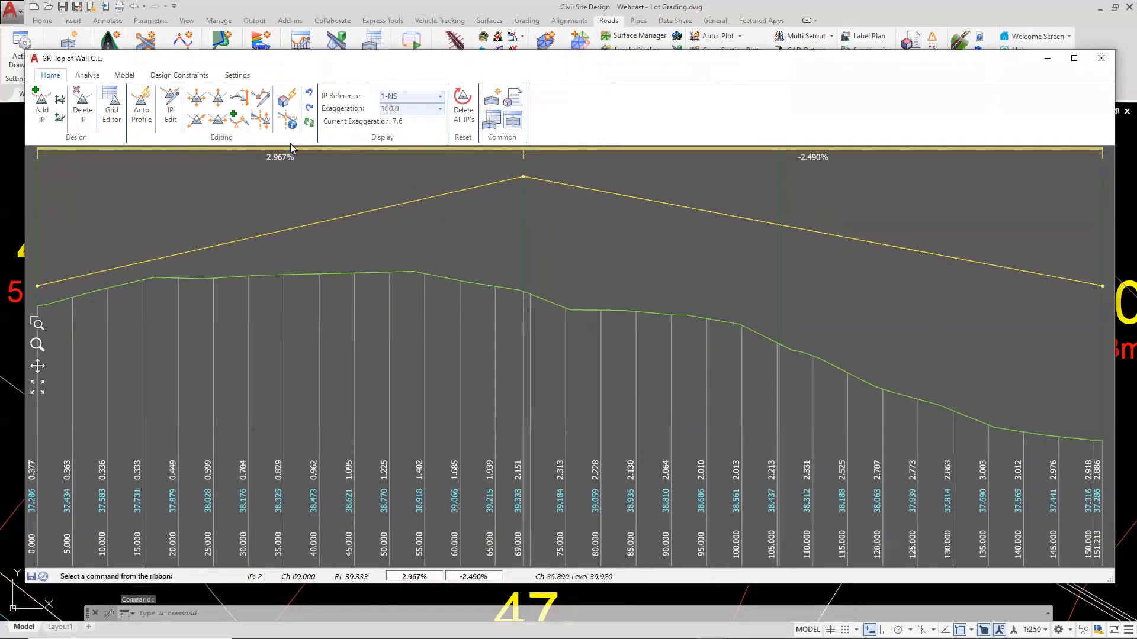
Step: Review where design constraints are managed, in the Vertical Grading Editor and in the design data form for the Top of Wall string
{"action": "left_click", "coordinate": [180, 77]}
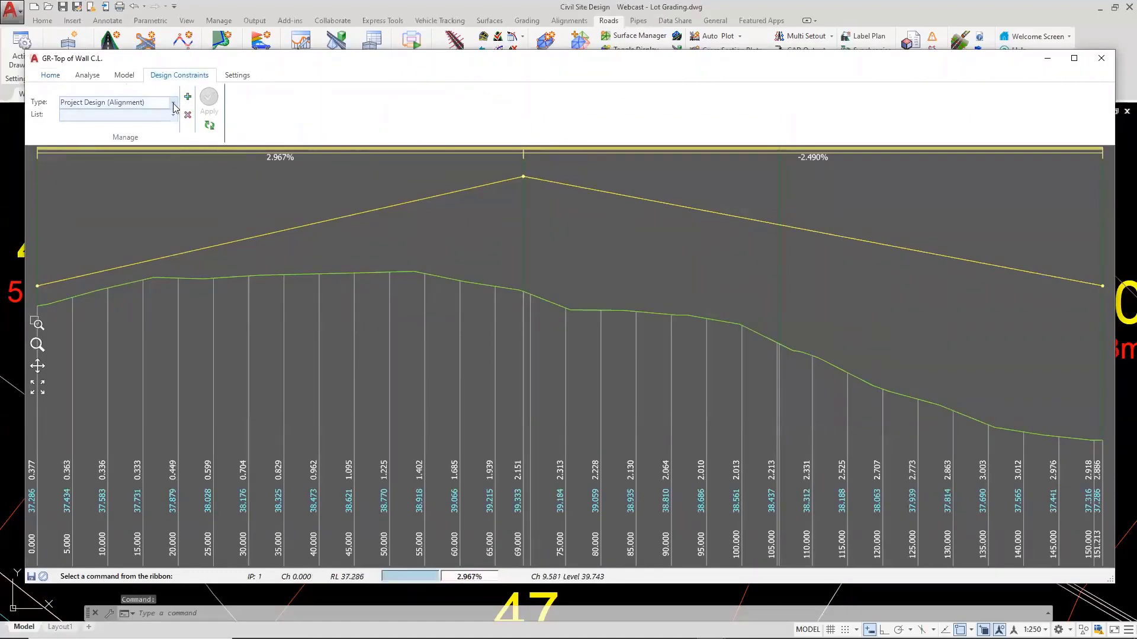
{"action": "left_click", "coordinate": [62, 76]}
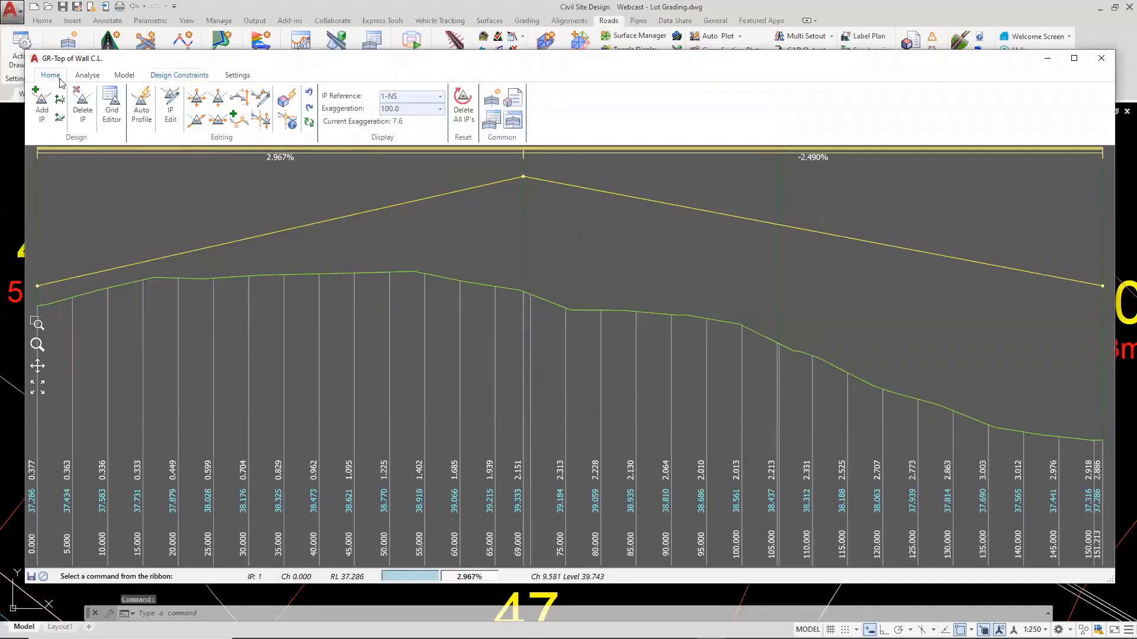
{"action": "left_click", "coordinate": [491, 124]}
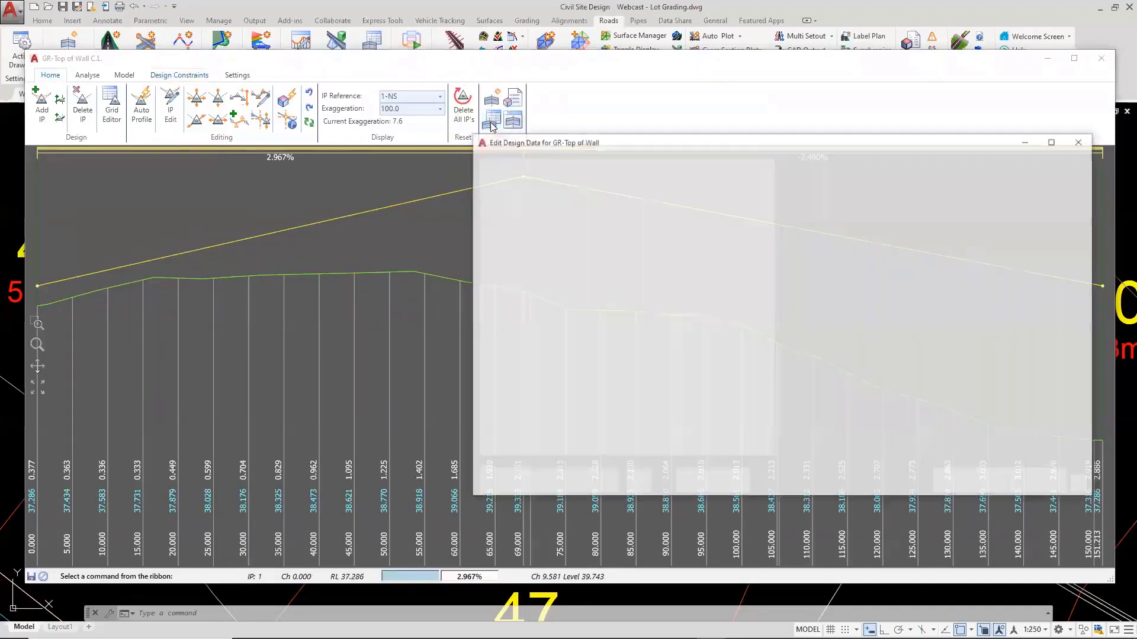
{"action": "left_click", "coordinate": [512, 264]}
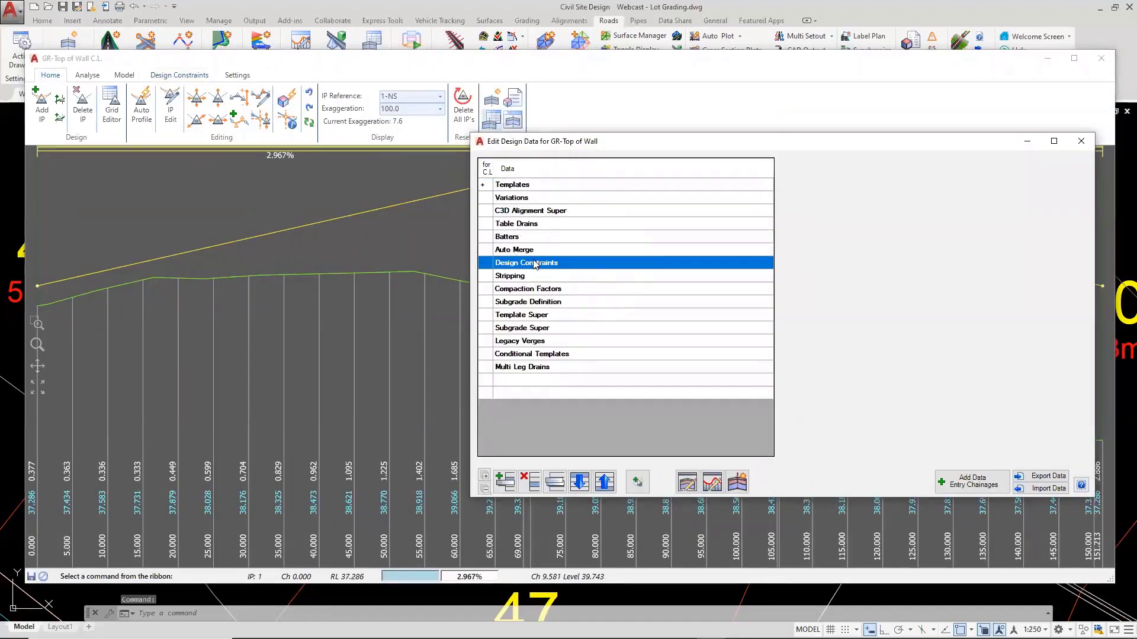
{"action": "left_click", "coordinate": [536, 265]}
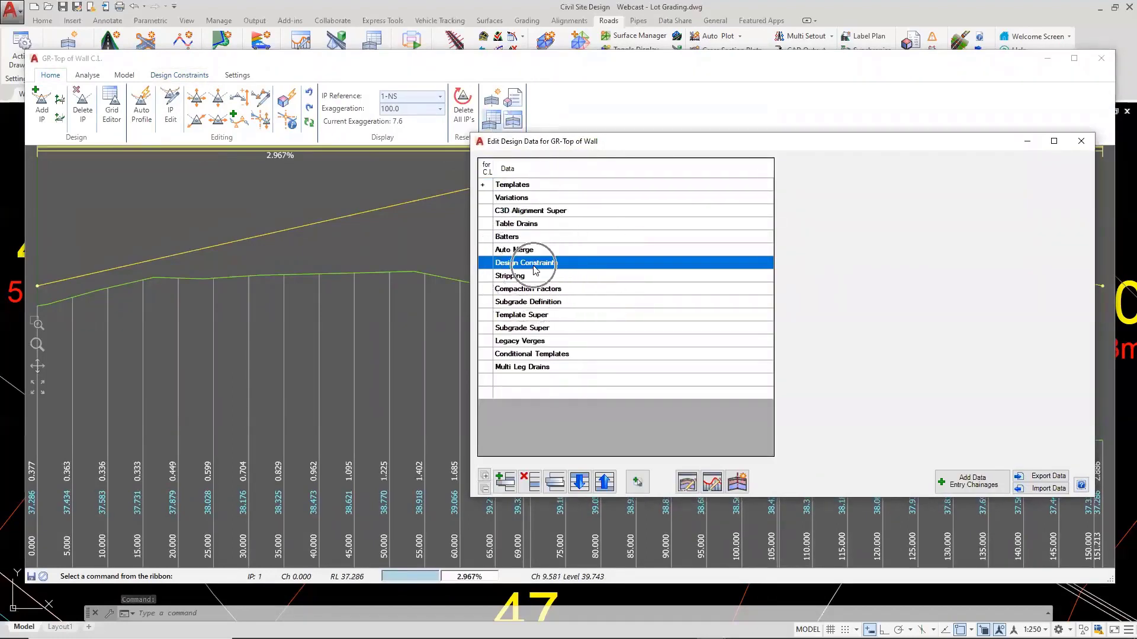
{"action": "left_click", "coordinate": [1079, 142]}
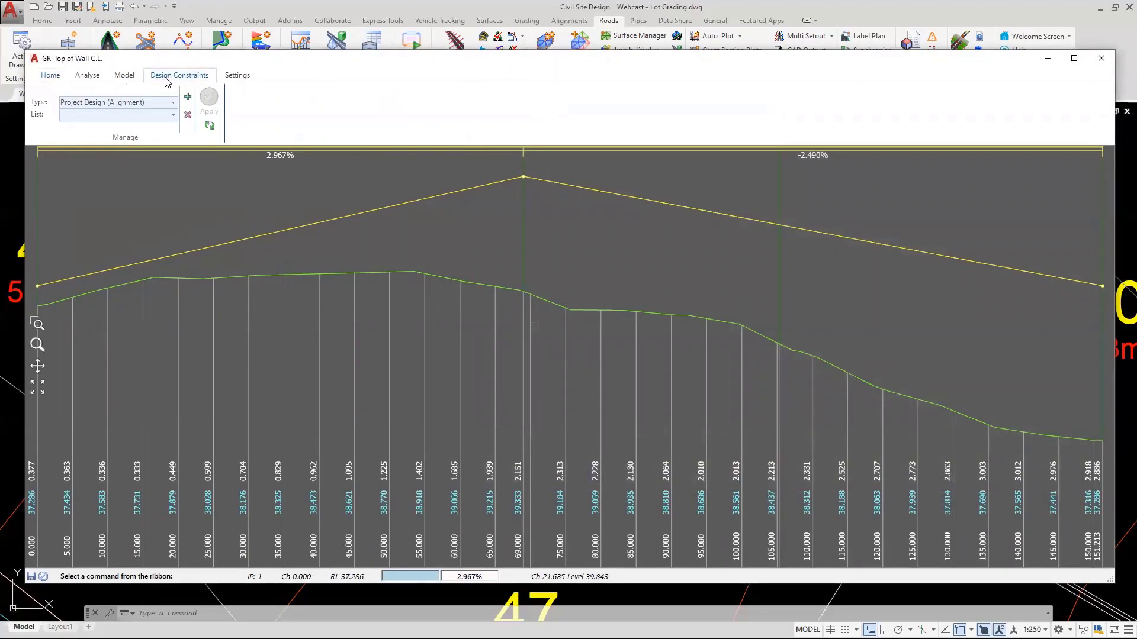
Step: Add a Project Design (Code) design constraint named "Top of wall -5%"
{"action": "left_click", "coordinate": [173, 103]}
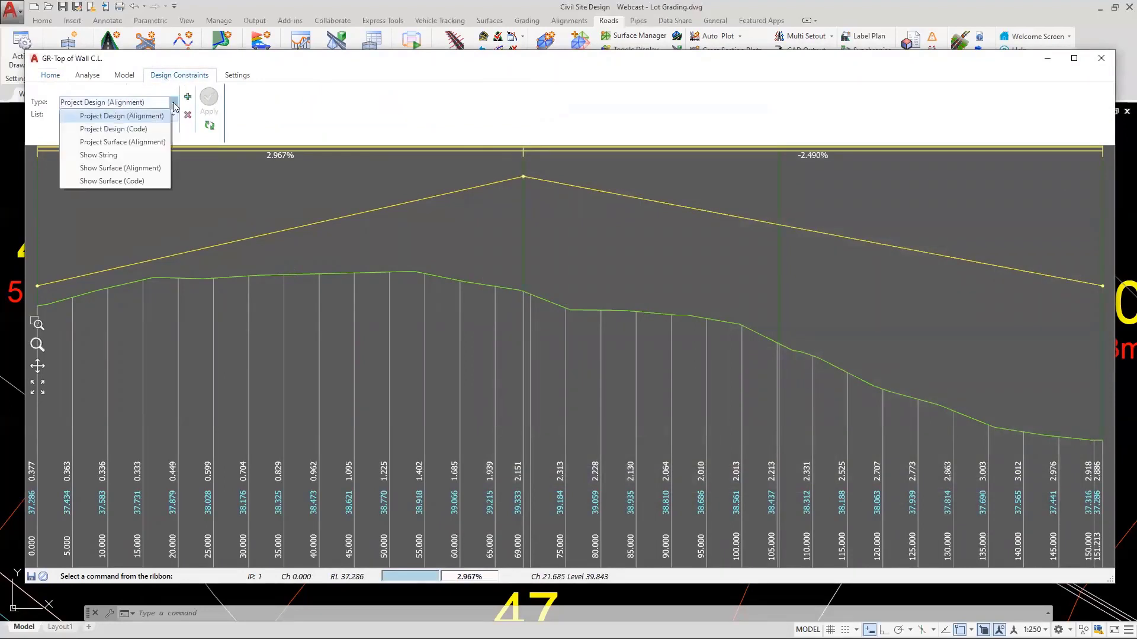
{"action": "left_click", "coordinate": [144, 130]}
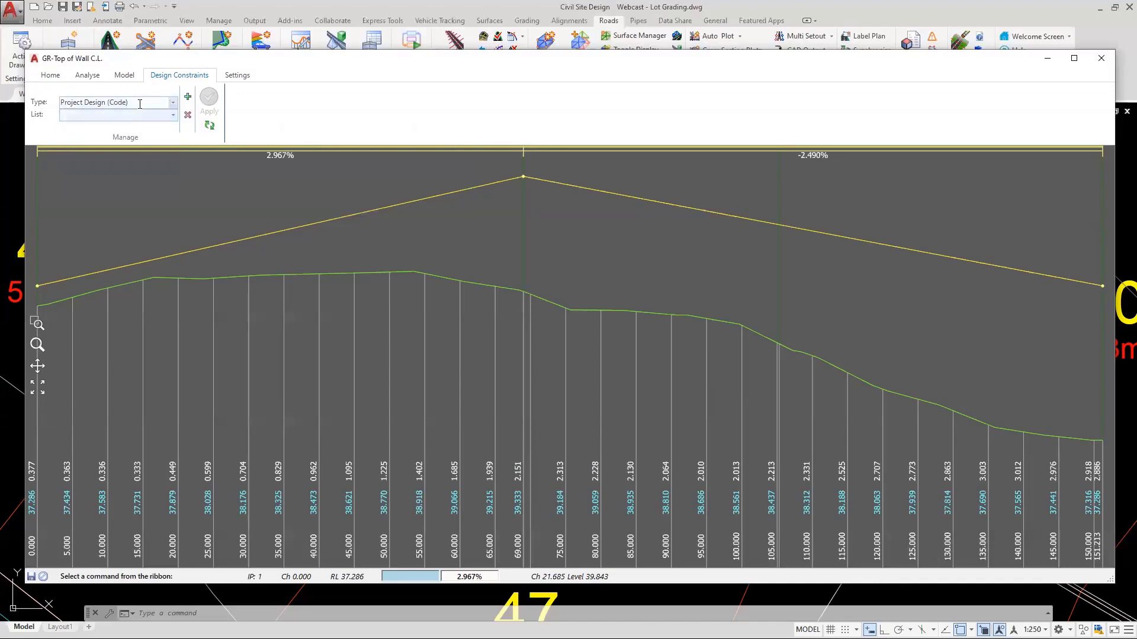
{"action": "left_click", "coordinate": [188, 97]}
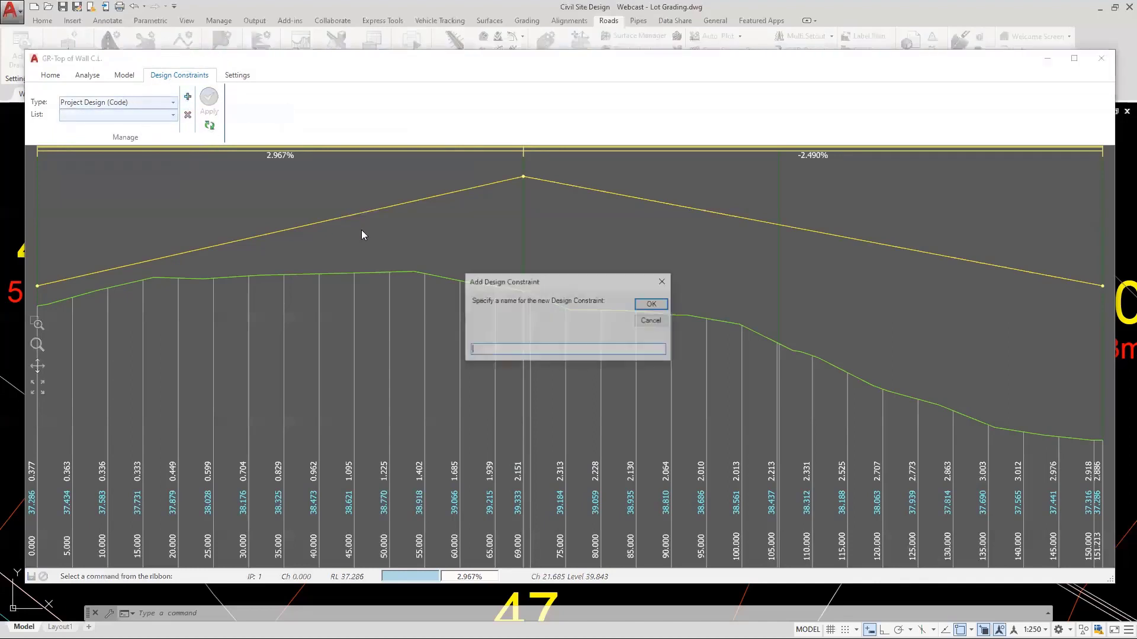
{"action": "type", "text": "Top "}
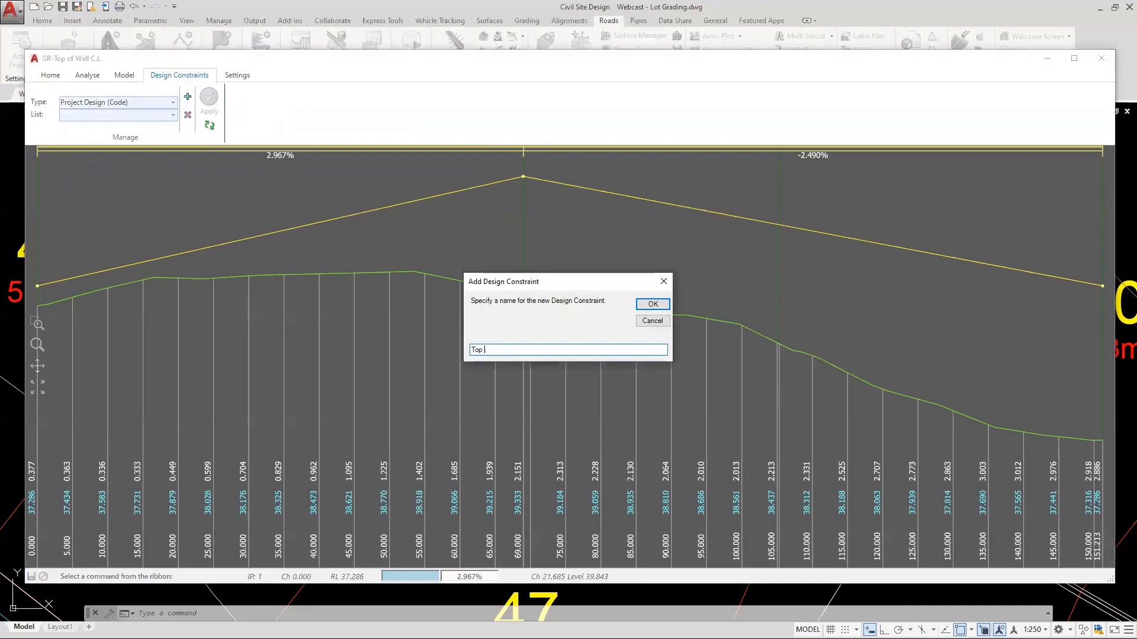
{"action": "type", "text": "of wall -5%"}
{"action": "left_click", "coordinate": [652, 304]}
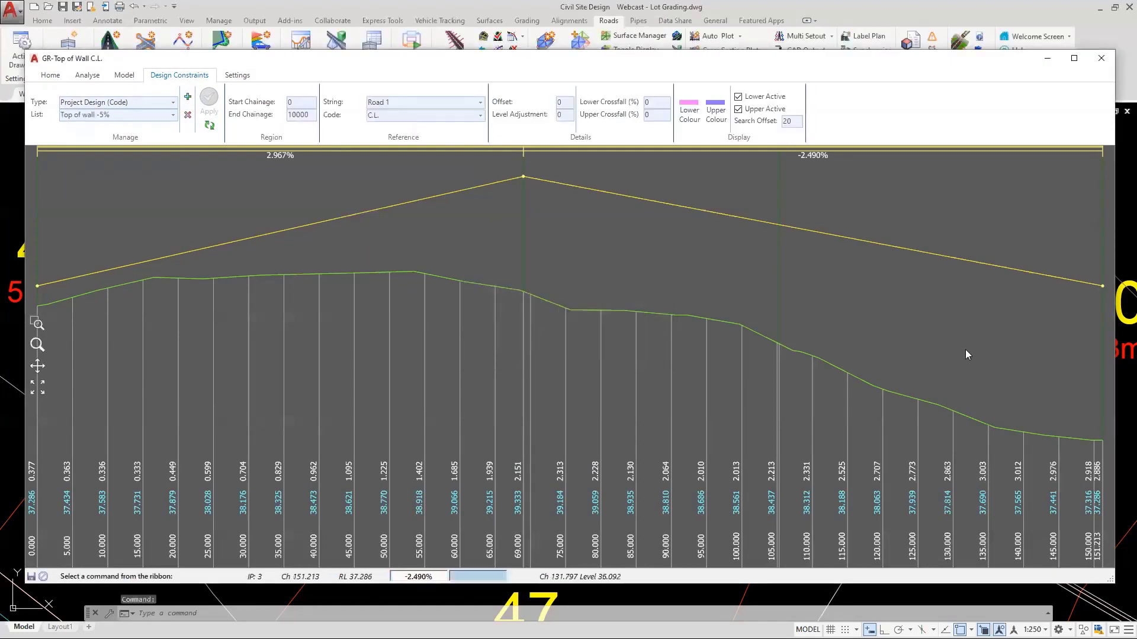
Step: Examine the new constraint's reference, offset and crossfall settings and compare them with the plan of the lots beside Road 1
{"action": "left_click", "coordinate": [434, 113]}
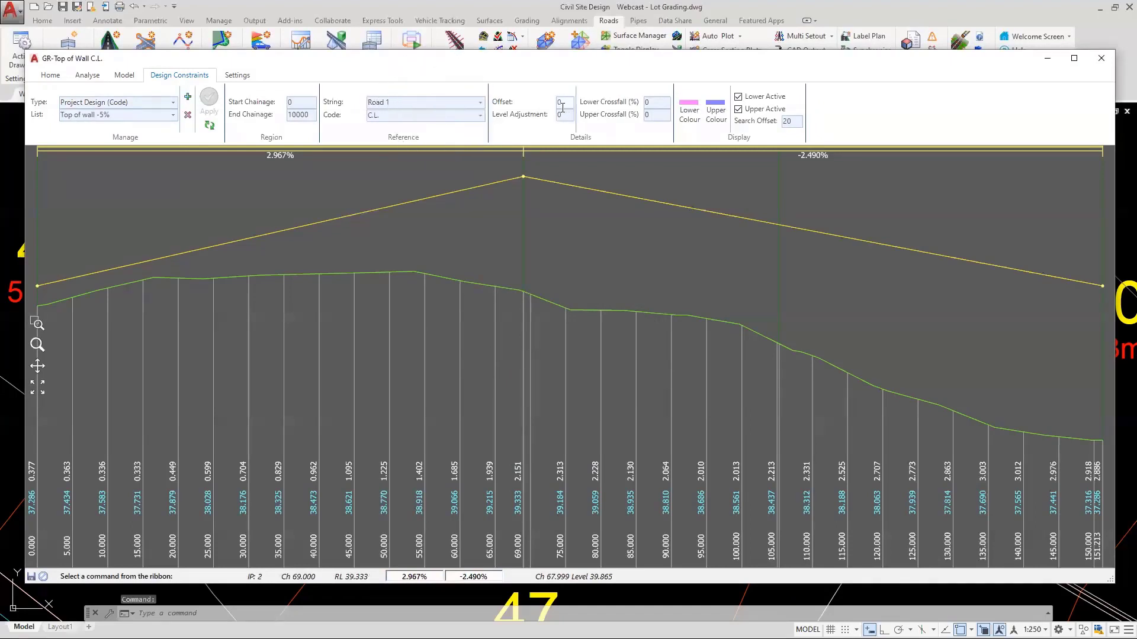
{"action": "left_click", "coordinate": [645, 114]}
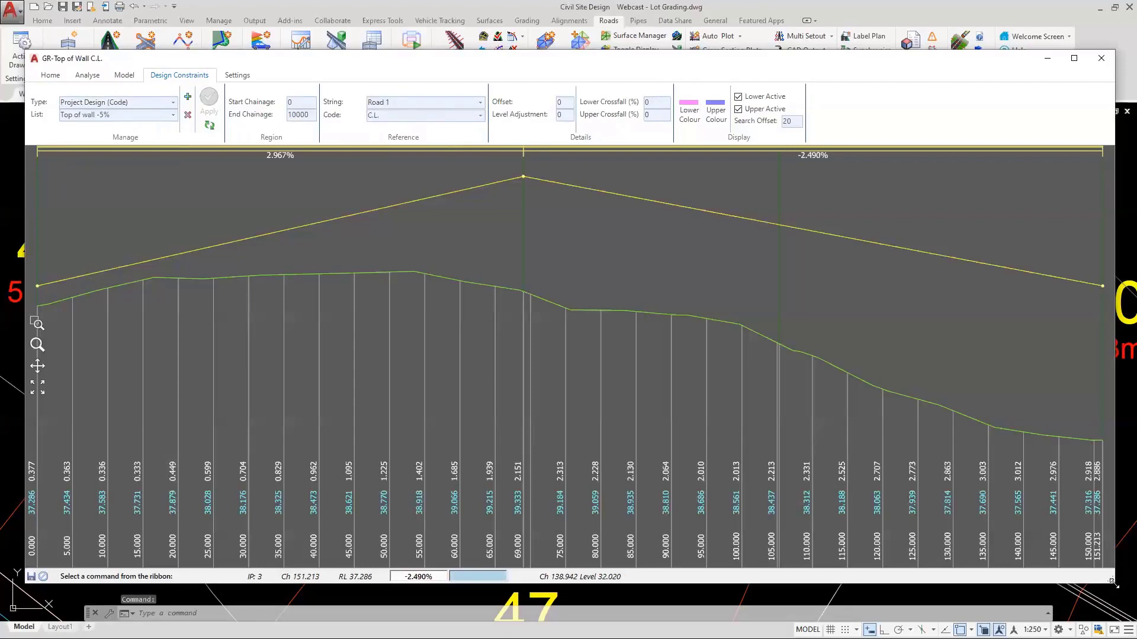
{"action": "left_click_drag", "start_coordinate": [1112, 583], "coordinate": [742, 557]}
{"action": "left_click", "coordinate": [475, 113]}
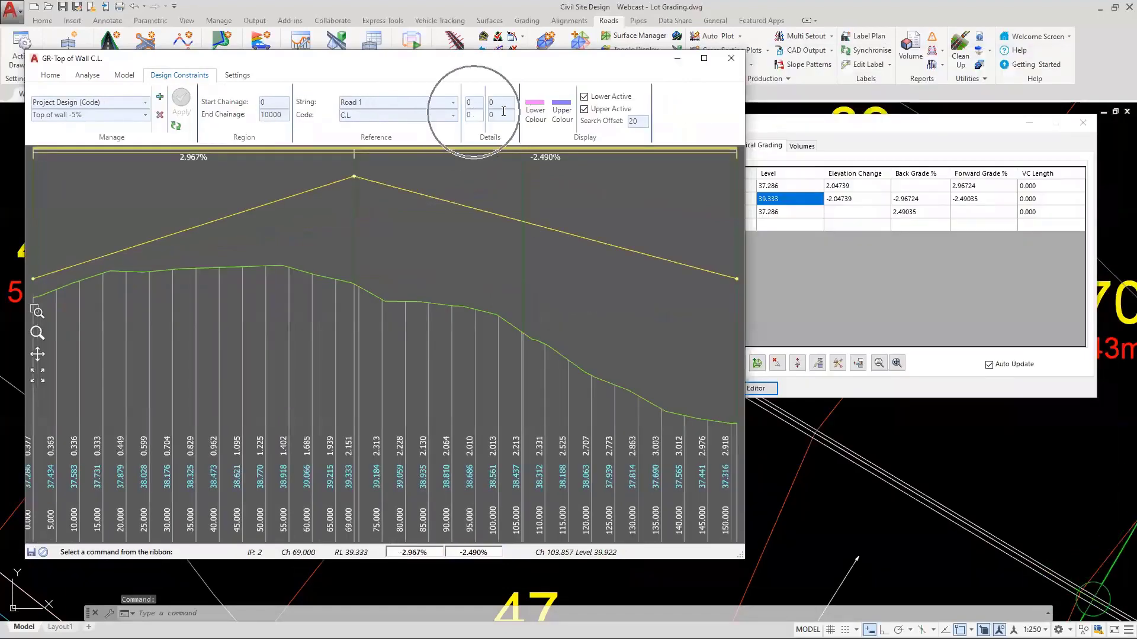
{"action": "left_click", "coordinate": [503, 112]}
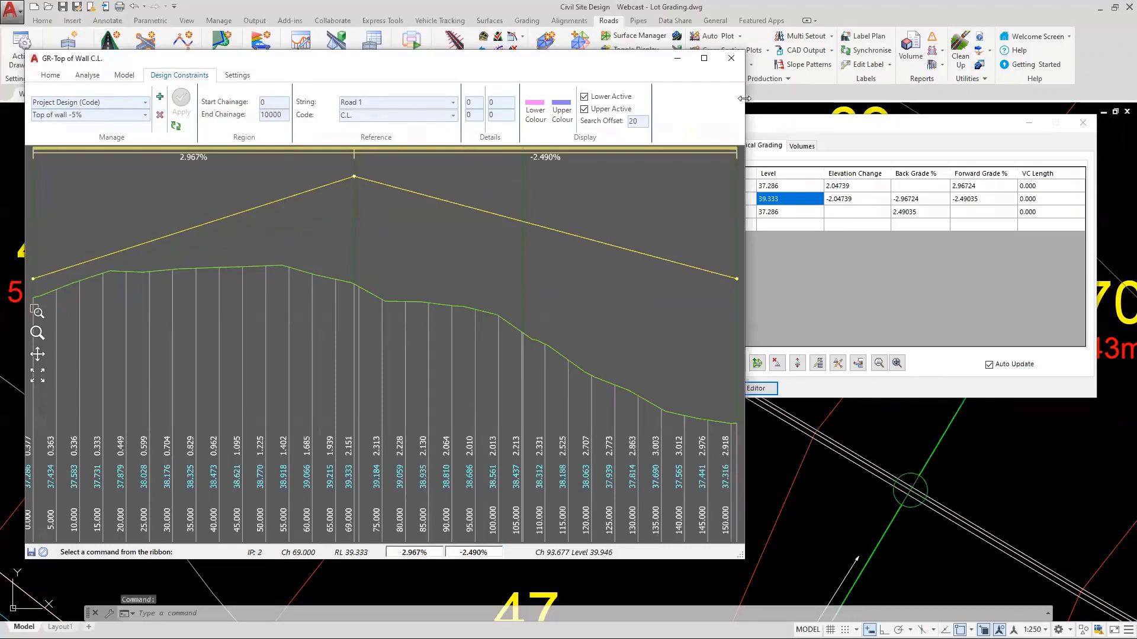
{"action": "left_click_drag", "start_coordinate": [744, 98], "coordinate": [1102, 101]}
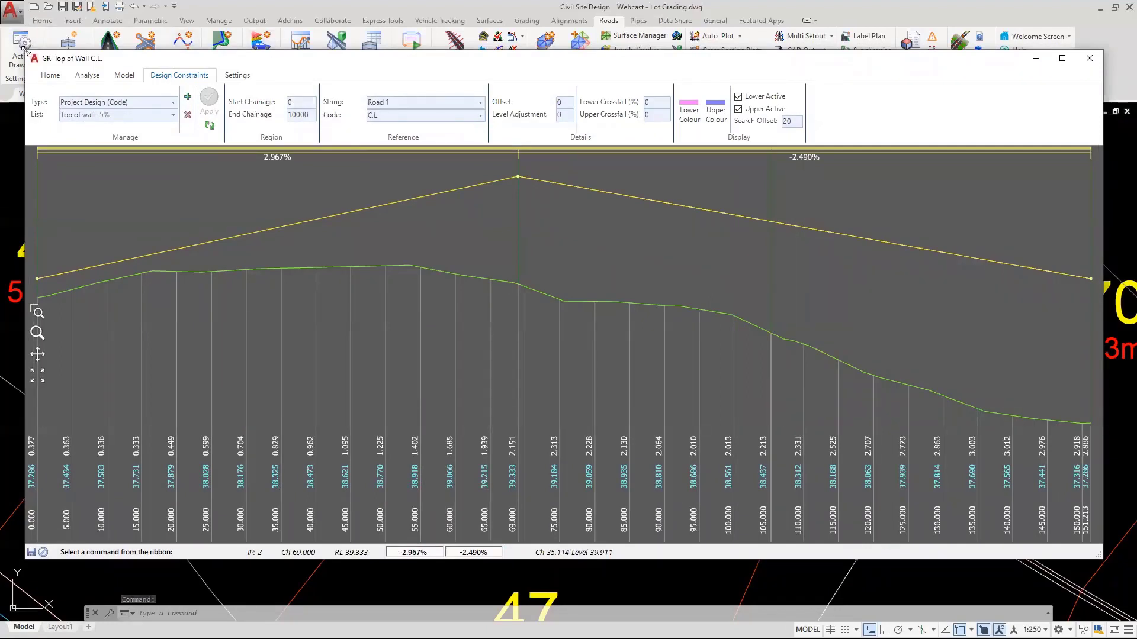
{"action": "left_click", "coordinate": [485, 209]}
{"action": "left_click_drag", "start_coordinate": [480, 58], "coordinate": [779, 62]}
{"action": "scroll", "coordinate": [231, 338], "scroll_direction": "down", "scroll_amount": 5}
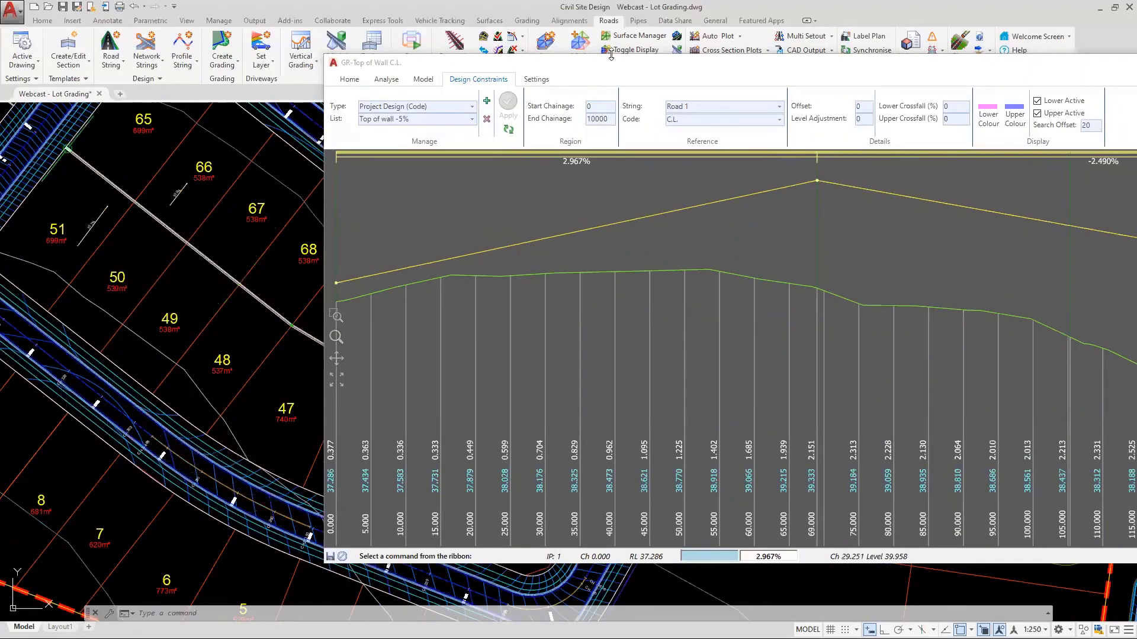
{"action": "left_click_drag", "start_coordinate": [609, 68], "coordinate": [306, 69]}
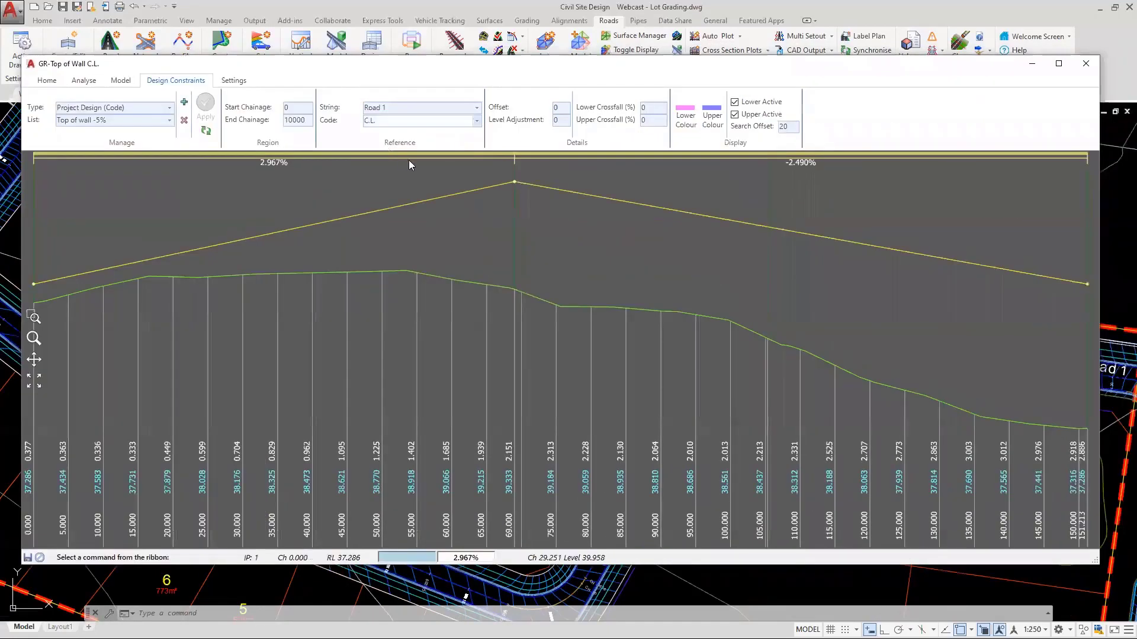
Step: Set the constraint's reference code to RBDY on Road 1 and apply it
{"action": "left_click", "coordinate": [476, 123]}
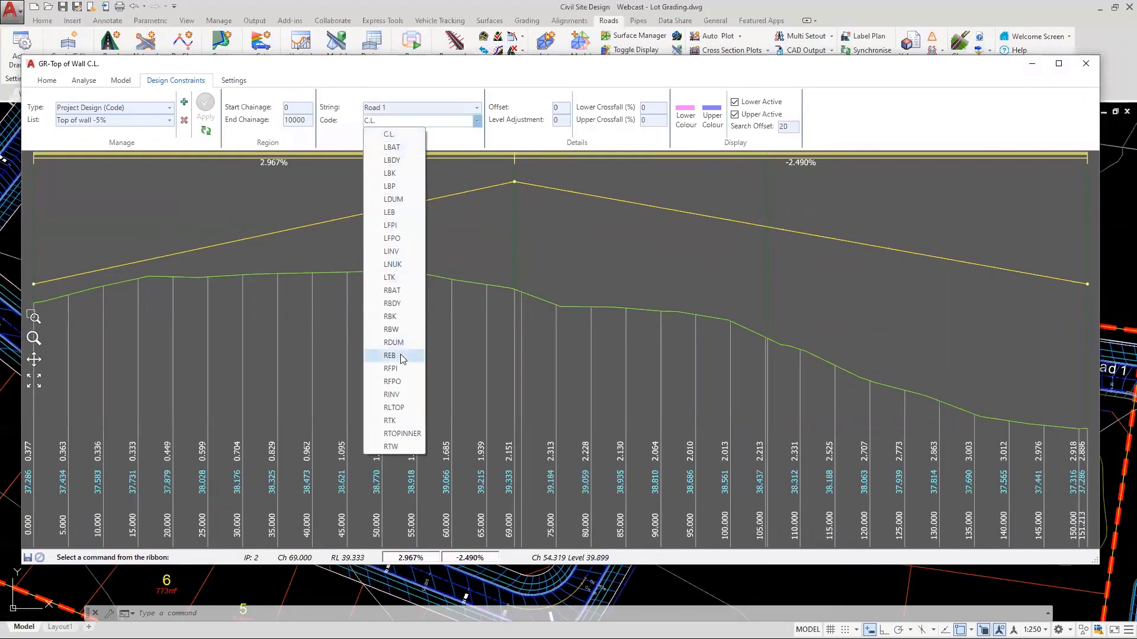
{"action": "left_click", "coordinate": [392, 304]}
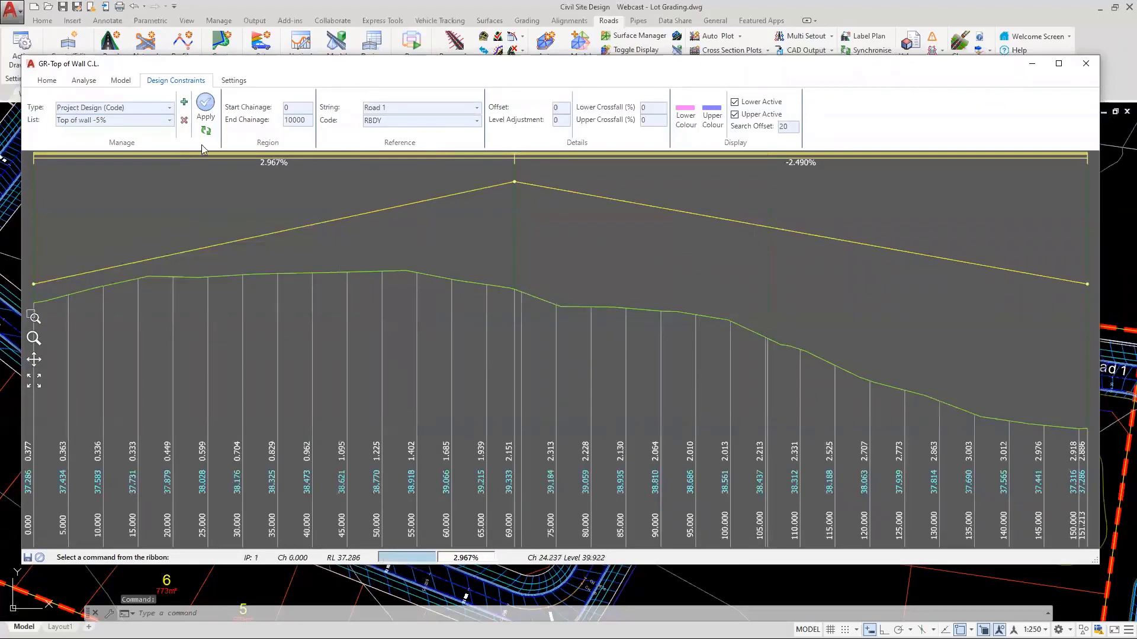
{"action": "left_click", "coordinate": [204, 106]}
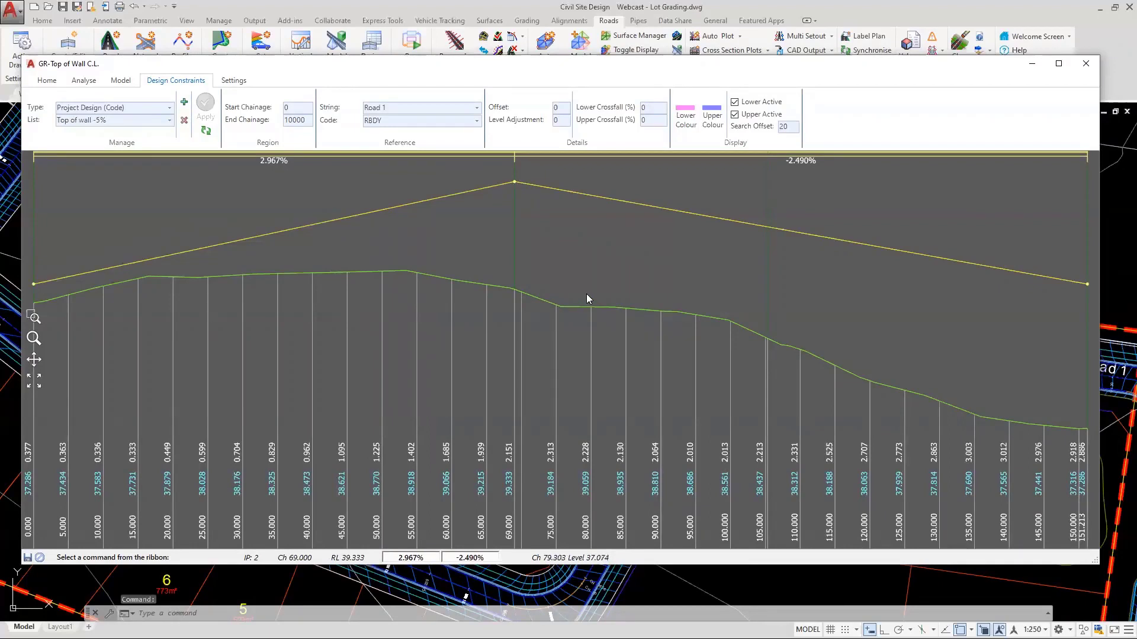
{"action": "left_click", "coordinate": [47, 81]}
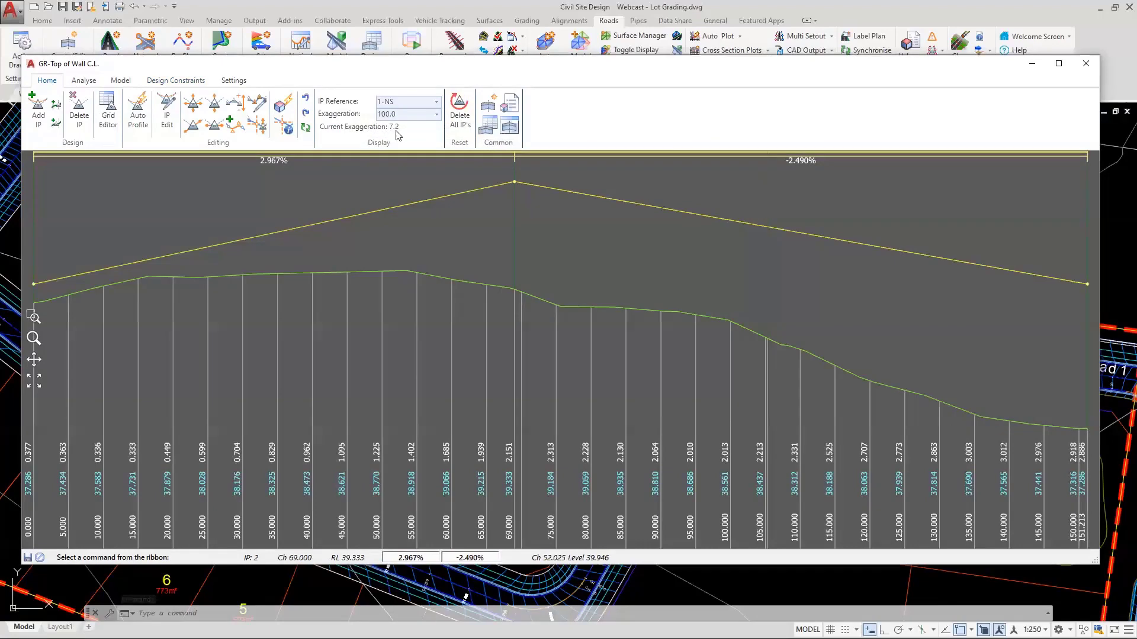
Step: Set the vertical exaggeration of the Top of Wall profile to 2.0 and return to its design constraint settings
{"action": "left_click", "coordinate": [436, 114]}
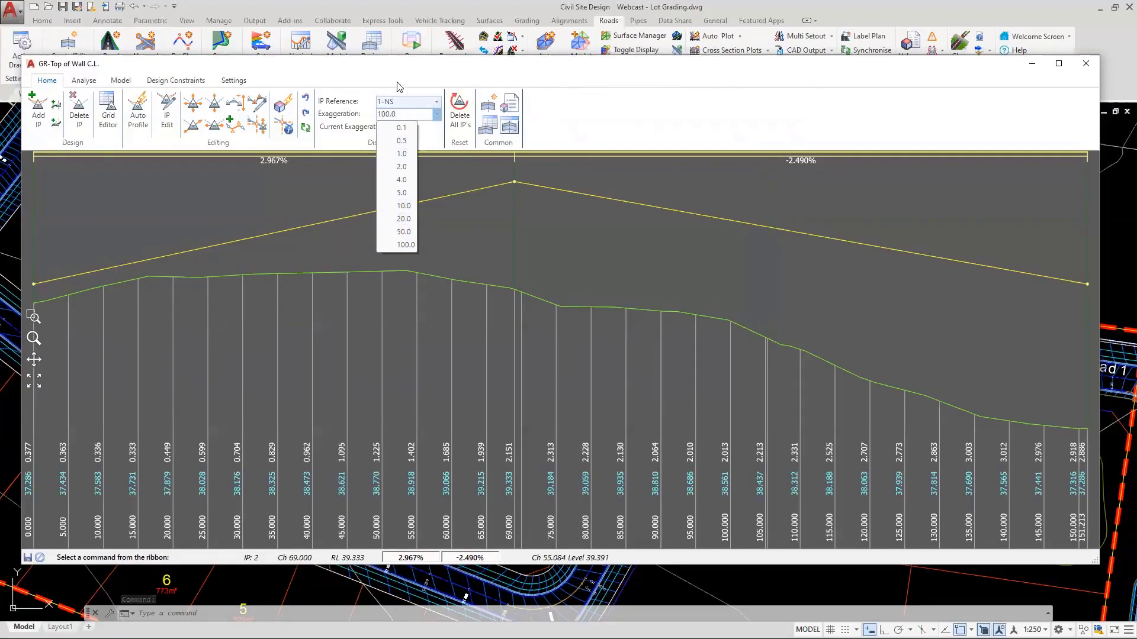
{"action": "left_click", "coordinate": [401, 168]}
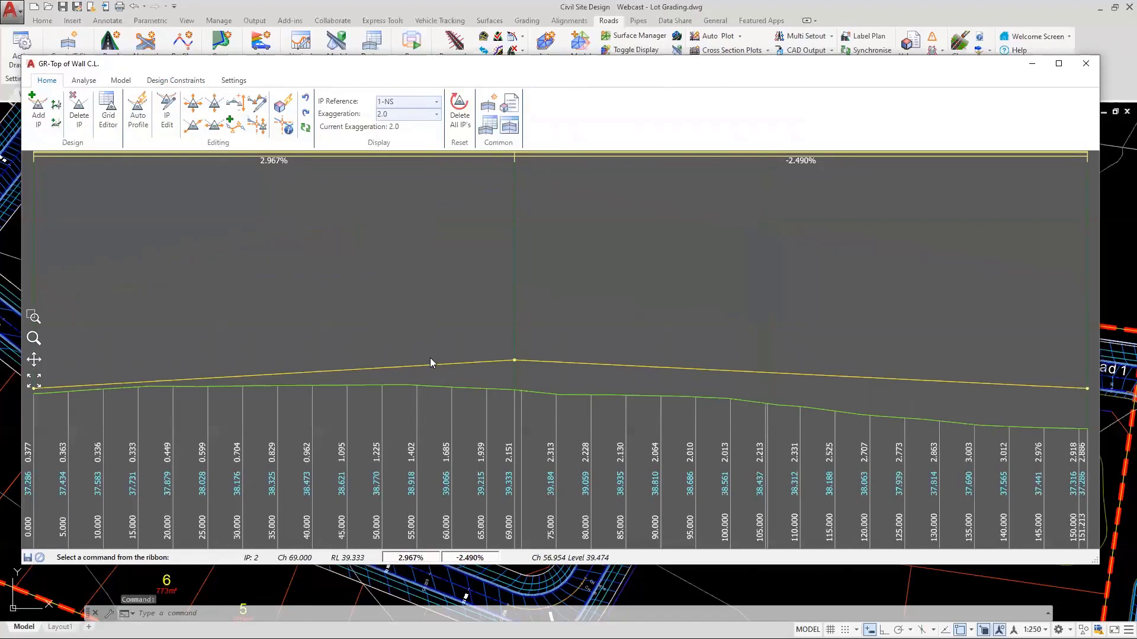
{"action": "left_click", "coordinate": [169, 82]}
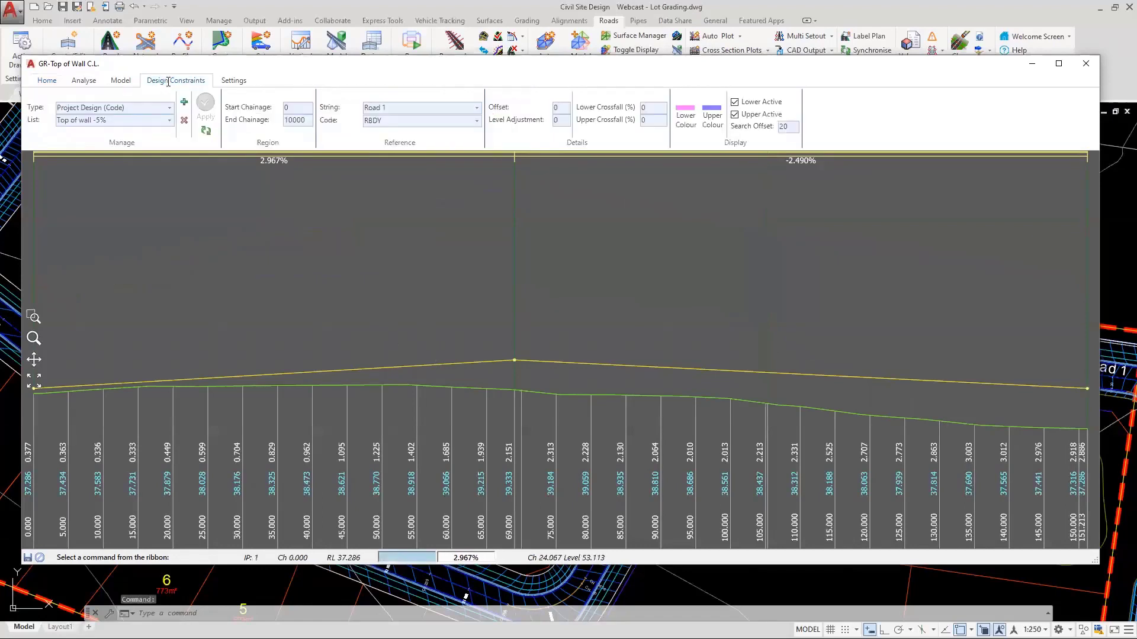
Step: Examine in plan how far the Top of Wall string around lot 203 lies from the road boundary, to judge the constraint's search offset
{"action": "double_click", "coordinate": [785, 127]}
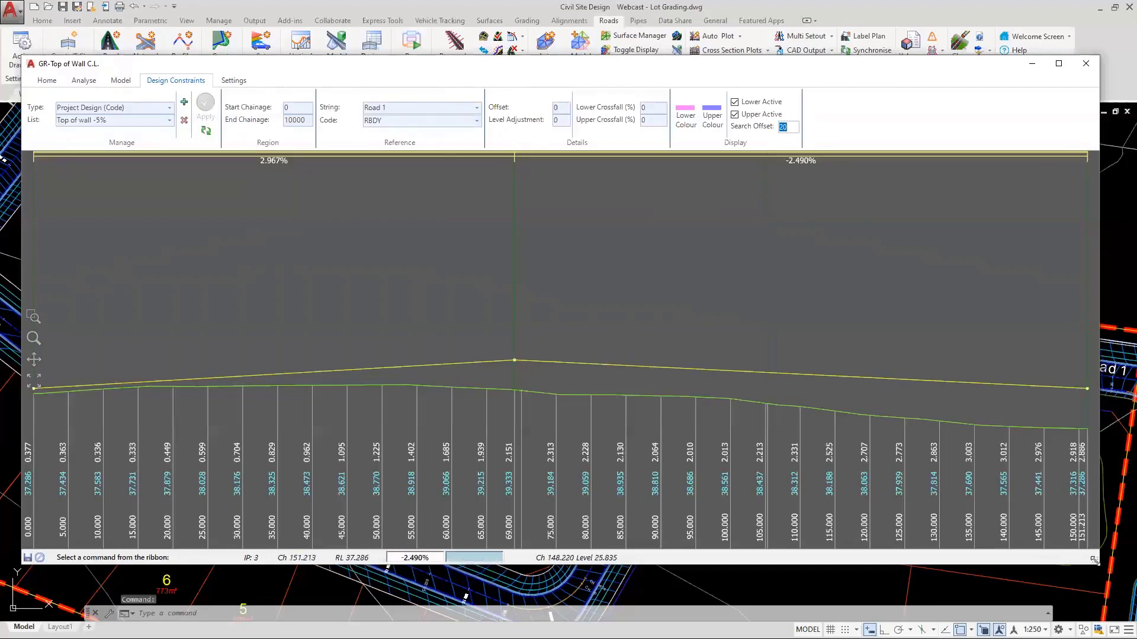
{"action": "left_click_drag", "start_coordinate": [1094, 560], "coordinate": [773, 445]}
{"action": "scroll", "coordinate": [816, 540], "scroll_direction": "up", "scroll_amount": 2}
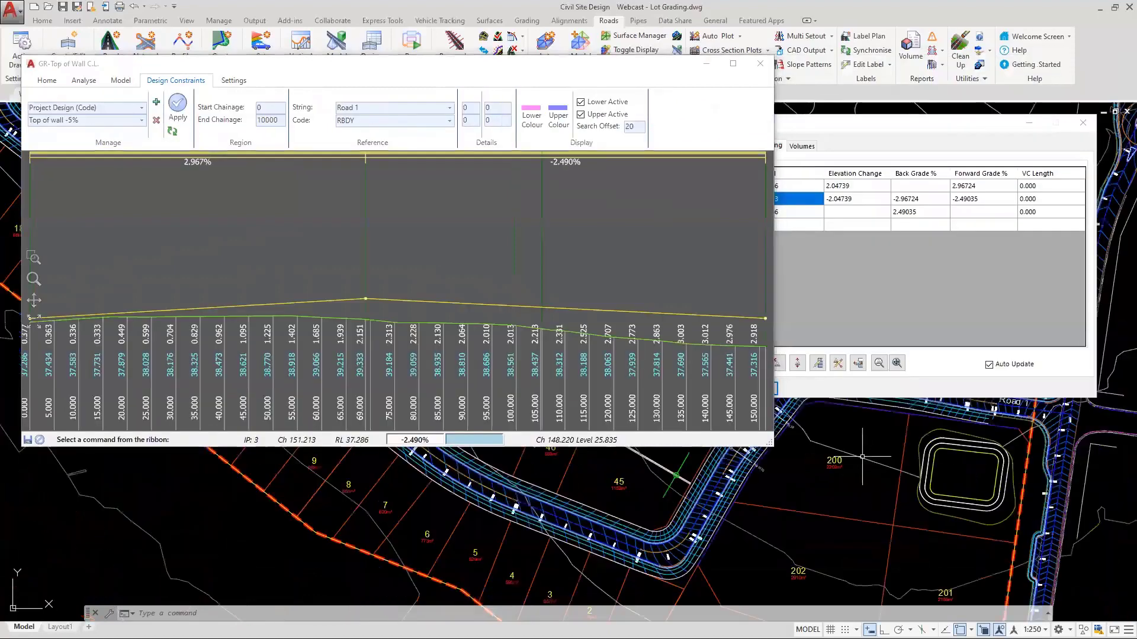
{"action": "scroll", "coordinate": [816, 540], "scroll_direction": "up", "scroll_amount": 3}
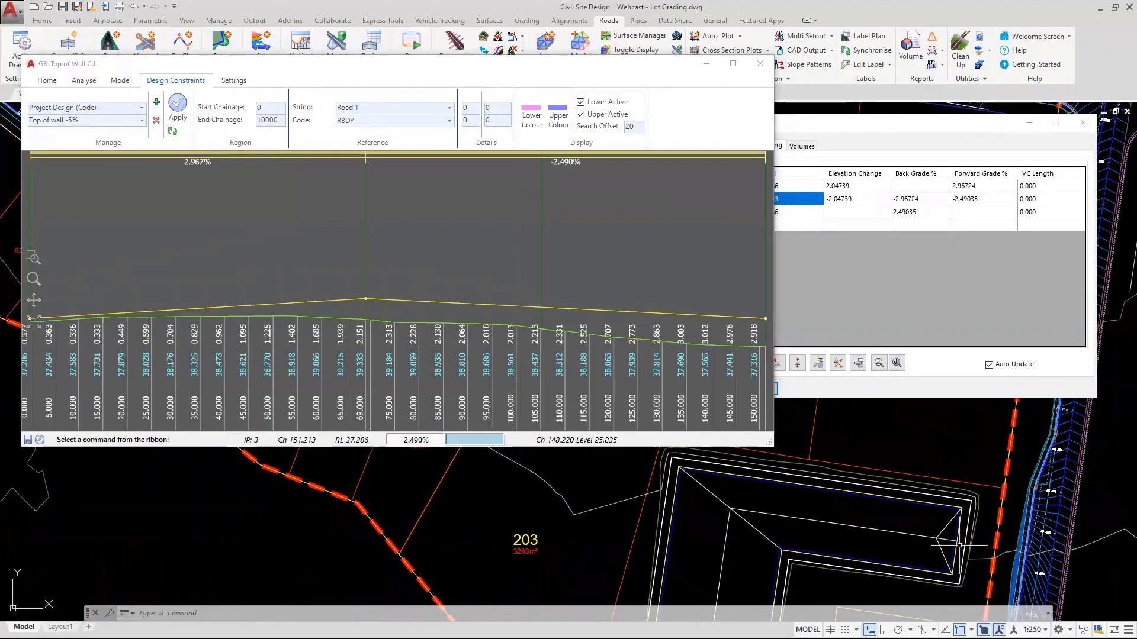
{"action": "mouse_move", "coordinate": [1026, 553]}
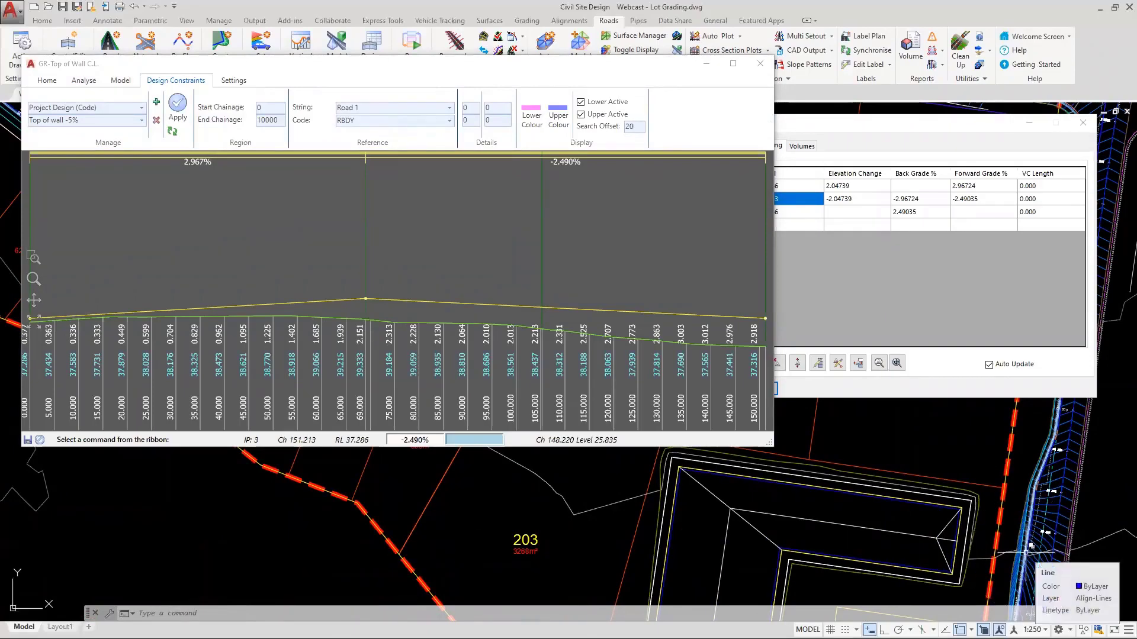
{"action": "left_click", "coordinate": [961, 531]}
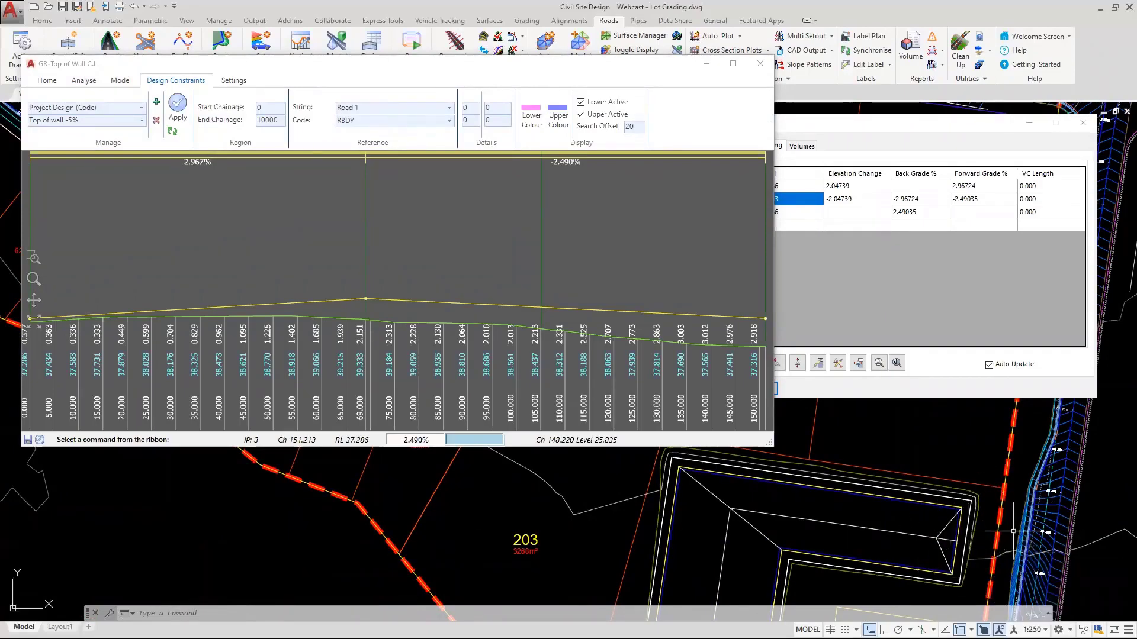
{"action": "mouse_move", "coordinate": [1029, 537]}
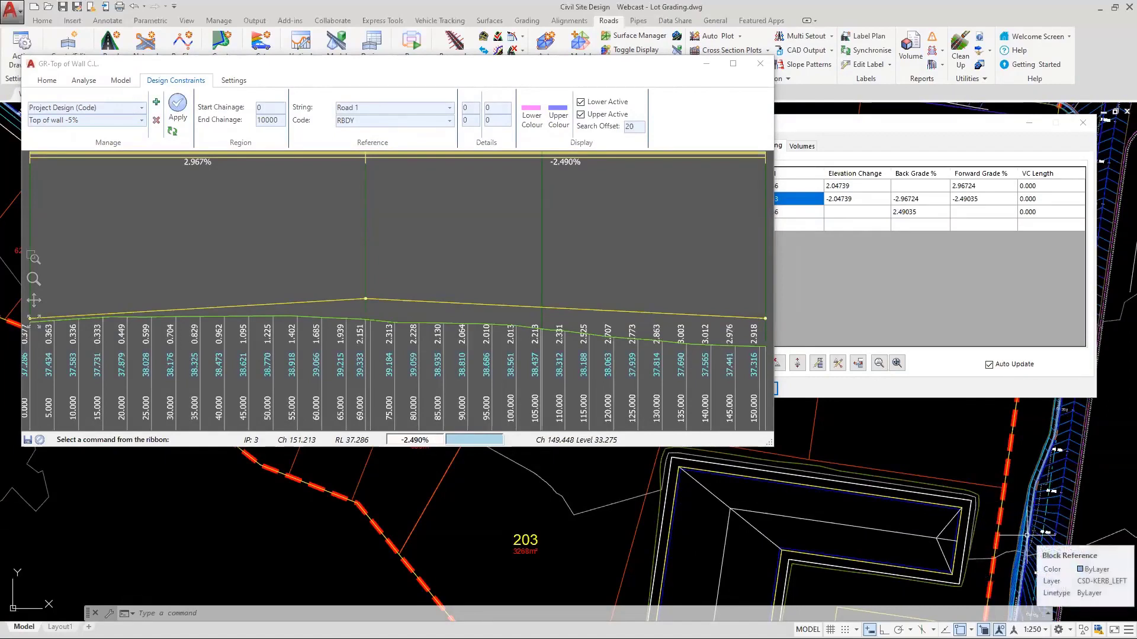
{"action": "left_click", "coordinate": [218, 465]}
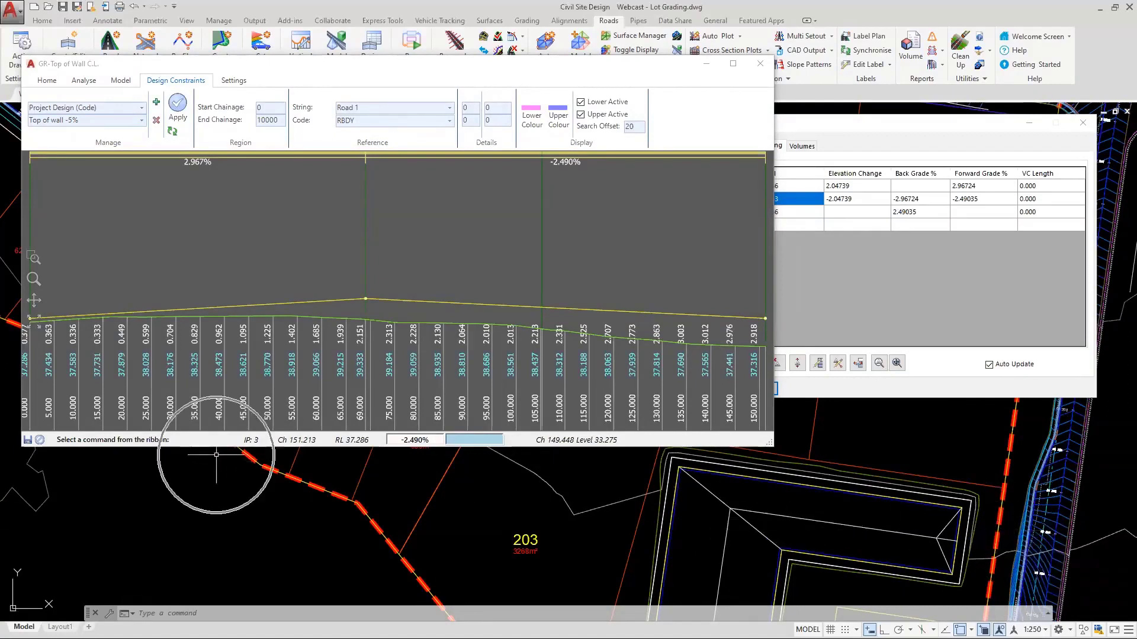
{"action": "left_click", "coordinate": [958, 523]}
{"action": "left_click", "coordinate": [676, 482]}
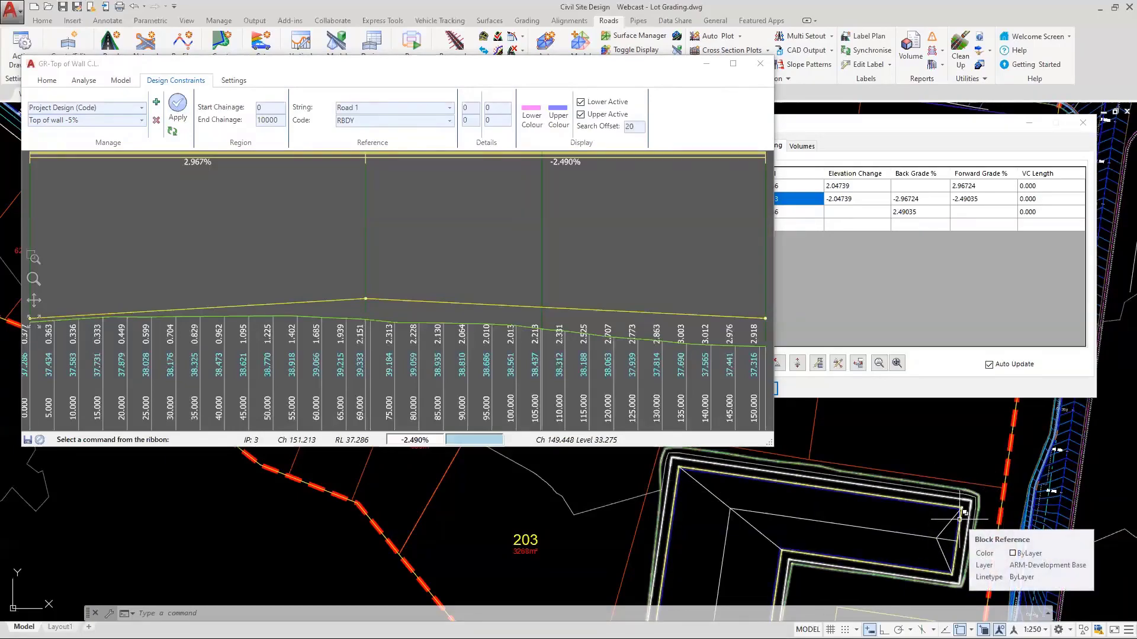
{"action": "left_click", "coordinate": [699, 235]}
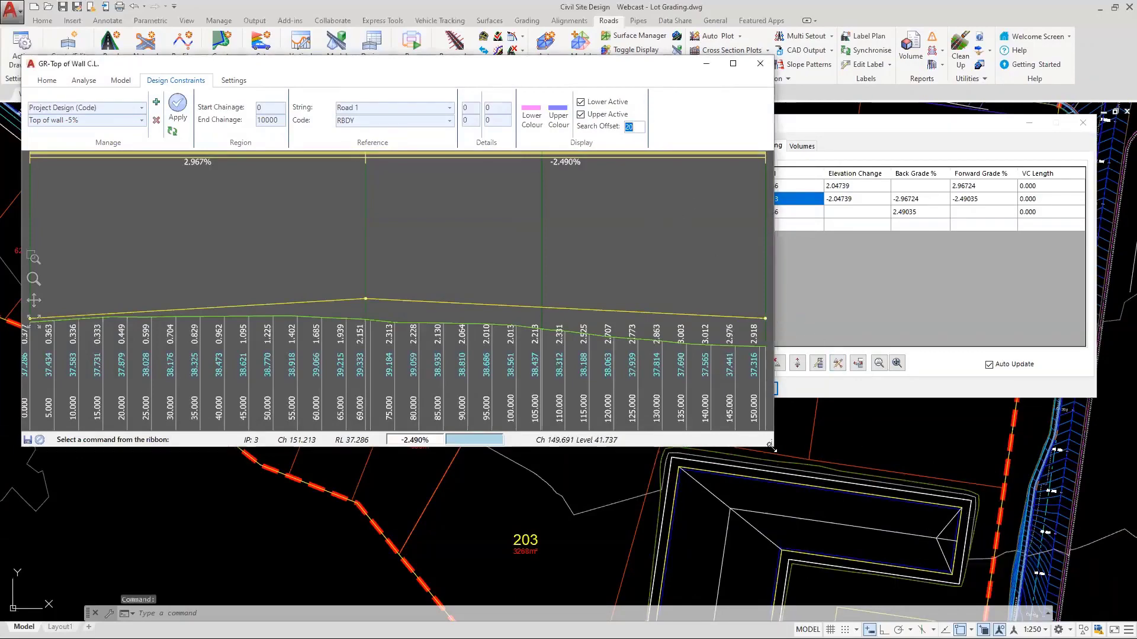
Step: Set the search offset of the "Top of wall -5%" constraint to 40 and apply it
{"action": "left_click_drag", "start_coordinate": [773, 449], "coordinate": [1090, 615]}
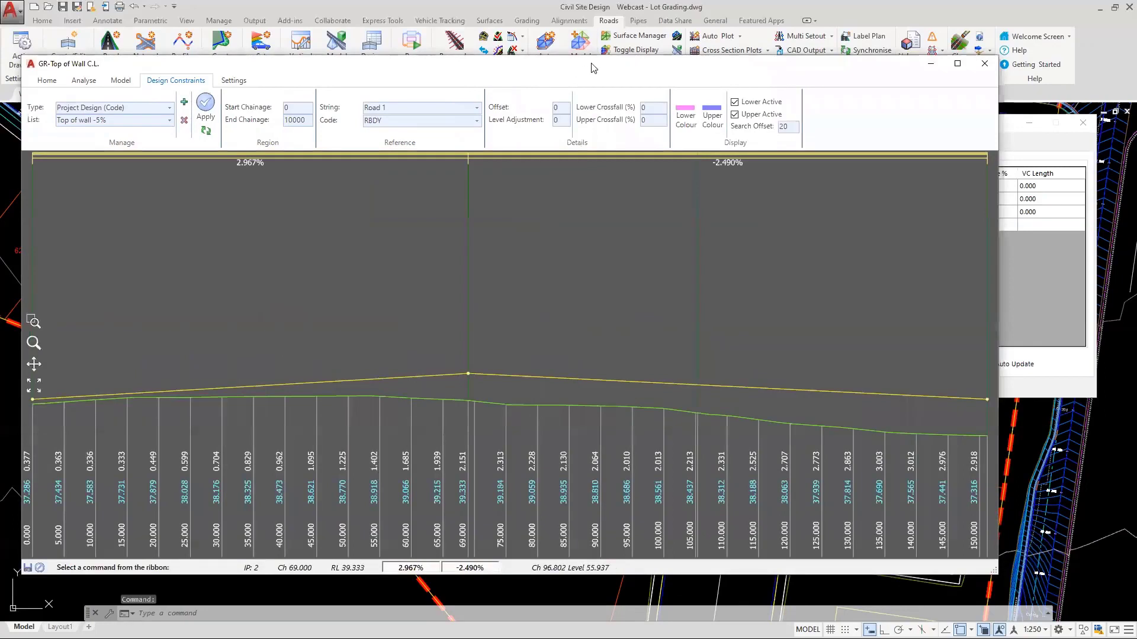
{"action": "double_click", "coordinate": [856, 133]}
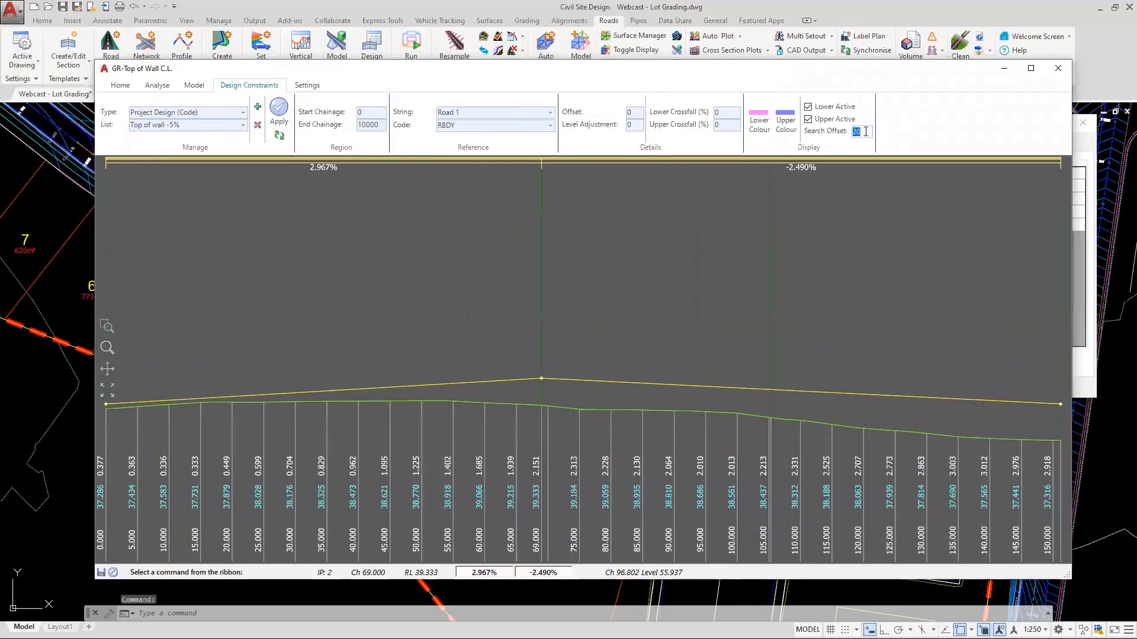
{"action": "type", "text": "40"}
{"action": "left_click", "coordinate": [279, 112]}
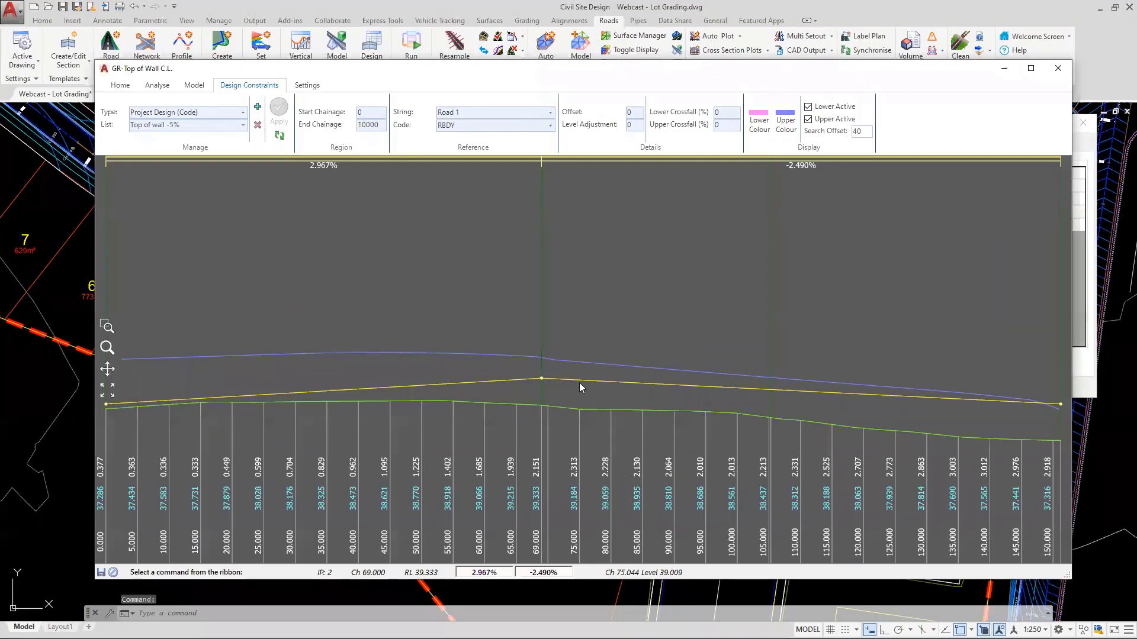
Step: Set the constraint's upper crossfall to -5%, keep the lower crossfall at 0, and apply it
{"action": "left_click", "coordinate": [112, 464]}
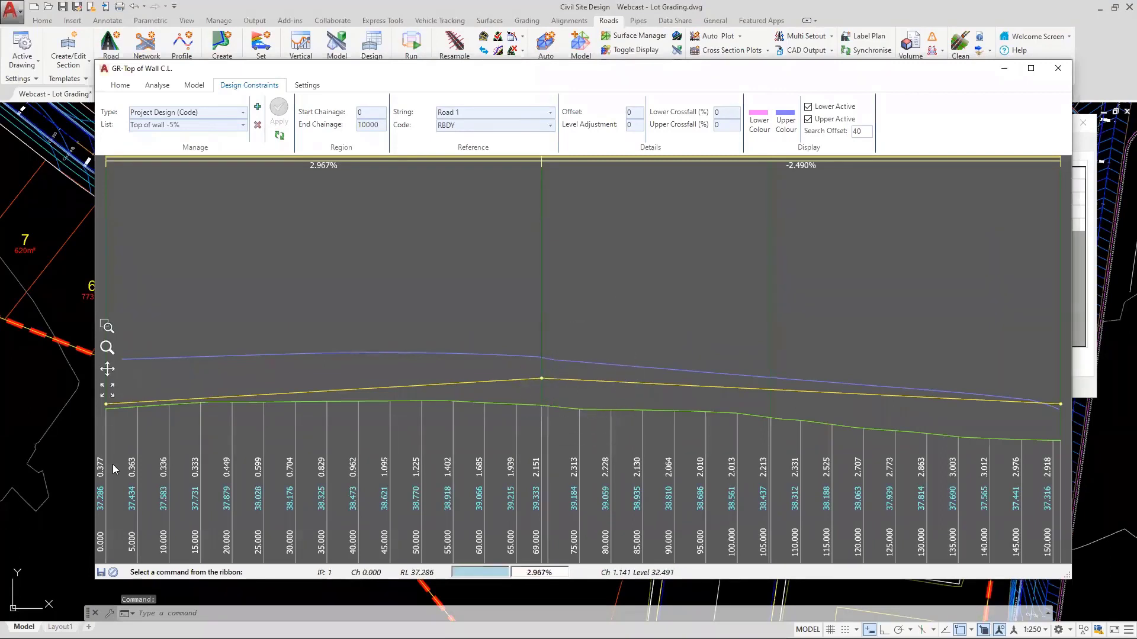
{"action": "left_click", "coordinate": [303, 375]}
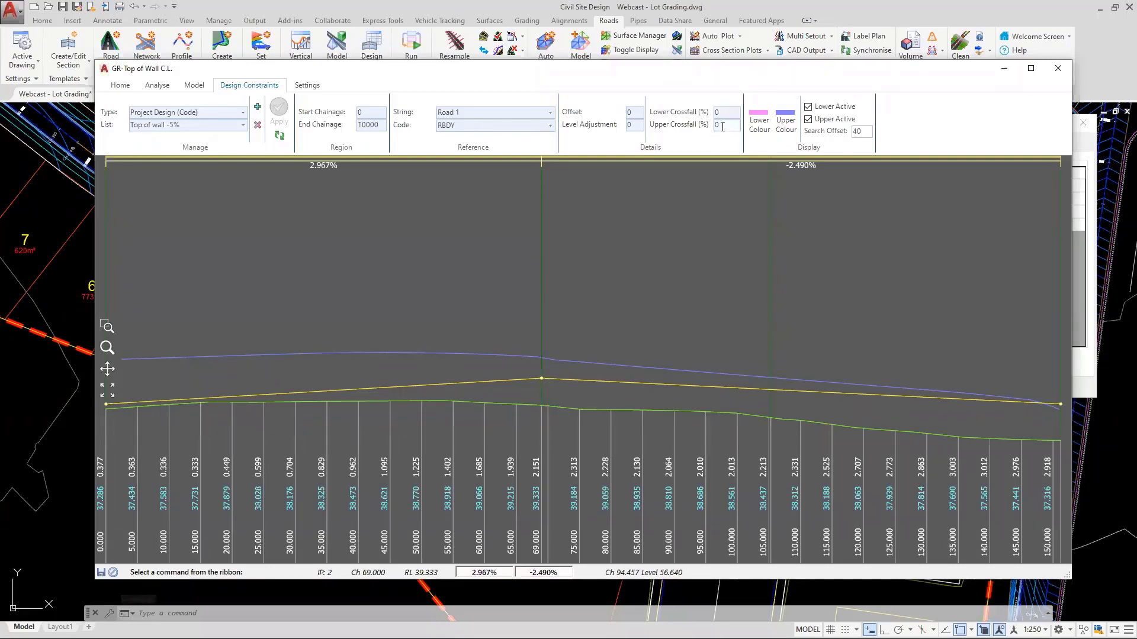
{"action": "double_click", "coordinate": [722, 126]}
{"action": "type", "text": "-5"}
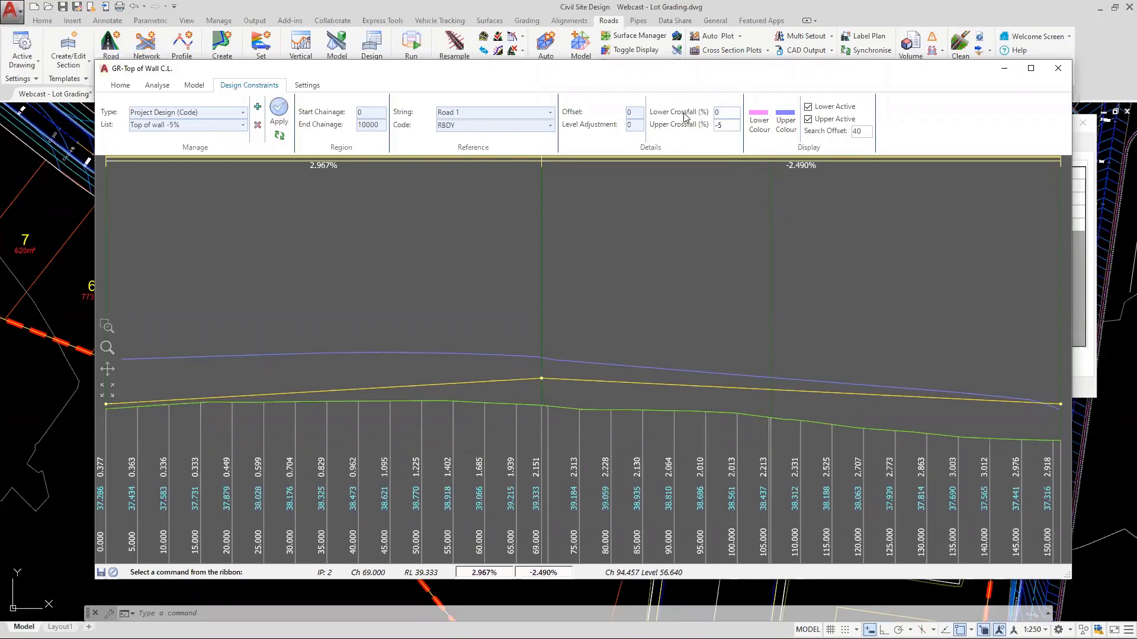
{"action": "left_click", "coordinate": [718, 113]}
{"action": "left_click", "coordinate": [717, 123]}
{"action": "left_click", "coordinate": [276, 116]}
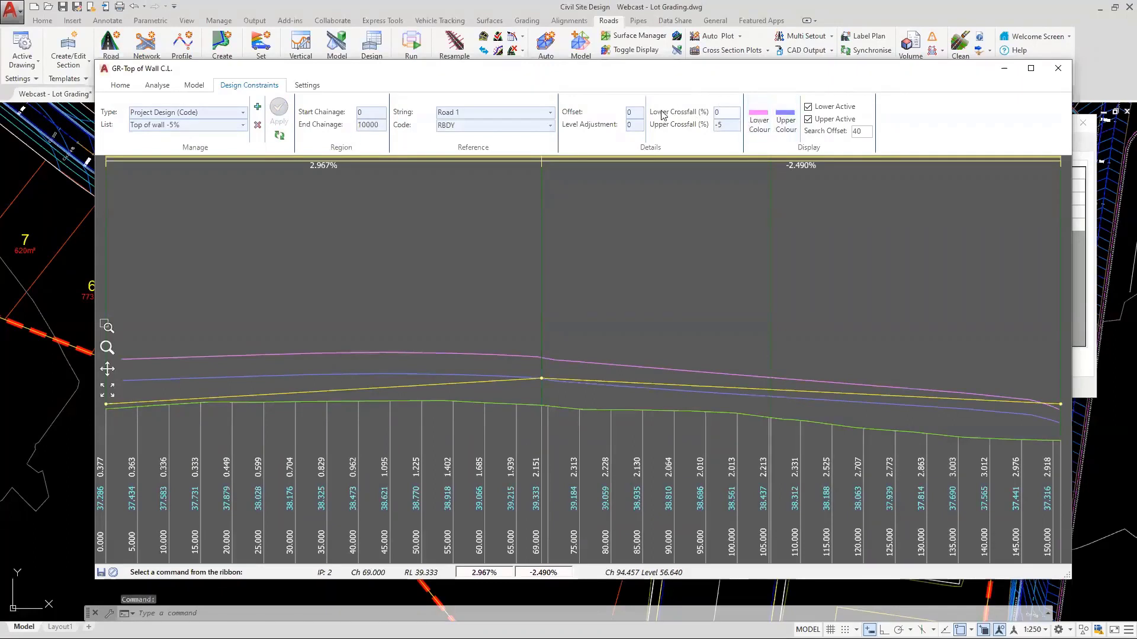
Step: Compare the lower and upper constraint lines with the Top of Wall design line around the IP at chainage 69.000
{"action": "left_click", "coordinate": [719, 112]}
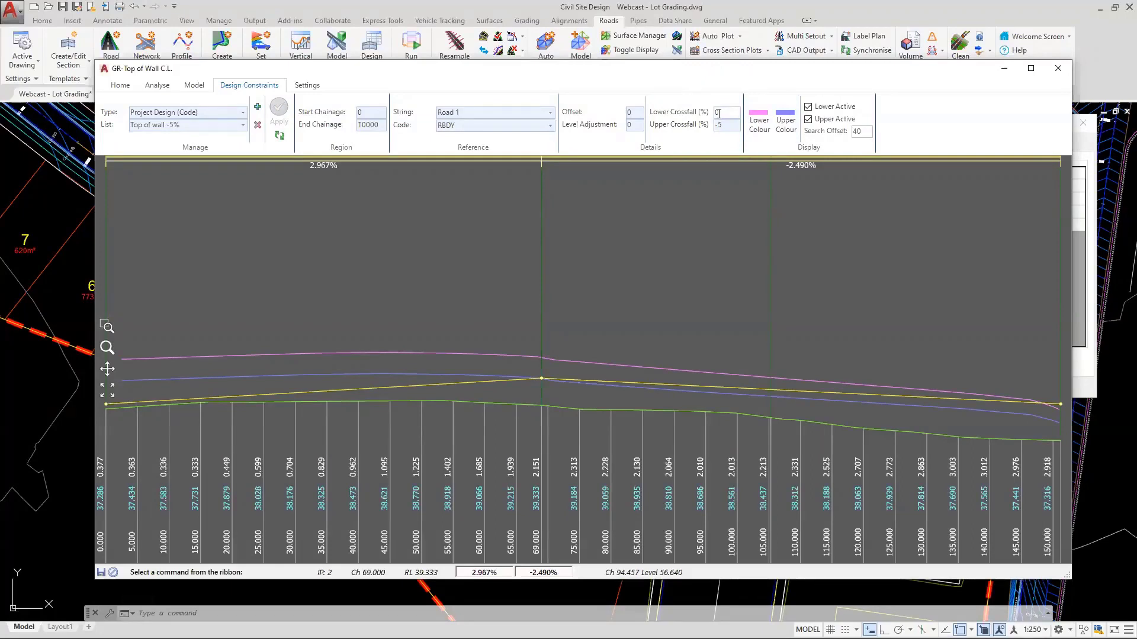
{"action": "left_click", "coordinate": [759, 122]}
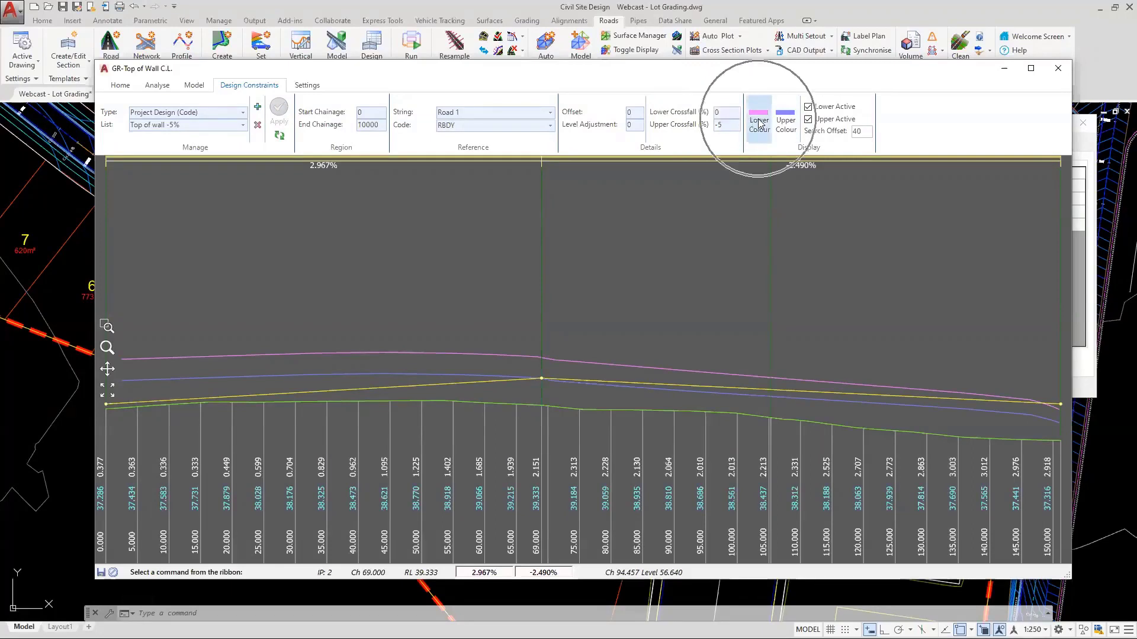
{"action": "left_click", "coordinate": [533, 358]}
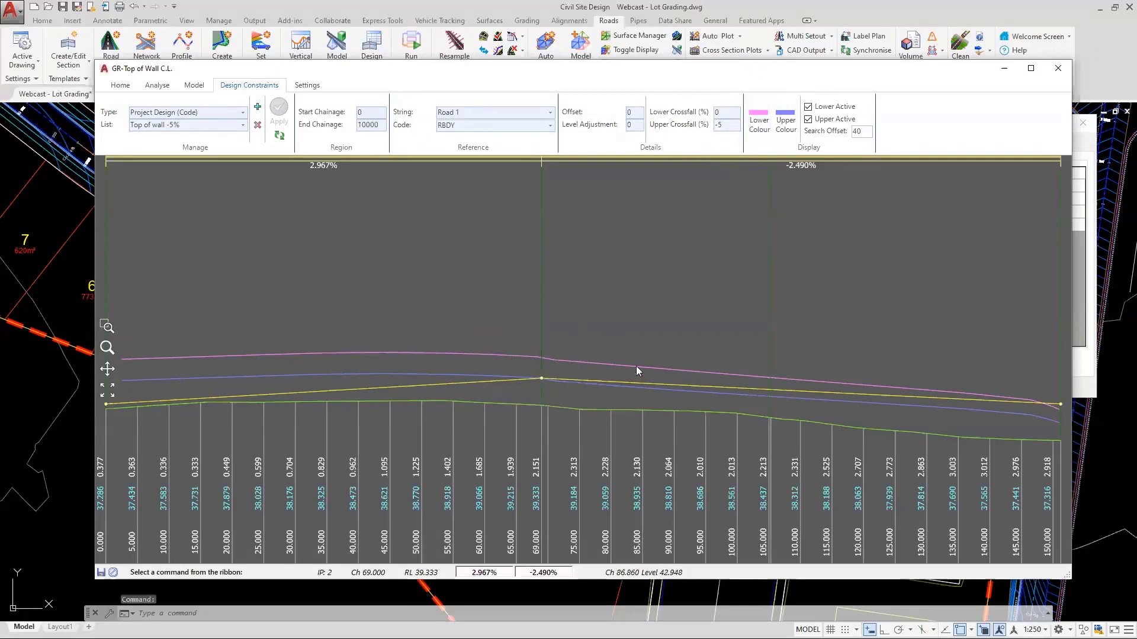
{"action": "left_click", "coordinate": [541, 379]}
{"action": "left_click", "coordinate": [541, 379]}
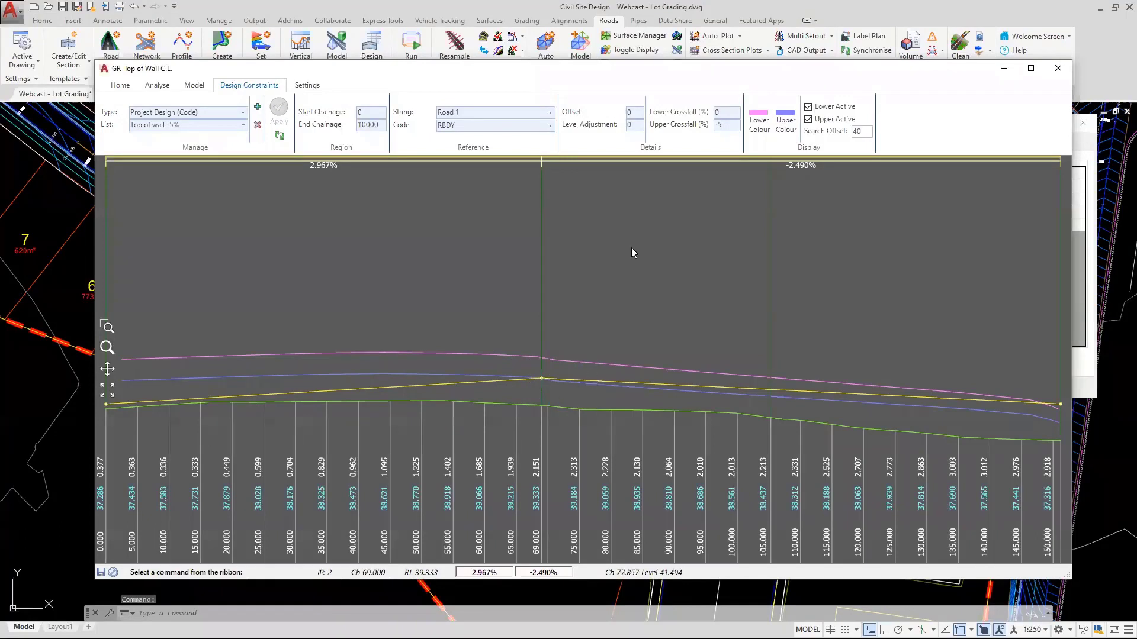
Step: Deactivate the upper line of the "Top of wall -5%" constraint and apply it to the profile
{"action": "left_click", "coordinate": [809, 120]}
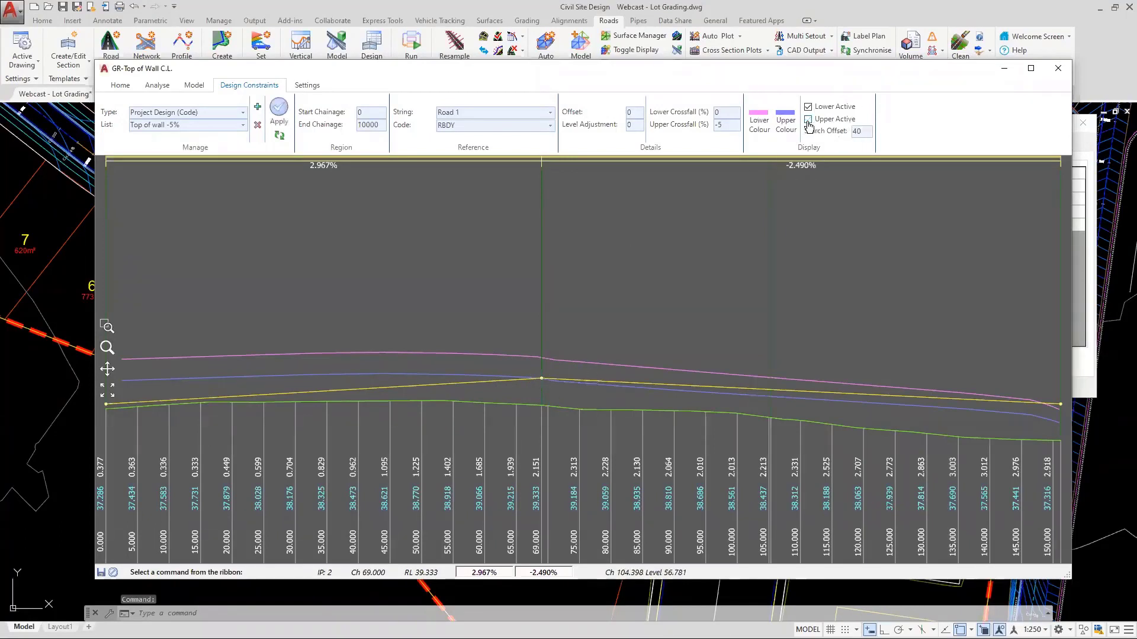
{"action": "left_click", "coordinate": [808, 121]}
{"action": "left_click", "coordinate": [808, 121]}
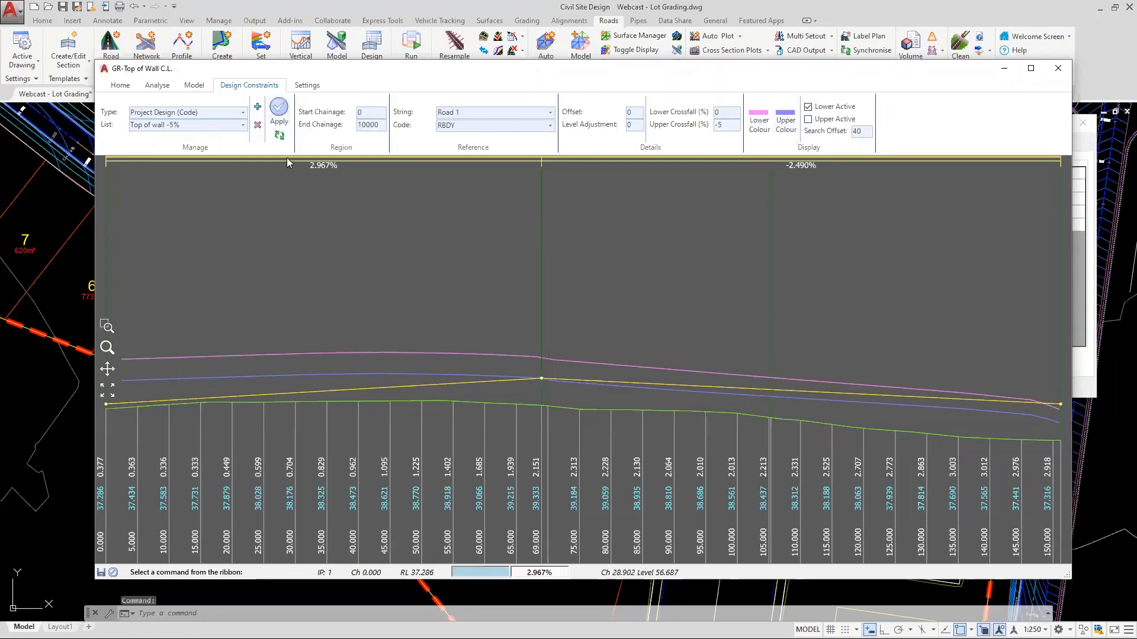
{"action": "left_click", "coordinate": [280, 136]}
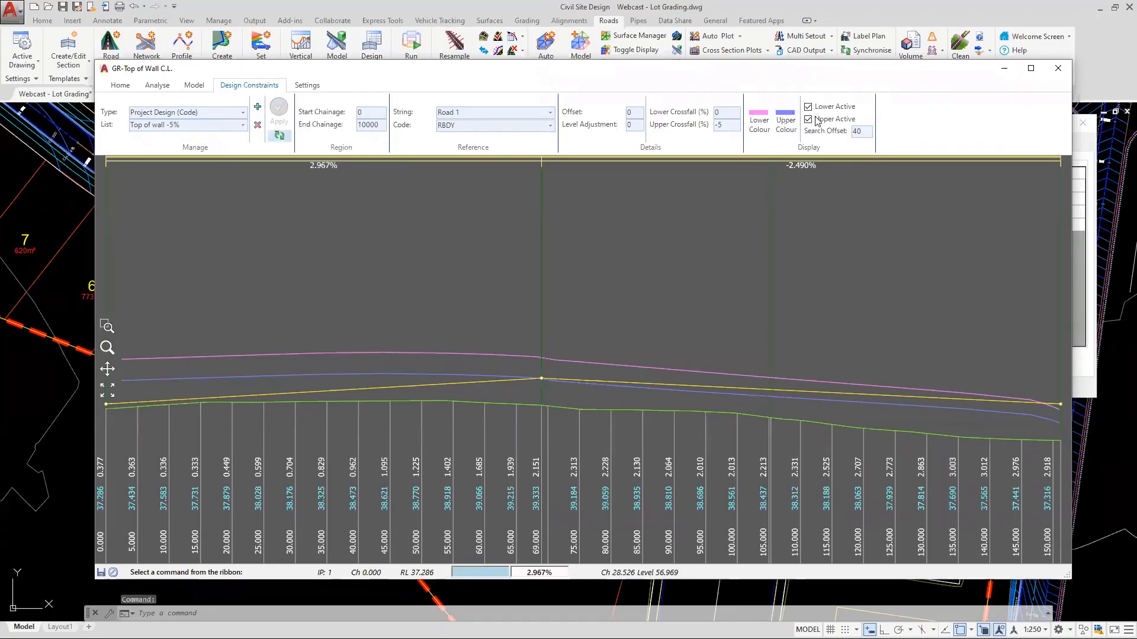
{"action": "left_click", "coordinate": [809, 119]}
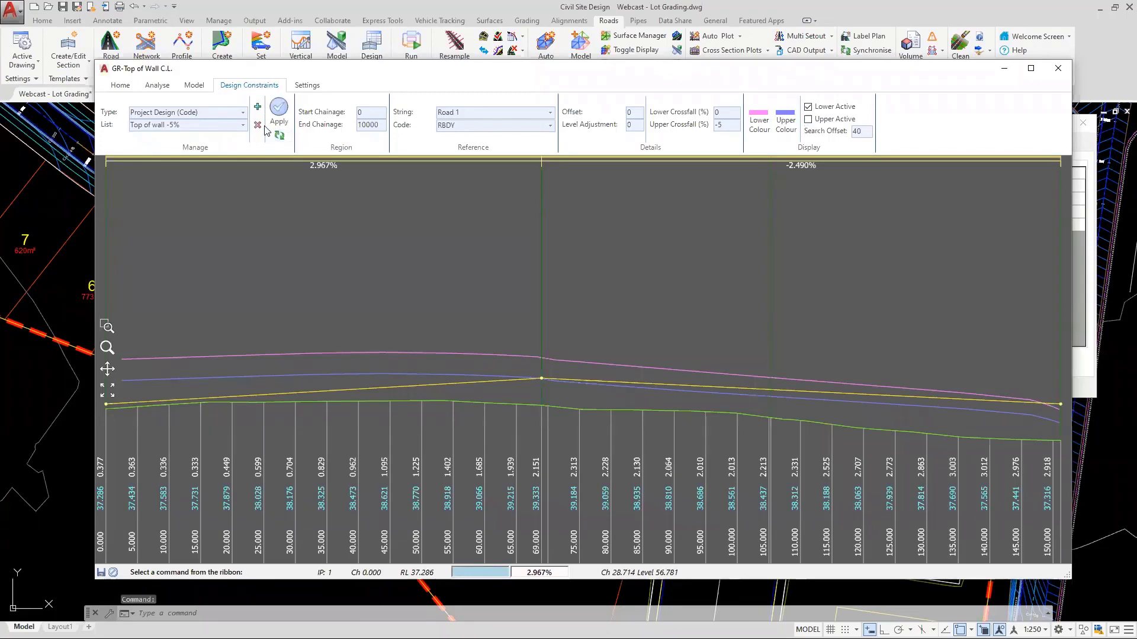
{"action": "left_click", "coordinate": [279, 110]}
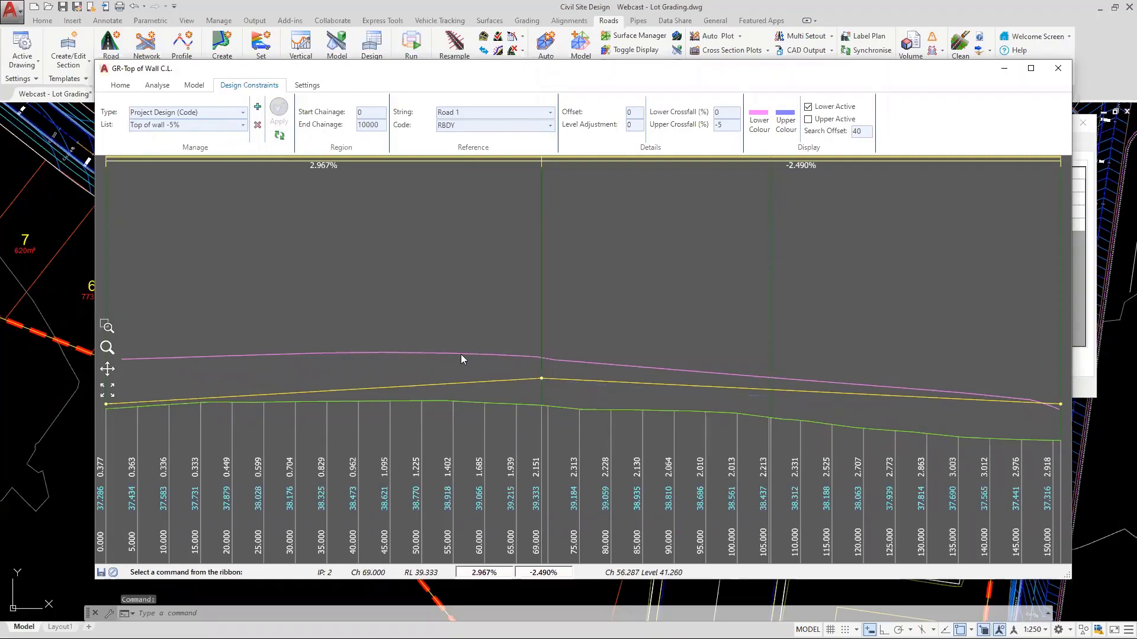
Step: Reactivate the upper constraint line and apply it so both limits are displayed
{"action": "left_click", "coordinate": [280, 136]}
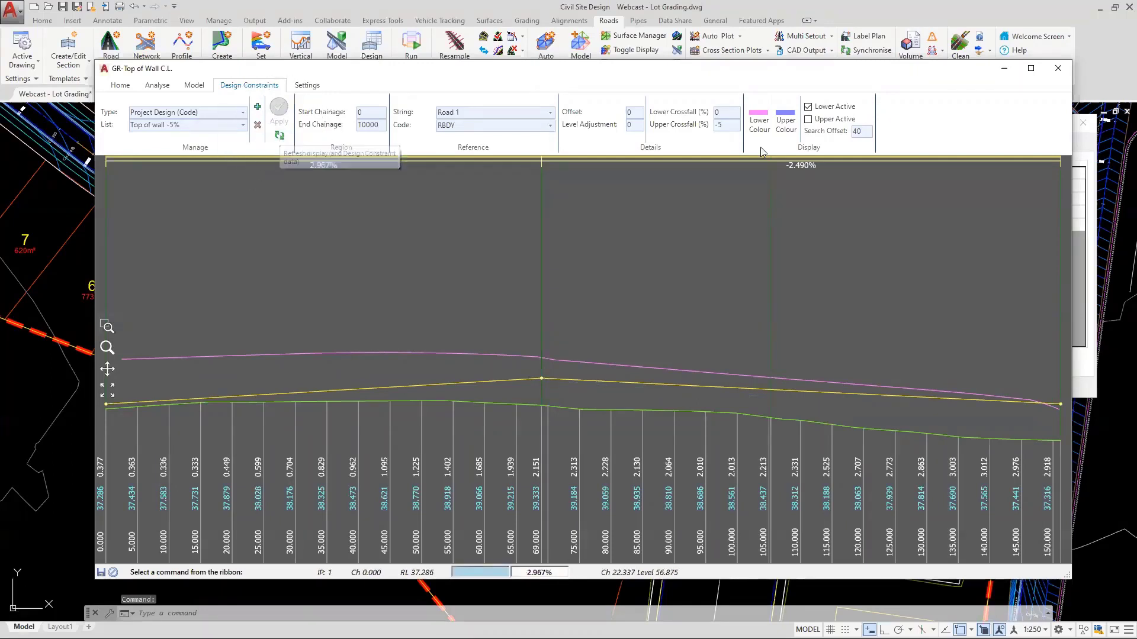
{"action": "left_click", "coordinate": [808, 119]}
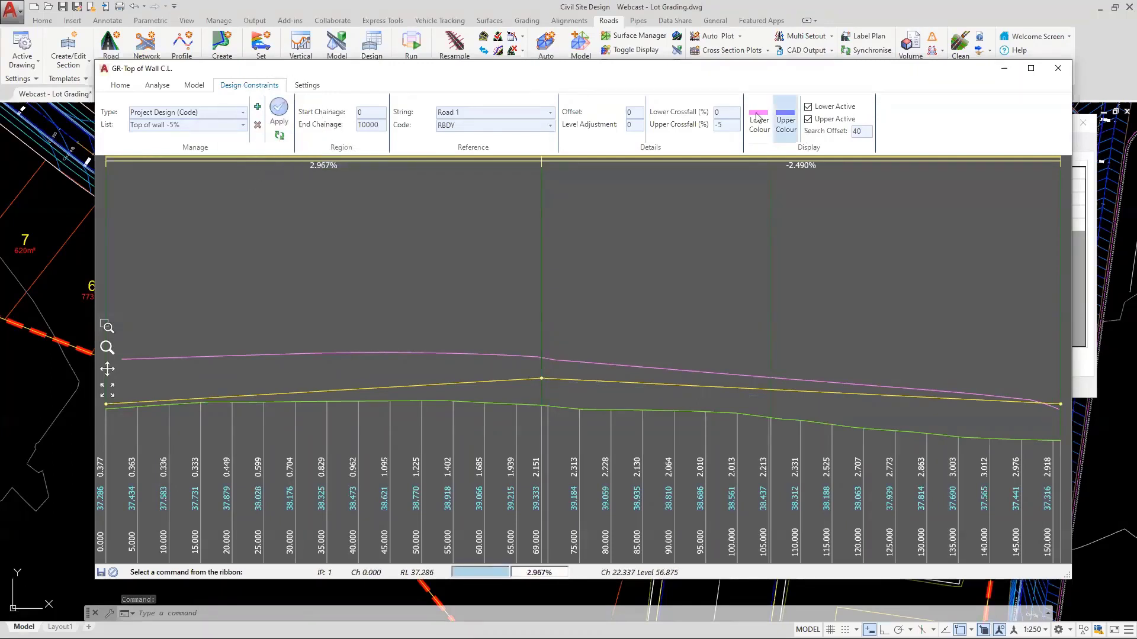
{"action": "left_click", "coordinate": [279, 109]}
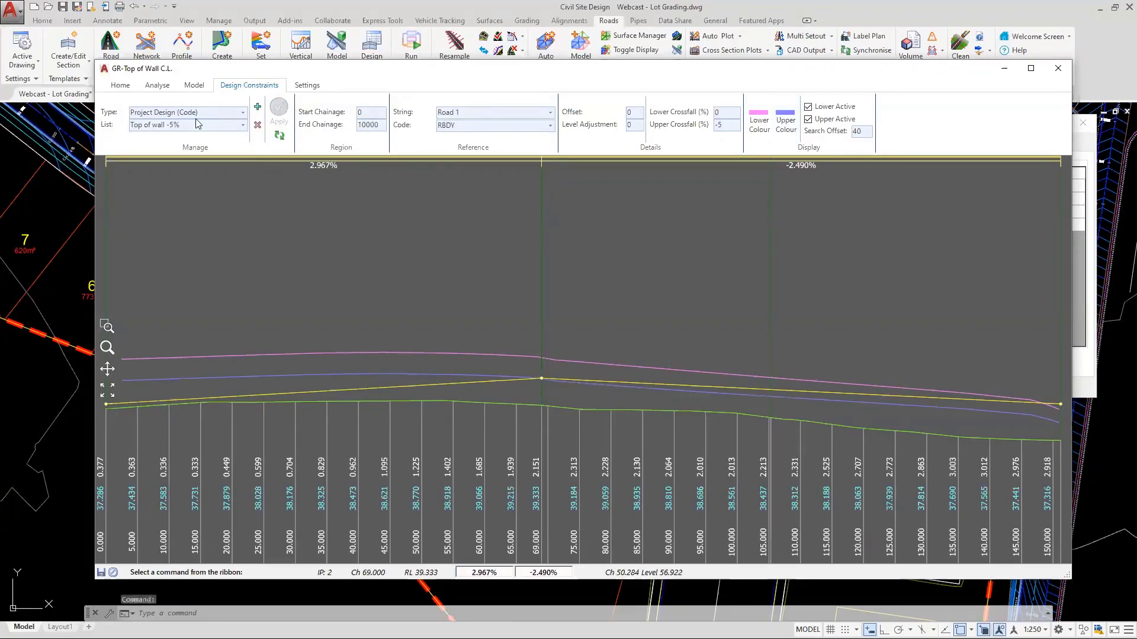
Step: Examine the IP reference choices and the tools for moving one IP or a chainage range of IPs to the reference level
{"action": "left_click", "coordinate": [120, 86]}
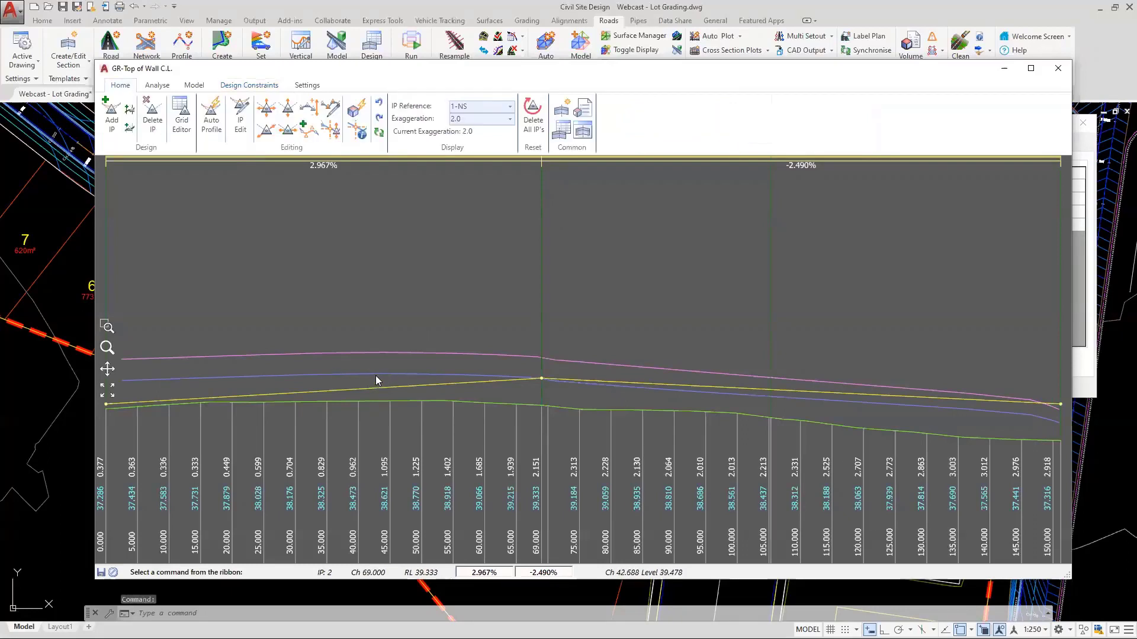
{"action": "left_click", "coordinate": [510, 107]}
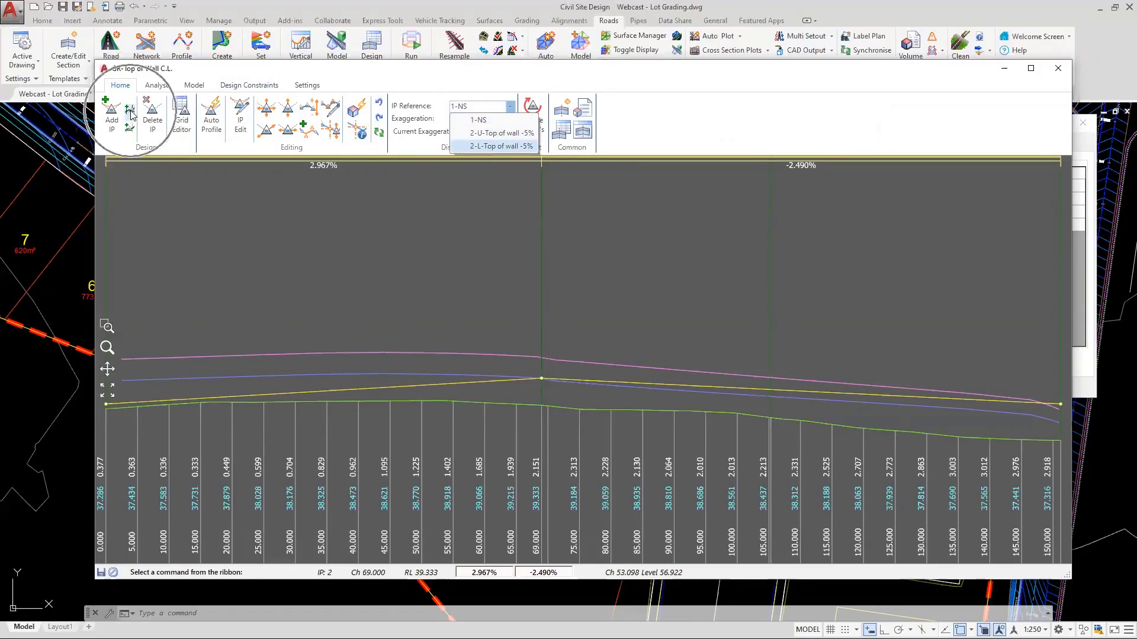
{"action": "left_click", "coordinate": [152, 114]}
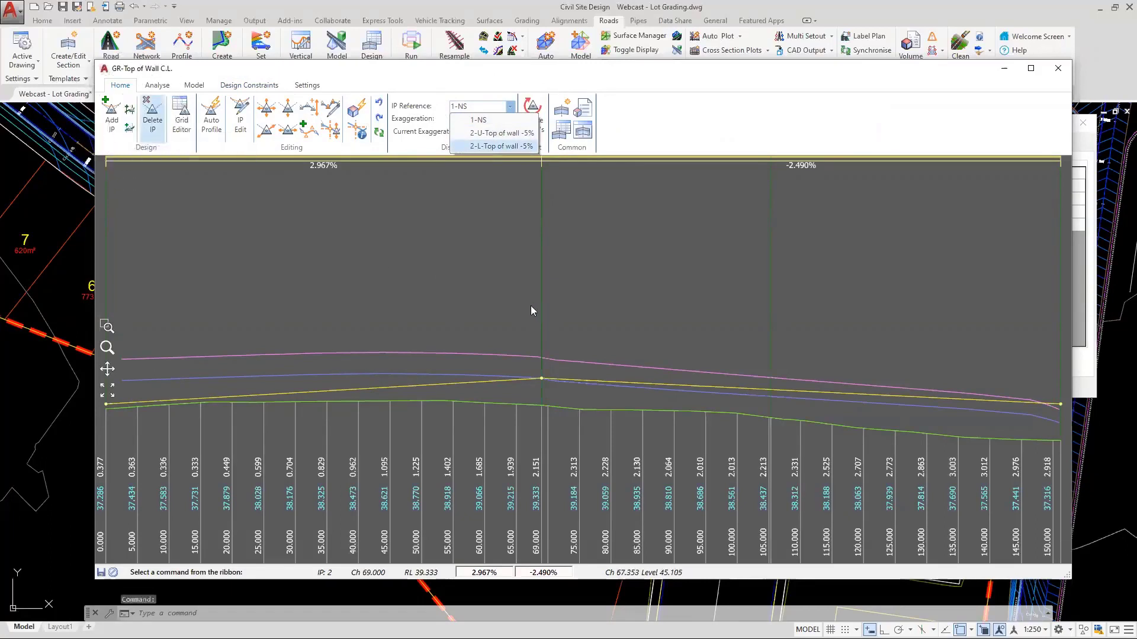
{"action": "left_click", "coordinate": [542, 379]}
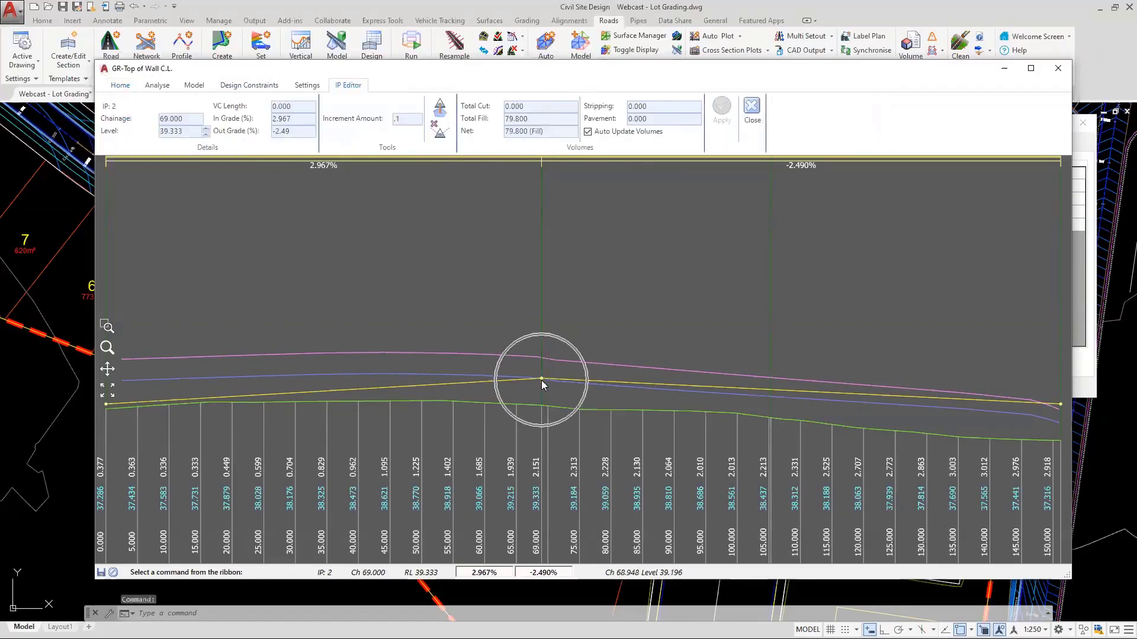
{"action": "left_click", "coordinate": [439, 110]}
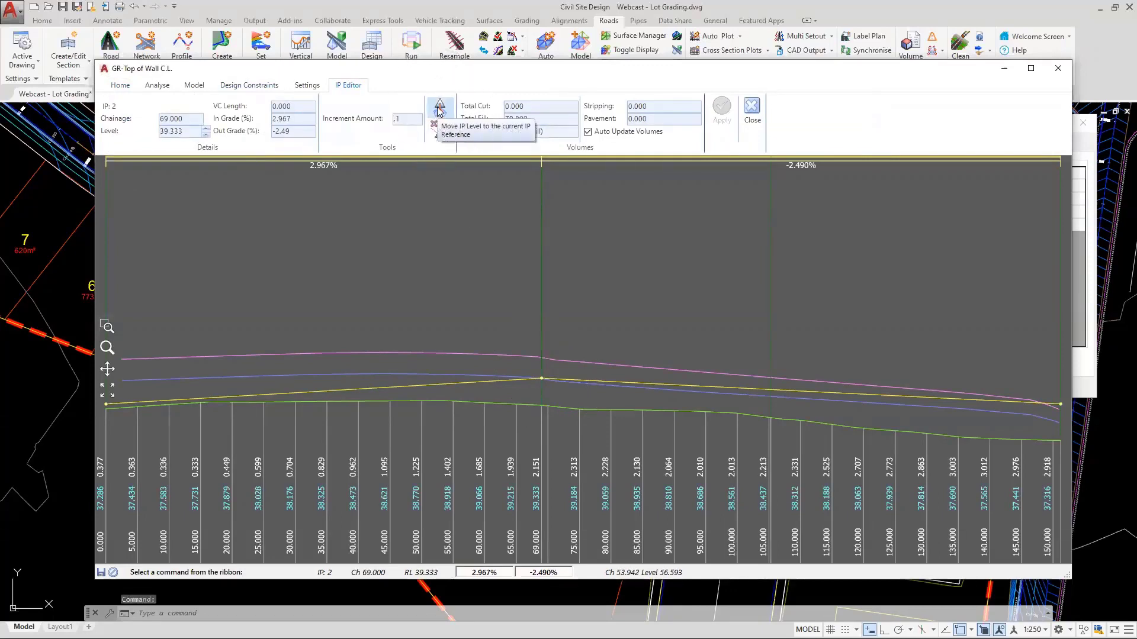
{"action": "left_click", "coordinate": [439, 112]}
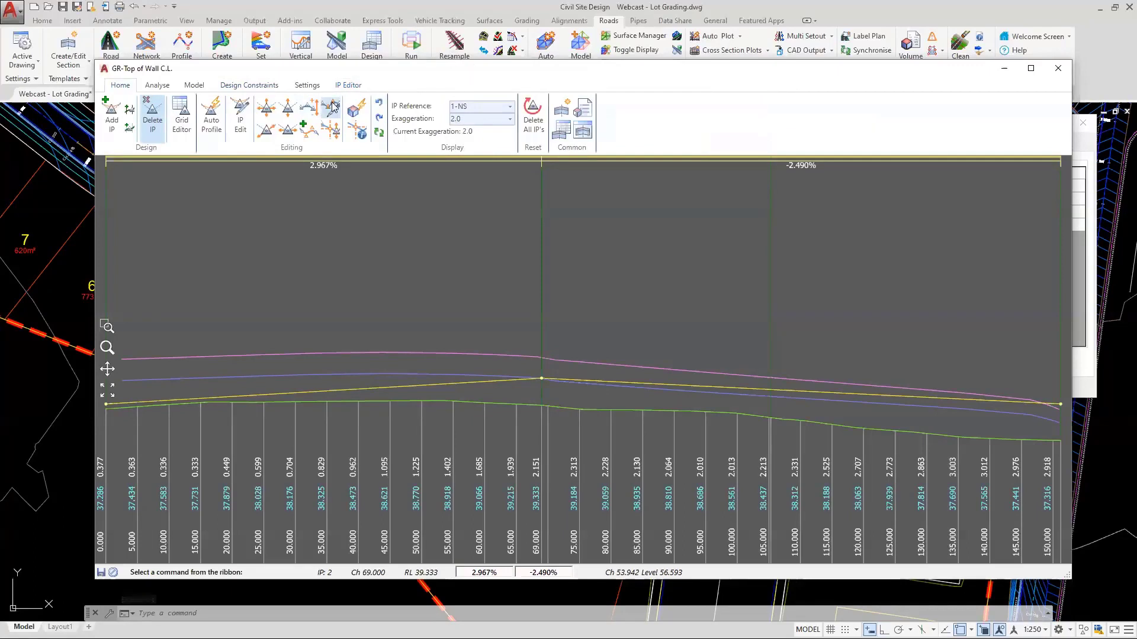
{"action": "left_click", "coordinate": [331, 107]}
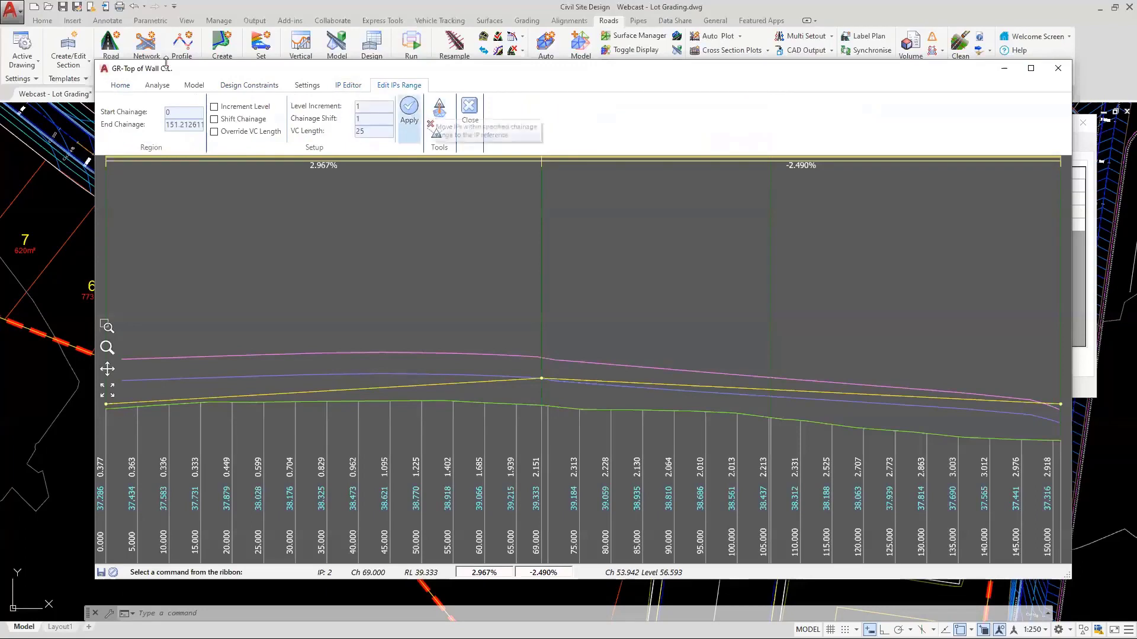
{"action": "left_click", "coordinate": [468, 110]}
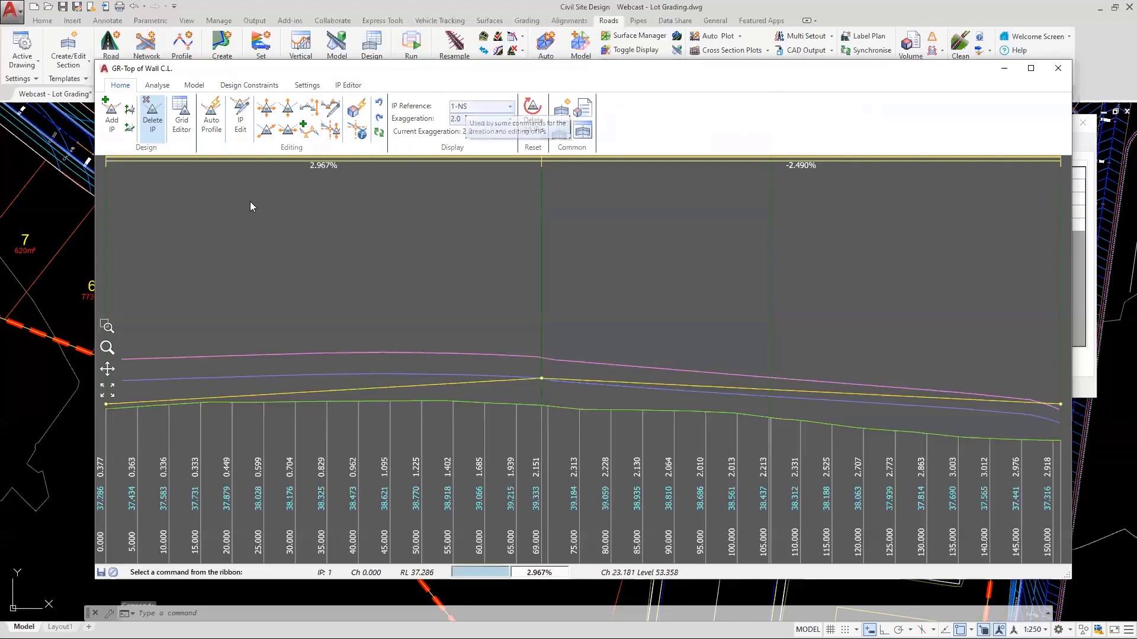
Step: Run Auto Profile with a reference constraint from chainage 5 to 145, using the upper "Top of wall -5%" constraint, and apply it
{"action": "left_click", "coordinate": [216, 112]}
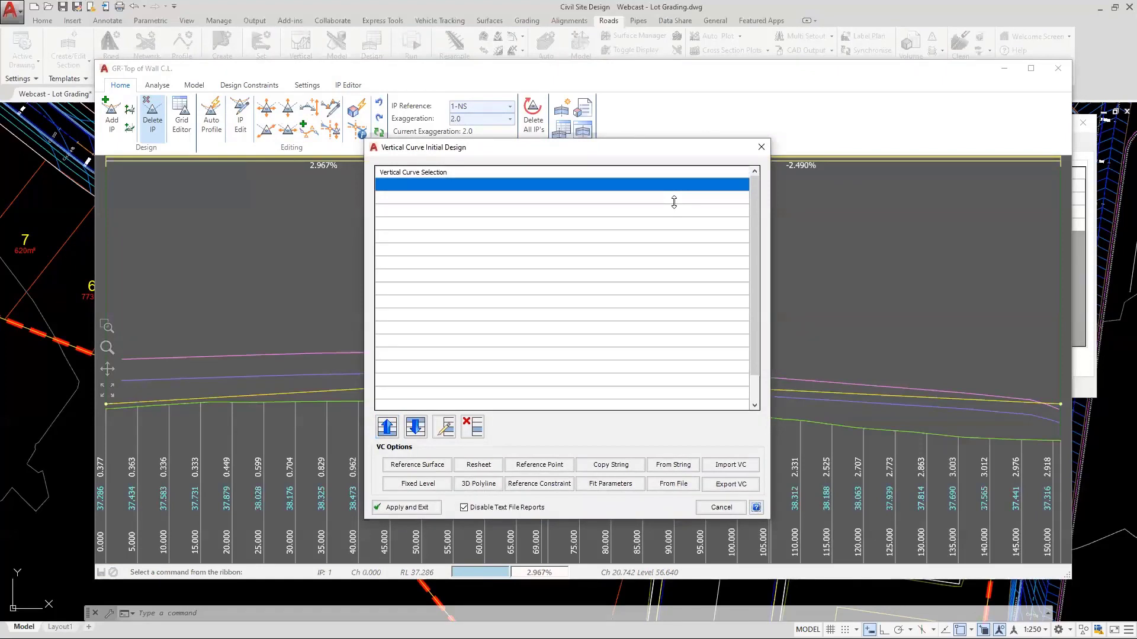
{"action": "left_click", "coordinate": [439, 466]}
{"action": "left_click", "coordinate": [544, 486]}
{"action": "left_click", "coordinate": [541, 485]}
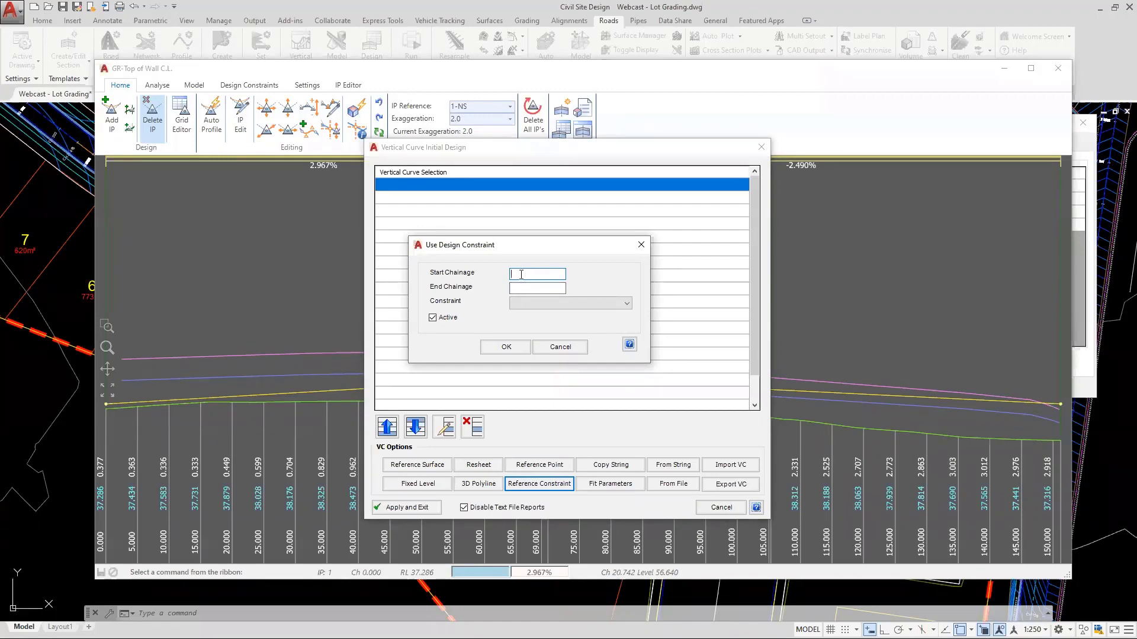
{"action": "type", "text": "5"}
{"action": "key", "text": "Tab"}
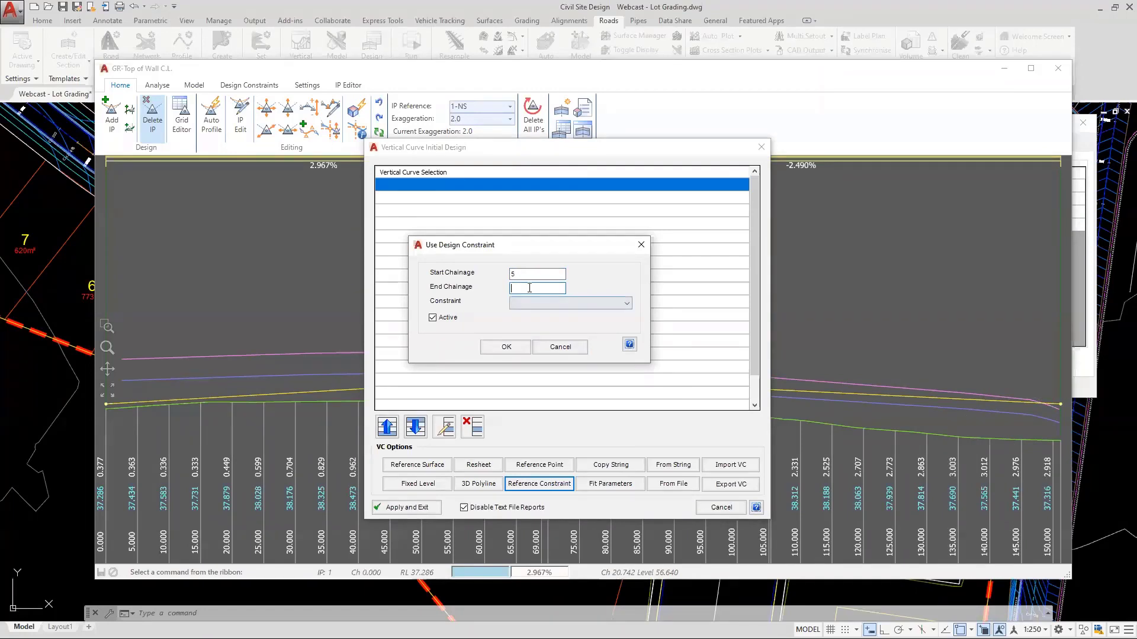
{"action": "type", "text": "145"}
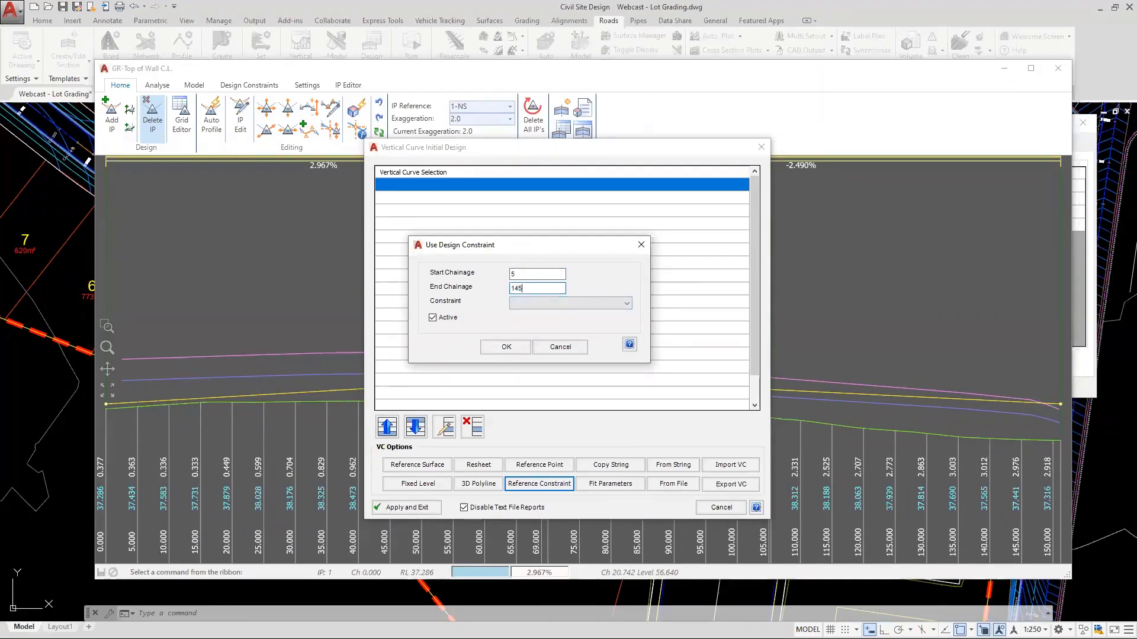
{"action": "left_click", "coordinate": [561, 307]}
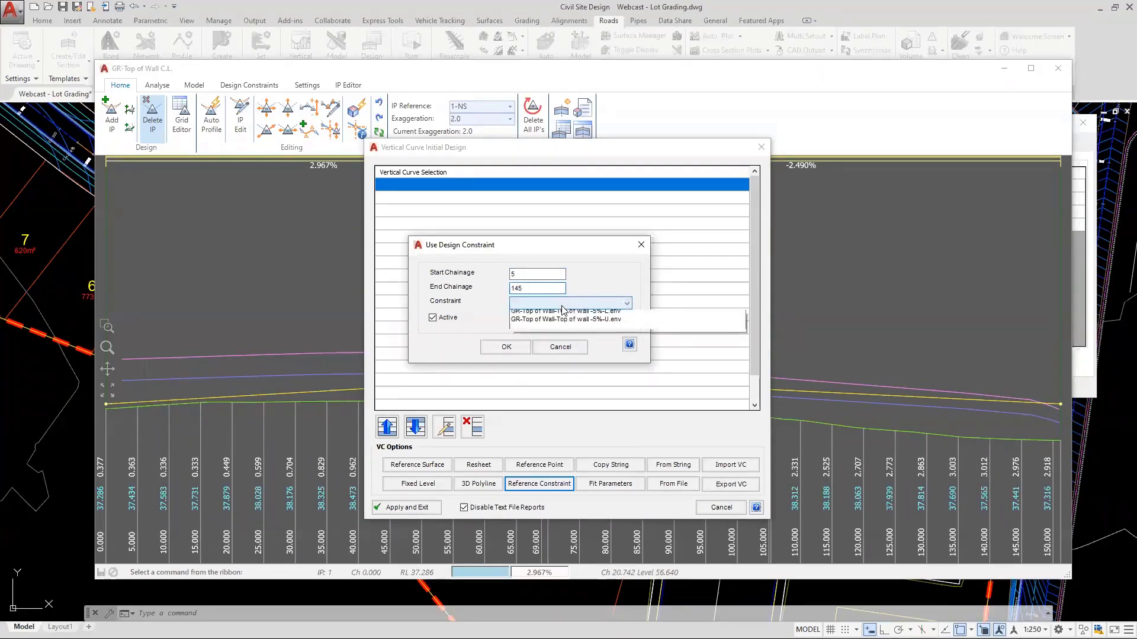
{"action": "left_click", "coordinate": [593, 324]}
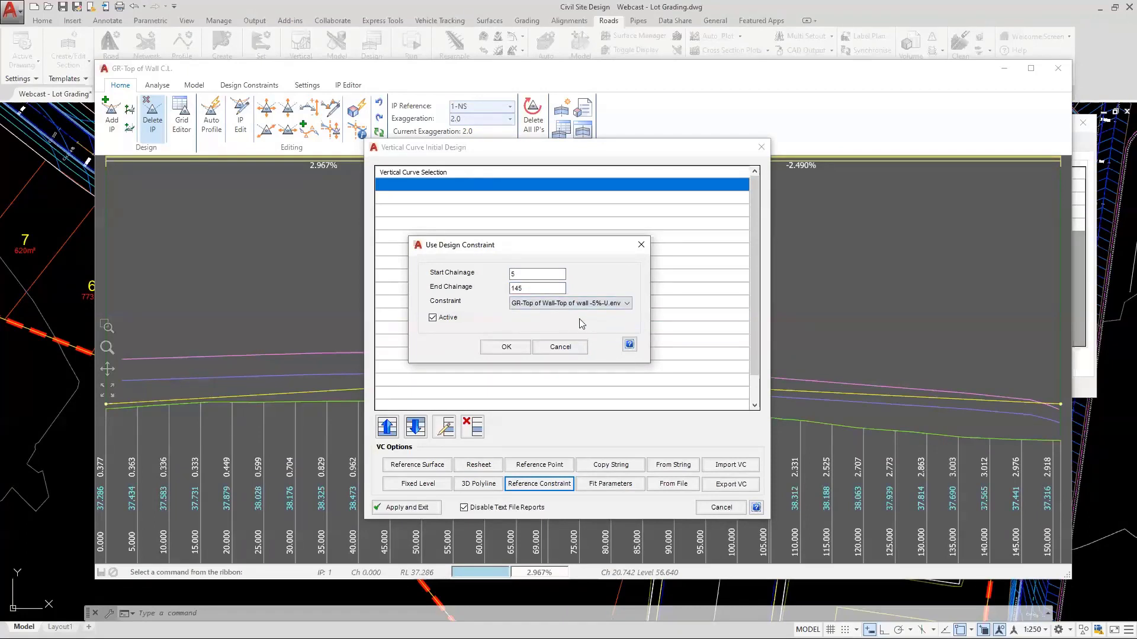
{"action": "left_click", "coordinate": [506, 347]}
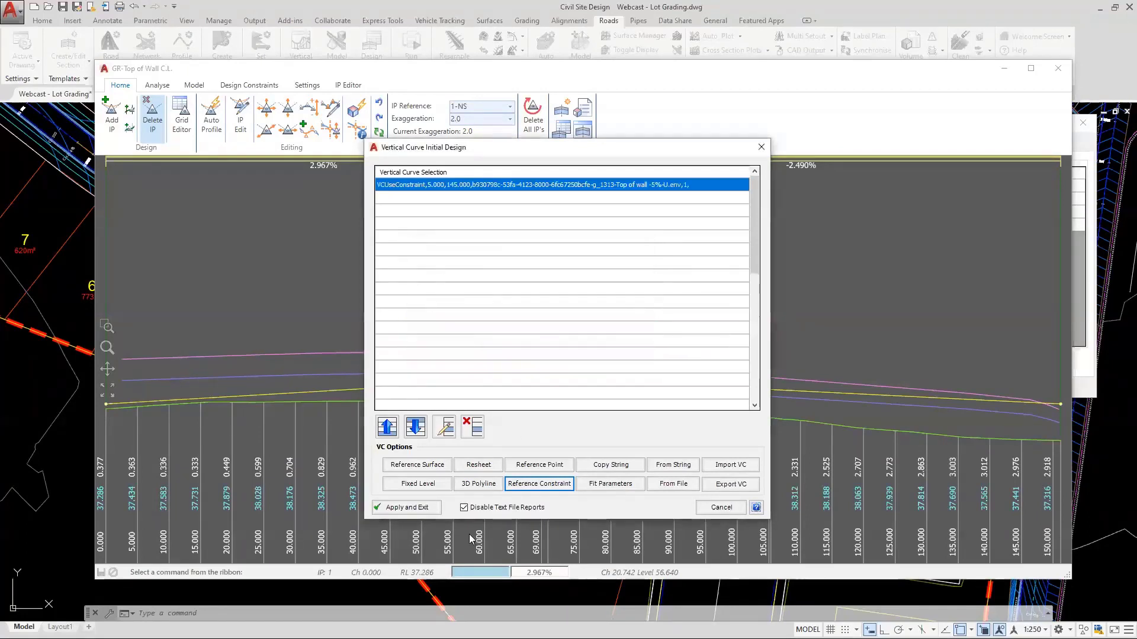
{"action": "left_click", "coordinate": [464, 510]}
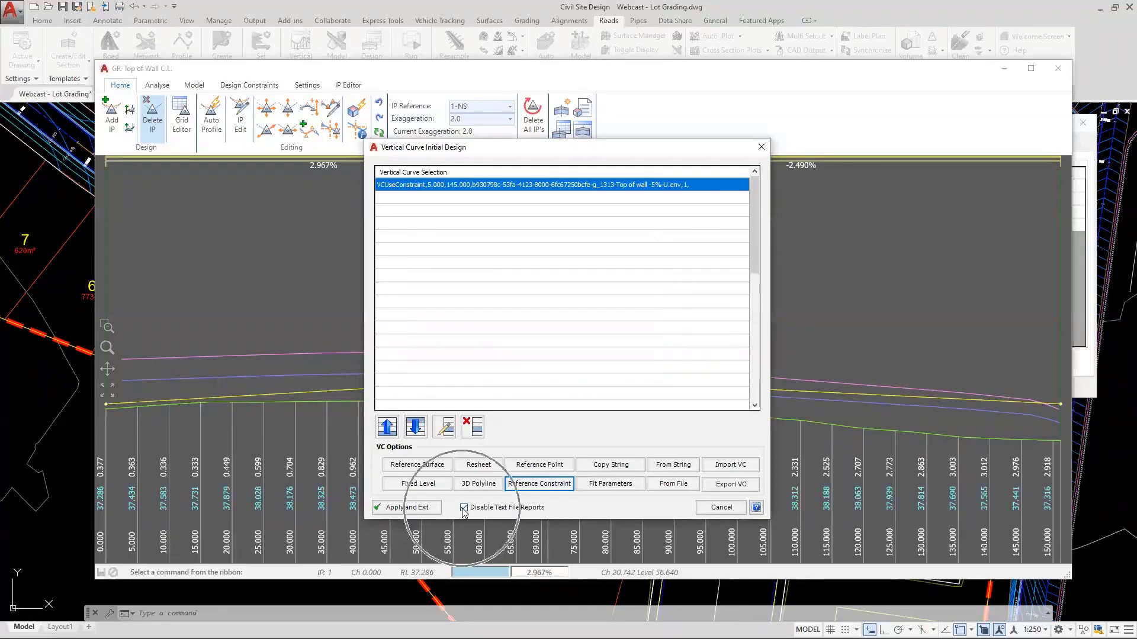
{"action": "left_click", "coordinate": [399, 509]}
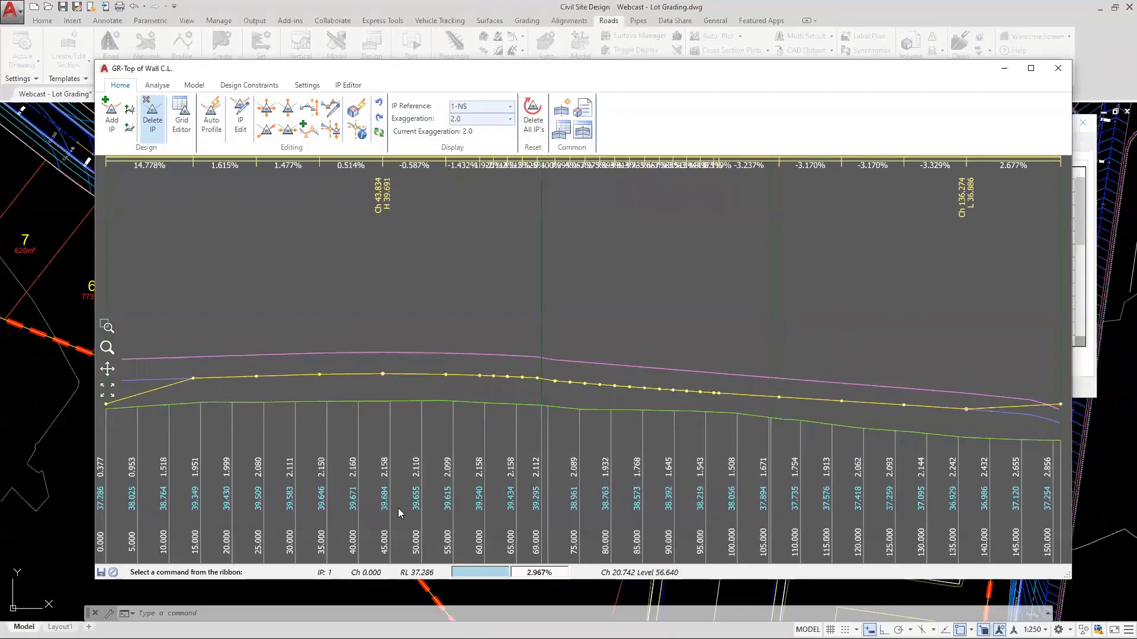
Step: Check the generated IPs along the Top of Wall design line against the upper constraint line
{"action": "left_click", "coordinate": [193, 379]}
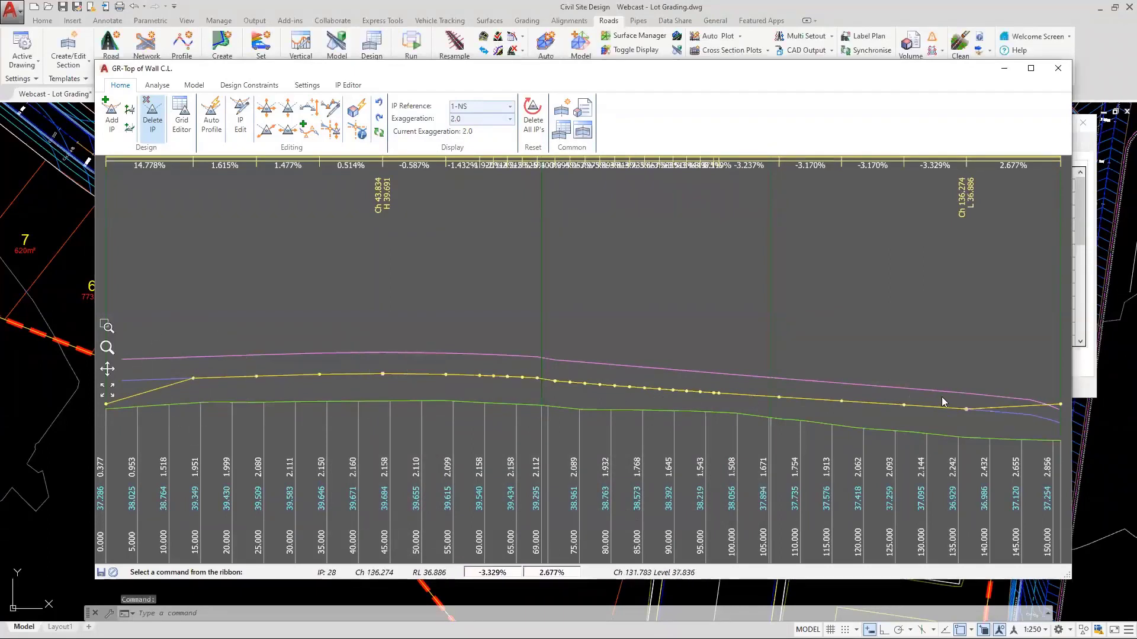
{"action": "left_click", "coordinate": [964, 406]}
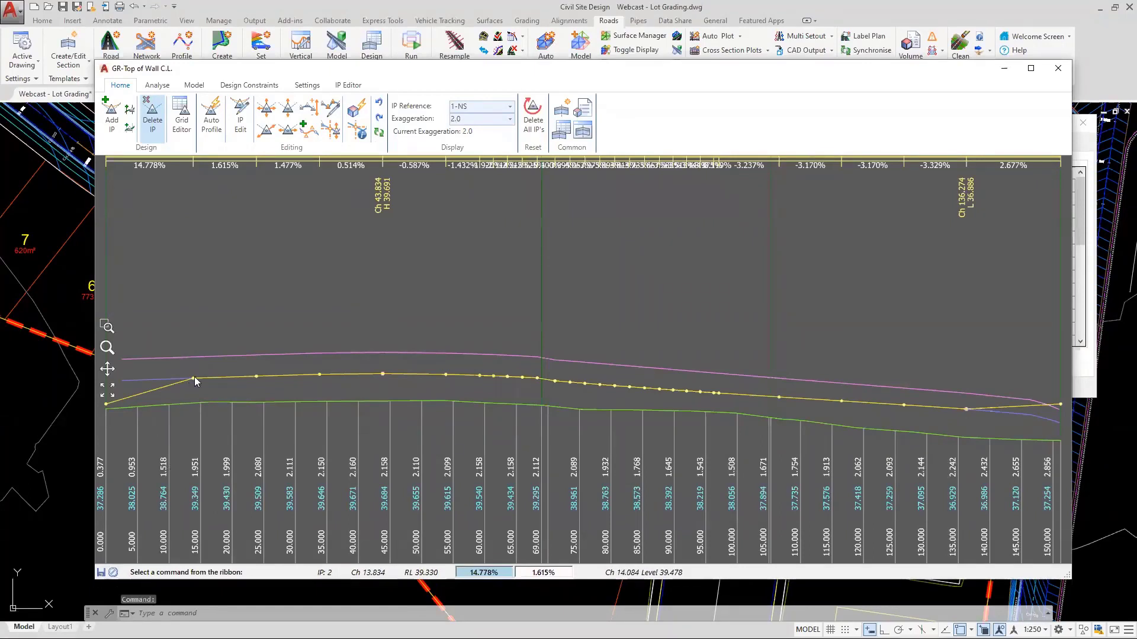
{"action": "left_click", "coordinate": [256, 376]}
{"action": "left_click", "coordinate": [519, 378]}
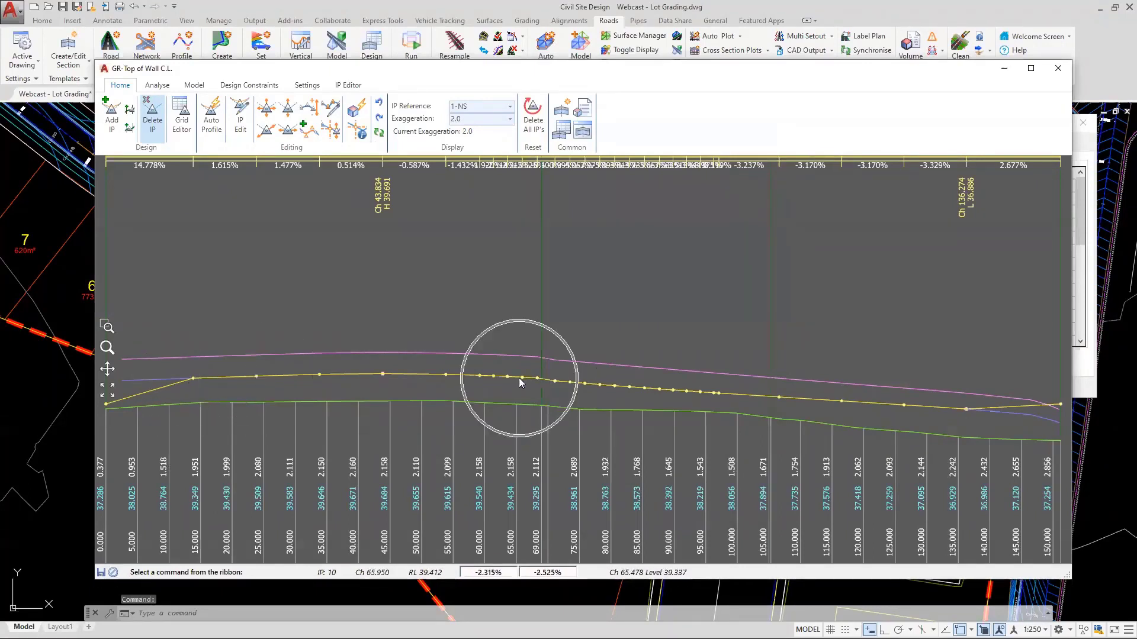
{"action": "left_click", "coordinate": [382, 375]}
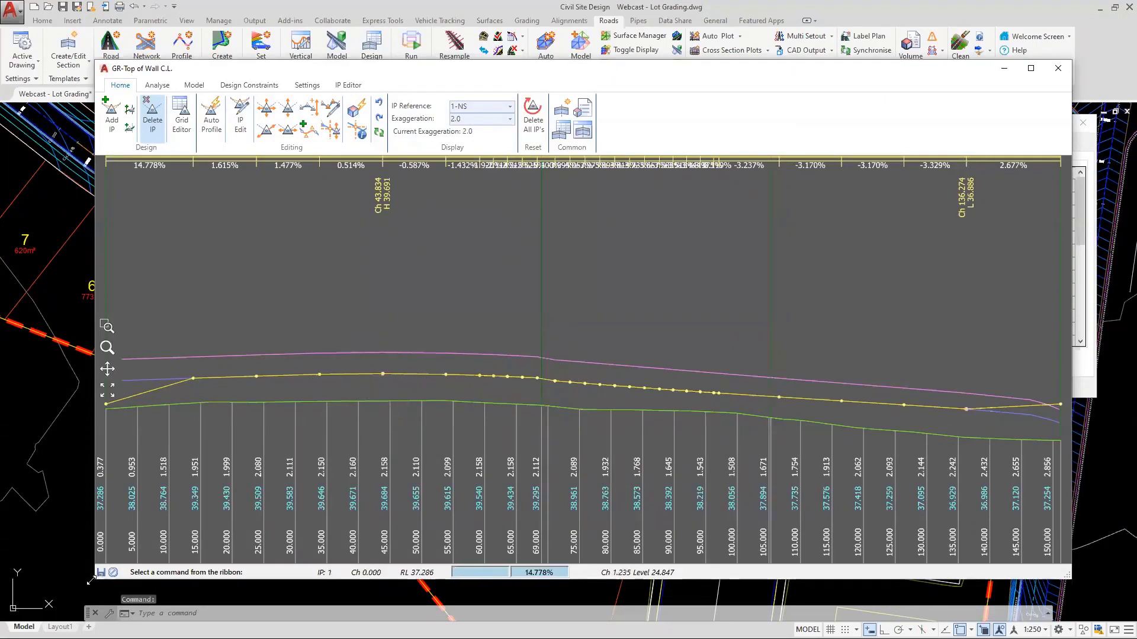
Step: Shrink the profile window to reveal the plan and display the section sample lines of Road 1
{"action": "left_click_drag", "start_coordinate": [91, 582], "coordinate": [579, 564]}
{"action": "scroll", "coordinate": [327, 431], "scroll_direction": "down", "scroll_amount": 2}
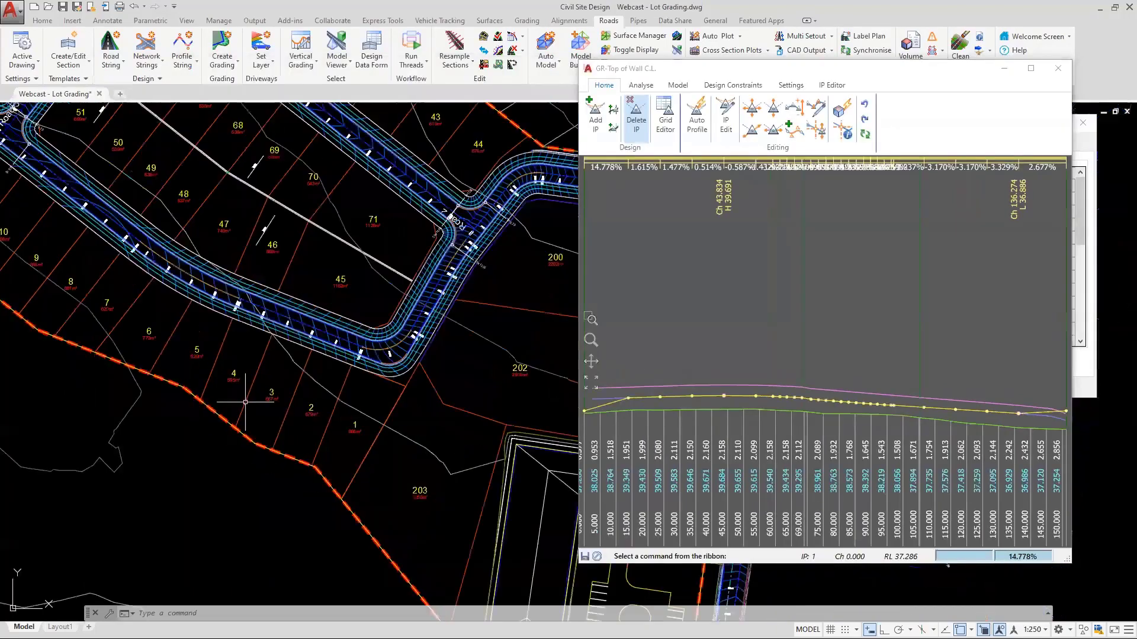
{"action": "scroll", "coordinate": [327, 432], "scroll_direction": "up", "scroll_amount": 1}
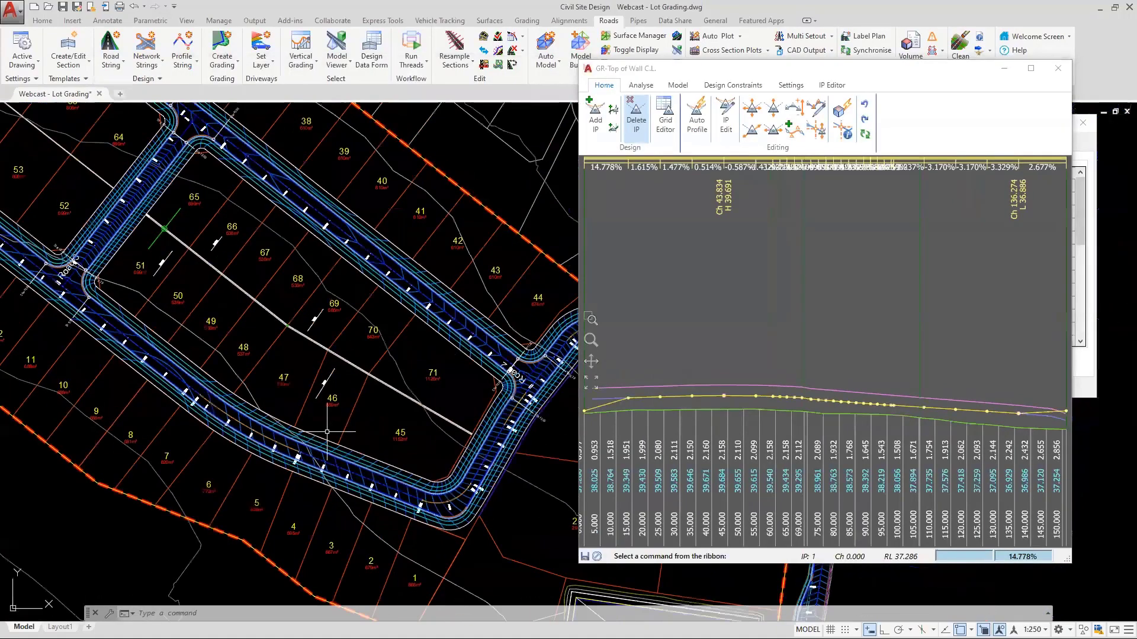
{"action": "left_click", "coordinate": [636, 51]}
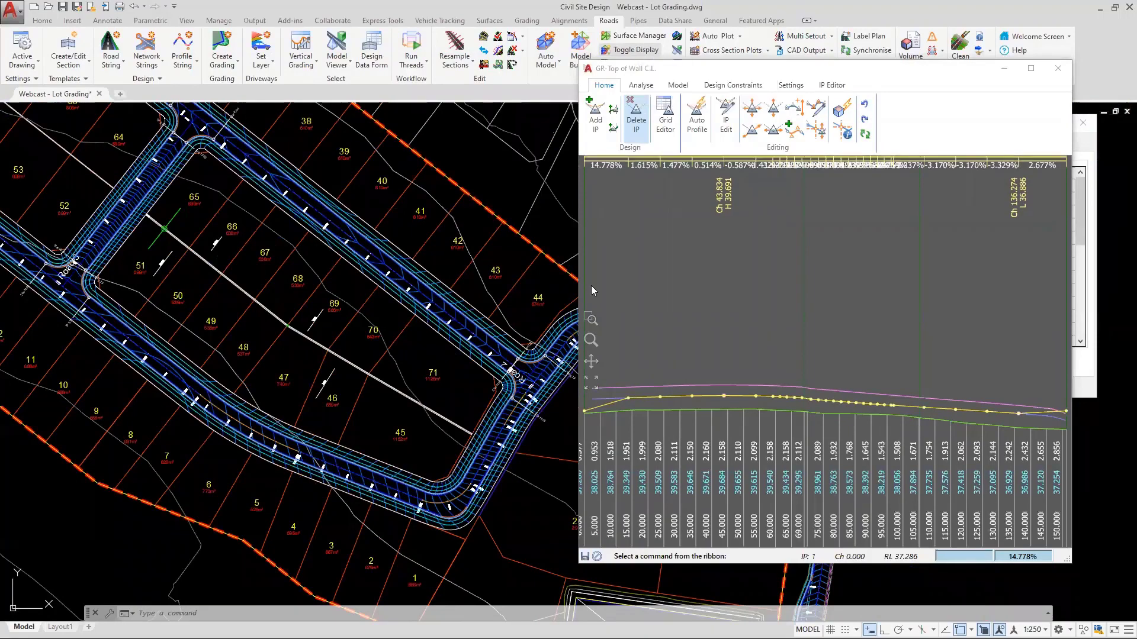
{"action": "left_click", "coordinate": [639, 163]}
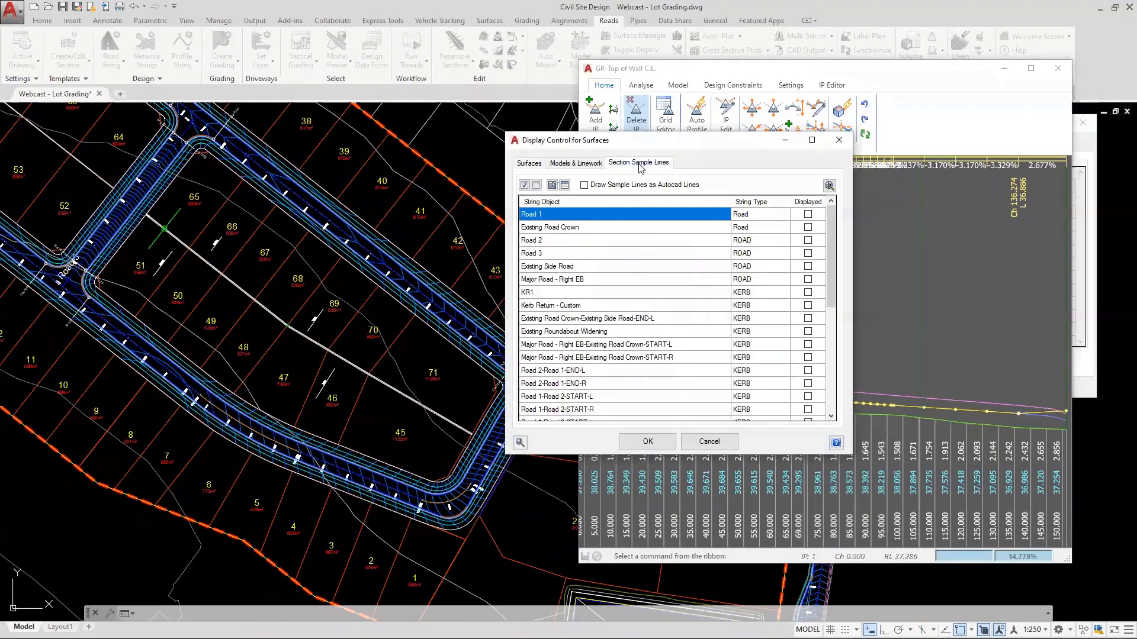
{"action": "left_click", "coordinate": [808, 215]}
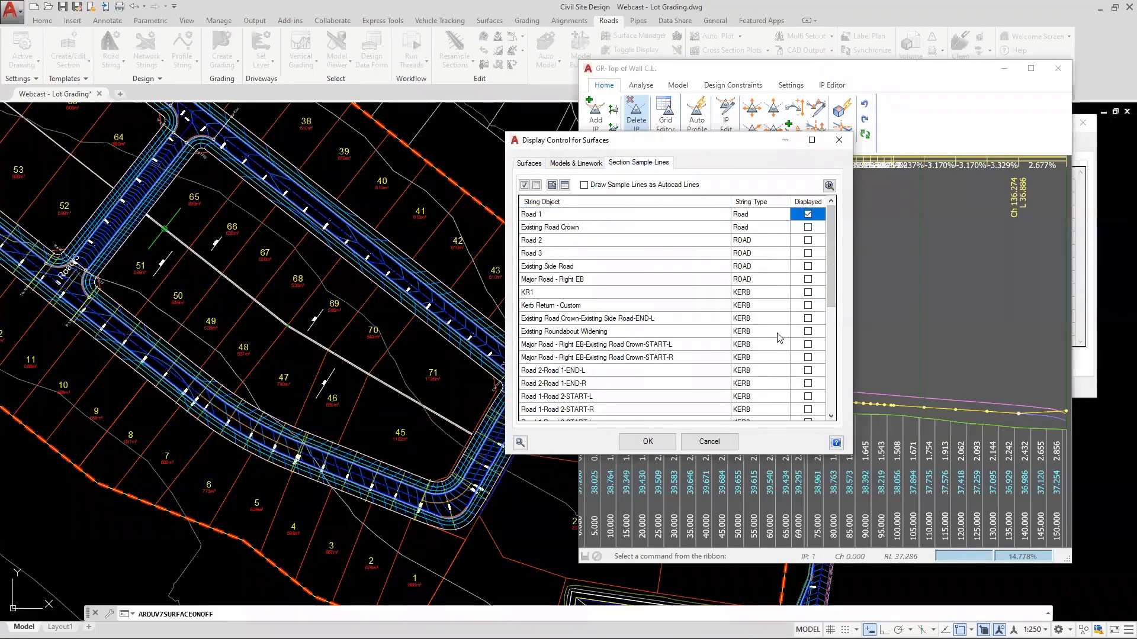
{"action": "left_click", "coordinate": [652, 442]}
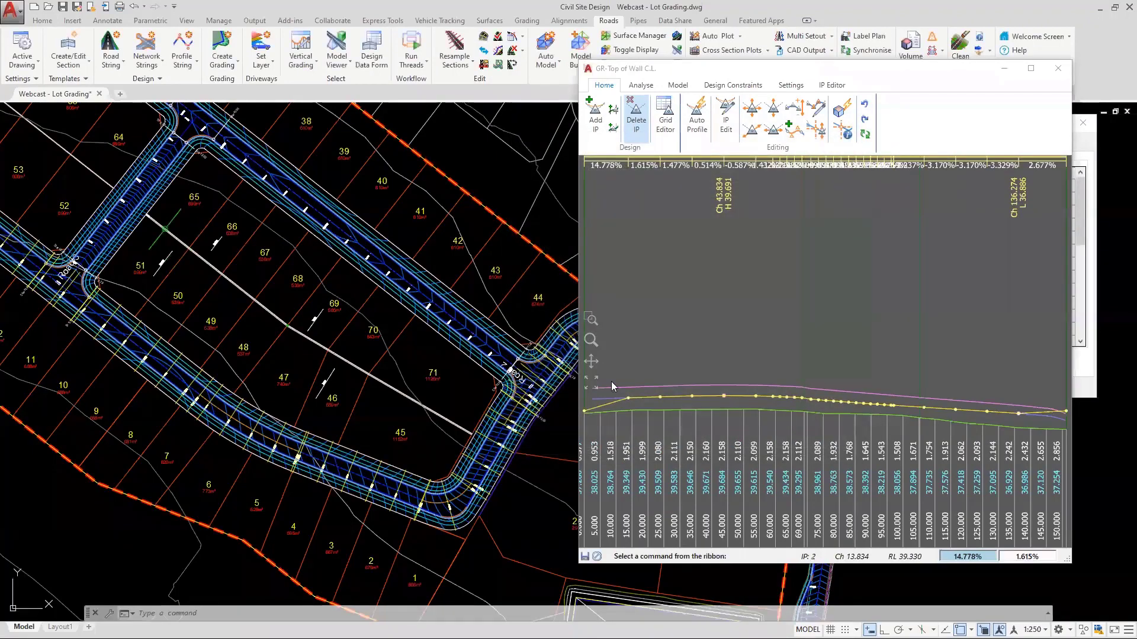
Step: Compare Road 1's section sample lines beside lots 46 to 51 with the matching IPs on the Top of Wall profile
{"action": "scroll", "coordinate": [205, 359], "scroll_direction": "up", "scroll_amount": 2}
{"action": "scroll", "coordinate": [153, 419], "scroll_direction": "up", "scroll_amount": 2}
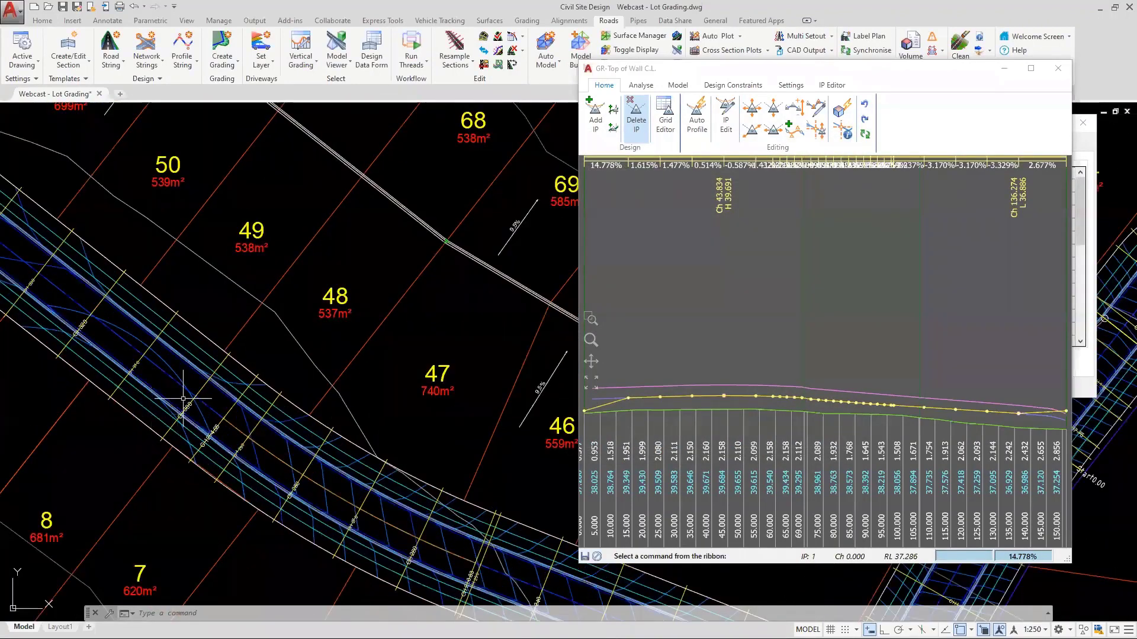
{"action": "scroll", "coordinate": [224, 359], "scroll_direction": "down", "scroll_amount": 2}
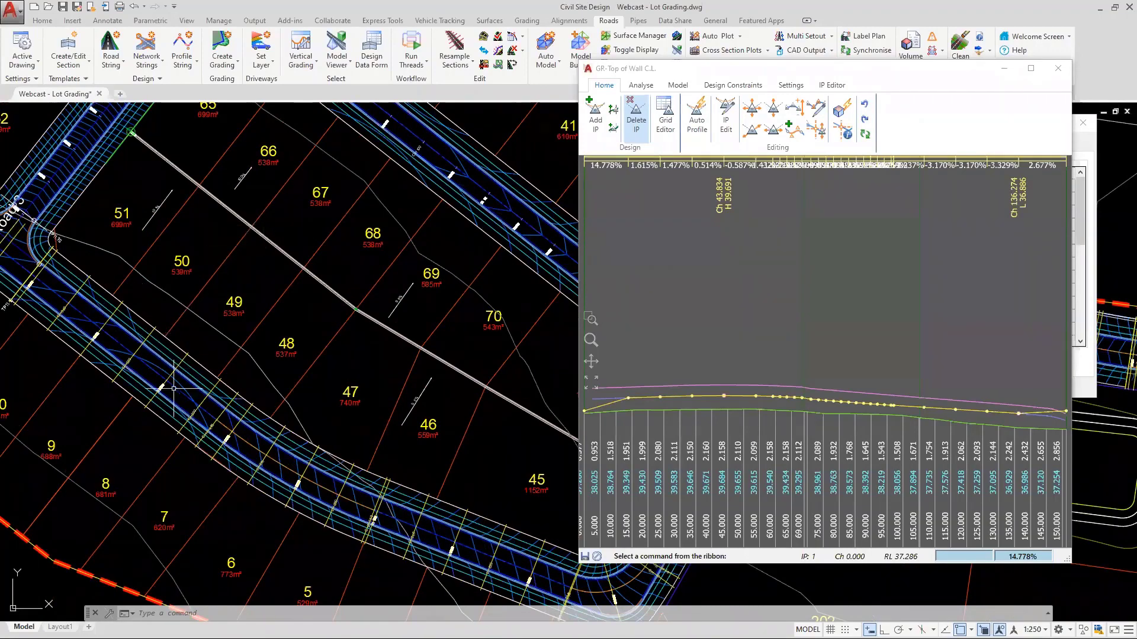
{"action": "left_click", "coordinate": [183, 357]}
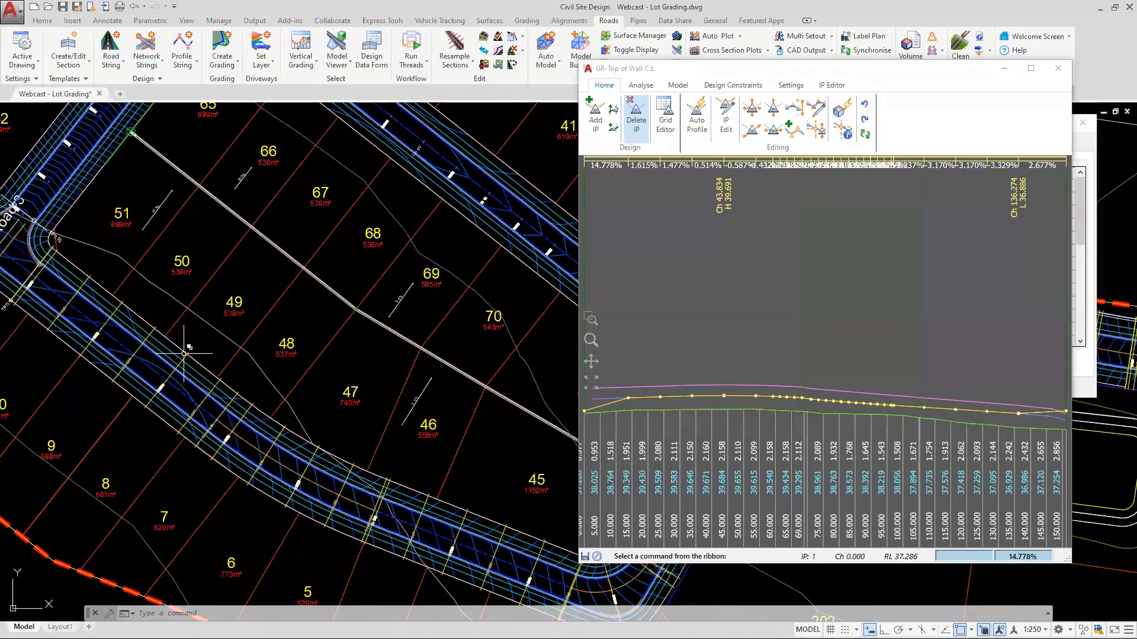
{"action": "left_click", "coordinate": [660, 397]}
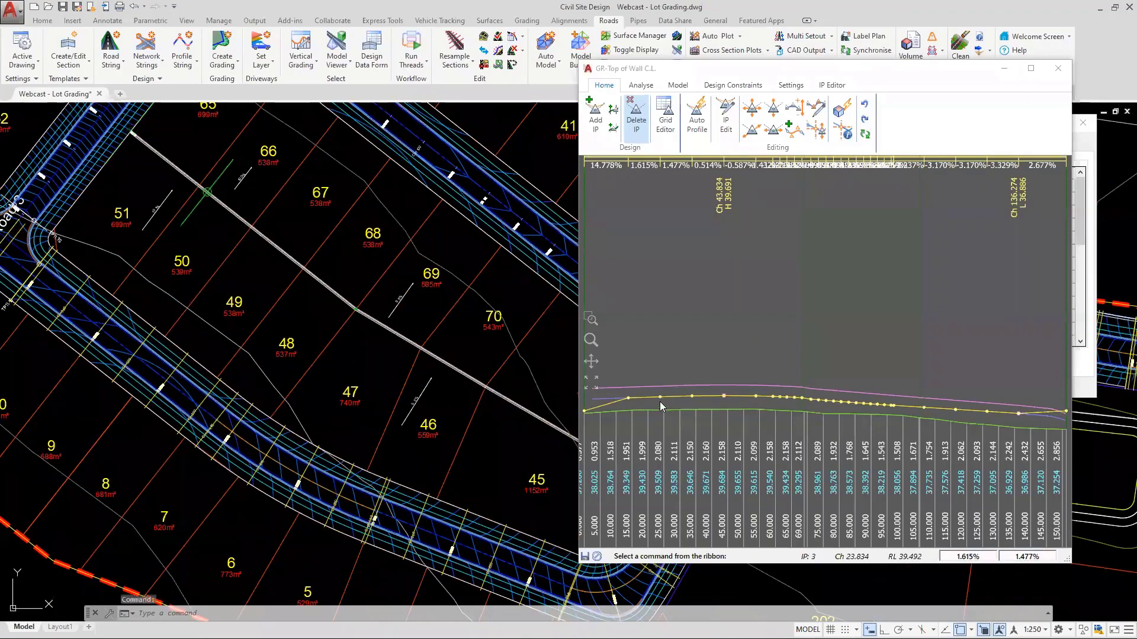
{"action": "left_click", "coordinate": [691, 396]}
Step: Hide Road 1's section sample lines and close the Top of Wall profile editor
{"action": "left_click", "coordinate": [632, 51]}
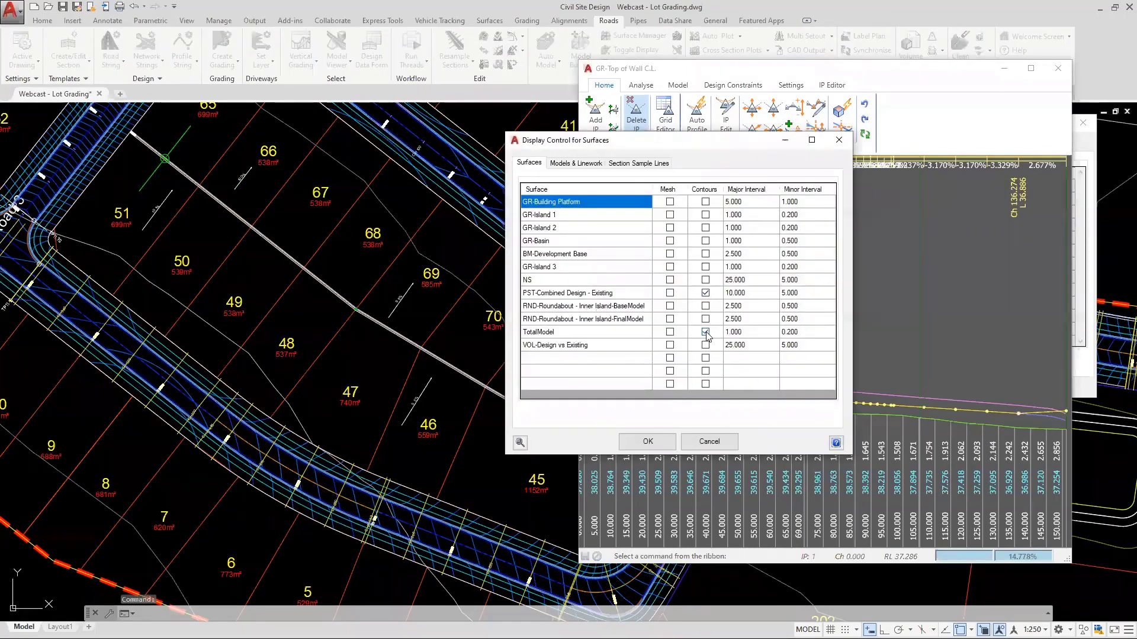
{"action": "left_click", "coordinate": [638, 162]}
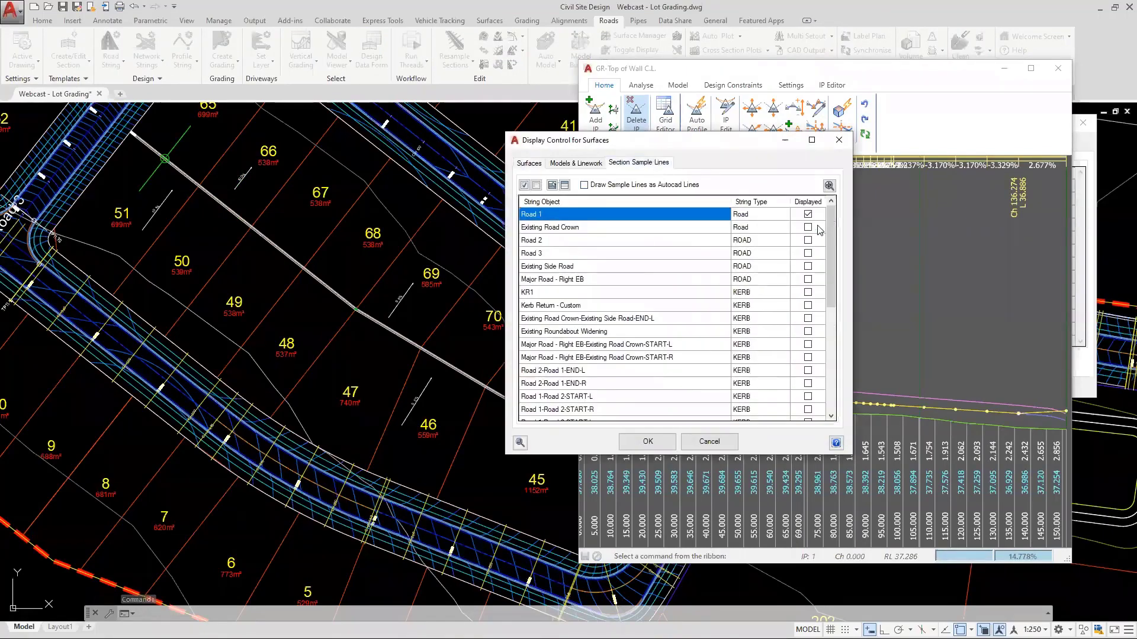
{"action": "left_click", "coordinate": [647, 442]}
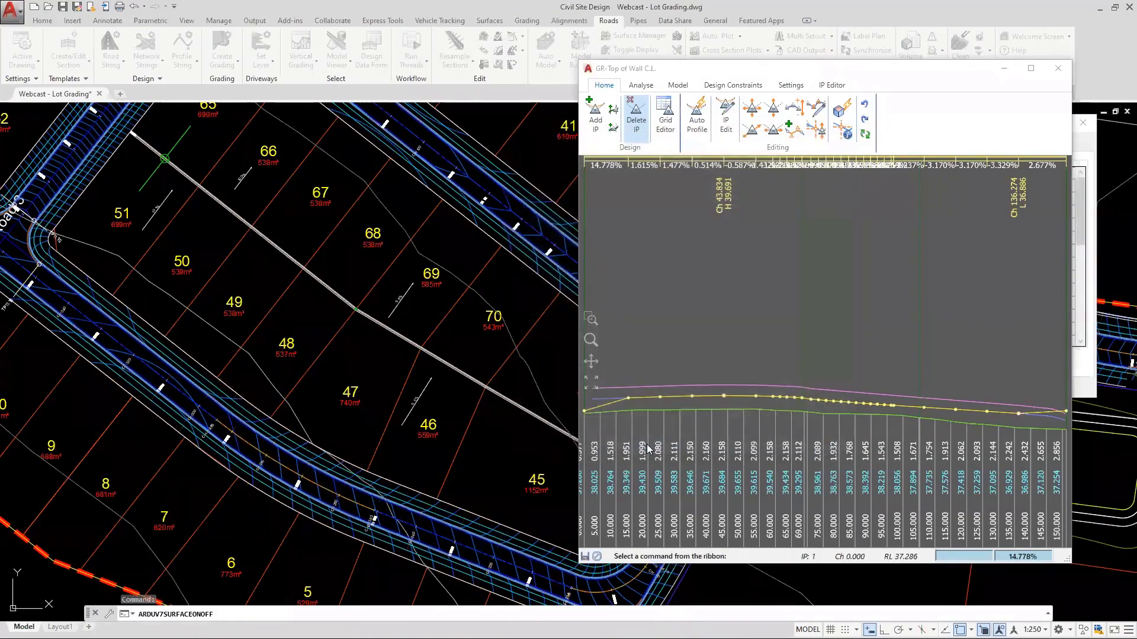
{"action": "left_click", "coordinate": [1054, 69]}
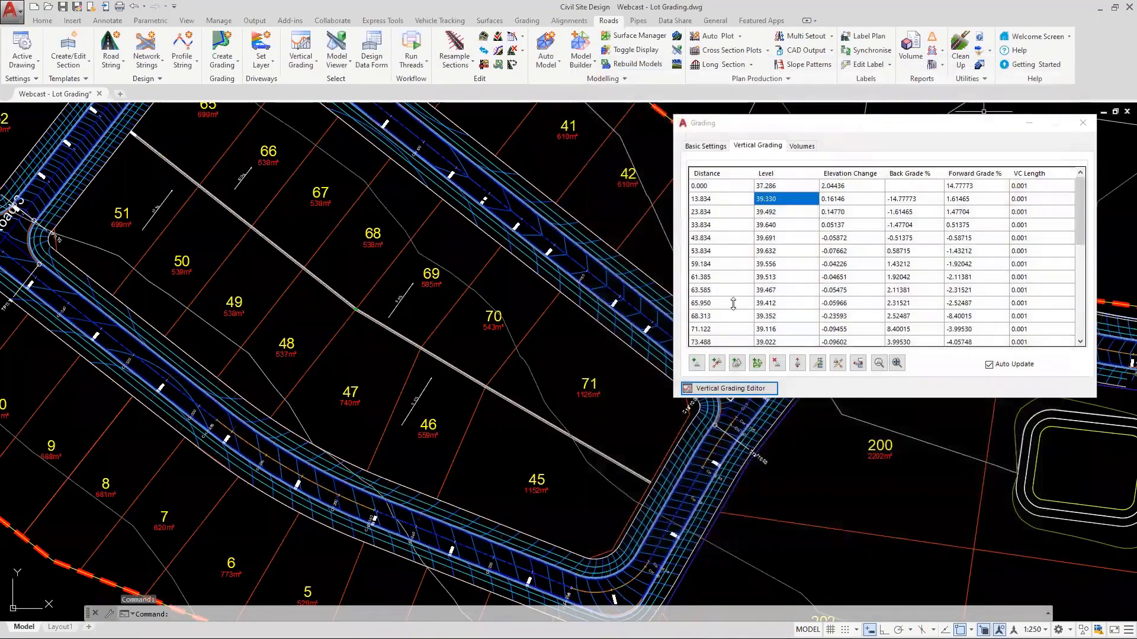
Step: Close the Top of Wall grading settings and start a new grading from the wall polyline on the side of lots 65 and 66
{"action": "left_click", "coordinate": [1083, 124]}
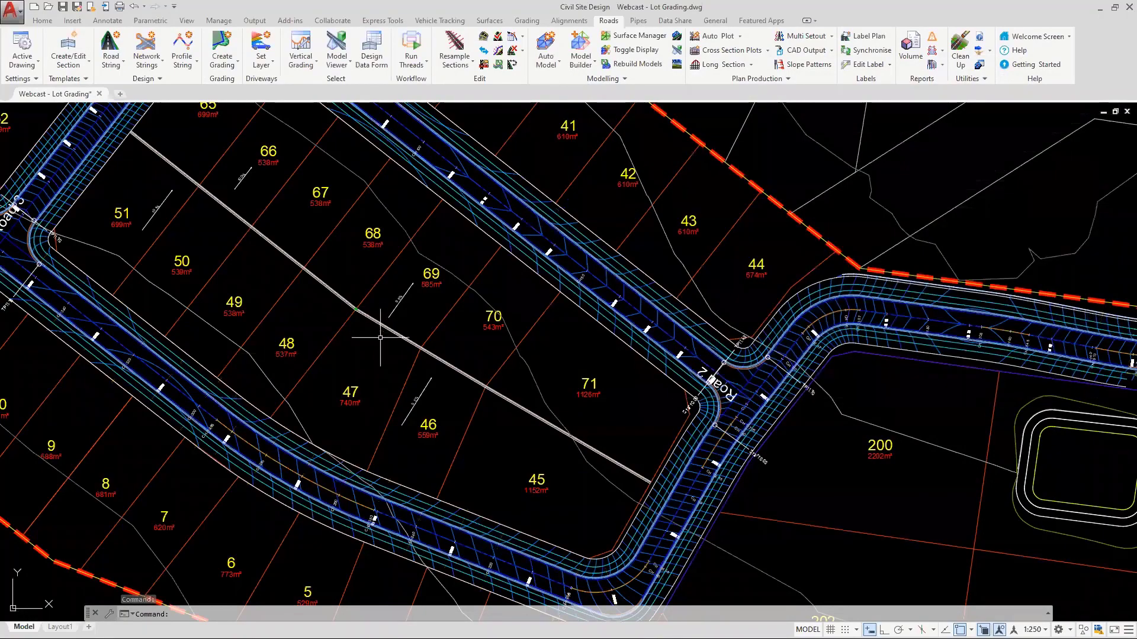
{"action": "middle_click_drag", "start_coordinate": [332, 267], "coordinate": [381, 304]}
{"action": "scroll", "coordinate": [246, 173], "scroll_direction": "up", "scroll_amount": 2}
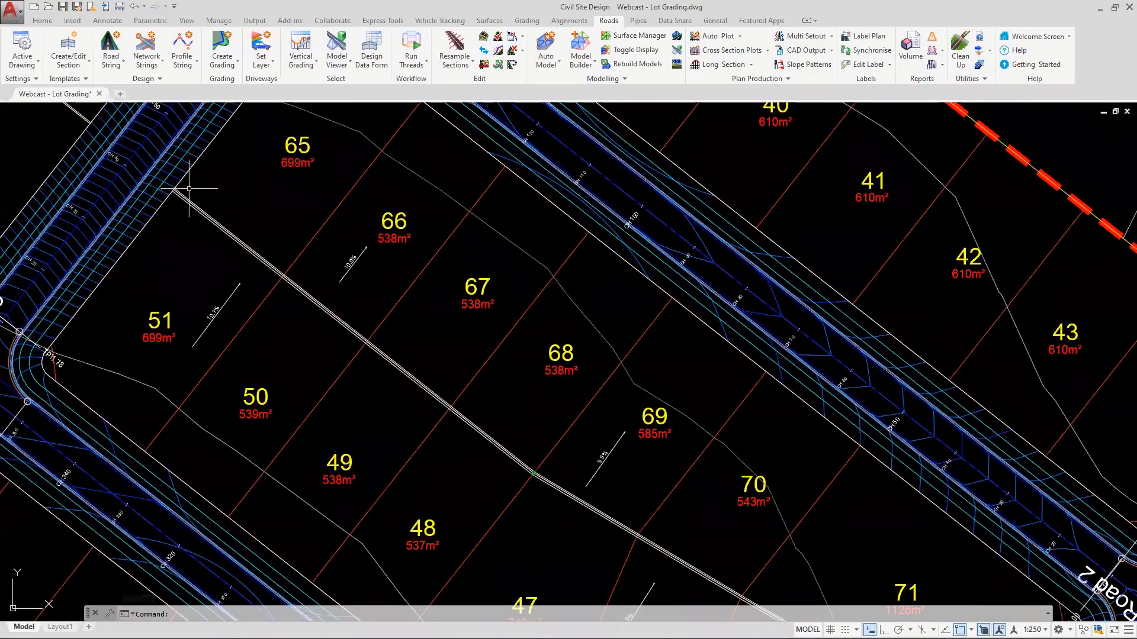
{"action": "scroll", "coordinate": [187, 186], "scroll_direction": "up", "scroll_amount": 2}
{"action": "left_click", "coordinate": [222, 46]}
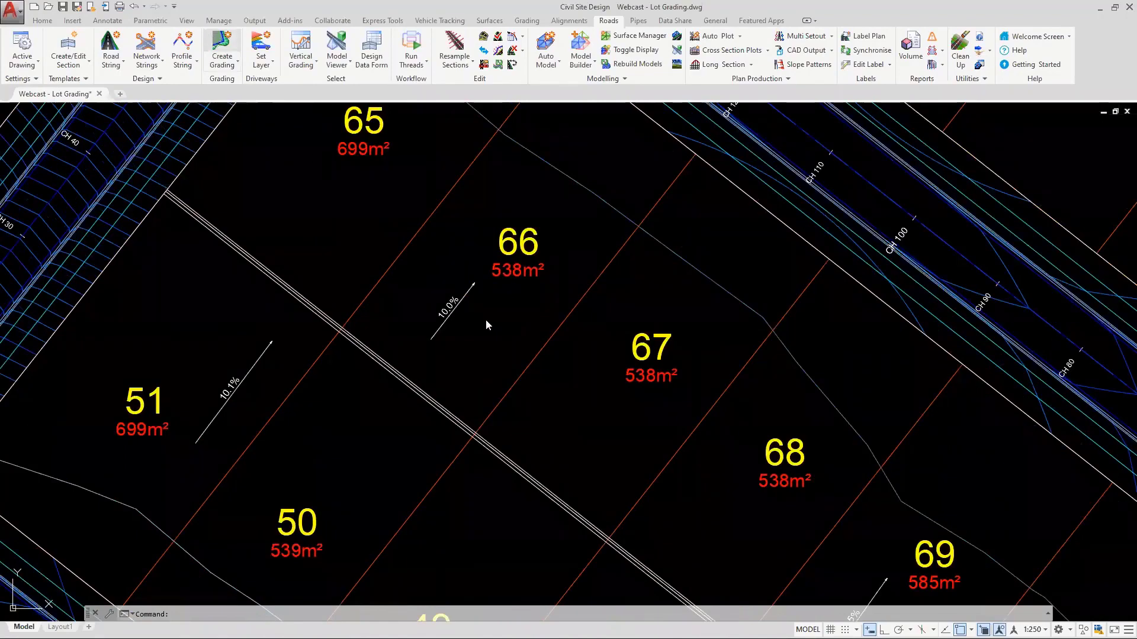
{"action": "scroll", "coordinate": [169, 192], "scroll_direction": "up", "scroll_amount": 2}
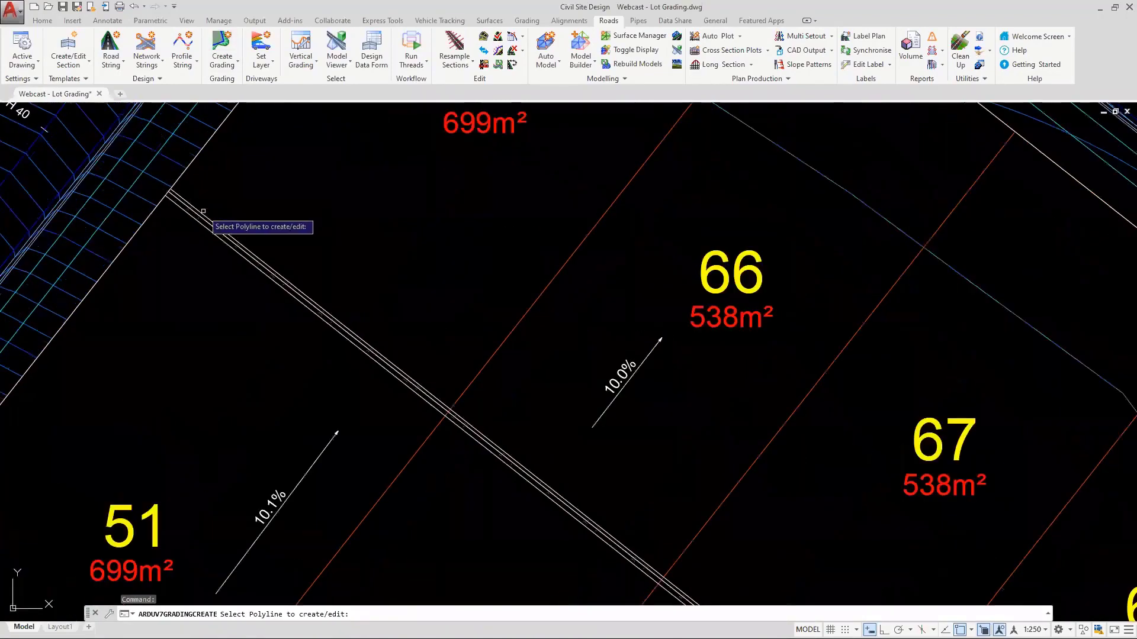
{"action": "left_click", "coordinate": [195, 210]}
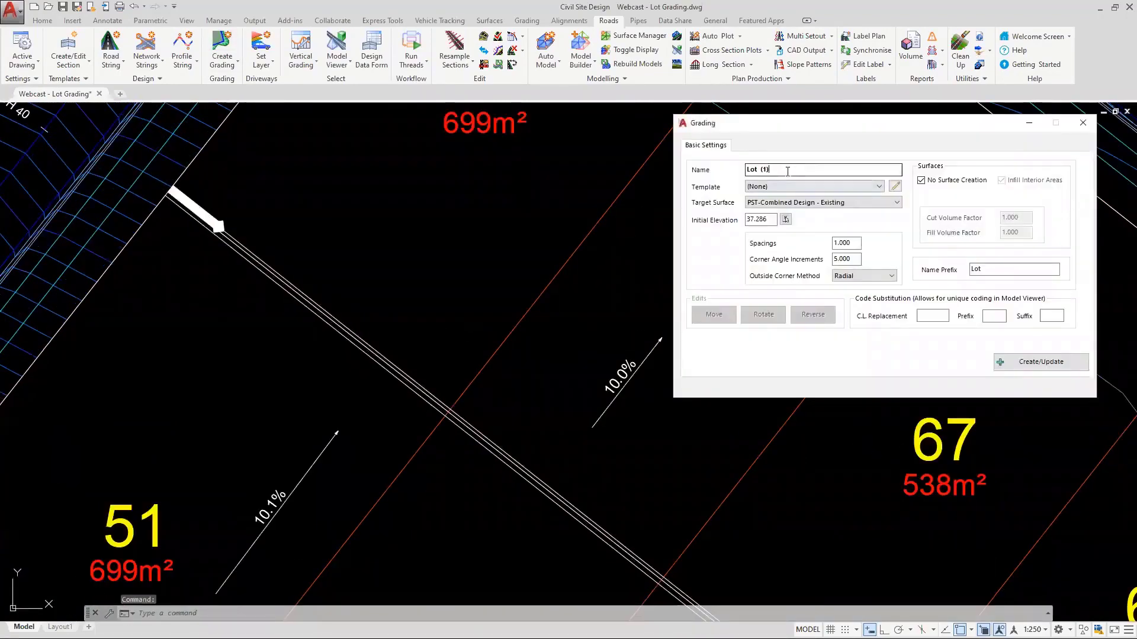
Step: Name the new grading string Bottom of Wall and assign it the Wall - Bottom template
{"action": "type", "text": "Top"}
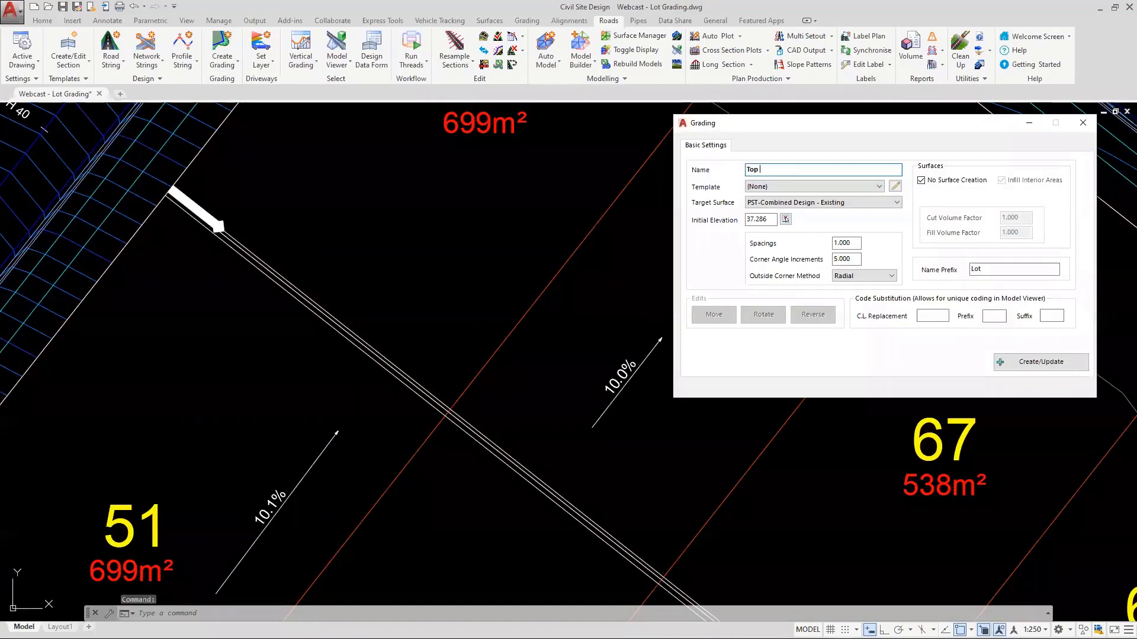
{"action": "key", "text": "BackSpace"}
{"action": "key", "text": "BackSpace"}
{"action": "key", "text": "BackSpace"}
{"action": "key", "text": "BackSpace"}
{"action": "type", "text": "Bottom of Wal"}
{"action": "left_click", "coordinate": [785, 188]}
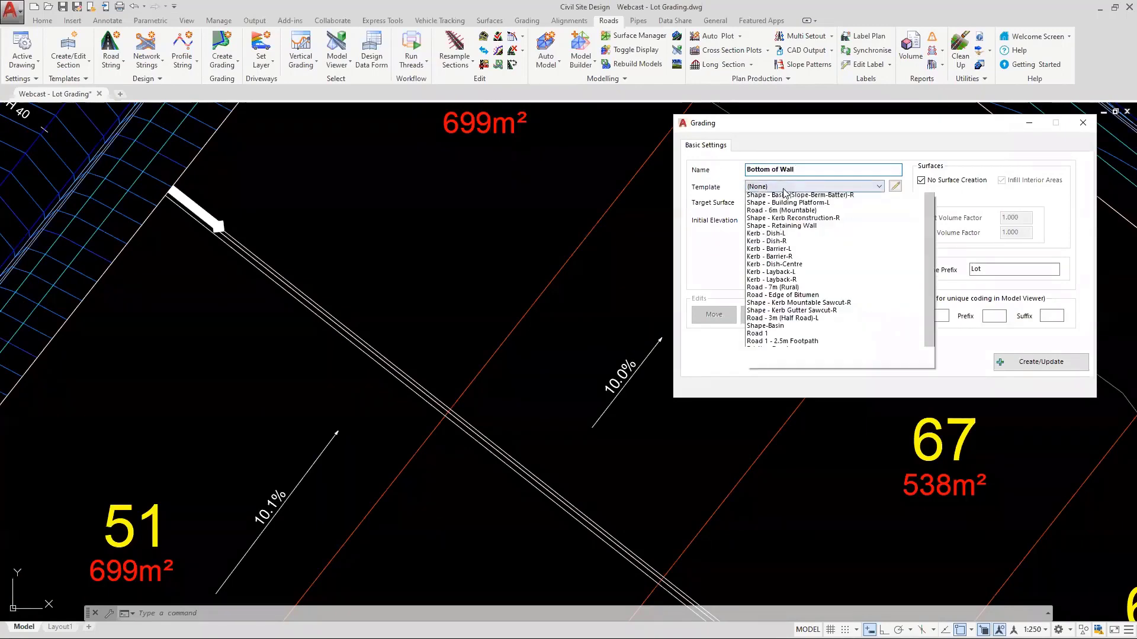
{"action": "left_click", "coordinate": [776, 421]}
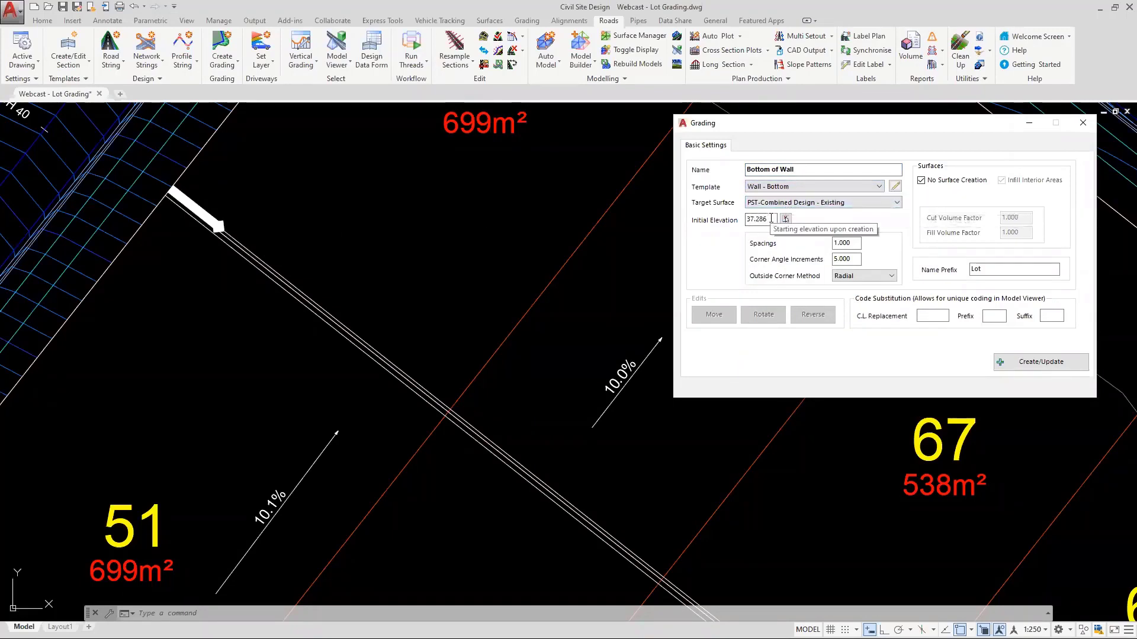
Step: Set the spacings to 5 and the C.L. replacement code to bw, and create the Bottom of Wall string
{"action": "key", "text": "Tab"}
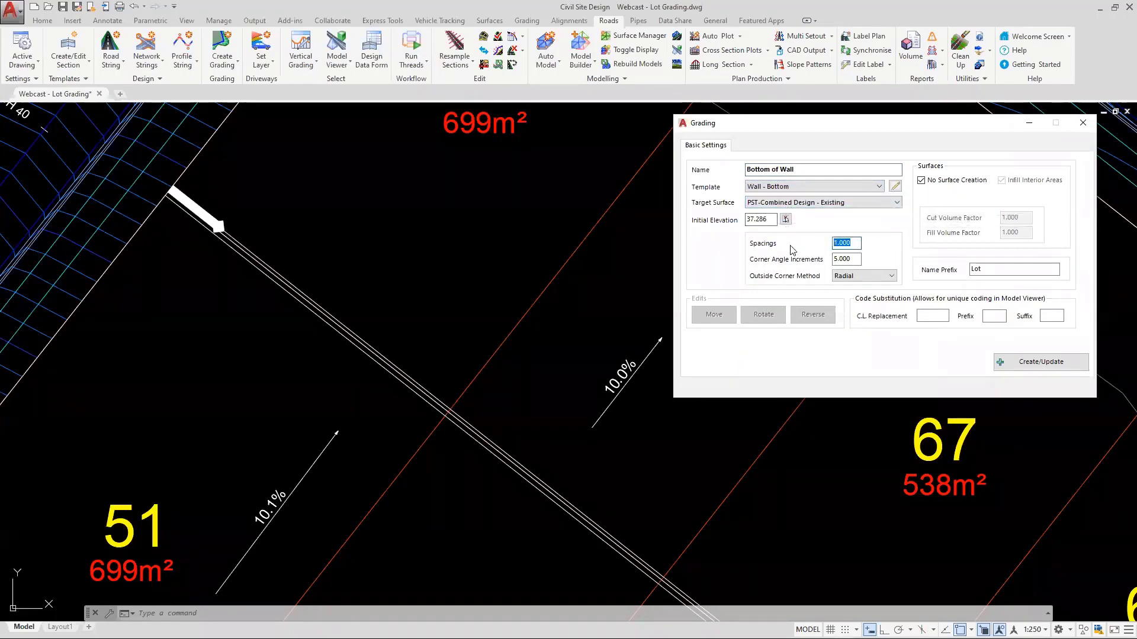
{"action": "type", "text": "5"}
{"action": "left_click", "coordinate": [930, 316]}
{"action": "left_click", "coordinate": [1033, 363]}
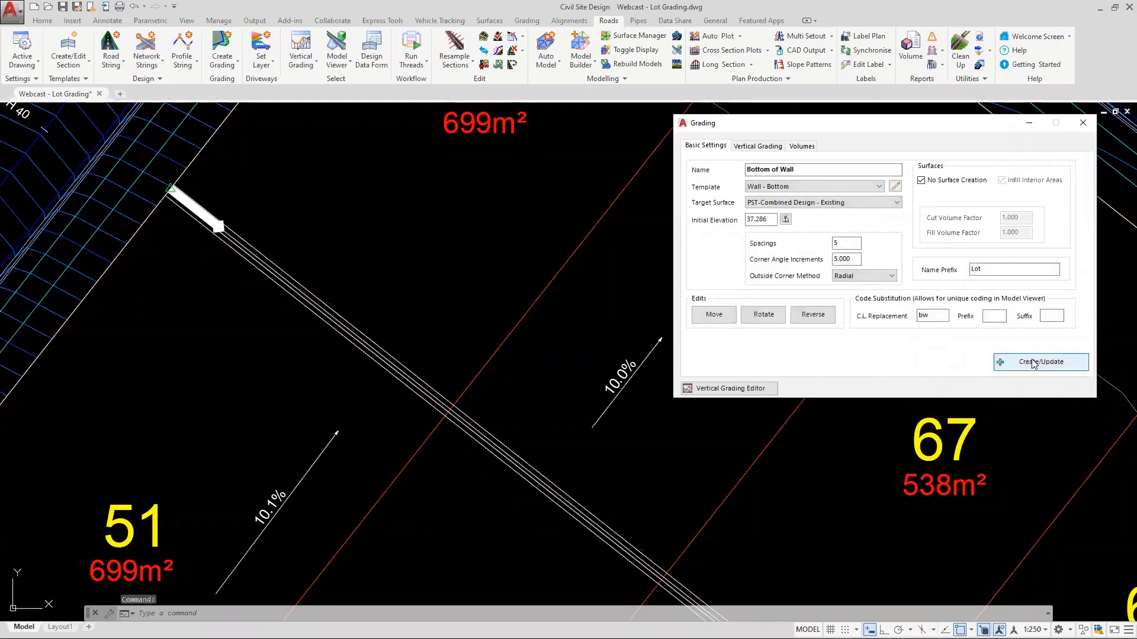
Step: Bring up the Bottom of Wall string's vertical profile, close the Grading dialog and enlarge the profile window
{"action": "left_click", "coordinate": [754, 390]}
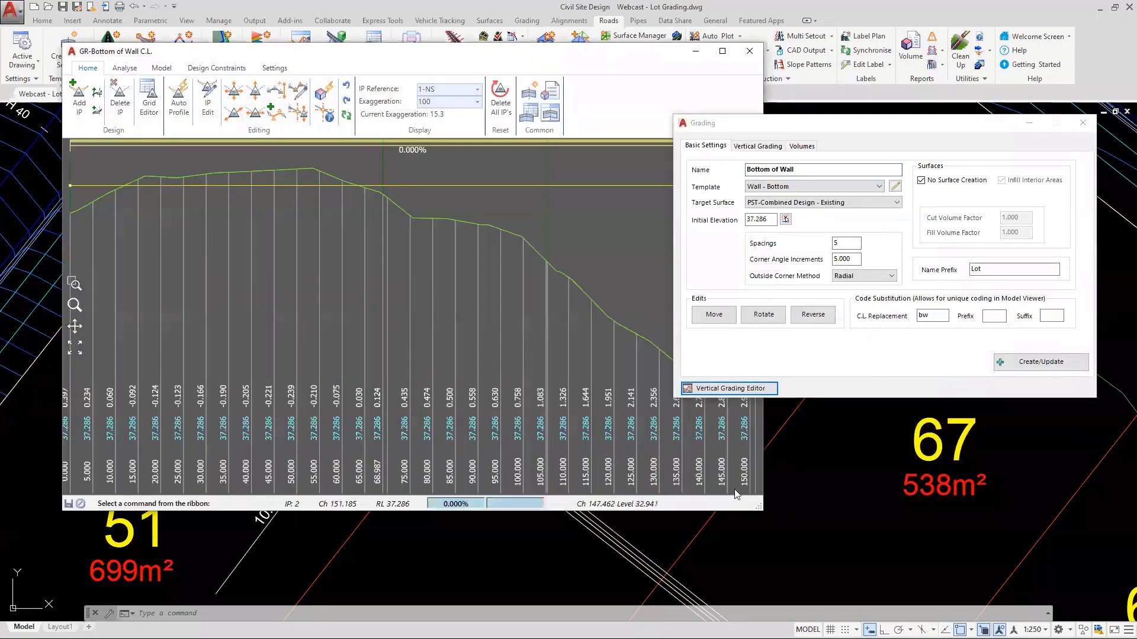
{"action": "left_click_drag", "start_coordinate": [812, 560], "coordinate": [818, 564]}
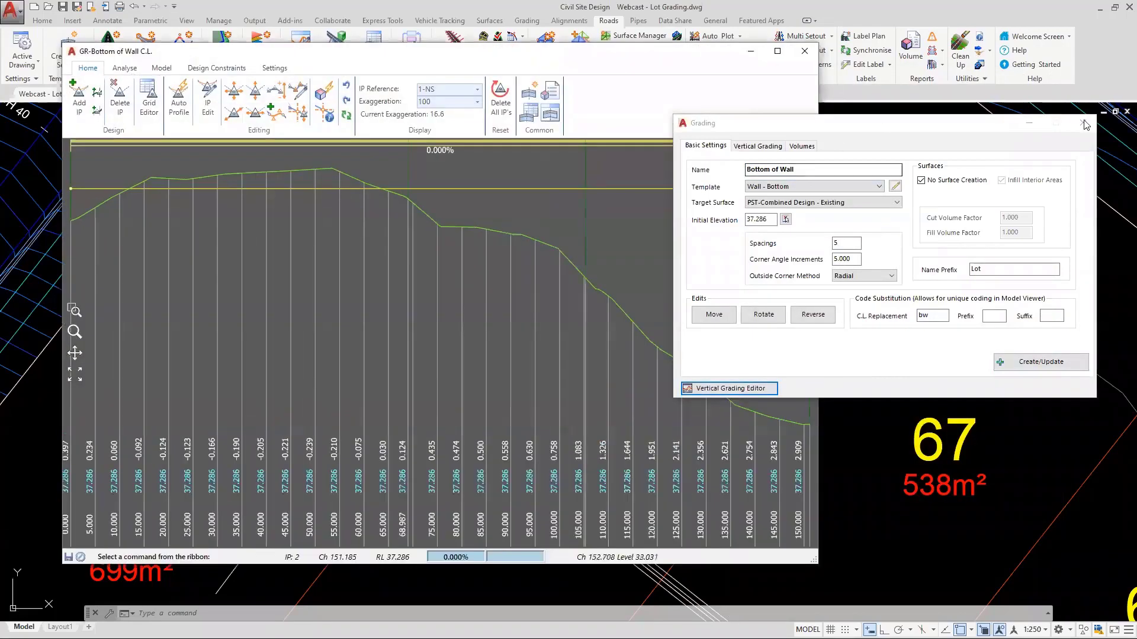
{"action": "left_click", "coordinate": [1082, 122]}
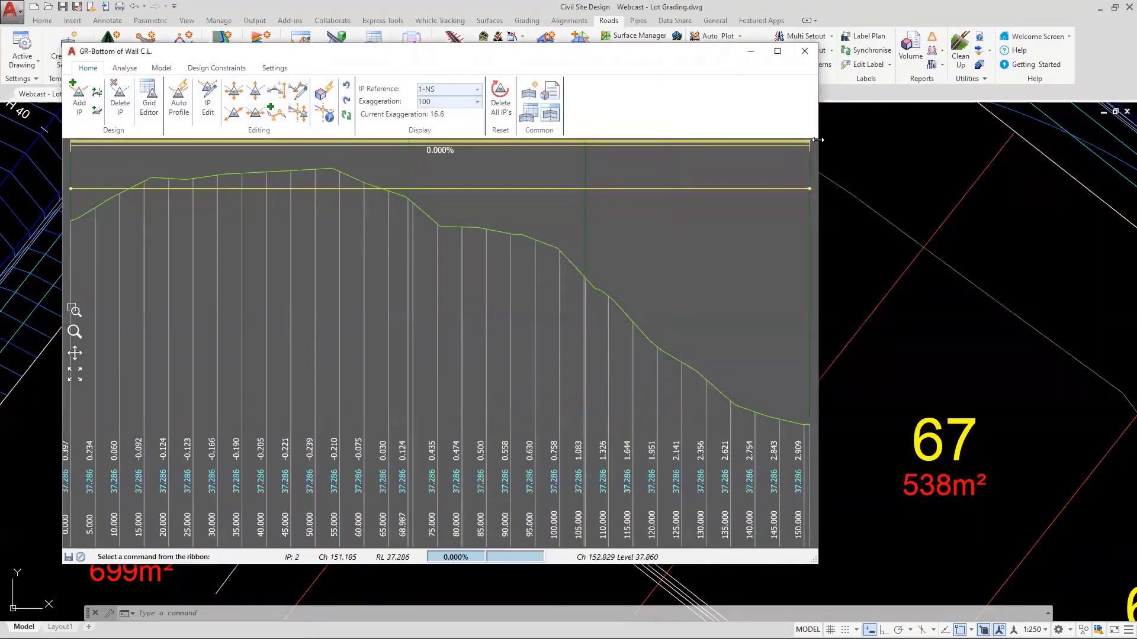
{"action": "left_click_drag", "start_coordinate": [818, 139], "coordinate": [967, 140]}
{"action": "left_click_drag", "start_coordinate": [165, 52], "coordinate": [206, 87]}
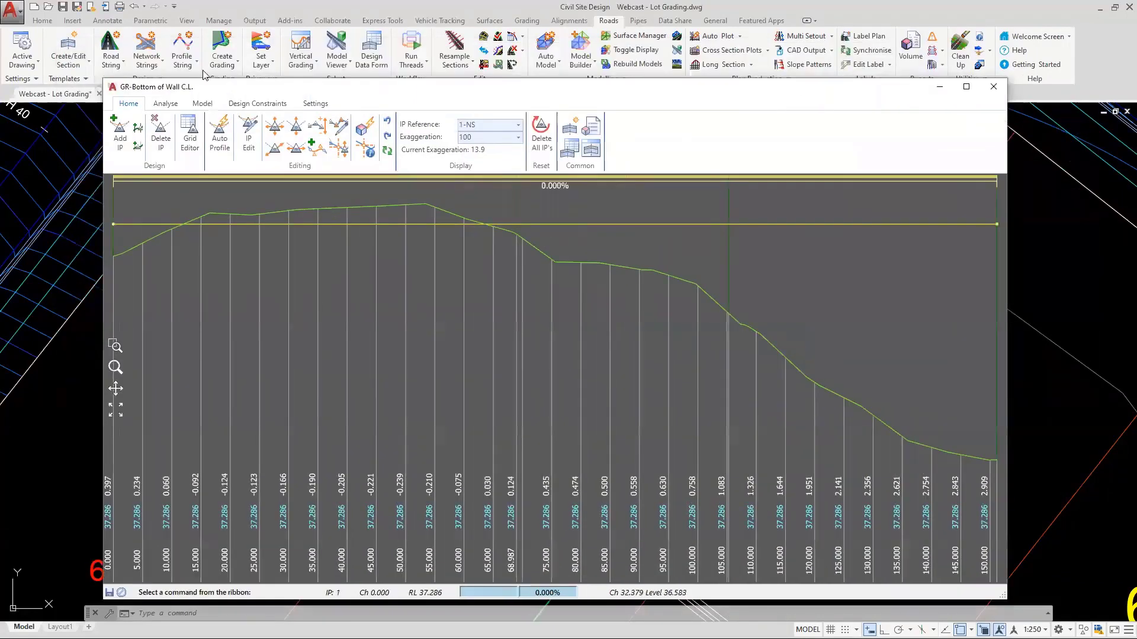
Step: Add a Project Design (Code) design constraint named Bottom of wall +5% to the Bottom of Wall profile
{"action": "left_click", "coordinate": [244, 104]}
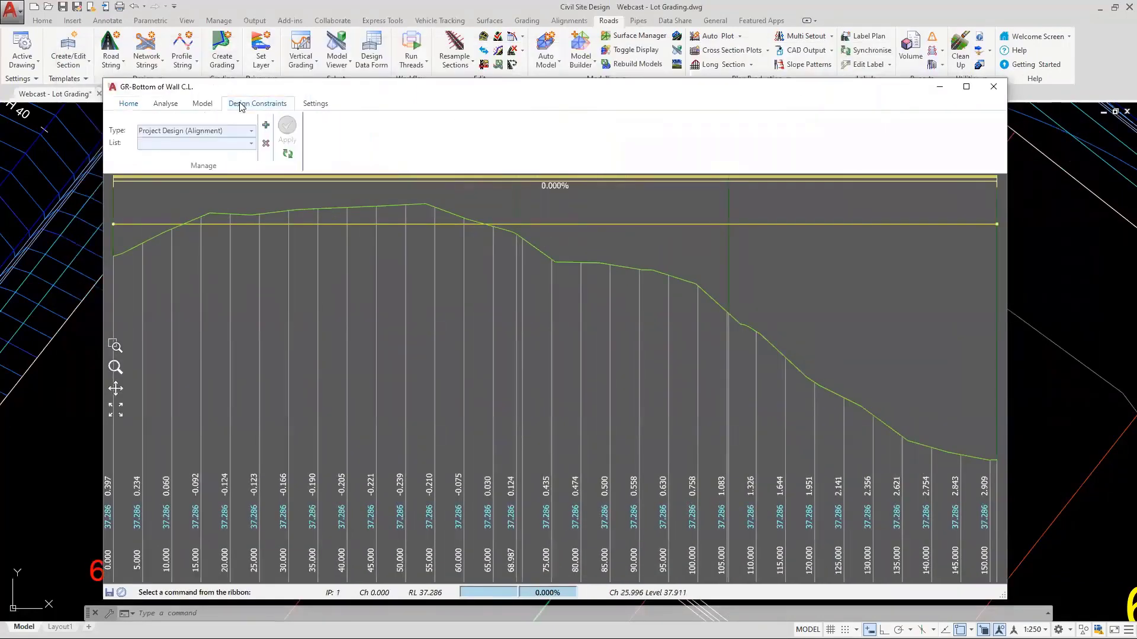
{"action": "left_click", "coordinate": [251, 133]}
{"action": "left_click", "coordinate": [199, 157]}
{"action": "left_click", "coordinate": [264, 127]}
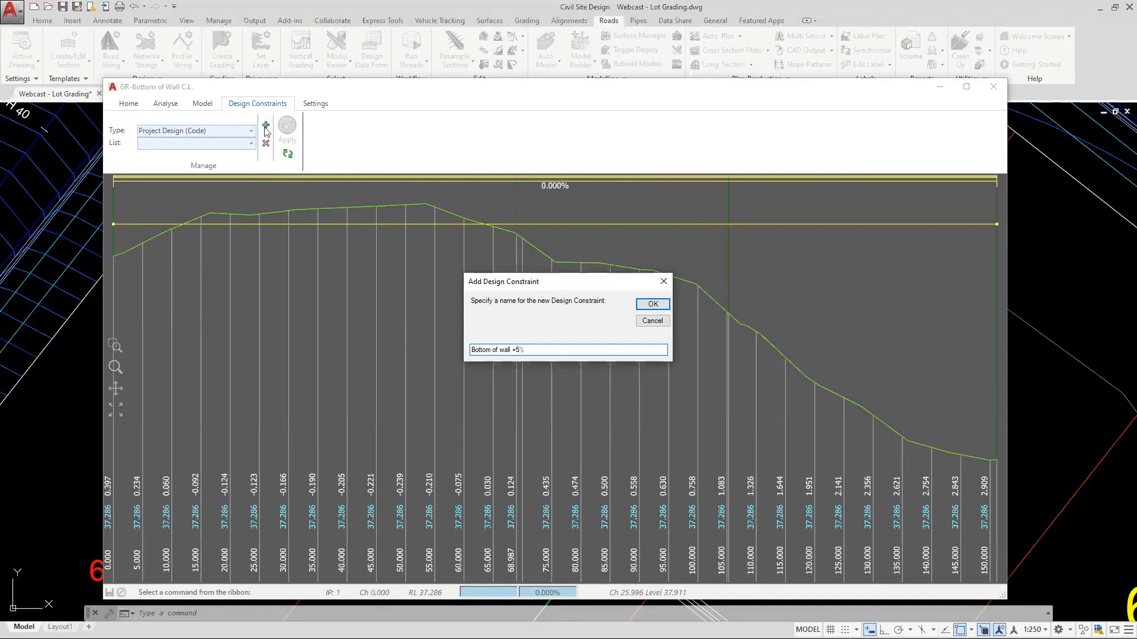
{"action": "left_click", "coordinate": [649, 305]}
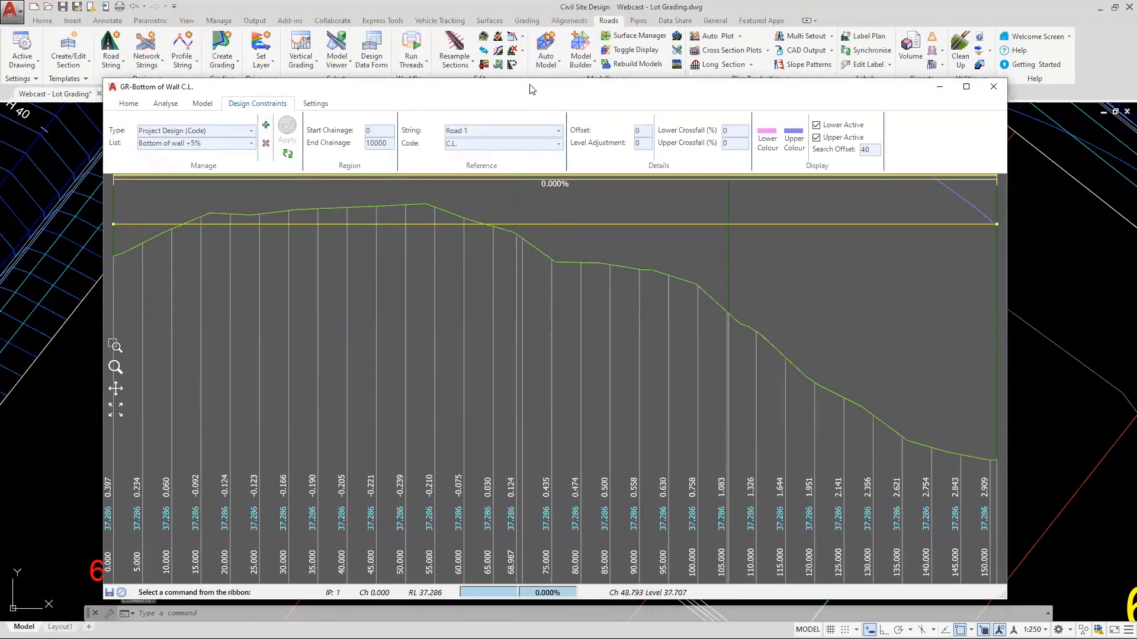
Step: Uncover the plan to examine the road boundary fronting lots 66 to 69, and bring the profile window back
{"action": "left_click_drag", "start_coordinate": [531, 94], "coordinate": [232, 115]}
{"action": "scroll", "coordinate": [805, 331], "scroll_direction": "down", "scroll_amount": 3}
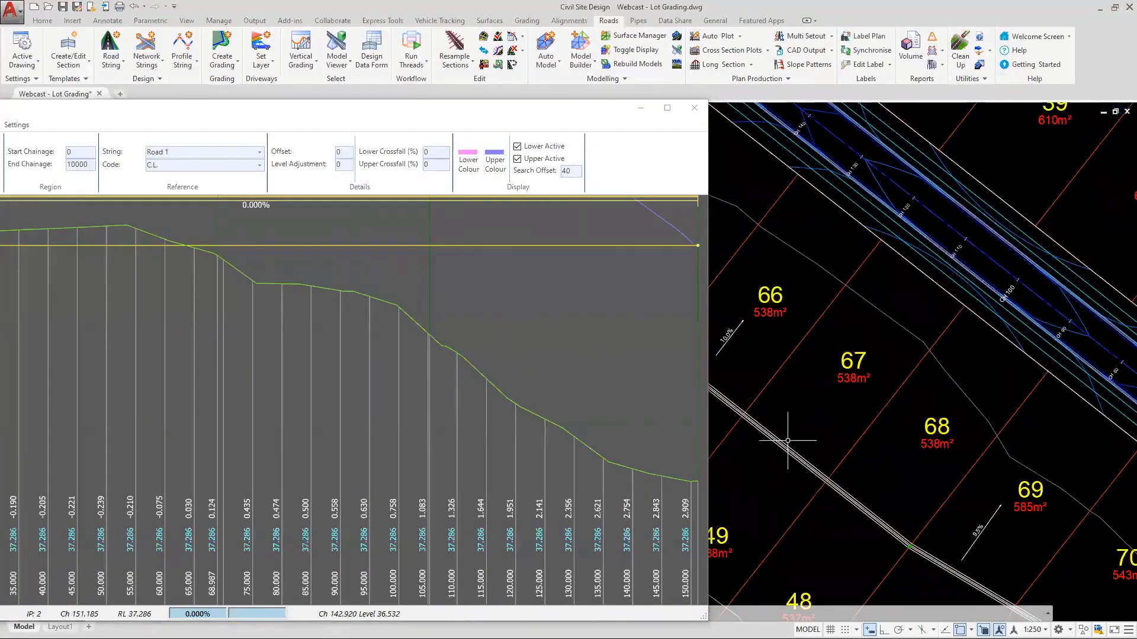
{"action": "mouse_move", "coordinate": [913, 265]}
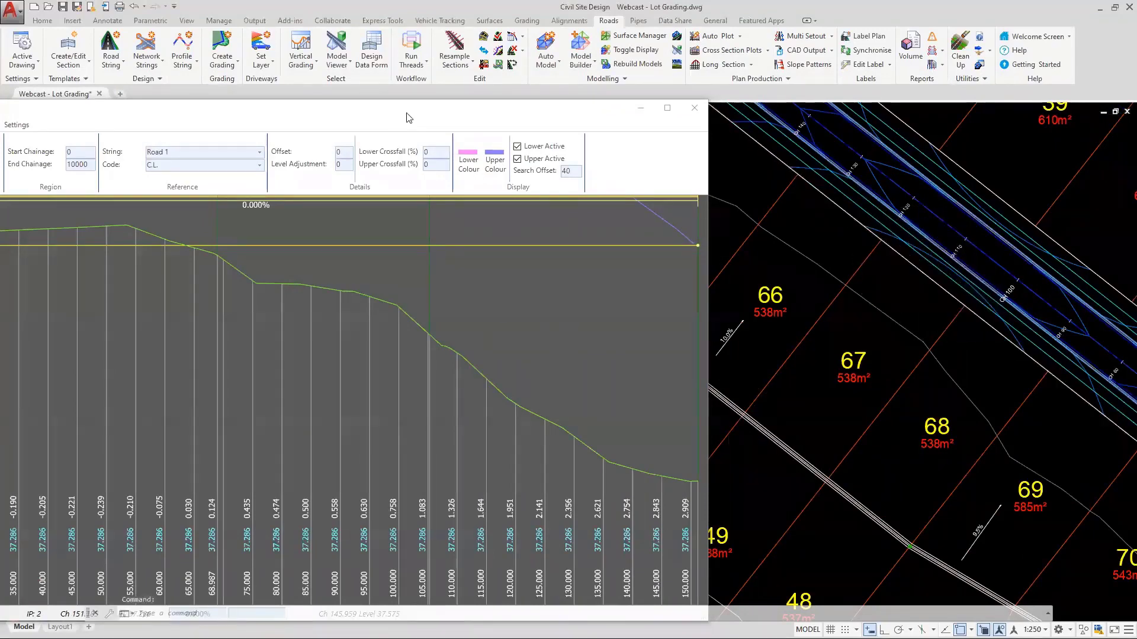
{"action": "left_click_drag", "start_coordinate": [407, 117], "coordinate": [755, 101]}
Step: Set the vertical exaggeration of the Bottom of Wall profile to 2.0
{"action": "left_click", "coordinate": [178, 107]}
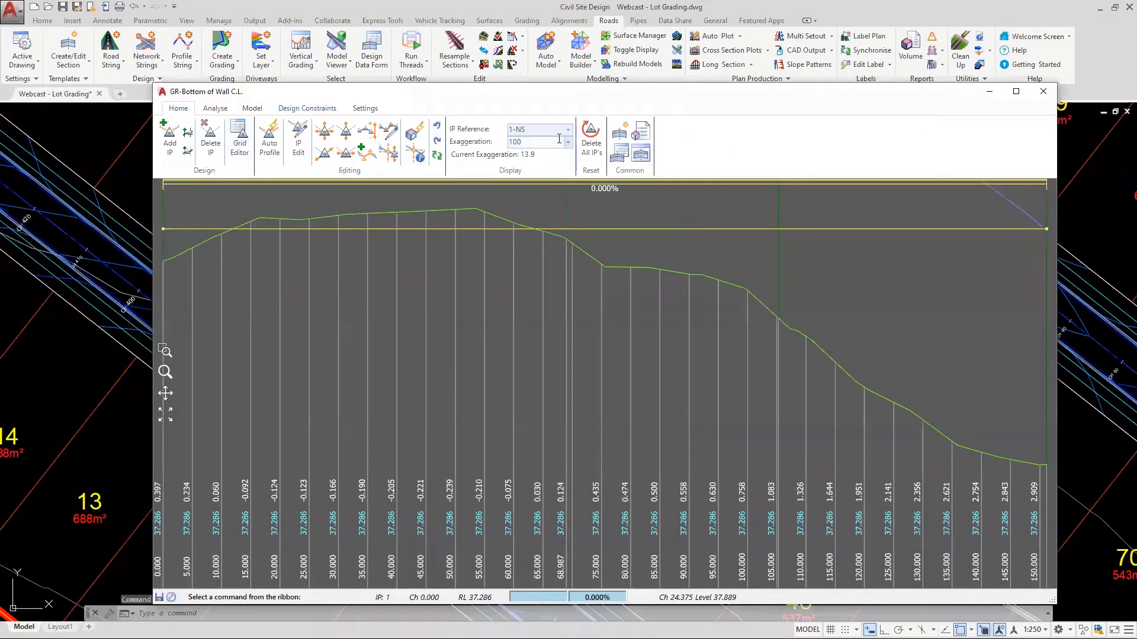
{"action": "left_click", "coordinate": [568, 144]}
{"action": "left_click", "coordinate": [539, 181]}
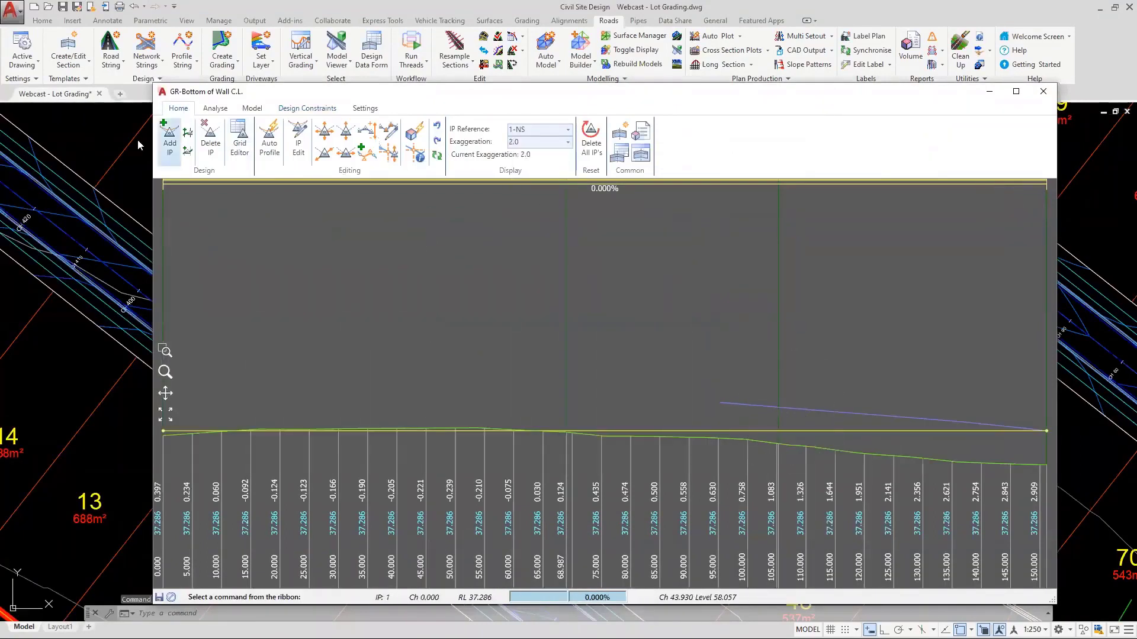
Step: Reference the Bottom of wall +5% constraint to string Road 2 with code LBDY and apply it
{"action": "left_click", "coordinate": [308, 108]}
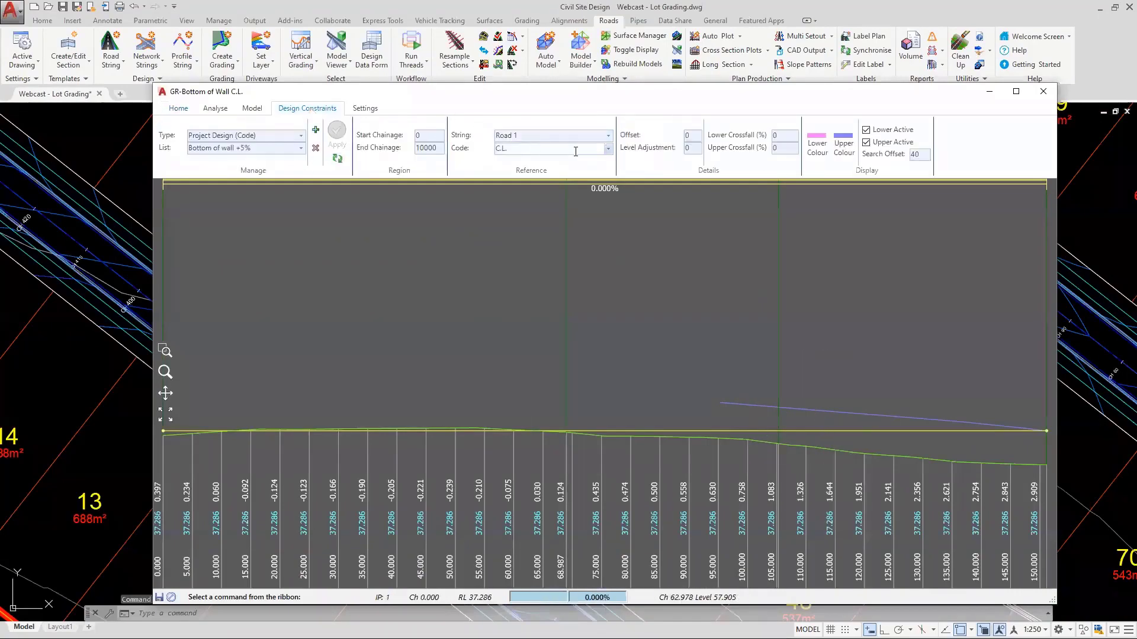
{"action": "left_click", "coordinate": [608, 136]}
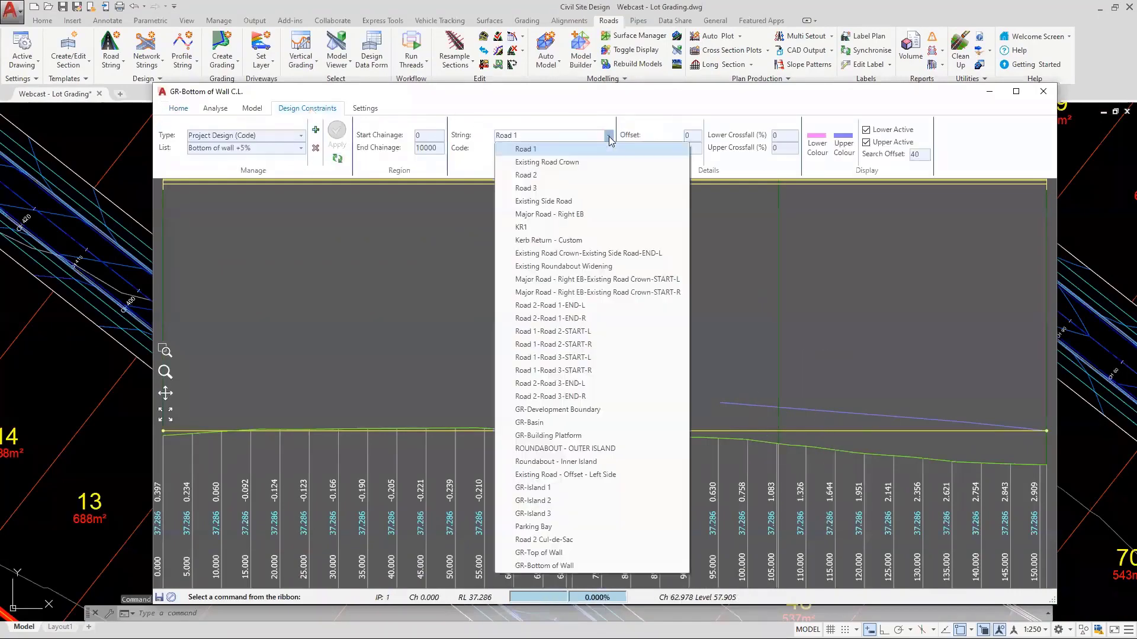
{"action": "left_click", "coordinate": [541, 174]}
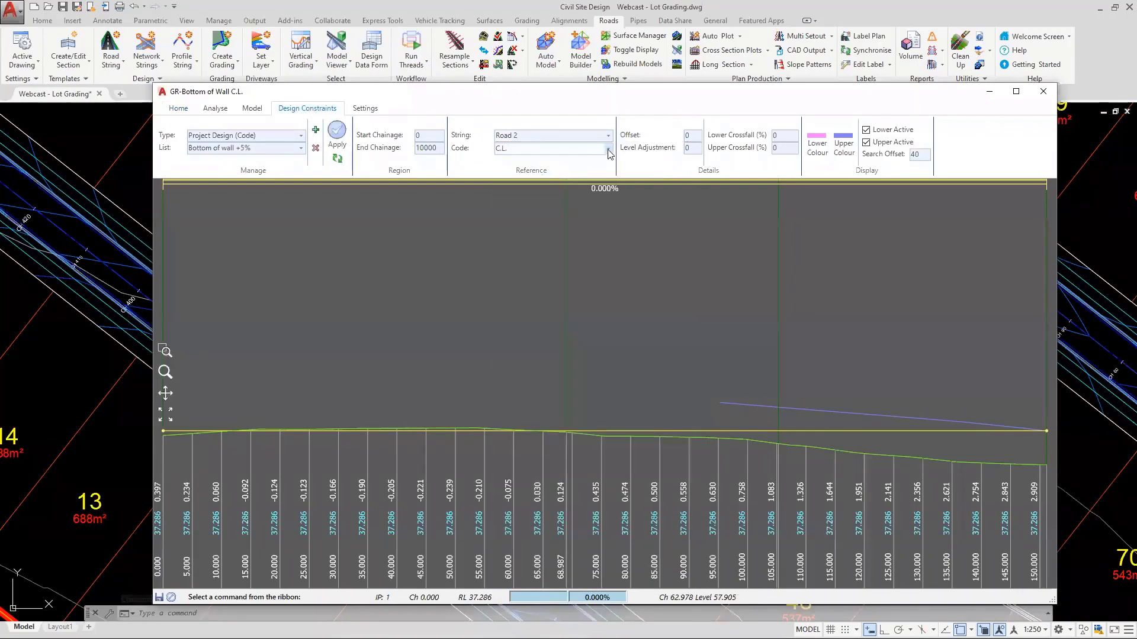
{"action": "left_click", "coordinate": [608, 149]}
{"action": "left_click", "coordinate": [527, 178]}
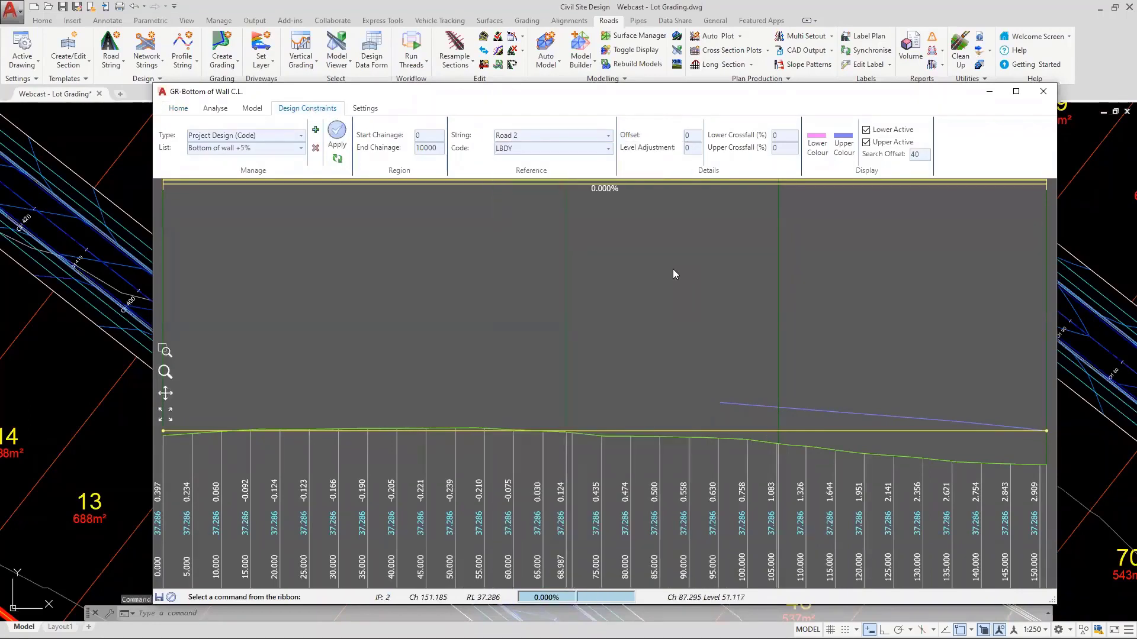
{"action": "left_click", "coordinate": [337, 134]}
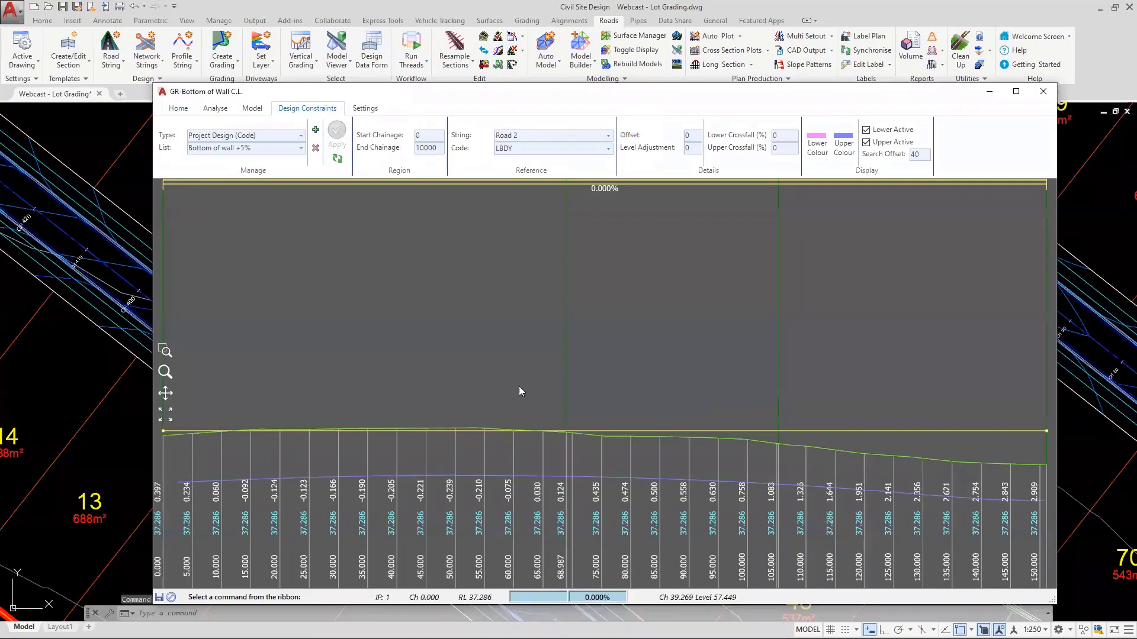
Step: Set the constraint's upper crossfall to 5% and apply it to the Bottom of Wall profile
{"action": "left_click", "coordinate": [553, 475]}
{"action": "left_click", "coordinate": [554, 432]}
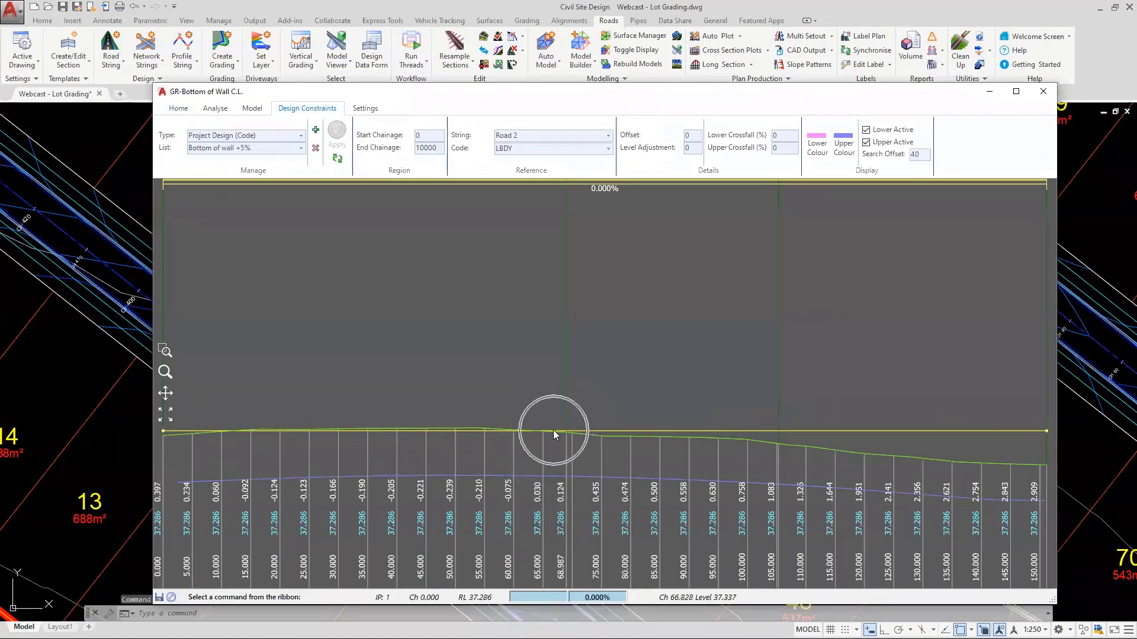
{"action": "double_click", "coordinate": [784, 149]}
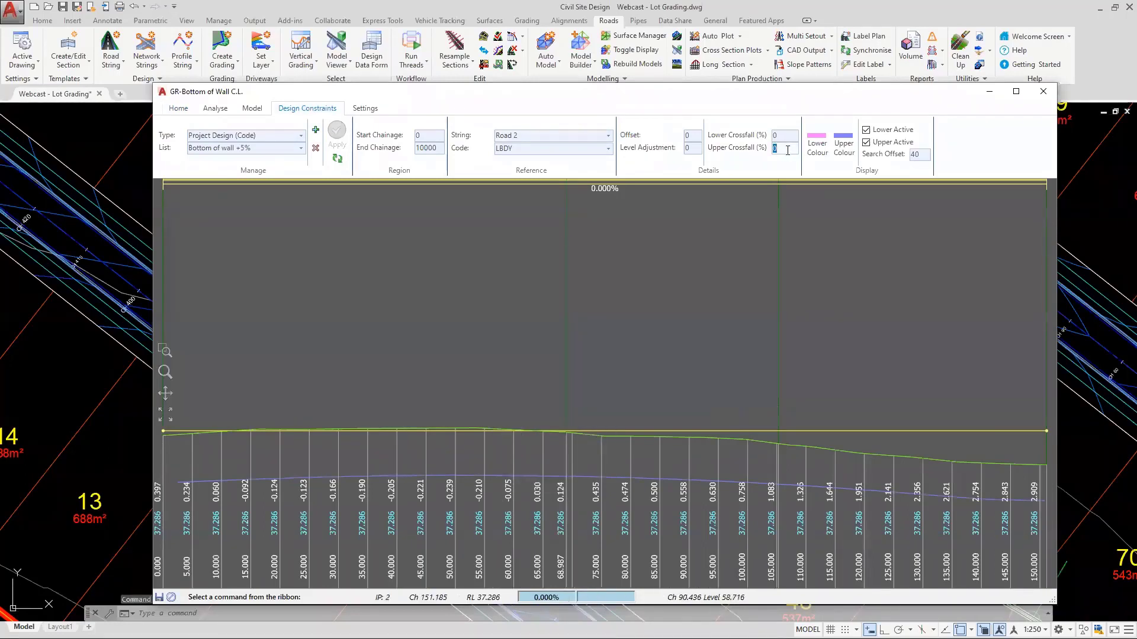
{"action": "type", "text": "5"}
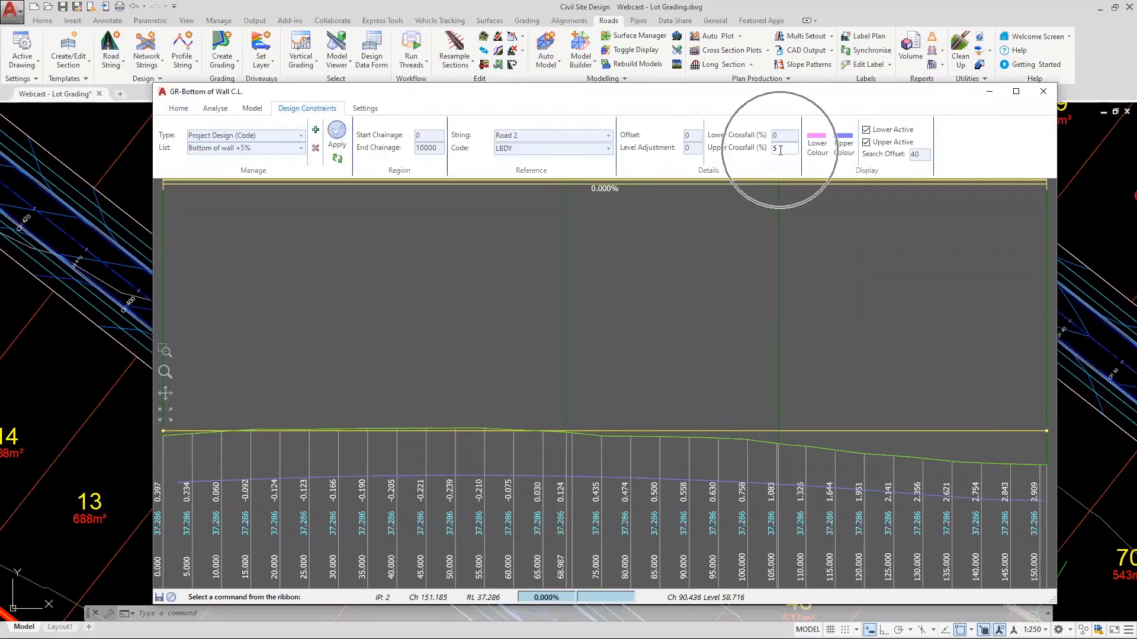
{"action": "left_click", "coordinate": [337, 134]}
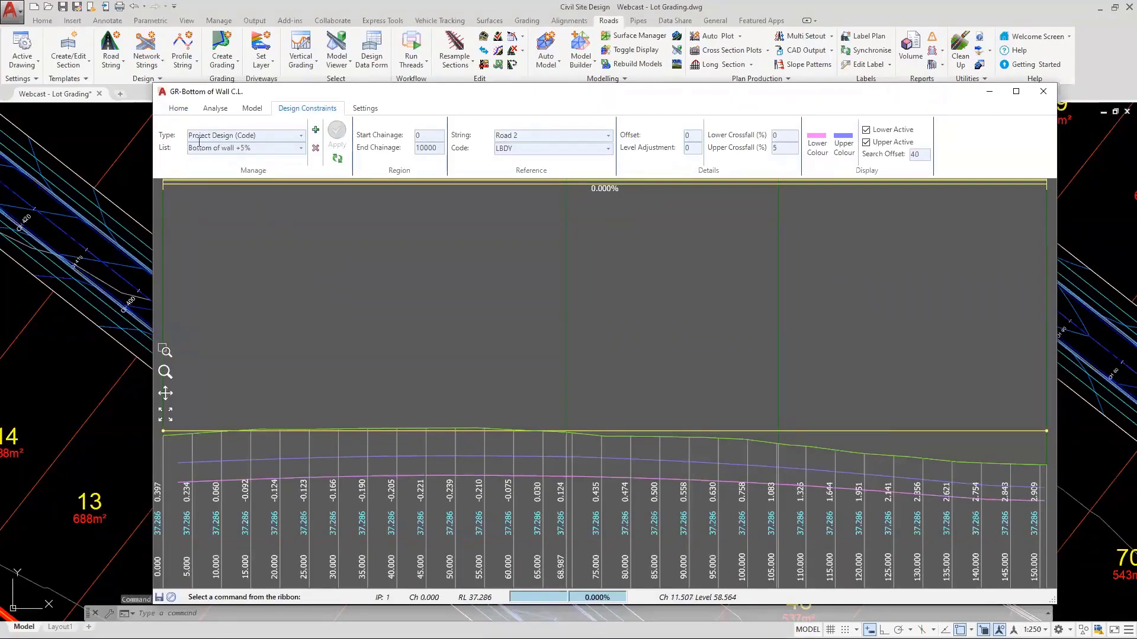
Step: Generate the Bottom of Wall levels with Auto Profile, referencing the Bottom of wall +5% constraint from chainage 5 to 145
{"action": "left_click", "coordinate": [175, 109]}
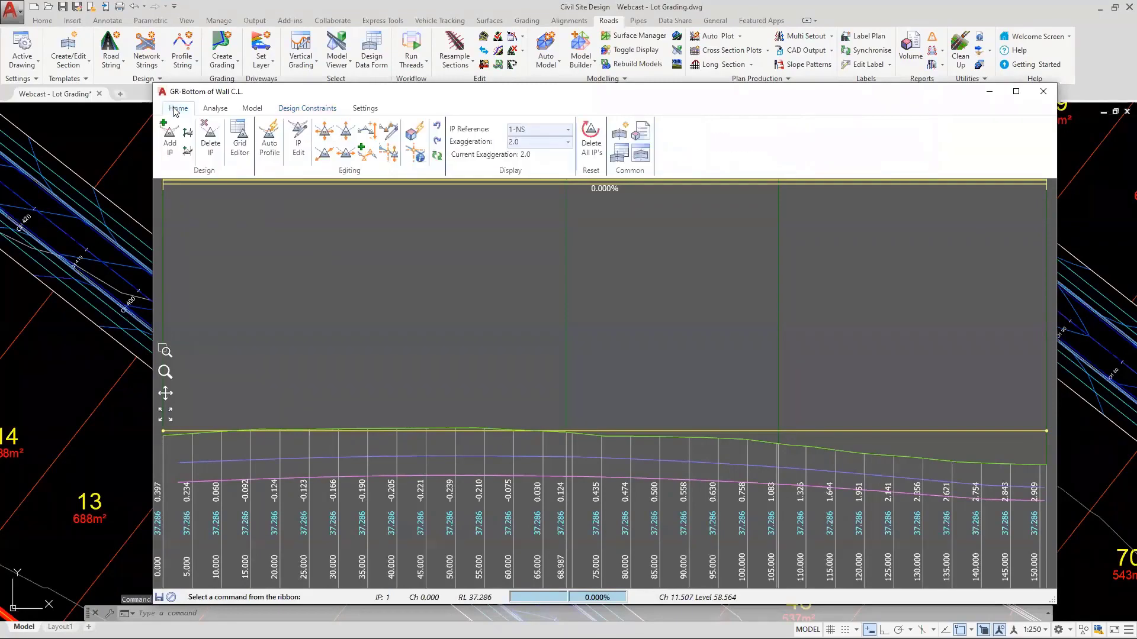
{"action": "left_click", "coordinate": [270, 141]}
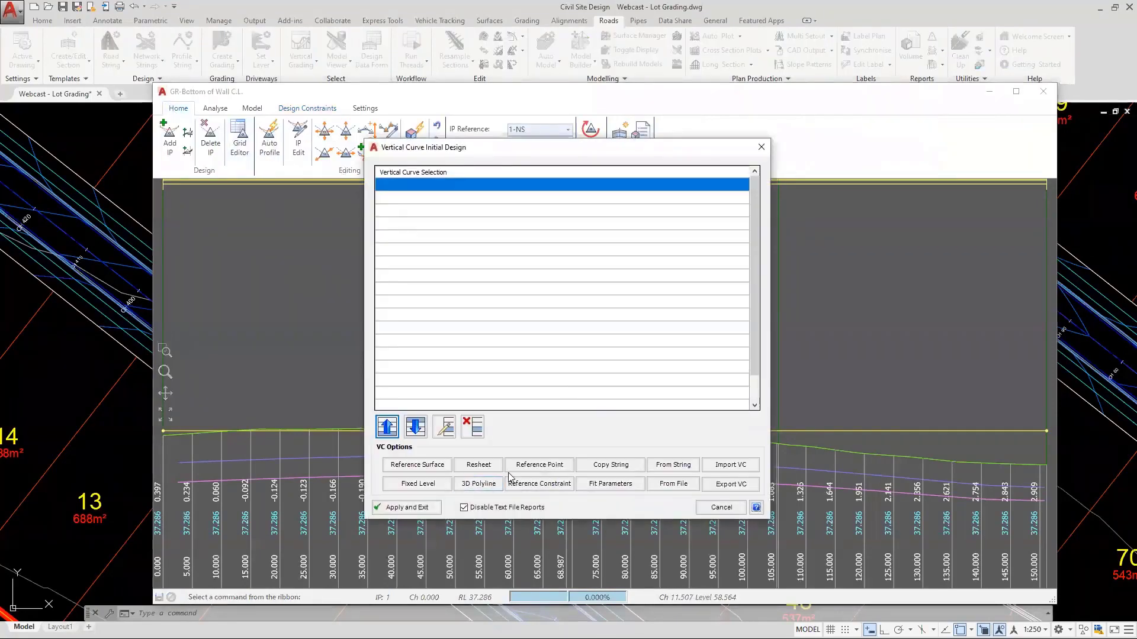
{"action": "left_click", "coordinate": [525, 484]}
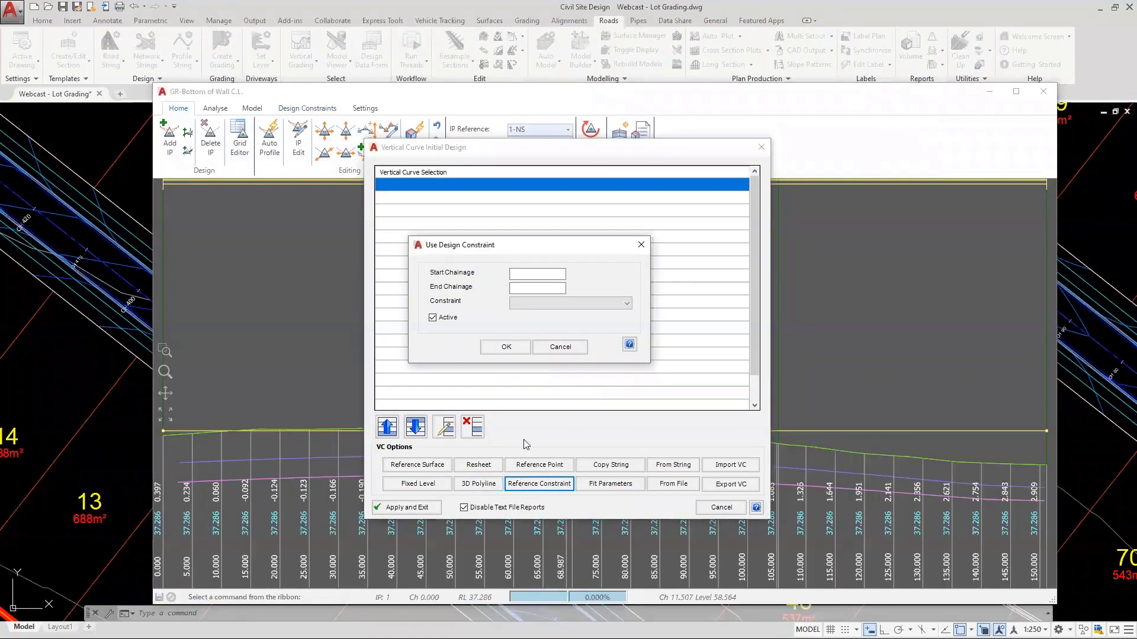
{"action": "left_click", "coordinate": [526, 273]}
{"action": "type", "text": "5"}
{"action": "left_click", "coordinate": [531, 289]}
{"action": "type", "text": "145"}
{"action": "left_click", "coordinate": [545, 303]}
{"action": "left_click", "coordinate": [560, 324]}
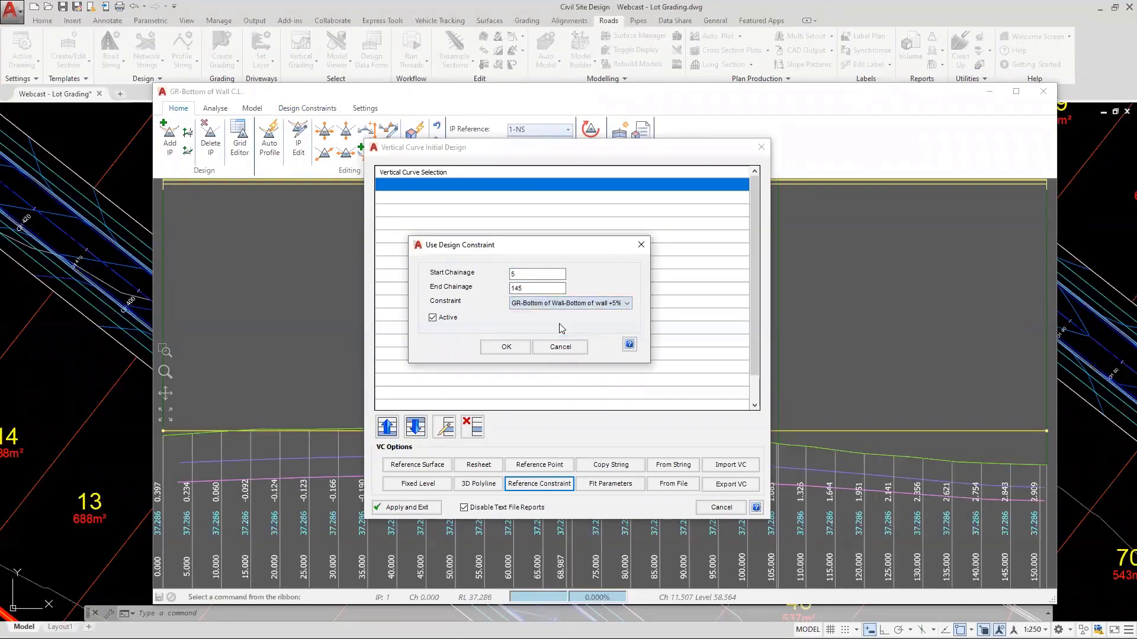
{"action": "left_click", "coordinate": [506, 347]}
{"action": "left_click", "coordinate": [416, 511]}
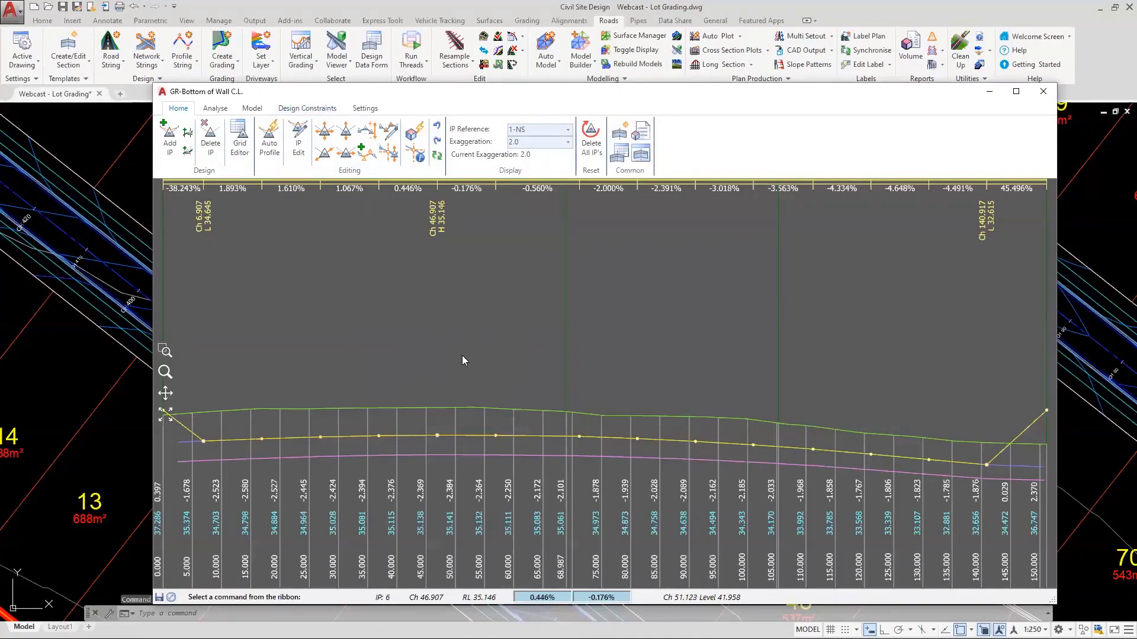
Step: Add a Show String design constraint named "TW Proj" to the Bottom of Wall profile
{"action": "left_click", "coordinate": [299, 108]}
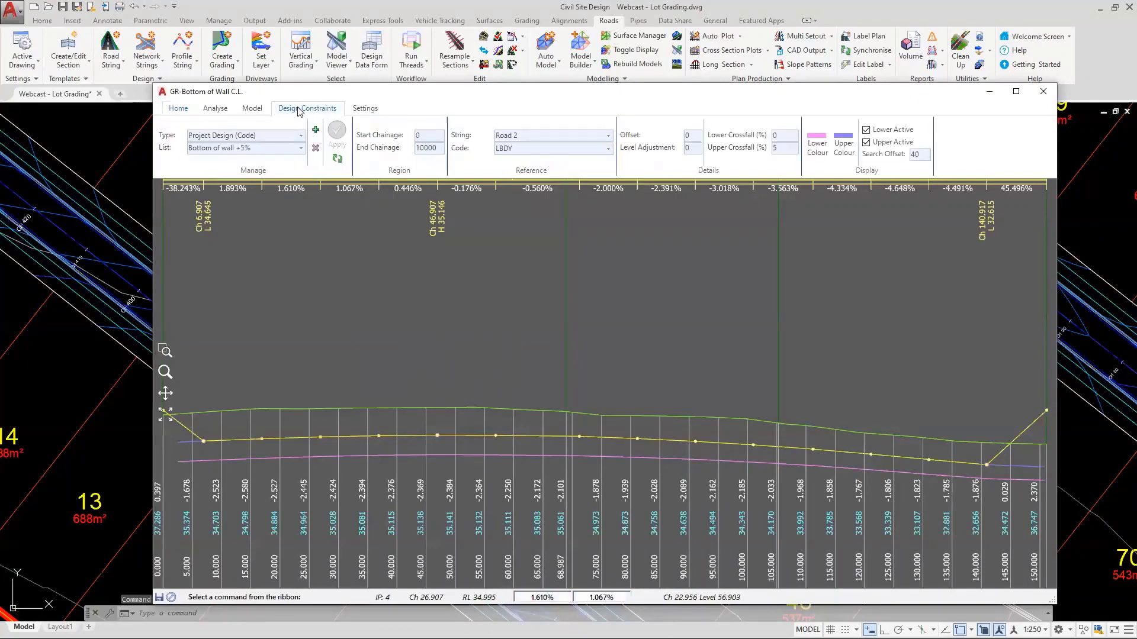
{"action": "left_click", "coordinate": [301, 136]}
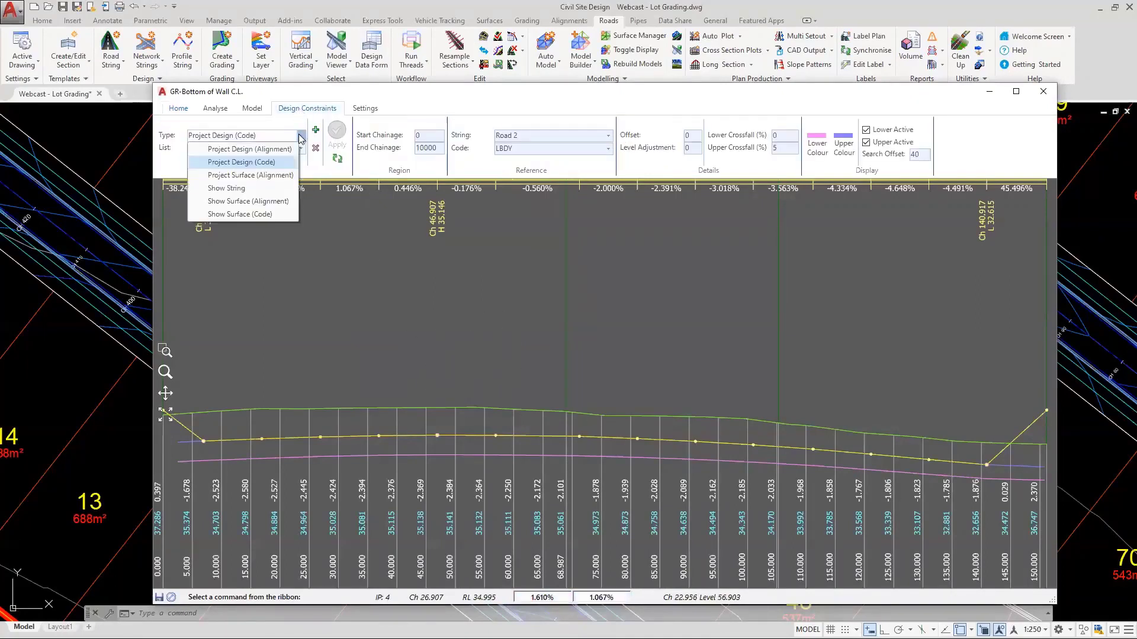
{"action": "left_click", "coordinate": [248, 189]}
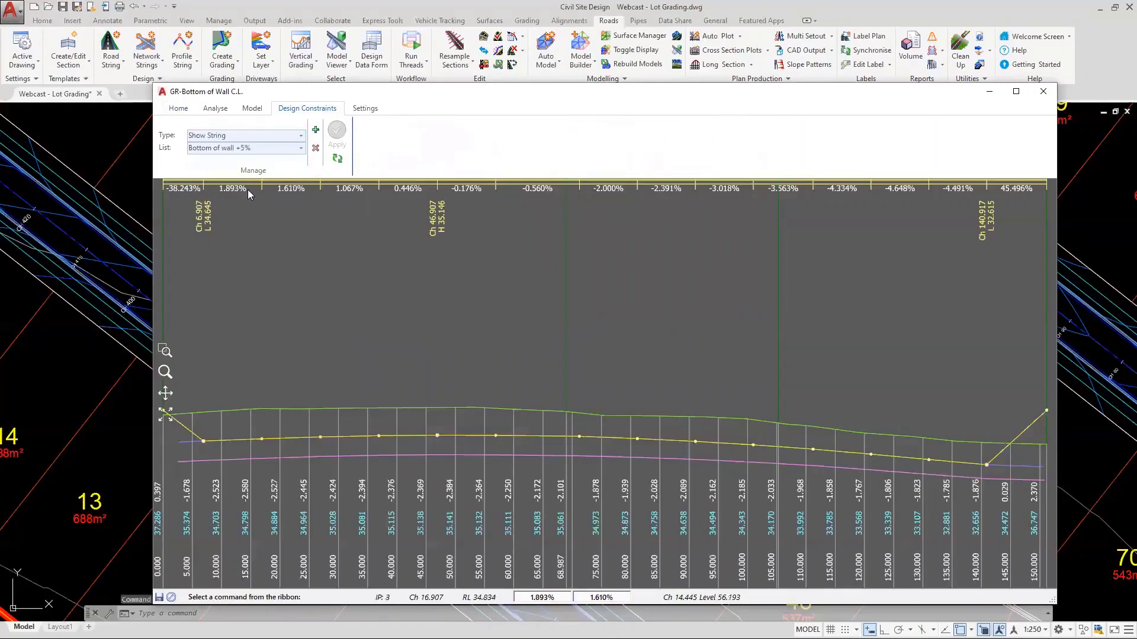
{"action": "left_click", "coordinate": [316, 130]}
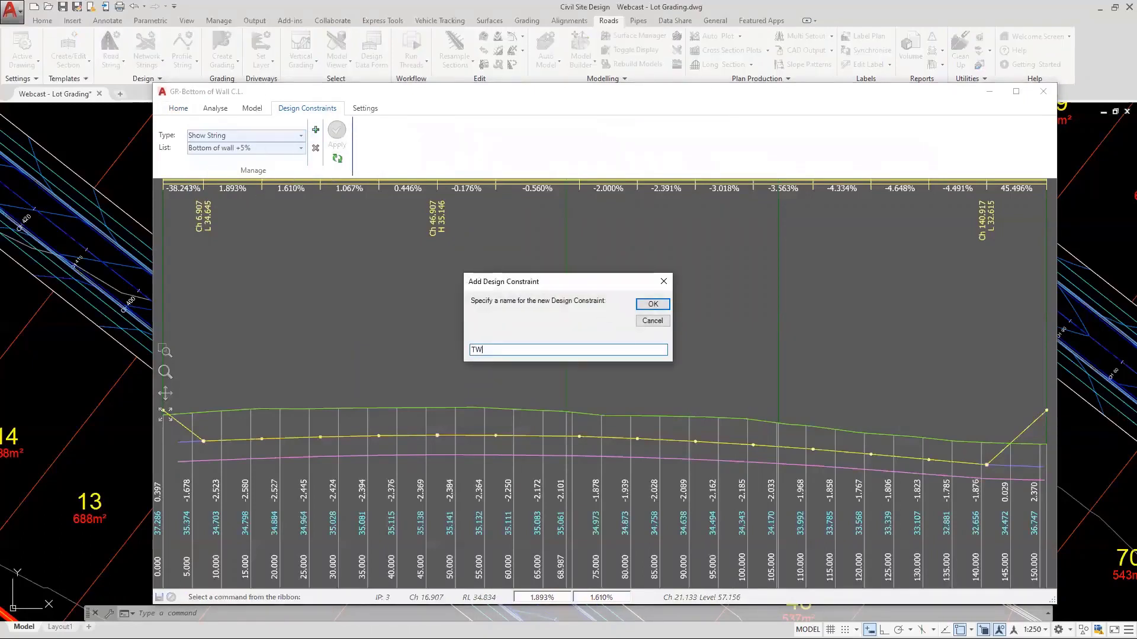
{"action": "type", "text": "TW Proj"}
{"action": "left_click", "coordinate": [652, 305]}
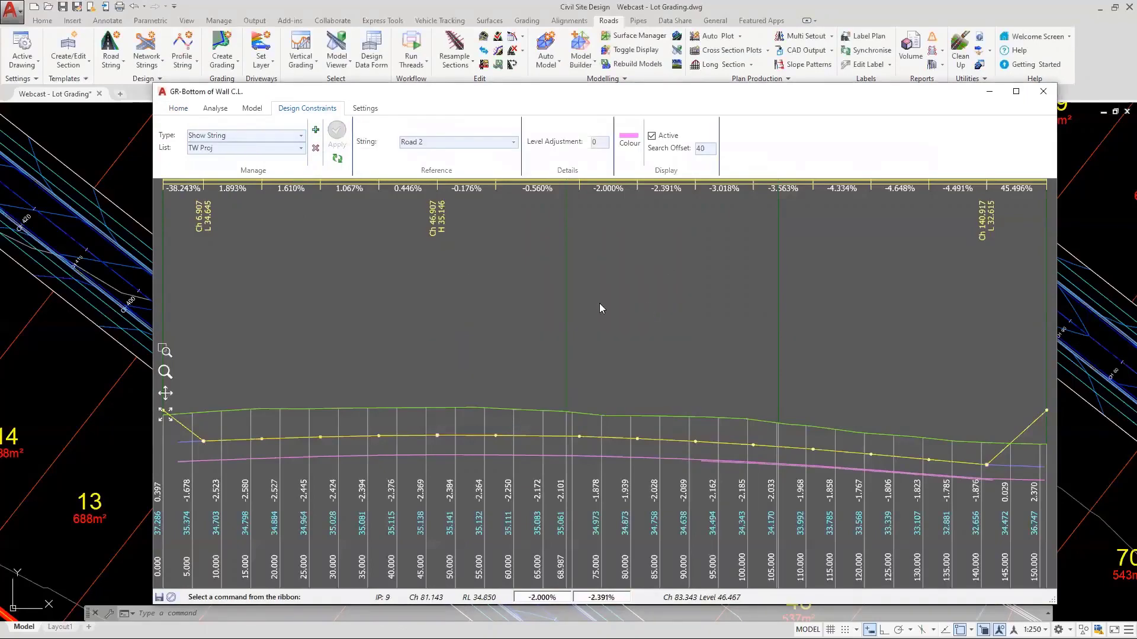
Step: Reference the TW Proj constraint to the GR-Top of Wall string, colour it red and apply it
{"action": "left_click", "coordinate": [514, 142]}
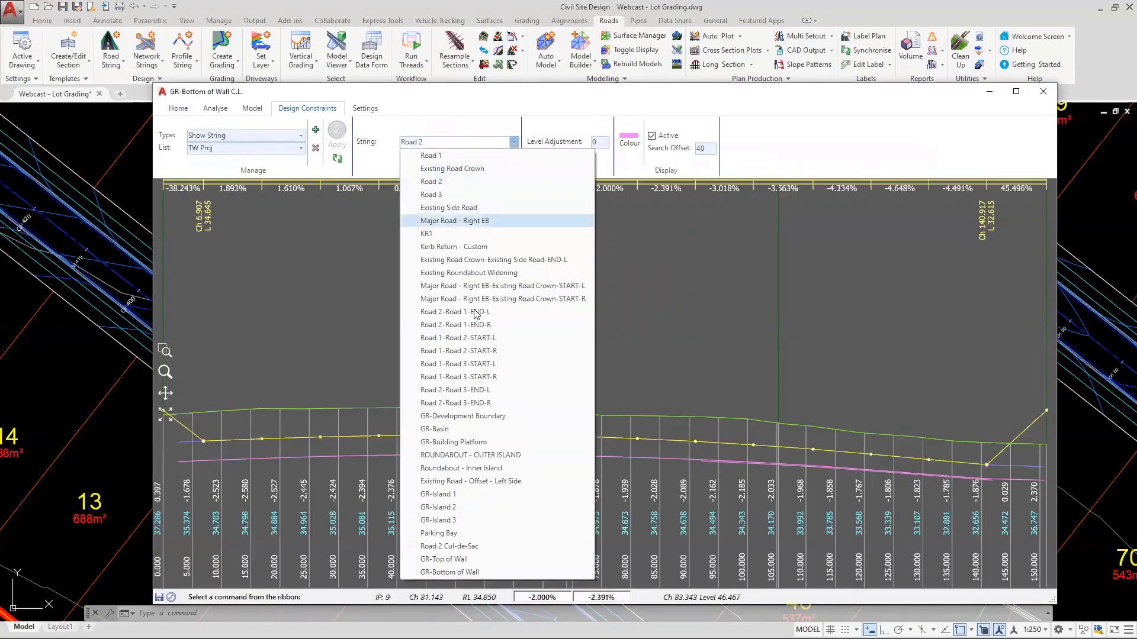
{"action": "left_click", "coordinate": [459, 559]}
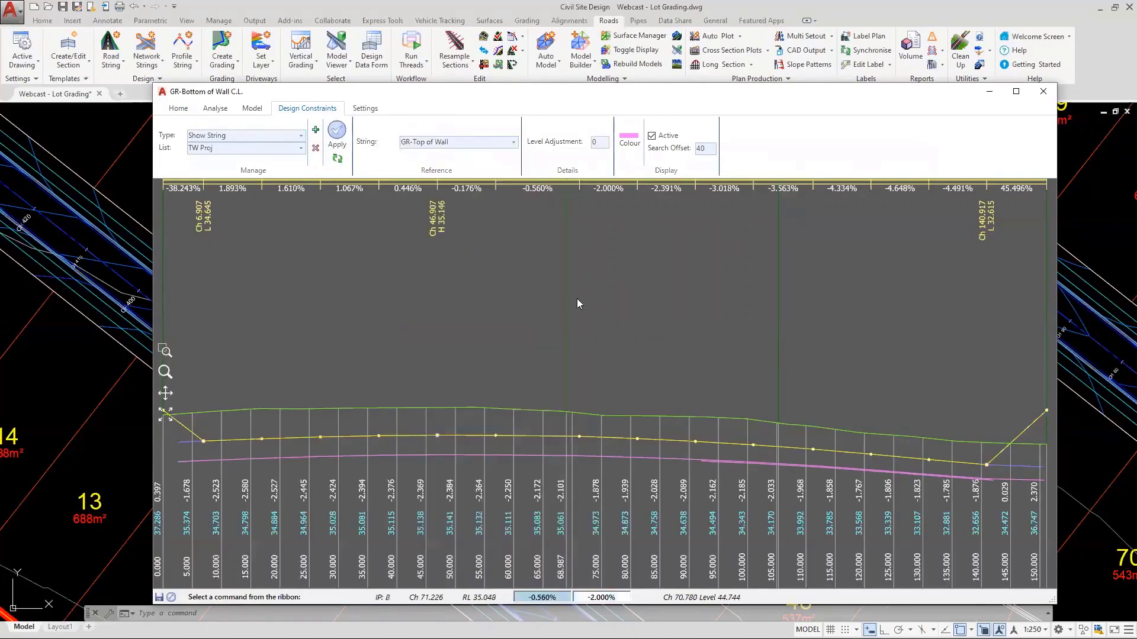
{"action": "left_click", "coordinate": [630, 142]}
{"action": "left_click", "coordinate": [514, 197]}
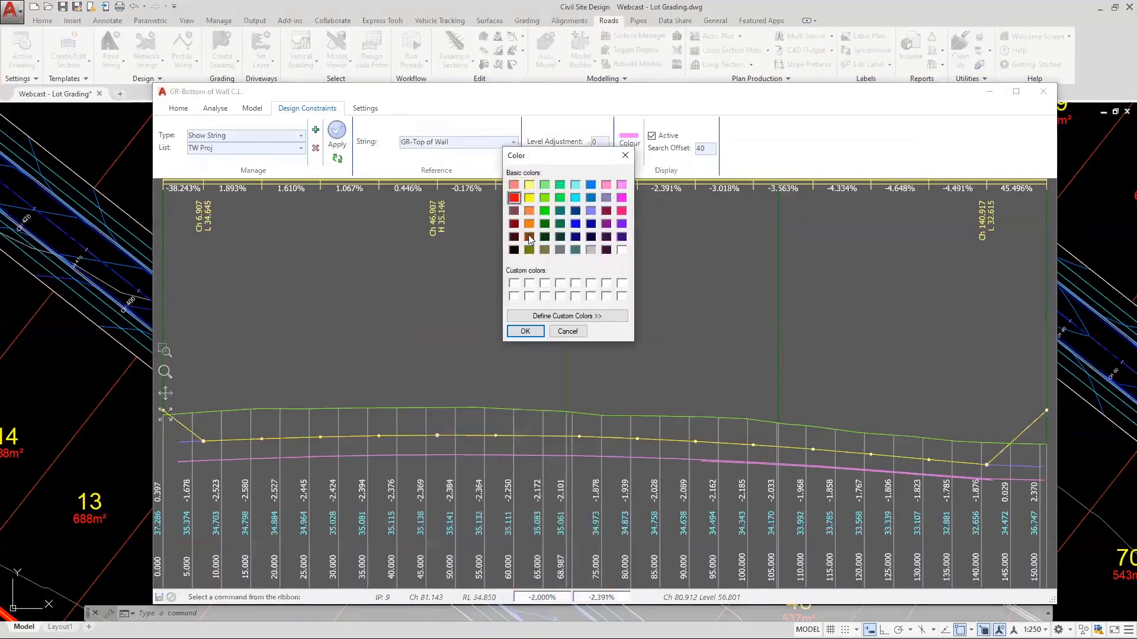
{"action": "left_click", "coordinate": [525, 332]}
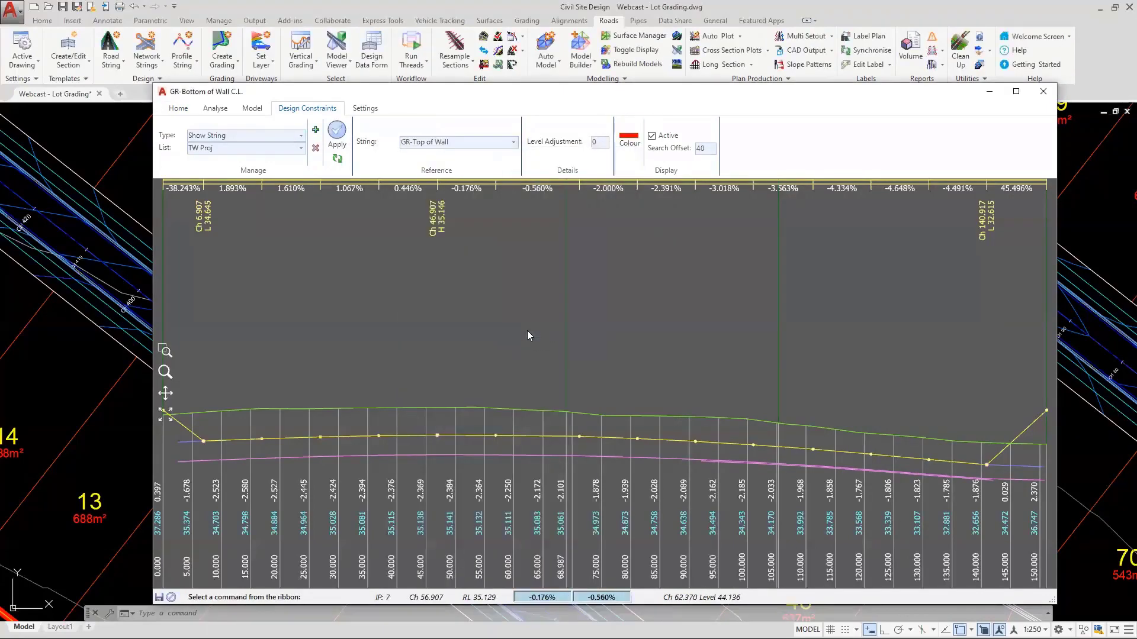
{"action": "left_click", "coordinate": [336, 136]}
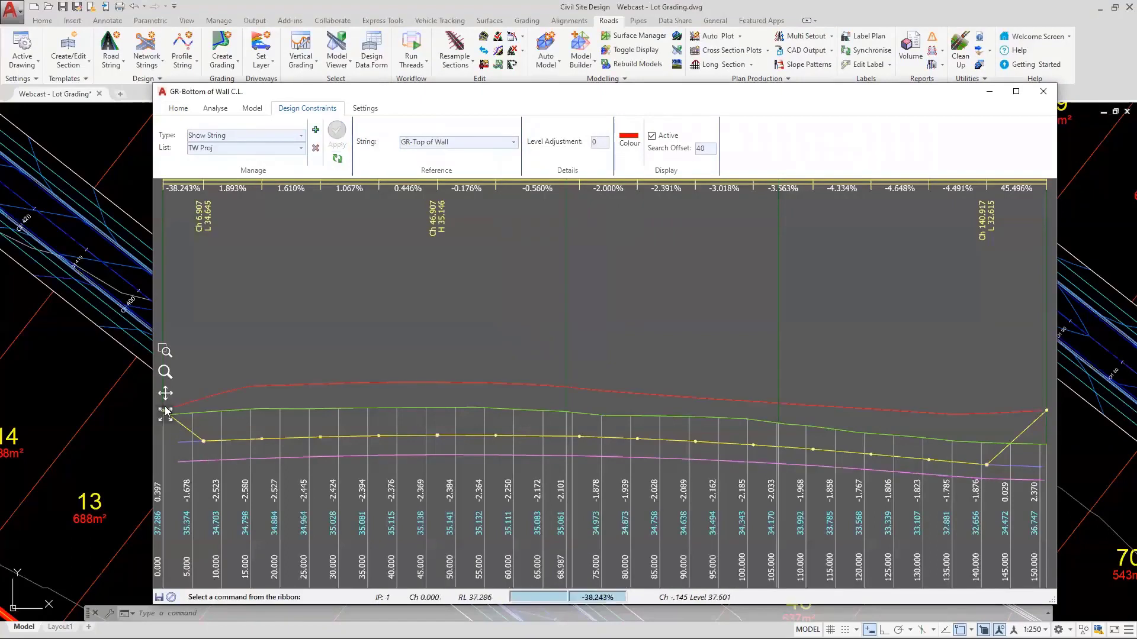
Step: Close the Bottom of Wall profile and open the Top of Wall string in Vertical Grading with a wider window
{"action": "left_click", "coordinate": [1046, 411]}
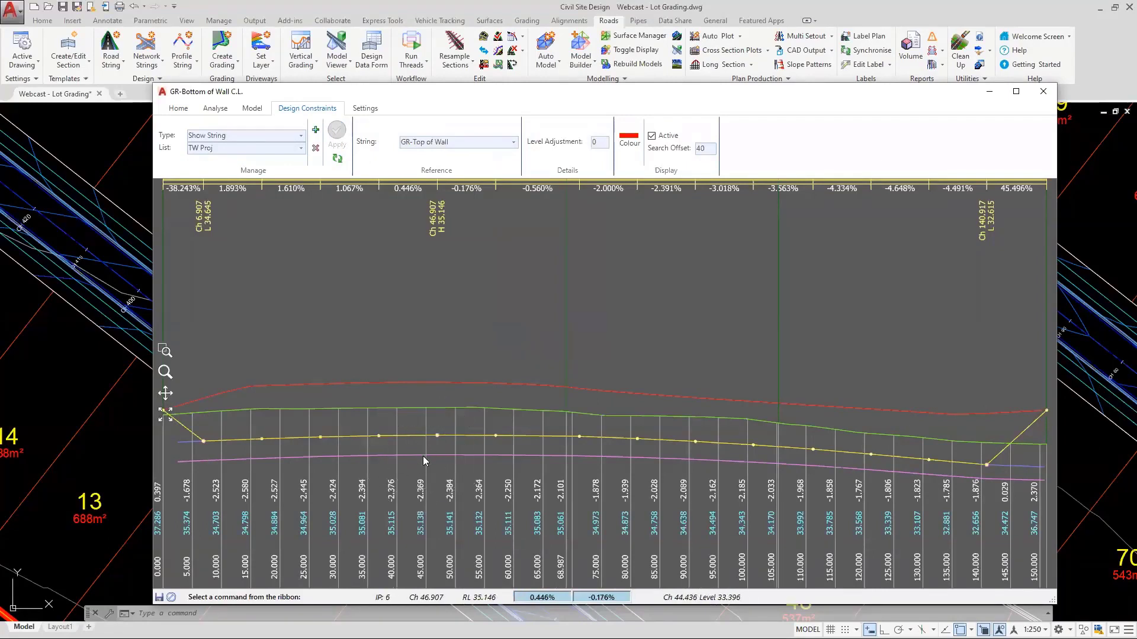
{"action": "left_click", "coordinate": [420, 435]}
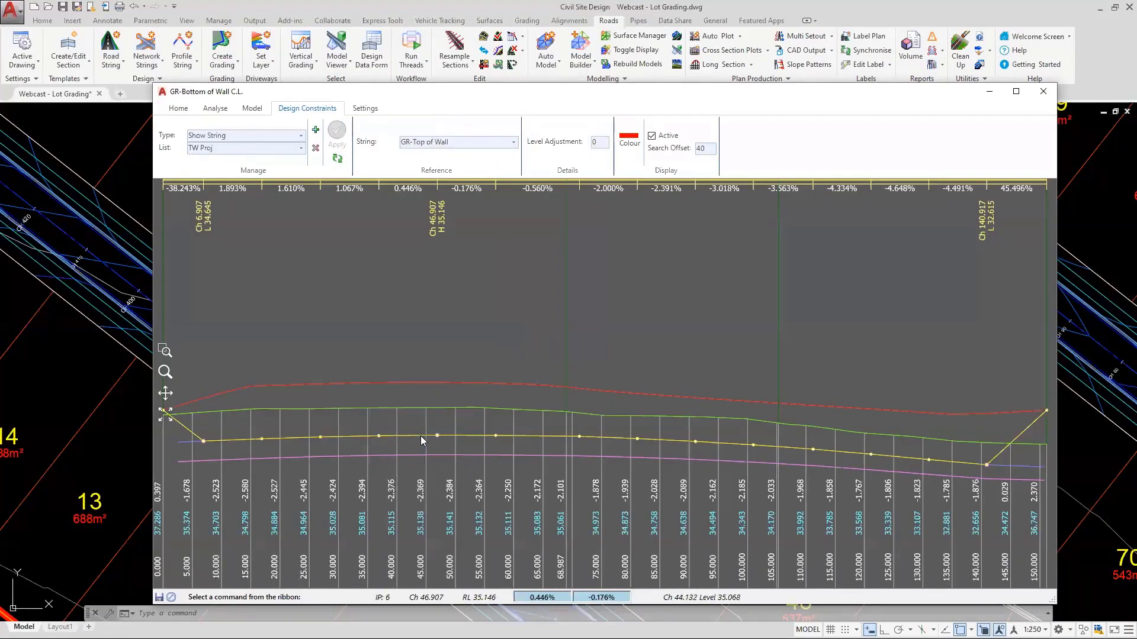
{"action": "left_click", "coordinate": [392, 382]}
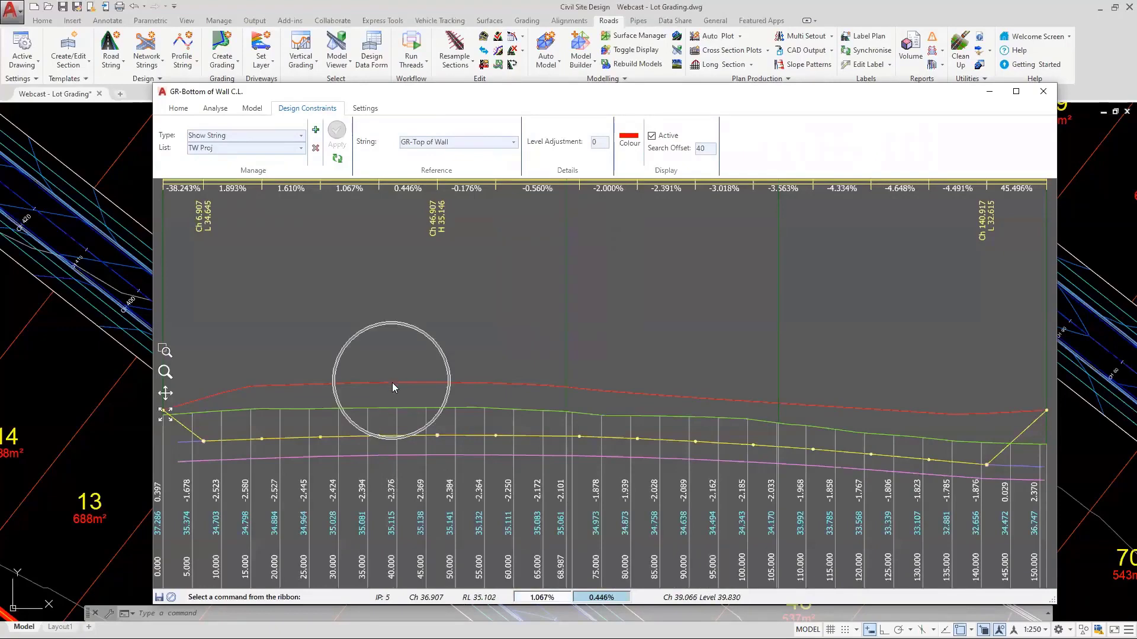
{"action": "left_click", "coordinate": [1043, 92]}
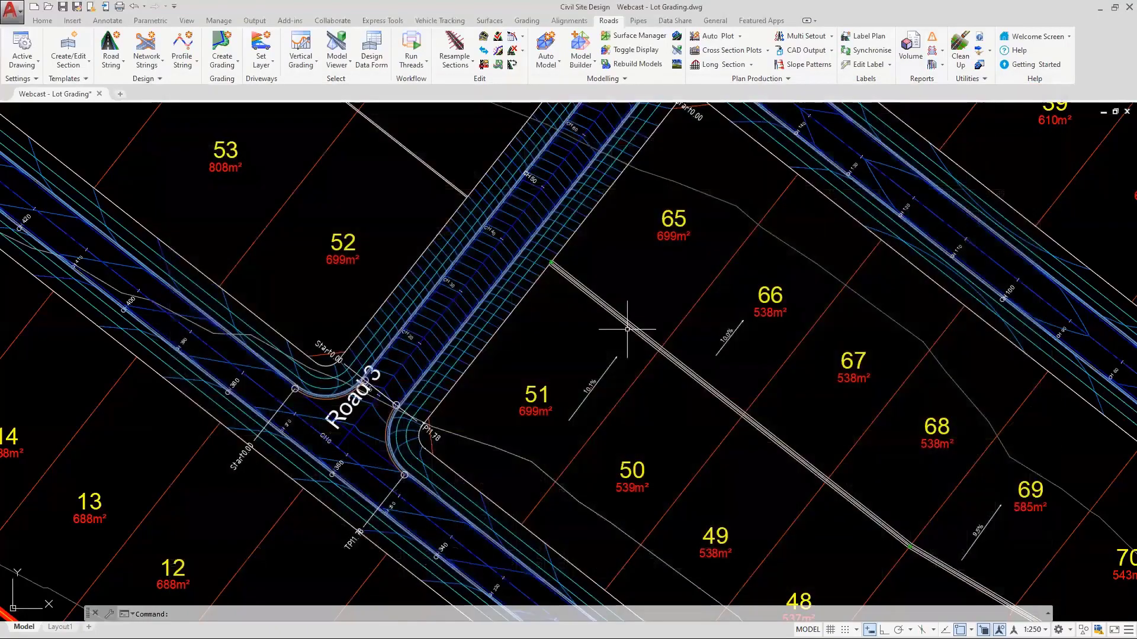
{"action": "middle_click_drag", "start_coordinate": [882, 382], "coordinate": [675, 281]}
{"action": "left_click", "coordinate": [296, 52]}
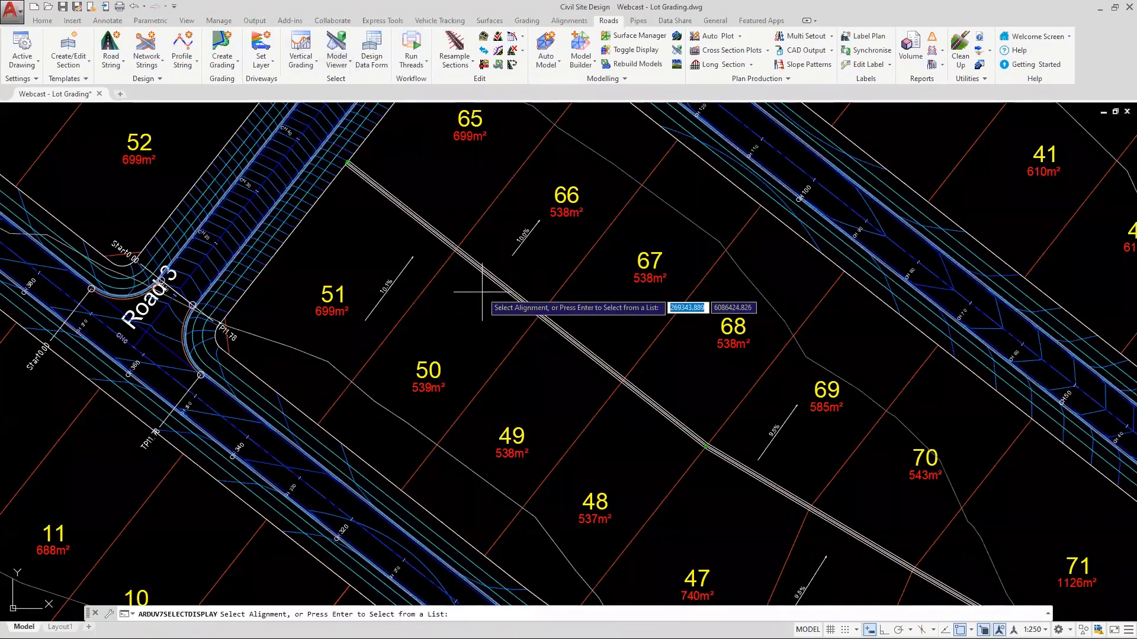
{"action": "left_click", "coordinate": [482, 290]}
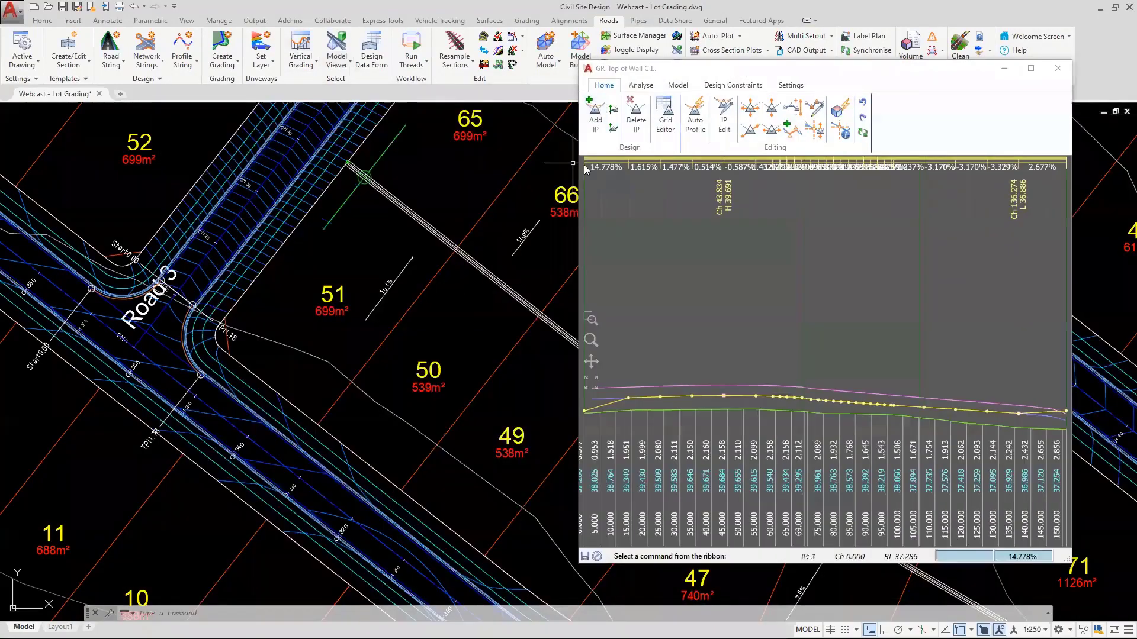
{"action": "left_click_drag", "start_coordinate": [574, 165], "coordinate": [188, 165]}
Step: Add a Show String design constraint named "BW Proj" to the Top of Wall profile
{"action": "left_click", "coordinate": [343, 87]}
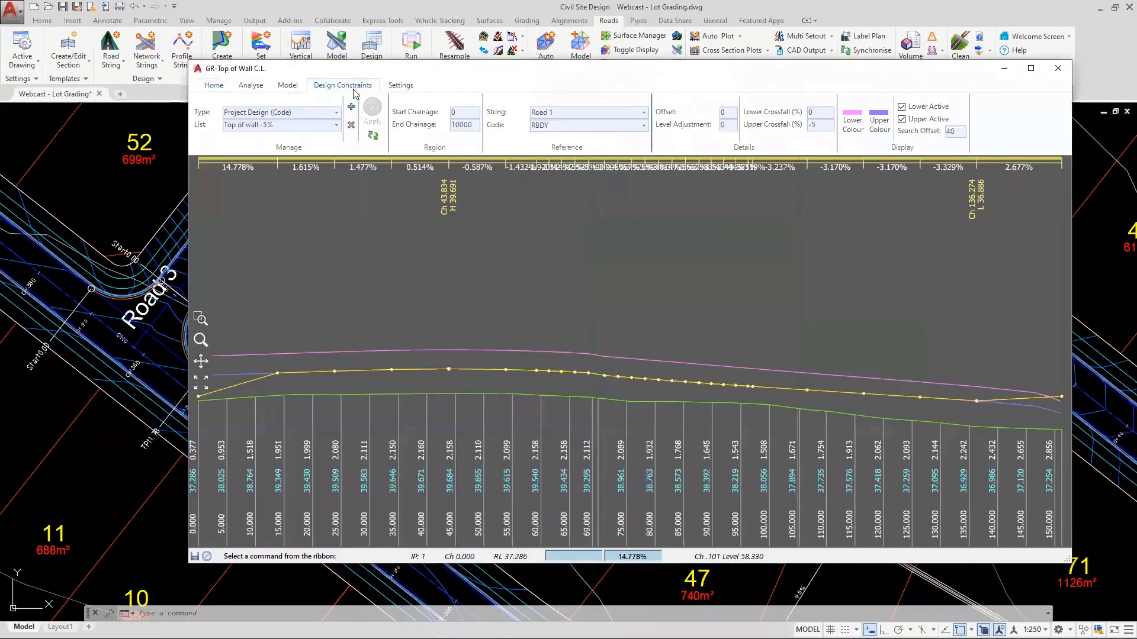
{"action": "left_click", "coordinate": [284, 112]}
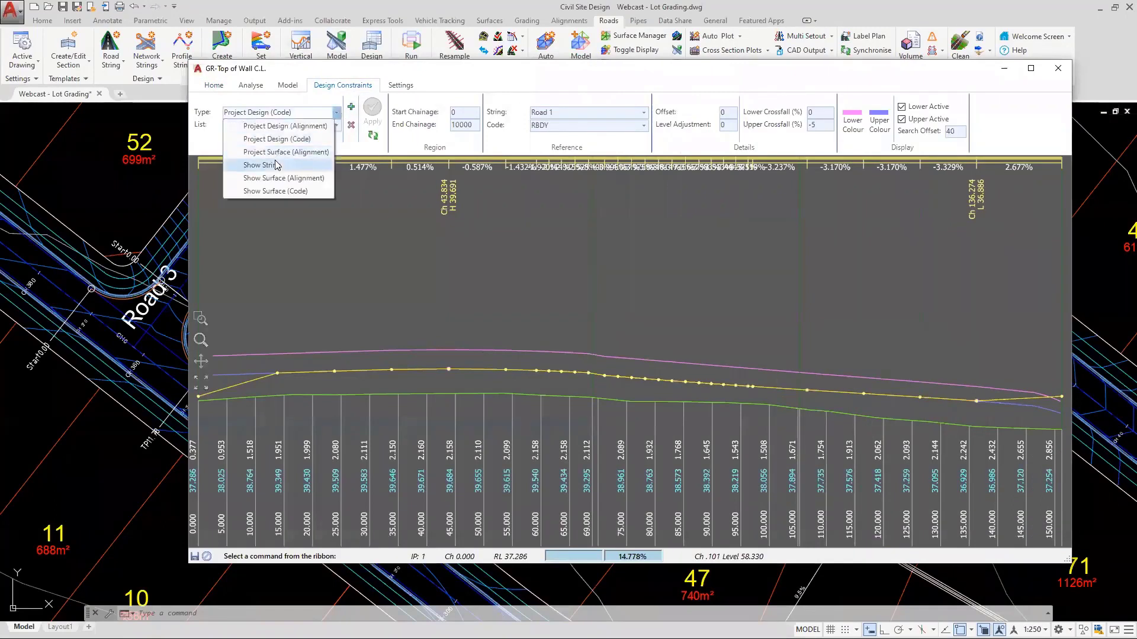
{"action": "left_click", "coordinate": [235, 163]}
{"action": "left_click", "coordinate": [351, 106]}
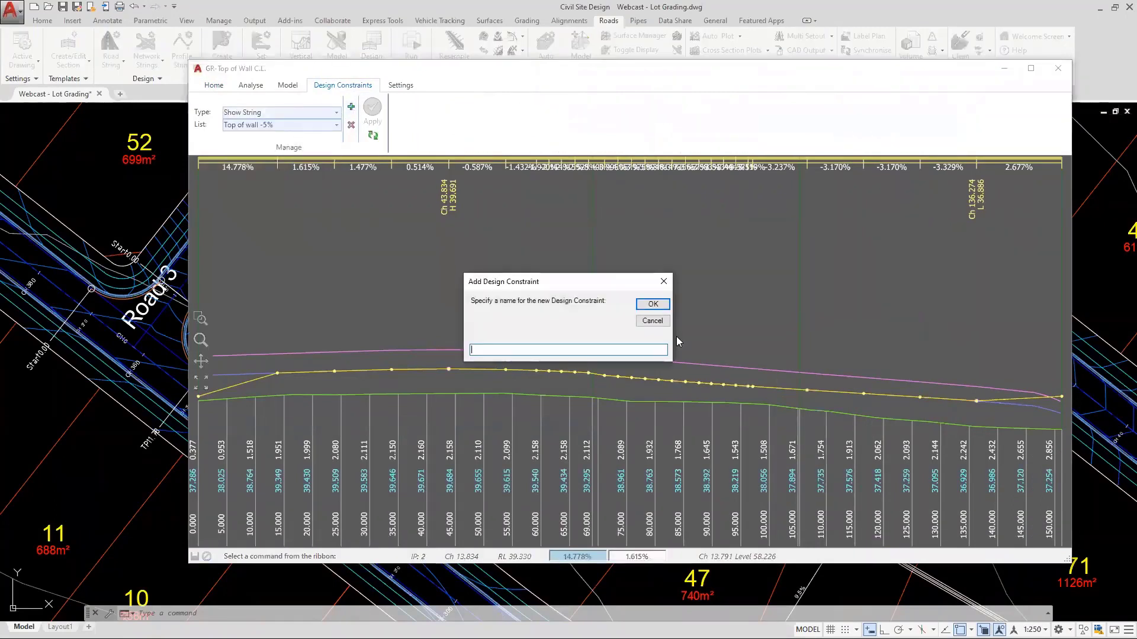
{"action": "type", "text": "BW Proj"}
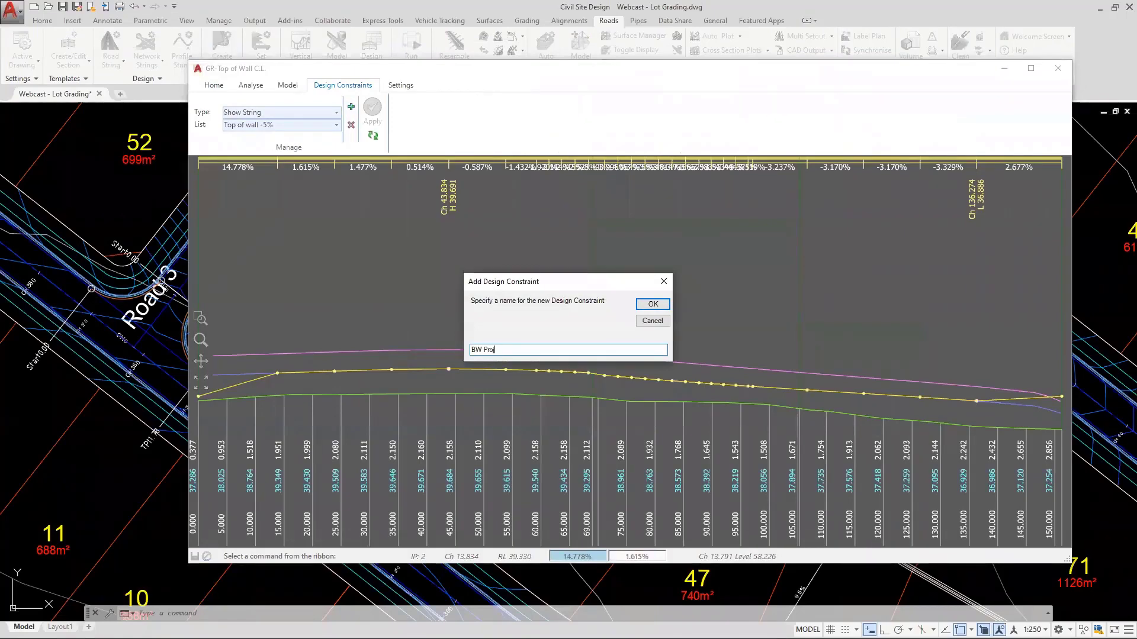
{"action": "left_click", "coordinate": [653, 303]}
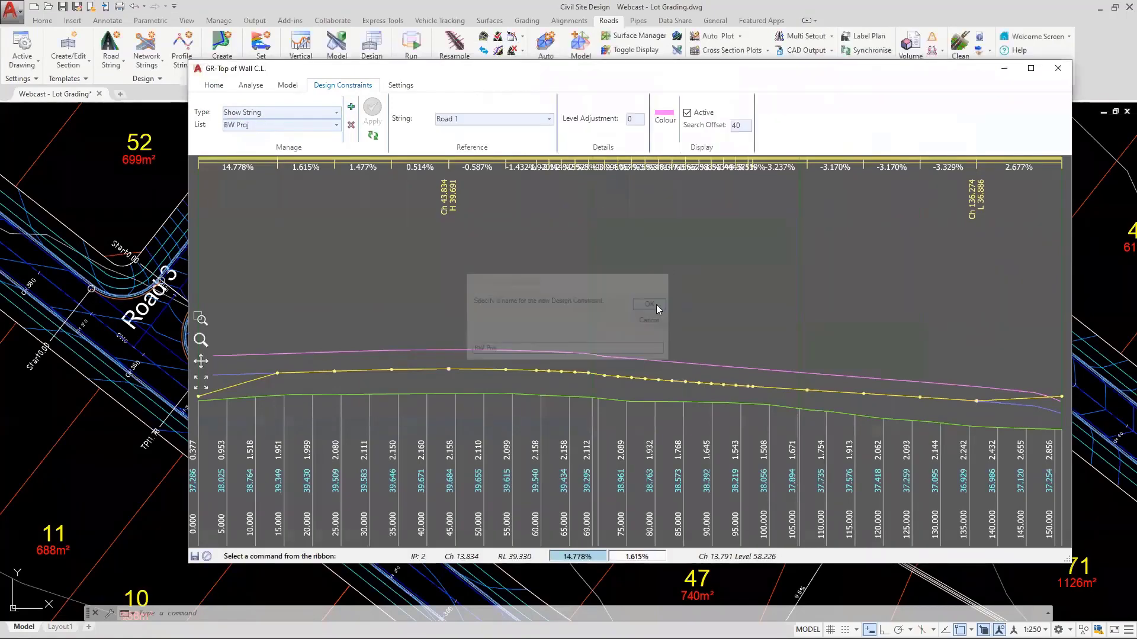
Step: Reference the BW Proj constraint to the GR-Bottom of Wall string, colour it red and apply it
{"action": "left_click", "coordinate": [549, 119]}
{"action": "left_click", "coordinate": [491, 549]}
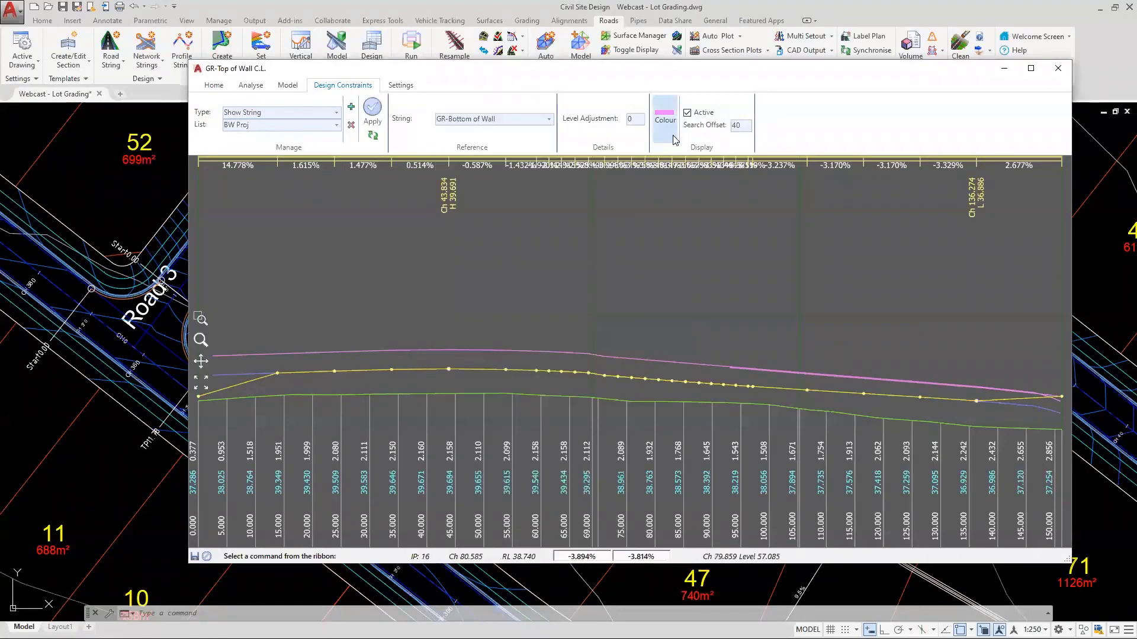
{"action": "left_click", "coordinate": [665, 116]}
{"action": "left_click", "coordinate": [514, 199]}
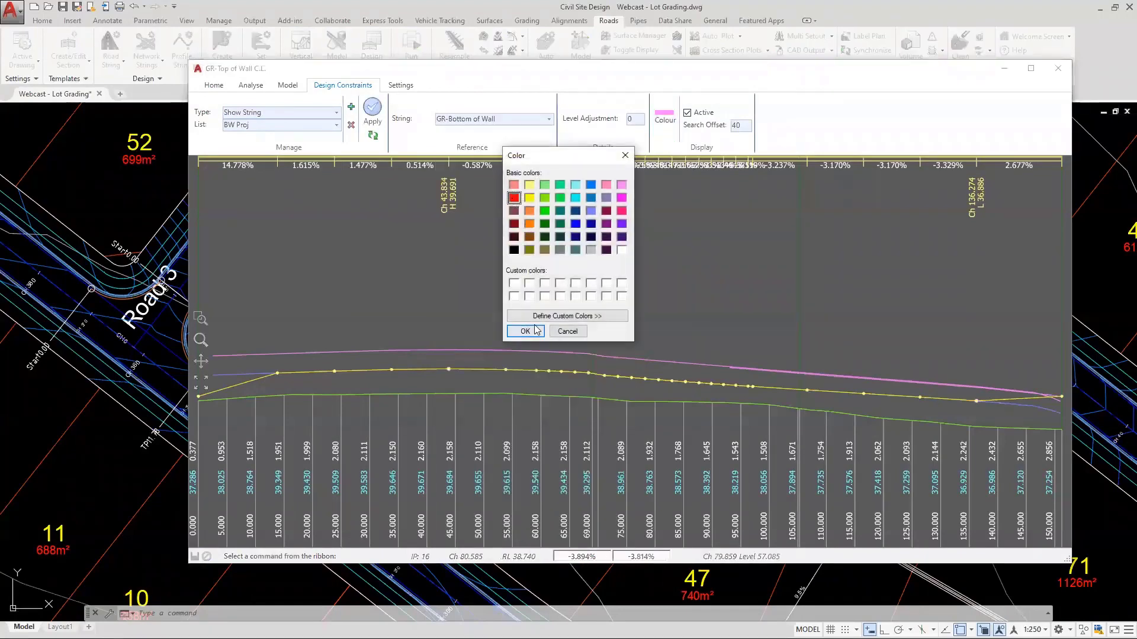
{"action": "left_click", "coordinate": [524, 331]}
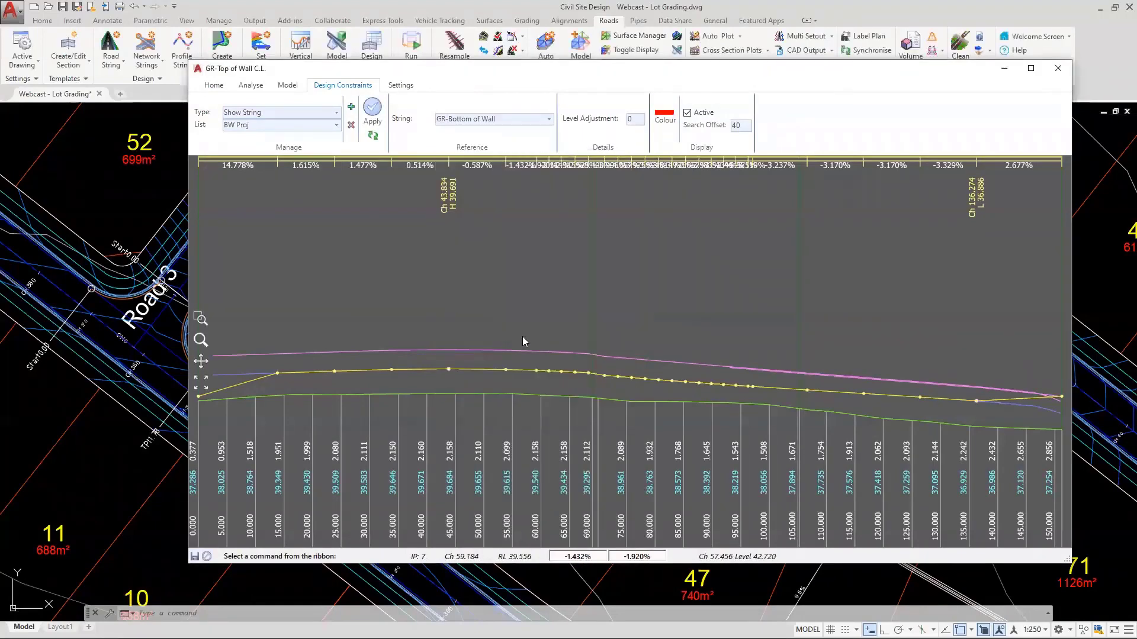
{"action": "left_click", "coordinate": [372, 112]}
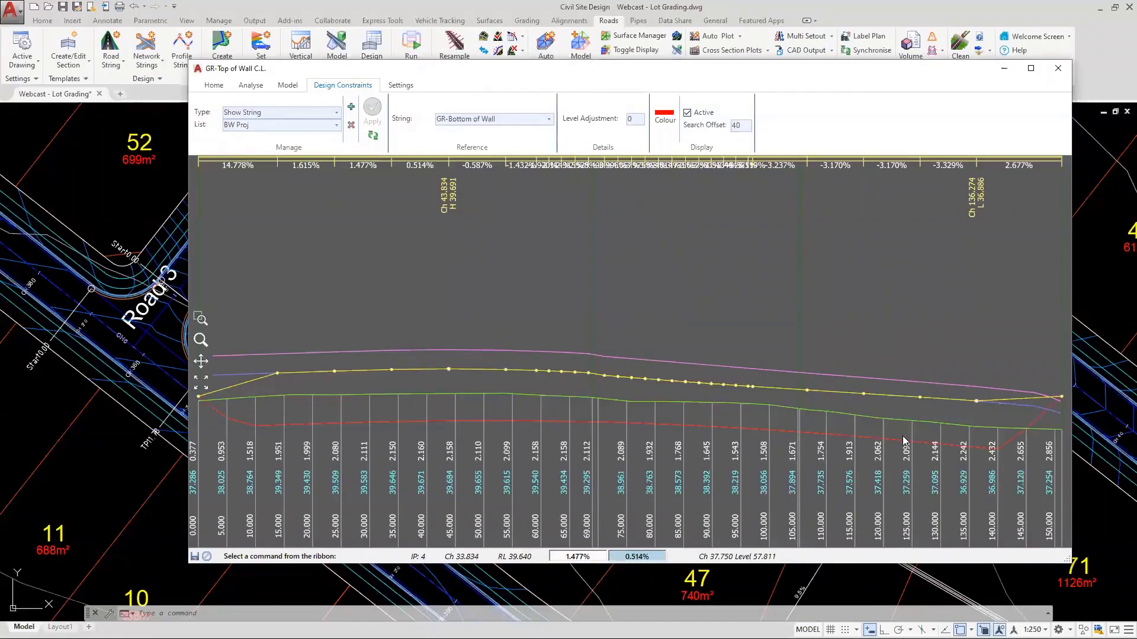
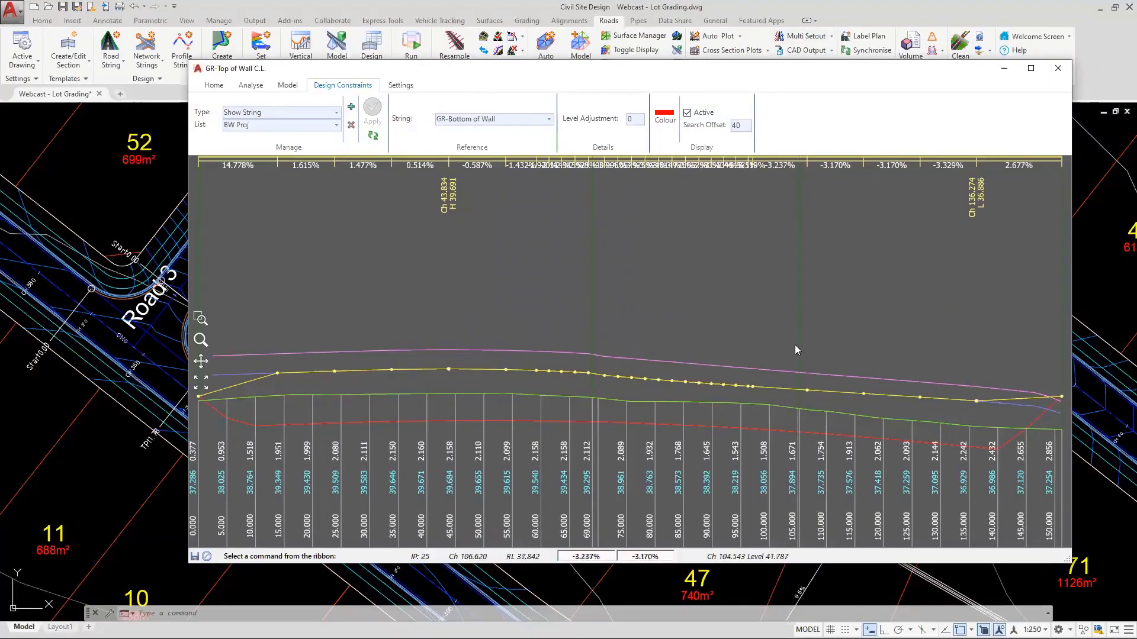
Step: Widen the Top of Wall profile window to view the full string, and close it
{"action": "left_click", "coordinate": [214, 86]}
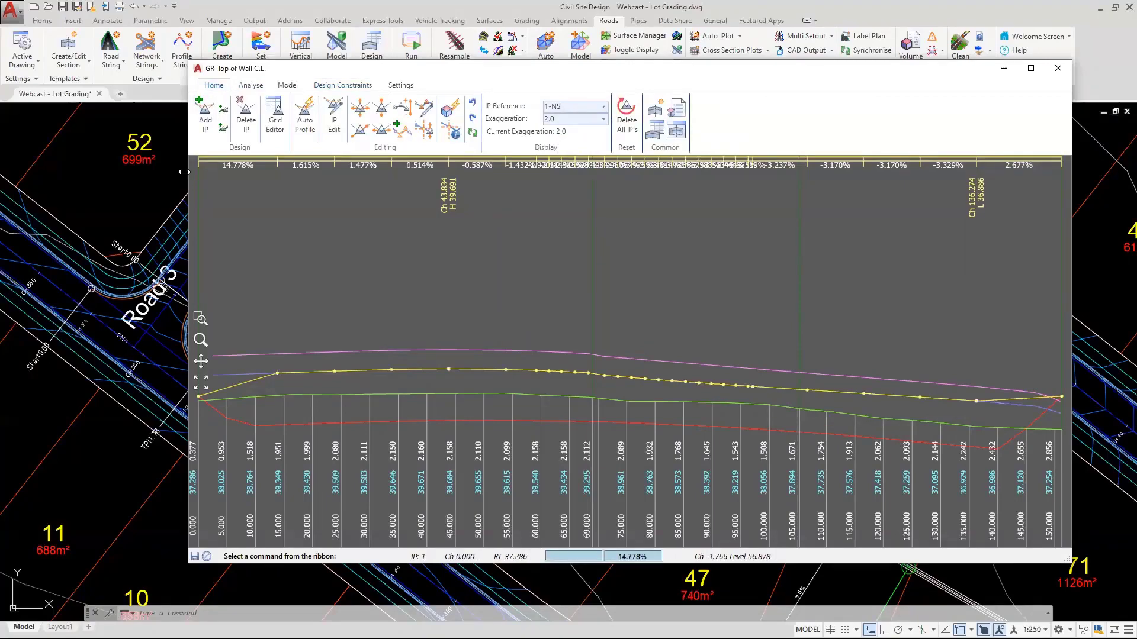
{"action": "left_click_drag", "start_coordinate": [185, 172], "coordinate": [68, 171]}
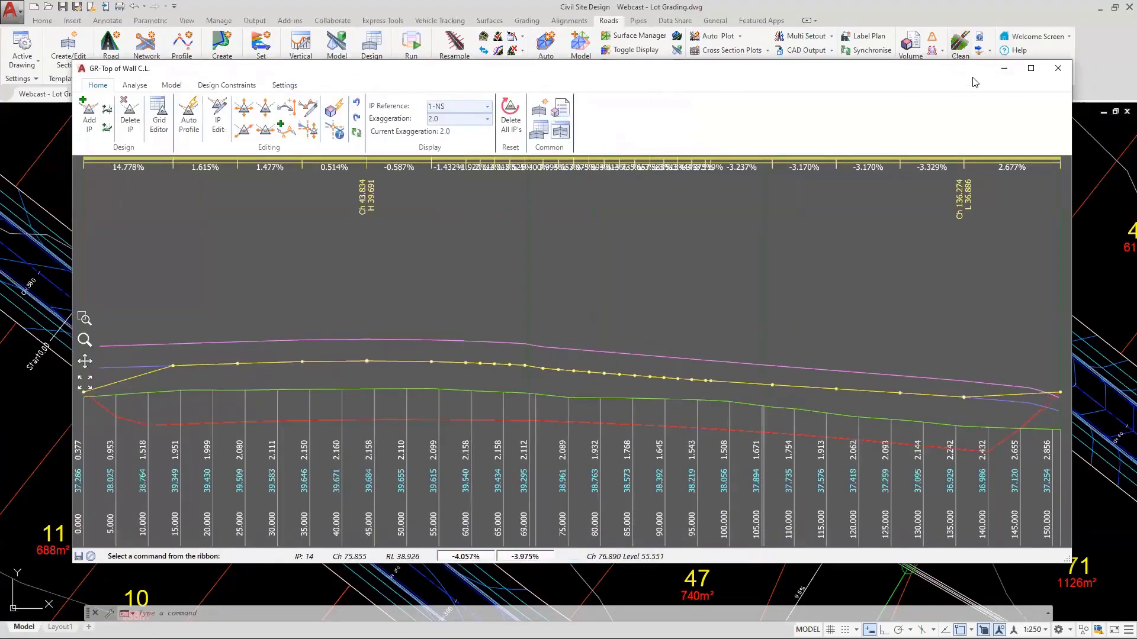
{"action": "left_click", "coordinate": [1058, 68]}
Step: Examine both ends of the wall strings where they meet the road boundaries, beside lots 51 and 65 and lots 45 and 71
{"action": "scroll", "coordinate": [694, 308], "scroll_direction": "down", "scroll_amount": 2}
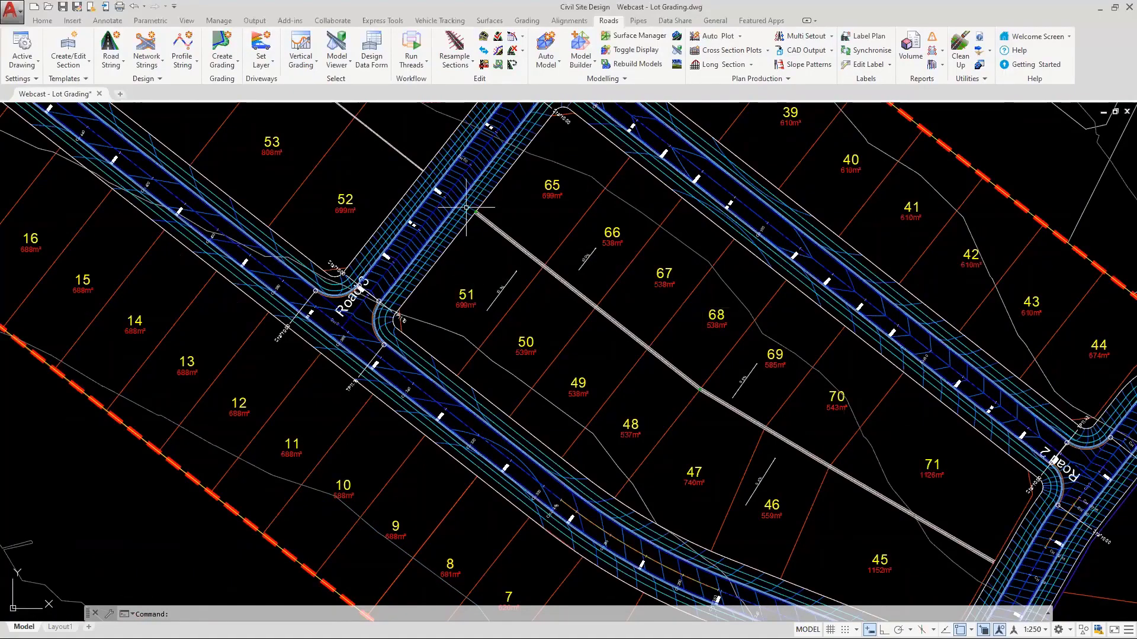
{"action": "scroll", "coordinate": [468, 212], "scroll_direction": "up", "scroll_amount": 4}
{"action": "scroll", "coordinate": [474, 222], "scroll_direction": "up", "scroll_amount": 5}
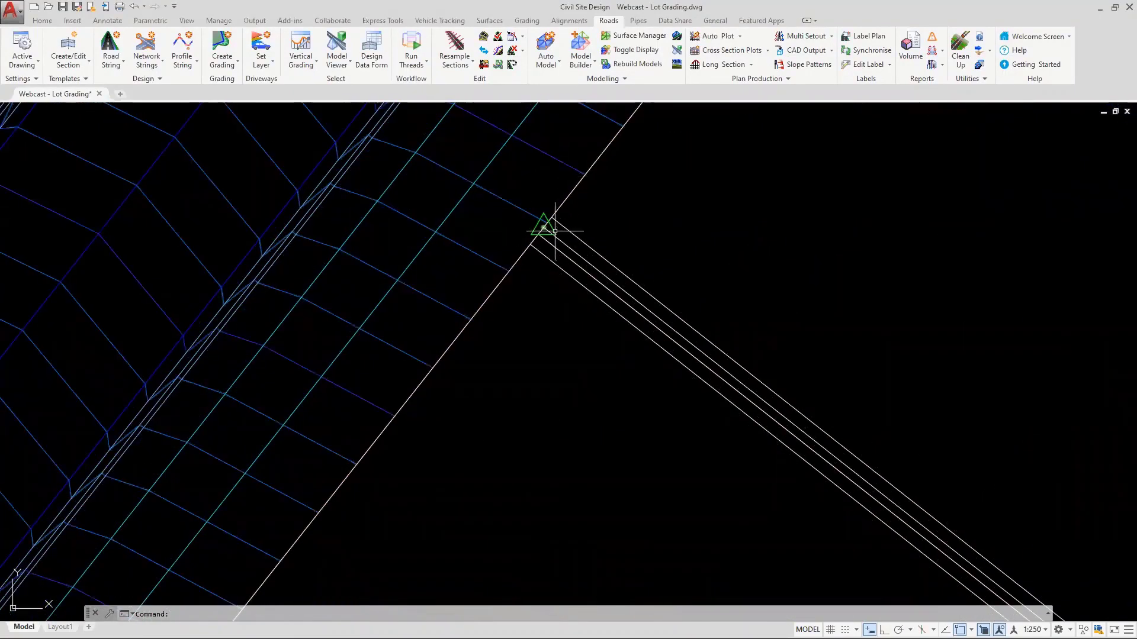
{"action": "scroll", "coordinate": [553, 218], "scroll_direction": "up", "scroll_amount": 2}
{"action": "scroll", "coordinate": [546, 255], "scroll_direction": "down", "scroll_amount": 8}
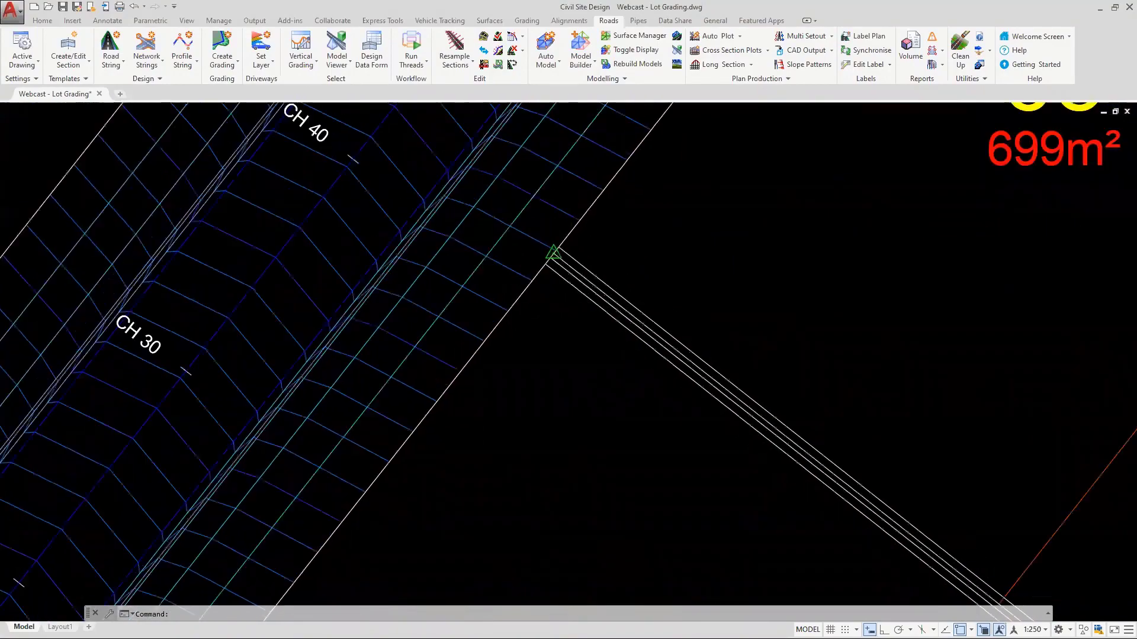
{"action": "middle_click_drag", "start_coordinate": [858, 464], "coordinate": [840, 381]}
{"action": "scroll", "coordinate": [870, 464], "scroll_direction": "up", "scroll_amount": 8}
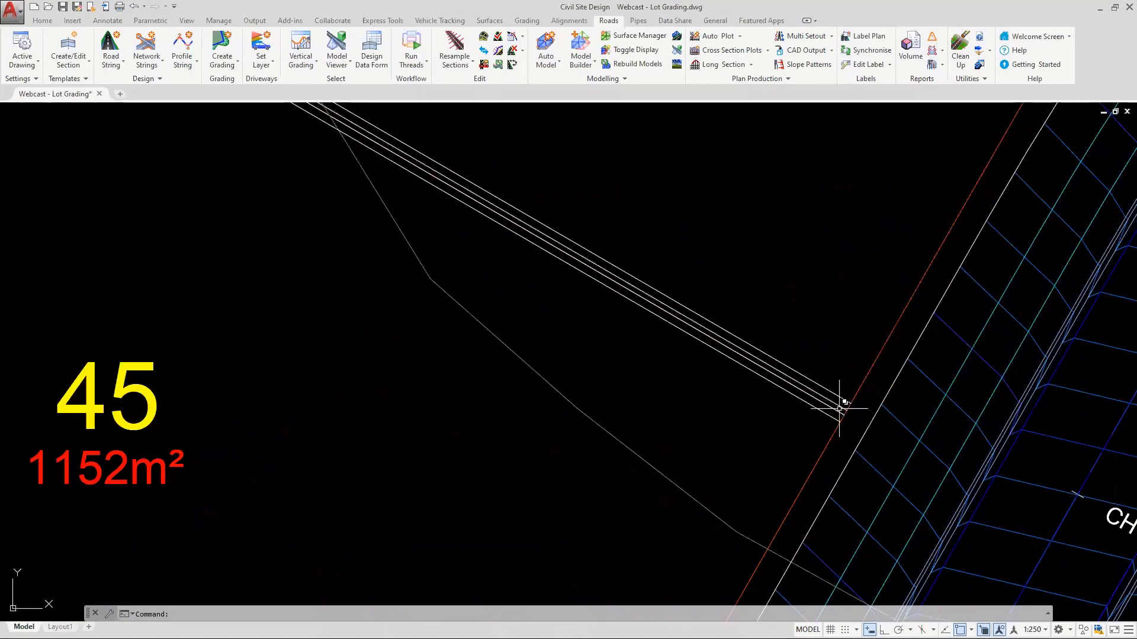
{"action": "scroll", "coordinate": [839, 409], "scroll_direction": "down", "scroll_amount": 2}
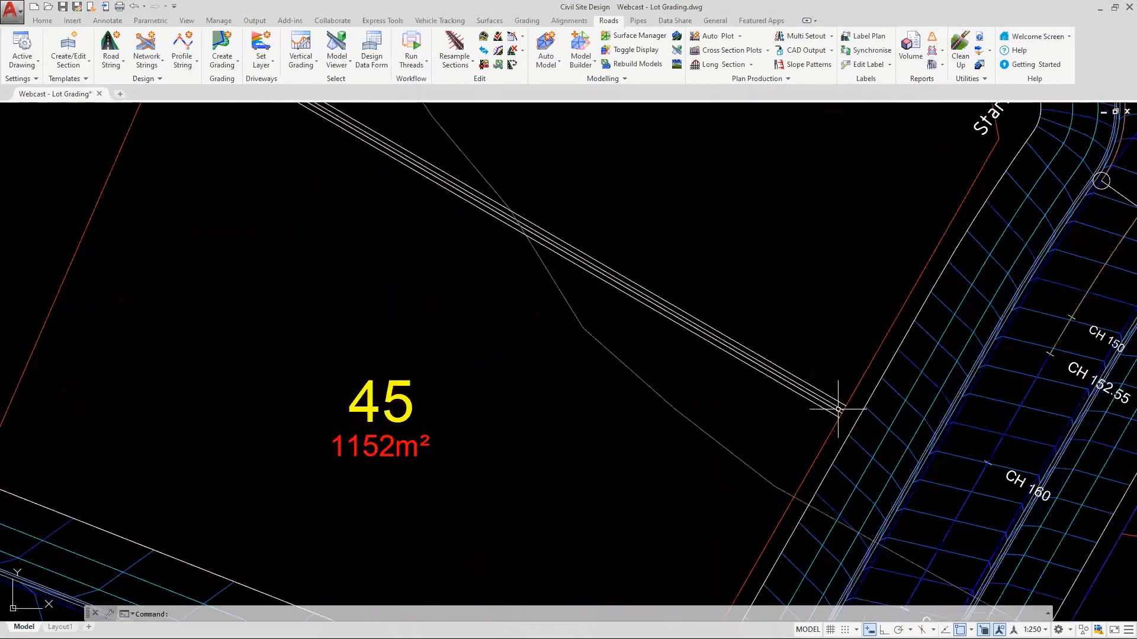
{"action": "scroll", "coordinate": [839, 409], "scroll_direction": "down", "scroll_amount": 5}
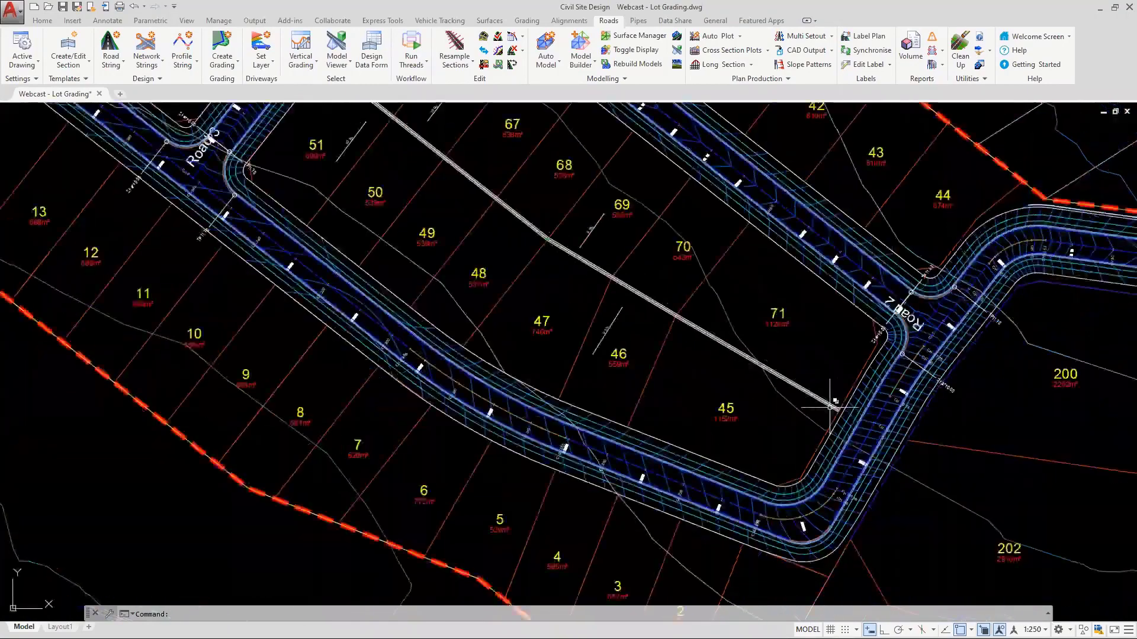
{"action": "middle_click_drag", "start_coordinate": [830, 393], "coordinate": [830, 510]}
{"action": "scroll", "coordinate": [451, 232], "scroll_direction": "up", "scroll_amount": 2}
{"action": "scroll", "coordinate": [390, 181], "scroll_direction": "up", "scroll_amount": 4}
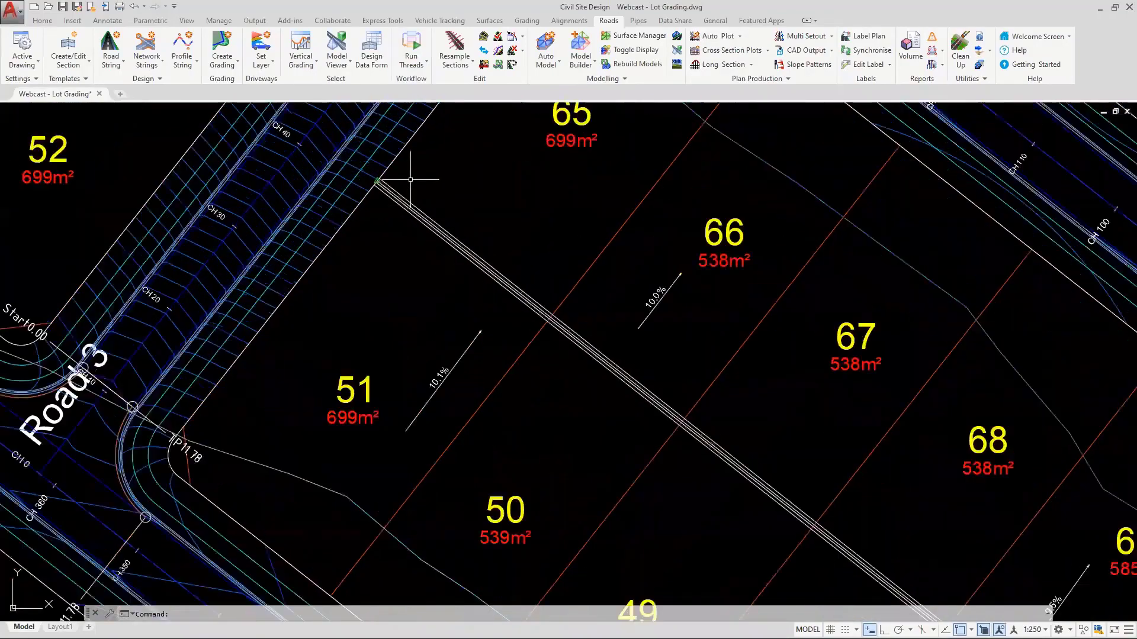
Step: Open the Top of Wall string's vertical profile and examine its first two IPs at the road boundary
{"action": "scroll", "coordinate": [378, 176], "scroll_direction": "up", "scroll_amount": 2}
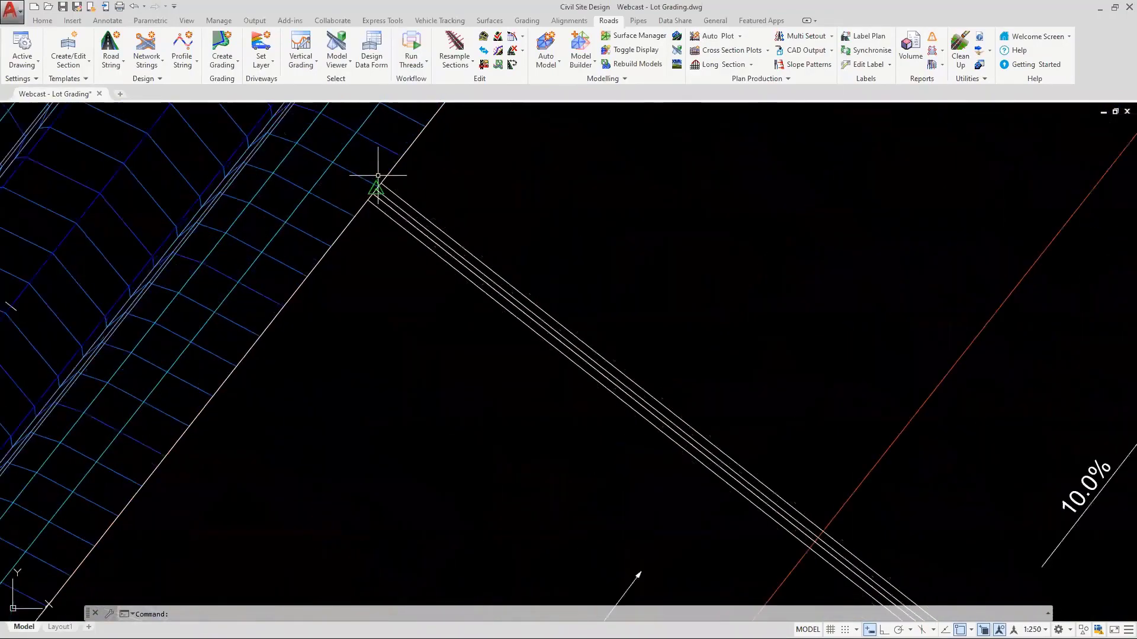
{"action": "left_click", "coordinate": [304, 48]}
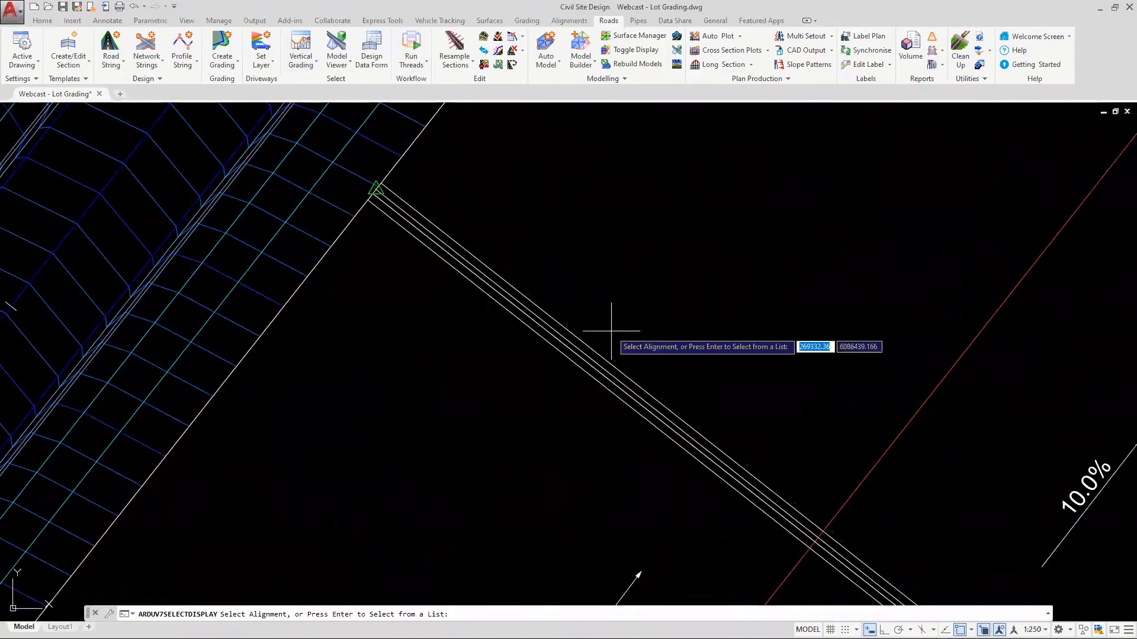
{"action": "left_click", "coordinate": [484, 327]}
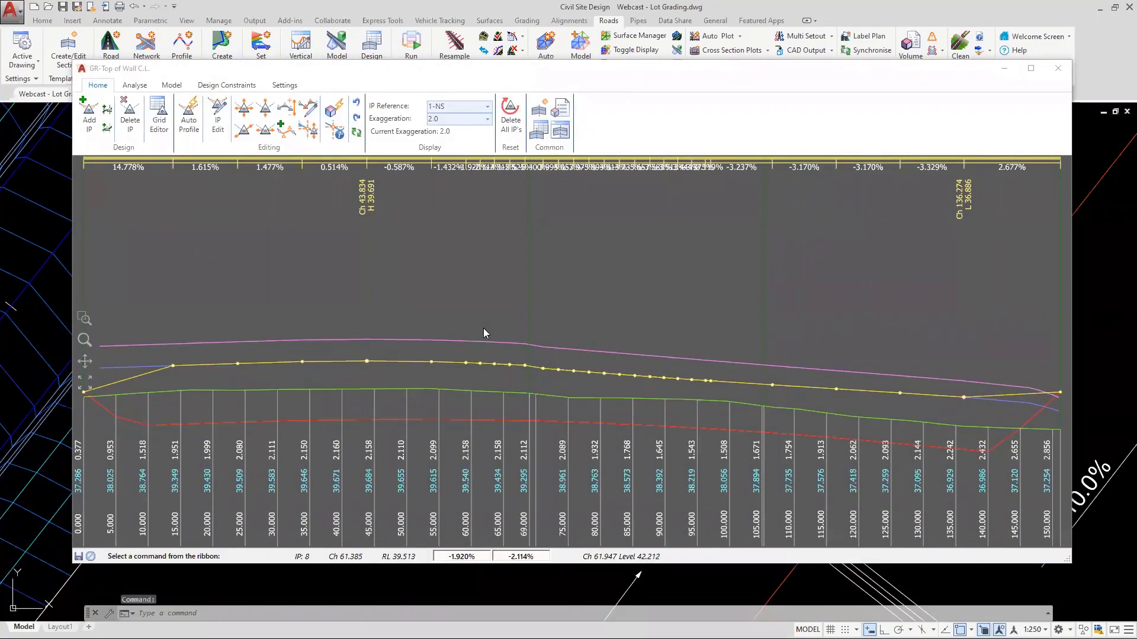
{"action": "left_click", "coordinate": [82, 393]}
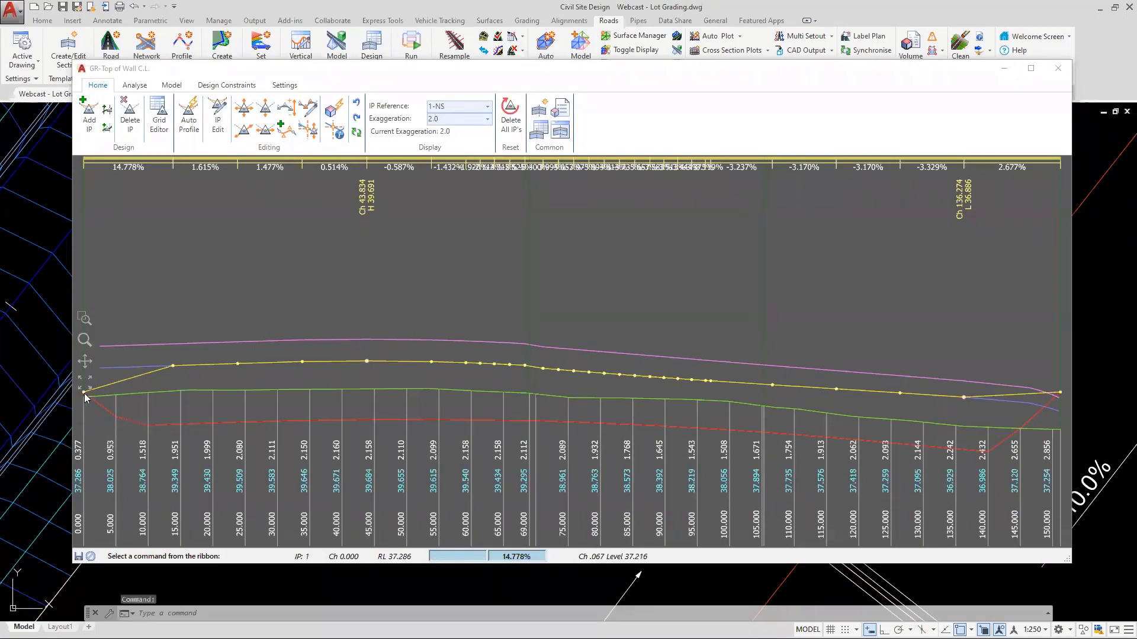
{"action": "left_click", "coordinate": [83, 393]}
{"action": "left_click", "coordinate": [173, 366]}
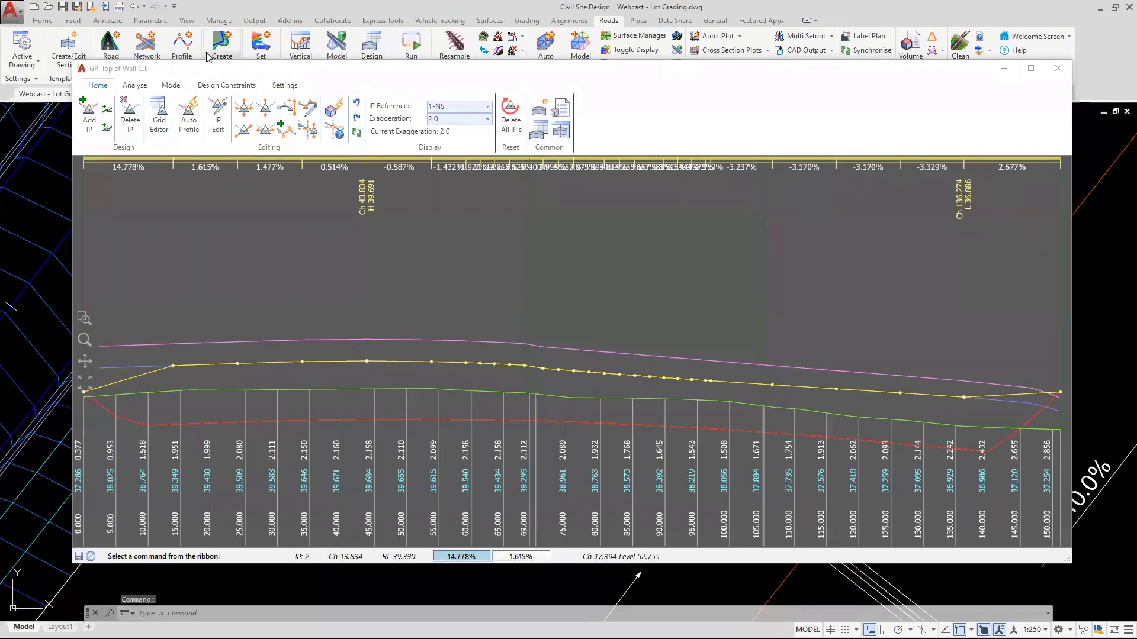
Step: Add a reference surface entry using TotalModel from chainage 0 to 1 to the Top of Wall auto profile, and apply it
{"action": "left_click", "coordinate": [190, 122]}
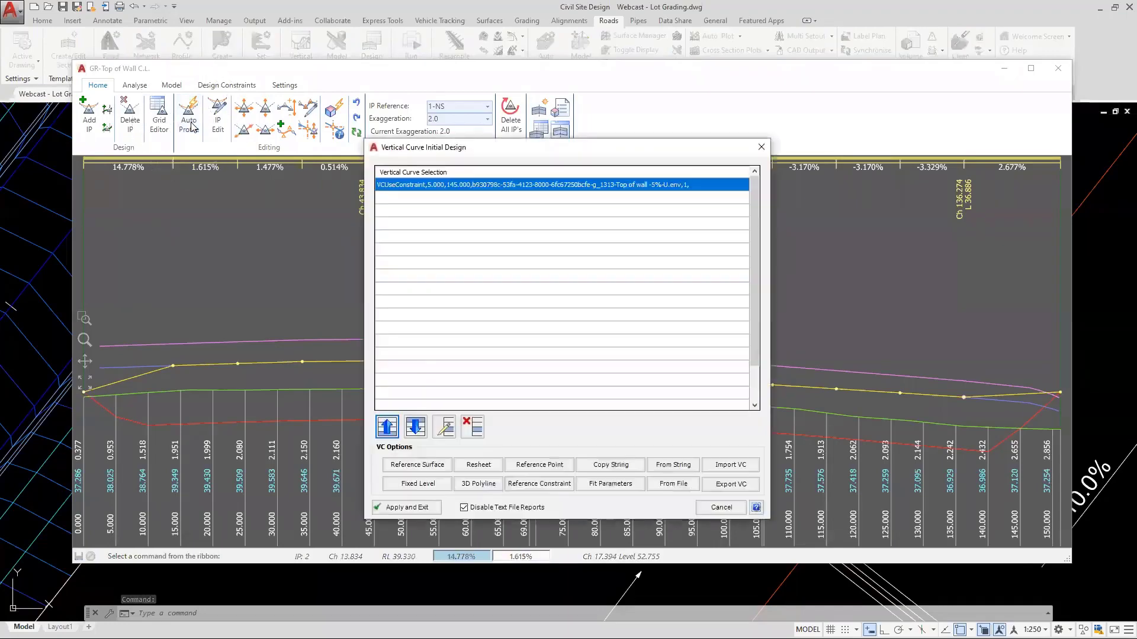
{"action": "left_click", "coordinate": [423, 467]}
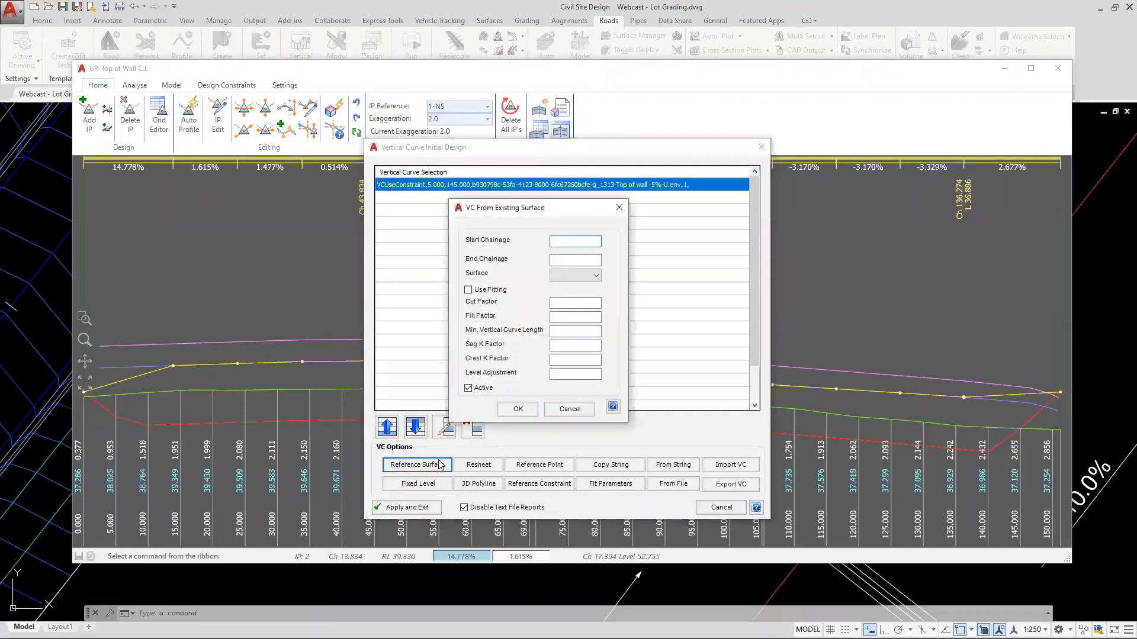
{"action": "left_click", "coordinate": [511, 214]}
{"action": "type", "text": "0"}
{"action": "left_click", "coordinate": [559, 260]}
{"action": "left_click", "coordinate": [85, 393]}
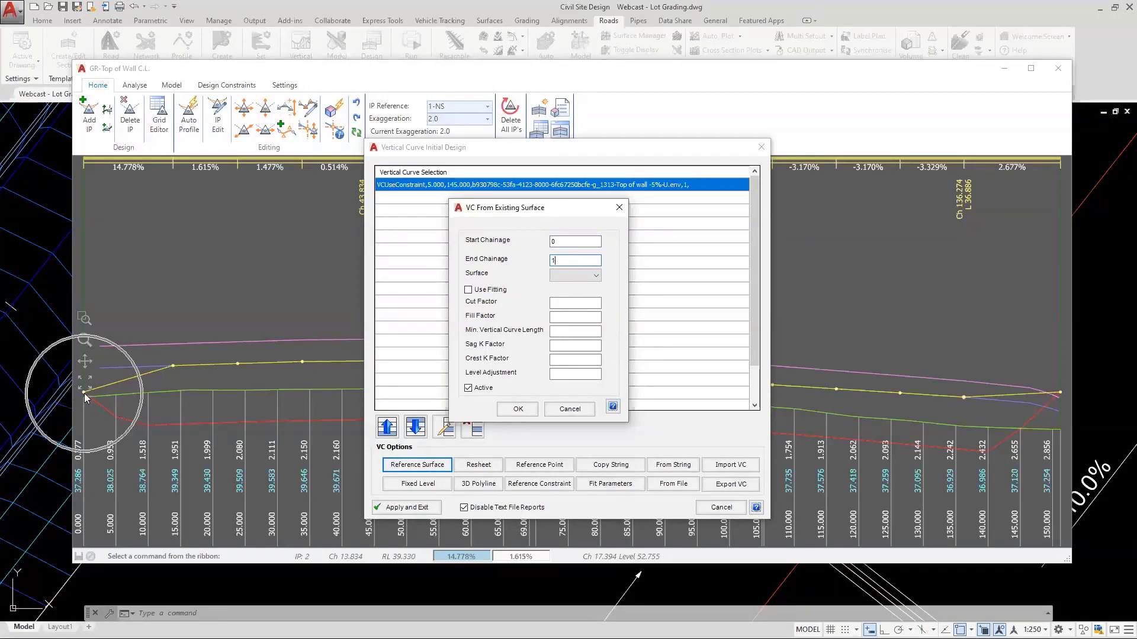
{"action": "left_click", "coordinate": [578, 275]}
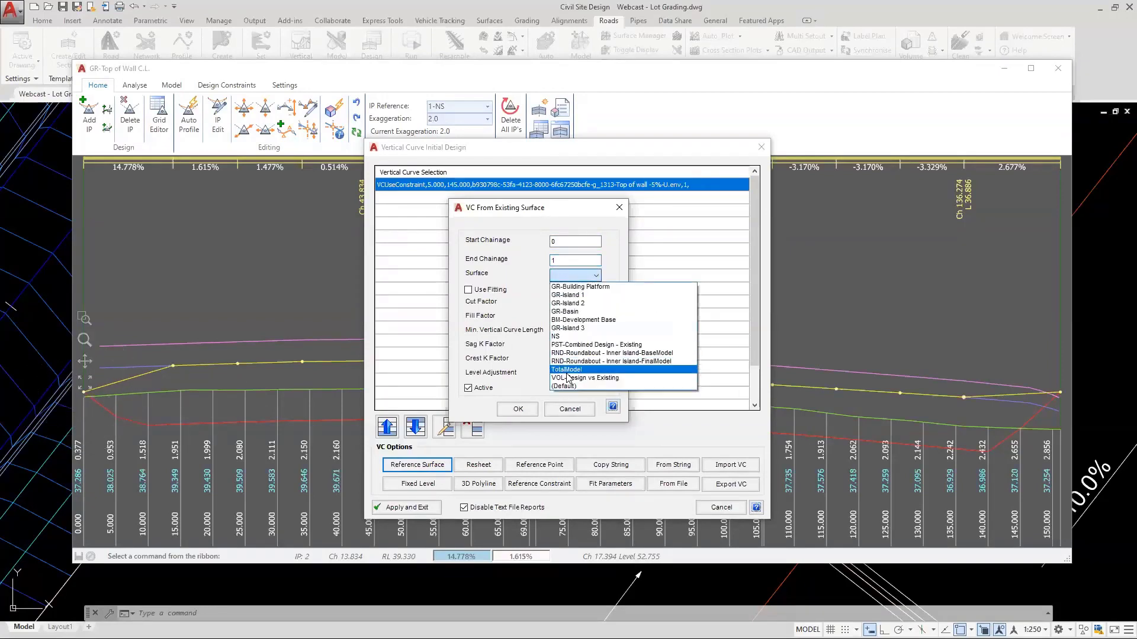
{"action": "left_click", "coordinate": [567, 371]}
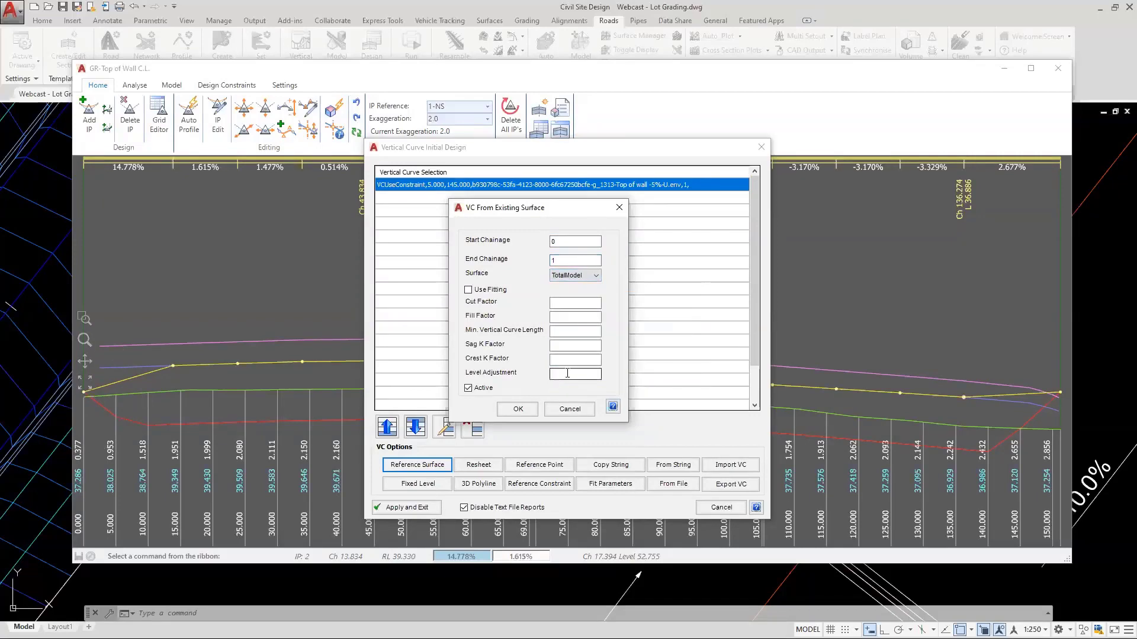
{"action": "left_click", "coordinate": [519, 409]}
{"action": "left_click", "coordinate": [409, 509]}
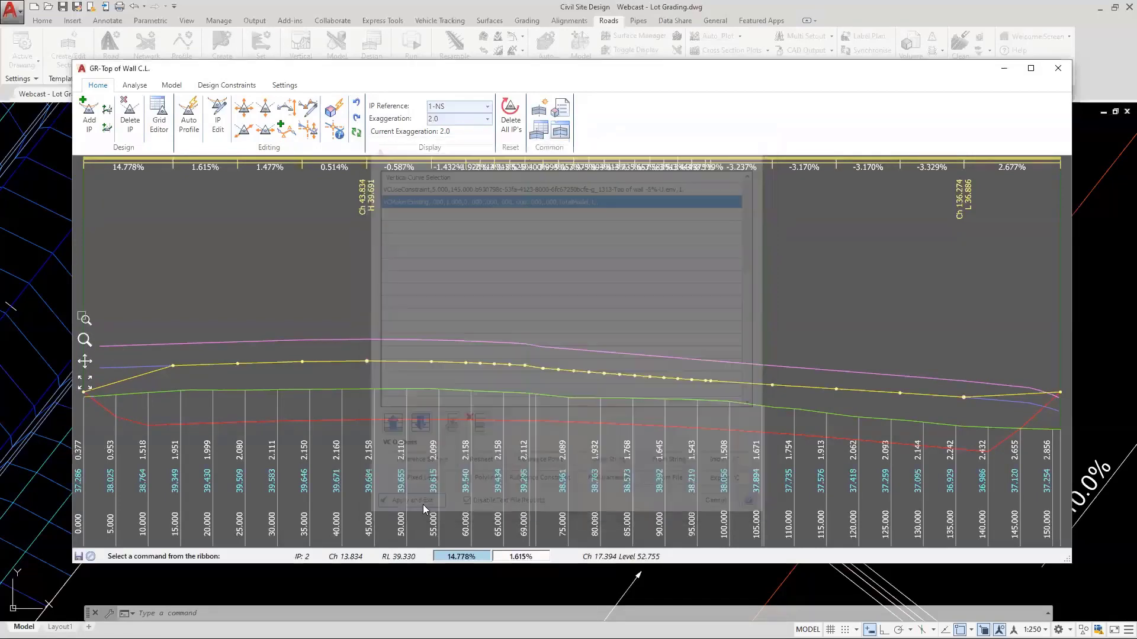
Step: Check the Top of Wall profile's start IP against the road level, and close the profile
{"action": "left_click", "coordinate": [86, 408]}
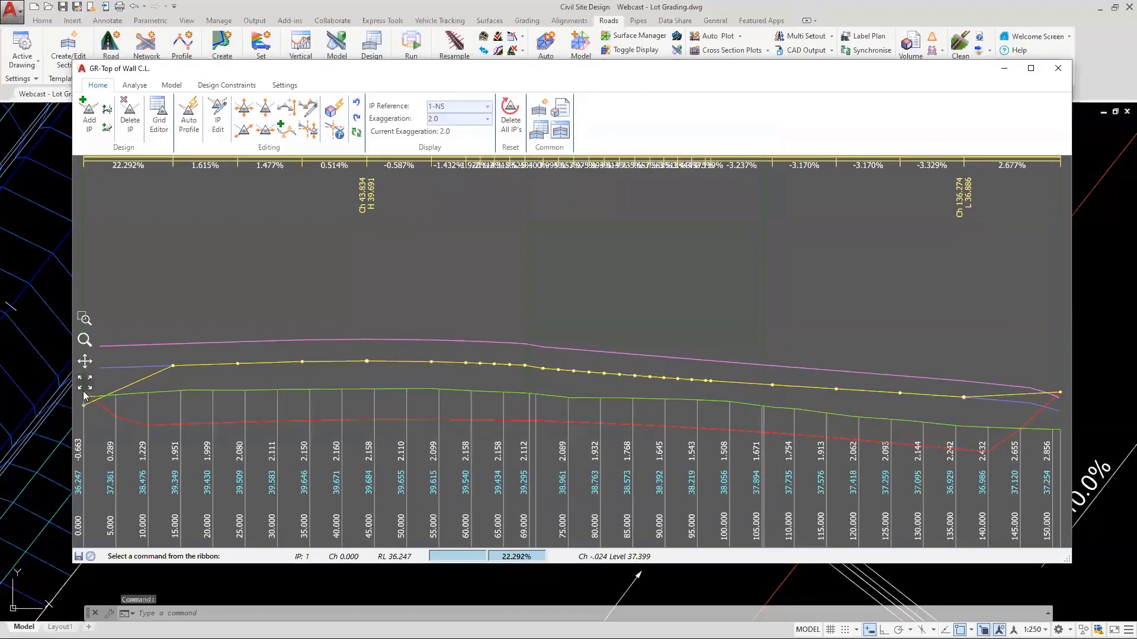
{"action": "left_click", "coordinate": [87, 409]}
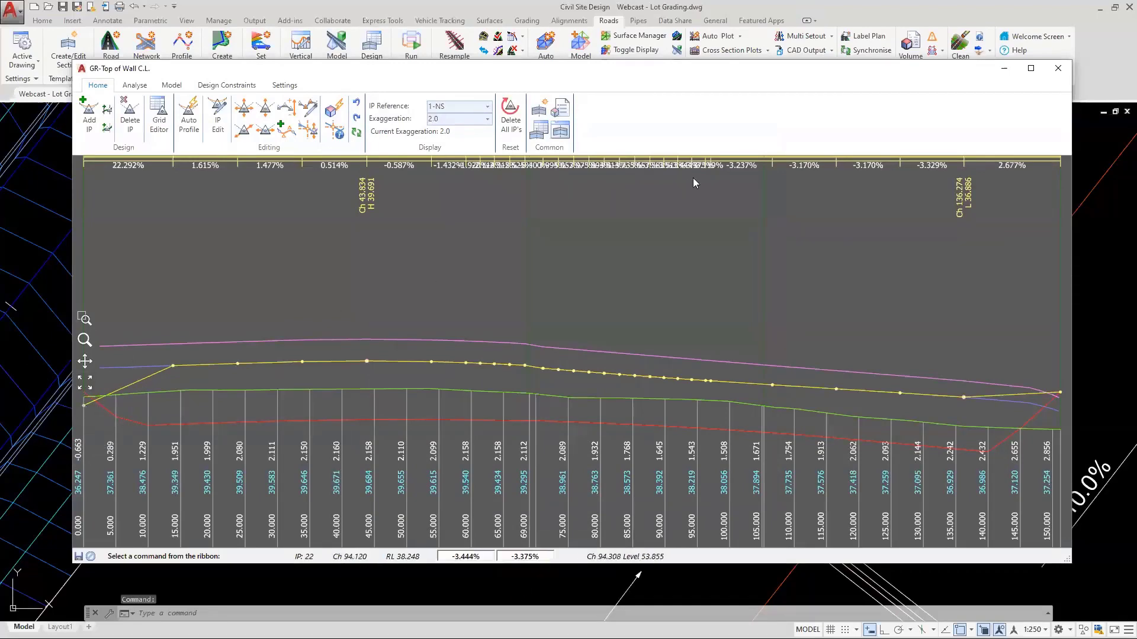
{"action": "left_click", "coordinate": [1058, 71]}
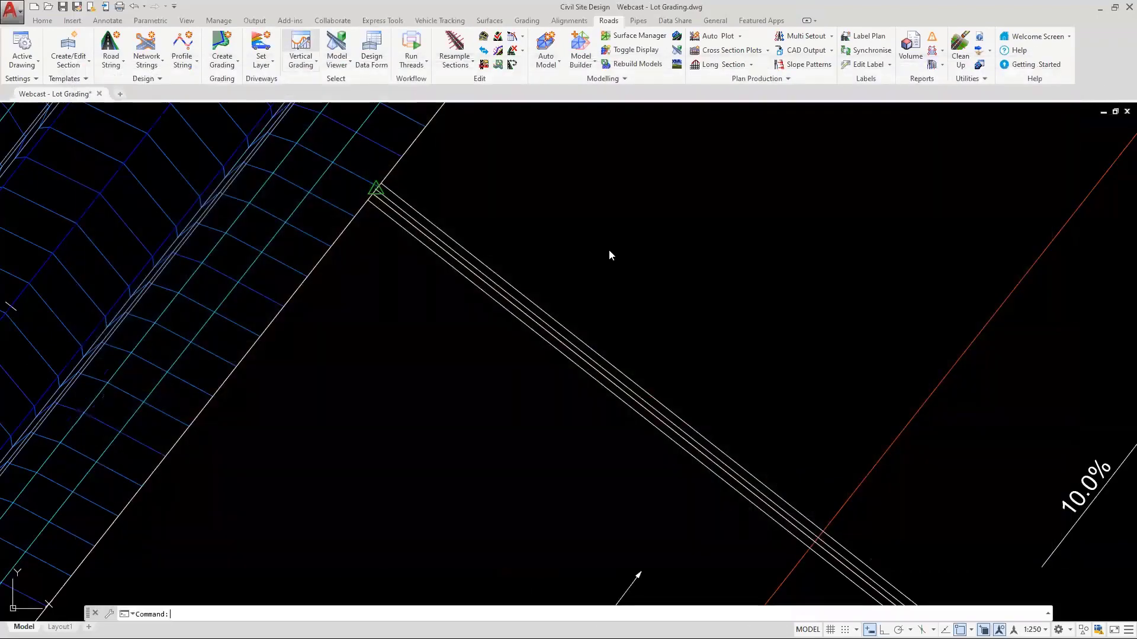
Step: Add a TotalModel reference surface entry from chainage 0 to 1 to the Bottom of Wall auto profile, and apply it
{"action": "left_click", "coordinate": [592, 283]}
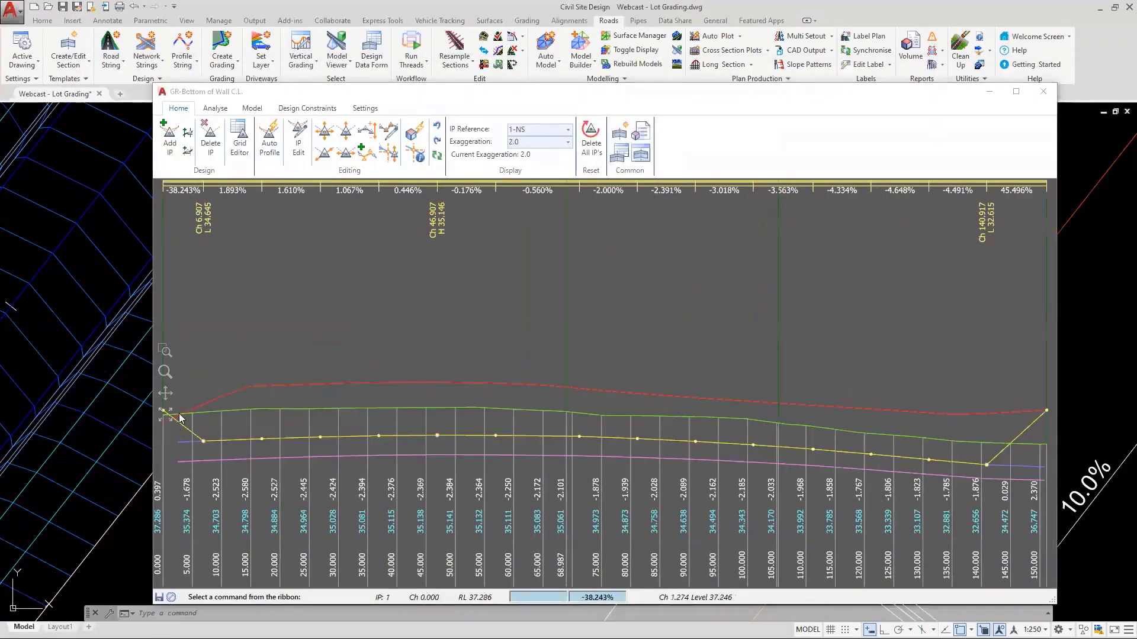
{"action": "left_click", "coordinate": [270, 139]}
{"action": "left_click", "coordinate": [417, 465]}
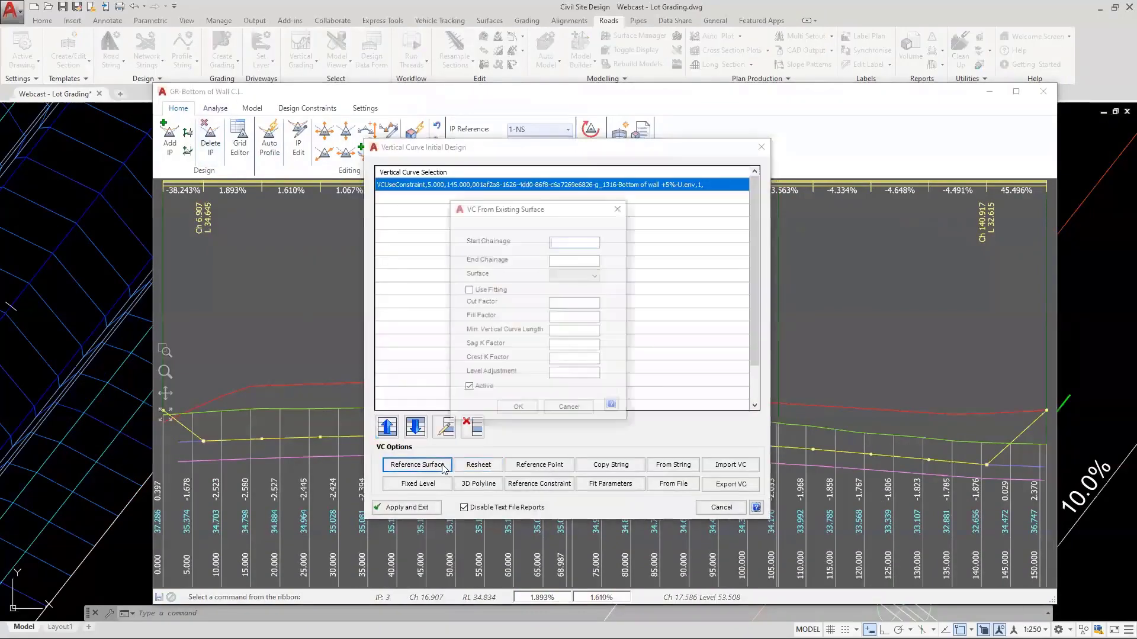
{"action": "type", "text": "0"}
{"action": "key", "text": "Tab"}
{"action": "type", "text": "1"}
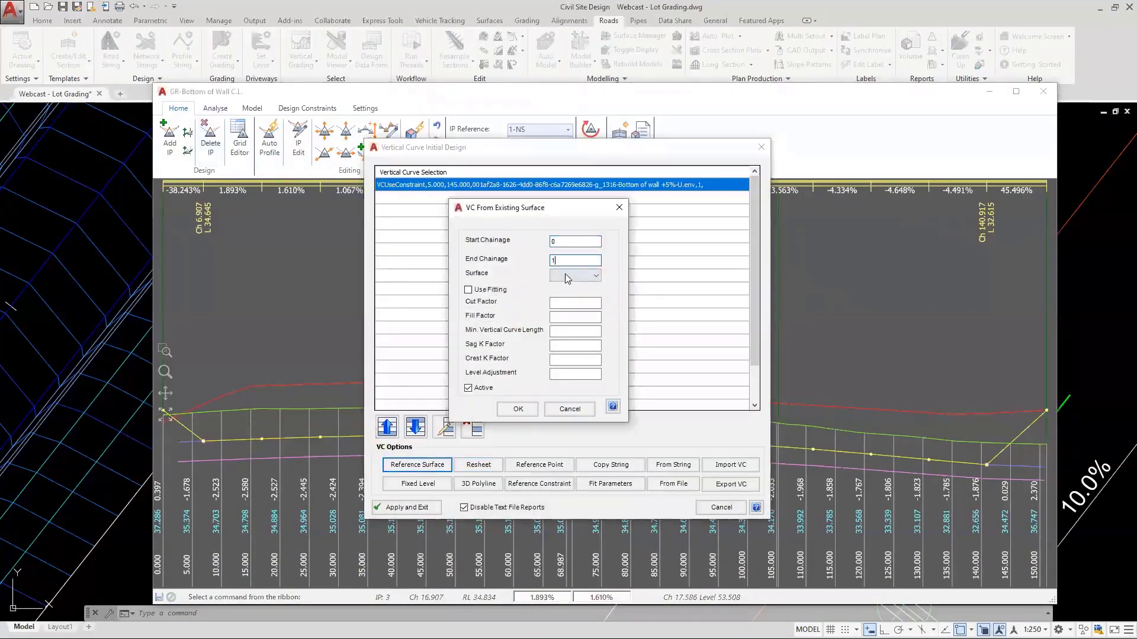
{"action": "left_click", "coordinate": [566, 274]}
{"action": "left_click", "coordinate": [566, 370]}
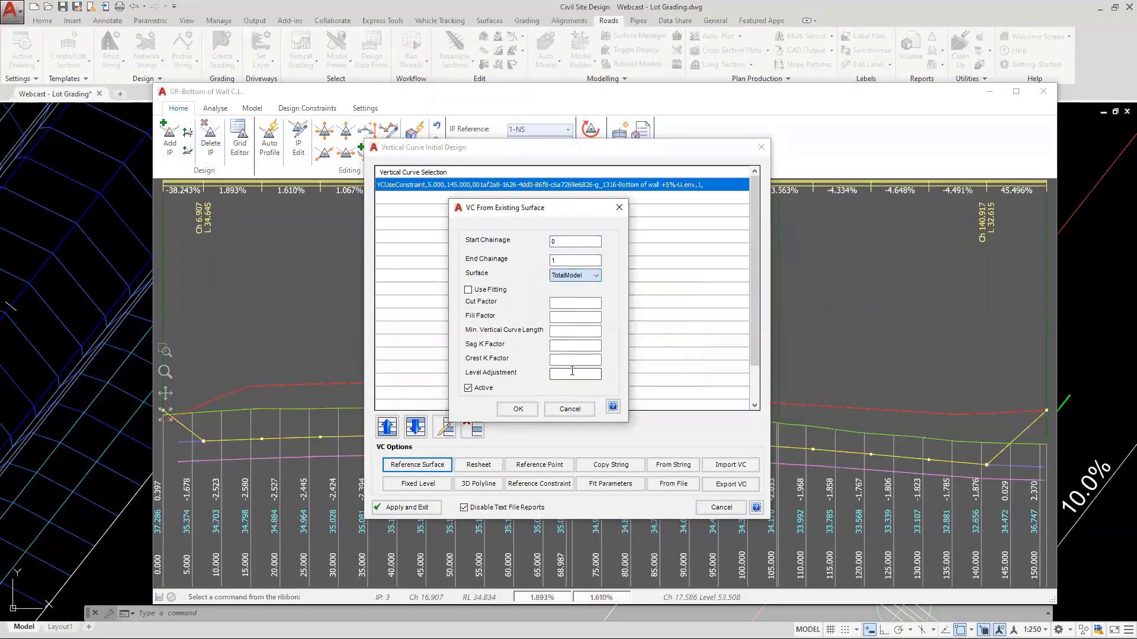
{"action": "left_click", "coordinate": [518, 409]}
{"action": "left_click", "coordinate": [406, 508]}
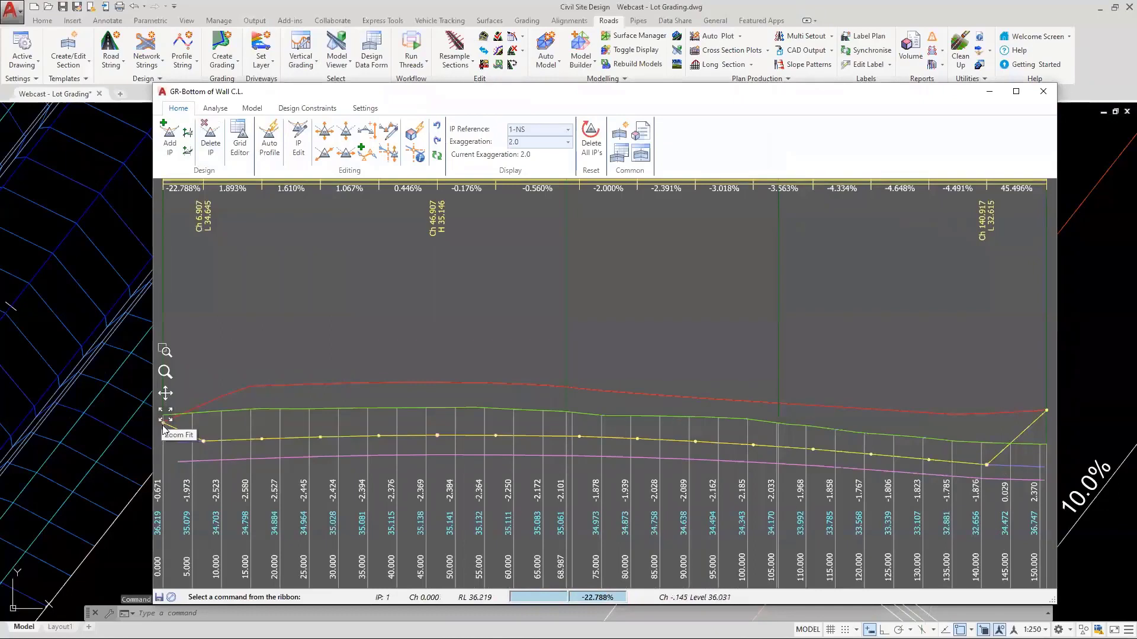
Step: Resize the Bottom of Wall profile window, examine the string's last IP, and minimise the window
{"action": "left_click", "coordinate": [127, 514]}
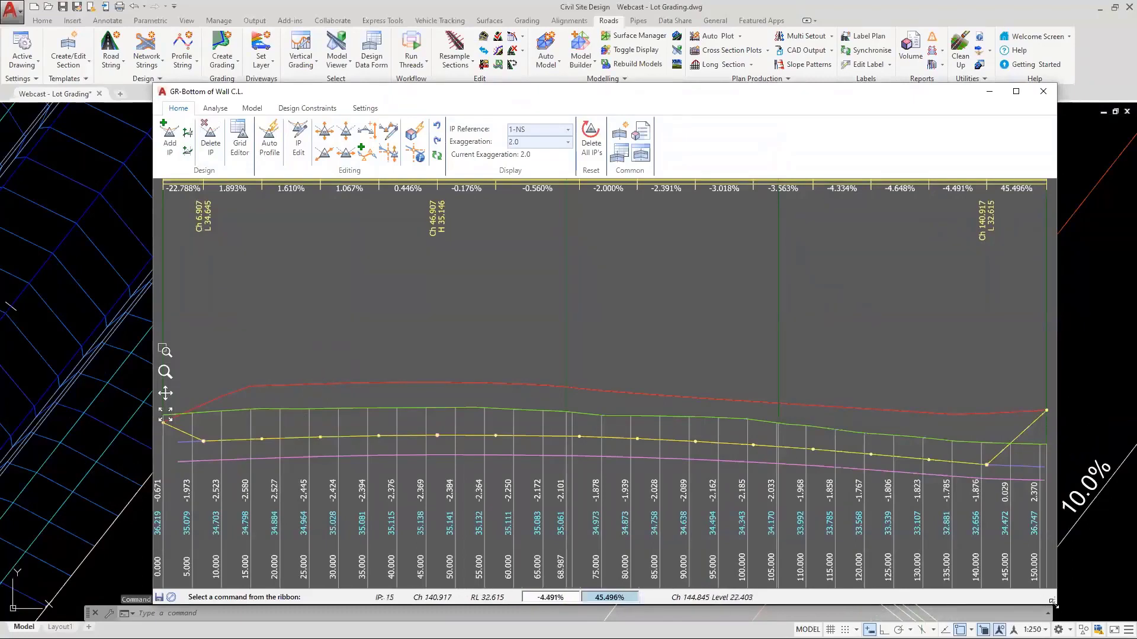
{"action": "left_click_drag", "start_coordinate": [1054, 603], "coordinate": [1072, 577]}
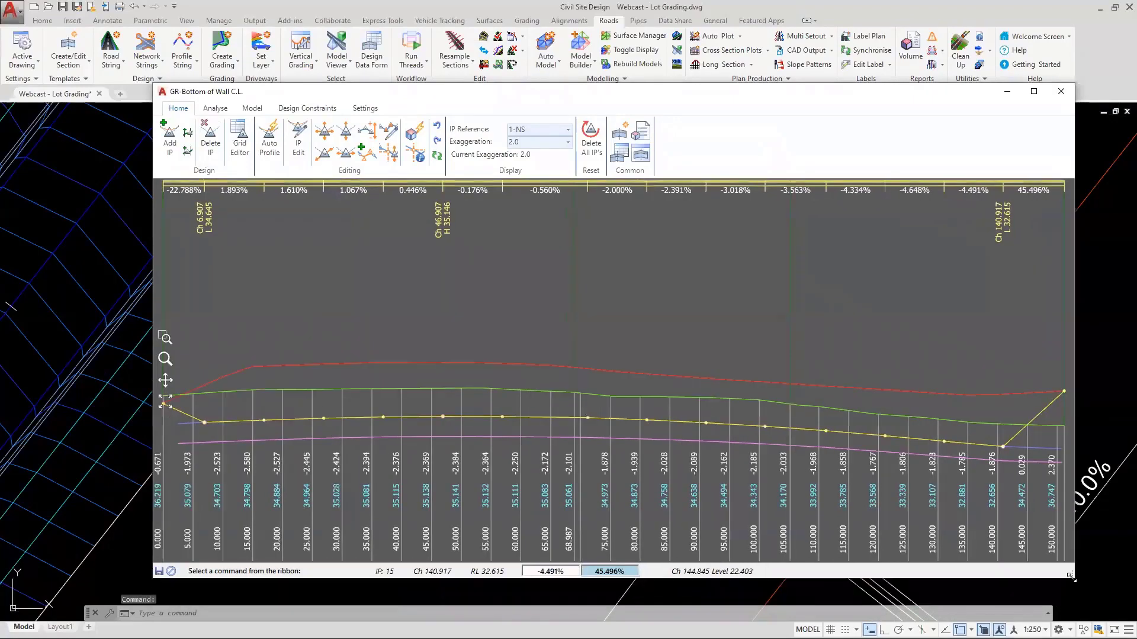
{"action": "left_click", "coordinate": [1063, 393]}
{"action": "left_click_drag", "start_coordinate": [1034, 96], "coordinate": [904, 98]}
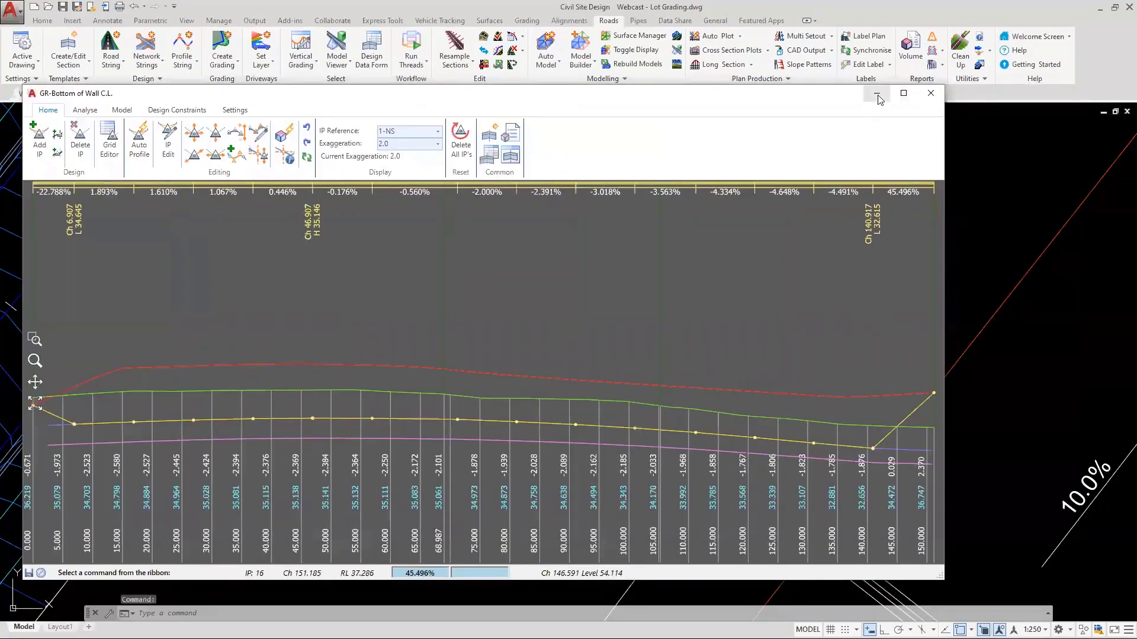
{"action": "left_click", "coordinate": [877, 93]}
Step: Open the String TIN Extend tool with the wall end beside lot 45 and Road 1 in view
{"action": "scroll", "coordinate": [589, 323], "scroll_direction": "down", "scroll_amount": 5}
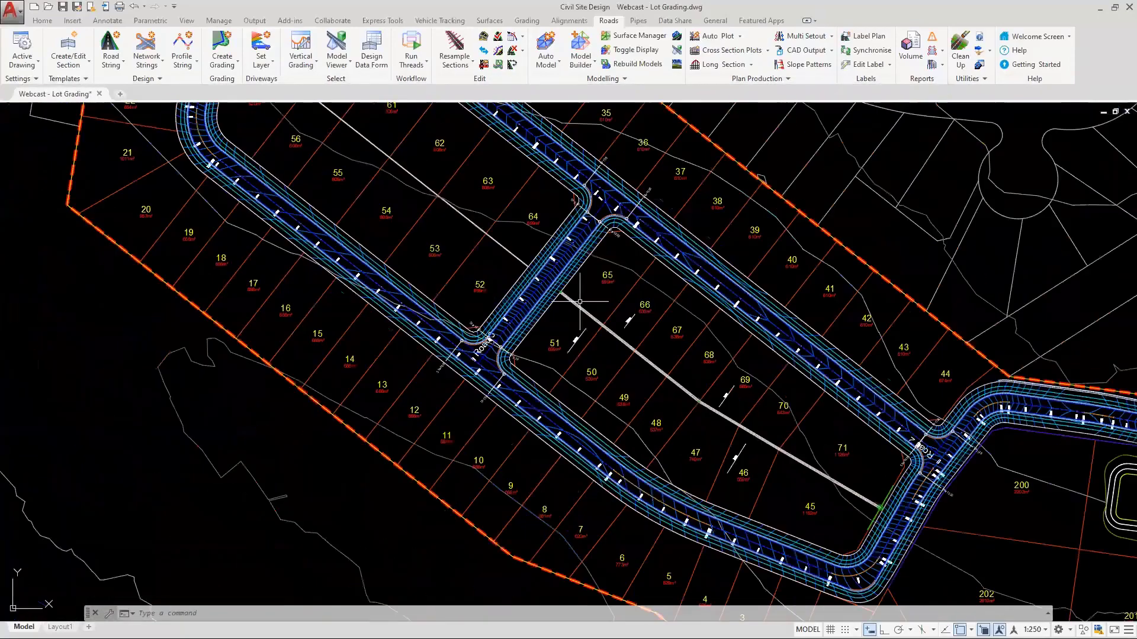
{"action": "scroll", "coordinate": [886, 500], "scroll_direction": "up", "scroll_amount": 8}
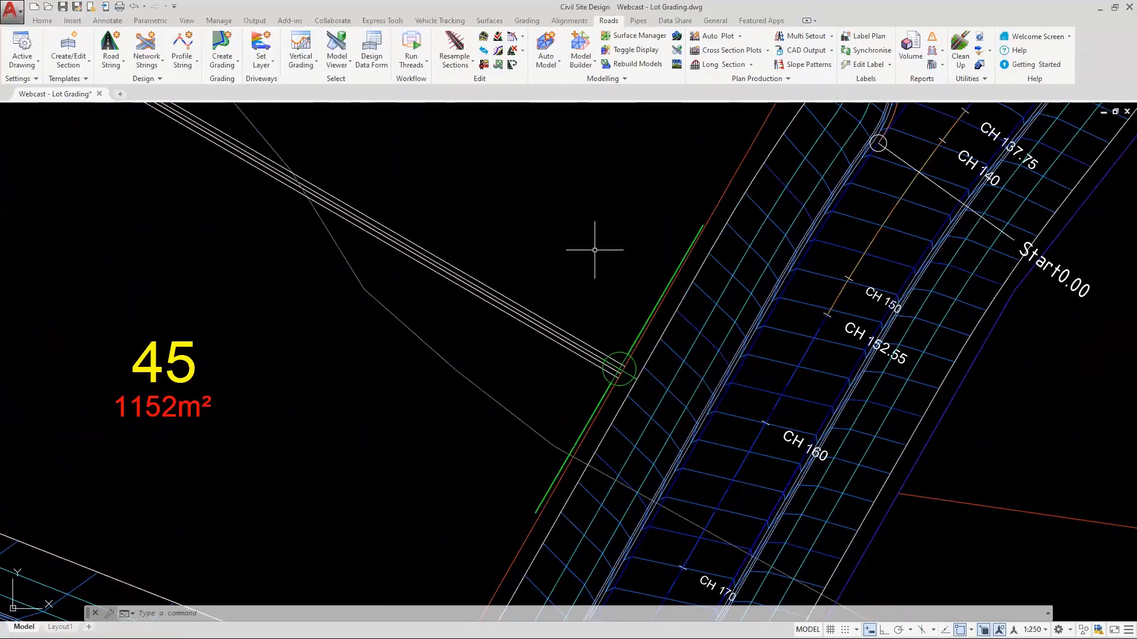
{"action": "left_click", "coordinate": [677, 40]}
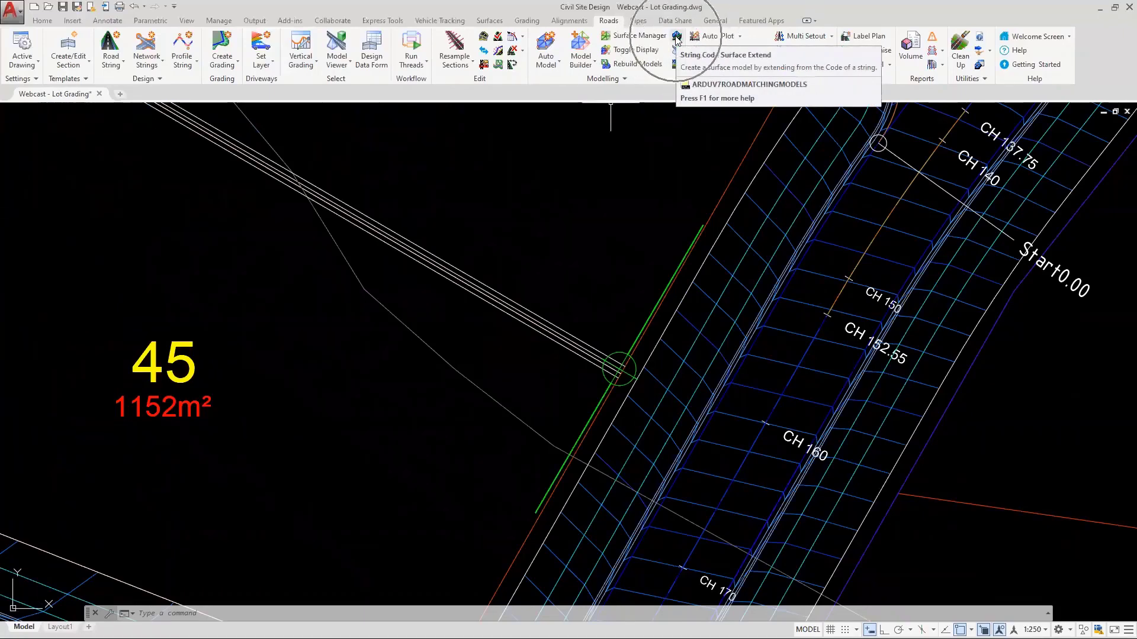
{"action": "left_click", "coordinate": [572, 66]}
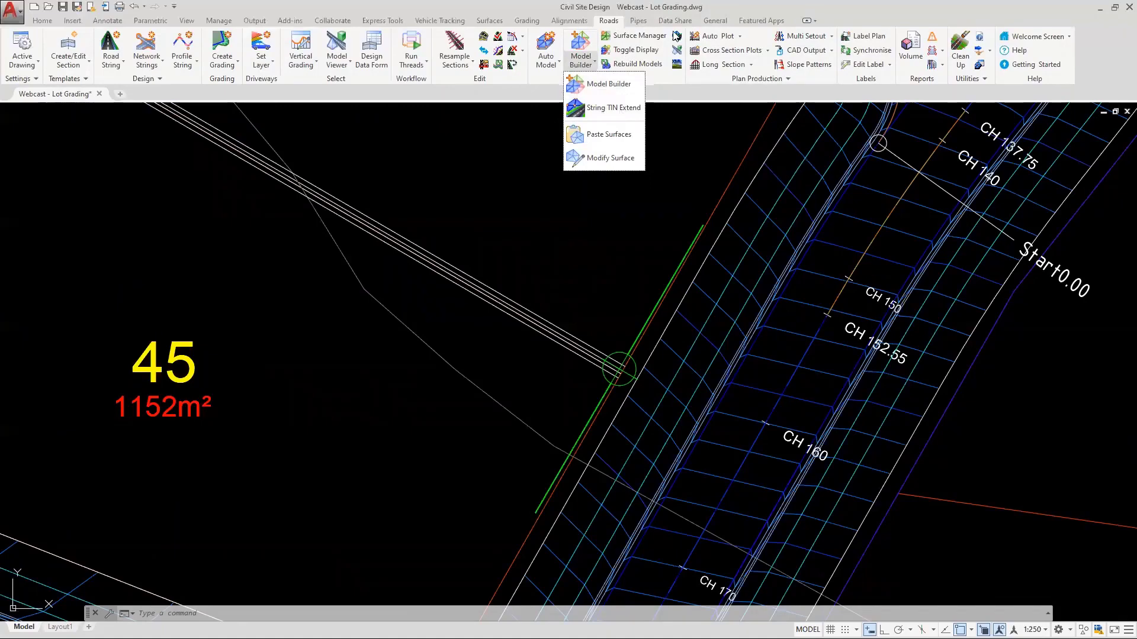
{"action": "left_click", "coordinate": [612, 109]}
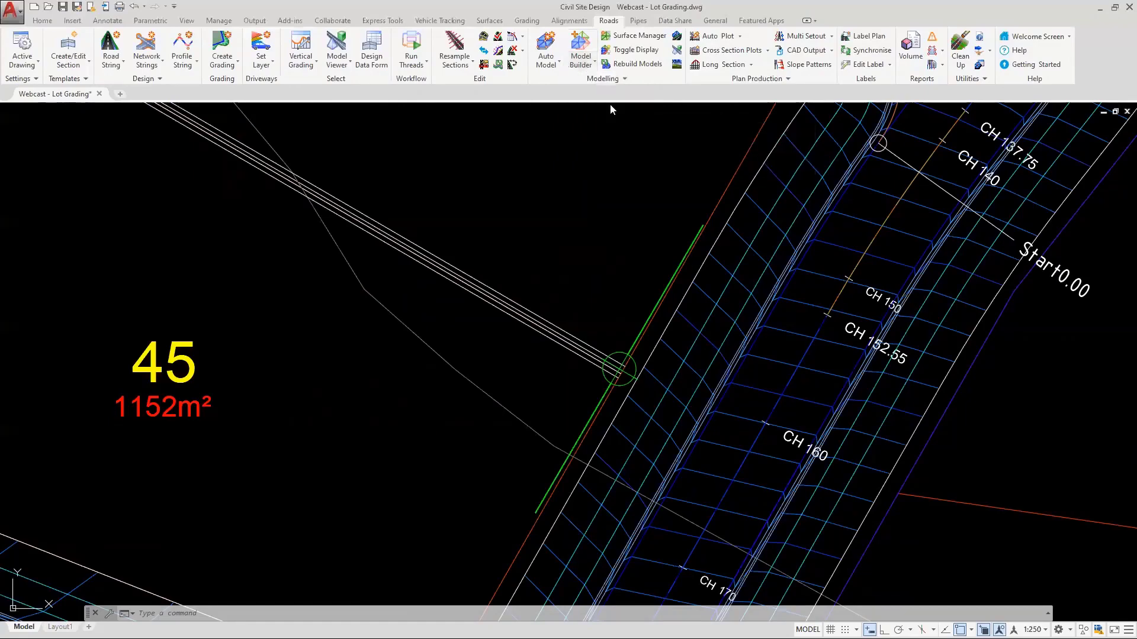
{"action": "left_click_drag", "start_coordinate": [506, 201], "coordinate": [419, 125]}
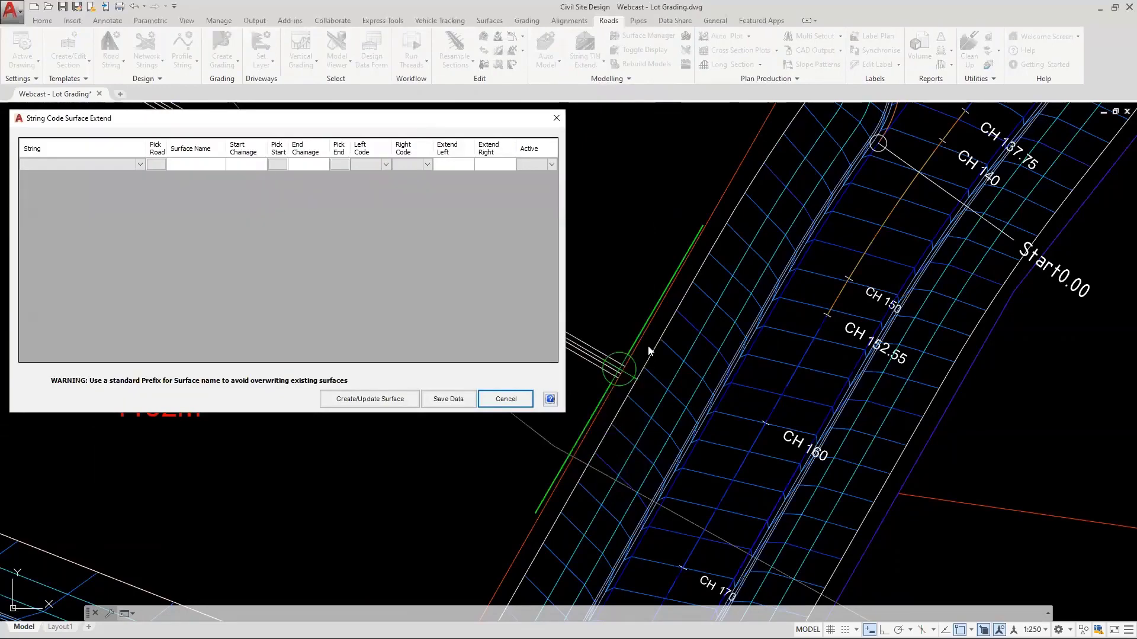
{"action": "left_click", "coordinate": [661, 400]}
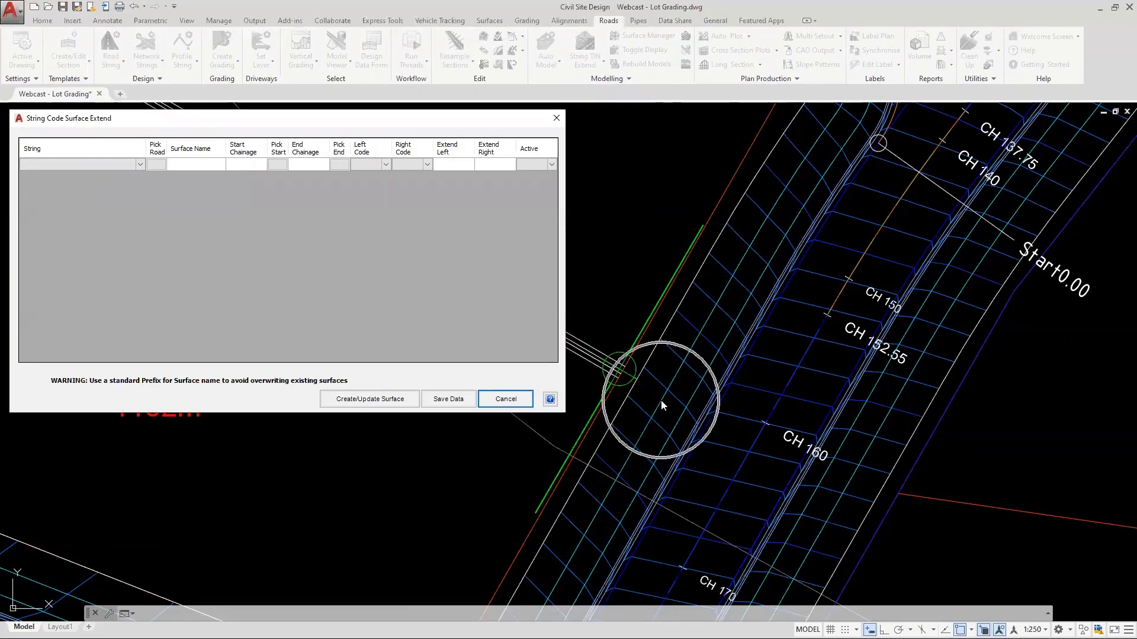
{"action": "left_click", "coordinate": [631, 385]}
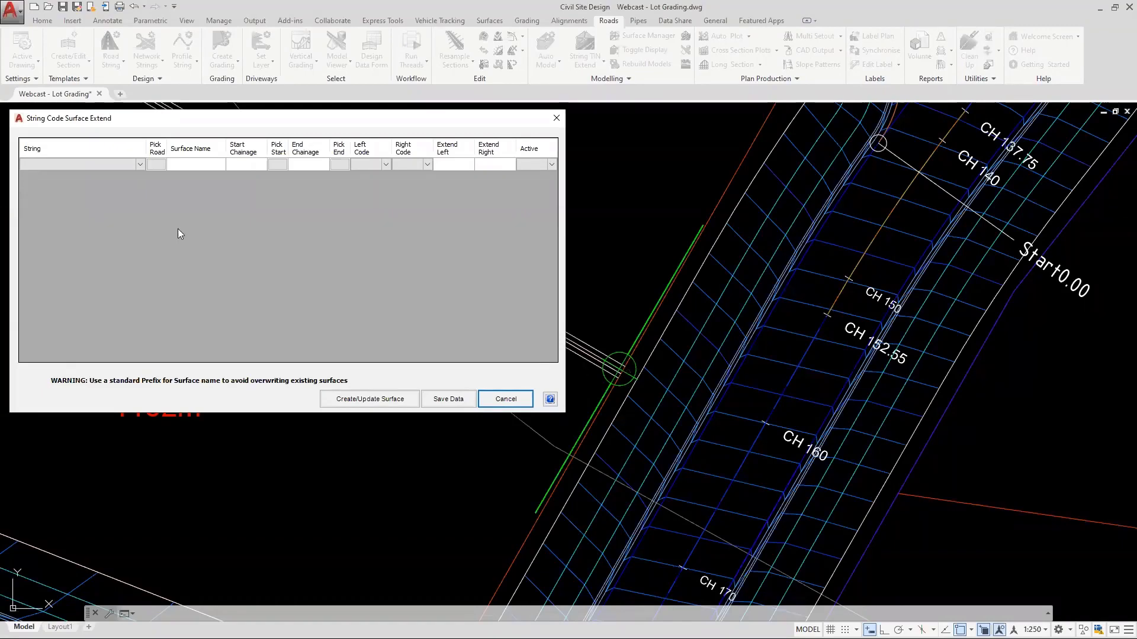
Step: Add a surface extension entry for the Road 1 string and name its surface "Road 1 - Right Side"
{"action": "left_click", "coordinate": [129, 164]}
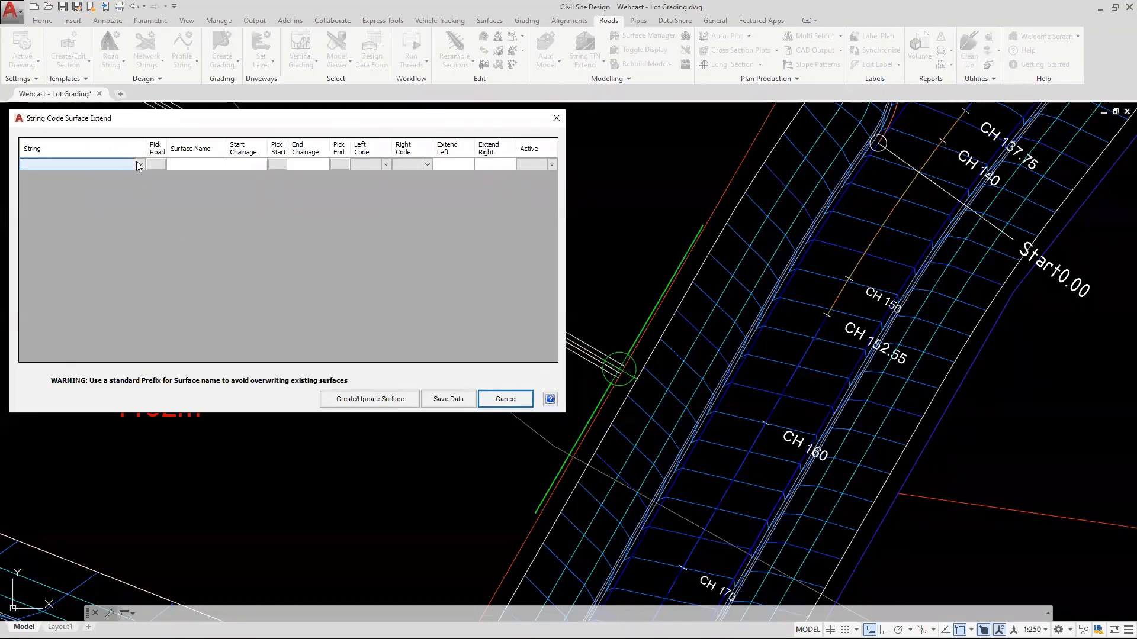
{"action": "left_click", "coordinate": [130, 164]}
{"action": "left_click", "coordinate": [124, 176]}
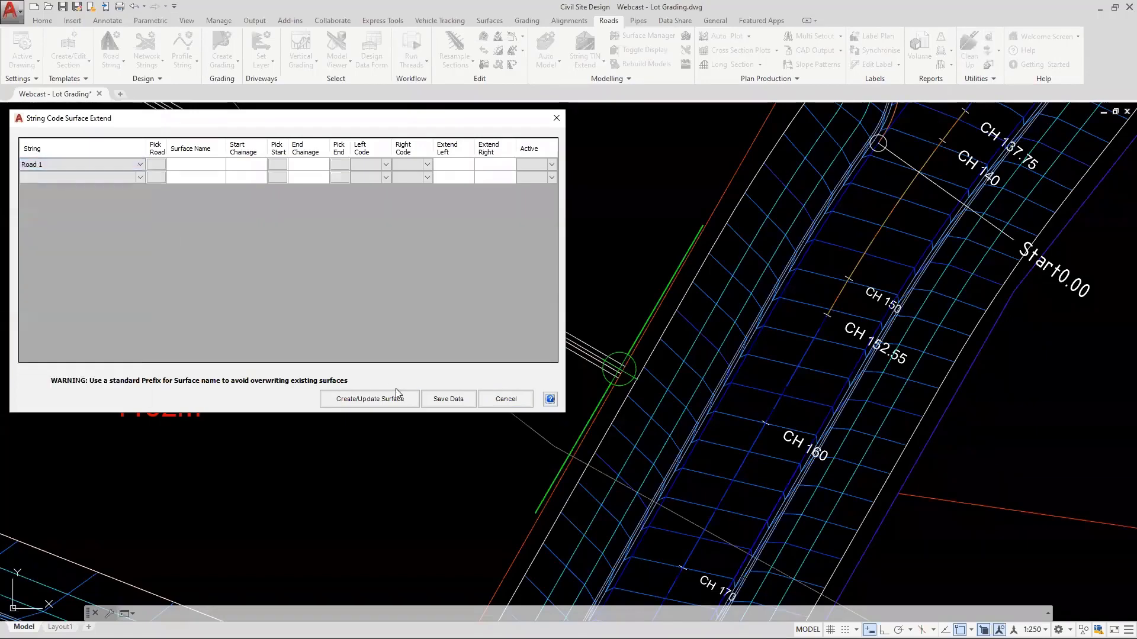
{"action": "left_click", "coordinate": [180, 165]}
{"action": "type", "text": "Road 1 - Right Side"}
{"action": "left_click", "coordinate": [185, 161]}
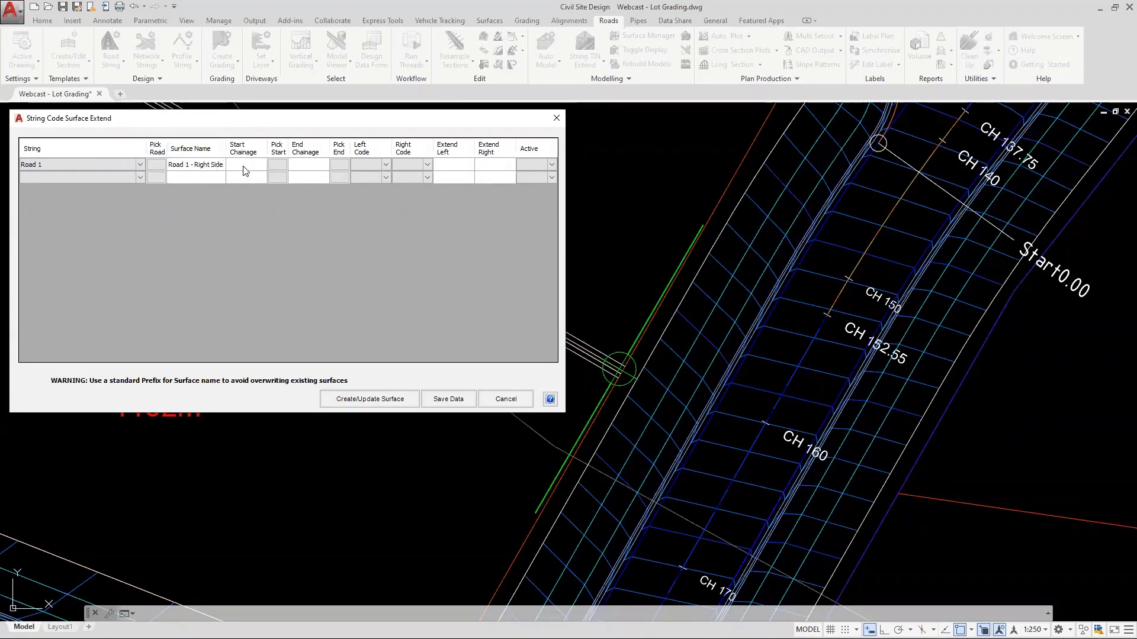
Step: Pick chainage 150 on Road 1 as the extension's start and chainage 178.35 as its end
{"action": "left_click", "coordinate": [278, 165]}
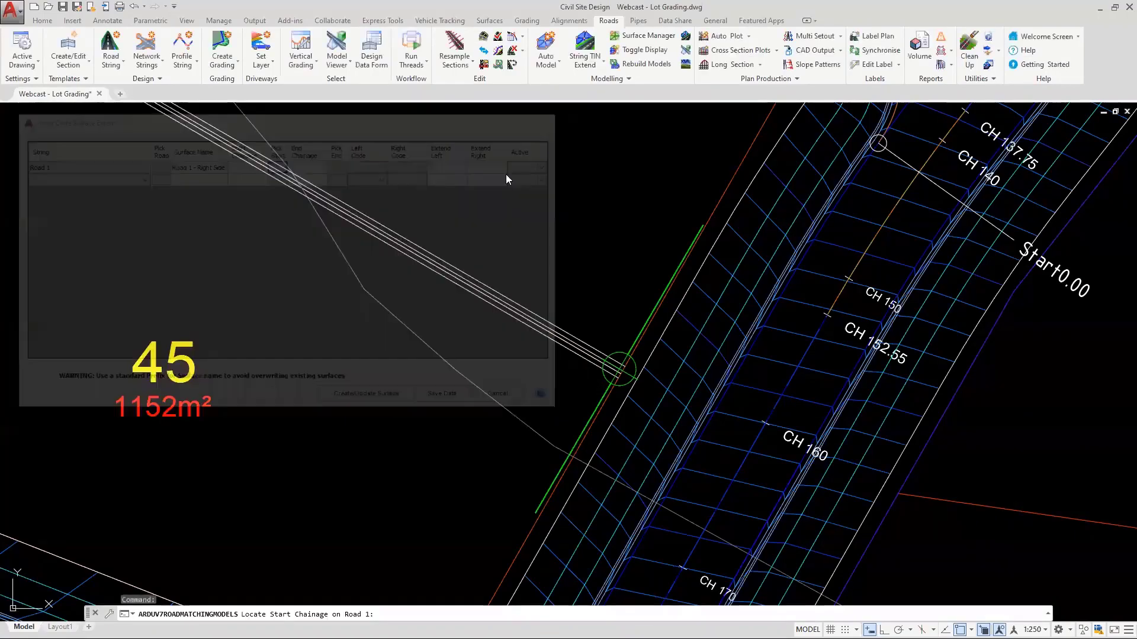
{"action": "left_click", "coordinate": [846, 277]}
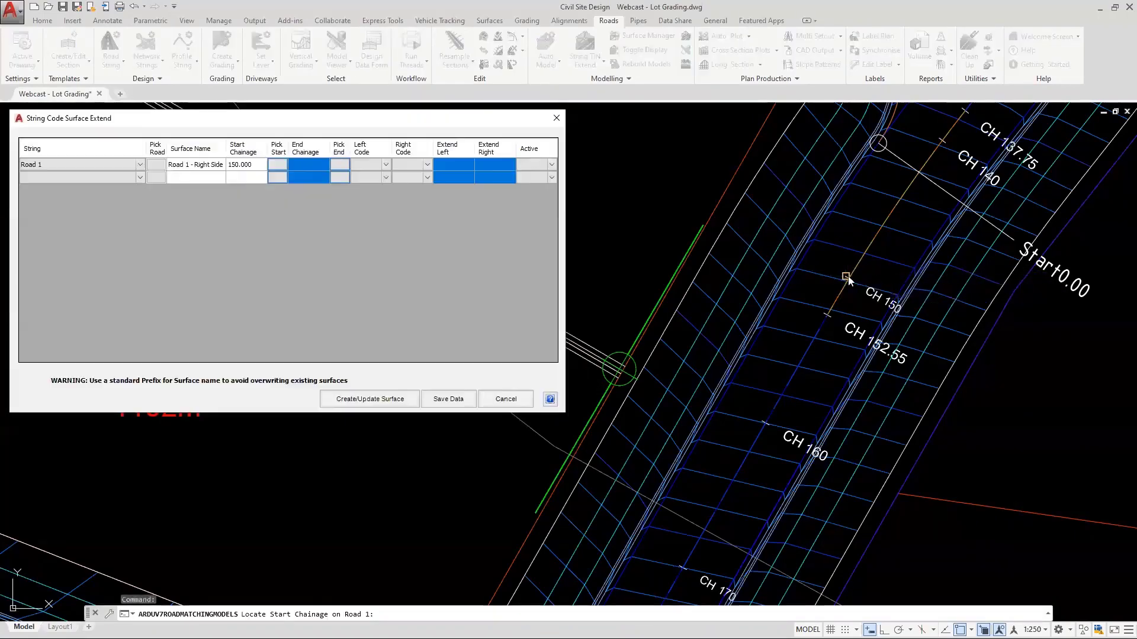
{"action": "left_click", "coordinate": [251, 167]}
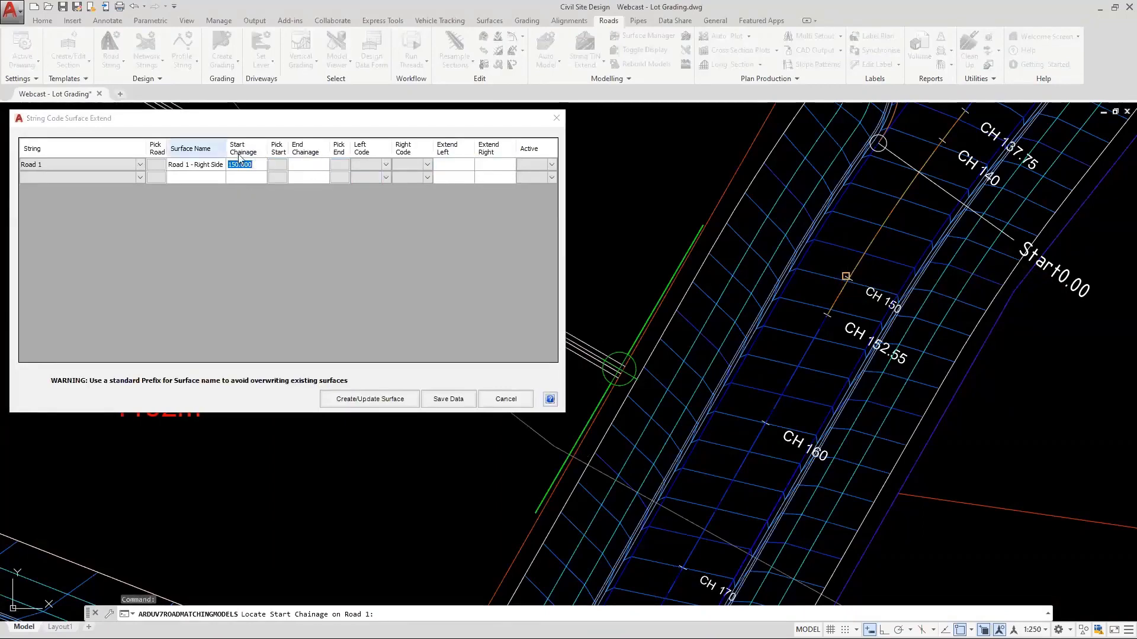
{"action": "left_click", "coordinate": [339, 164]}
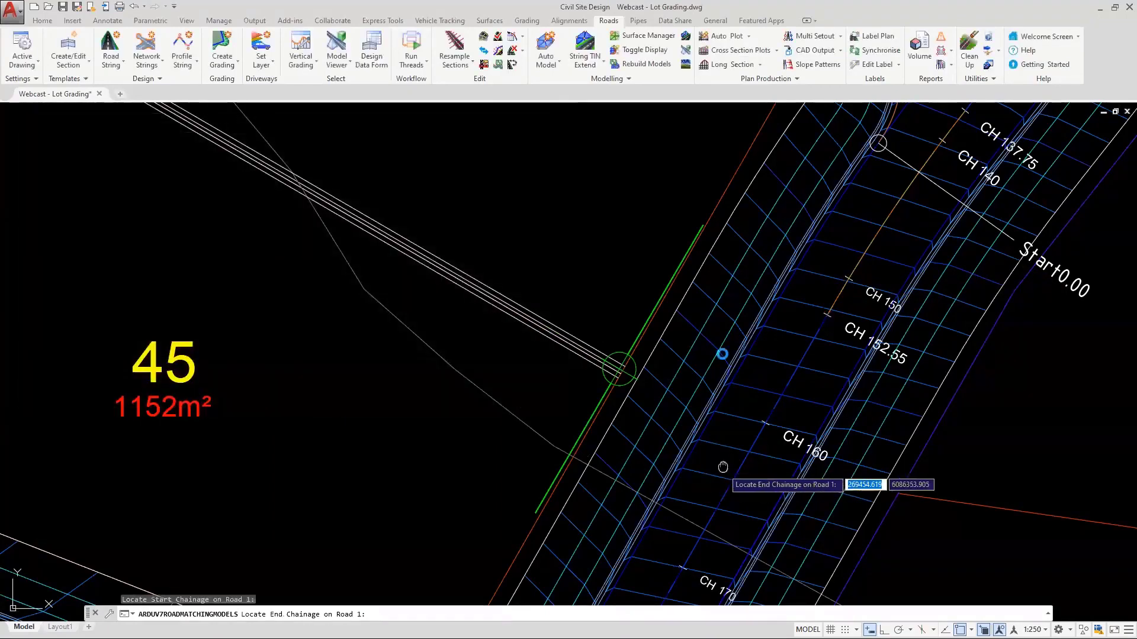
{"action": "middle_click_drag", "start_coordinate": [723, 467], "coordinate": [722, 296]}
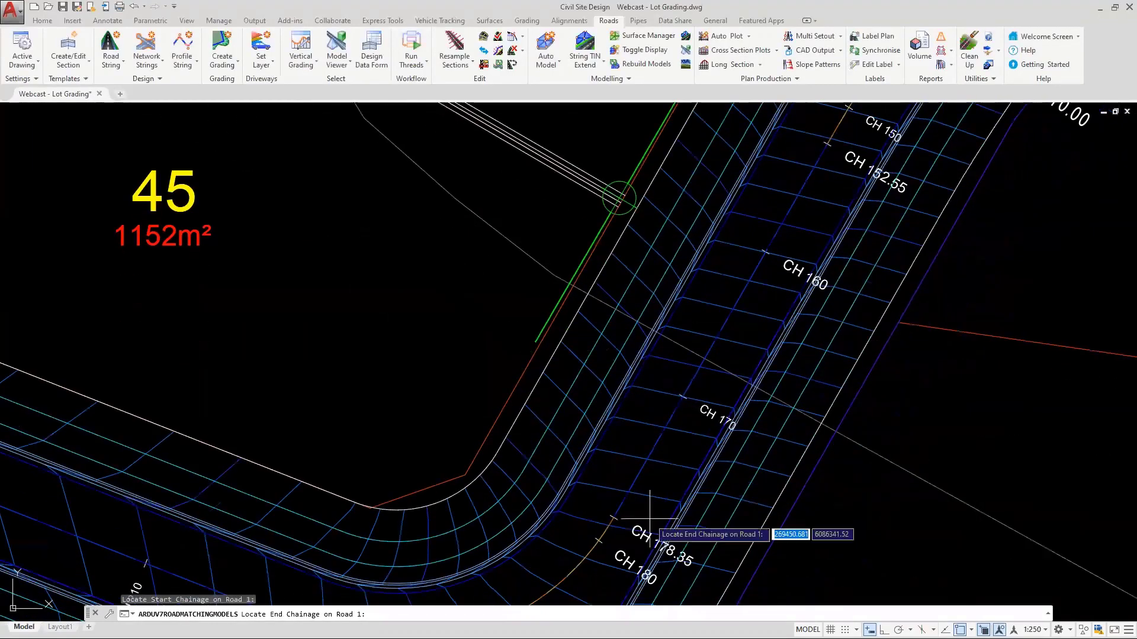
{"action": "left_click", "coordinate": [614, 517]}
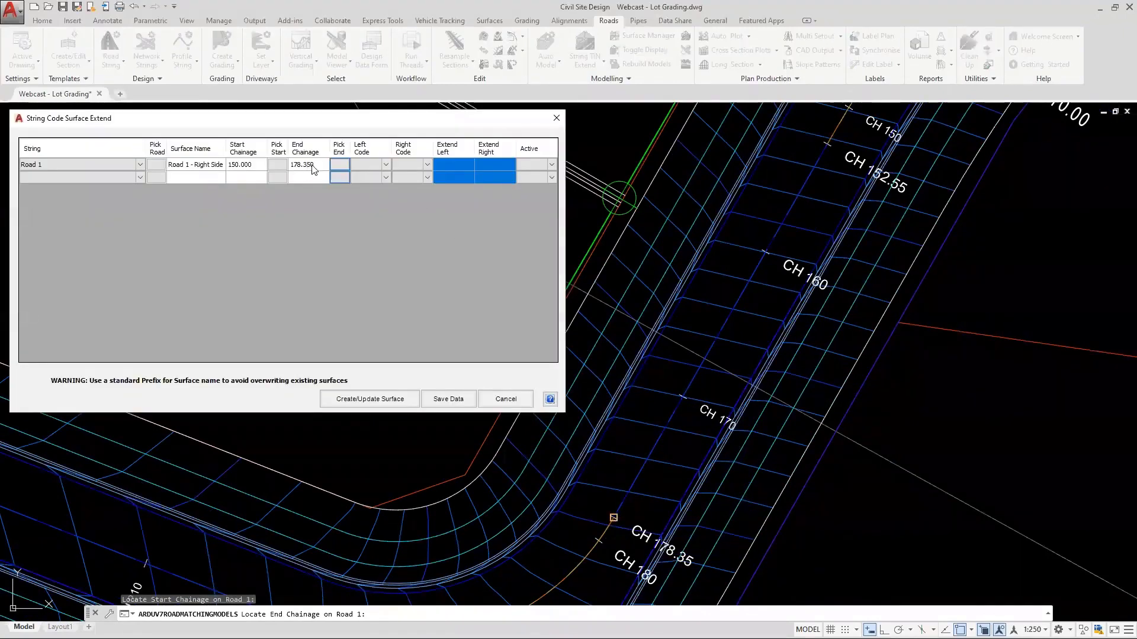
Step: Set the entry's left code to RFPO and its right code to RBDY
{"action": "left_click", "coordinate": [374, 165]}
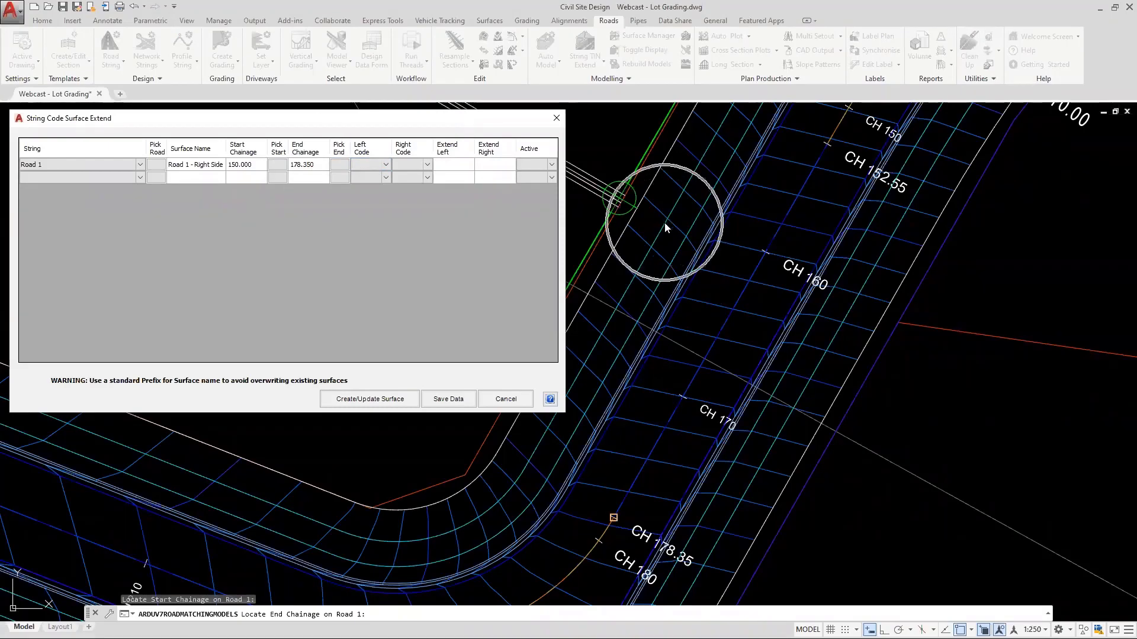
{"action": "left_click", "coordinate": [385, 164]}
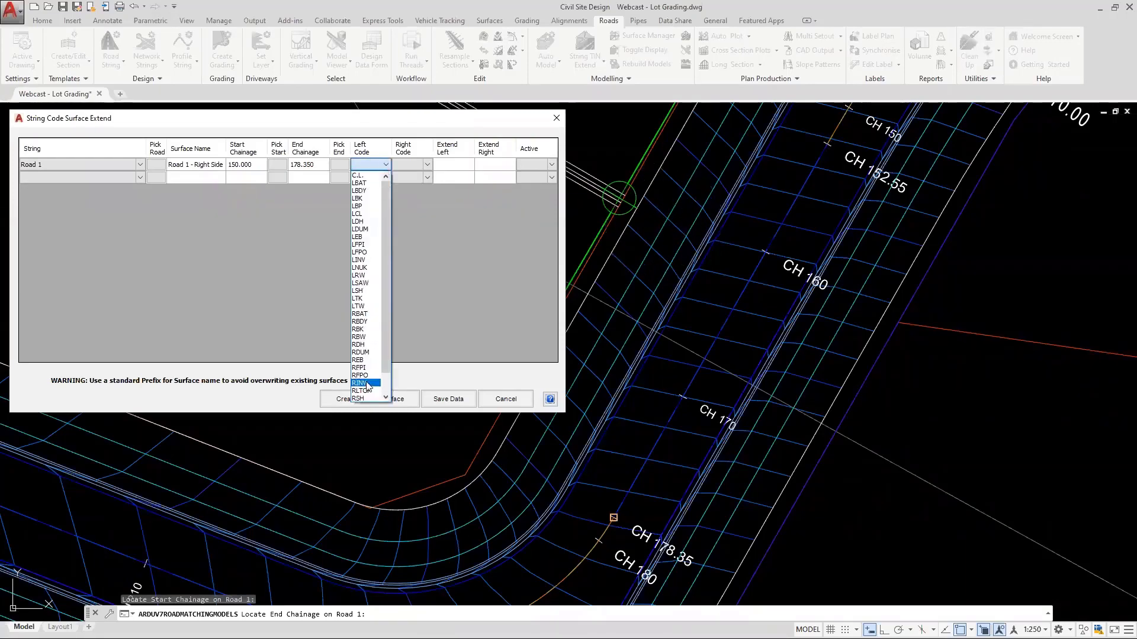
{"action": "left_click", "coordinate": [373, 376]}
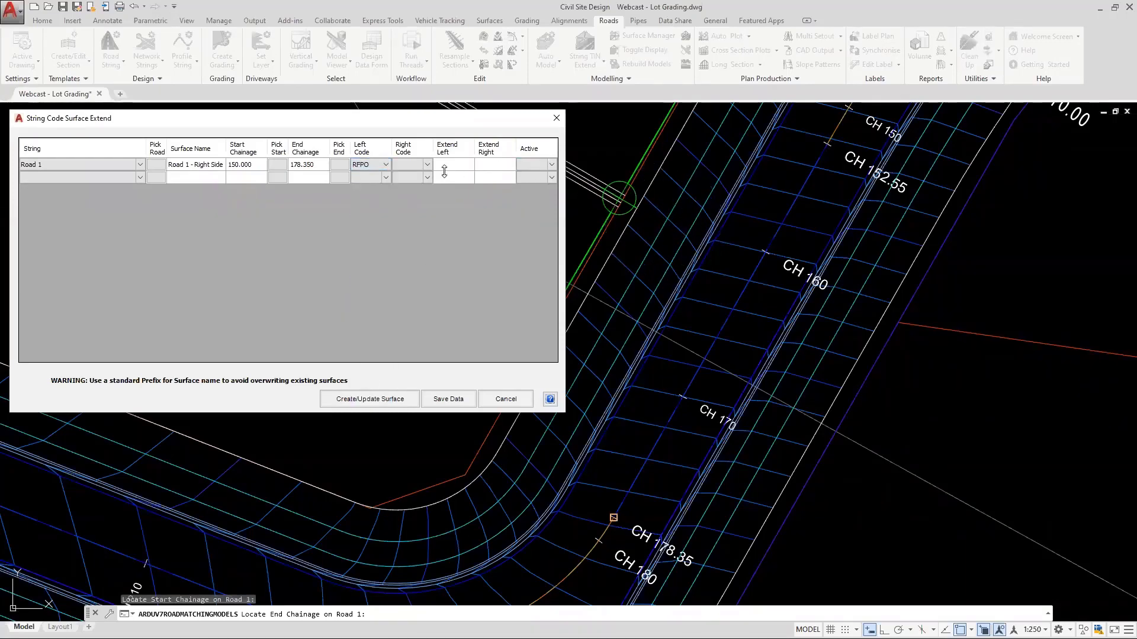
{"action": "left_click", "coordinate": [426, 164]}
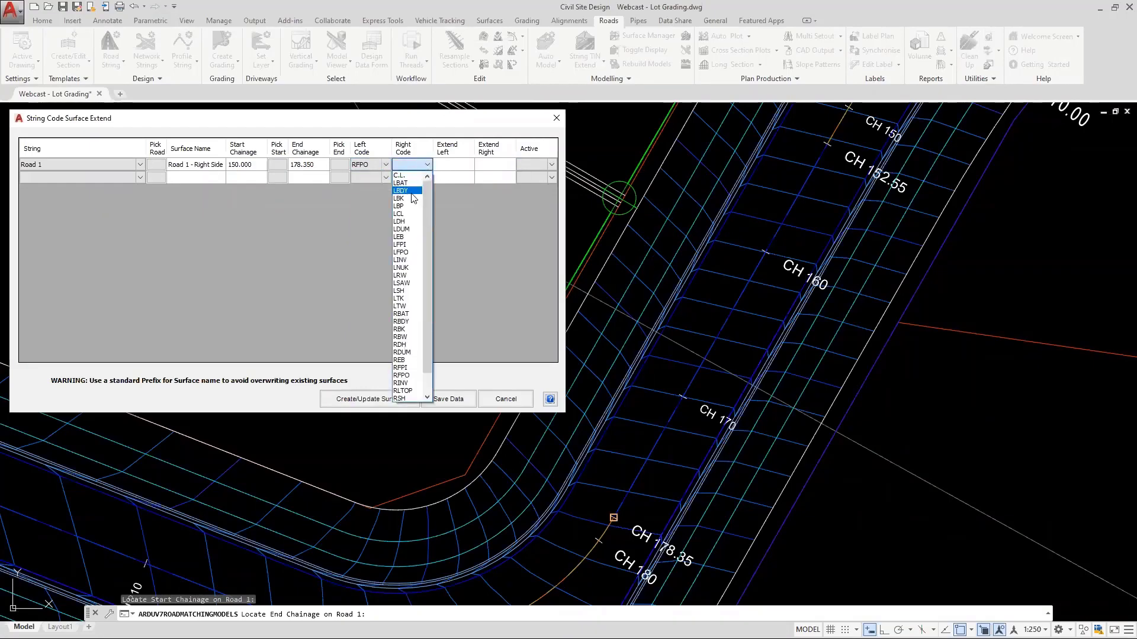
{"action": "left_click", "coordinate": [405, 323]}
{"action": "left_click", "coordinate": [628, 226]}
{"action": "left_click", "coordinate": [631, 226]}
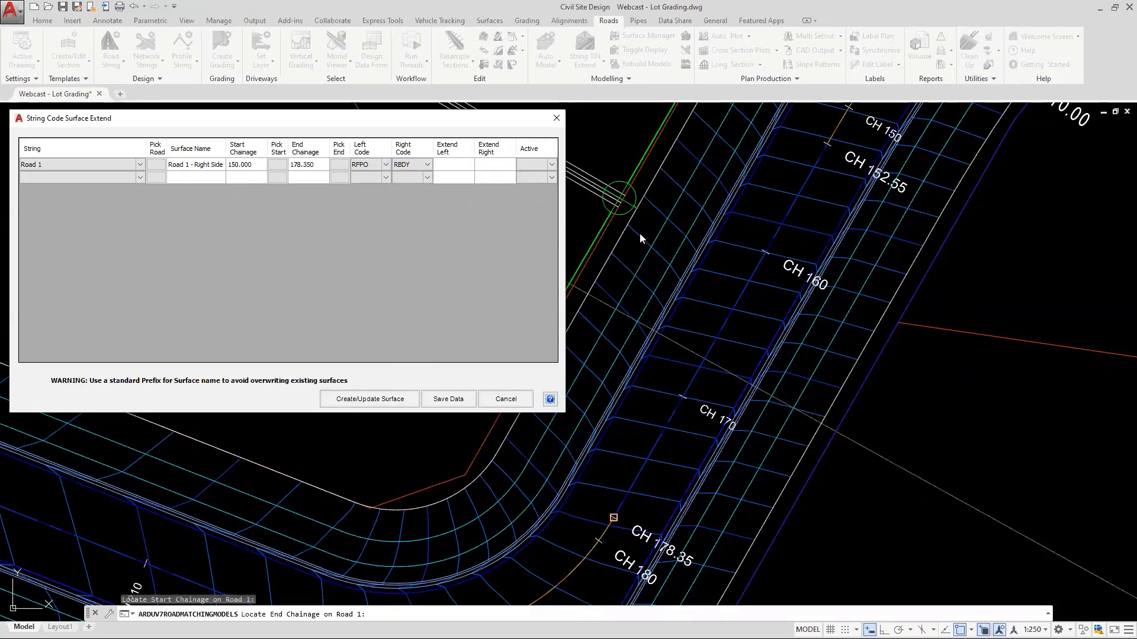
Step: Extend the surface 2 to the right, make the entry active, and create the extended surface along lot 45
{"action": "left_click", "coordinate": [497, 167]}
{"action": "type", "text": "2"}
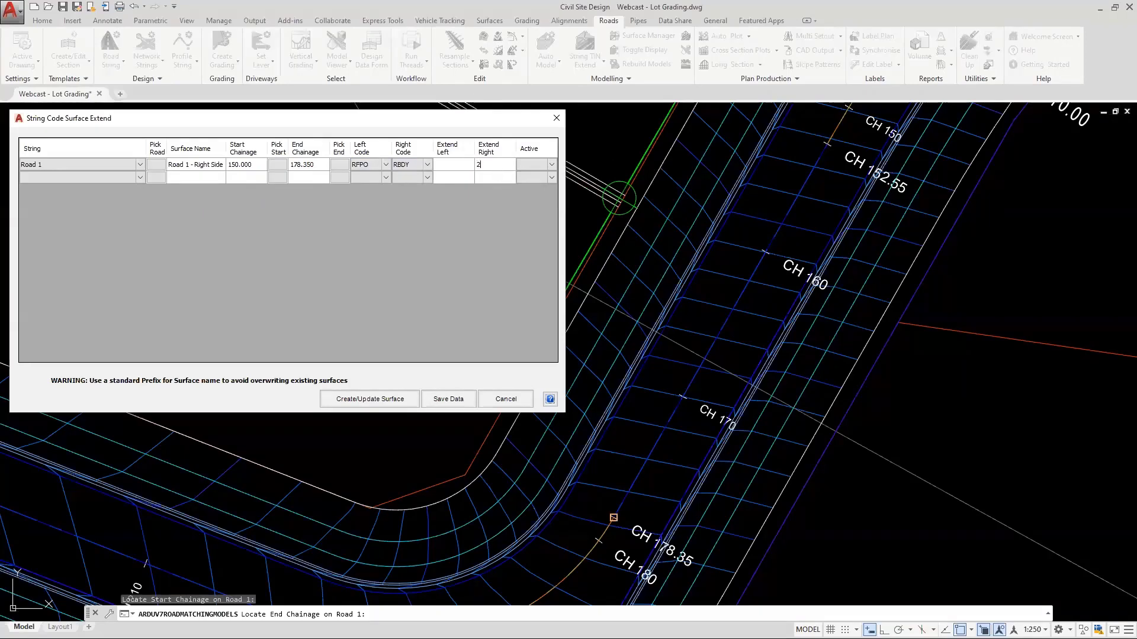
{"action": "left_click", "coordinate": [550, 164]}
{"action": "left_click", "coordinate": [539, 179]}
{"action": "left_click", "coordinate": [366, 401]}
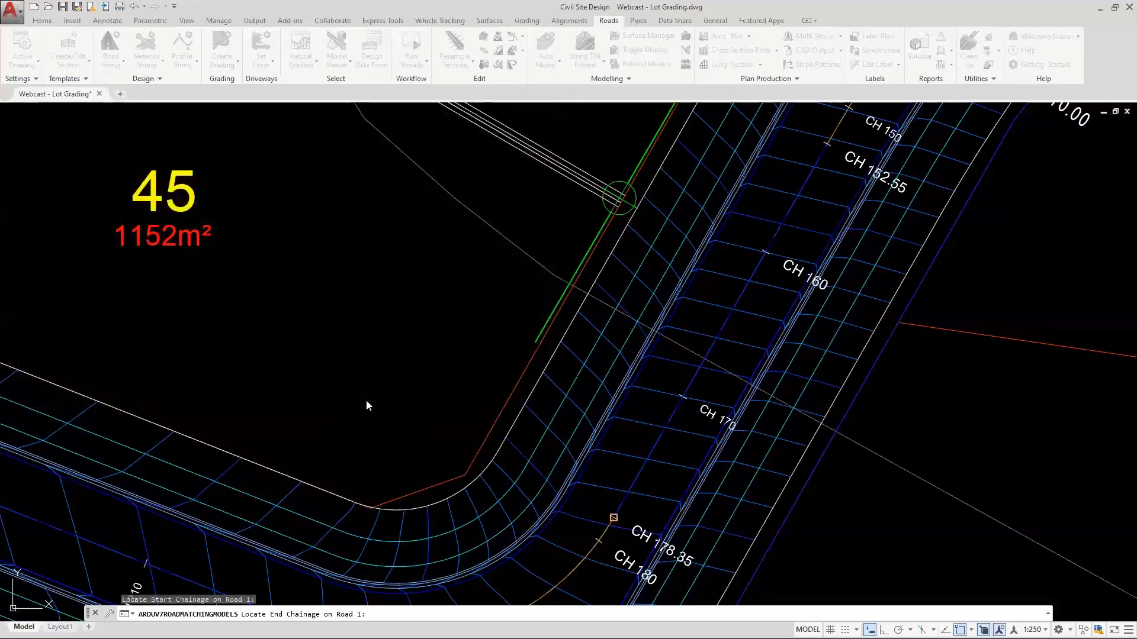
{"action": "mouse_move", "coordinate": [573, 206]}
{"action": "middle_mouse_down"}
{"action": "mouse_move", "coordinate": [556, 246]}
{"action": "mouse_move", "coordinate": [502, 277]}
{"action": "middle_mouse_up"}
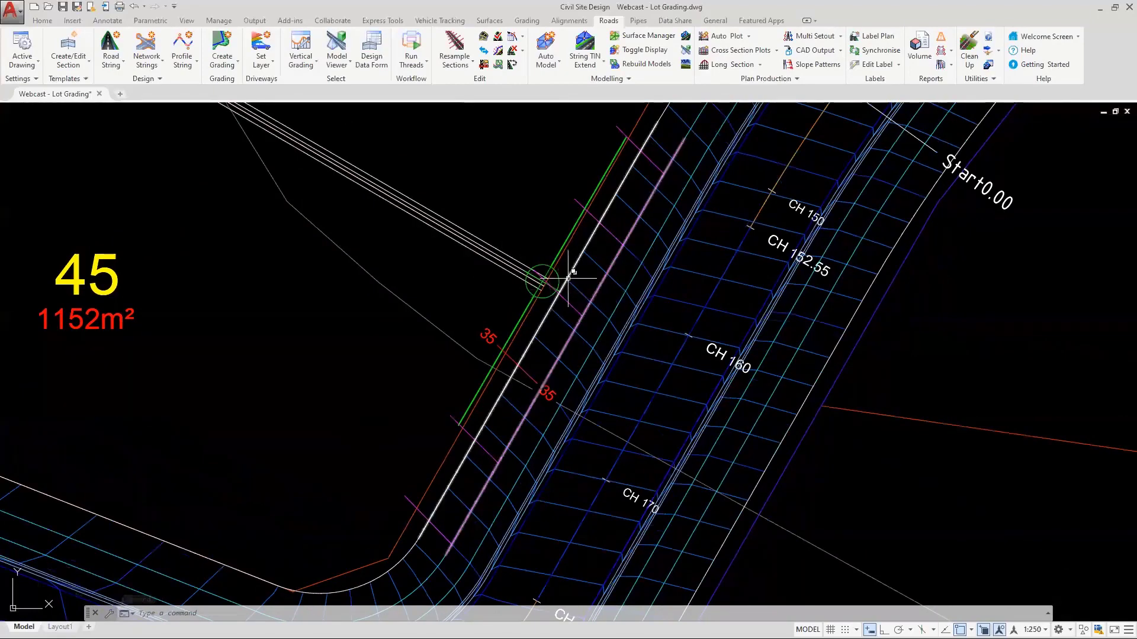
Step: Turn on the mesh display for the Road 1 - Right Side surface
{"action": "mouse_move", "coordinate": [568, 277]}
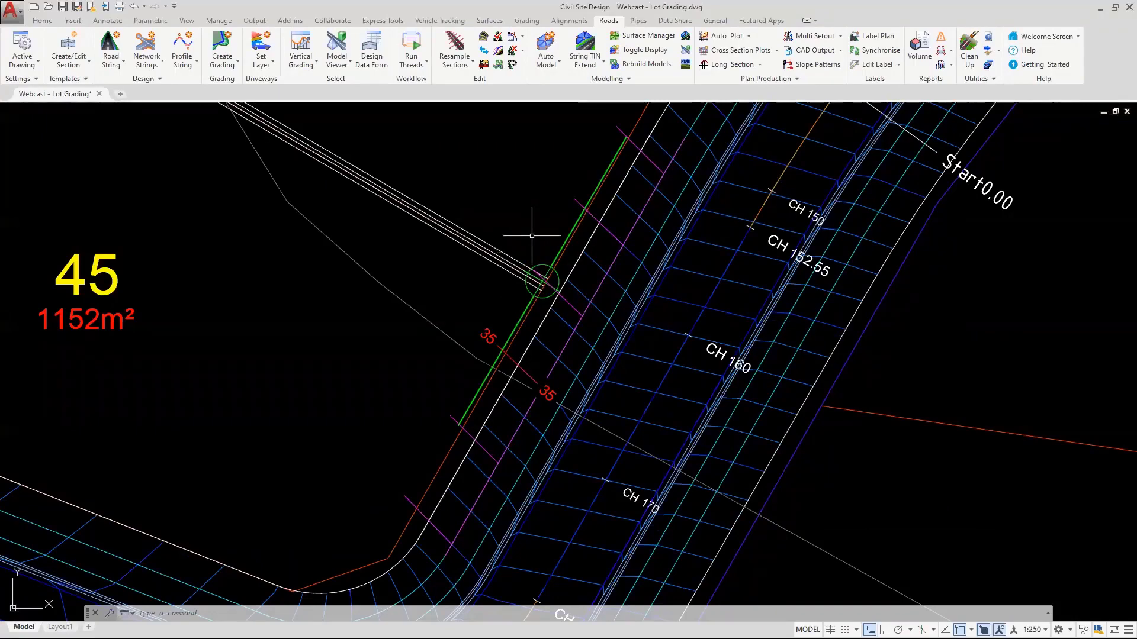
{"action": "scroll", "coordinate": [539, 287], "scroll_direction": "up", "scroll_amount": 5}
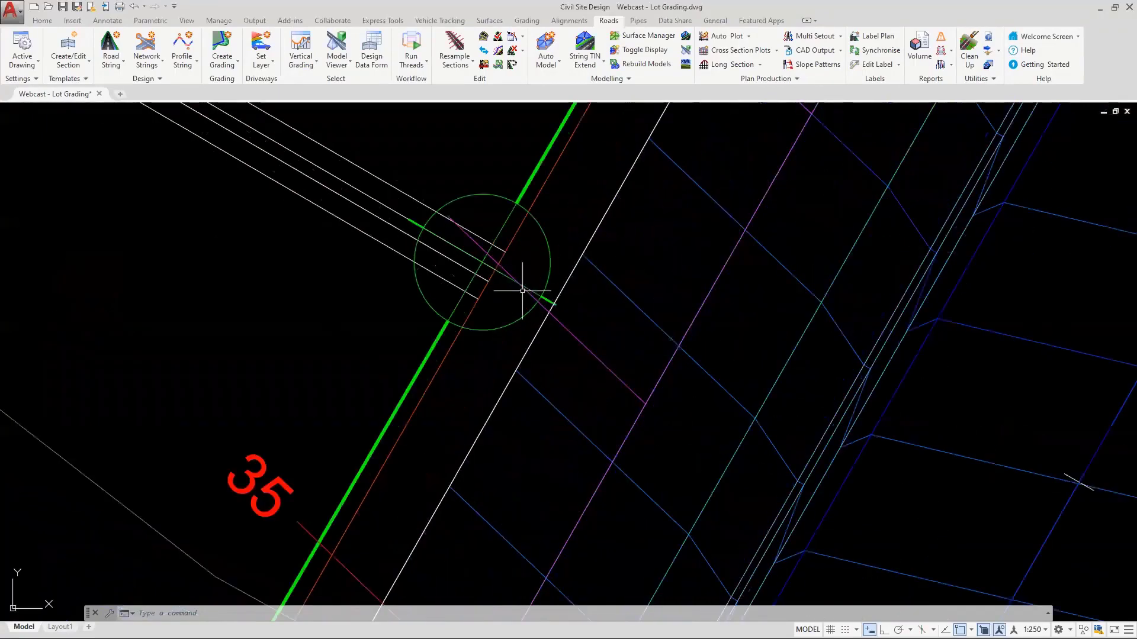
{"action": "scroll", "coordinate": [527, 284], "scroll_direction": "down", "scroll_amount": 4}
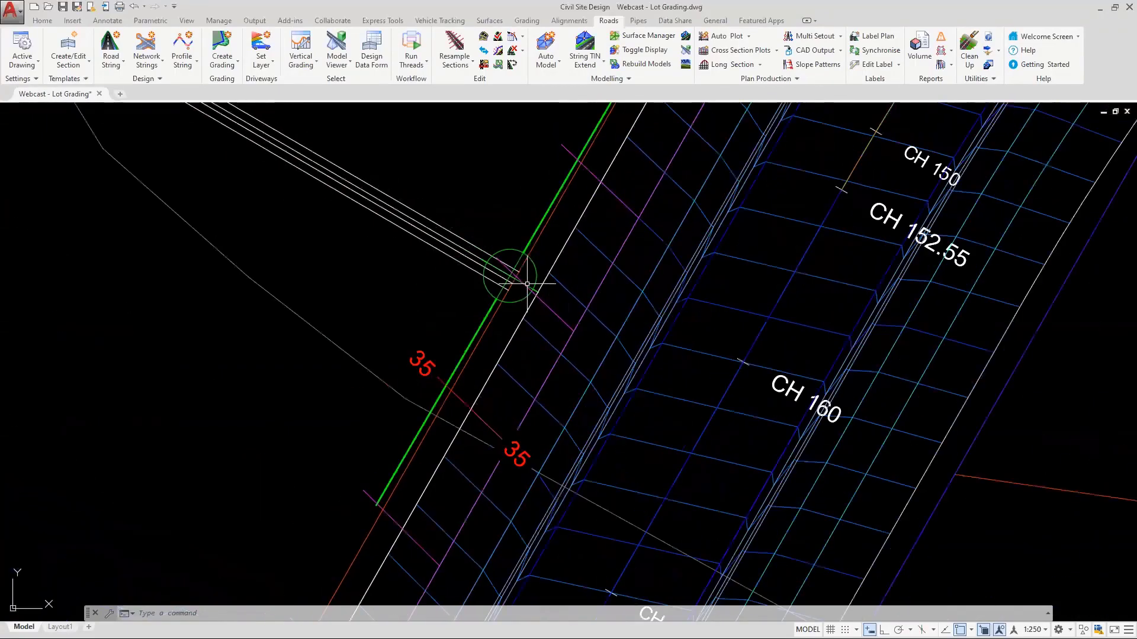
{"action": "middle_click_drag", "start_coordinate": [568, 234], "coordinate": [544, 257]}
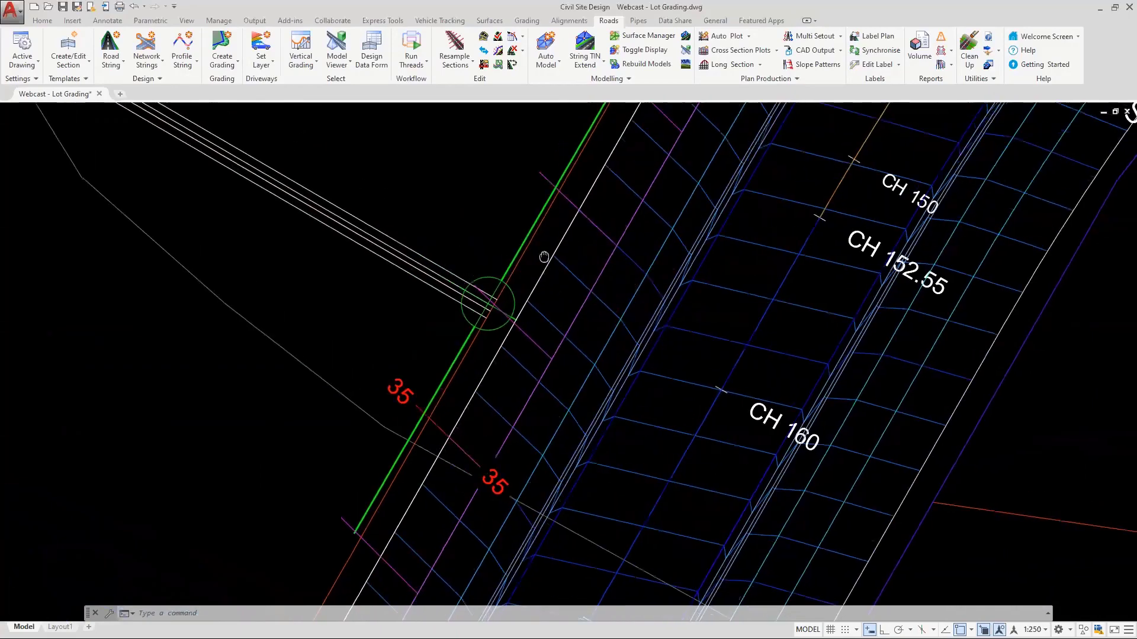
{"action": "left_click", "coordinate": [644, 52]}
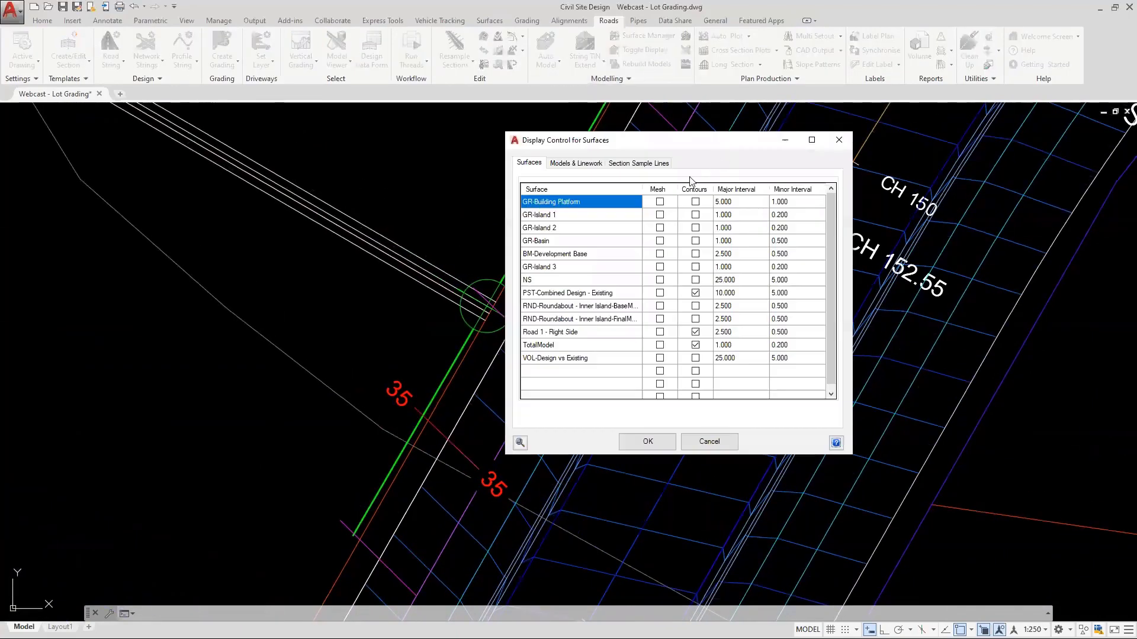
{"action": "left_click", "coordinate": [660, 332]}
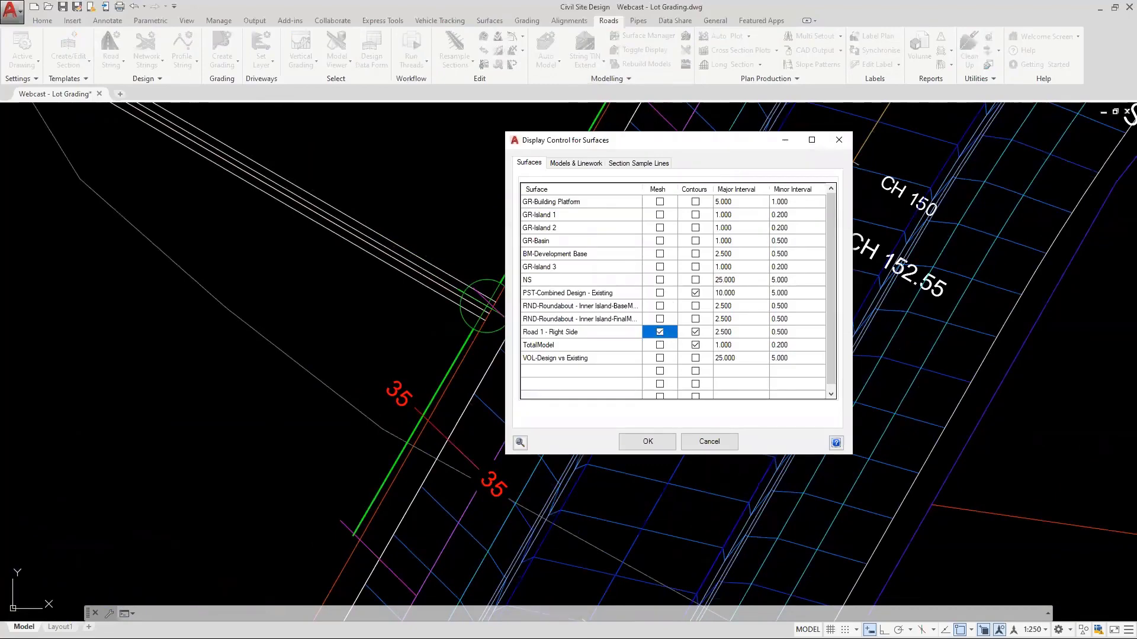
{"action": "left_click", "coordinate": [648, 441]}
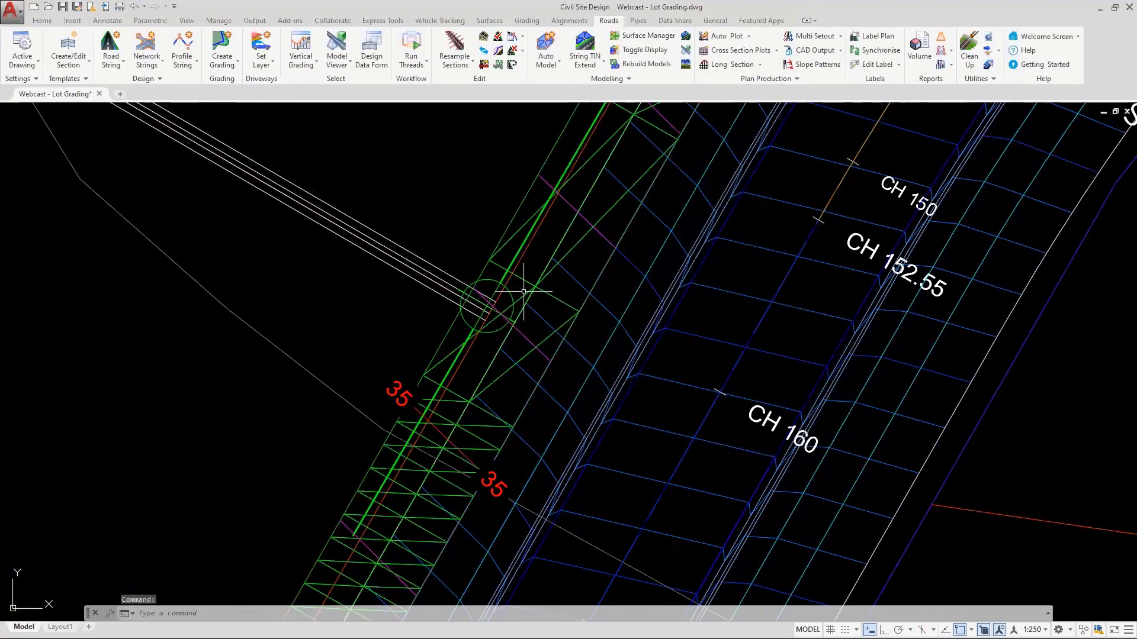
{"action": "scroll", "coordinate": [533, 299], "scroll_direction": "down", "scroll_amount": 4}
{"action": "scroll", "coordinate": [556, 307], "scroll_direction": "up", "scroll_amount": 2}
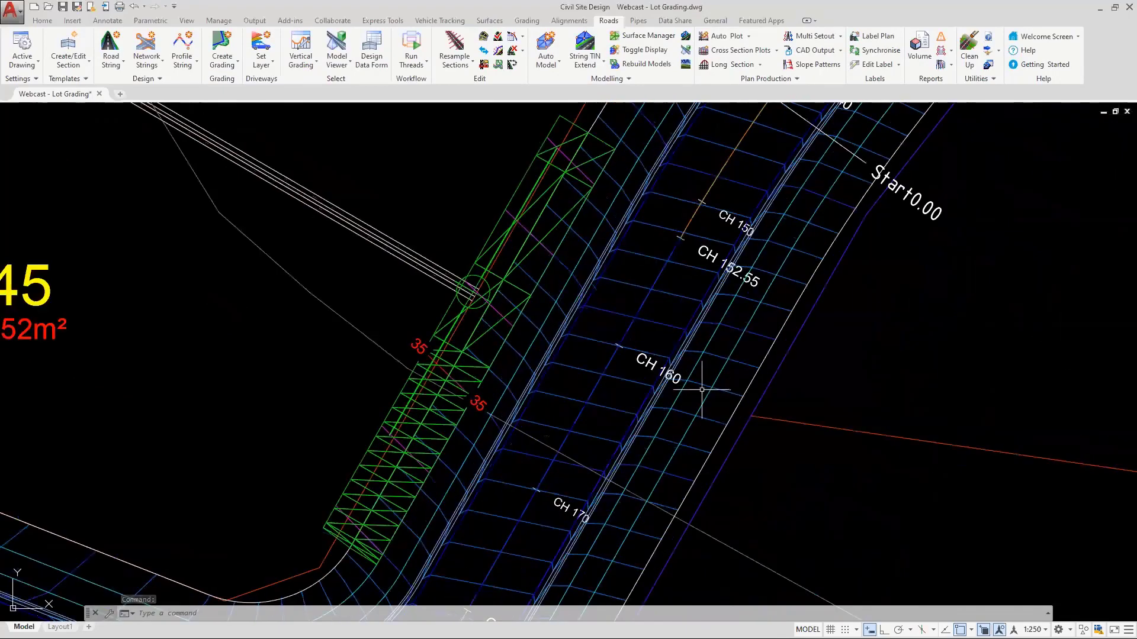
Step: Open the Local Road 1 section template and inspect its right boundary leg
{"action": "double_click", "coordinate": [442, 248]}
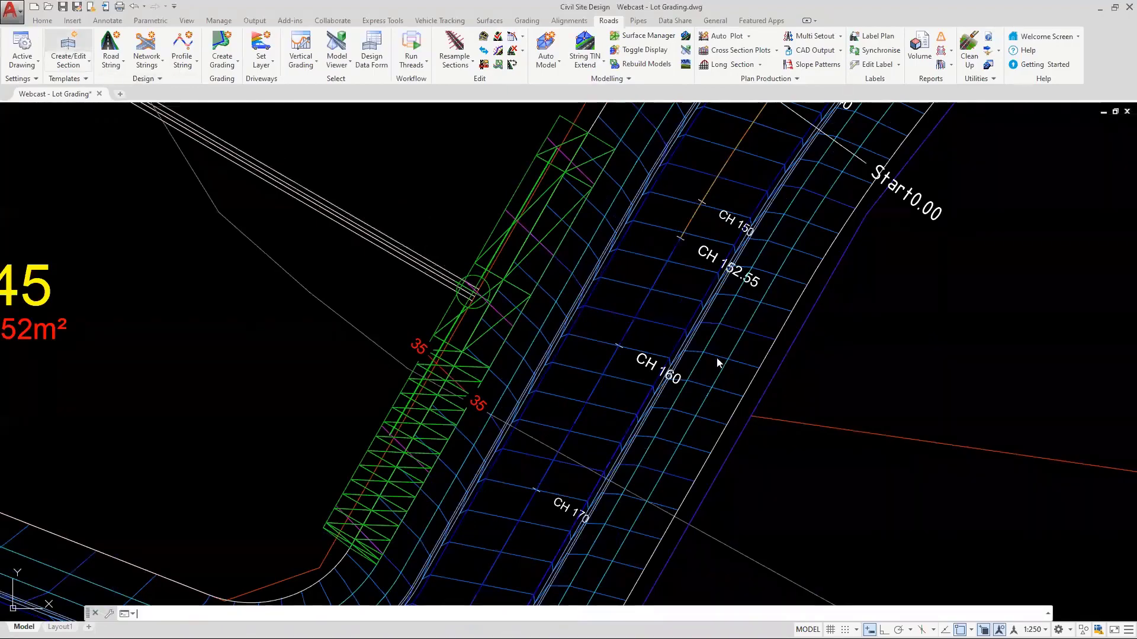
{"action": "left_click", "coordinate": [986, 127]}
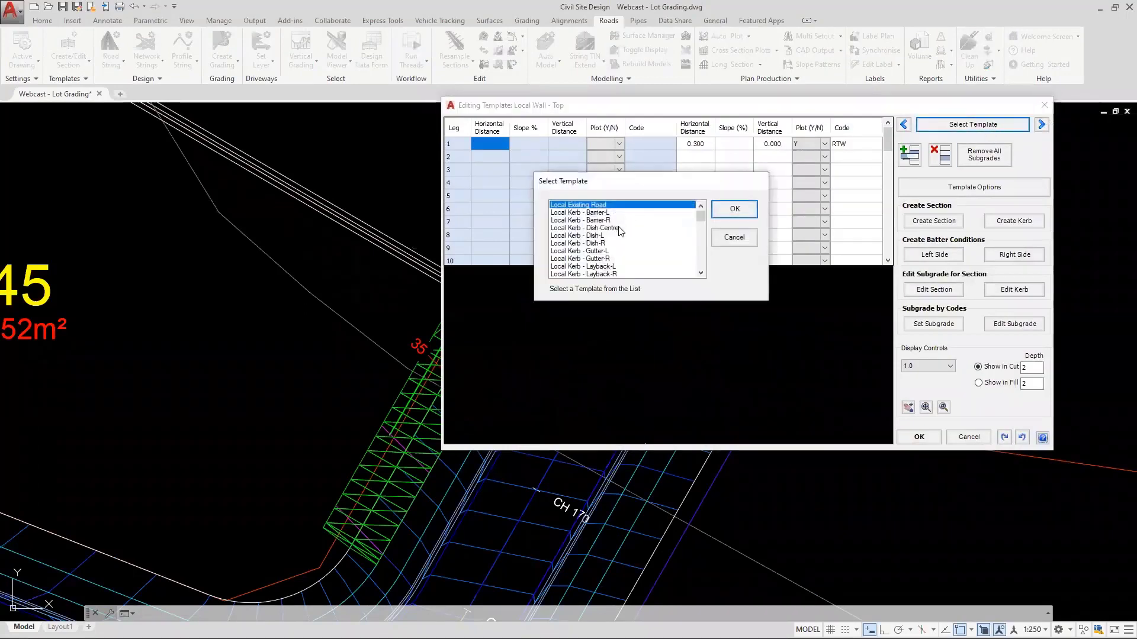
{"action": "scroll", "coordinate": [697, 258], "scroll_direction": "down", "scroll_amount": 10}
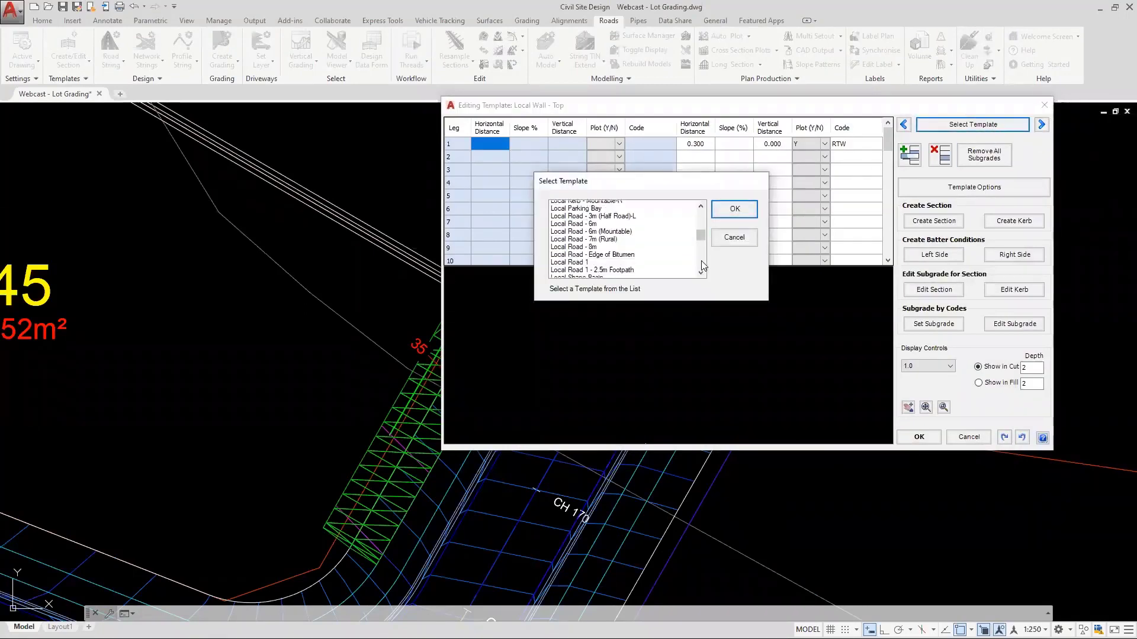
{"action": "left_click", "coordinate": [570, 212]}
{"action": "left_click", "coordinate": [749, 214]}
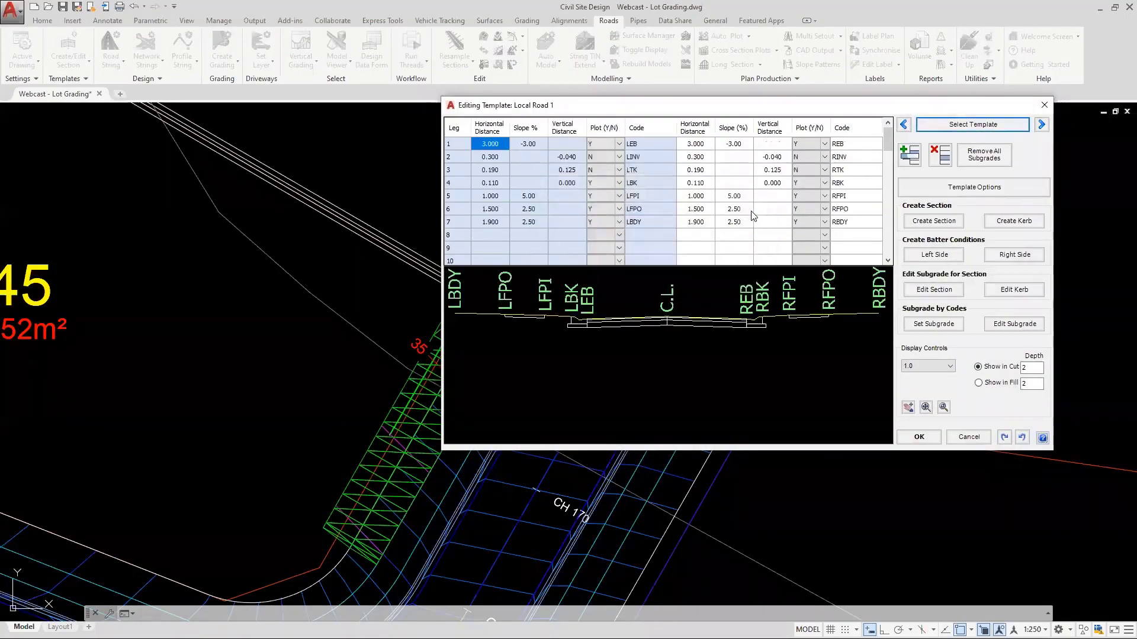
{"action": "left_click", "coordinate": [882, 315]}
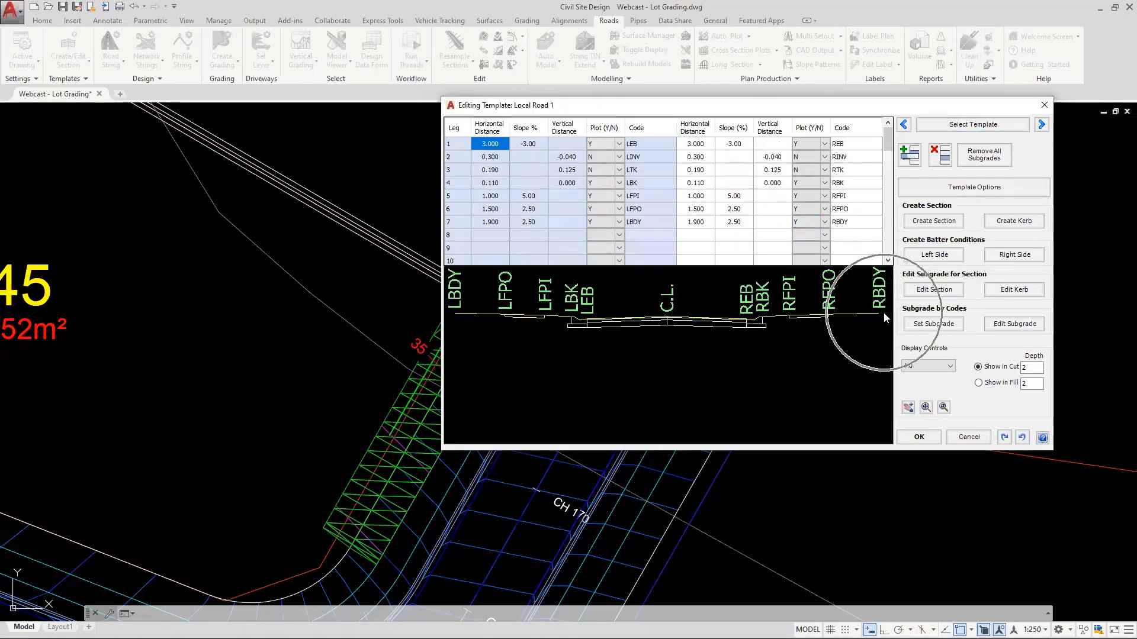
Step: Try adding an eighth right-side leg to the template with a 0.002 horizontal distance and plotting set to N
{"action": "left_click", "coordinate": [696, 235]}
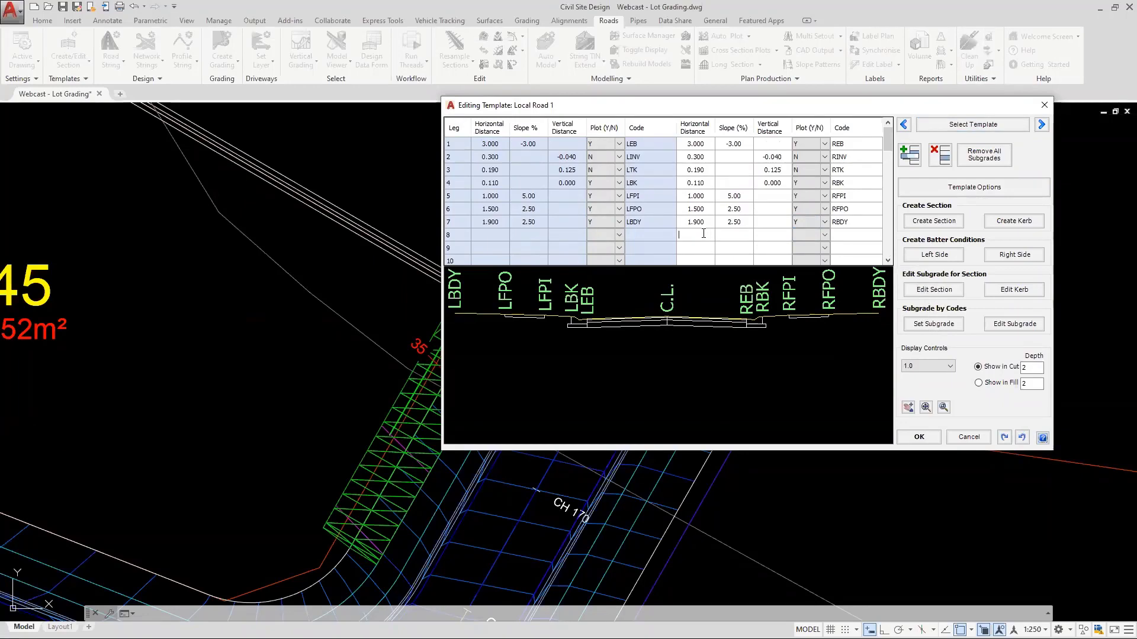
{"action": "type", "text": ".001"}
{"action": "left_click", "coordinate": [733, 233]}
{"action": "left_click", "coordinate": [701, 236]}
{"action": "left_click", "coordinate": [825, 235]}
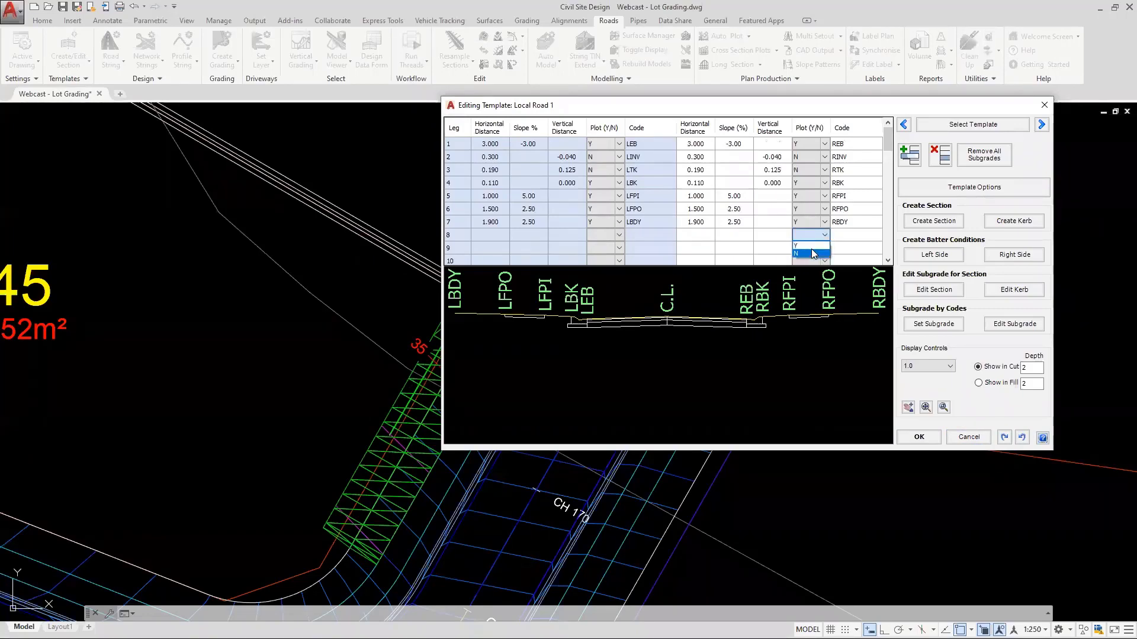
{"action": "left_click", "coordinate": [813, 254]}
{"action": "left_click", "coordinate": [690, 235]}
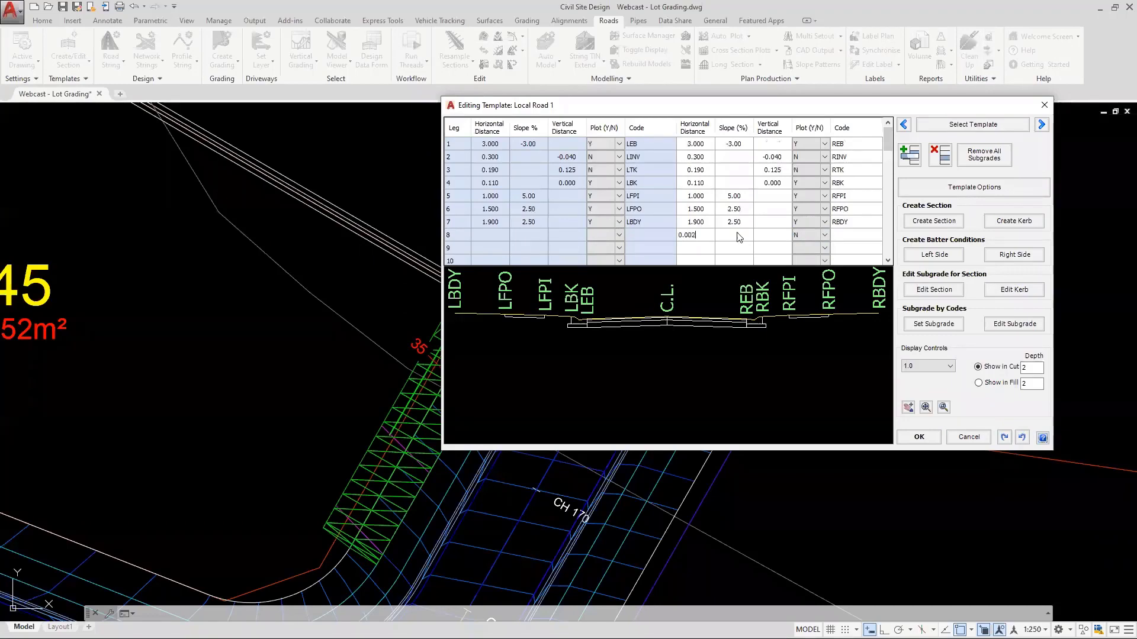
Step: Try reusing the RBDY code for the extra right-side leg, and abandon the Local Road 1 template changes
{"action": "left_click", "coordinate": [852, 234]}
{"action": "key", "text": "ctrl"}
{"action": "key", "text": "ctrl"}
{"action": "left_click", "coordinate": [841, 236]}
{"action": "left_click", "coordinate": [848, 225]}
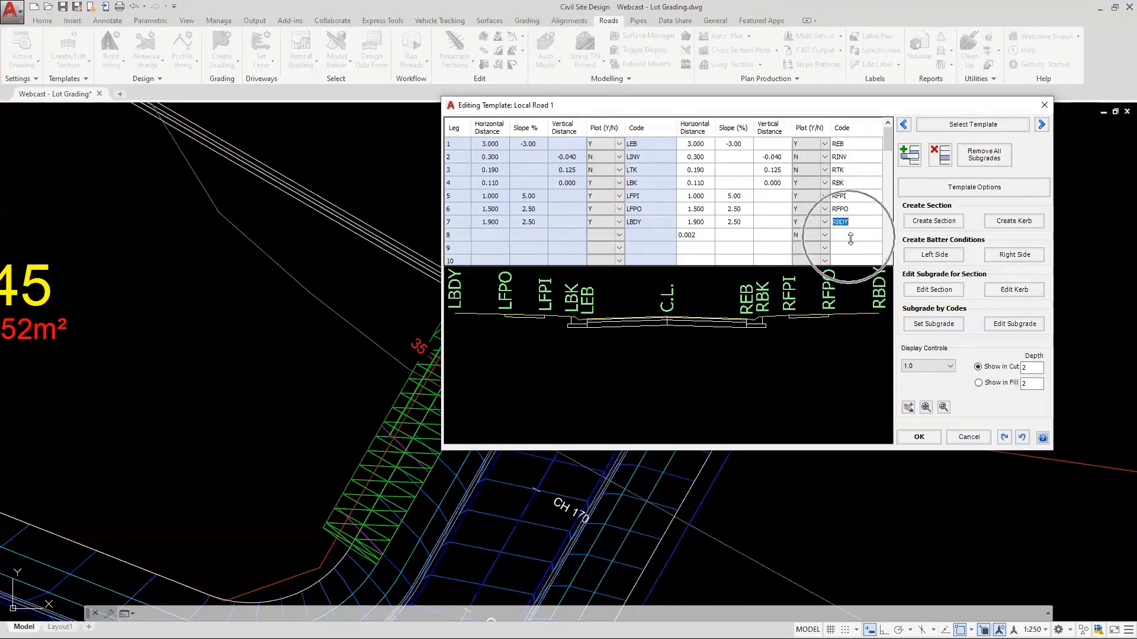
{"action": "left_click", "coordinate": [964, 441]}
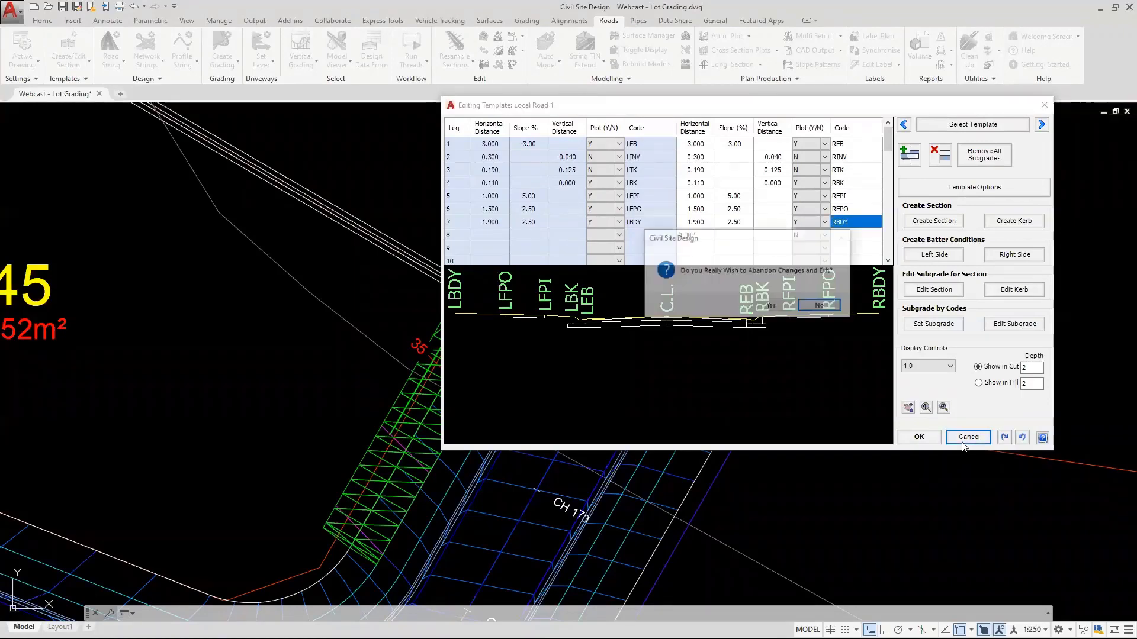
{"action": "left_click", "coordinate": [770, 306]}
Step: Examine where the wall strings beside lot 45 meet the Road 1 - Right Side surface mesh
{"action": "left_click", "coordinate": [399, 207]}
{"action": "left_click", "coordinate": [444, 223]}
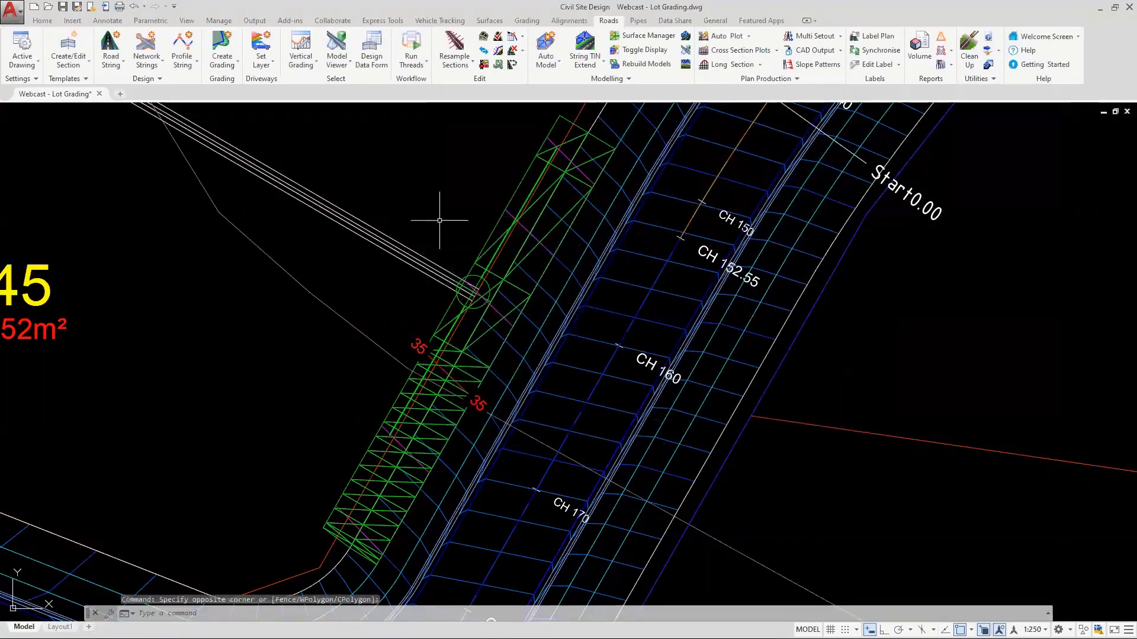
{"action": "scroll", "coordinate": [508, 318], "scroll_direction": "down", "scroll_amount": 3}
{"action": "middle_click_drag", "start_coordinate": [508, 317], "coordinate": [545, 323]}
{"action": "scroll", "coordinate": [543, 321], "scroll_direction": "up", "scroll_amount": 2}
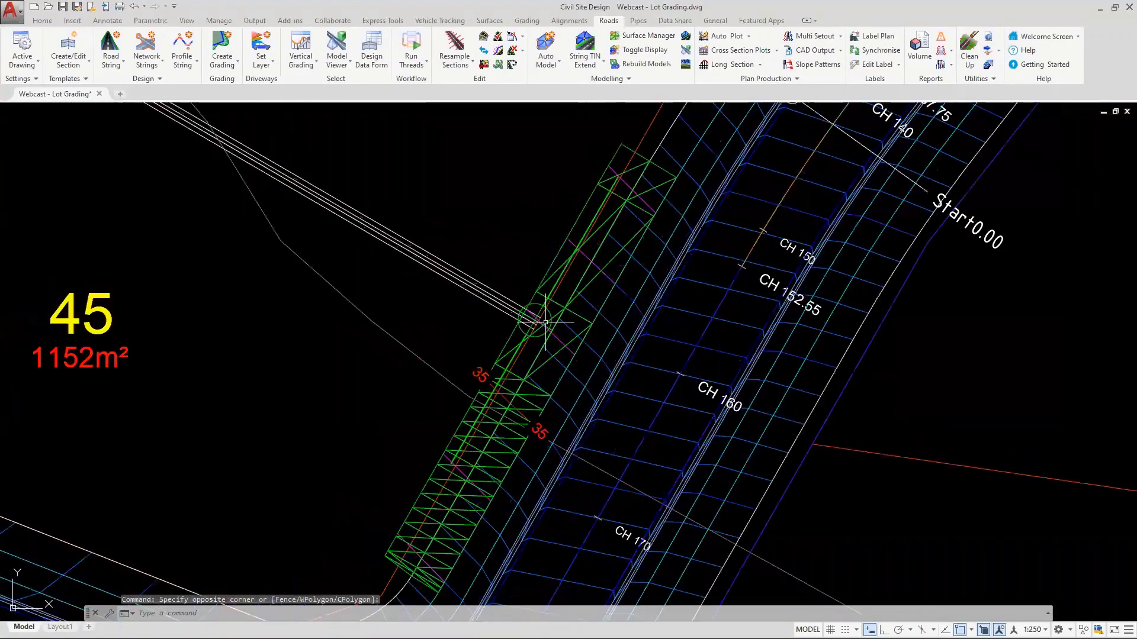
{"action": "scroll", "coordinate": [544, 321], "scroll_direction": "up", "scroll_amount": 2}
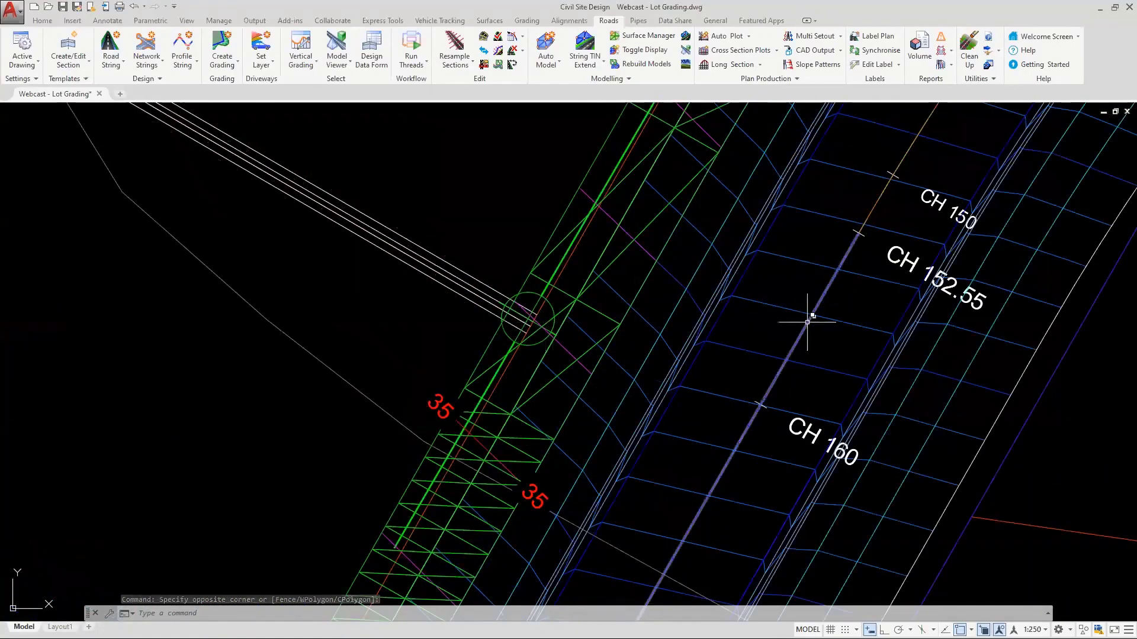
{"action": "scroll", "coordinate": [655, 361], "scroll_direction": "down", "scroll_amount": 2}
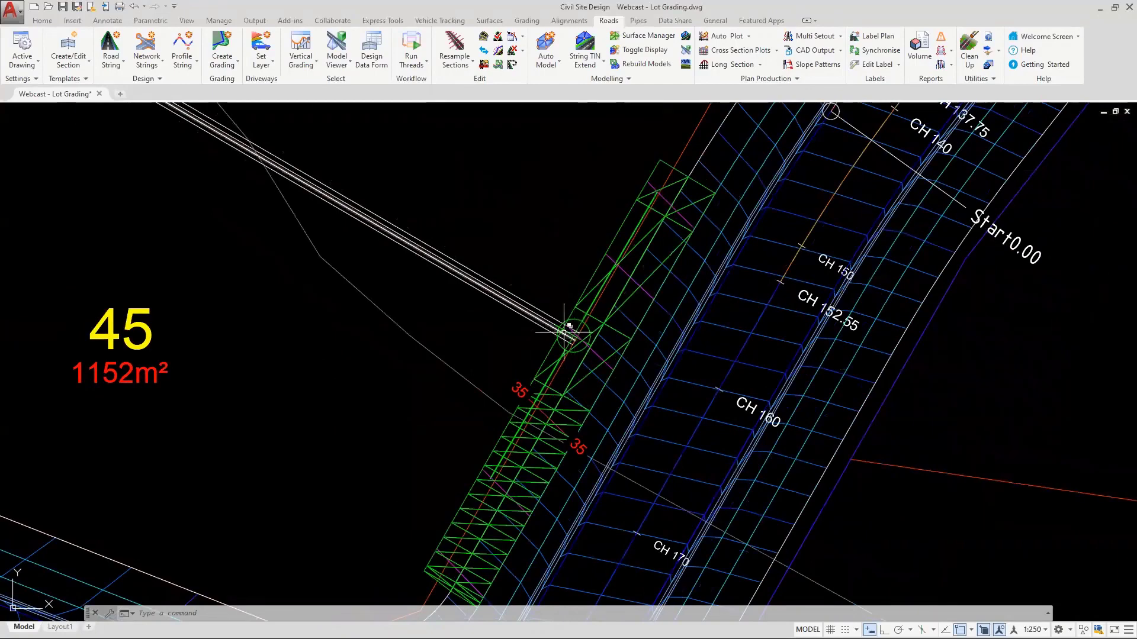
{"action": "scroll", "coordinate": [580, 326], "scroll_direction": "down", "scroll_amount": 3}
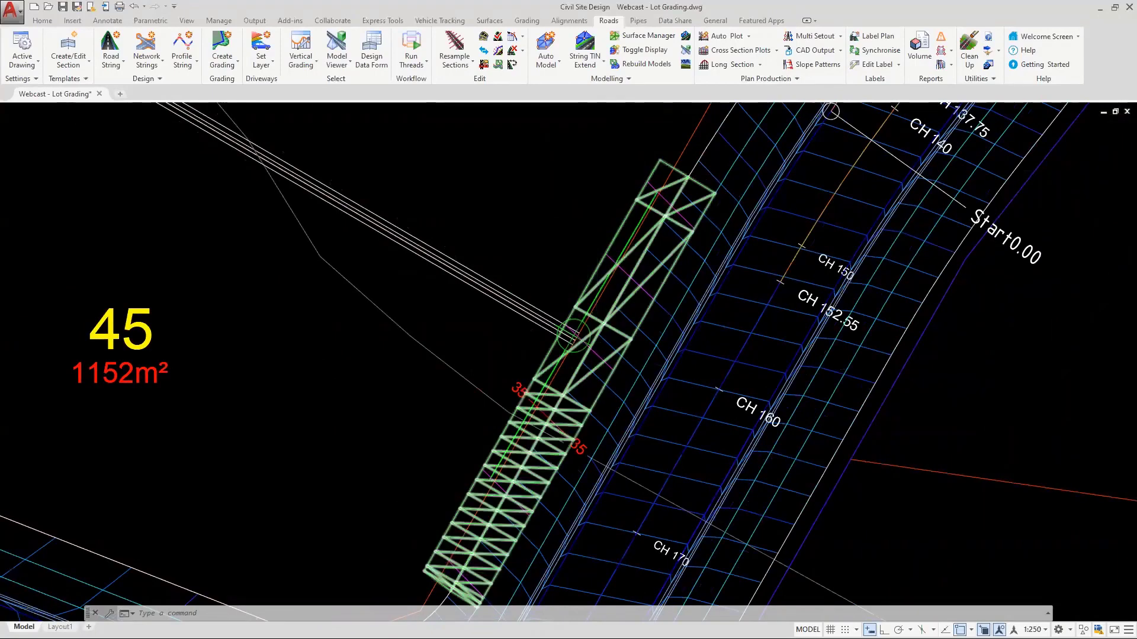
Step: Open the vertical grading of the top-of-wall string and its auto profile settings
{"action": "left_click", "coordinate": [301, 43]}
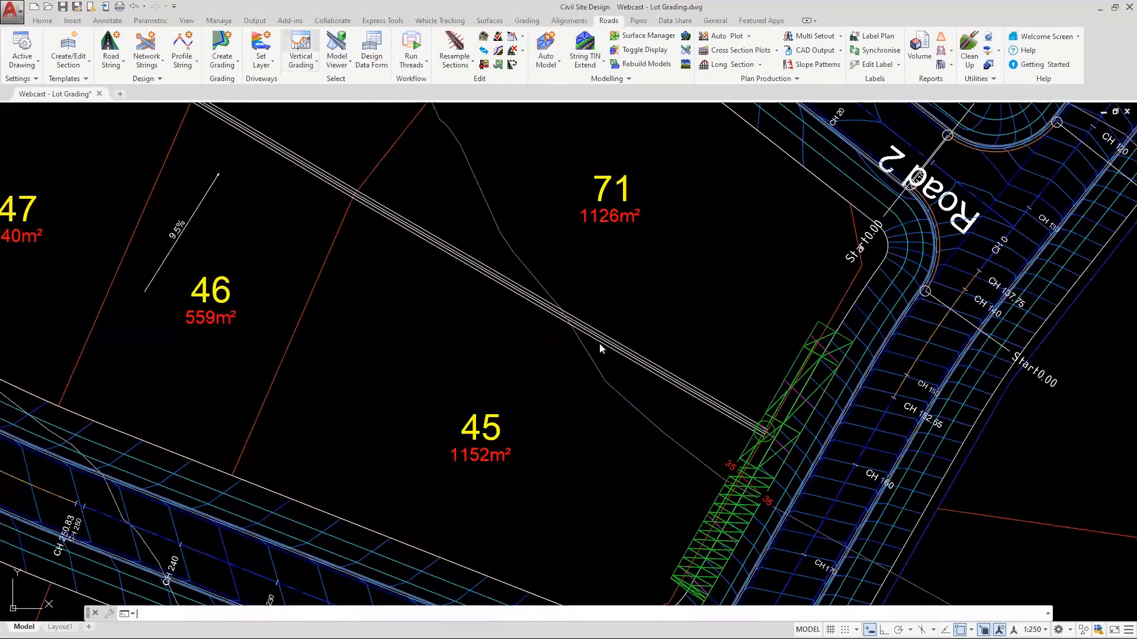
{"action": "left_click", "coordinate": [596, 329]}
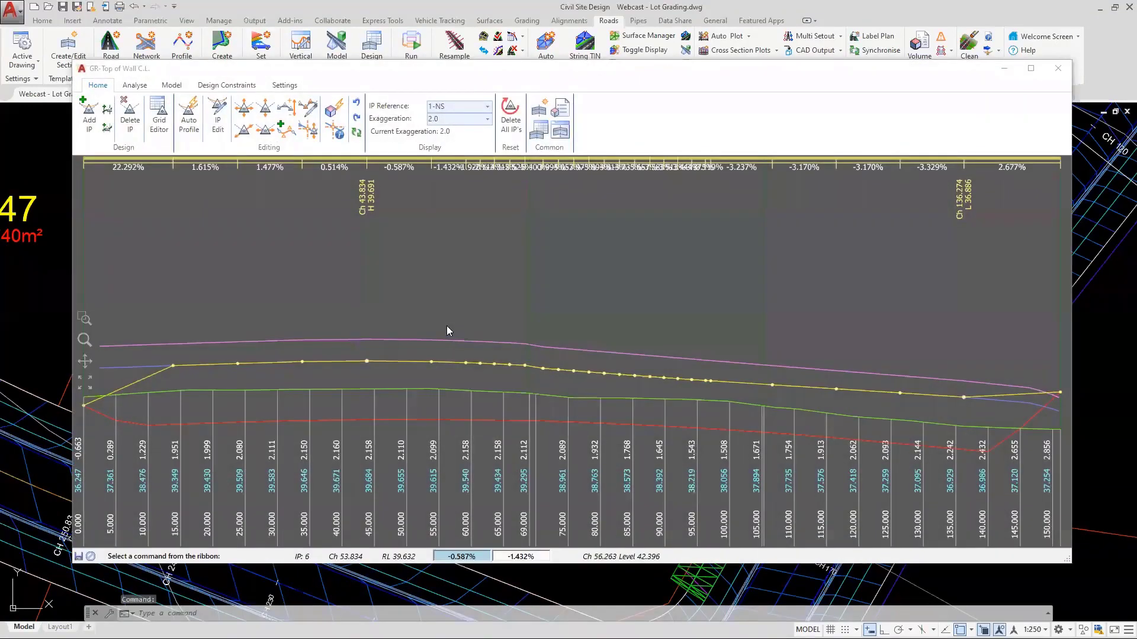
{"action": "left_click", "coordinate": [188, 121]}
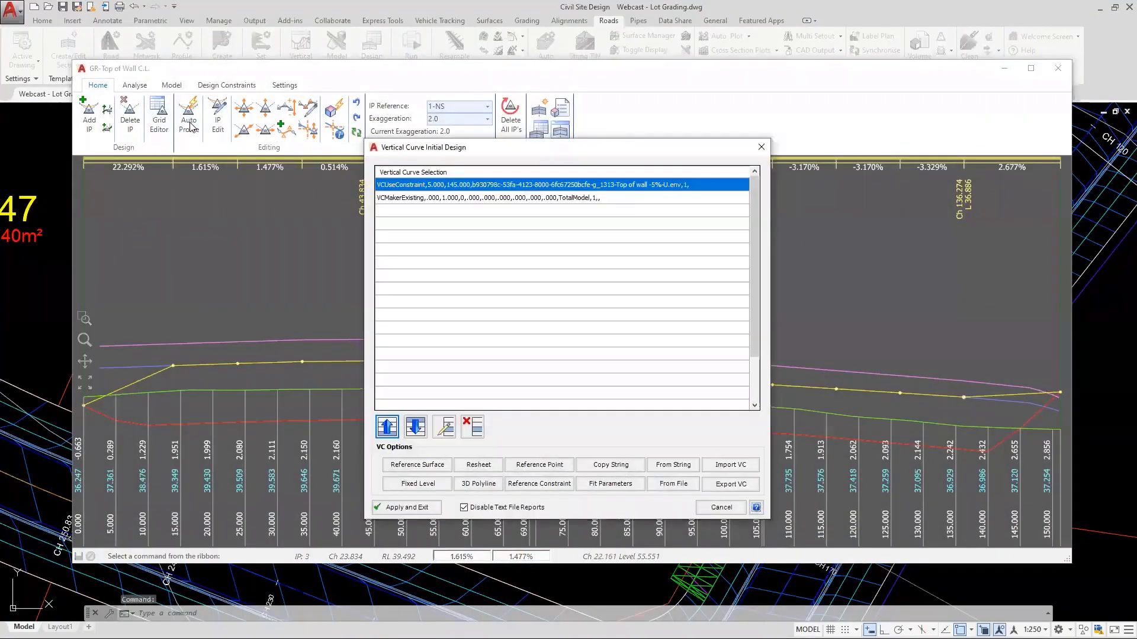
Step: Add a reference surface rule from chainage 150.1 to 10000 using the Road 1 - Right Side surface
{"action": "left_click", "coordinate": [433, 467]}
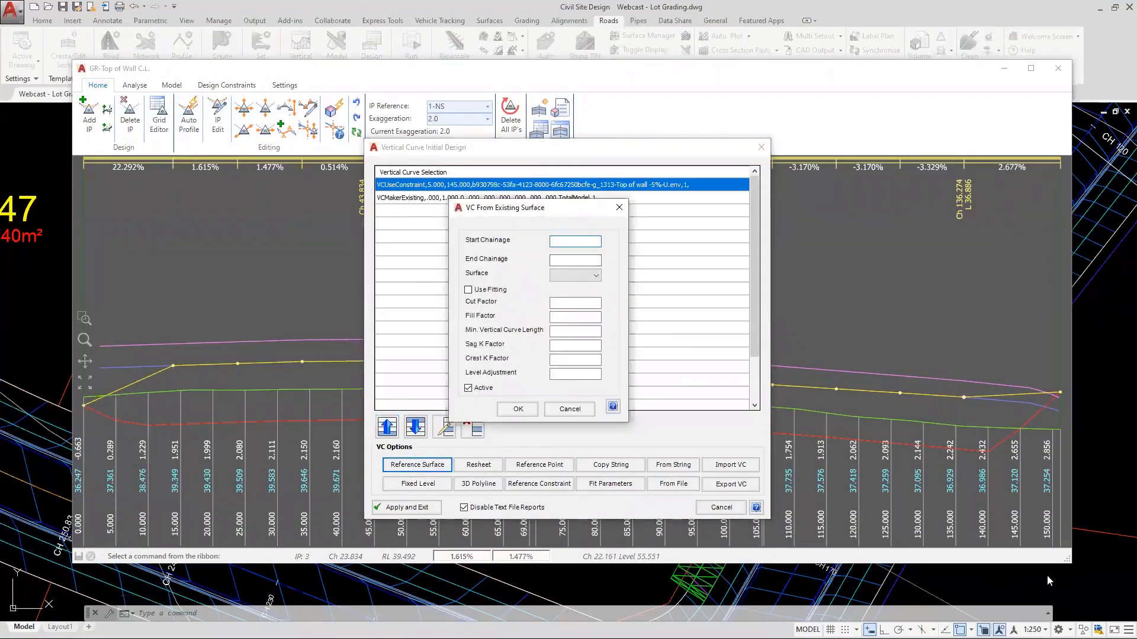
{"action": "left_click", "coordinate": [1052, 538]}
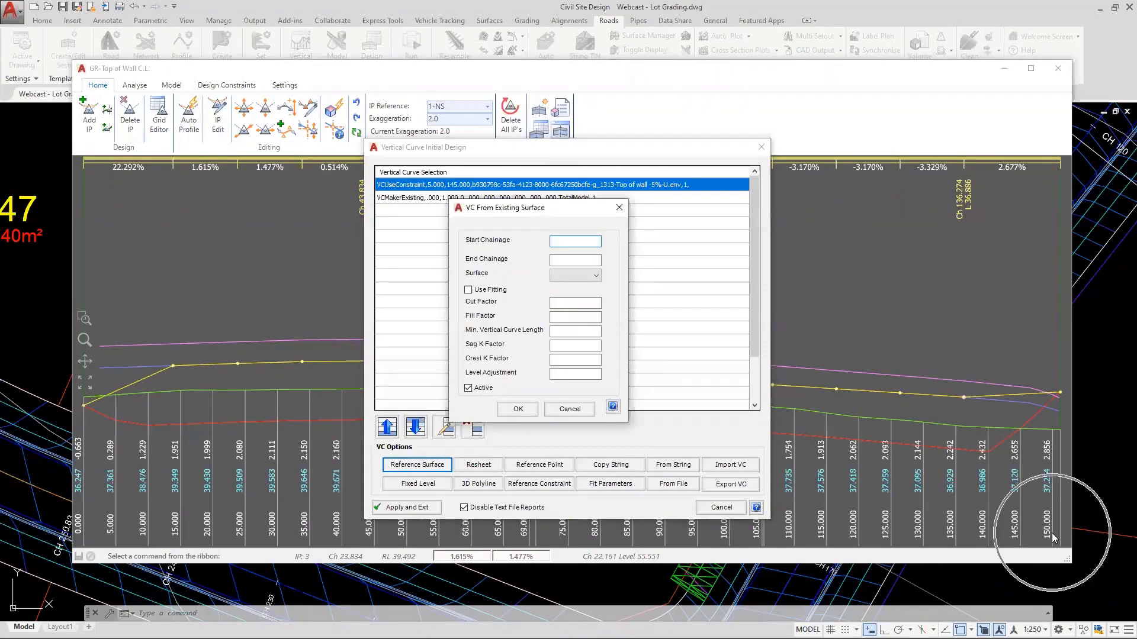
{"action": "left_click", "coordinate": [1053, 481]}
{"action": "left_click", "coordinate": [571, 259]}
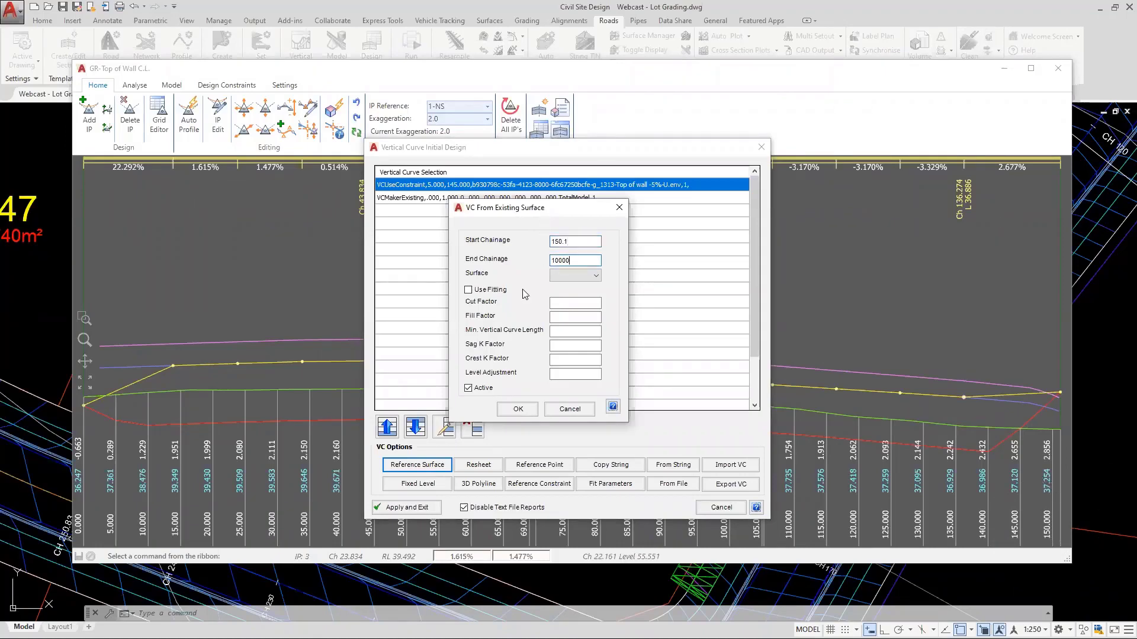
{"action": "left_click", "coordinate": [572, 277]}
{"action": "left_click", "coordinate": [575, 376]}
{"action": "left_click", "coordinate": [514, 409]}
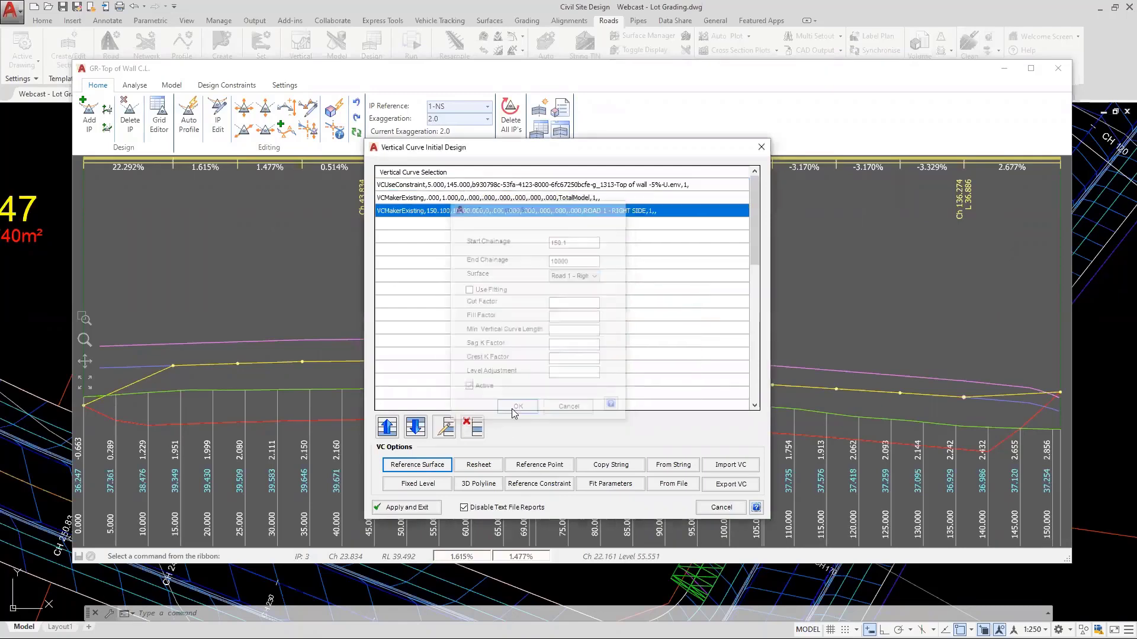
Step: Apply the auto profile to the top-of-wall string, check its end point, and close the vertical grading window
{"action": "left_click", "coordinate": [407, 508]}
{"action": "left_click", "coordinate": [1060, 428]}
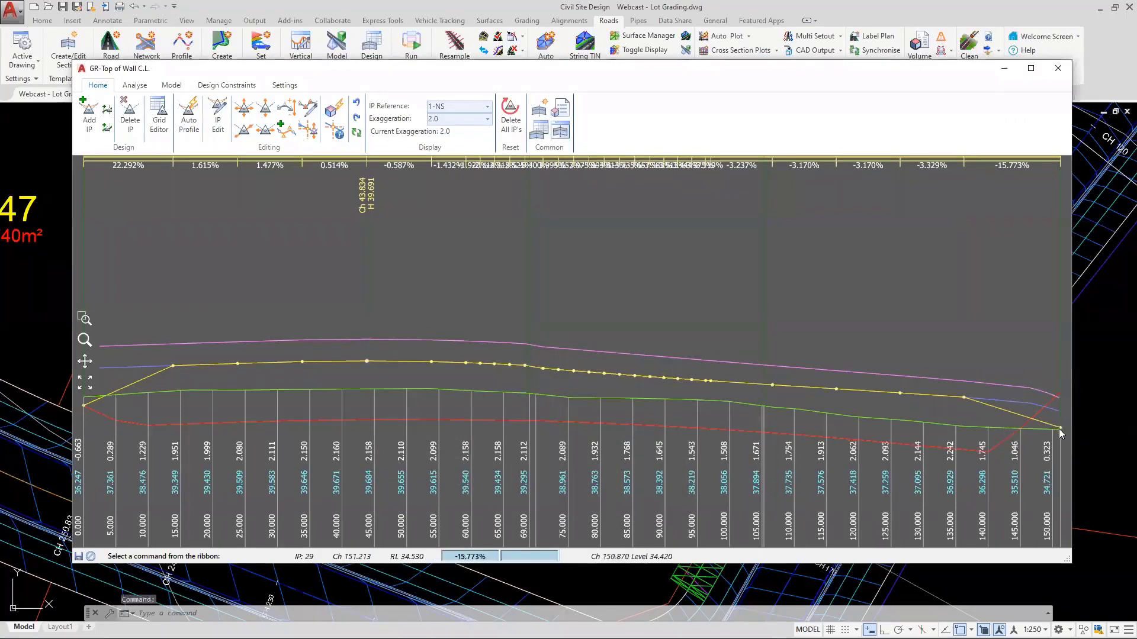
{"action": "left_click", "coordinate": [1062, 427]}
{"action": "left_click", "coordinate": [1058, 70]}
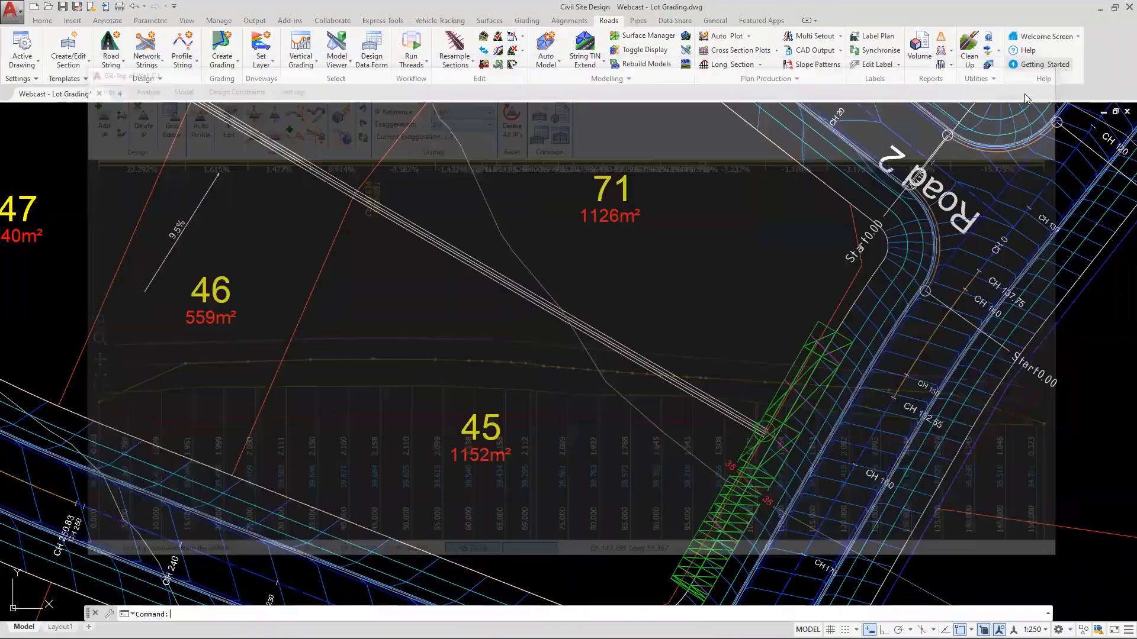
{"action": "key", "text": "Escape"}
Step: Add a reference surface rule from chainage 150.1 to 10000 using the Road 1 - Right Side surface to the bottom-of-wall string's auto profile
{"action": "double_click", "coordinate": [689, 366]}
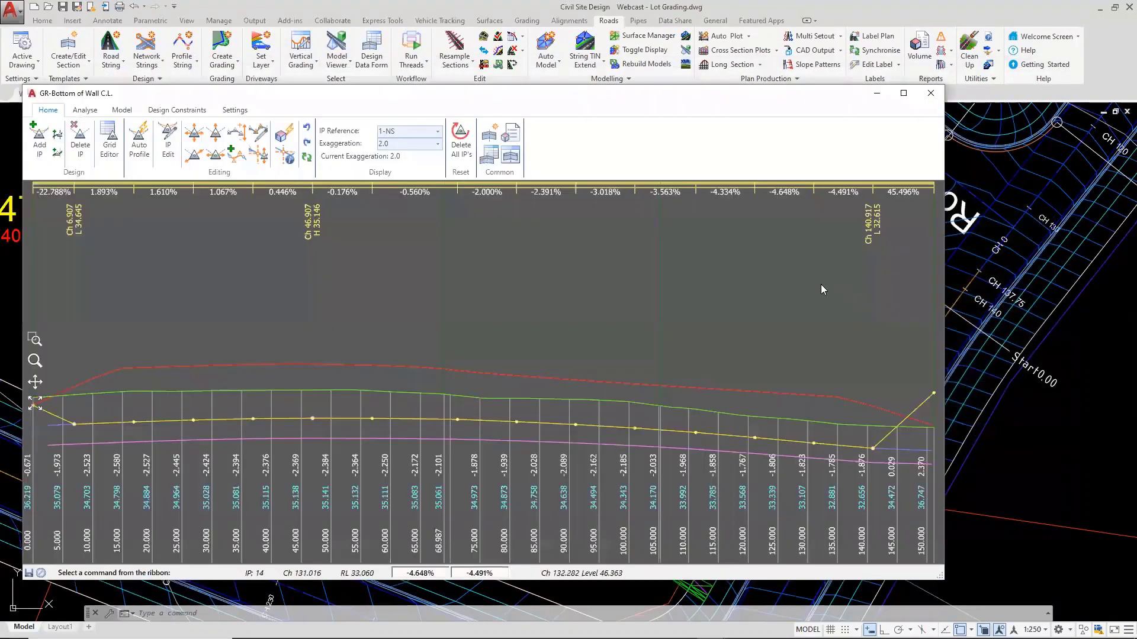
{"action": "left_click", "coordinate": [139, 143]}
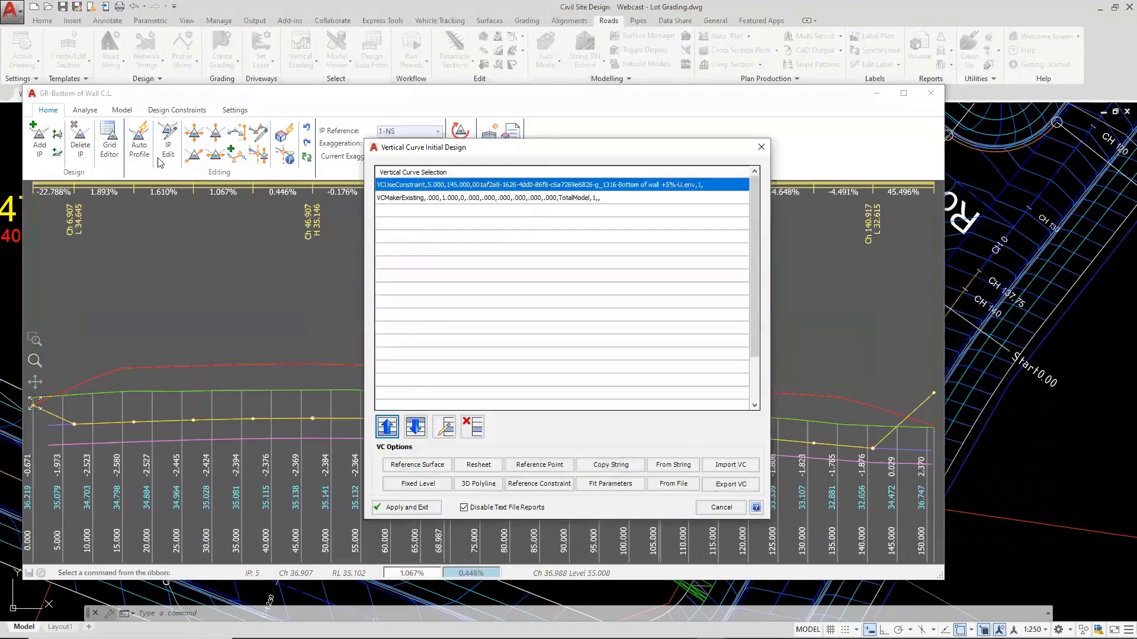
{"action": "left_click", "coordinate": [417, 465]}
{"action": "type", "text": "150"}
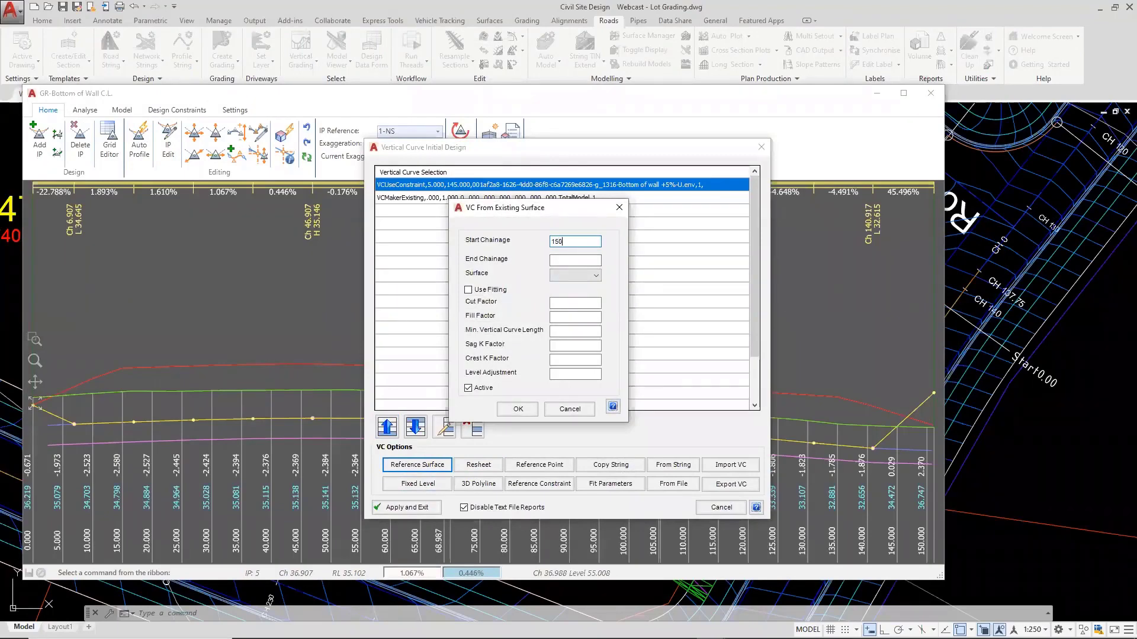
{"action": "type", "text": ".1"}
{"action": "type", "text": "10000"}
{"action": "left_click", "coordinate": [552, 276]}
{"action": "left_click", "coordinate": [573, 397]}
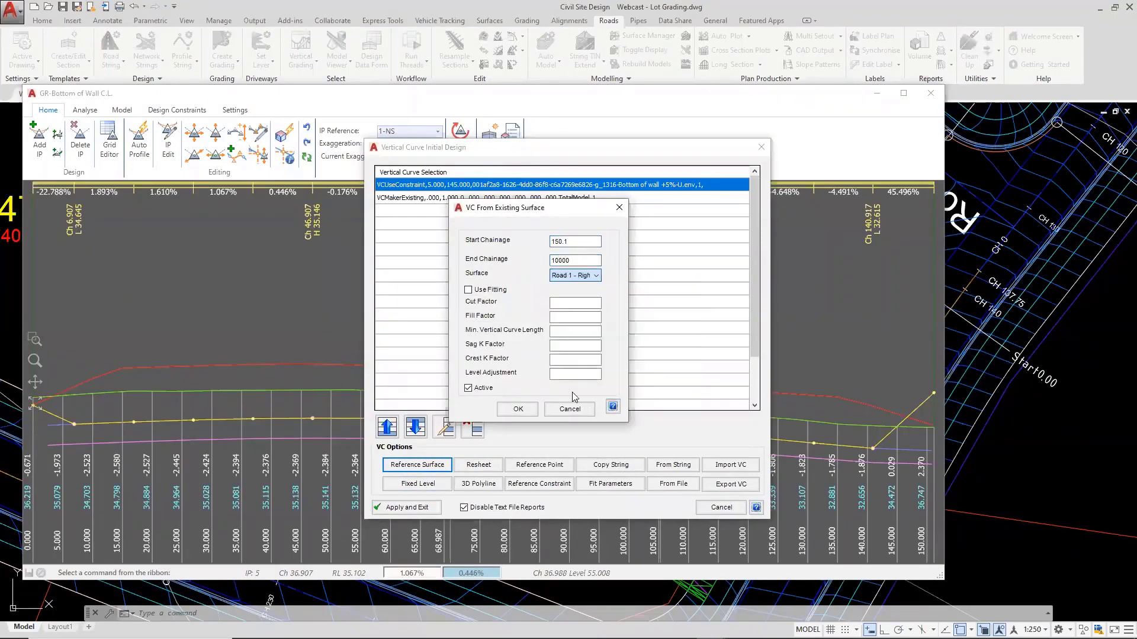
{"action": "left_click", "coordinate": [518, 409]}
Step: Apply the auto profile to the bottom-of-wall string, check points along its profile, and close the vertical grading window
{"action": "left_click", "coordinate": [421, 510]}
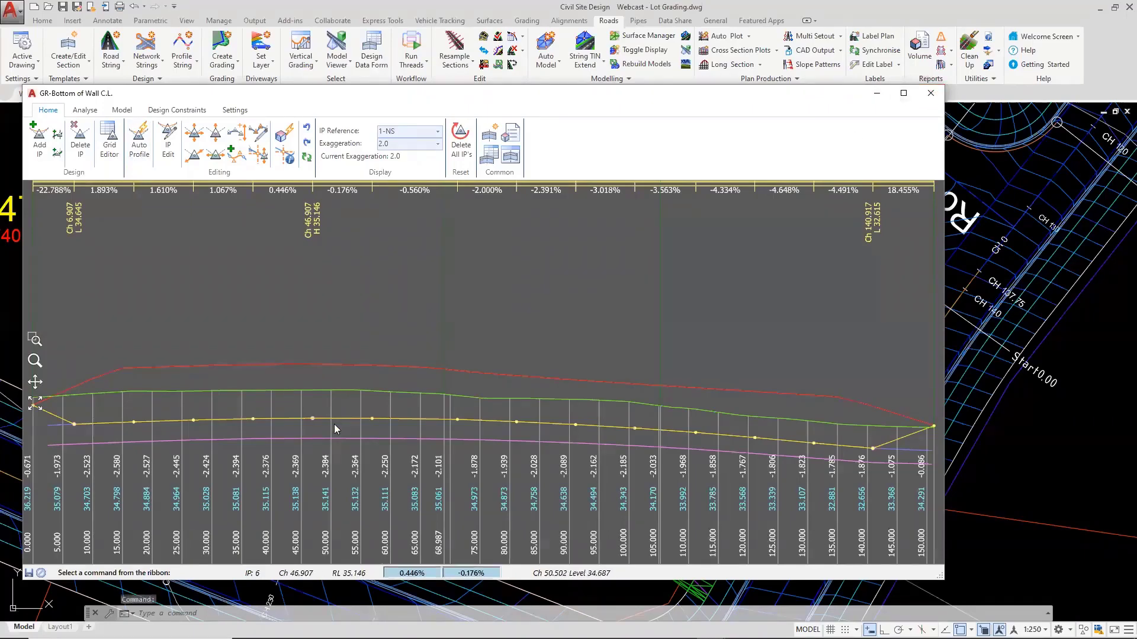
{"action": "left_click", "coordinate": [133, 424]}
{"action": "left_click", "coordinate": [372, 419]}
{"action": "left_click", "coordinate": [458, 423]}
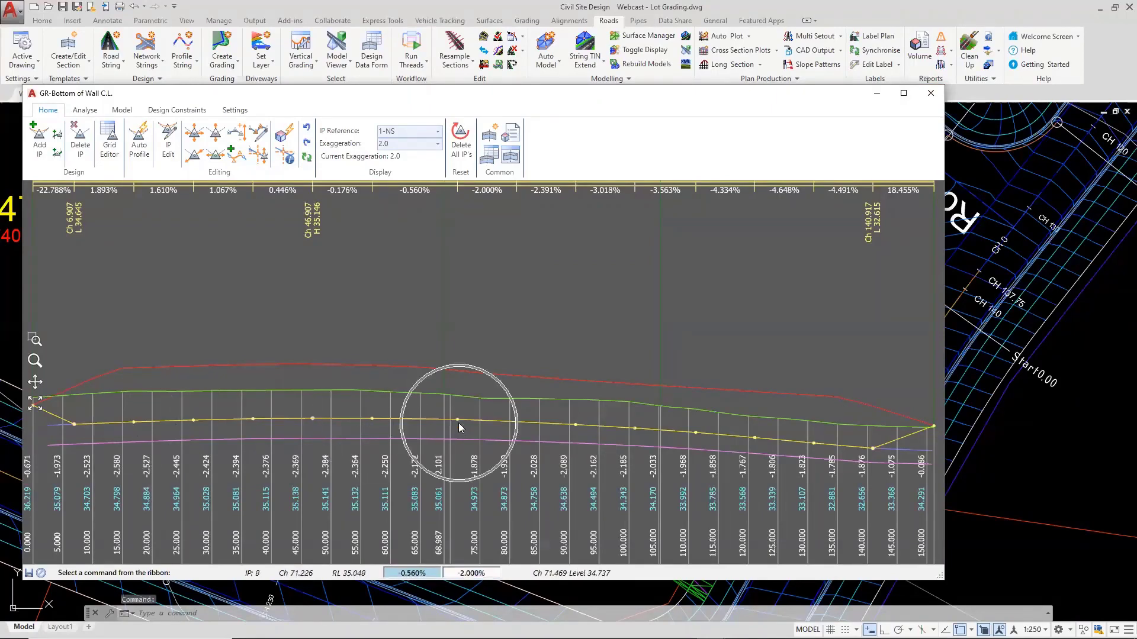
{"action": "left_click", "coordinate": [928, 102]}
Step: Open the vertical grading of Road 2 with object snap off and reposition its window over the drawing
{"action": "scroll", "coordinate": [515, 414], "scroll_direction": "down", "scroll_amount": 5}
{"action": "scroll", "coordinate": [347, 353], "scroll_direction": "up", "scroll_amount": 2}
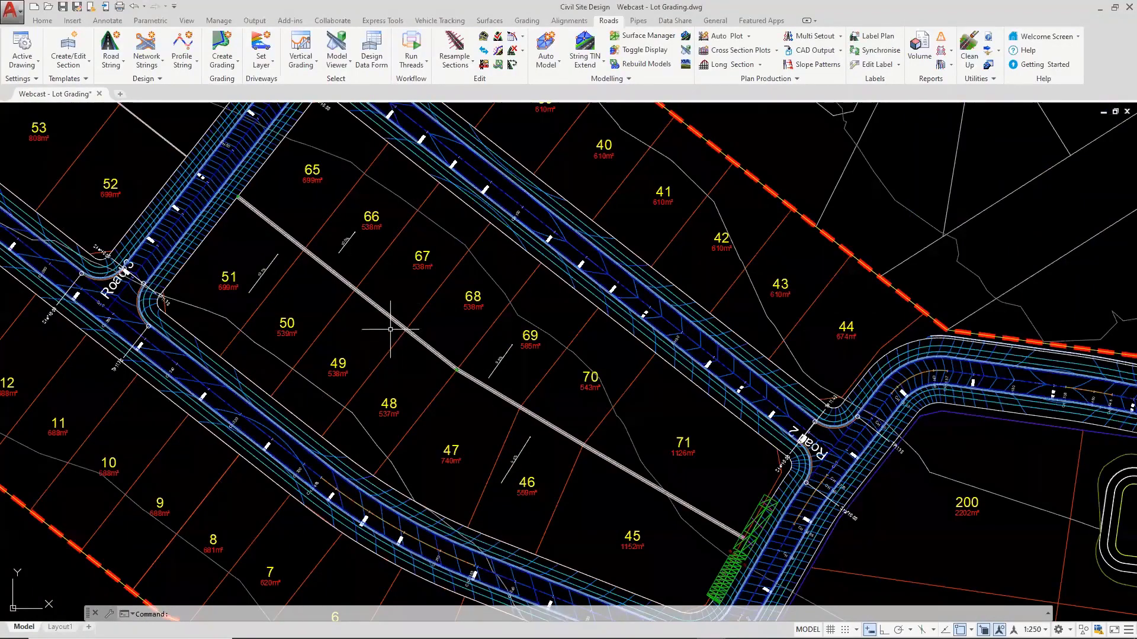
{"action": "left_click", "coordinate": [285, 135]}
{"action": "left_click", "coordinate": [305, 50]}
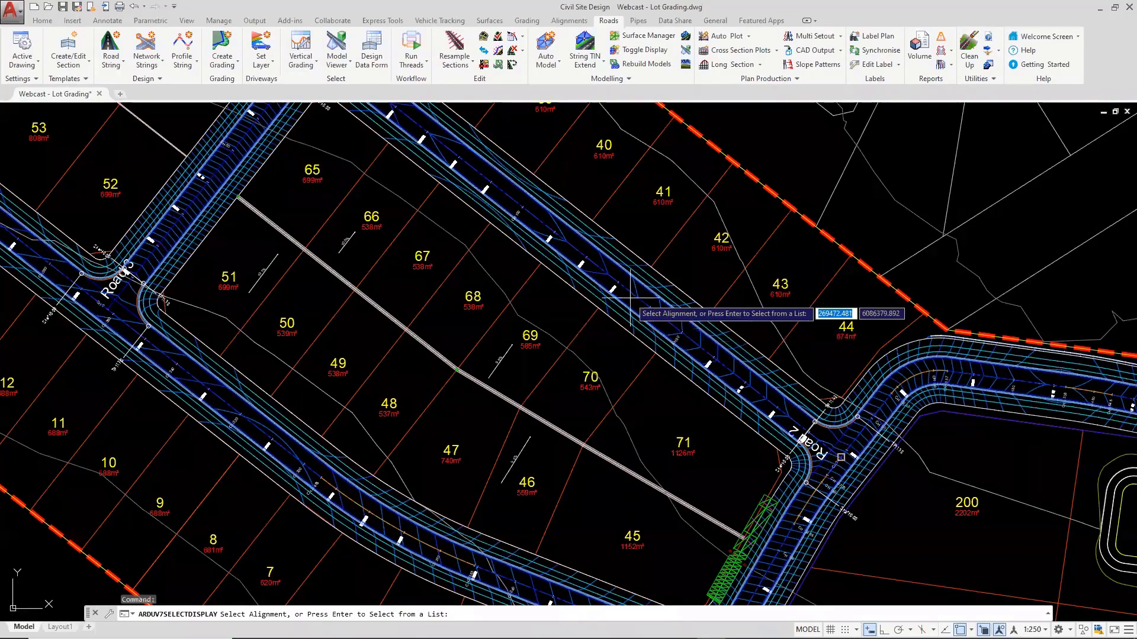
{"action": "key", "text": "F3"}
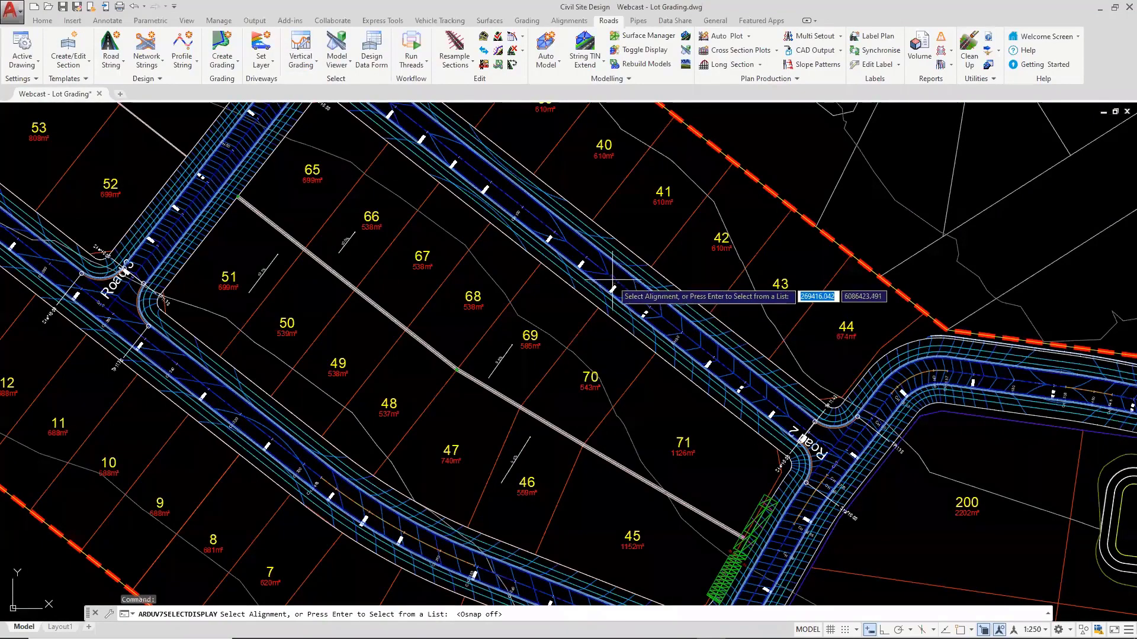
{"action": "left_click", "coordinate": [611, 278]}
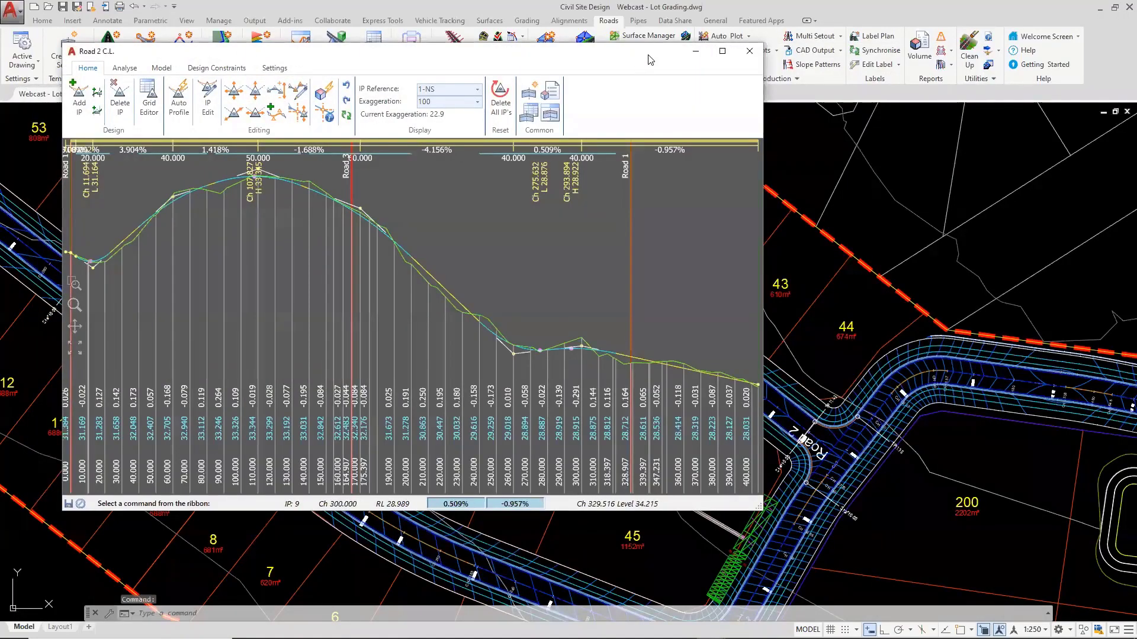
{"action": "left_click_drag", "start_coordinate": [992, 133], "coordinate": [992, 134]}
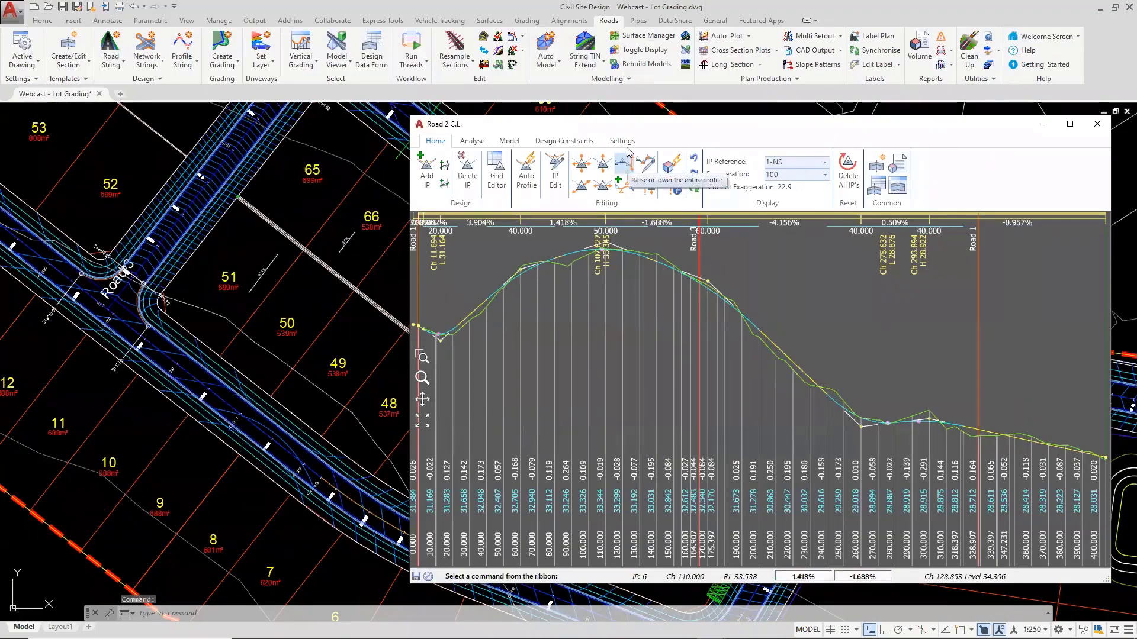
{"action": "left_click_drag", "start_coordinate": [592, 124], "coordinate": [877, 154]}
{"action": "scroll", "coordinate": [415, 314], "scroll_direction": "down", "scroll_amount": 2}
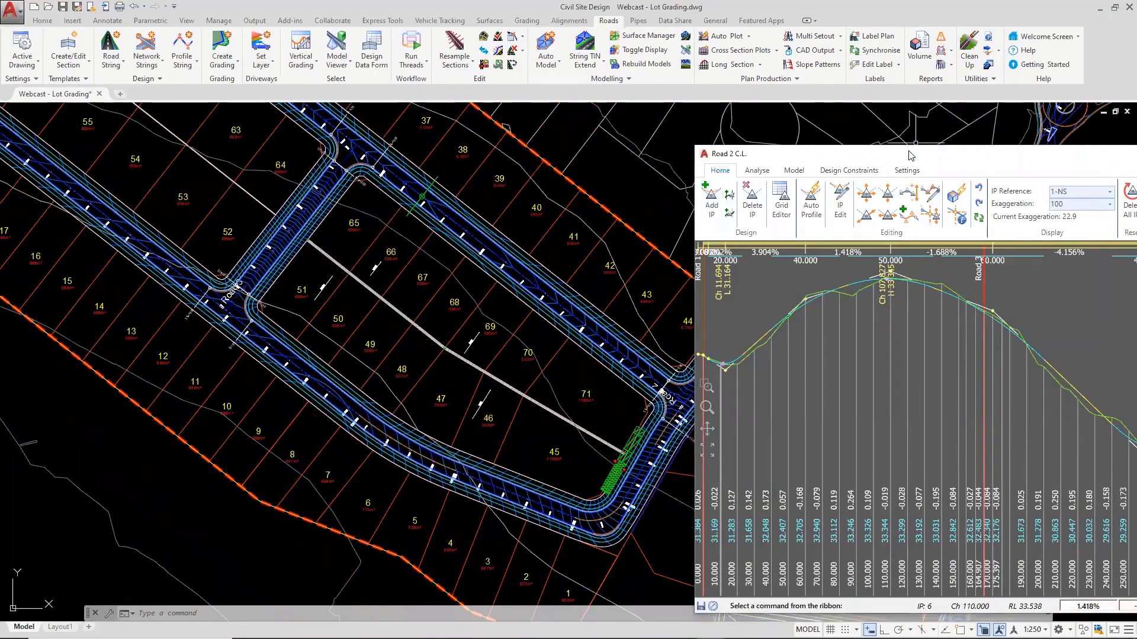
{"action": "left_click_drag", "start_coordinate": [910, 155], "coordinate": [629, 119]}
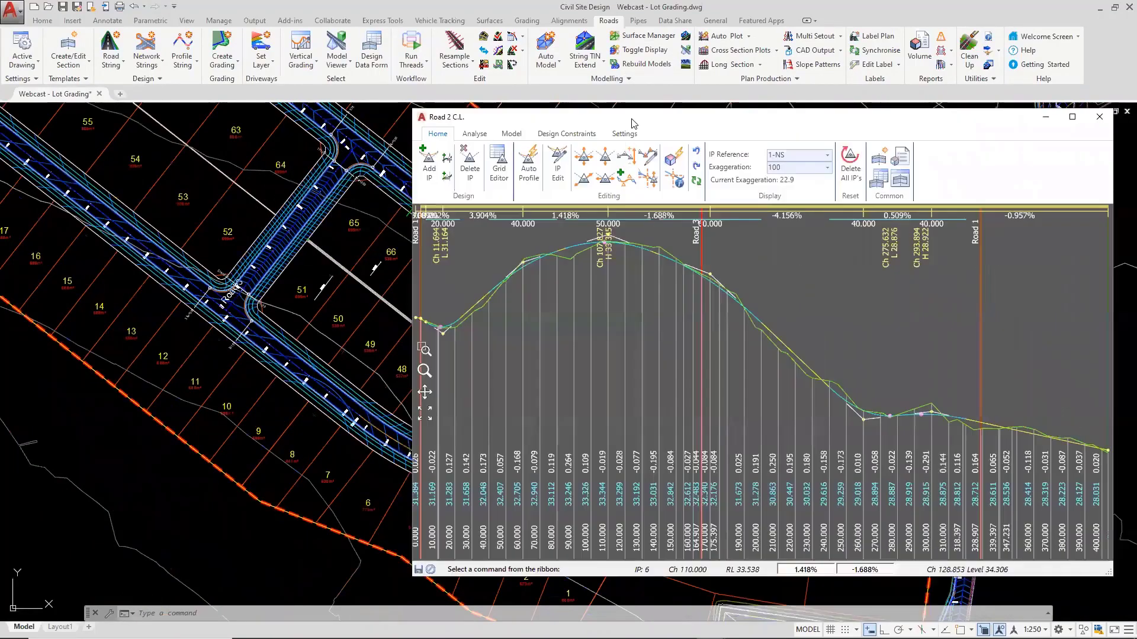
Step: Raise the entire Road 2 profile by 0.5 and close its vertical grading window
{"action": "left_click", "coordinate": [631, 159]}
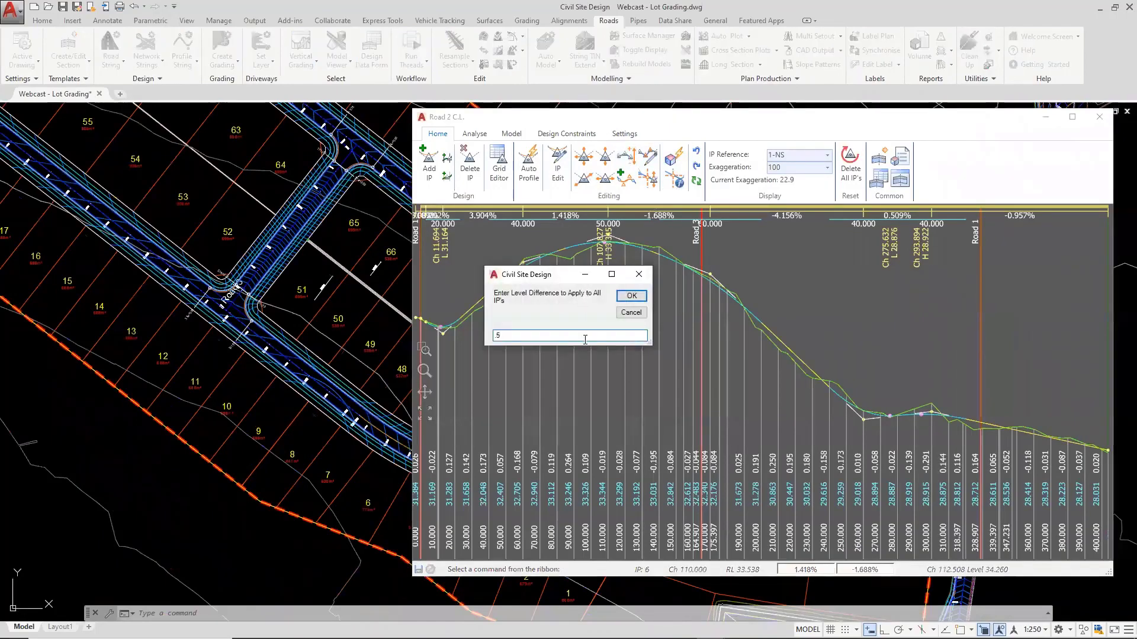
{"action": "left_click", "coordinate": [631, 296]}
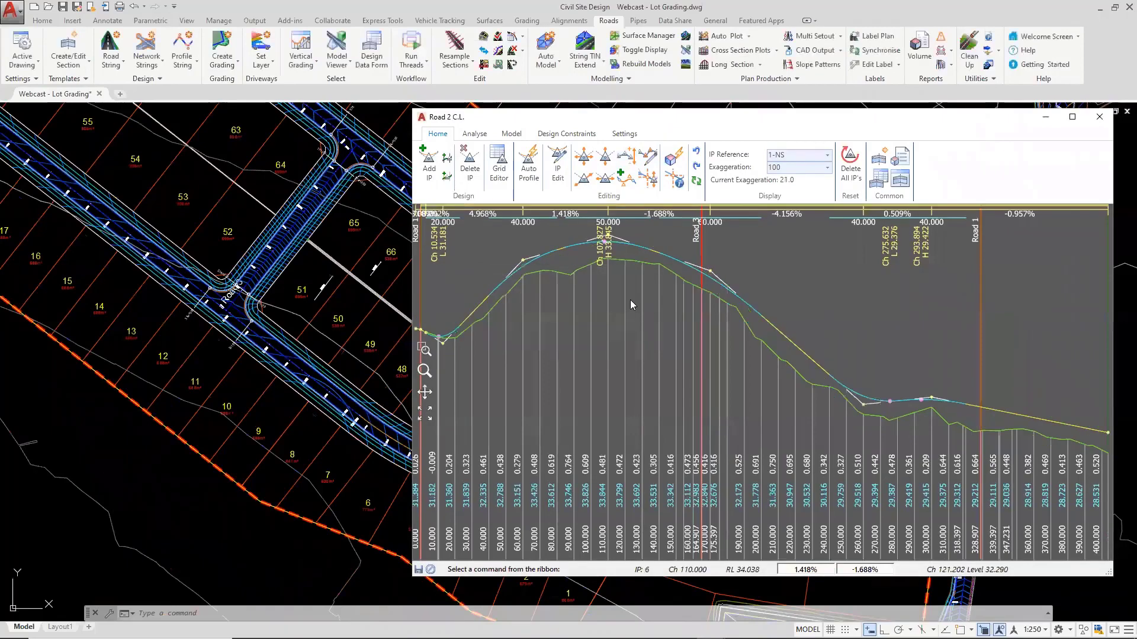
{"action": "left_click", "coordinate": [1099, 118]}
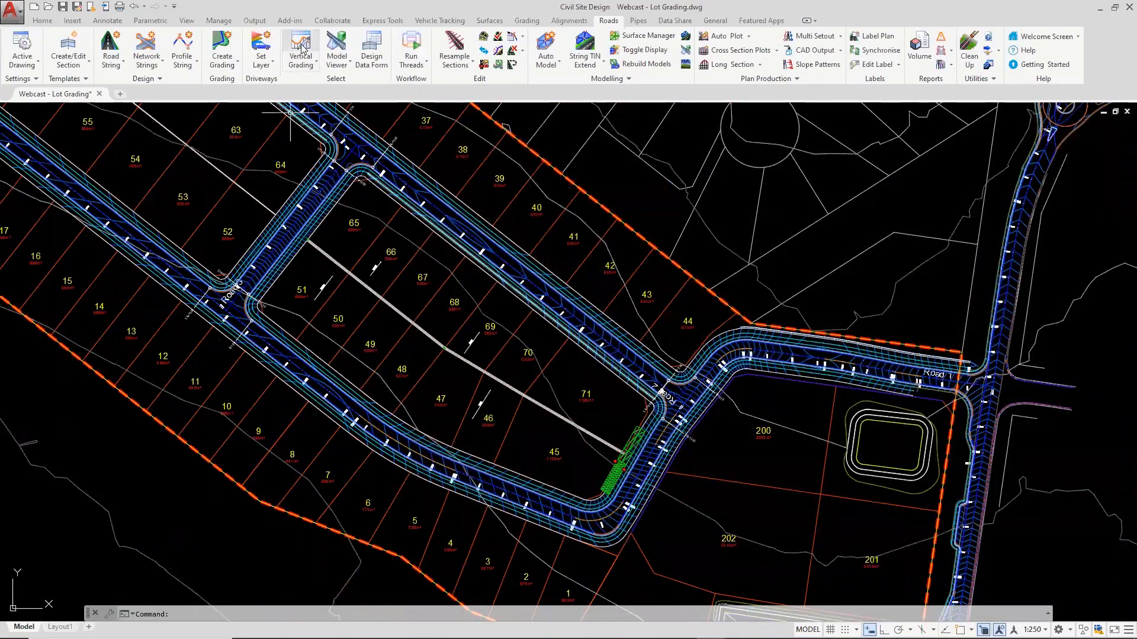
Step: Reopen the vertical grading of the bottom-of-wall string and reapply its existing auto profile rules
{"action": "key", "text": "Return"}
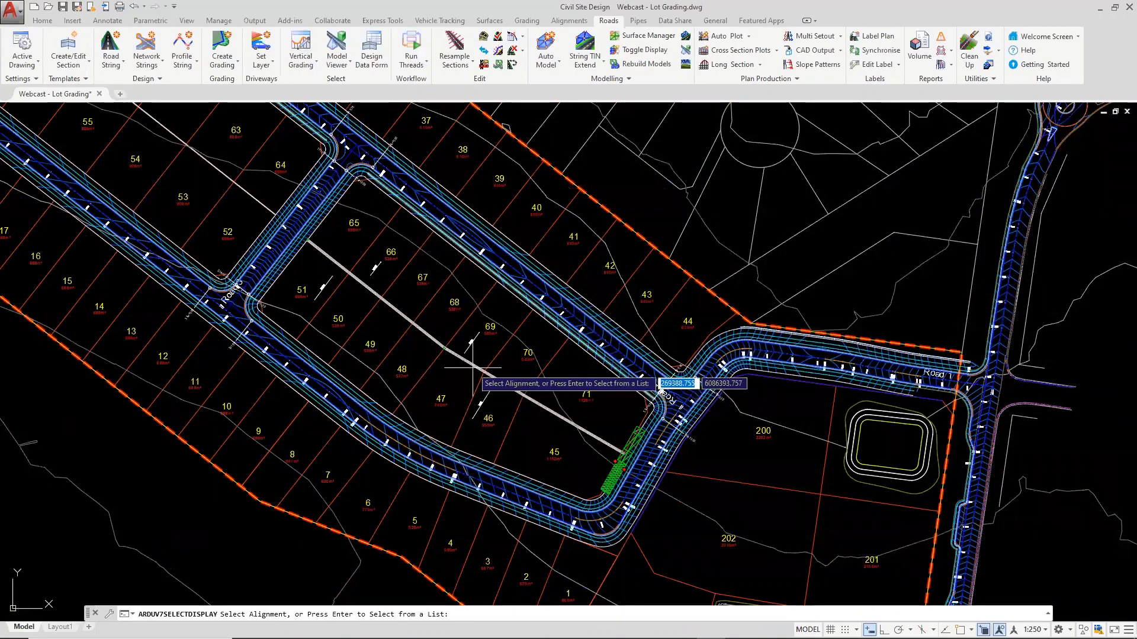
{"action": "left_click", "coordinate": [379, 288]}
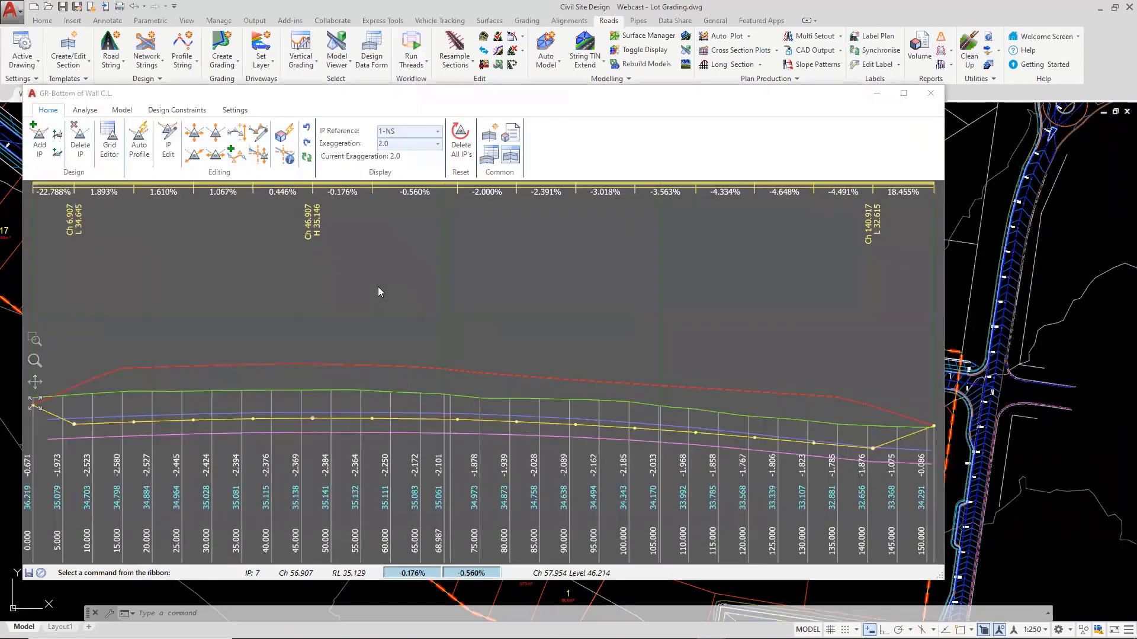
{"action": "left_click", "coordinate": [463, 413]}
{"action": "left_click", "coordinate": [142, 161]}
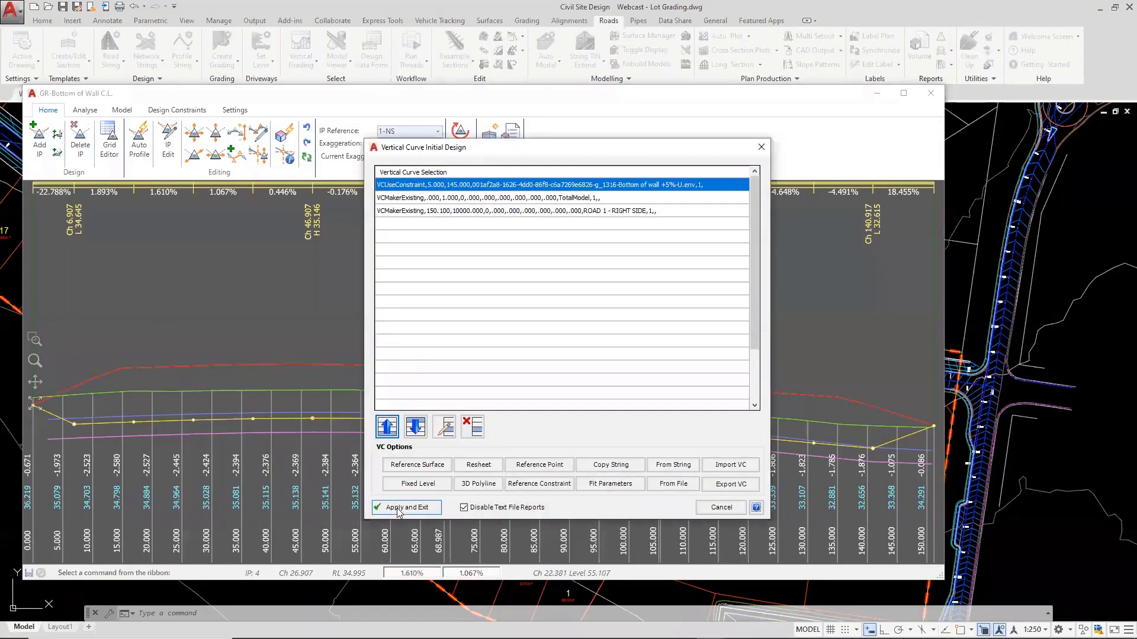
{"action": "left_click", "coordinate": [396, 507]}
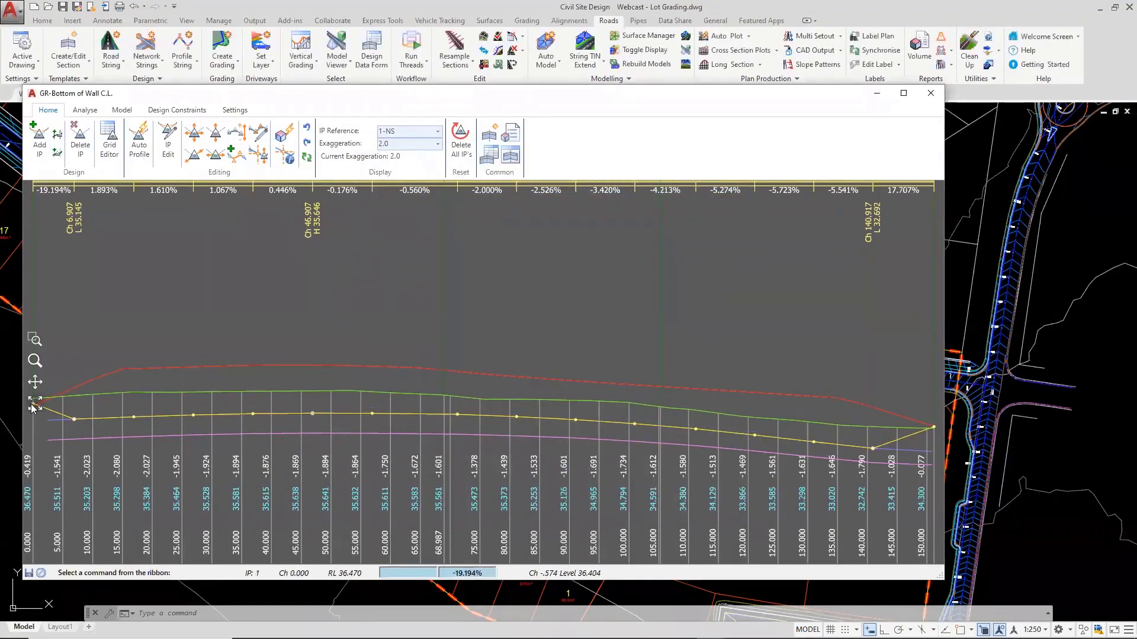
Step: Examine the start point of the bottom-of-wall profile at chainage 0 and close the vertical grading window
{"action": "scroll", "coordinate": [202, 414], "scroll_direction": "up", "scroll_amount": 3}
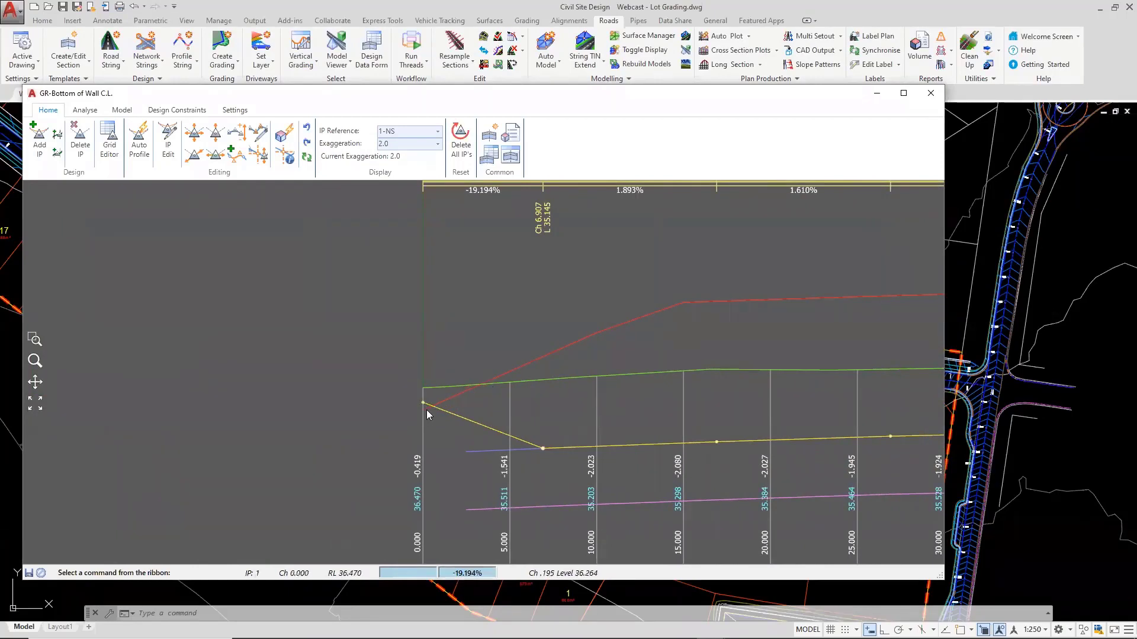
{"action": "left_click", "coordinate": [423, 408]}
{"action": "left_click", "coordinate": [931, 93]}
Step: Reapply the existing auto profile rules to the top-of-wall string and close its vertical grading window
{"action": "scroll", "coordinate": [294, 30], "scroll_direction": "up", "scroll_amount": 7}
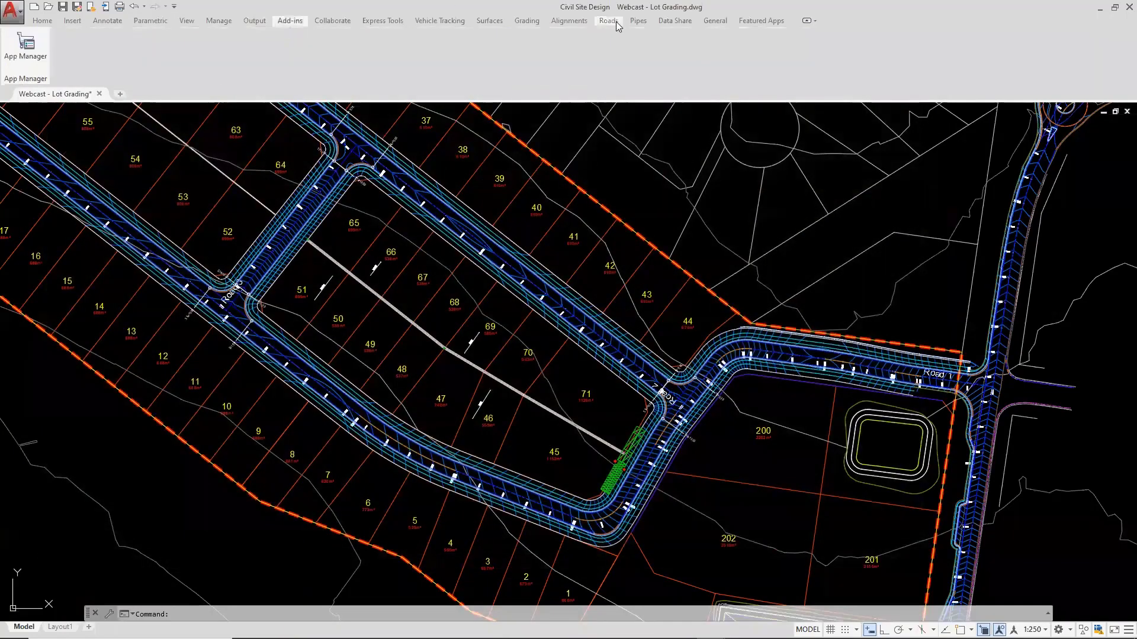
{"action": "scroll", "coordinate": [296, 32], "scroll_direction": "down", "scroll_amount": 7}
{"action": "left_click", "coordinate": [303, 51]}
{"action": "left_click", "coordinate": [385, 326]}
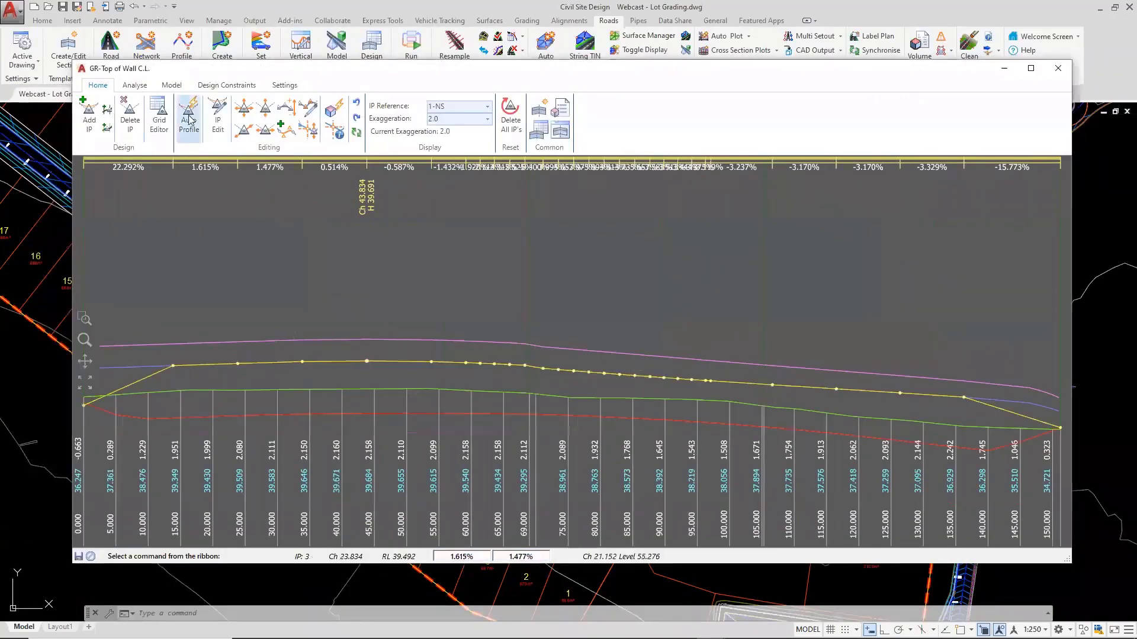
{"action": "left_click", "coordinate": [188, 116]}
{"action": "left_click", "coordinate": [419, 508]}
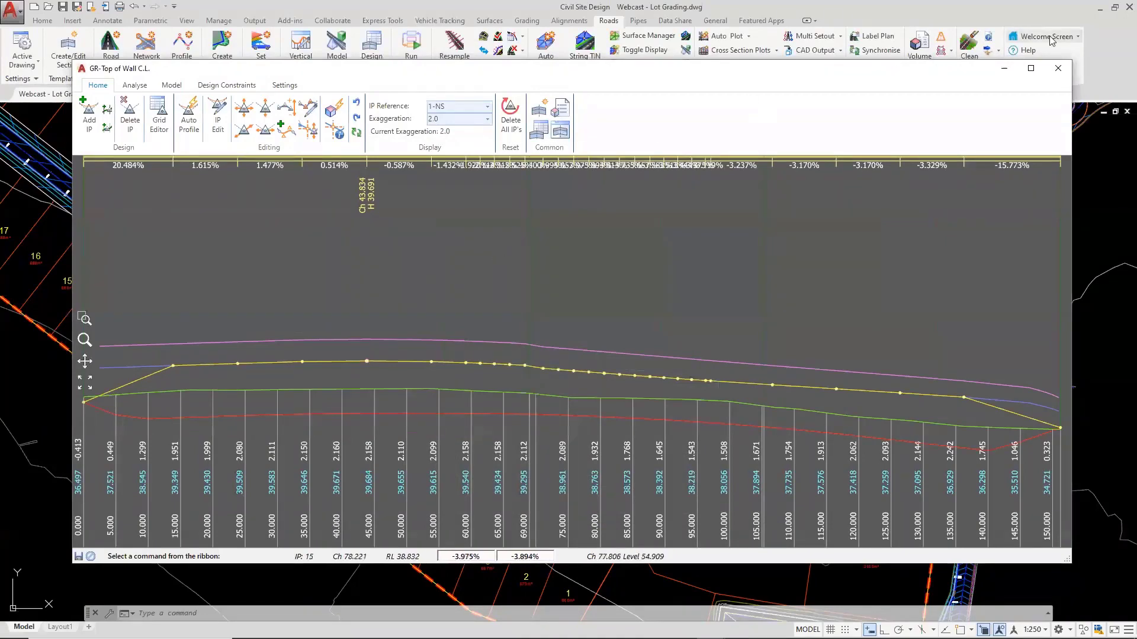
{"action": "left_click", "coordinate": [1058, 69]}
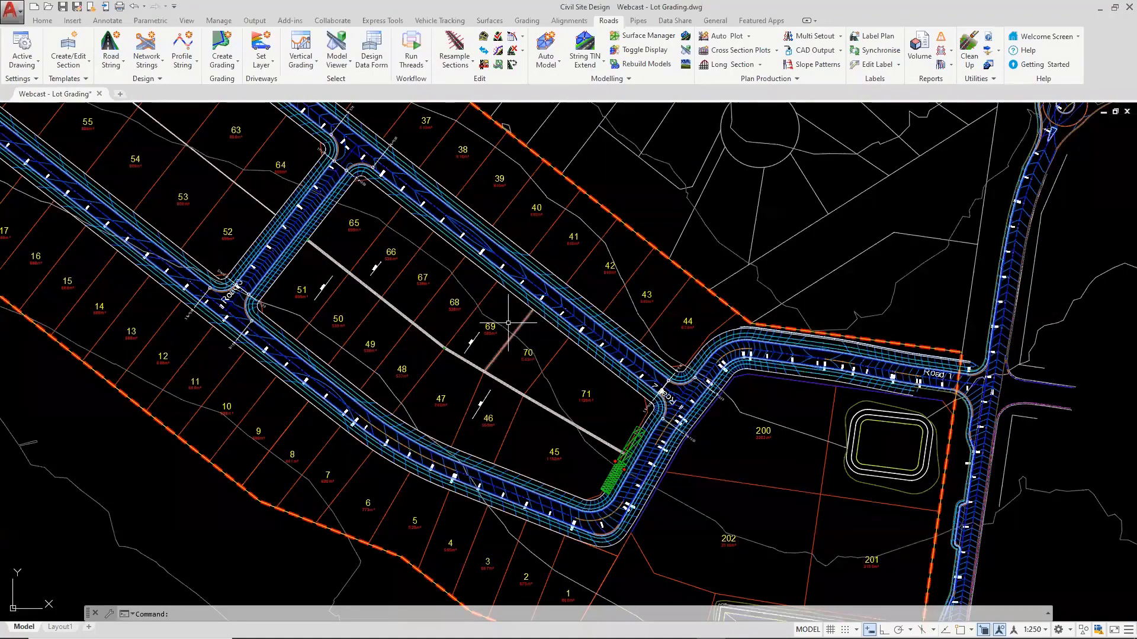
Step: Open the Thread Editor and create a new thread named Update Parcel 1
{"action": "scroll", "coordinate": [493, 356], "scroll_direction": "up", "scroll_amount": 2}
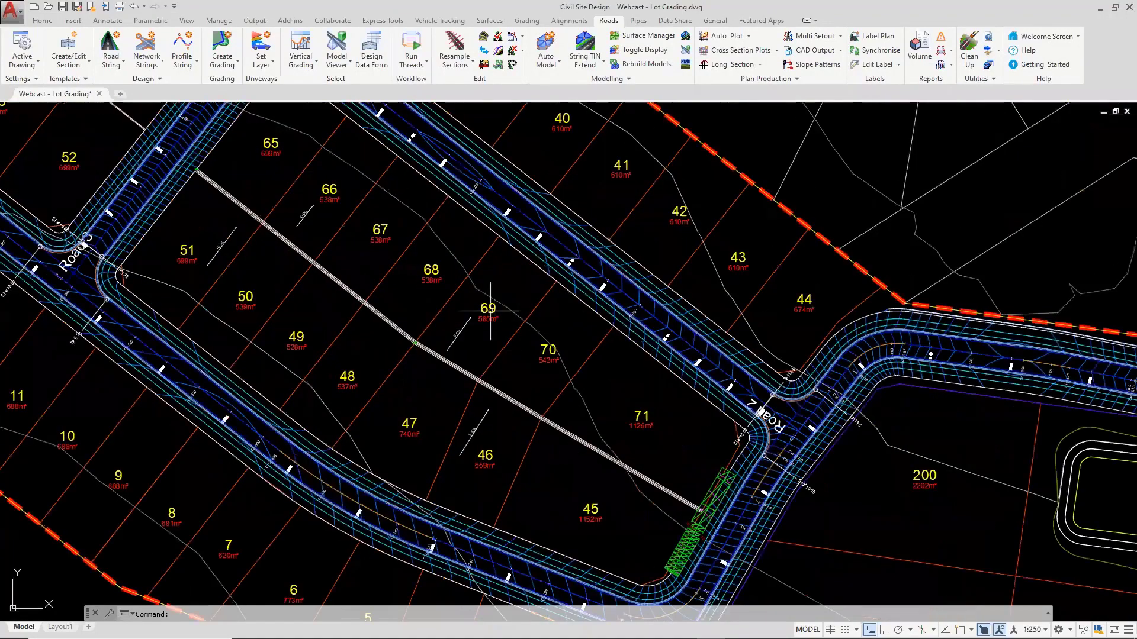
{"action": "middle_click_drag", "start_coordinate": [435, 218], "coordinate": [515, 267]}
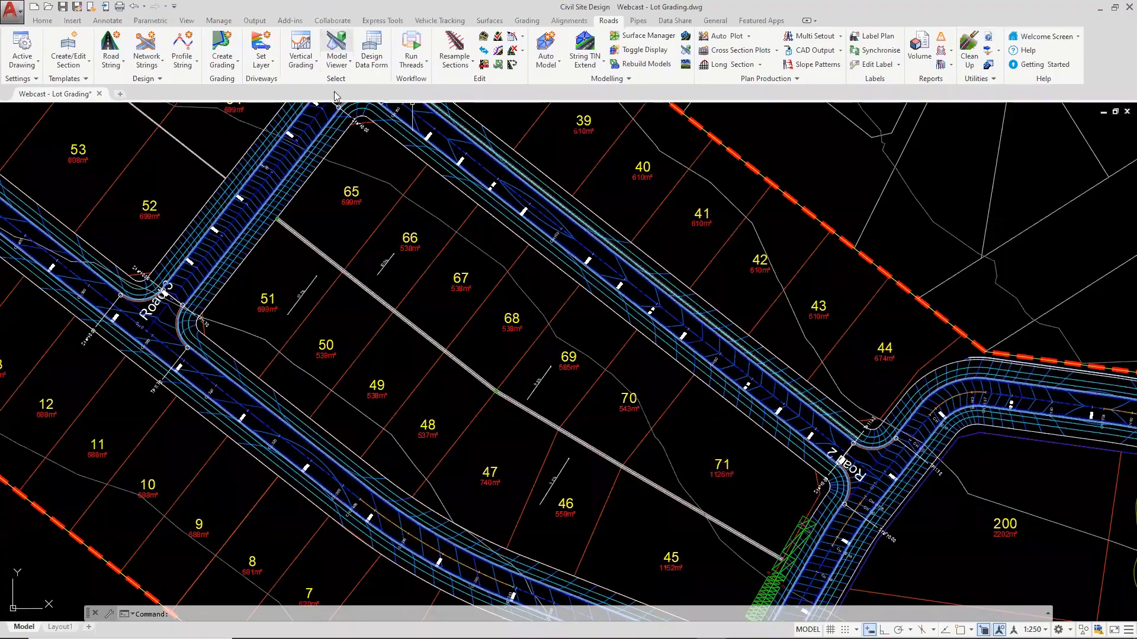
{"action": "left_click", "coordinate": [413, 69]}
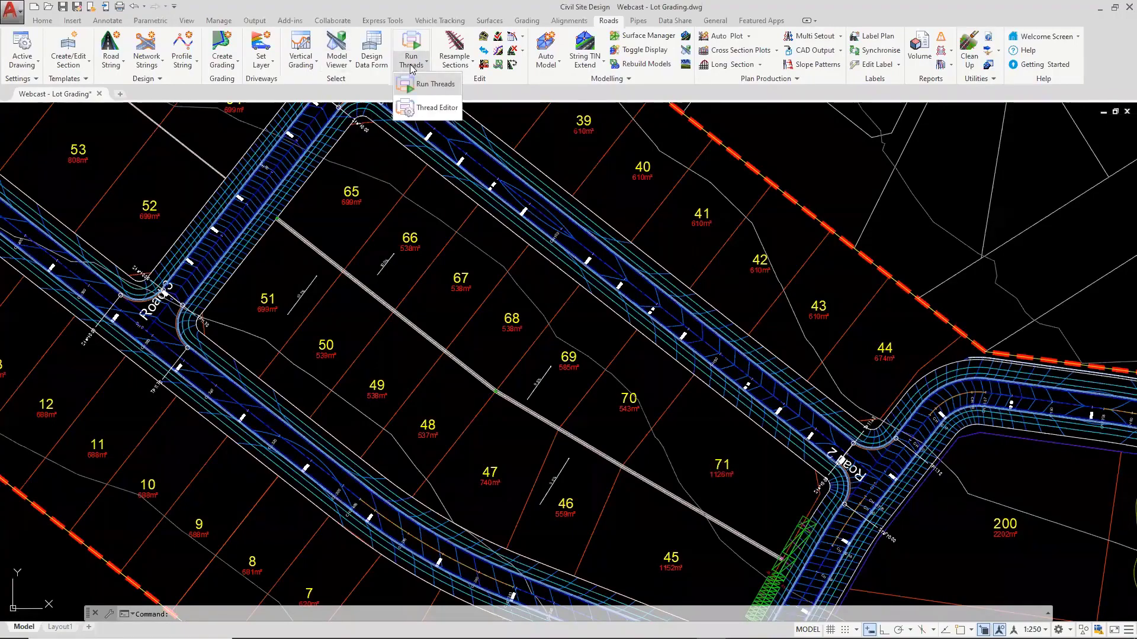
{"action": "left_click", "coordinate": [444, 109]}
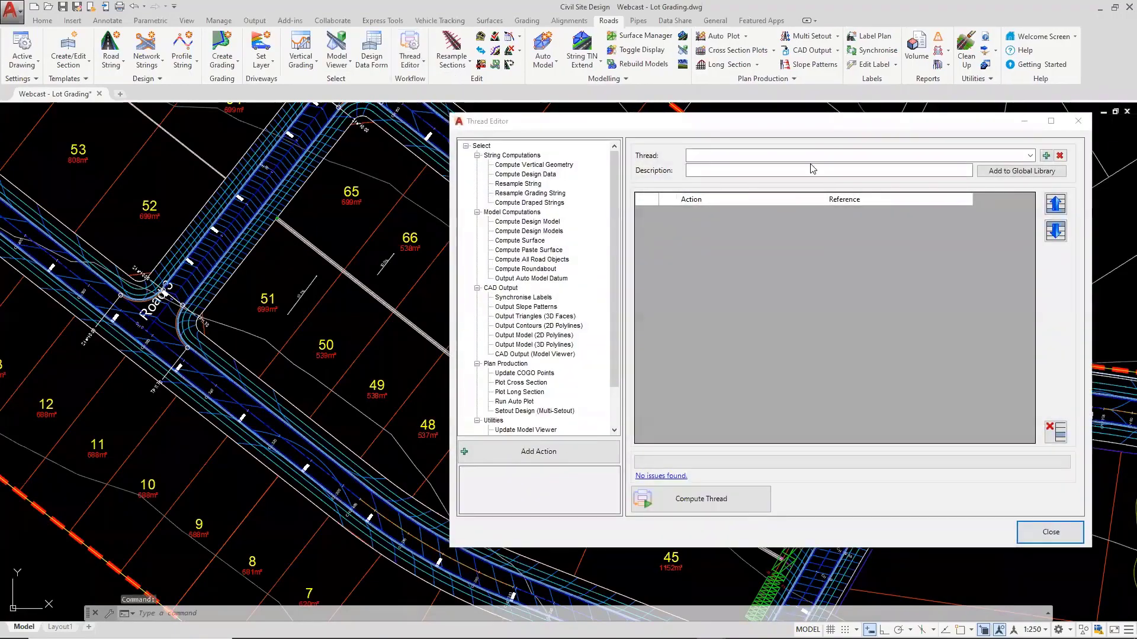
{"action": "left_click_drag", "start_coordinate": [796, 131], "coordinate": [635, 153]}
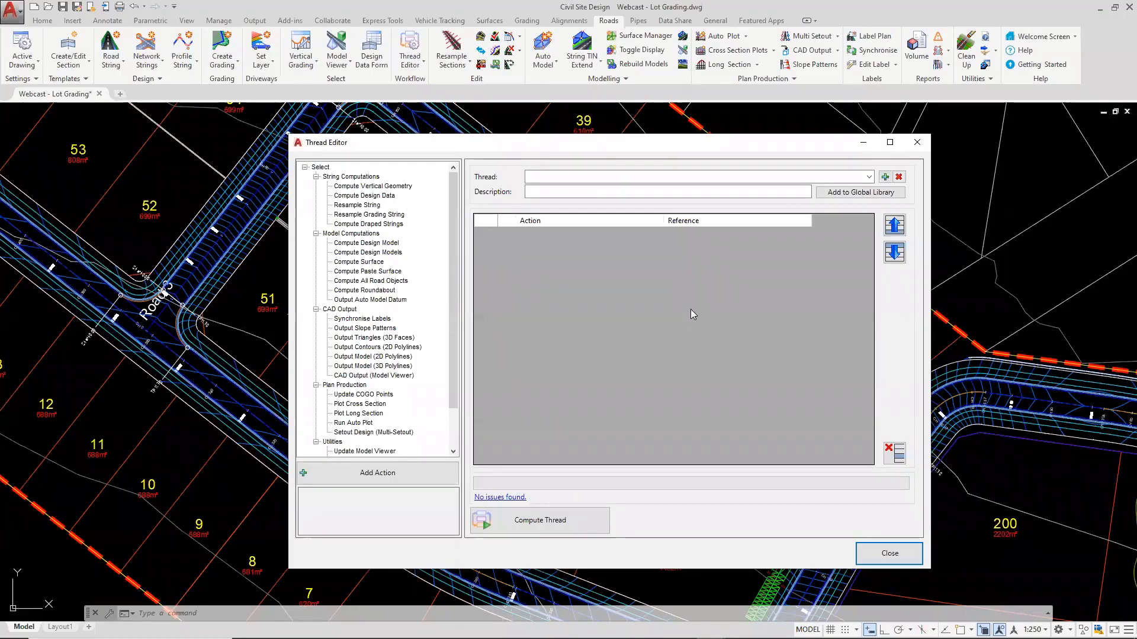
{"action": "left_click", "coordinate": [885, 177]}
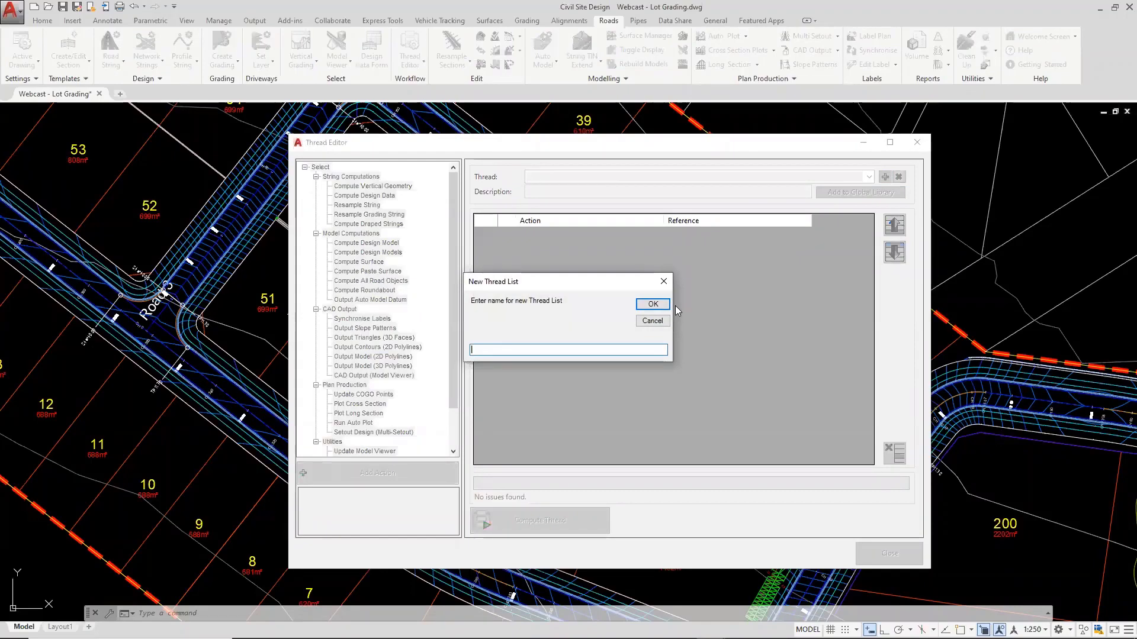
{"action": "type", "text": "Update Parcel 1"}
{"action": "left_click", "coordinate": [647, 308]}
{"action": "left_click", "coordinate": [566, 193]}
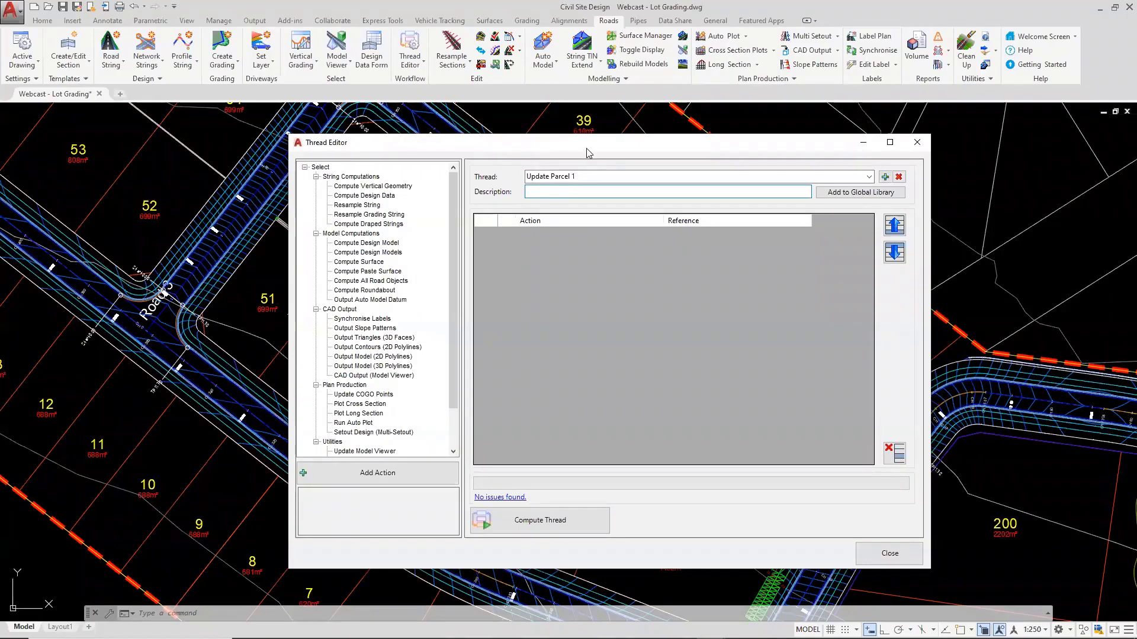
Step: Add Compute Vertical Geometry actions for GR-Top of Wall and GR-Bottom of Wall to the Update Parcel 1 thread
{"action": "left_click_drag", "start_coordinate": [590, 152], "coordinate": [692, 144]}
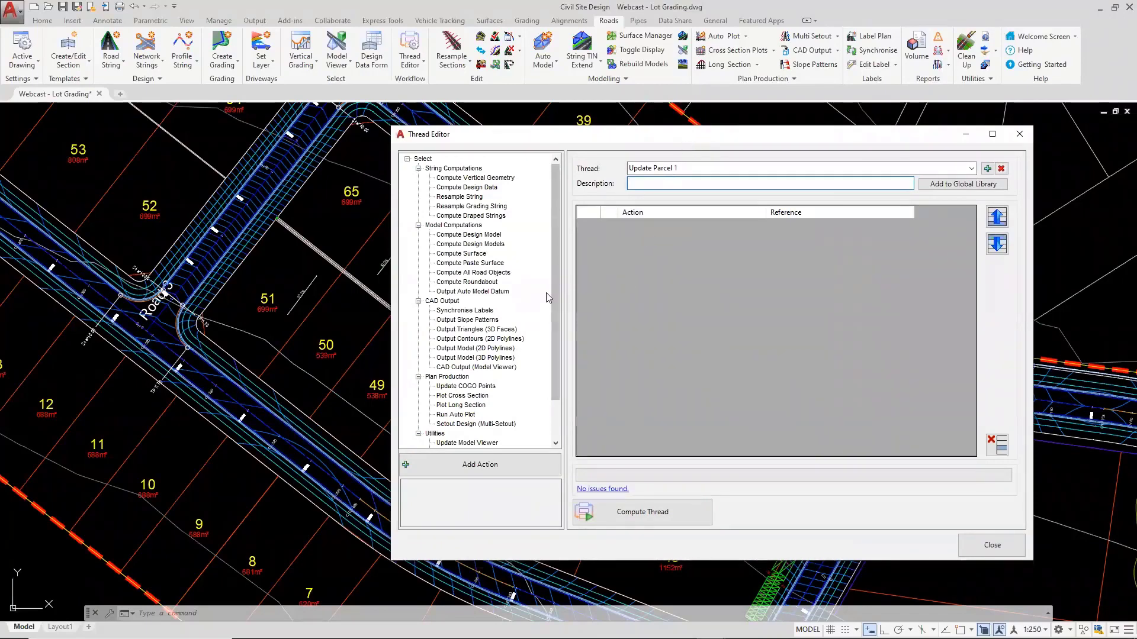
{"action": "left_click", "coordinate": [457, 179]}
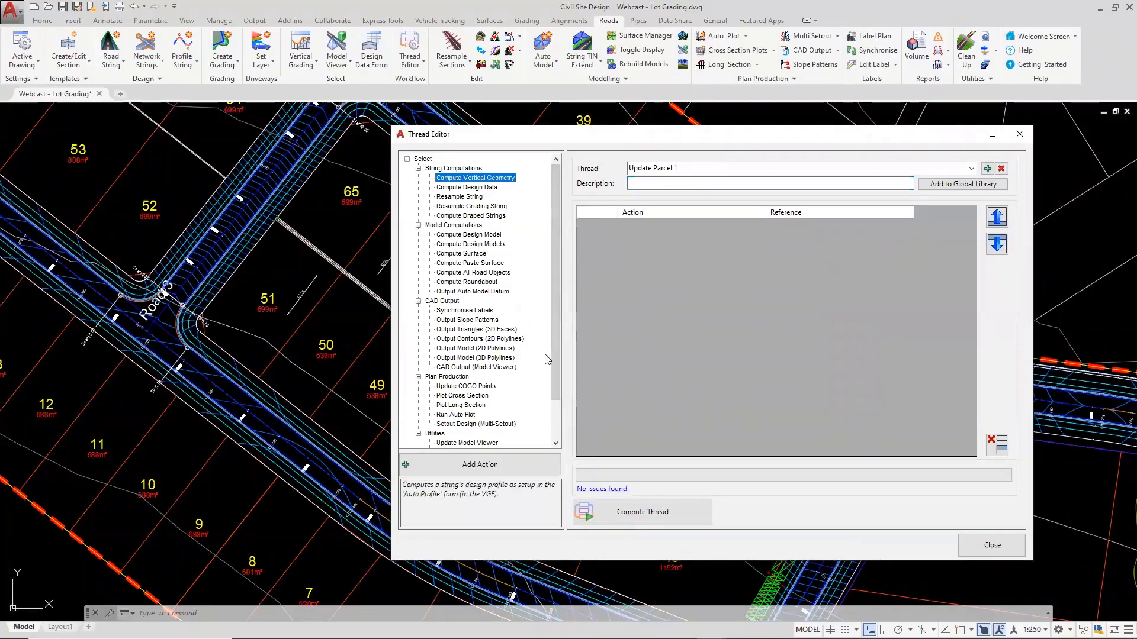
{"action": "left_click", "coordinate": [476, 499]}
{"action": "left_click", "coordinate": [479, 465]}
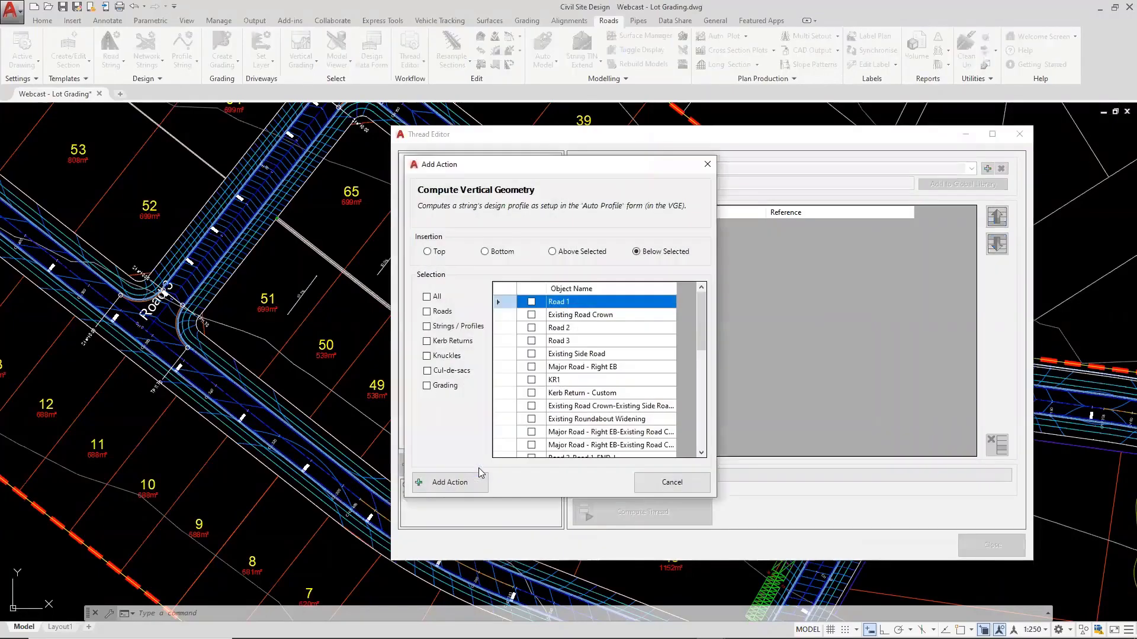
{"action": "scroll", "coordinate": [703, 319], "scroll_direction": "down", "scroll_amount": 7}
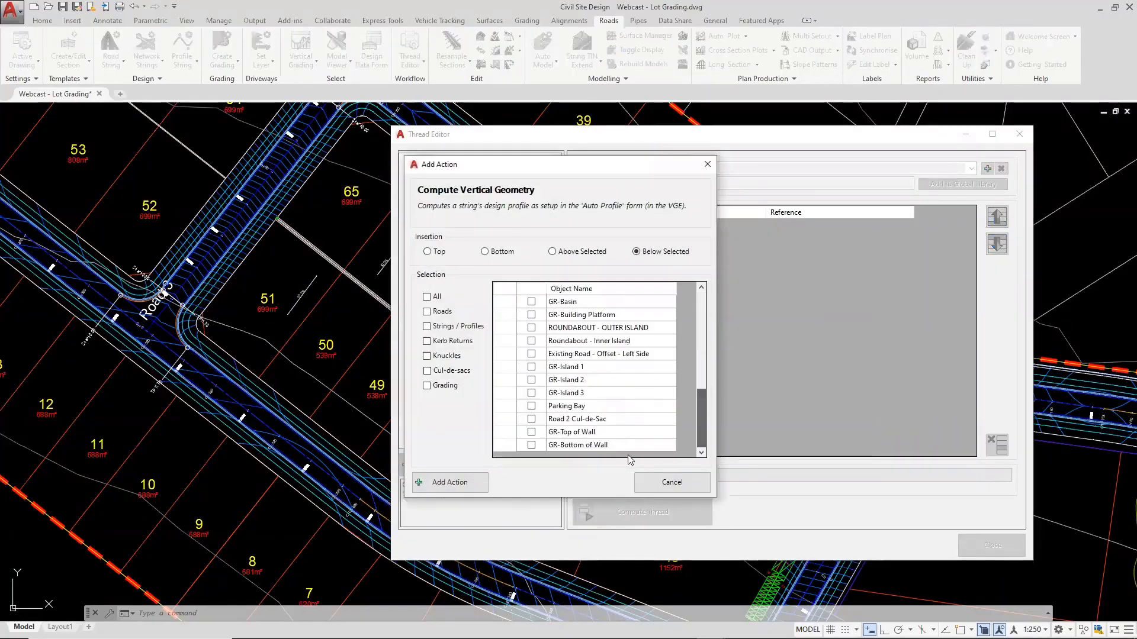
{"action": "left_click", "coordinate": [531, 432]}
{"action": "left_click", "coordinate": [531, 445]}
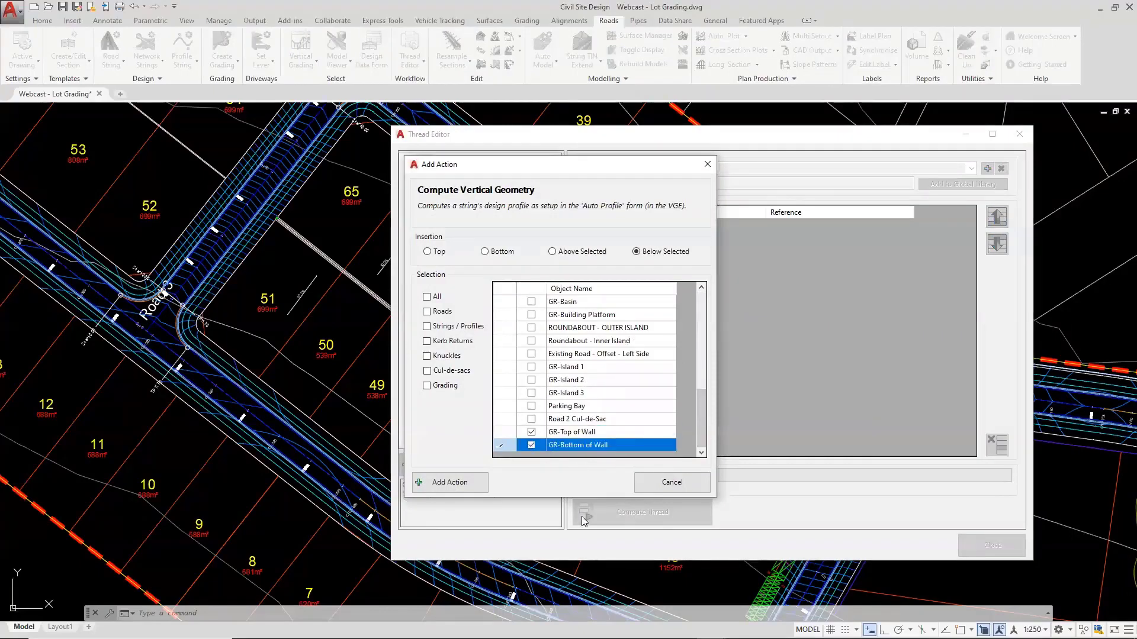
{"action": "left_click", "coordinate": [455, 488]}
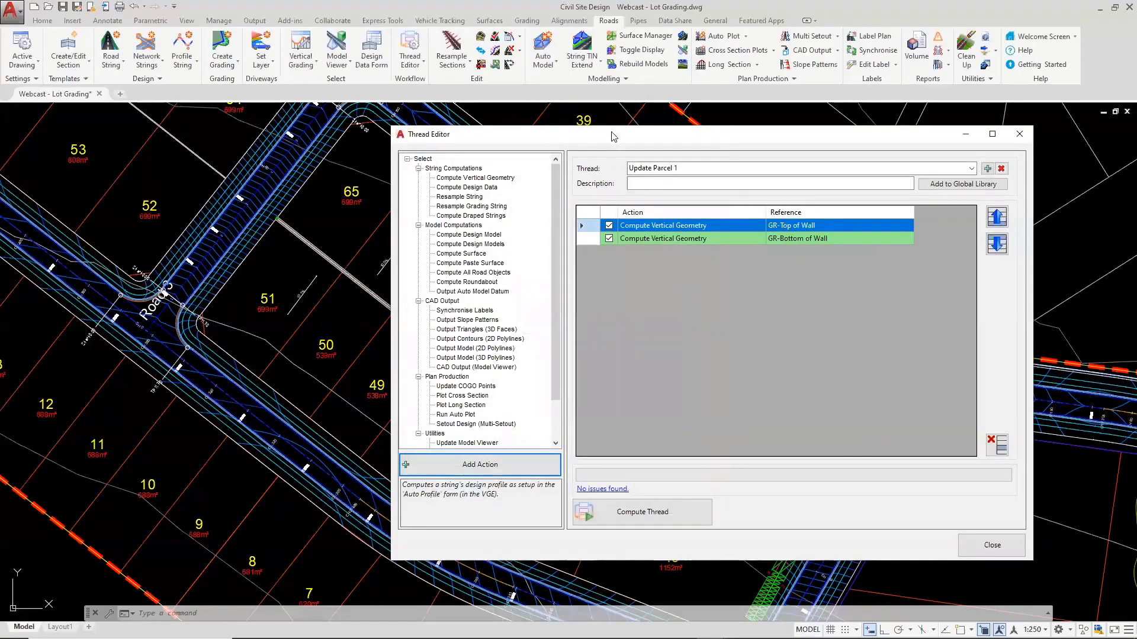
Step: Apply a level difference of -0.5 to all IPs of the Road 2 vertical grading and close its window
{"action": "left_click_drag", "start_coordinate": [615, 135], "coordinate": [700, 139]}
{"action": "scroll", "coordinate": [311, 278], "scroll_direction": "down", "scroll_amount": 2}
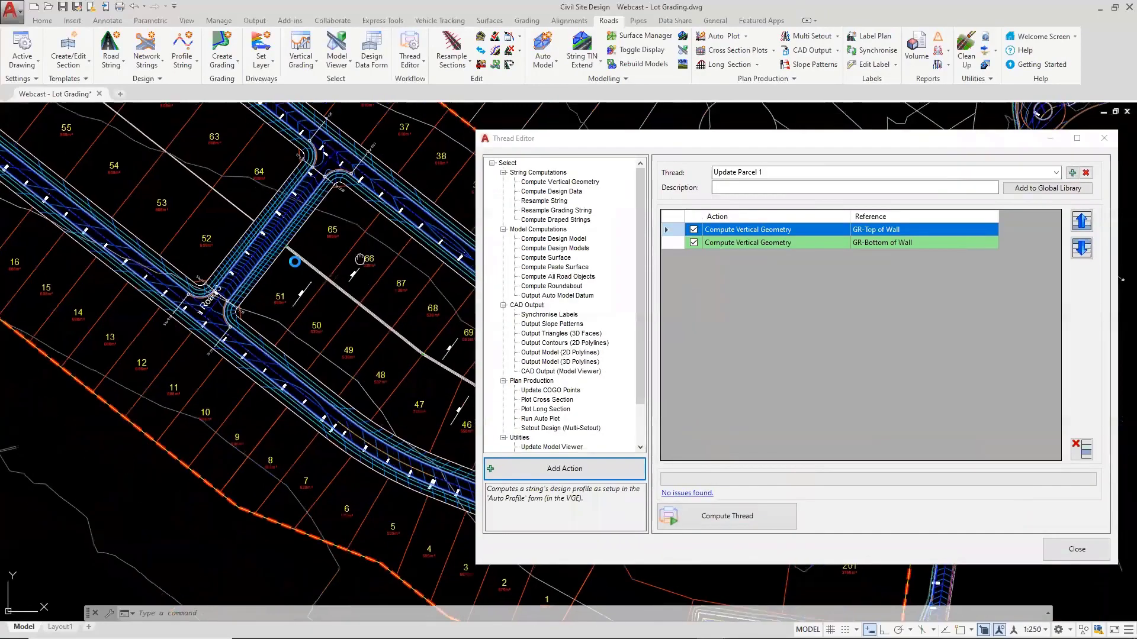
{"action": "left_click", "coordinate": [309, 49]}
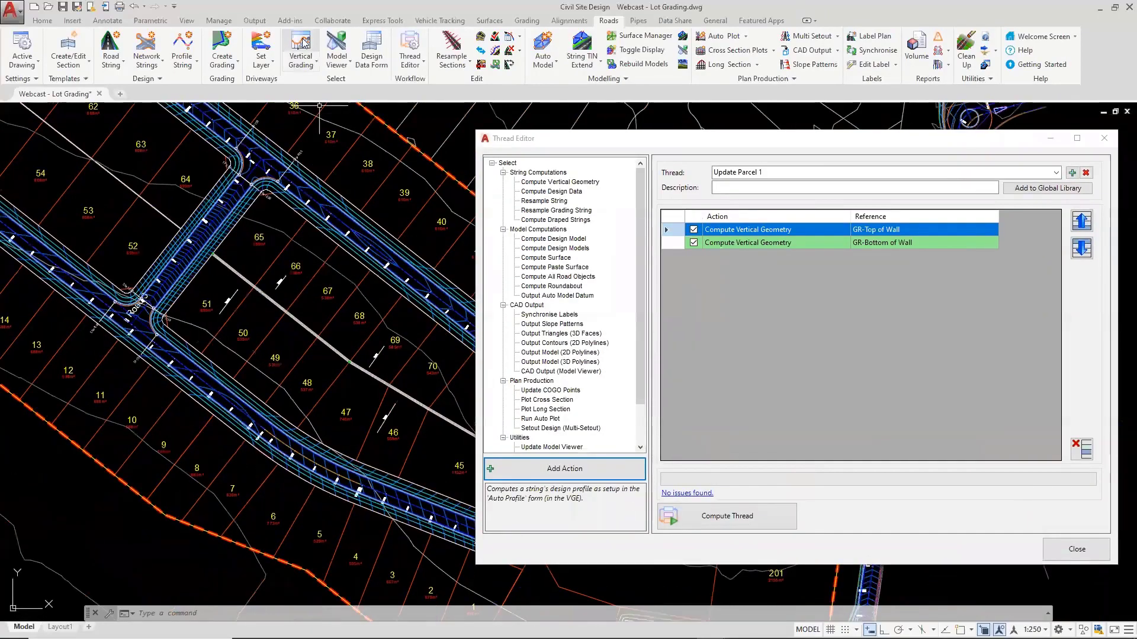
{"action": "left_click", "coordinate": [362, 256]}
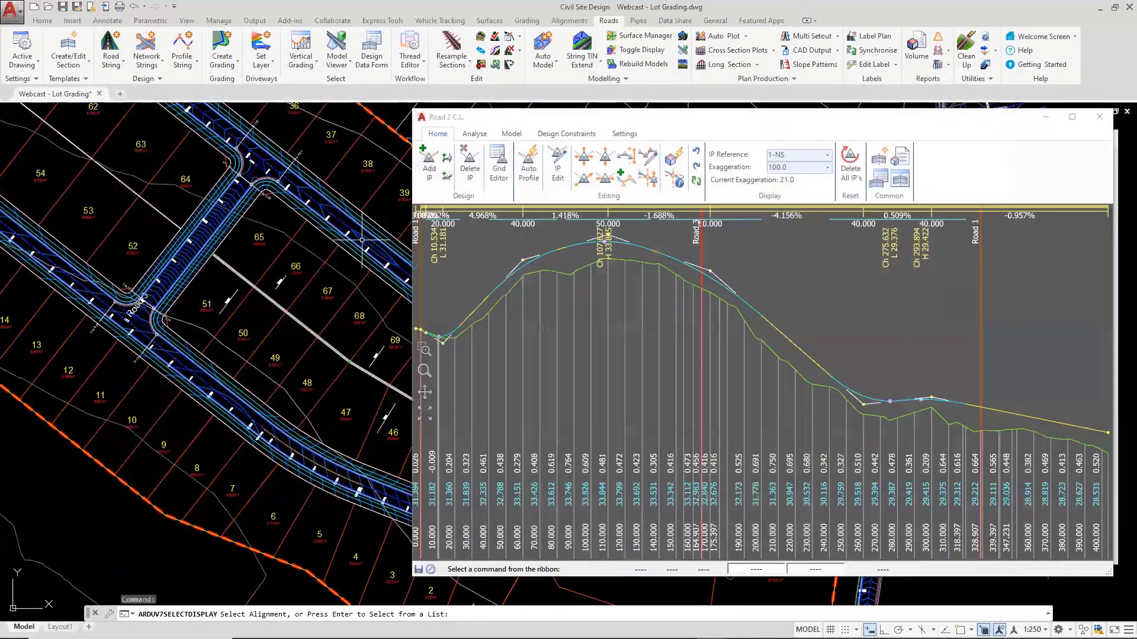
{"action": "left_click", "coordinate": [602, 157]}
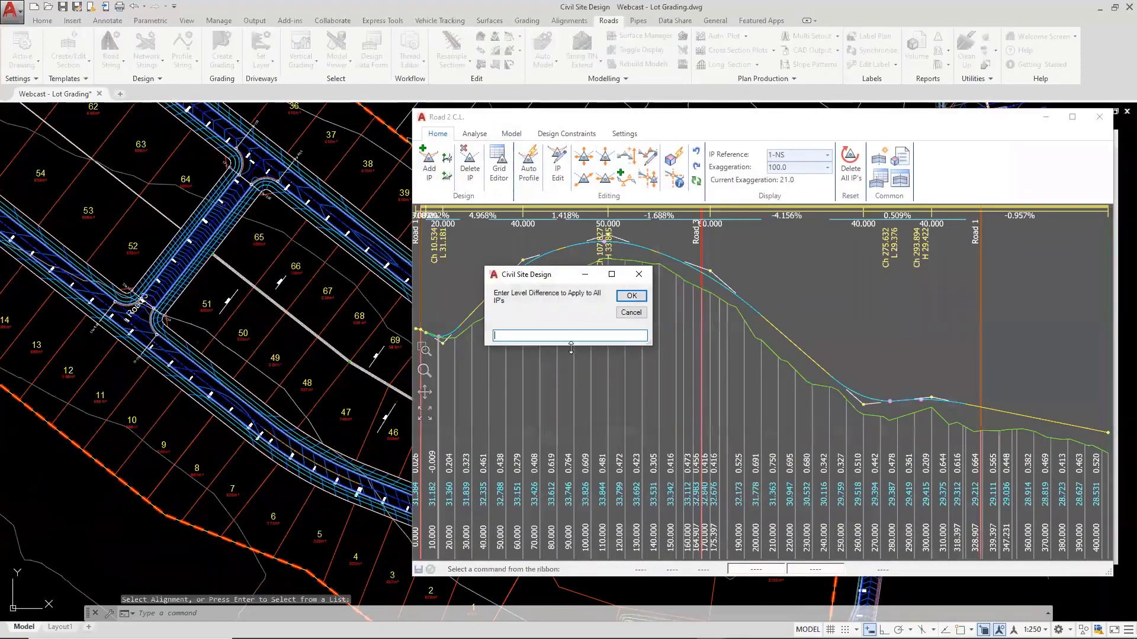
{"action": "type", "text": "-0.5"}
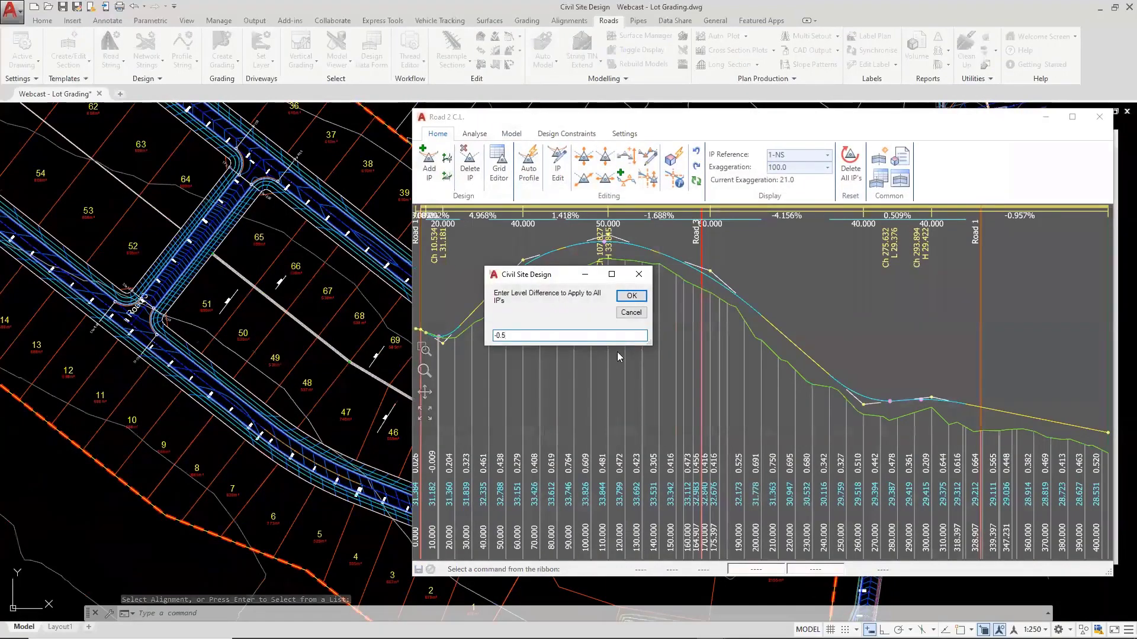
{"action": "left_click", "coordinate": [622, 298]}
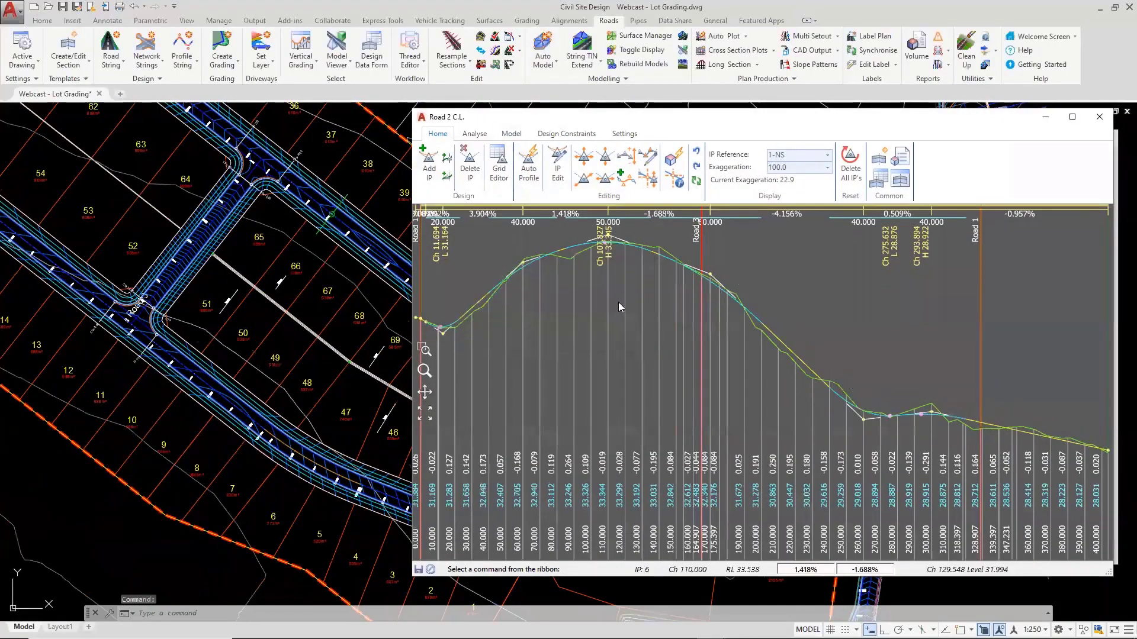
{"action": "left_click", "coordinate": [1100, 118]}
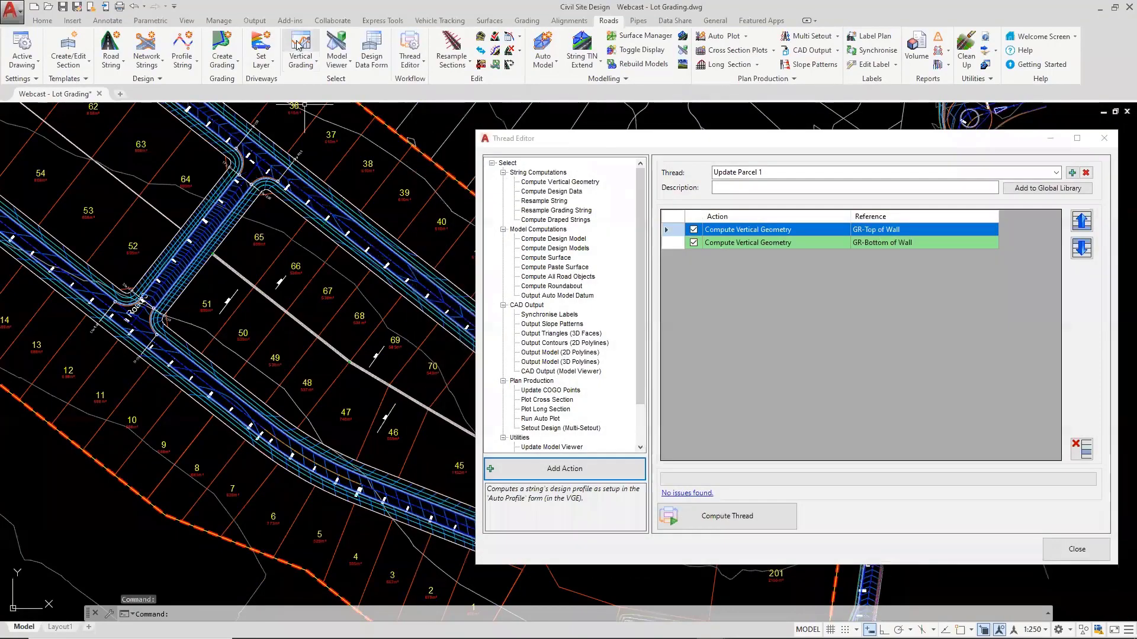
Step: Check the bottom-of-wall profile in vertical grading, close it and compute the Update Parcel 1 thread
{"action": "left_click", "coordinate": [309, 332]}
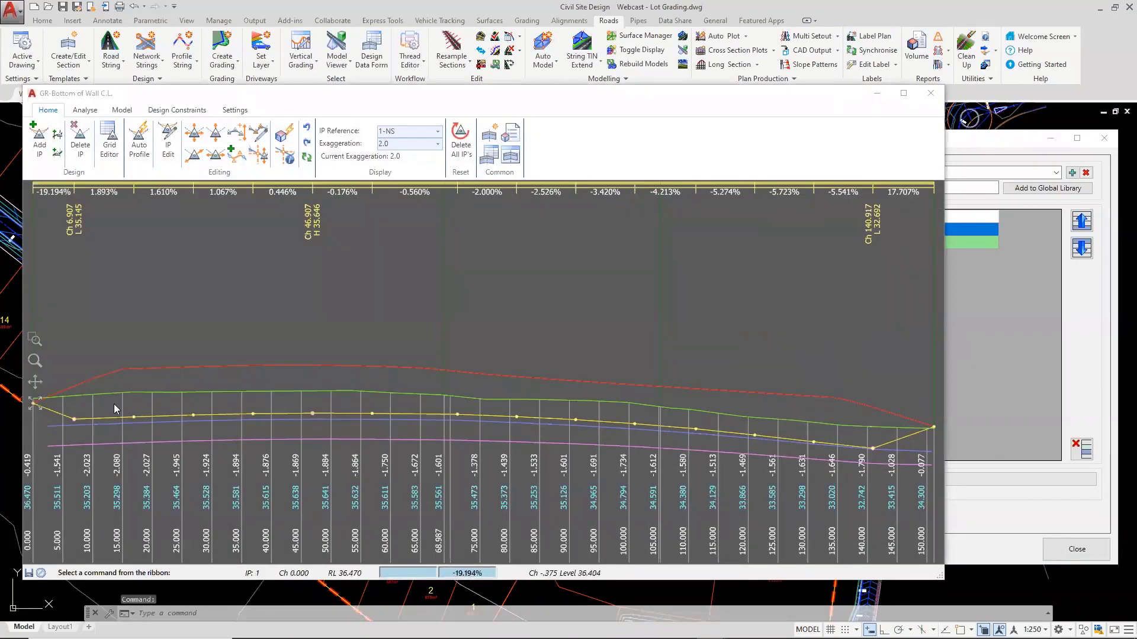
{"action": "left_click", "coordinate": [931, 93]}
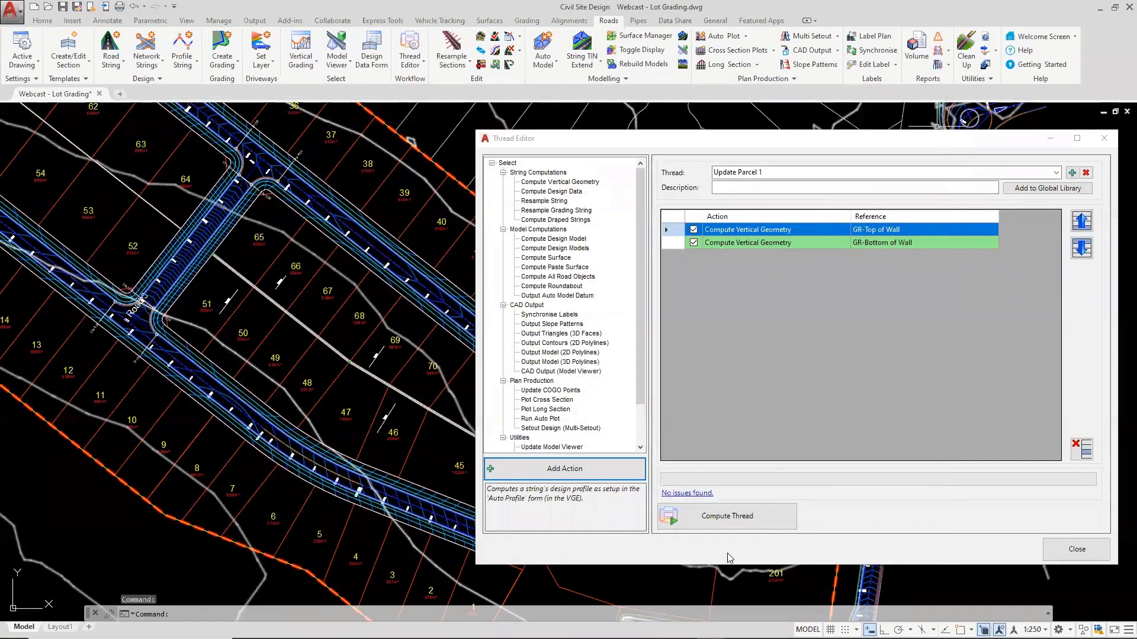
{"action": "left_click", "coordinate": [729, 520]}
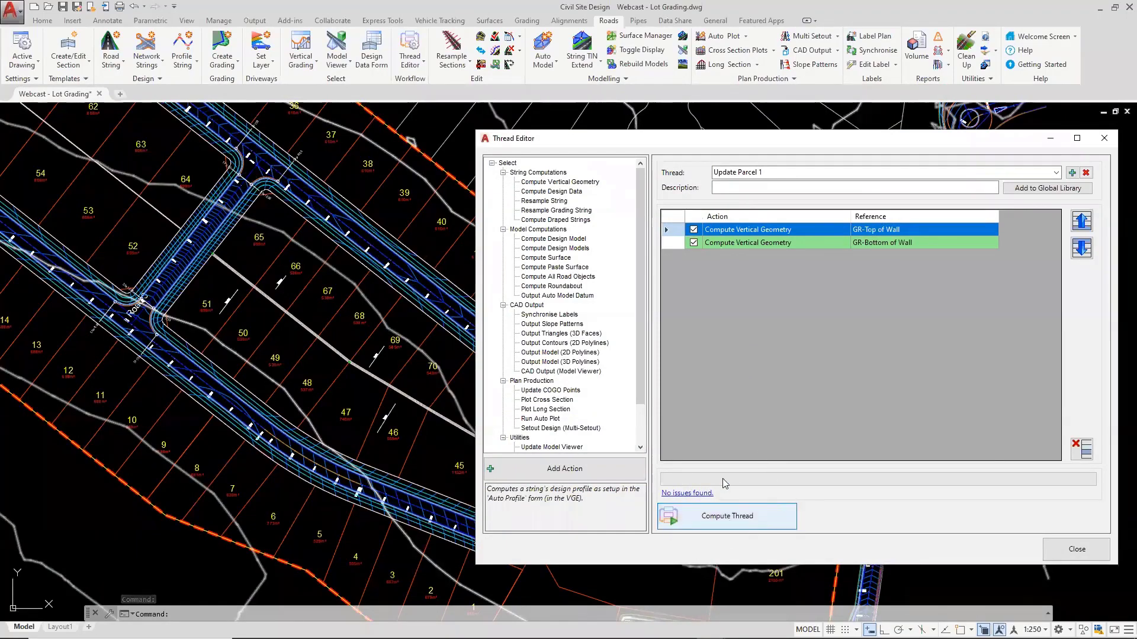
{"action": "left_click", "coordinate": [675, 484]}
Step: Examine the recomputed bottom-of-wall profile in vertical grading and close both its window and the Thread Editor
{"action": "left_click", "coordinate": [300, 45]}
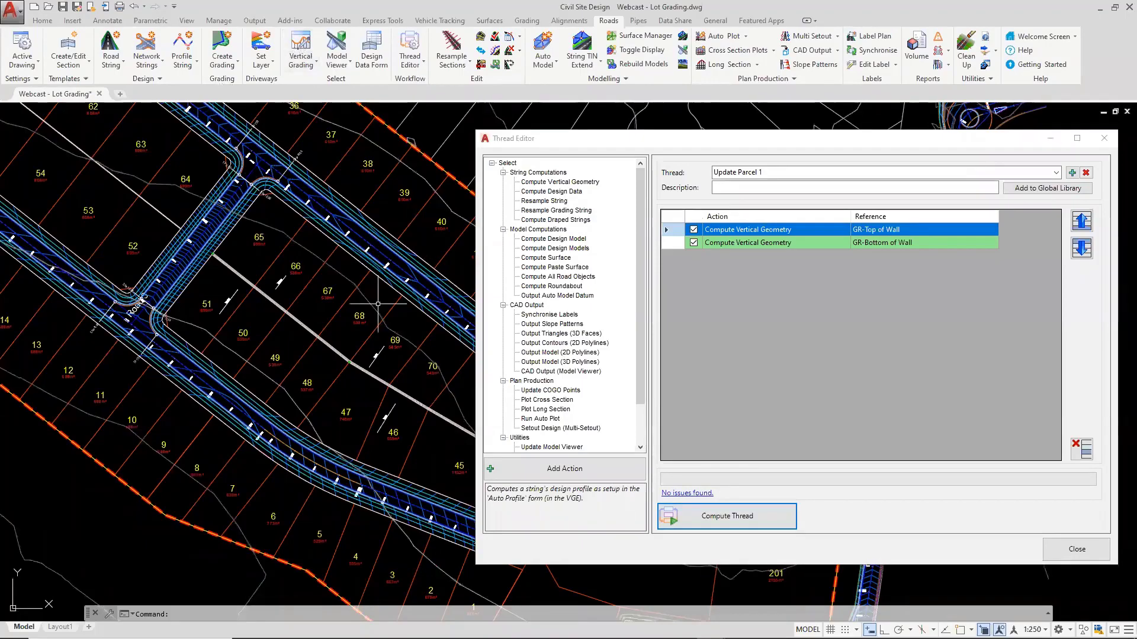
{"action": "left_click", "coordinate": [327, 338]}
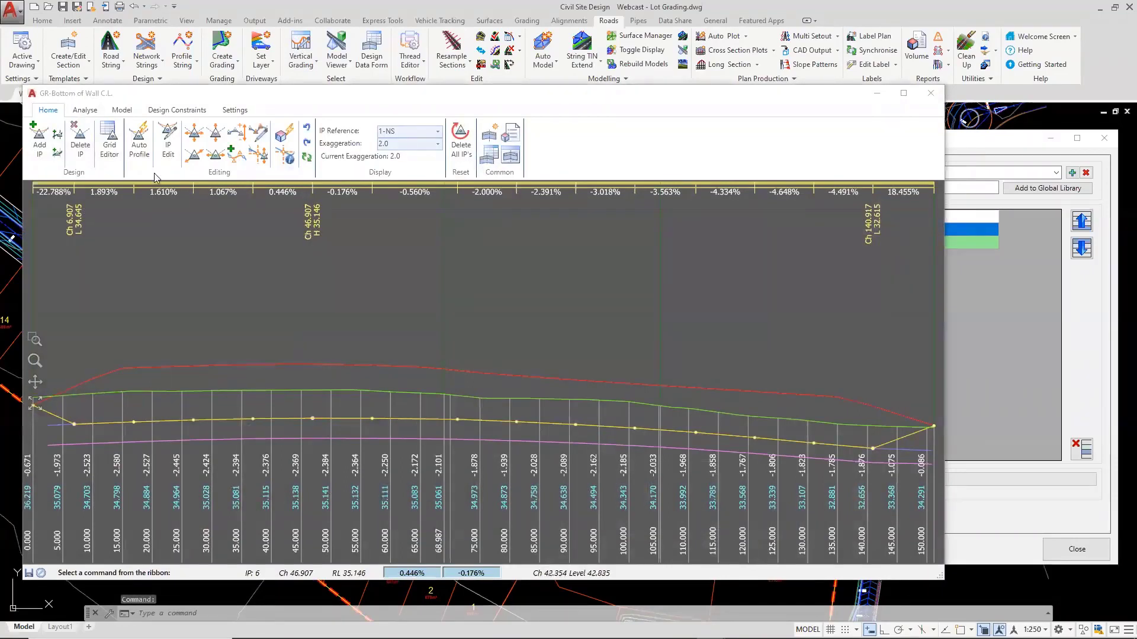
{"action": "left_click", "coordinate": [139, 140]}
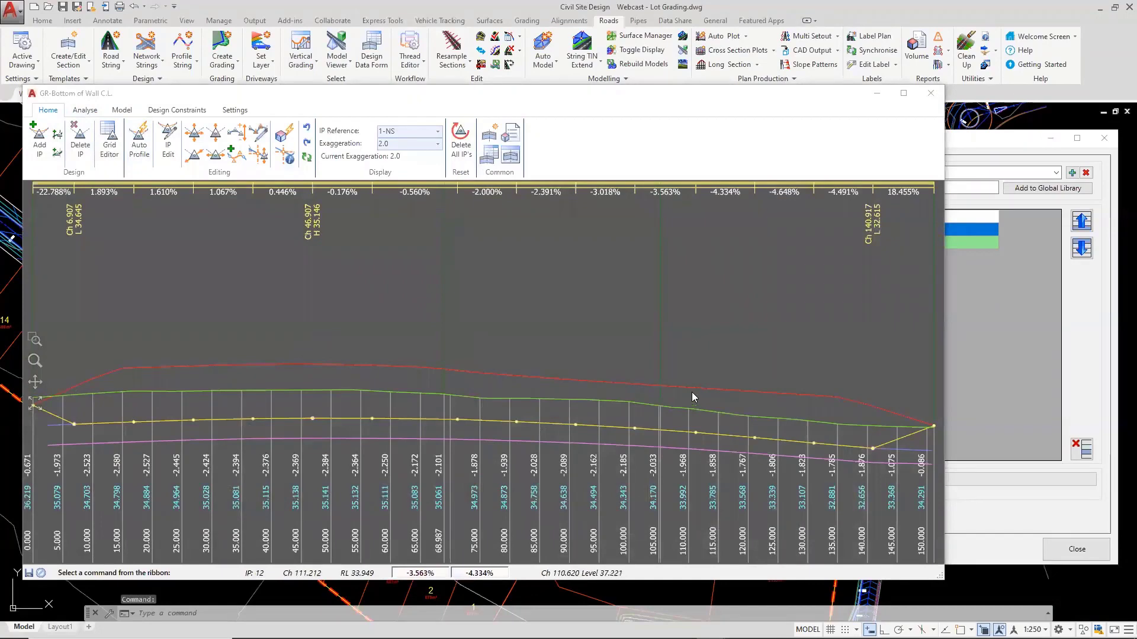
{"action": "left_click", "coordinate": [931, 93]}
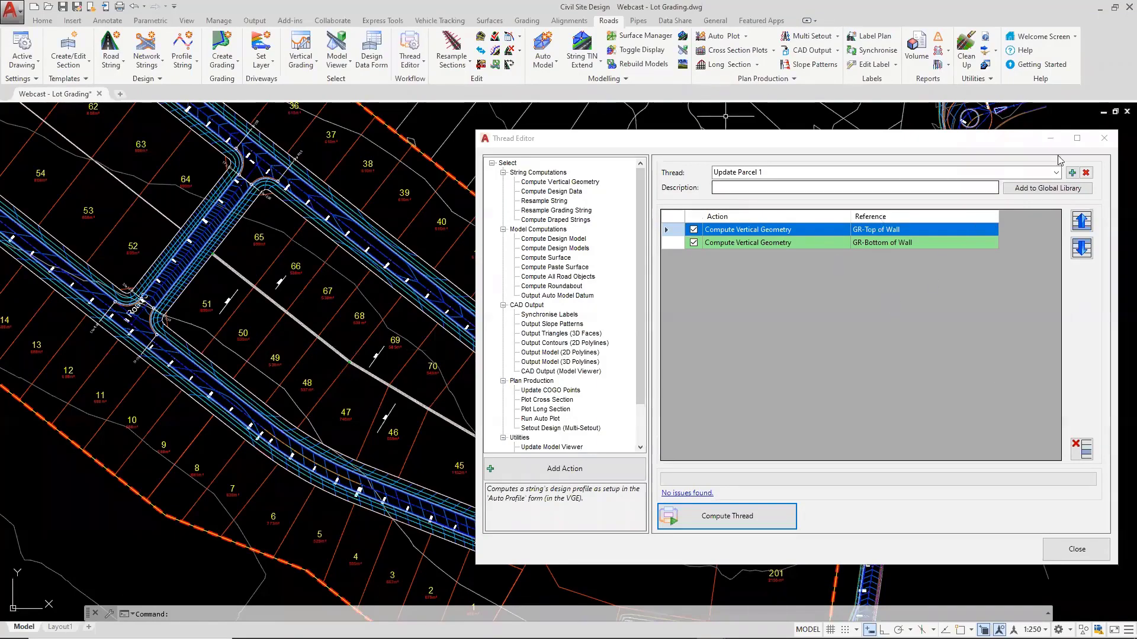
{"action": "left_click", "coordinate": [1103, 138]}
Step: Open the Model Builder and read the descriptions of its model creation and editing options
{"action": "middle_click_drag", "start_coordinate": [439, 254], "coordinate": [572, 256]}
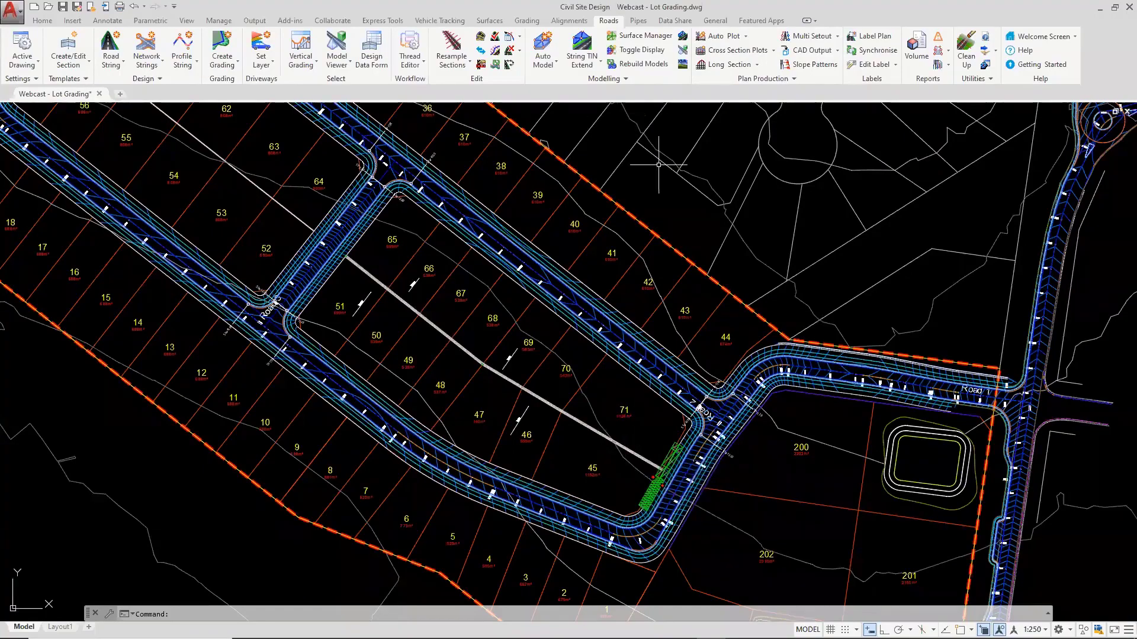
{"action": "left_click", "coordinate": [579, 69]}
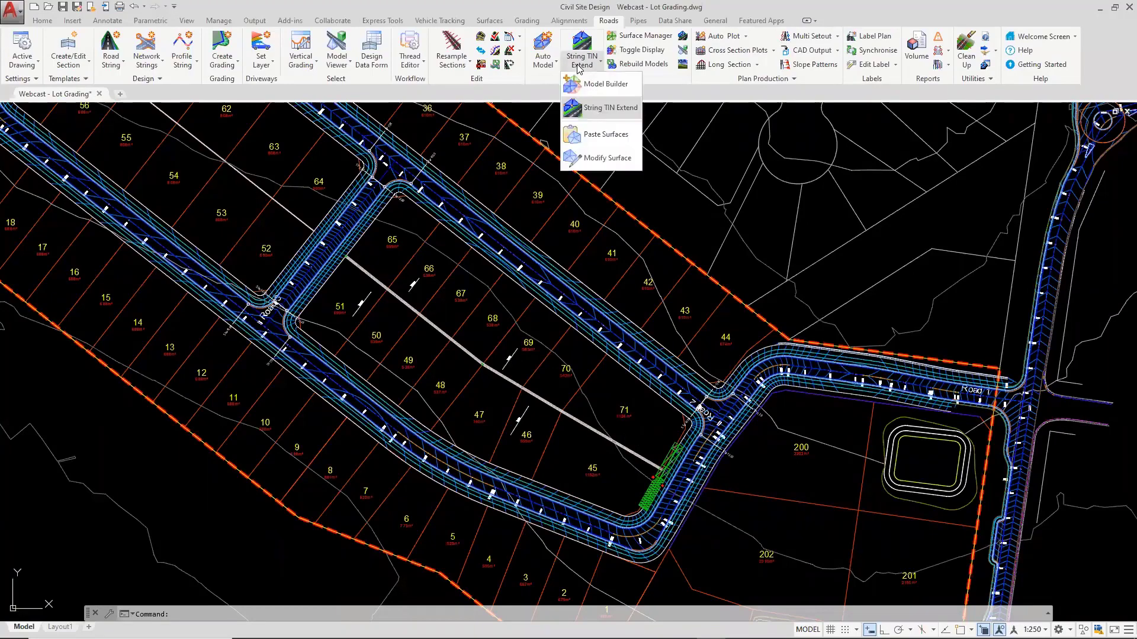
{"action": "left_click", "coordinate": [604, 84]}
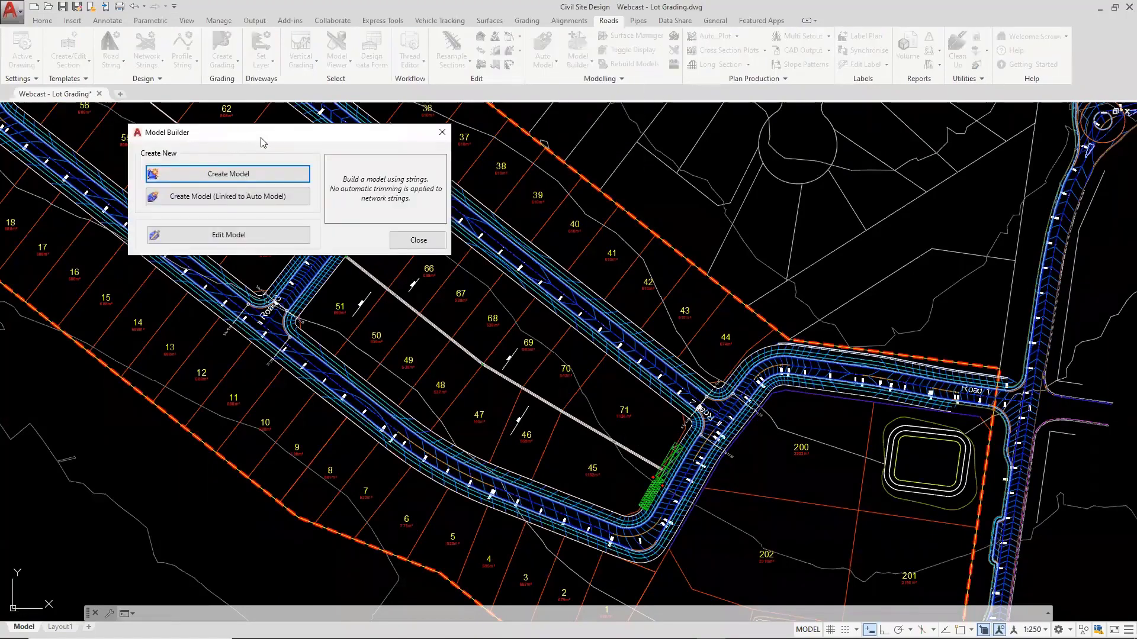
{"action": "left_click_drag", "start_coordinate": [263, 143], "coordinate": [504, 231]}
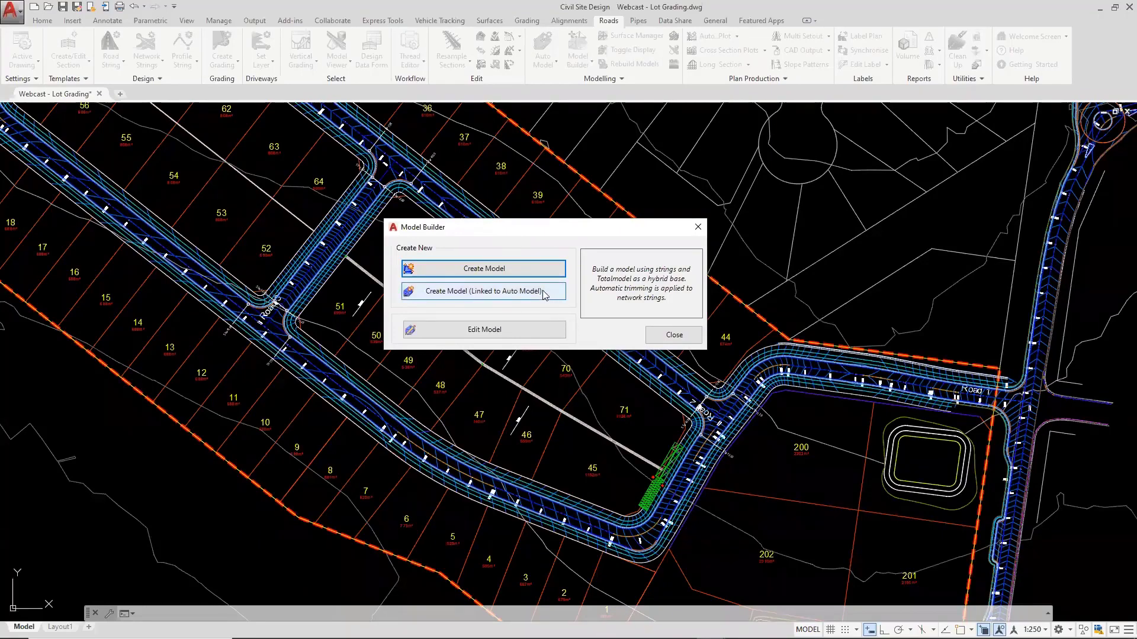
{"action": "left_click", "coordinate": [513, 272]}
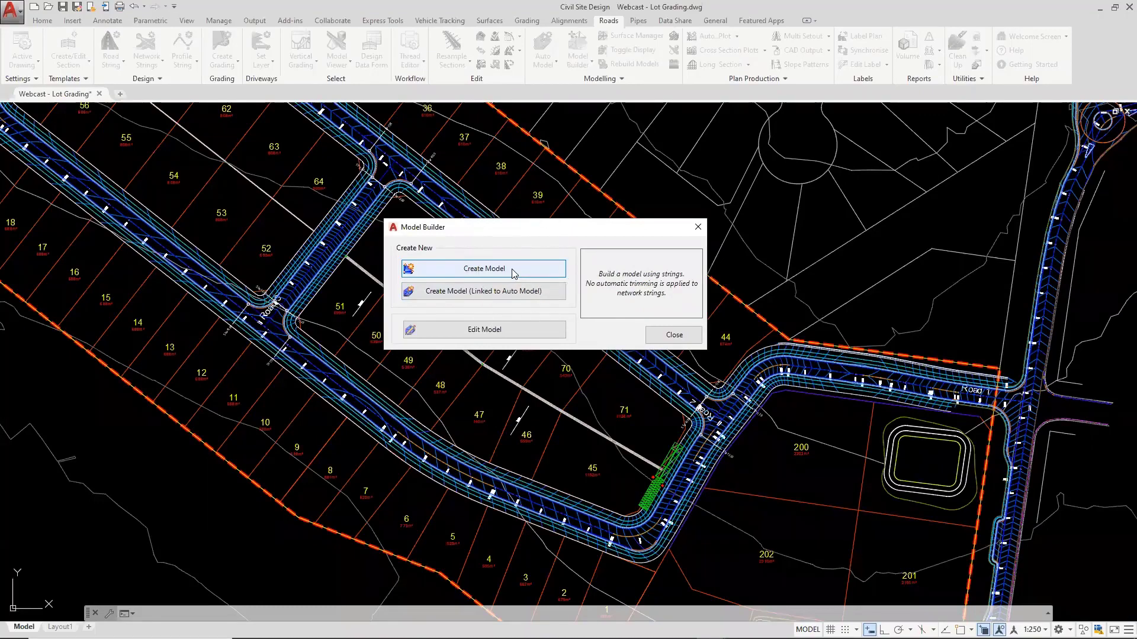
{"action": "left_click", "coordinate": [722, 409]}
{"action": "left_click", "coordinate": [619, 287]}
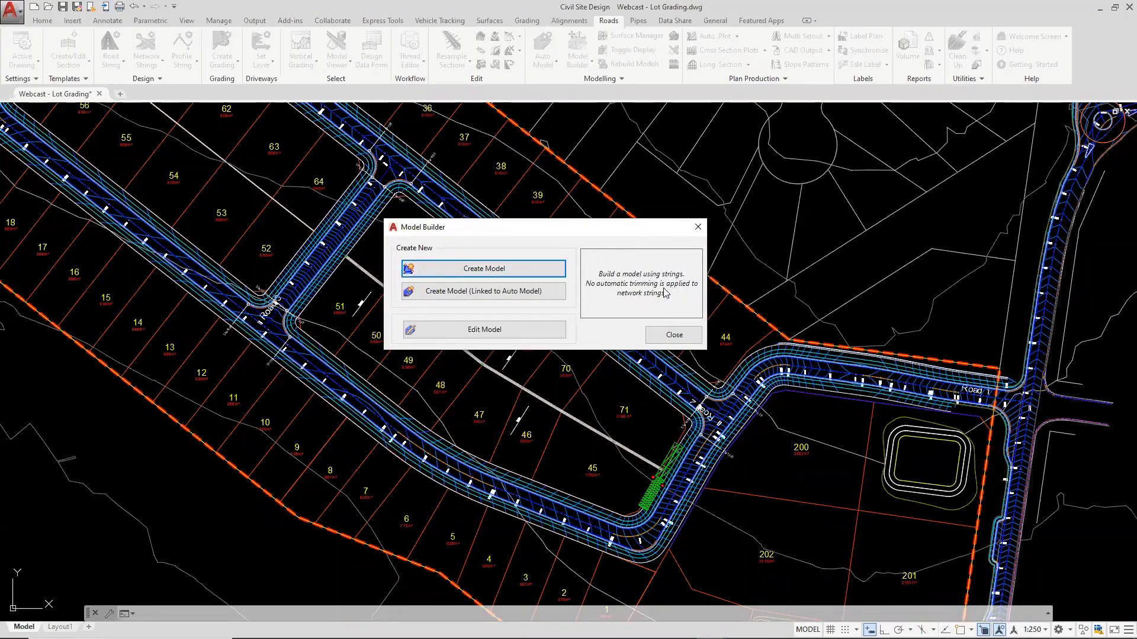
{"action": "left_click", "coordinate": [628, 300]}
{"action": "left_click", "coordinate": [714, 412]}
{"action": "left_click", "coordinate": [713, 406]}
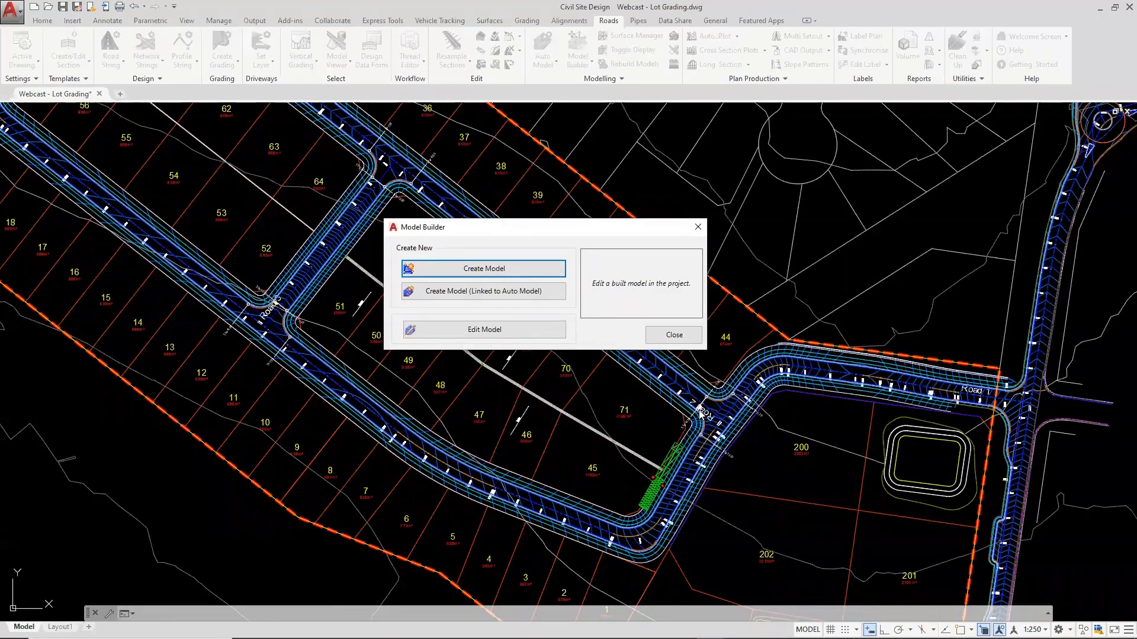
Step: Create a new model linked to the auto model and name it Roads & Parcel
{"action": "left_click", "coordinate": [484, 291]}
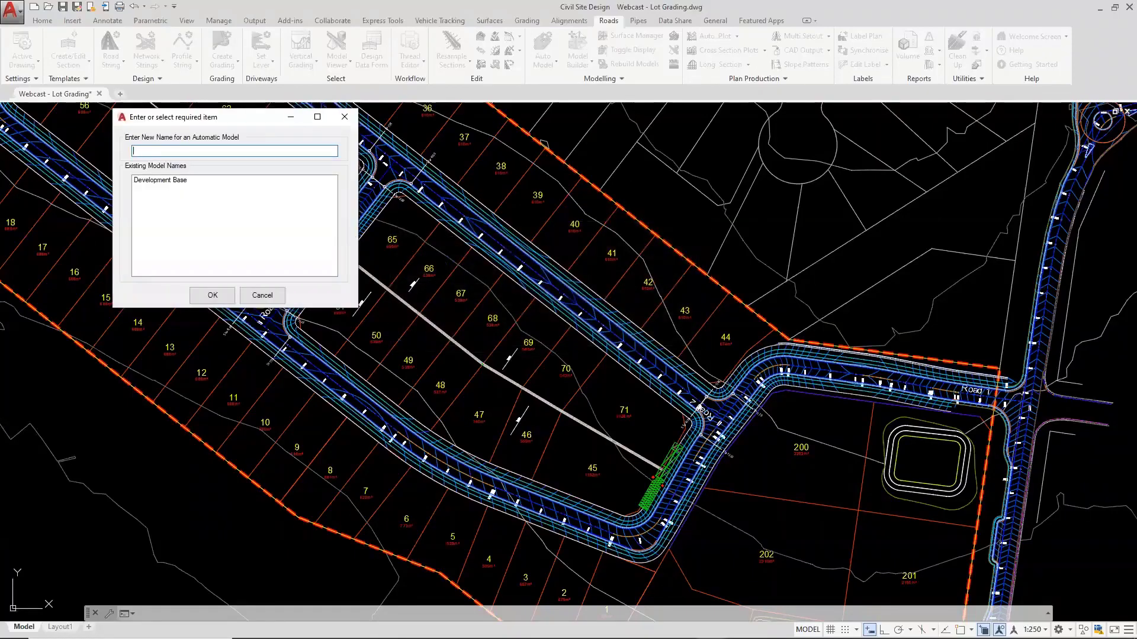
{"action": "type", "text": "Roads & Parcel"}
{"action": "left_click", "coordinate": [225, 302]}
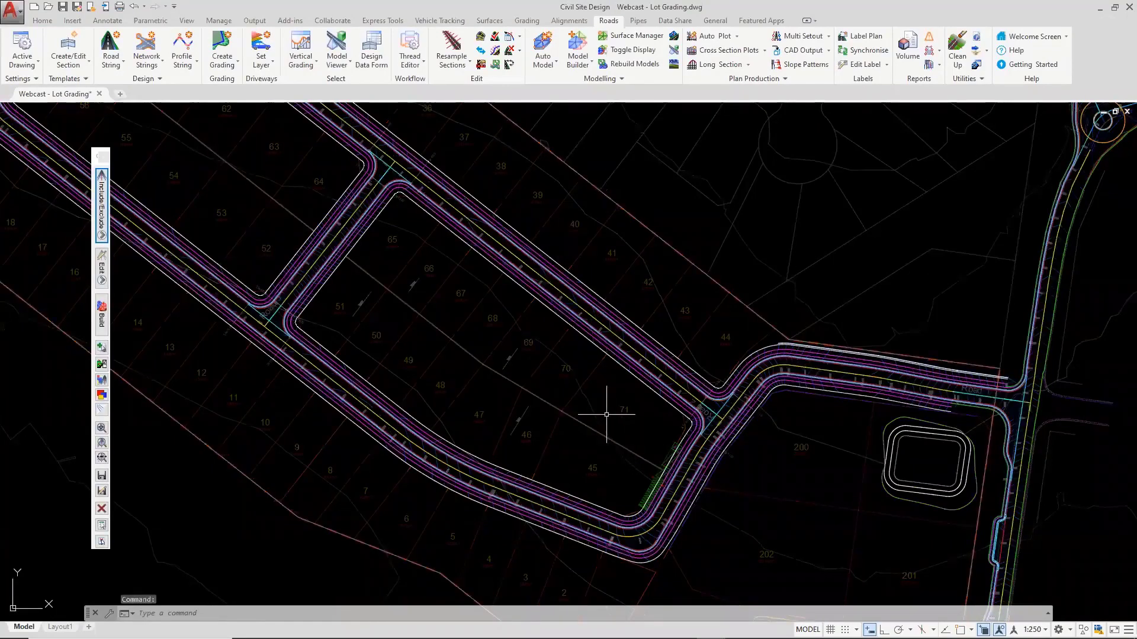
Step: Include GR-Top of Wall, GR-Bottom of Wall and GR-Development Boundary in the Roads & Parcel model and build it
{"action": "scroll", "coordinate": [521, 385], "scroll_direction": "down", "scroll_amount": 3}
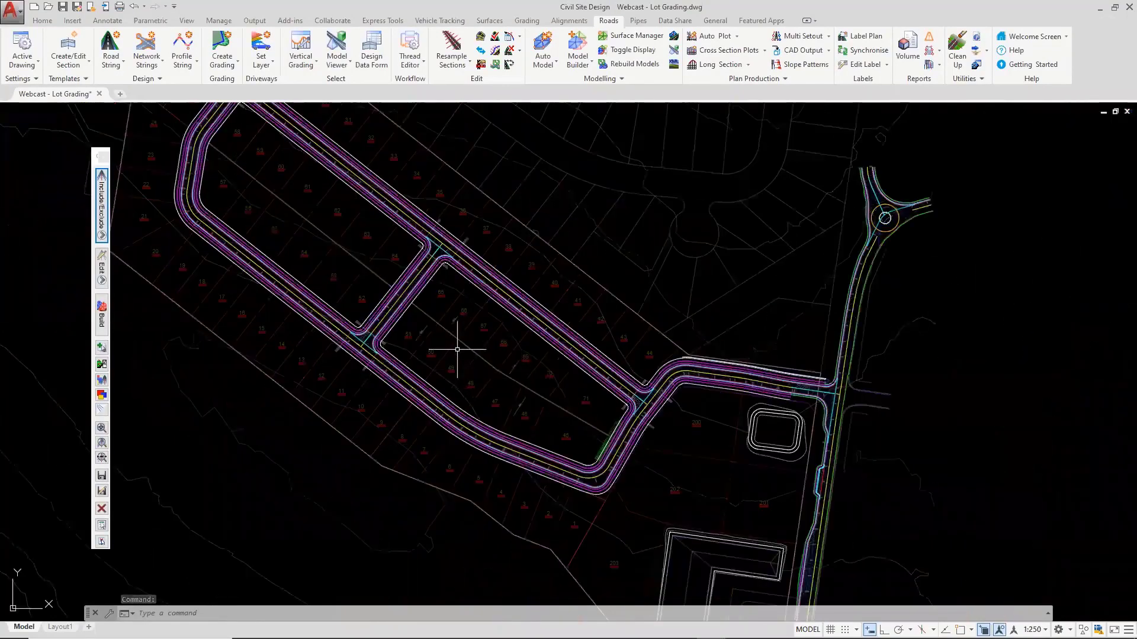
{"action": "left_click", "coordinate": [101, 204]}
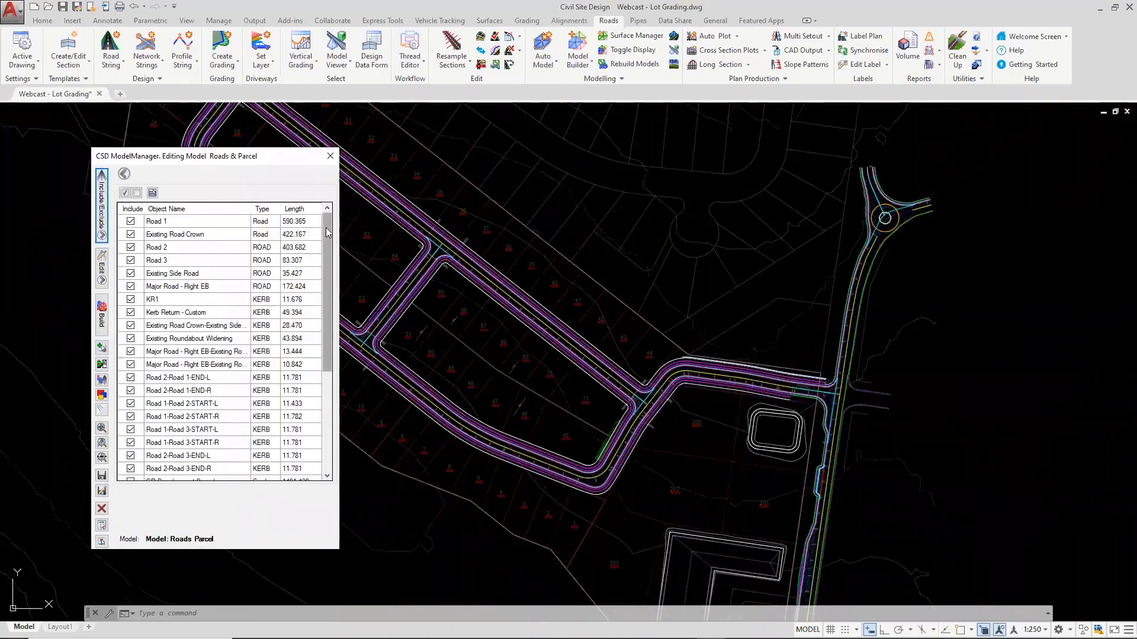
{"action": "left_click_drag", "start_coordinate": [325, 228], "coordinate": [339, 362]}
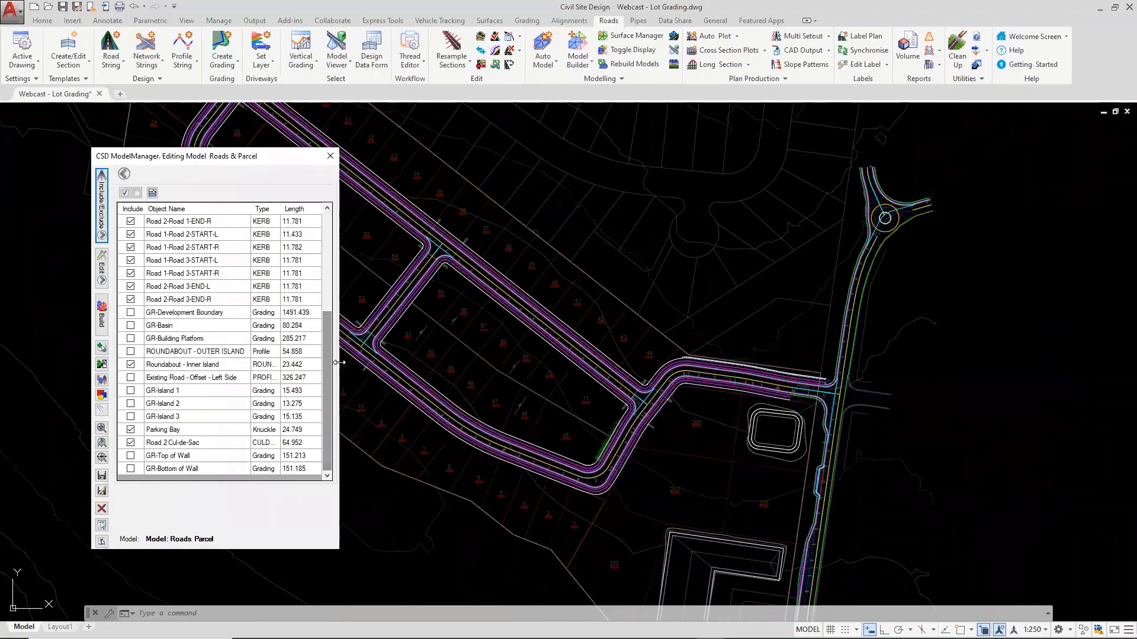
{"action": "left_click", "coordinate": [131, 456]}
{"action": "left_click", "coordinate": [130, 469]}
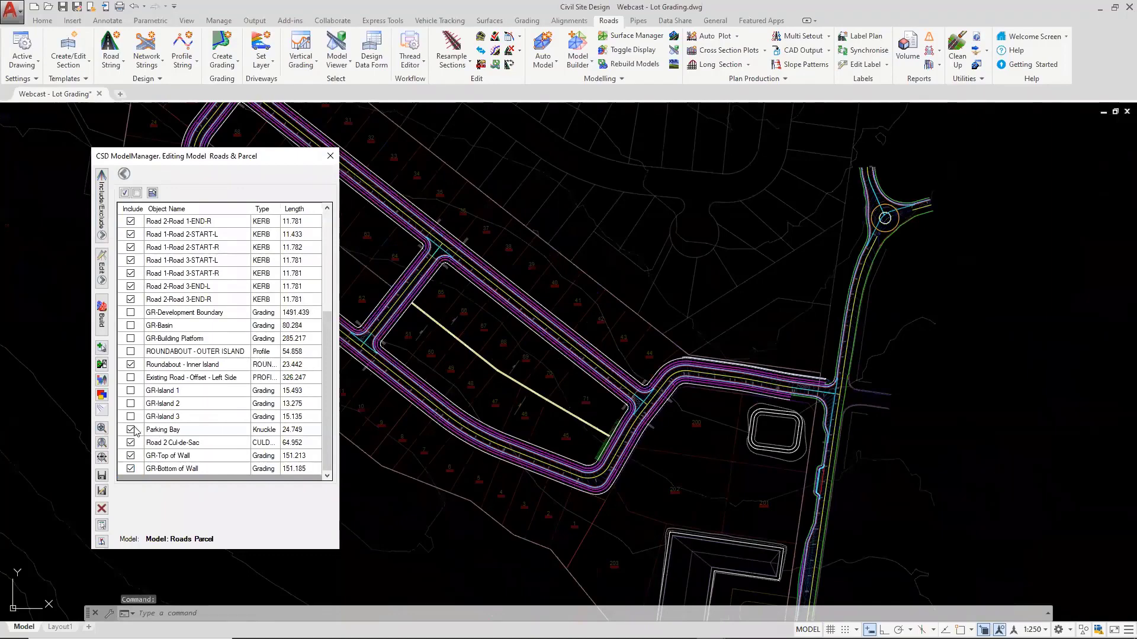
{"action": "left_click", "coordinate": [577, 271]}
{"action": "left_click", "coordinate": [131, 312]}
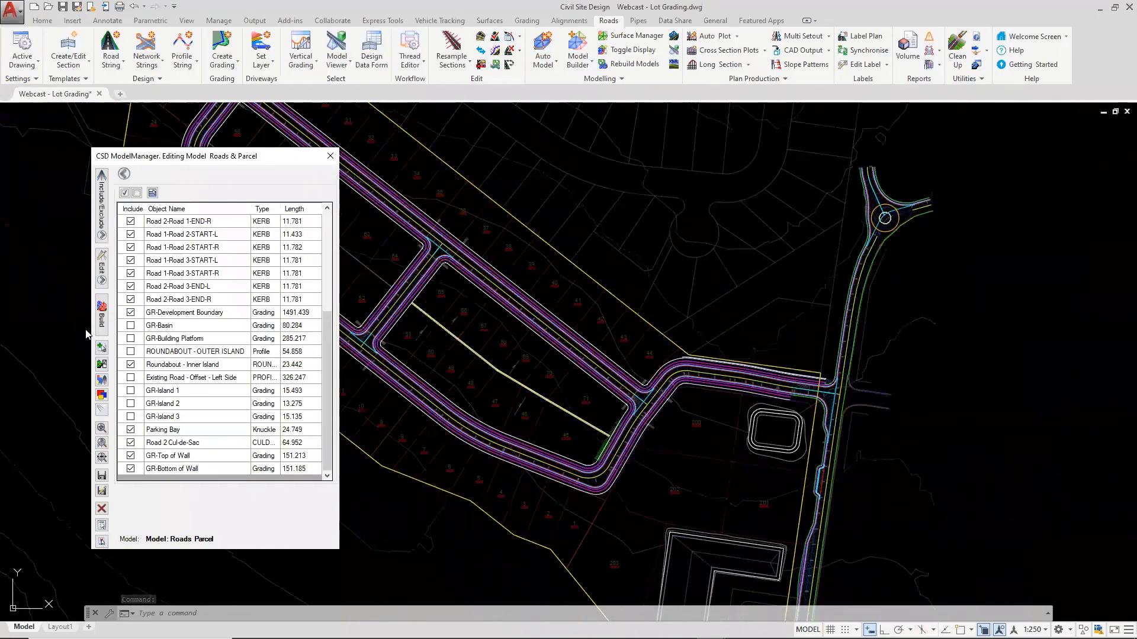
{"action": "left_click", "coordinate": [102, 317]}
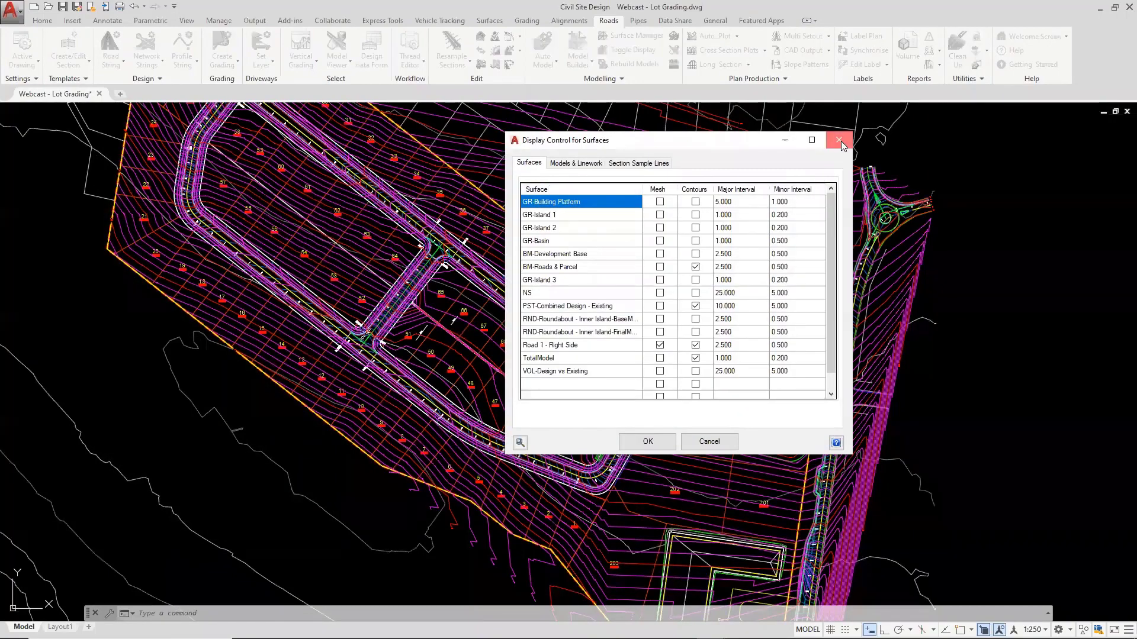
Step: Close the surface display settings and add the red dashed development boundary polyline beside lots 38 and 39 to the BM-Roads & Parcel surface
{"action": "left_click", "coordinate": [839, 140]}
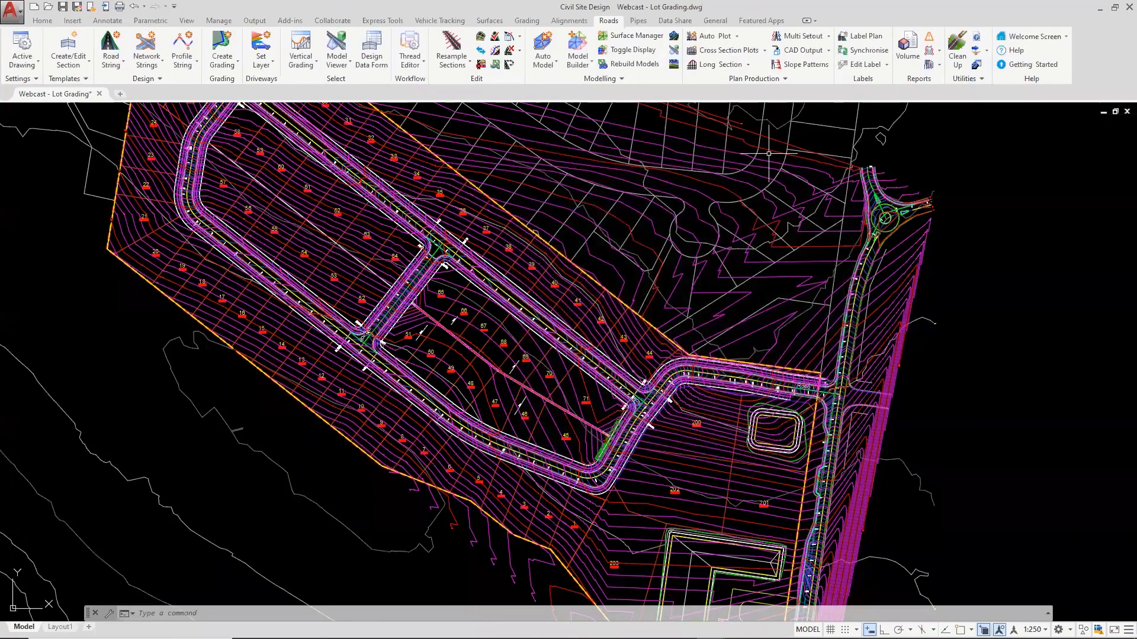
{"action": "left_click", "coordinate": [641, 37]}
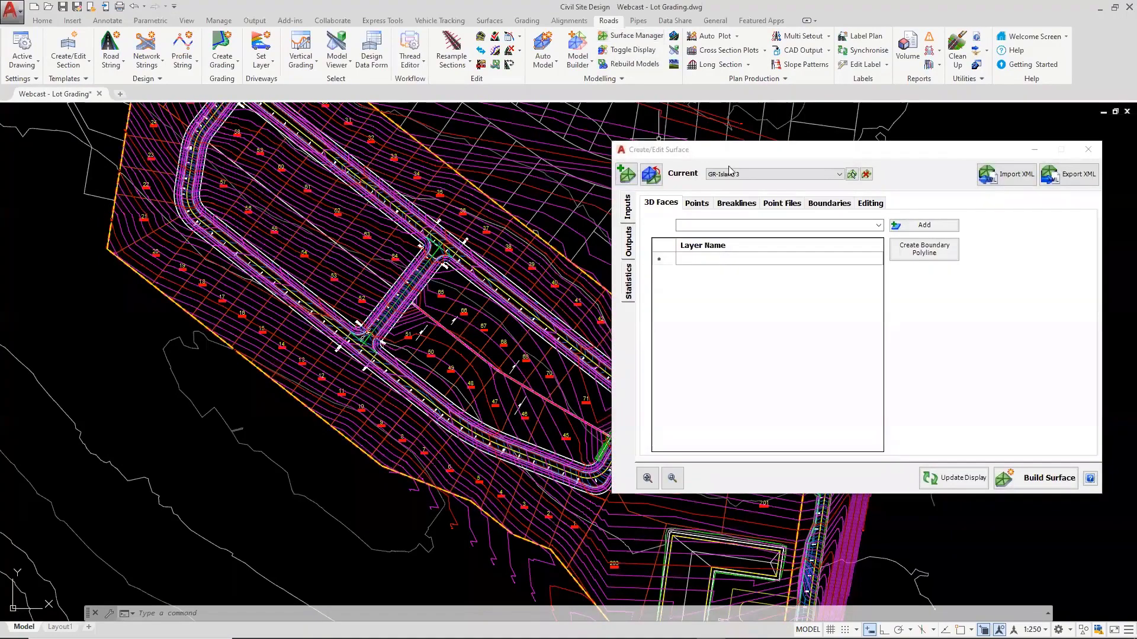
{"action": "left_click", "coordinate": [727, 174]}
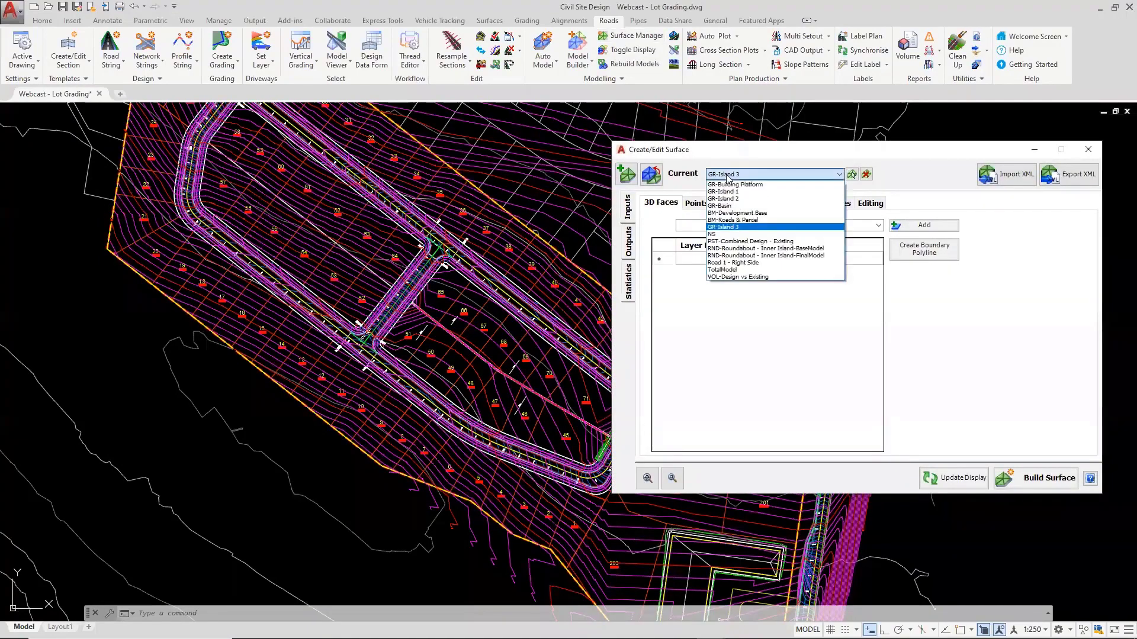
{"action": "left_click", "coordinate": [733, 219]}
{"action": "left_click", "coordinate": [832, 205]}
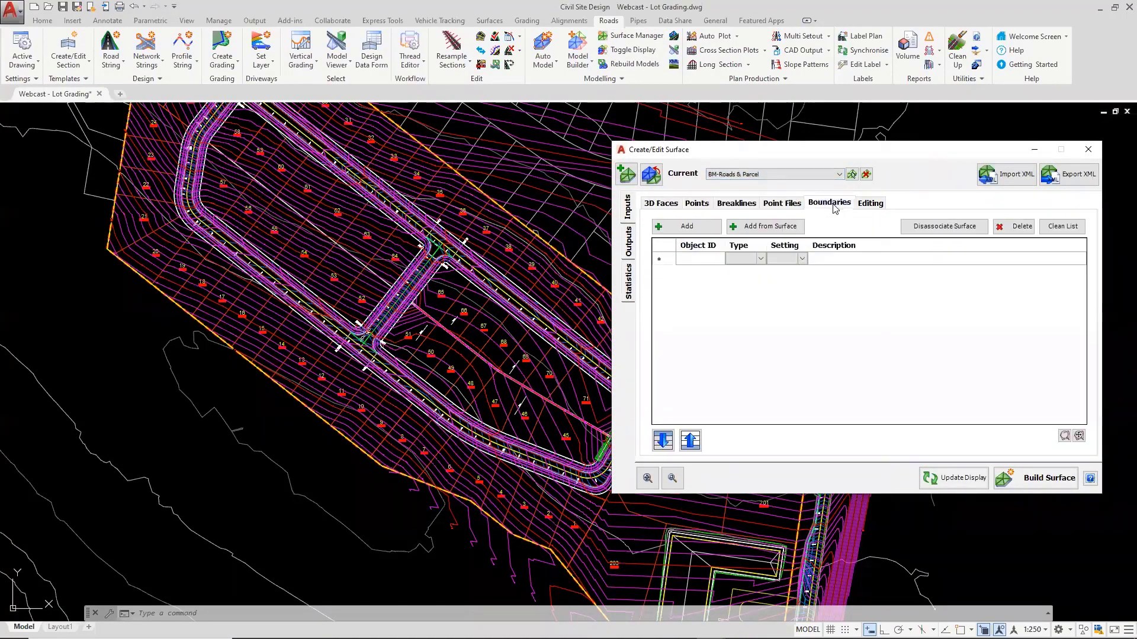
{"action": "left_click", "coordinate": [687, 226]}
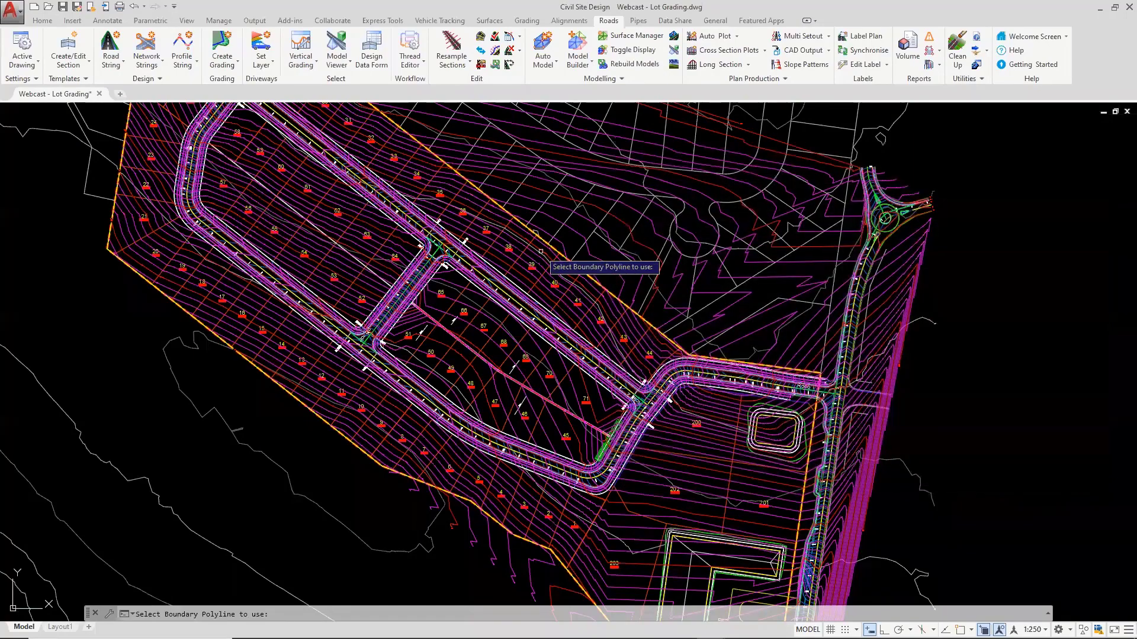
{"action": "scroll", "coordinate": [540, 251], "scroll_direction": "up", "scroll_amount": 5}
{"action": "scroll", "coordinate": [541, 251], "scroll_direction": "up", "scroll_amount": 4}
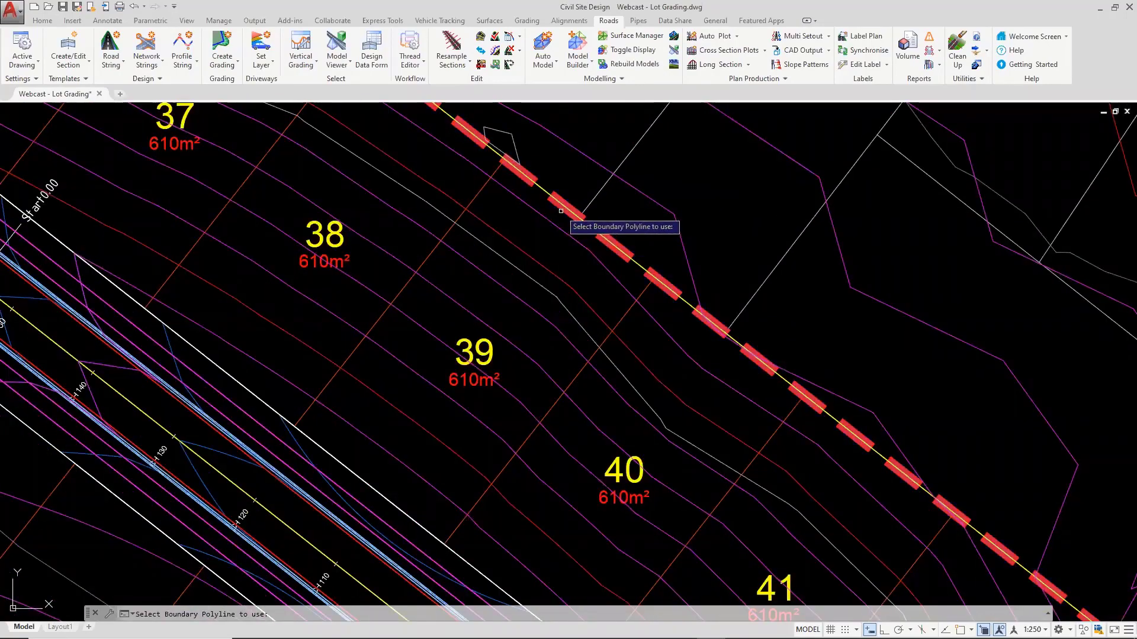
{"action": "left_click", "coordinate": [560, 211]}
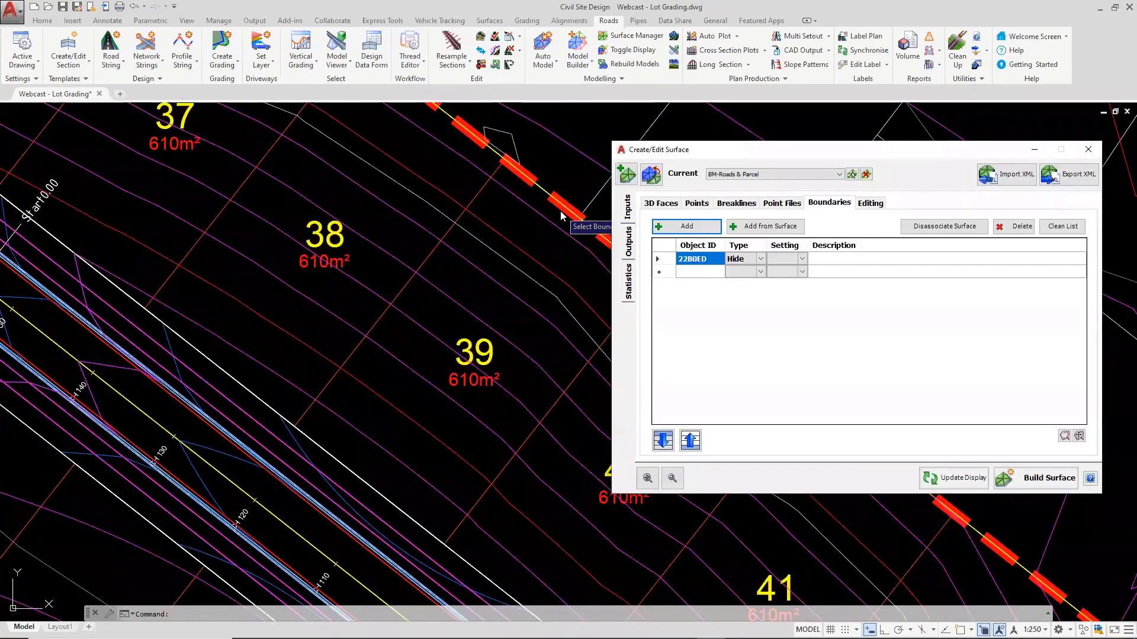
Step: Set the added boundary's type to Outer, rebuild the BM-Roads & Parcel surface and close the surface editor
{"action": "left_click", "coordinate": [759, 260]}
{"action": "left_click", "coordinate": [758, 272]}
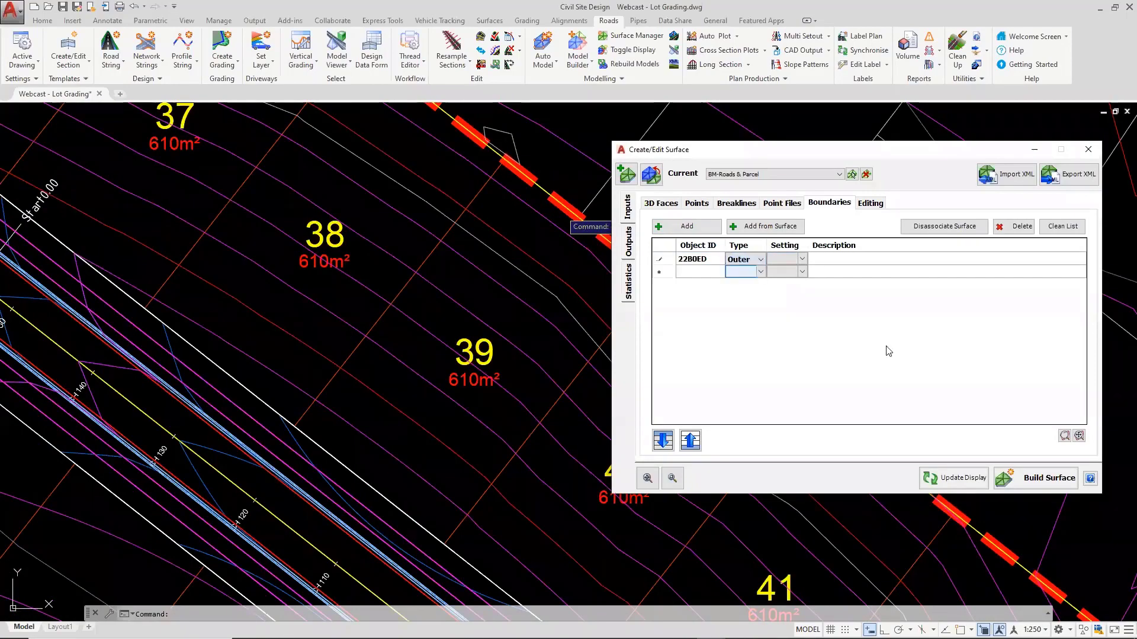
{"action": "left_click", "coordinate": [1041, 478]}
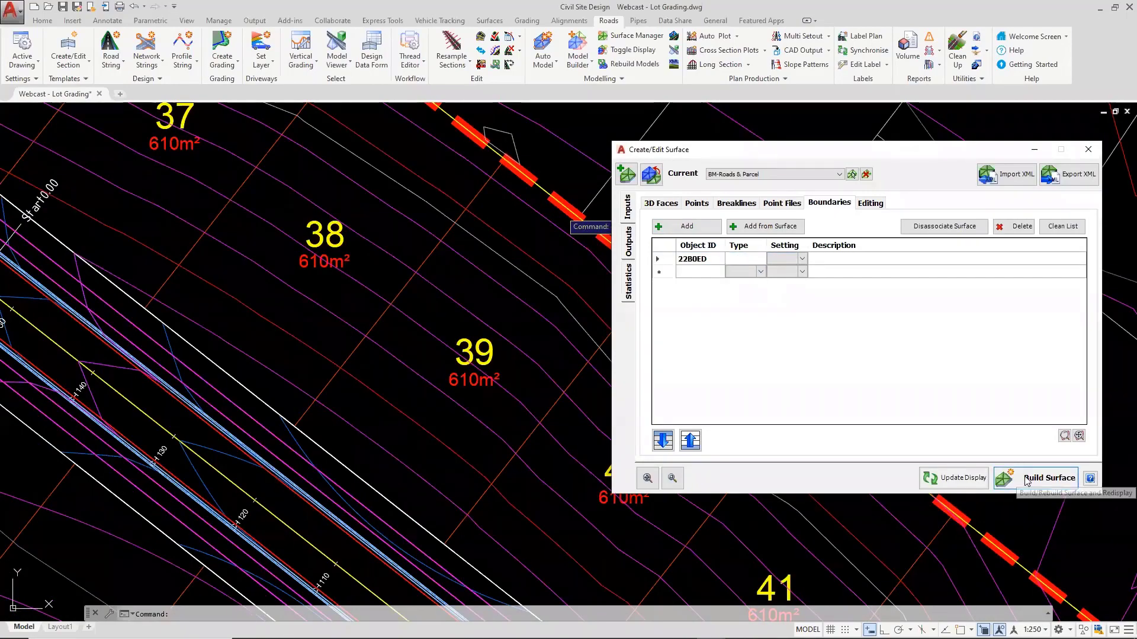
{"action": "left_click", "coordinate": [1088, 149]}
Step: Examine the trimmed contours and the slope labels along the retaining wall between Road 3 and lot 71
{"action": "scroll", "coordinate": [543, 309], "scroll_direction": "down", "scroll_amount": 8}
{"action": "scroll", "coordinate": [543, 308], "scroll_direction": "up", "scroll_amount": 10}
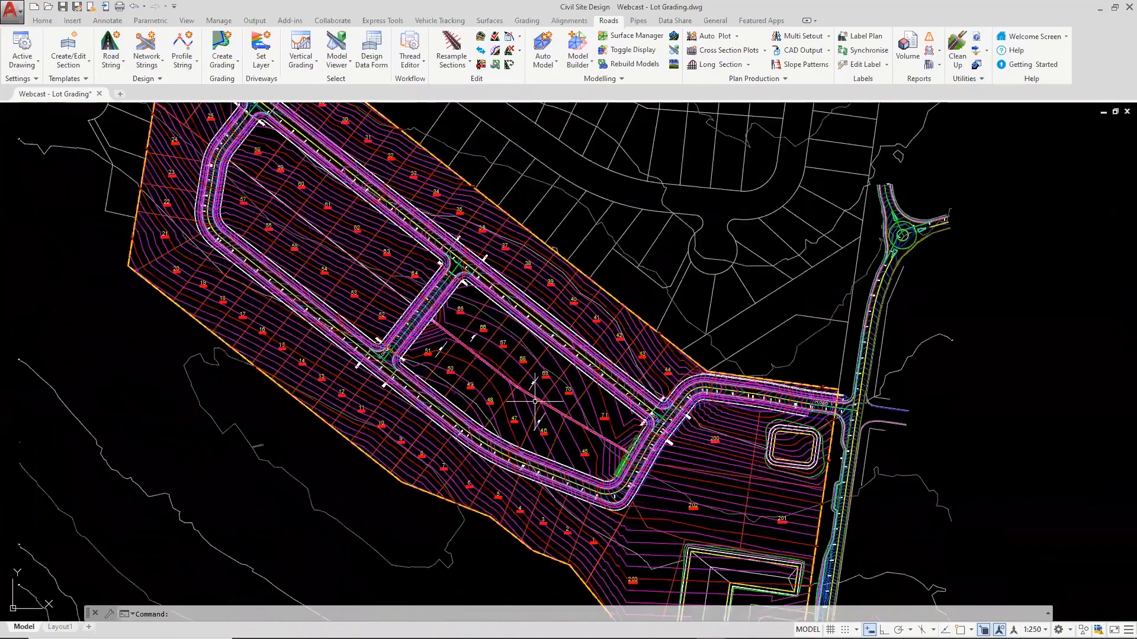
{"action": "scroll", "coordinate": [386, 269], "scroll_direction": "up", "scroll_amount": 3}
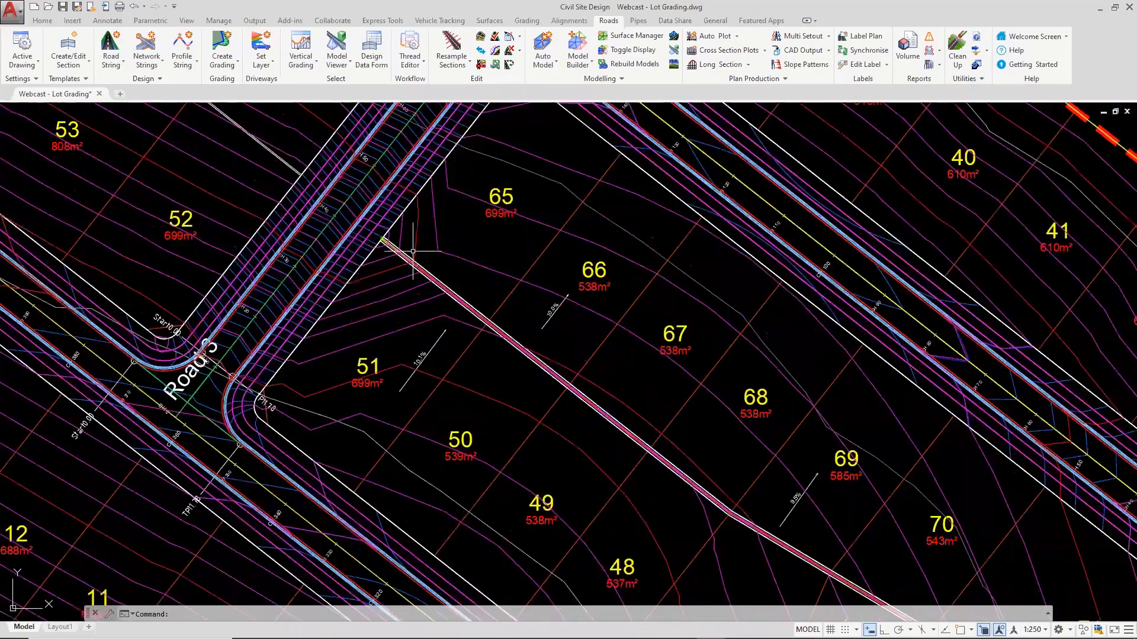
{"action": "scroll", "coordinate": [420, 241], "scroll_direction": "down", "scroll_amount": 3}
{"action": "scroll", "coordinate": [681, 410], "scroll_direction": "up", "scroll_amount": 2}
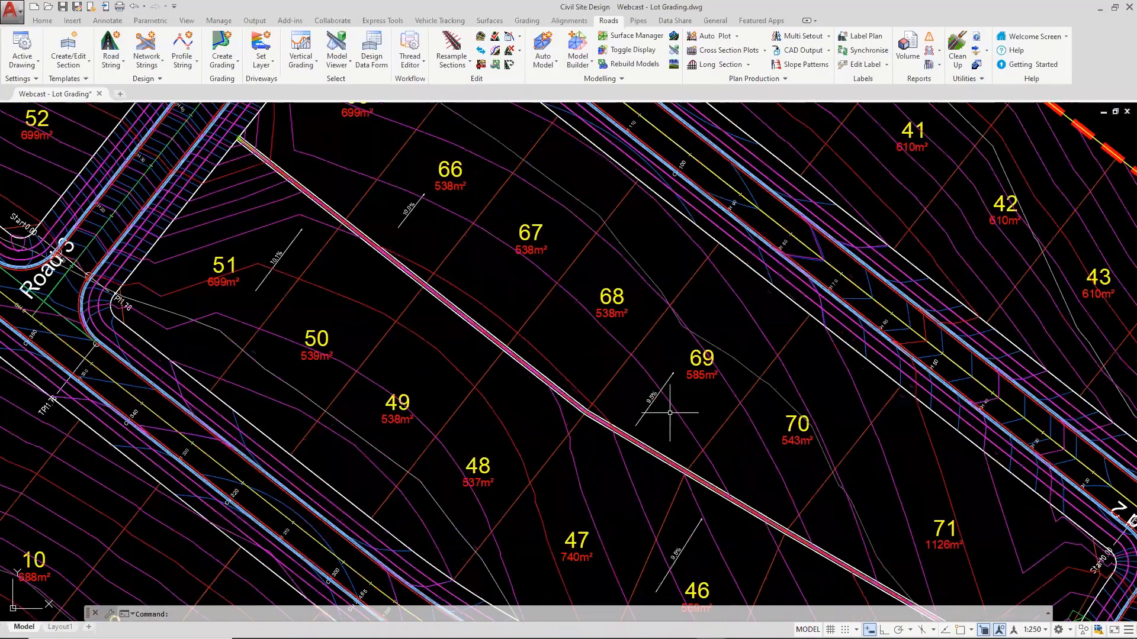
{"action": "scroll", "coordinate": [393, 201], "scroll_direction": "up", "scroll_amount": 2}
{"action": "middle_click_drag", "start_coordinate": [393, 169], "coordinate": [432, 240]}
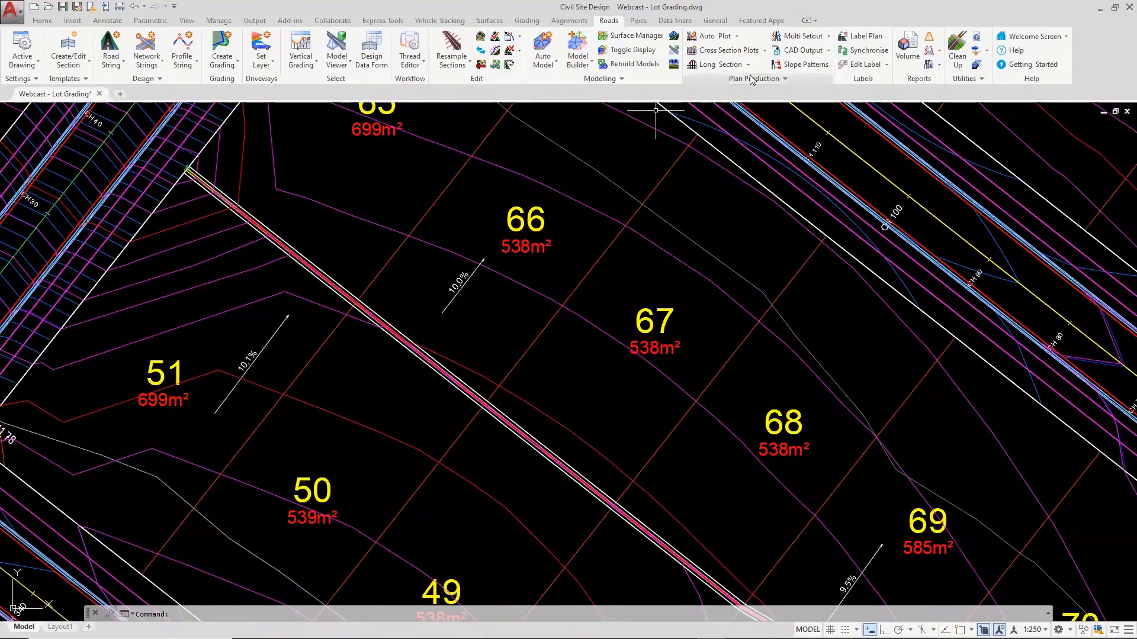
Step: Set the reference surface of the Parcel 1 two-point slope labels to BM-Roads & Parcel, update their display and close the label windows
{"action": "left_click", "coordinate": [858, 38]}
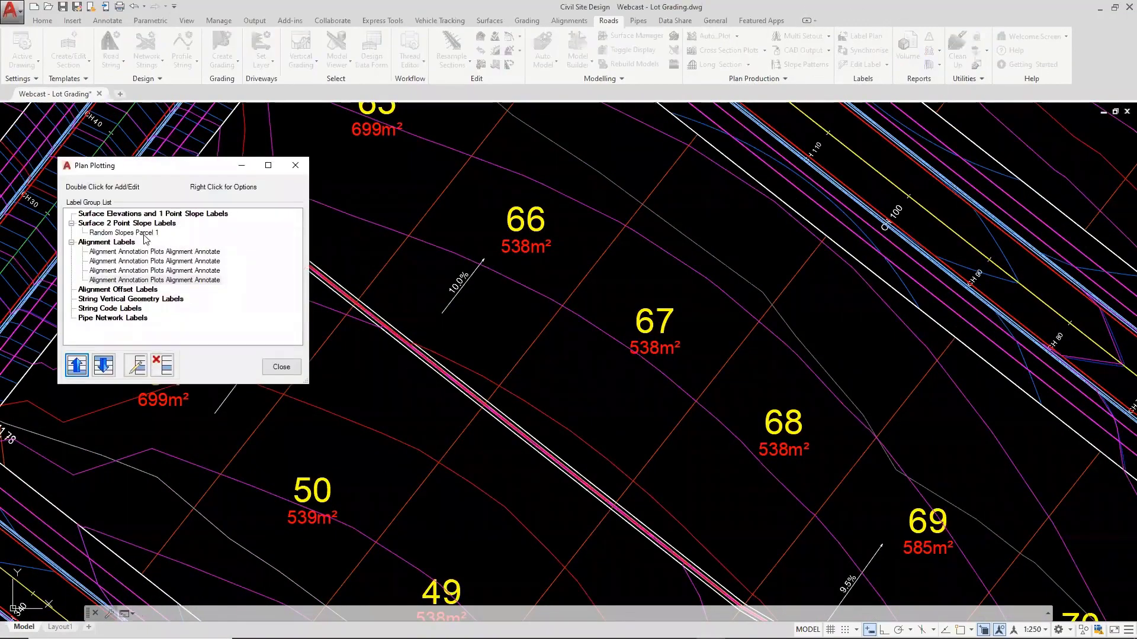
{"action": "double_click", "coordinate": [144, 234]}
{"action": "left_click", "coordinate": [416, 199]}
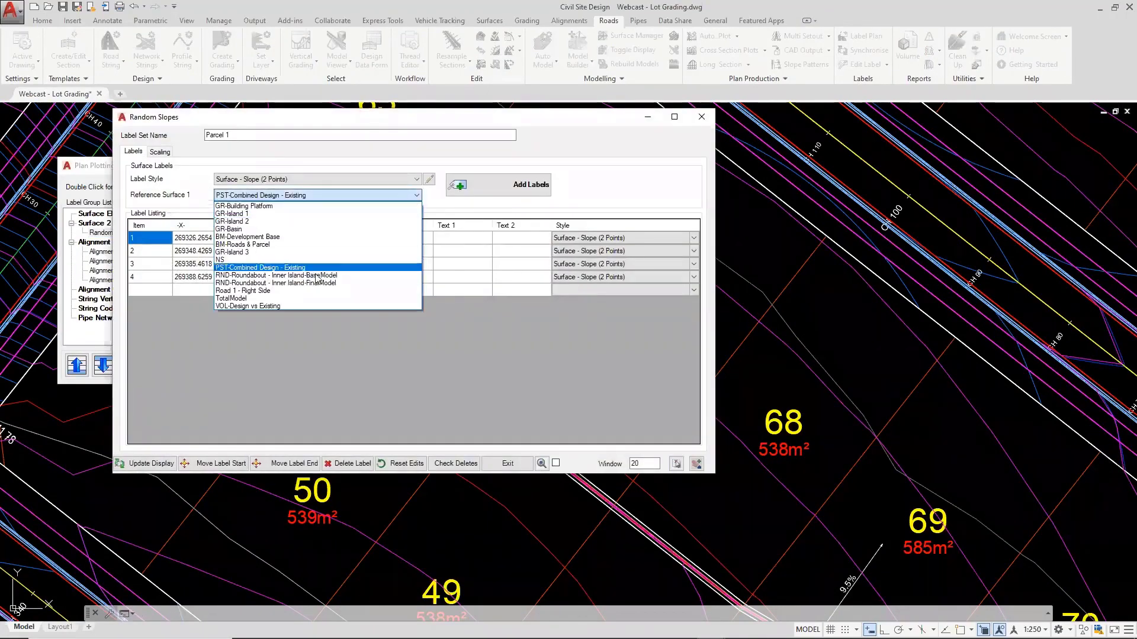
{"action": "left_click", "coordinate": [279, 244]}
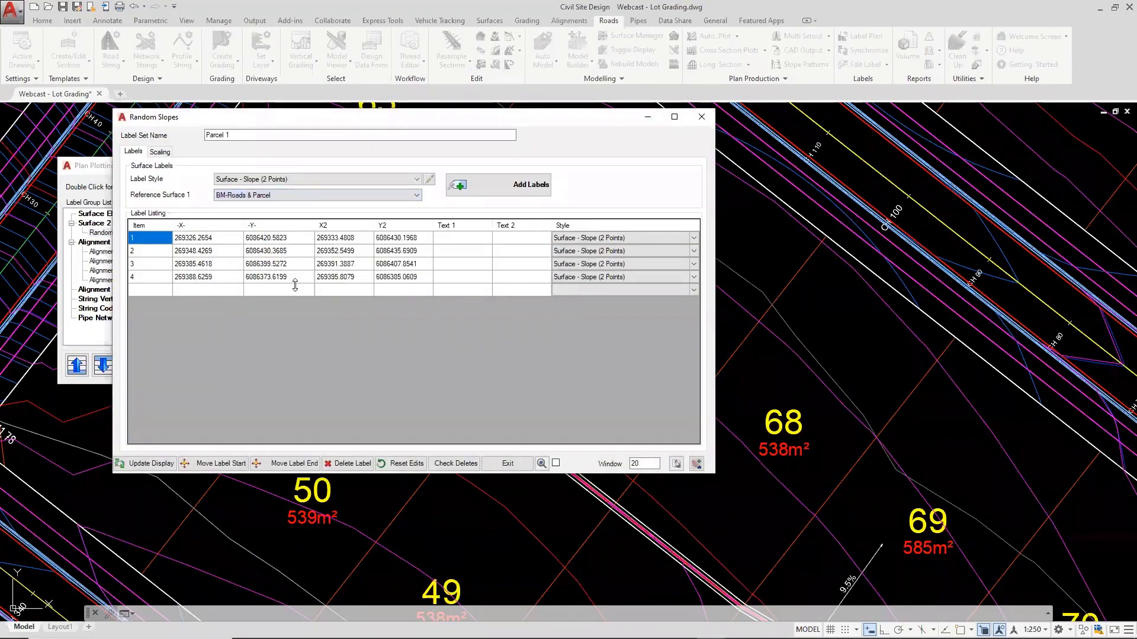
{"action": "left_click", "coordinate": [155, 464]}
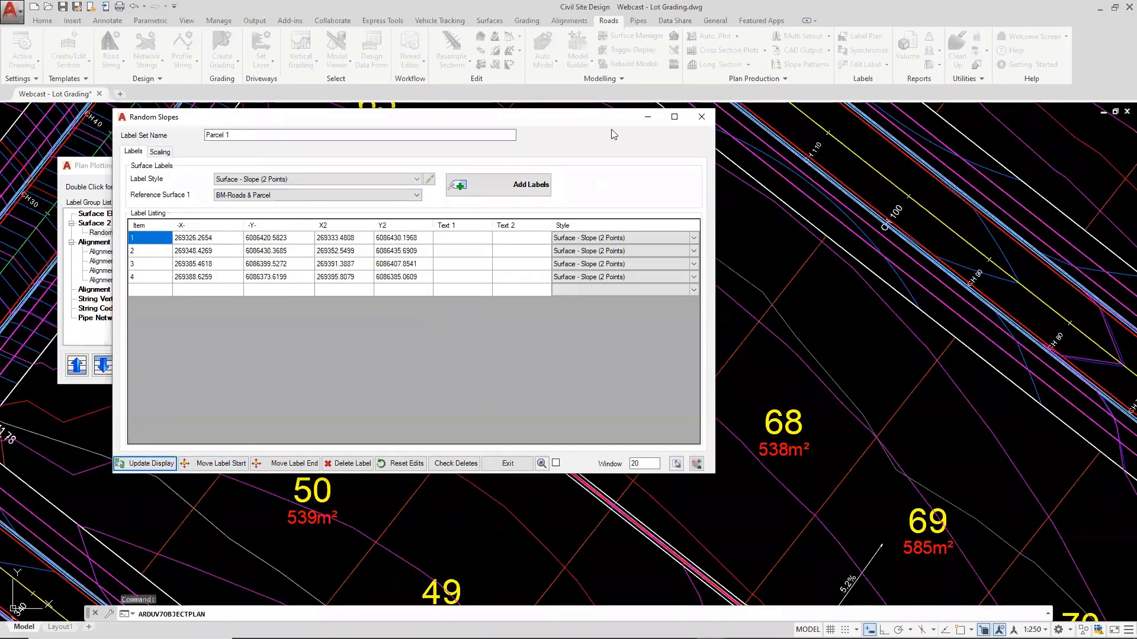
{"action": "left_click", "coordinate": [702, 117]}
{"action": "left_click", "coordinate": [302, 159]}
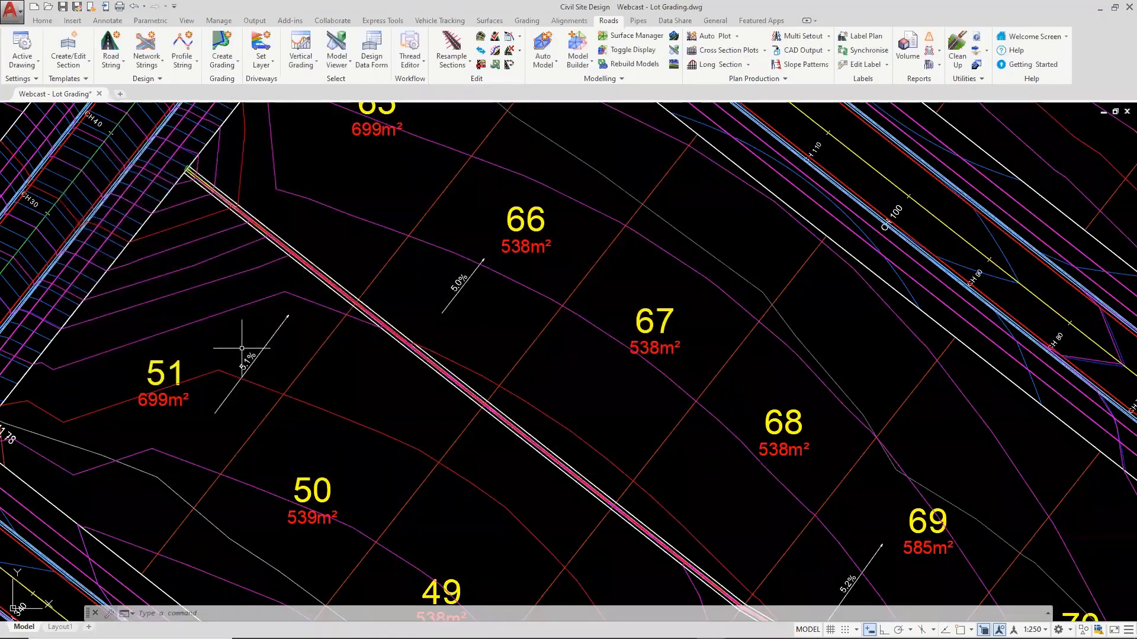
Step: Check the updated slope labels on both sides of the retaining wall, from lot 51 across to lot 45 and back
{"action": "scroll", "coordinate": [242, 348], "scroll_direction": "up", "scroll_amount": 2}
{"action": "scroll", "coordinate": [255, 360], "scroll_direction": "down", "scroll_amount": 2}
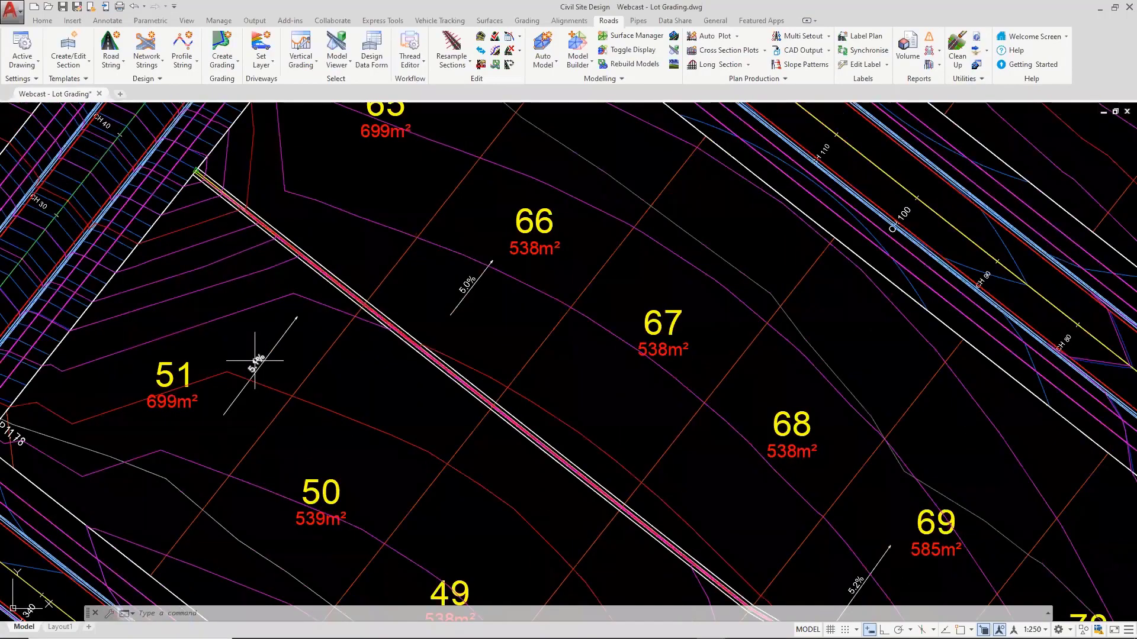
{"action": "scroll", "coordinate": [427, 312], "scroll_direction": "down", "scroll_amount": 2}
{"action": "middle_click_drag", "start_coordinate": [781, 521], "coordinate": [527, 307]}
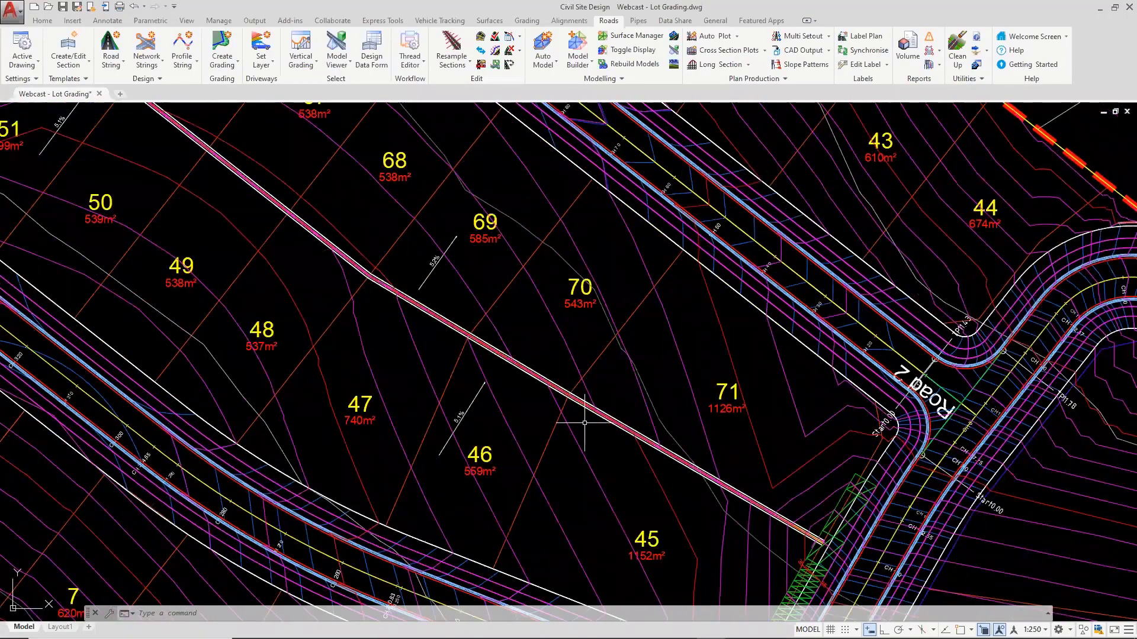
{"action": "middle_click_drag", "start_coordinate": [386, 247], "coordinate": [528, 345]}
{"action": "middle_click_drag", "start_coordinate": [236, 192], "coordinate": [274, 228]}
{"action": "middle_click_drag", "start_coordinate": [178, 139], "coordinate": [254, 245]}
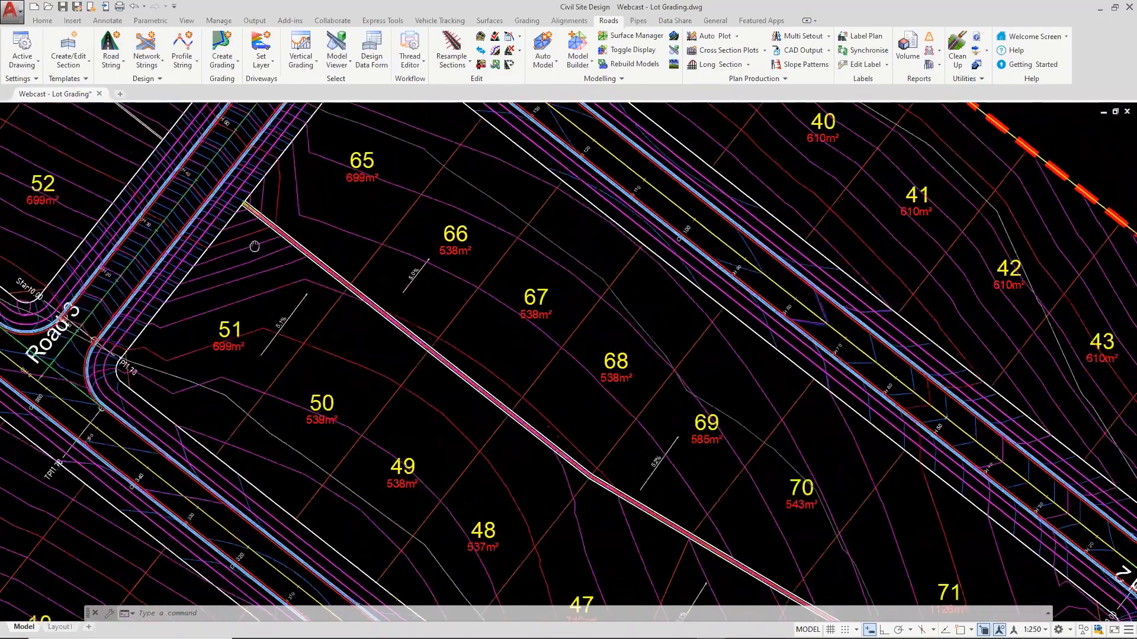
{"action": "scroll", "coordinate": [246, 246], "scroll_direction": "up", "scroll_amount": 2}
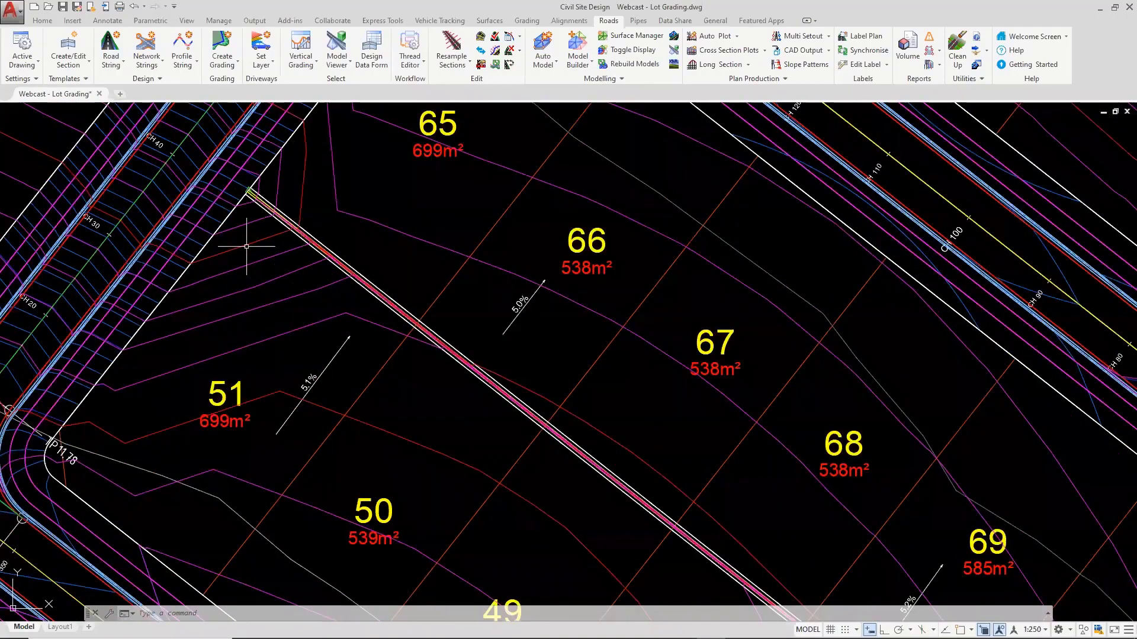
{"action": "scroll", "coordinate": [272, 219], "scroll_direction": "down", "scroll_amount": 4}
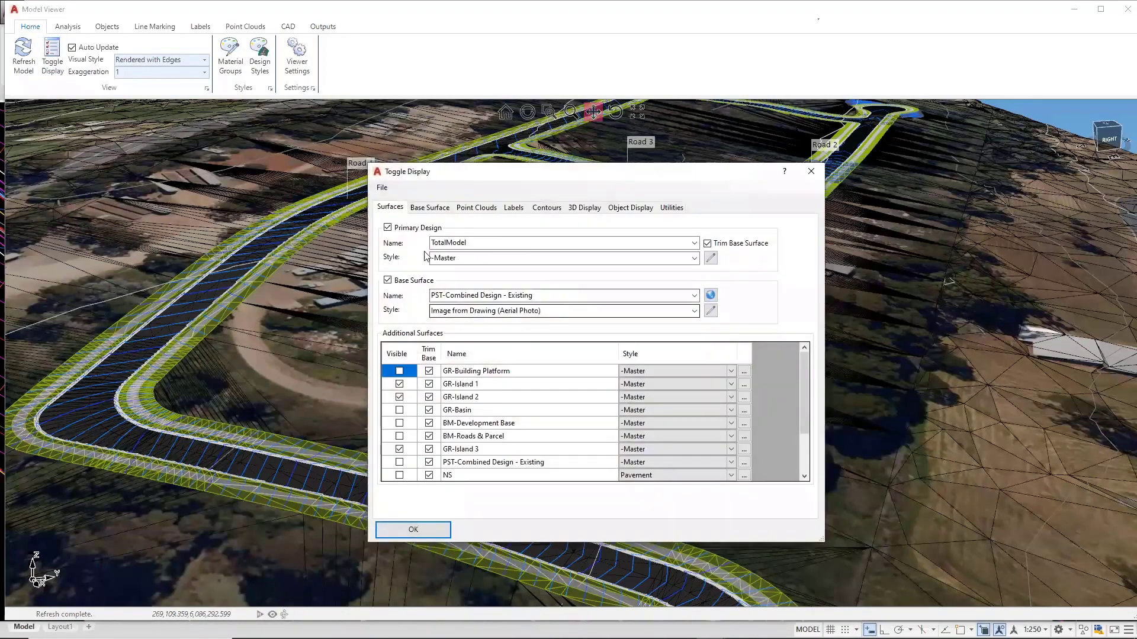
Step: Set the primary design surface in the Model Viewer display settings to BM-Roads & Parcel
{"action": "left_click", "coordinate": [442, 243]}
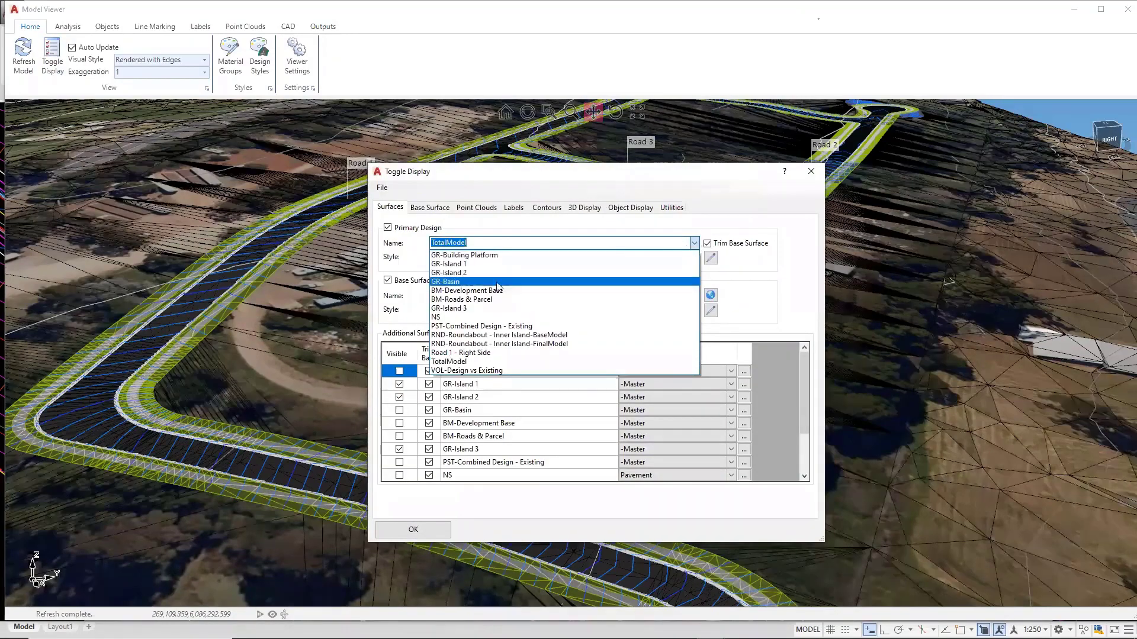
{"action": "left_click", "coordinate": [486, 300]}
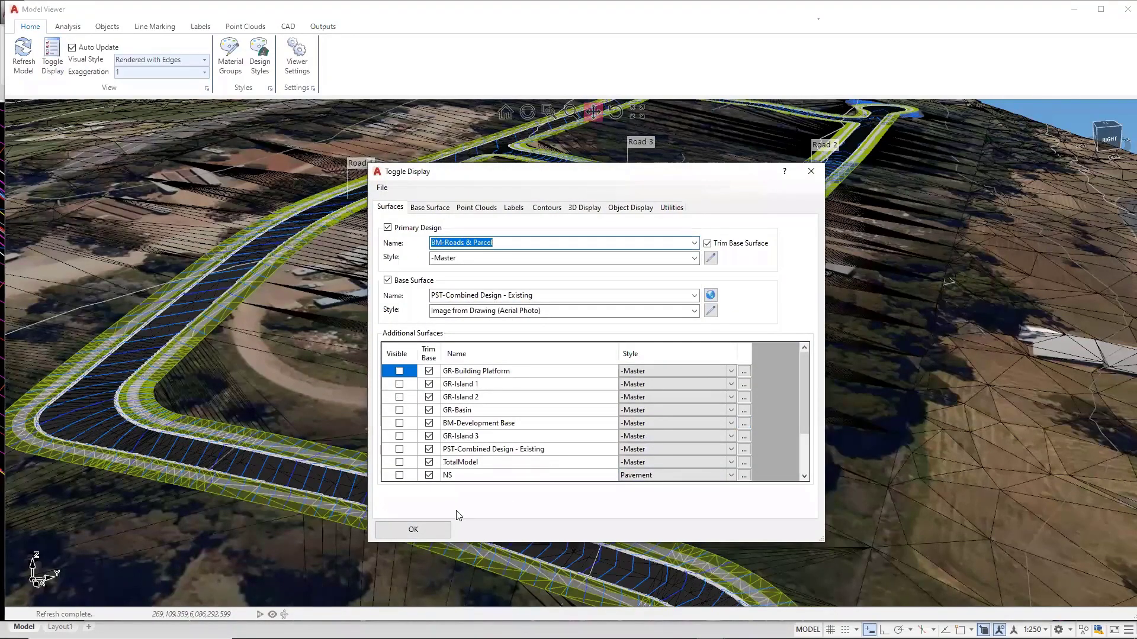
{"action": "left_click", "coordinate": [413, 529]}
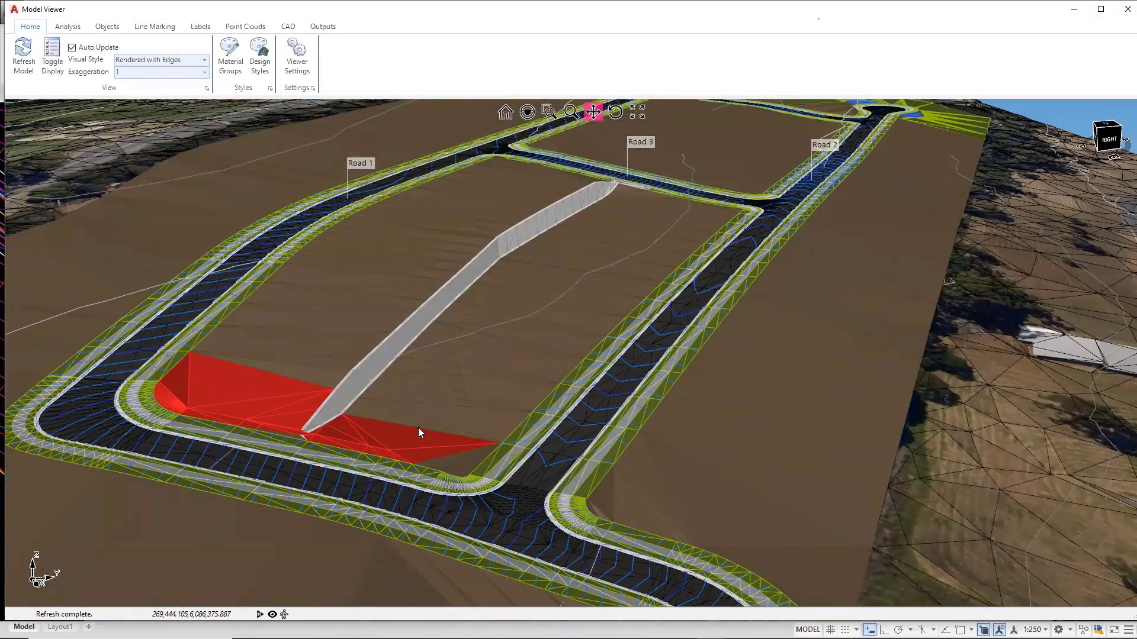
Step: Inspect the retaining wall in 3D, especially its end and the red steep areas next to the road
{"action": "middle_click_drag", "start_coordinate": [419, 428], "coordinate": [360, 395], "text": "shift"}
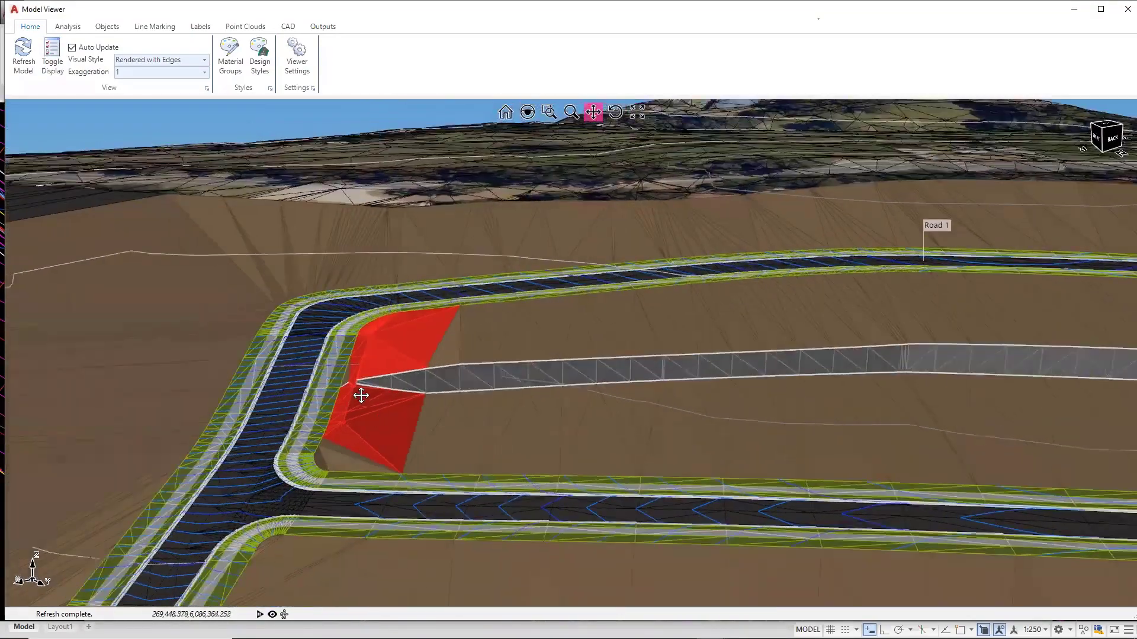
{"action": "scroll", "coordinate": [485, 409], "scroll_direction": "up", "scroll_amount": 6}
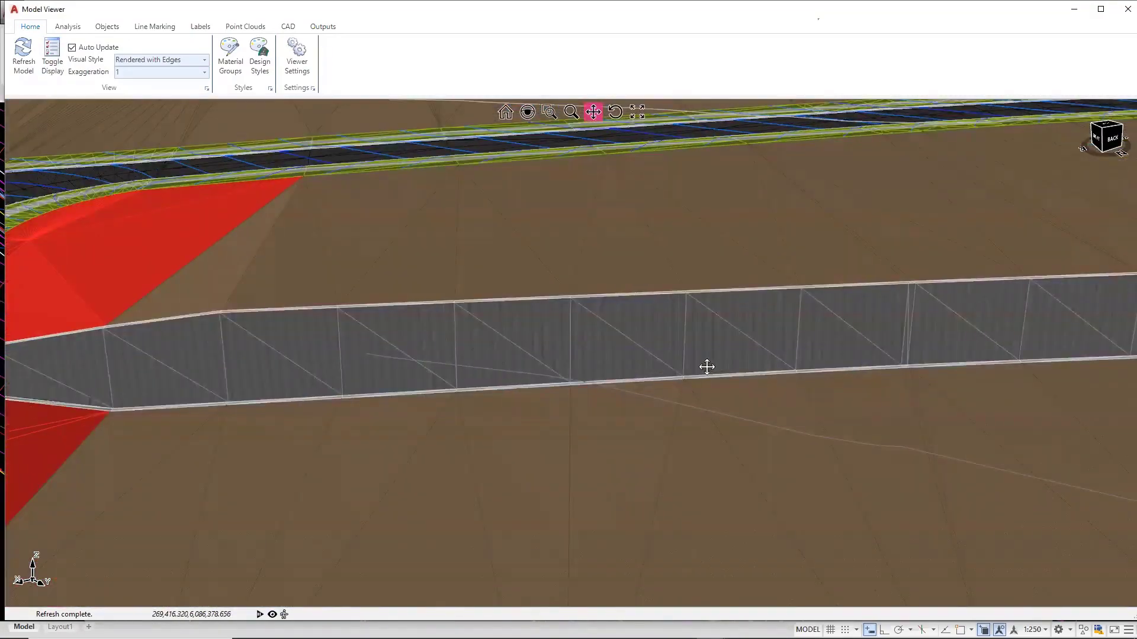
{"action": "scroll", "coordinate": [637, 368], "scroll_direction": "down", "scroll_amount": 3}
{"action": "mouse_move", "coordinate": [201, 378]}
{"action": "middle_mouse_down", "text": "shift"}
{"action": "mouse_move", "coordinate": [256, 377]}
{"action": "mouse_move", "coordinate": [214, 377]}
{"action": "middle_mouse_up", "text": "shift"}
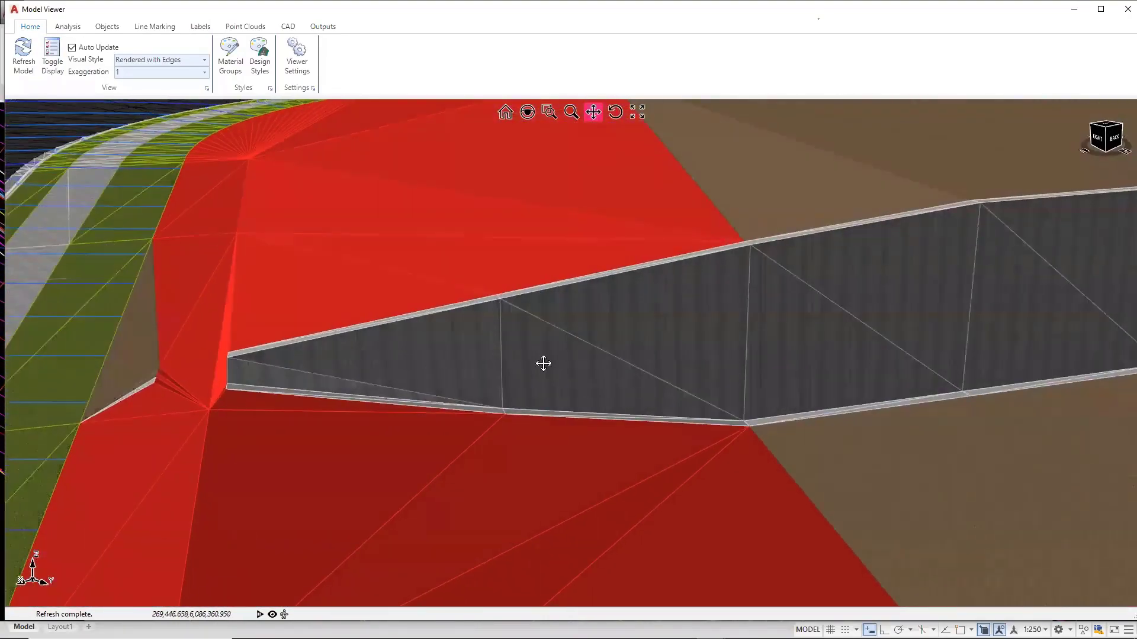
{"action": "scroll", "coordinate": [543, 363], "scroll_direction": "down", "scroll_amount": 3}
{"action": "scroll", "coordinate": [487, 334], "scroll_direction": "down", "scroll_amount": 2}
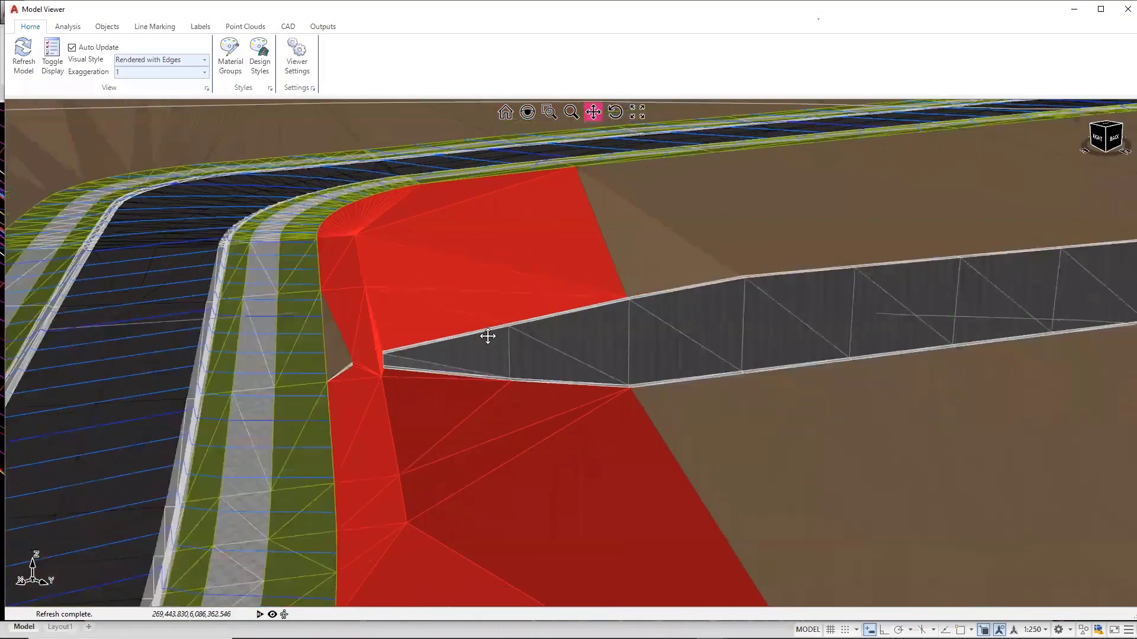
{"action": "scroll", "coordinate": [488, 333], "scroll_direction": "down", "scroll_amount": 2}
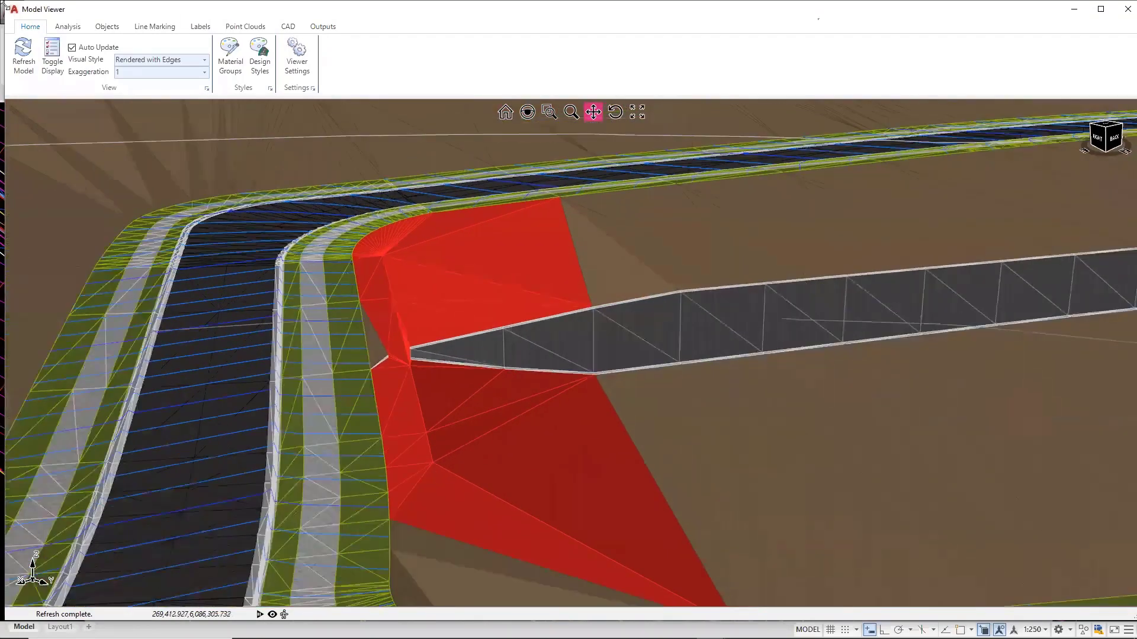
Step: Restore the Model Viewer to a smaller window, compute the Update Parcel 1 thread and close the Compute Thread window
{"action": "double_click", "coordinate": [5, 6]}
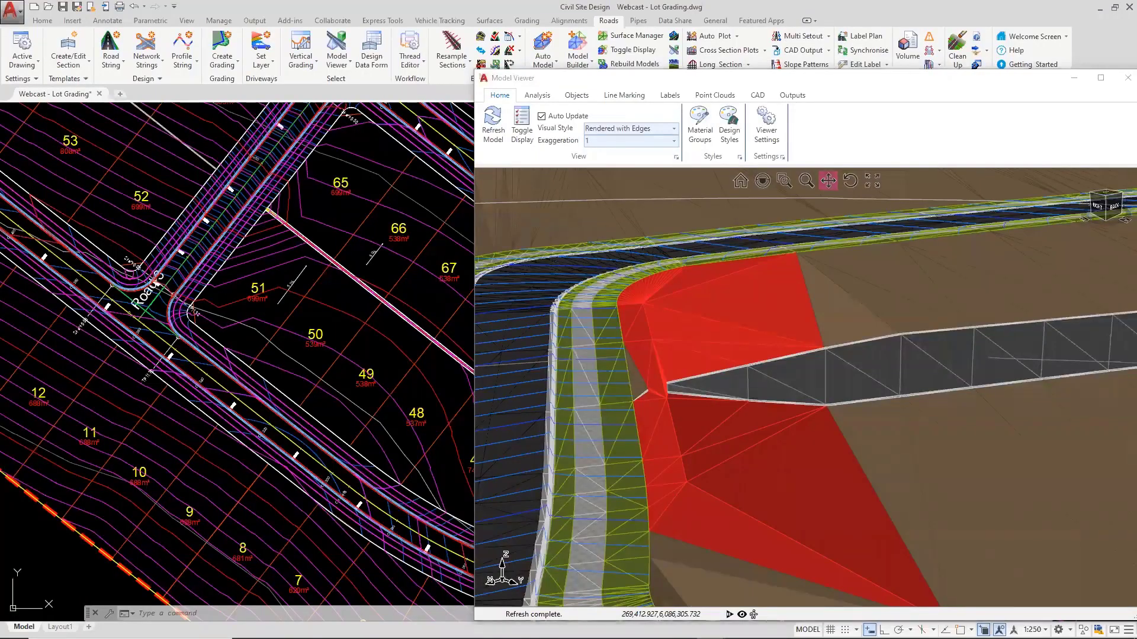
{"action": "scroll", "coordinate": [372, 347], "scroll_direction": "up", "scroll_amount": 3}
{"action": "scroll", "coordinate": [372, 347], "scroll_direction": "up", "scroll_amount": 3}
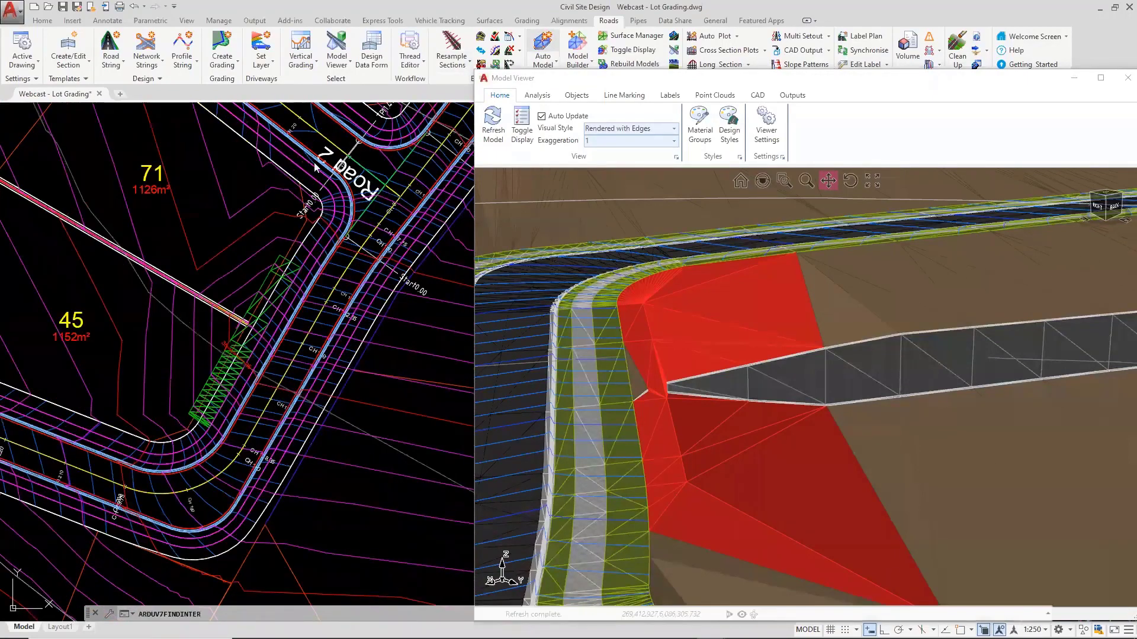
{"action": "left_click", "coordinate": [410, 69]}
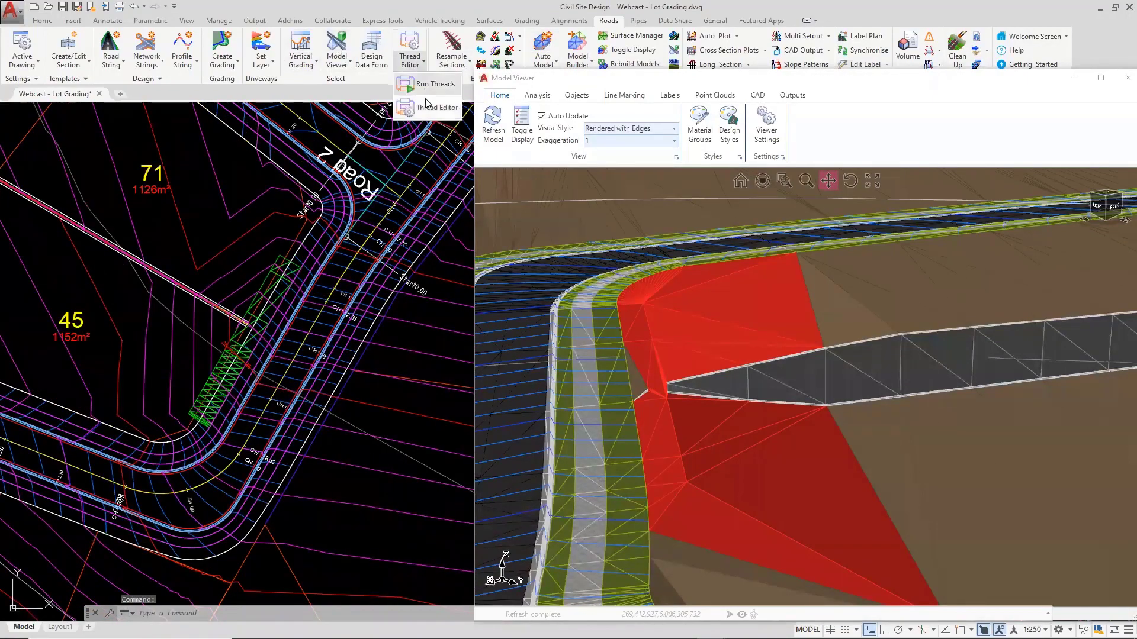
{"action": "left_click", "coordinate": [427, 90]}
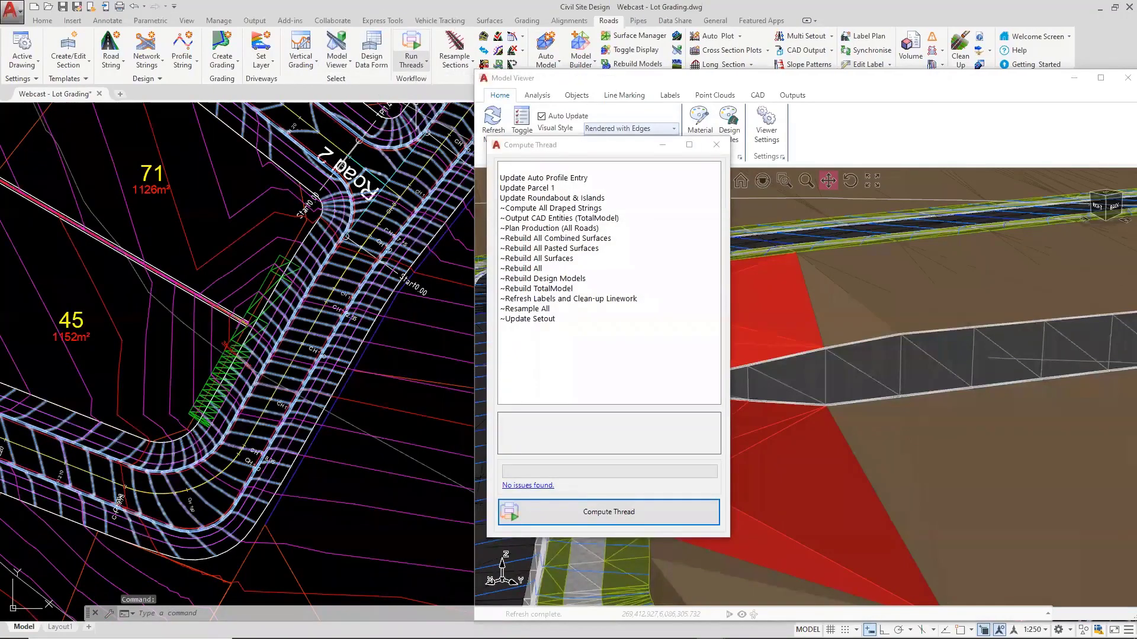
{"action": "left_click", "coordinate": [524, 189]}
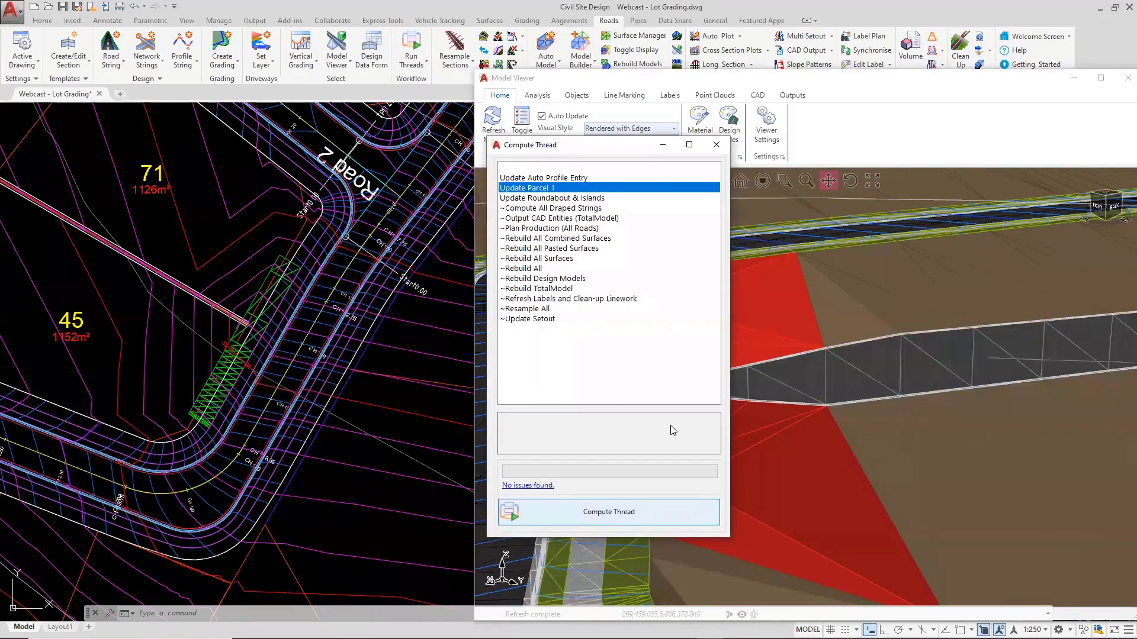
{"action": "left_click", "coordinate": [716, 144]}
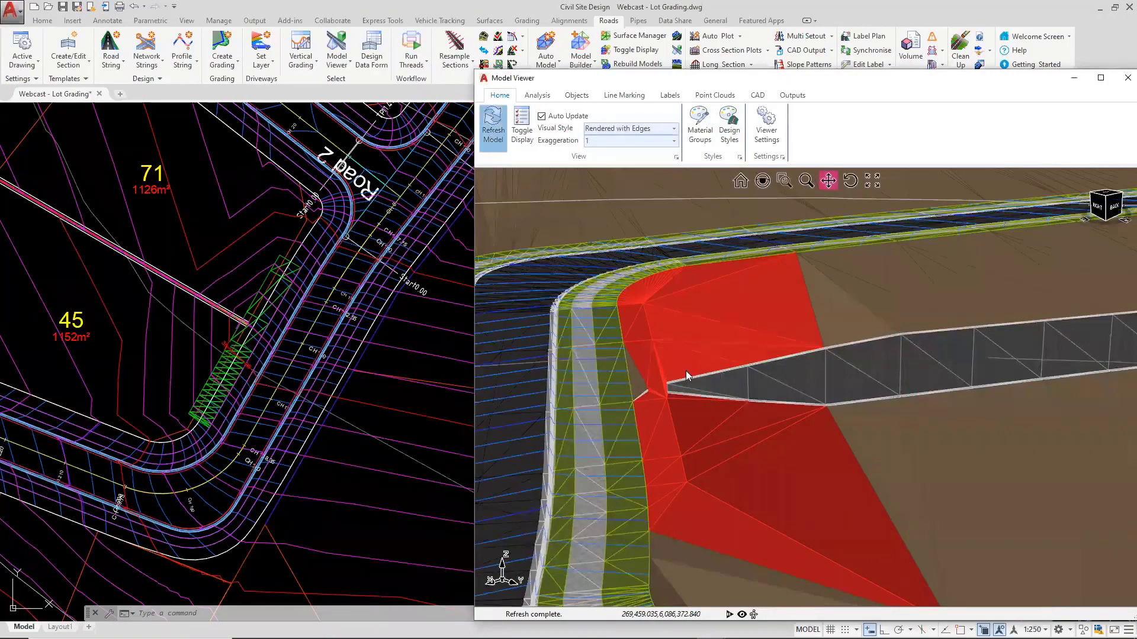
Step: Open the Bottom of Wall string in the Vertical Grading Editor, examine the profile at its end and close the editor
{"action": "scroll", "coordinate": [625, 370], "scroll_direction": "up", "scroll_amount": 5}
{"action": "mouse_move", "coordinate": [625, 369]}
{"action": "middle_mouse_down"}
{"action": "mouse_move", "coordinate": [693, 370]}
{"action": "mouse_move", "coordinate": [606, 373]}
{"action": "middle_mouse_up"}
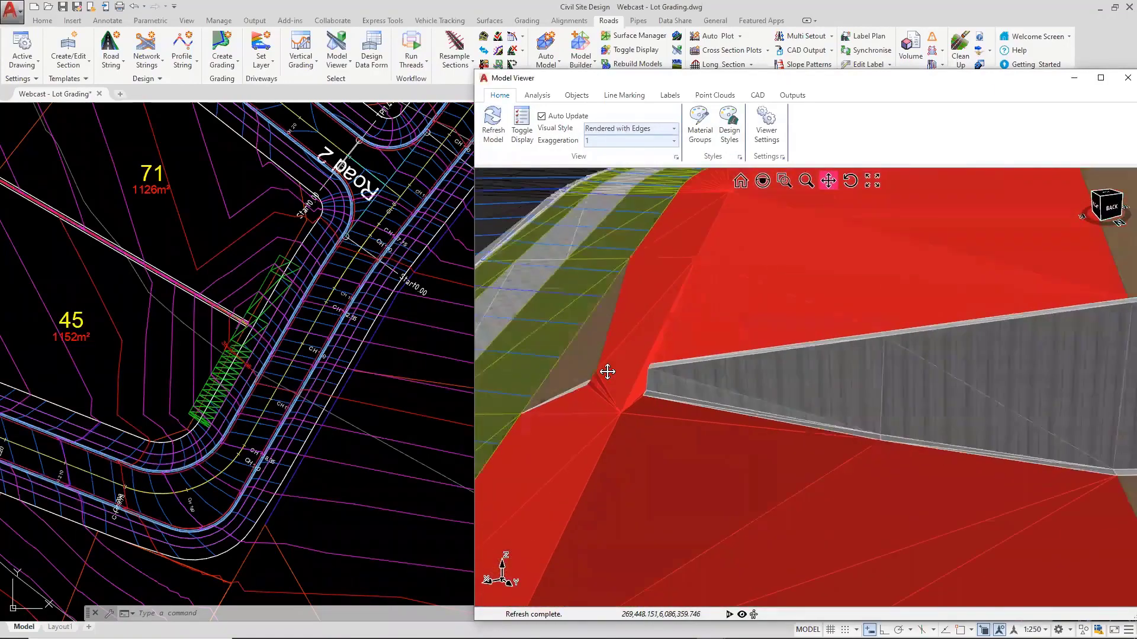
{"action": "left_click", "coordinate": [297, 47]}
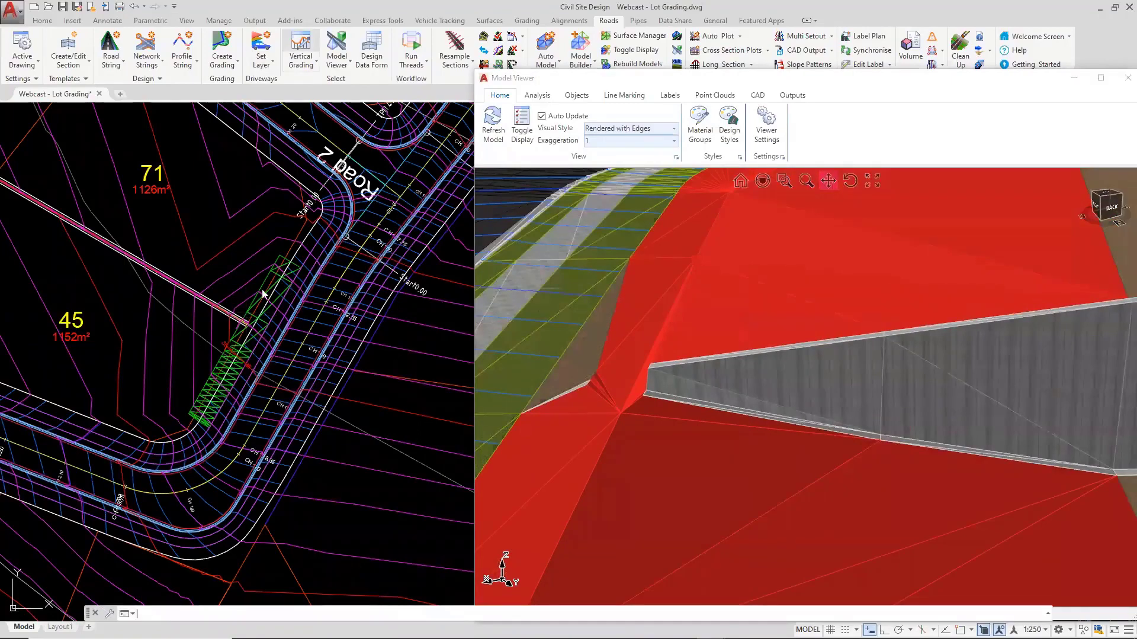
{"action": "left_click", "coordinate": [217, 289]}
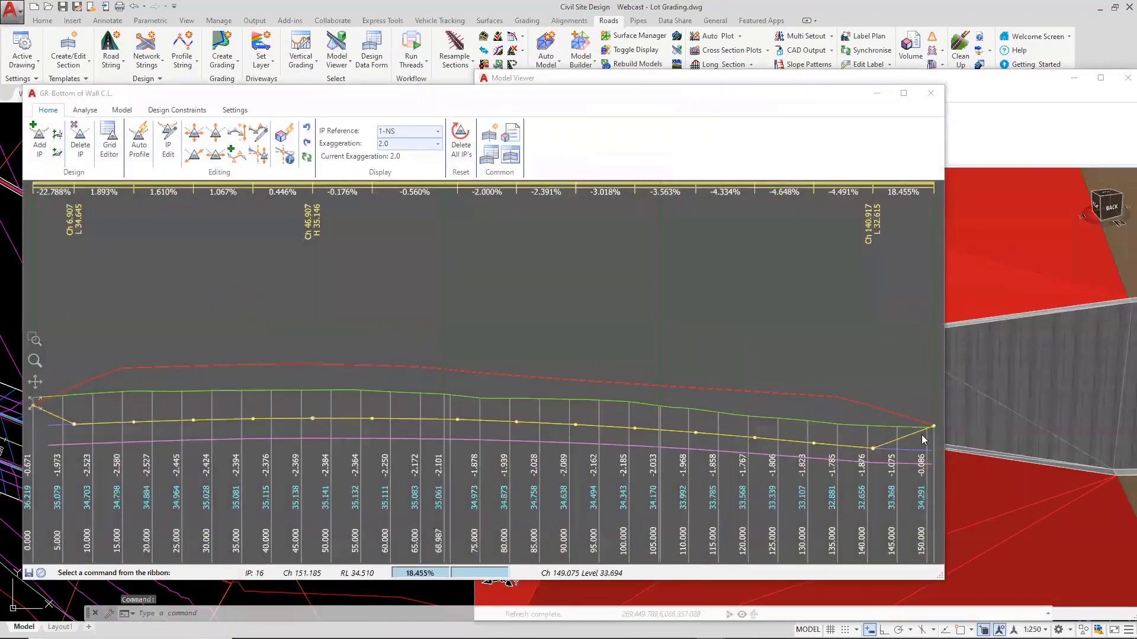
{"action": "scroll", "coordinate": [872, 423], "scroll_direction": "up", "scroll_amount": 3}
{"action": "scroll", "coordinate": [577, 450], "scroll_direction": "up", "scroll_amount": 2}
{"action": "scroll", "coordinate": [354, 449], "scroll_direction": "up", "scroll_amount": 1}
{"action": "scroll", "coordinate": [393, 422], "scroll_direction": "up", "scroll_amount": 1}
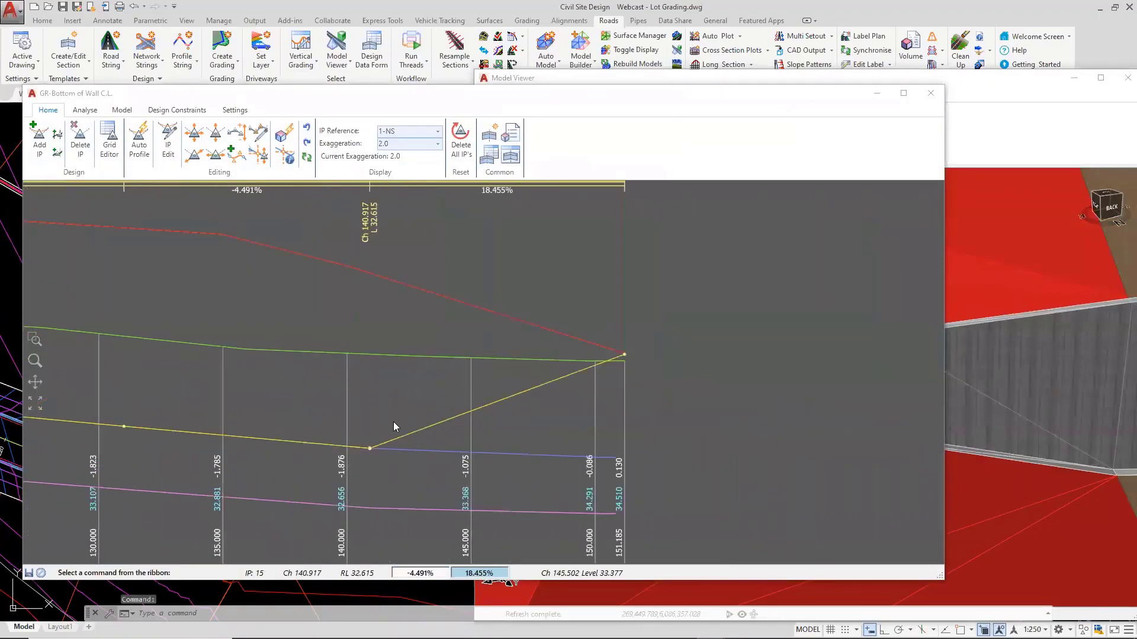
{"action": "scroll", "coordinate": [577, 434], "scroll_direction": "down", "scroll_amount": 4}
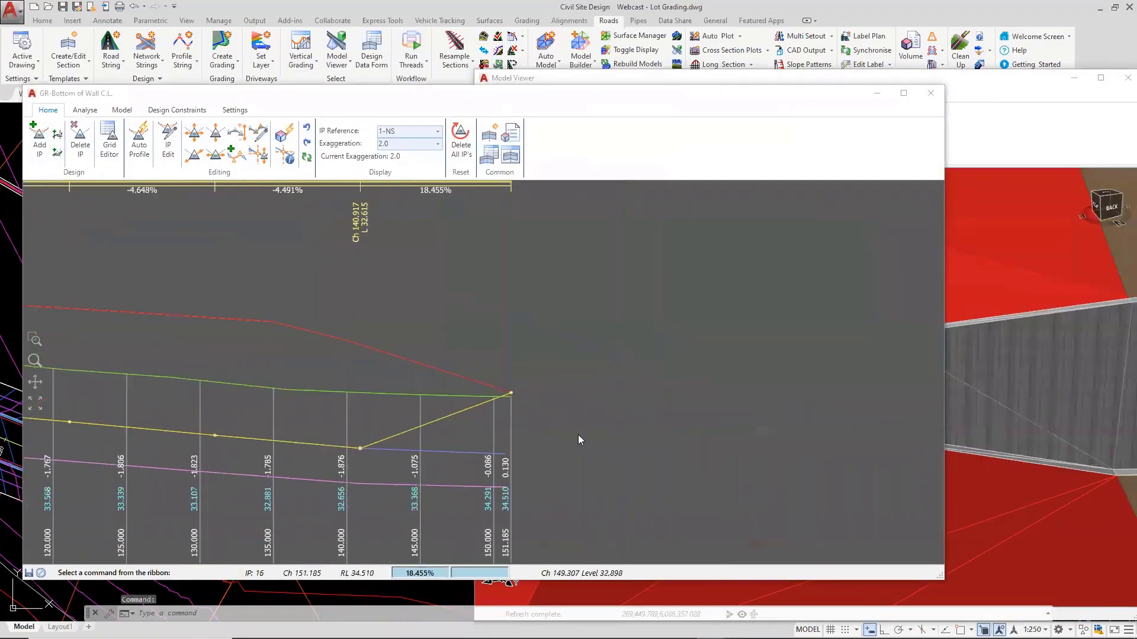
{"action": "left_click", "coordinate": [931, 93]}
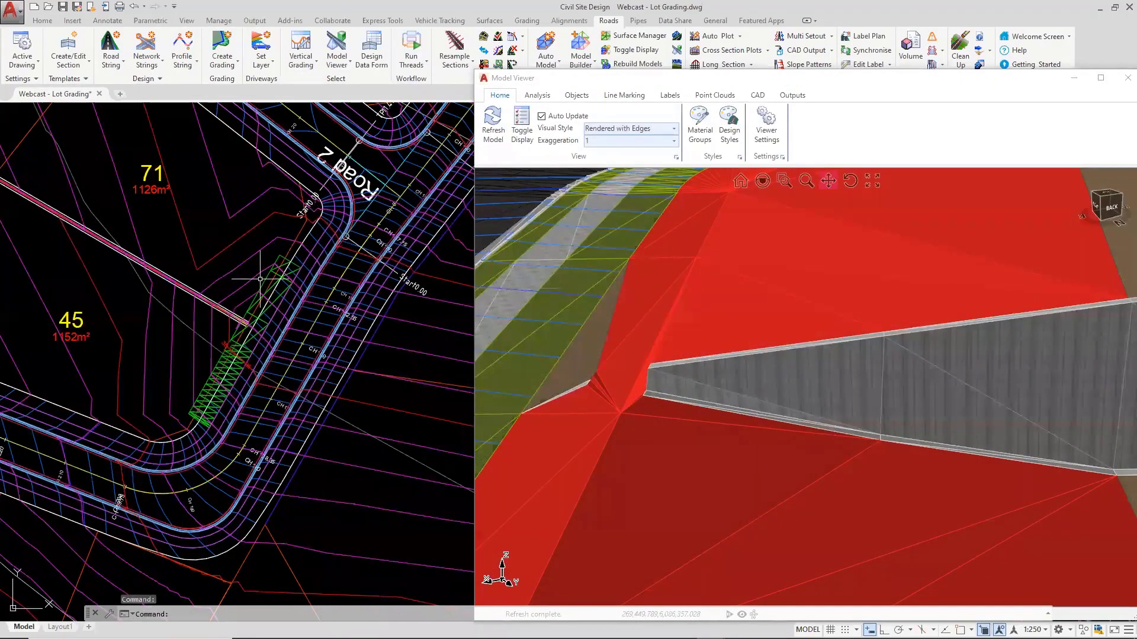
Step: Open the Top of Wall string in the Vertical Grading Editor, examine the last grade and end level, and close the editor
{"action": "left_click", "coordinate": [337, 46]}
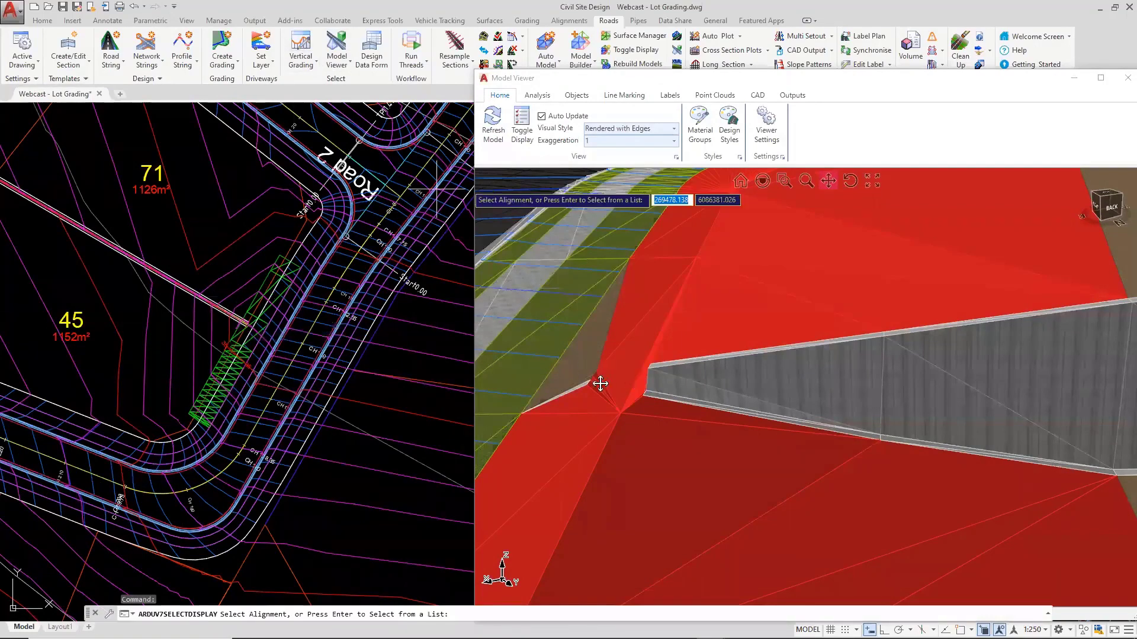
{"action": "left_click", "coordinate": [196, 329]}
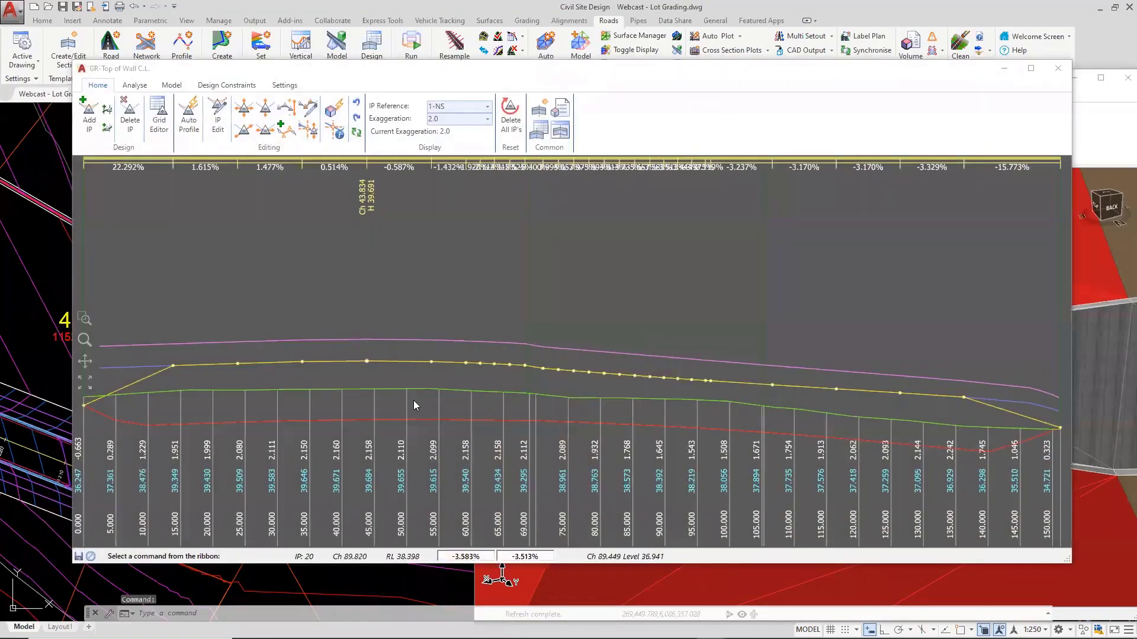
{"action": "key", "text": "Right"}
{"action": "key", "text": "Right"}
{"action": "key", "text": "Right"}
{"action": "key", "text": "Right"}
{"action": "key", "text": "Right"}
{"action": "key", "text": "Right"}
{"action": "key", "text": "Right"}
{"action": "key", "text": "Right"}
{"action": "key", "text": "Right"}
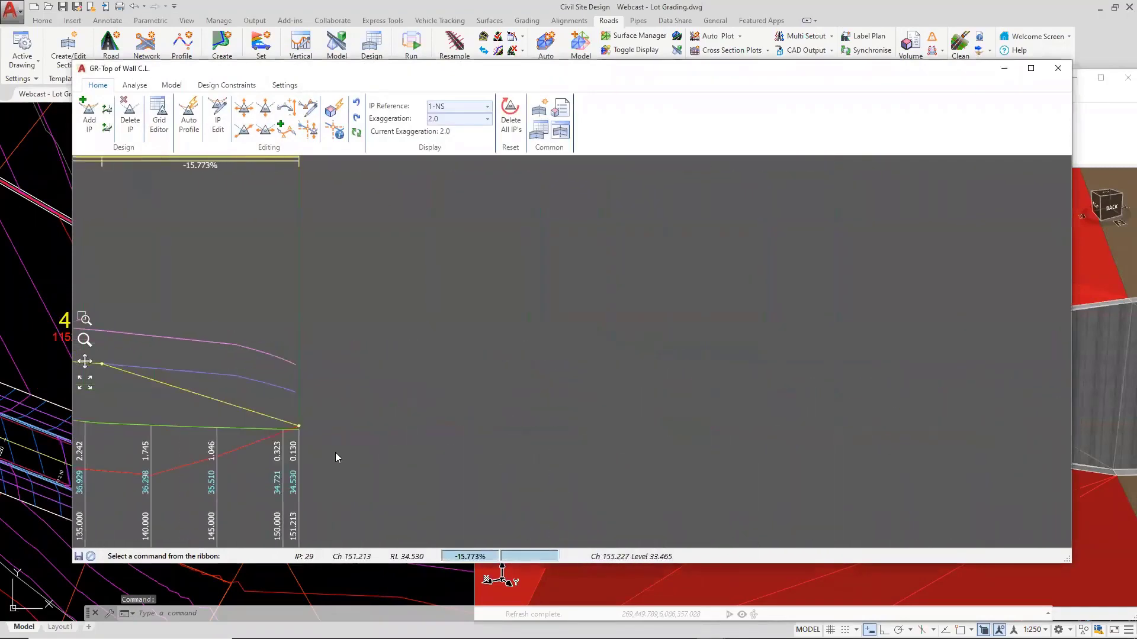
{"action": "scroll", "coordinate": [335, 452], "scroll_direction": "up", "scroll_amount": 2}
{"action": "scroll", "coordinate": [461, 431], "scroll_direction": "up", "scroll_amount": 1}
{"action": "scroll", "coordinate": [720, 423], "scroll_direction": "down", "scroll_amount": 1}
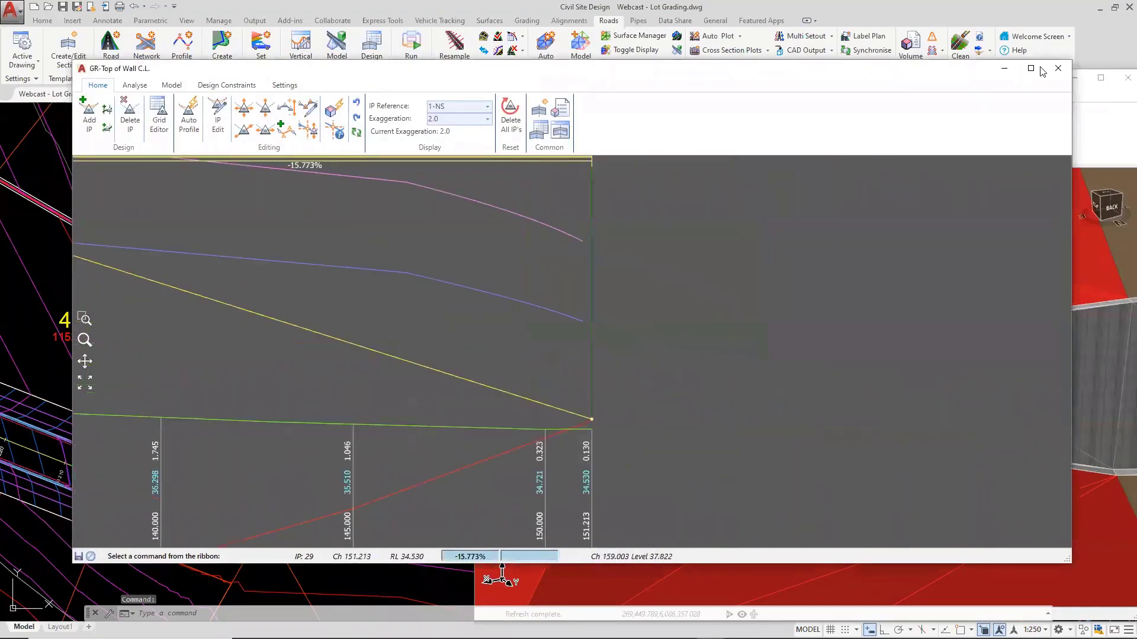
{"action": "left_click", "coordinate": [1058, 68]}
Step: Rebuild the models, refresh the Model Viewer and check the surface contours in plan along the retaining wall
{"action": "mouse_move", "coordinate": [682, 391]}
{"action": "middle_mouse_down"}
{"action": "mouse_move", "coordinate": [744, 386]}
{"action": "mouse_move", "coordinate": [681, 396]}
{"action": "middle_mouse_up"}
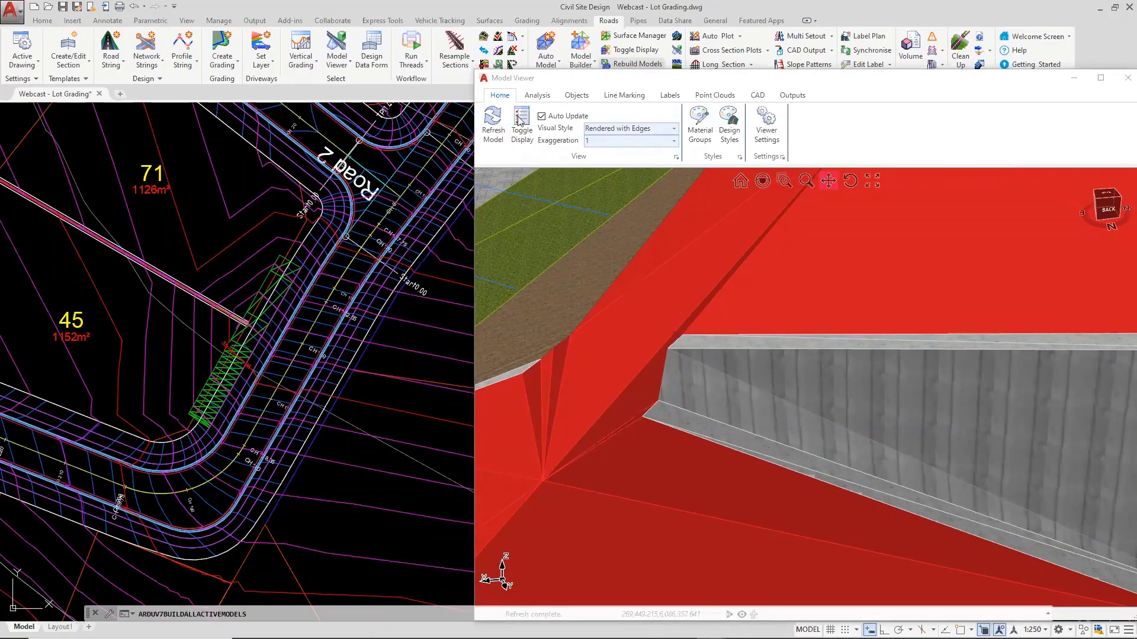
{"action": "left_click", "coordinate": [493, 131]}
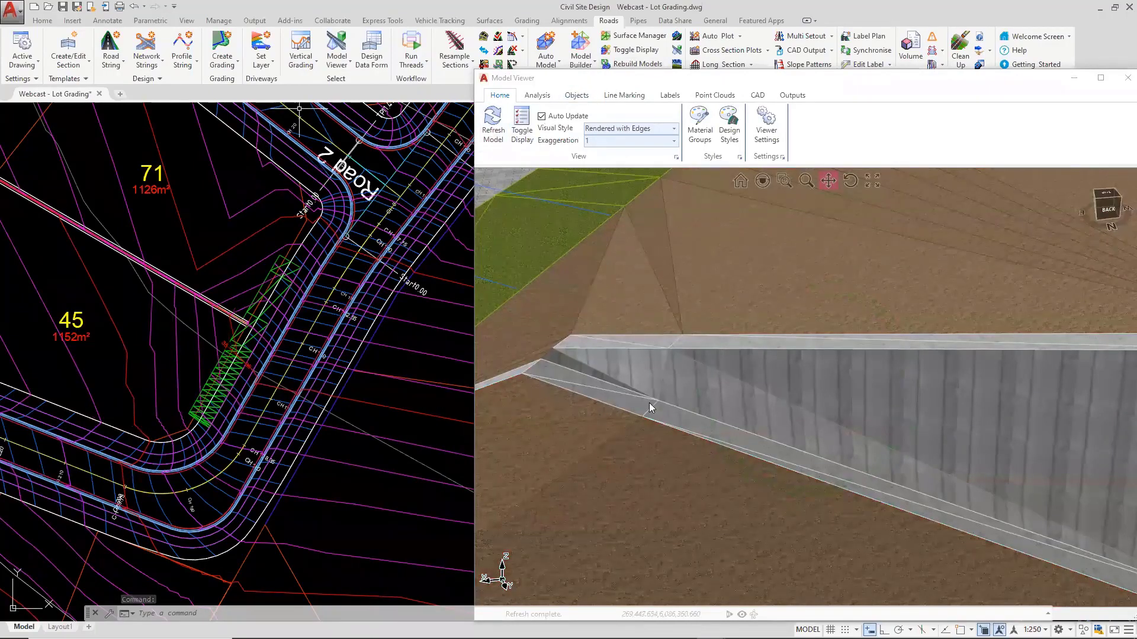
{"action": "scroll", "coordinate": [215, 337], "scroll_direction": "down", "scroll_amount": 3}
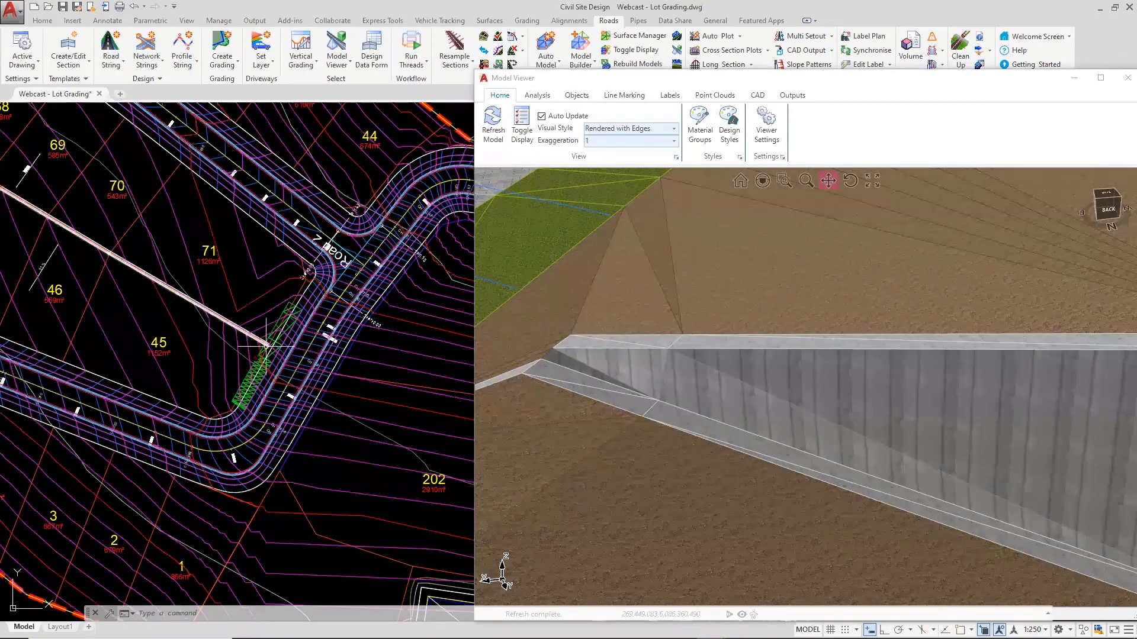
{"action": "middle_click_drag", "start_coordinate": [279, 343], "coordinate": [431, 404]}
{"action": "scroll", "coordinate": [355, 364], "scroll_direction": "up", "scroll_amount": 2}
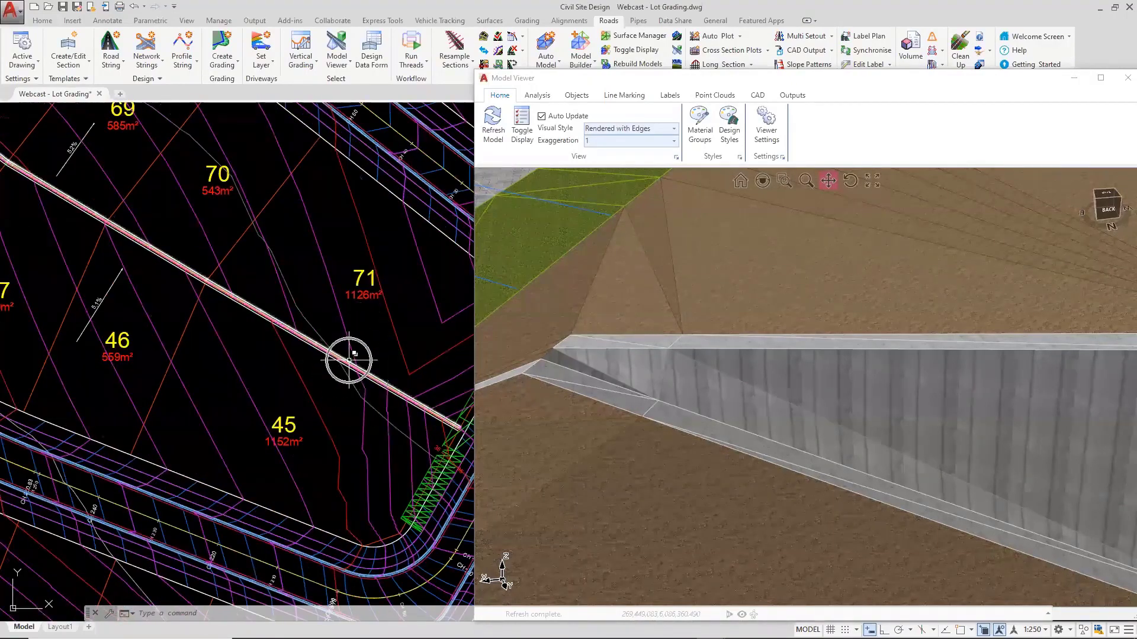
{"action": "scroll", "coordinate": [349, 360], "scroll_direction": "down", "scroll_amount": 4}
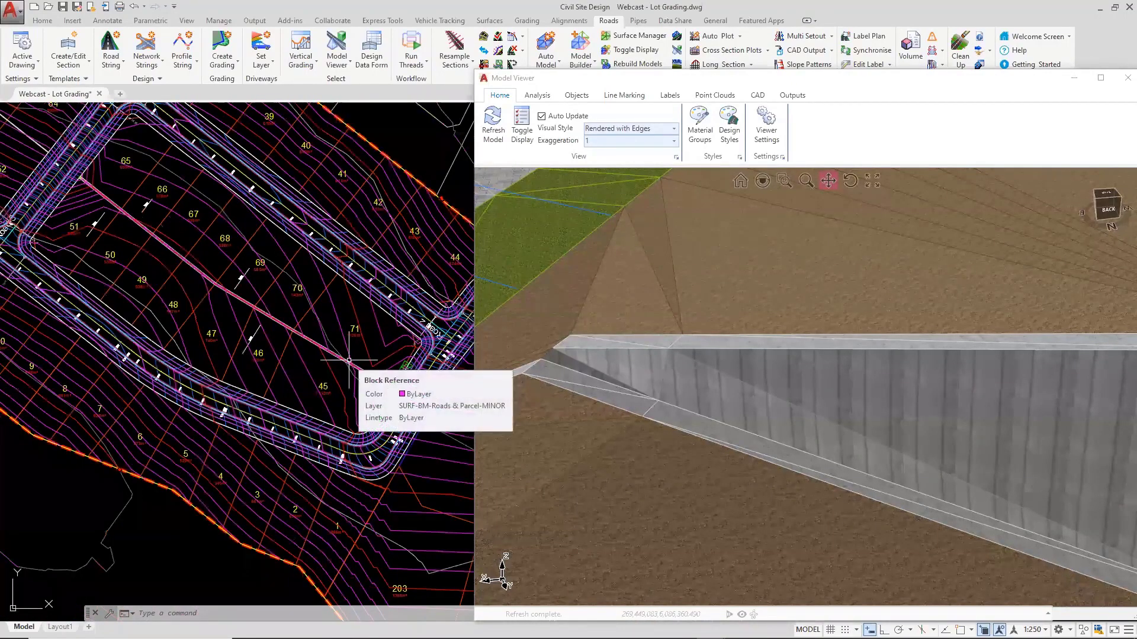
{"action": "left_click", "coordinate": [350, 360]}
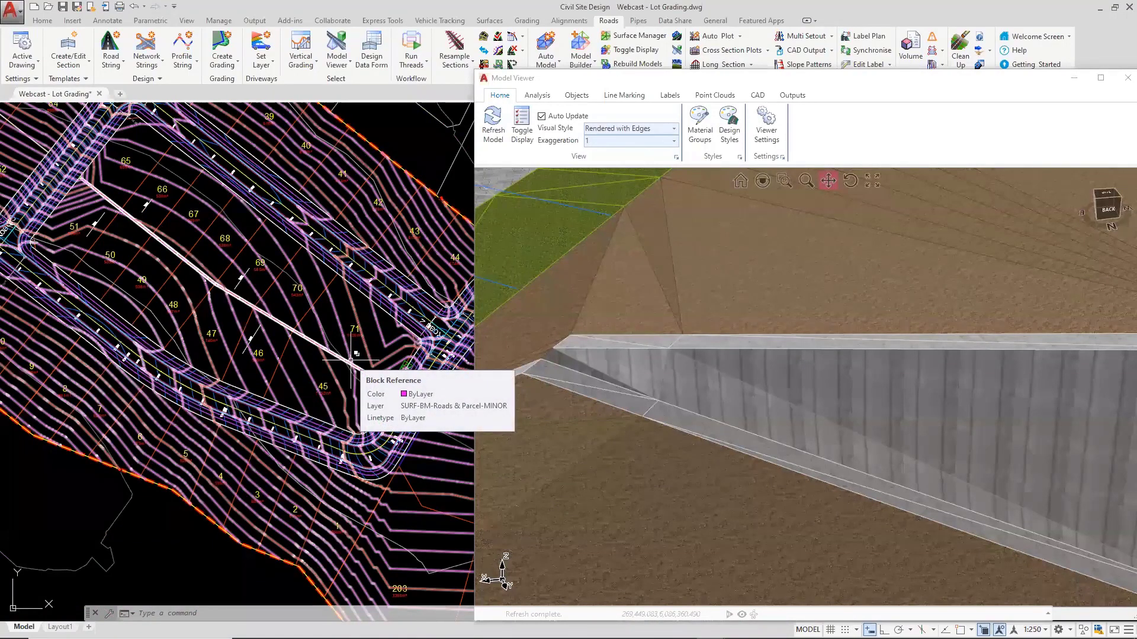
{"action": "left_click", "coordinate": [557, 397]}
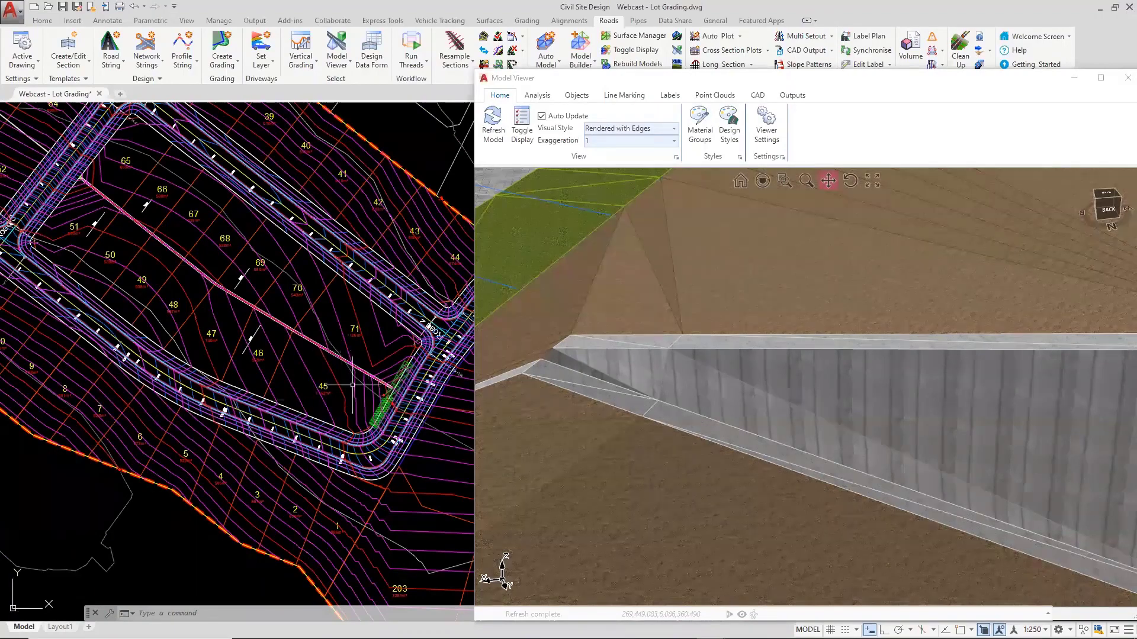
Step: Reposition the Model Viewer window so it no longer covers the main ribbon's modelling commands
{"action": "left_click", "coordinate": [633, 80]}
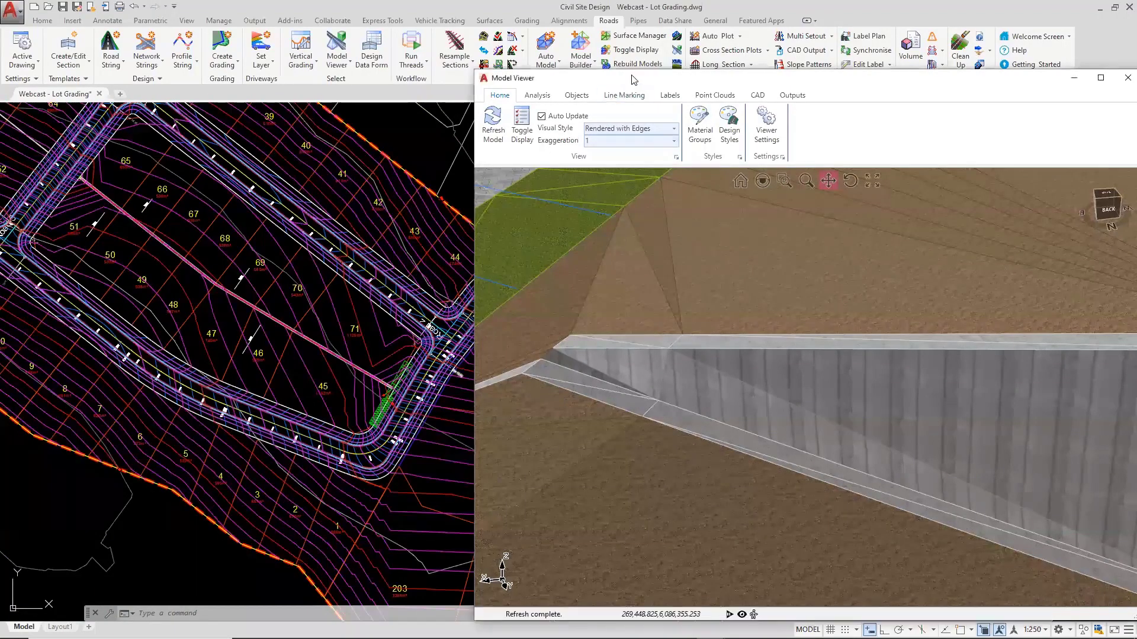
{"action": "left_click_drag", "start_coordinate": [633, 79], "coordinate": [613, 60]}
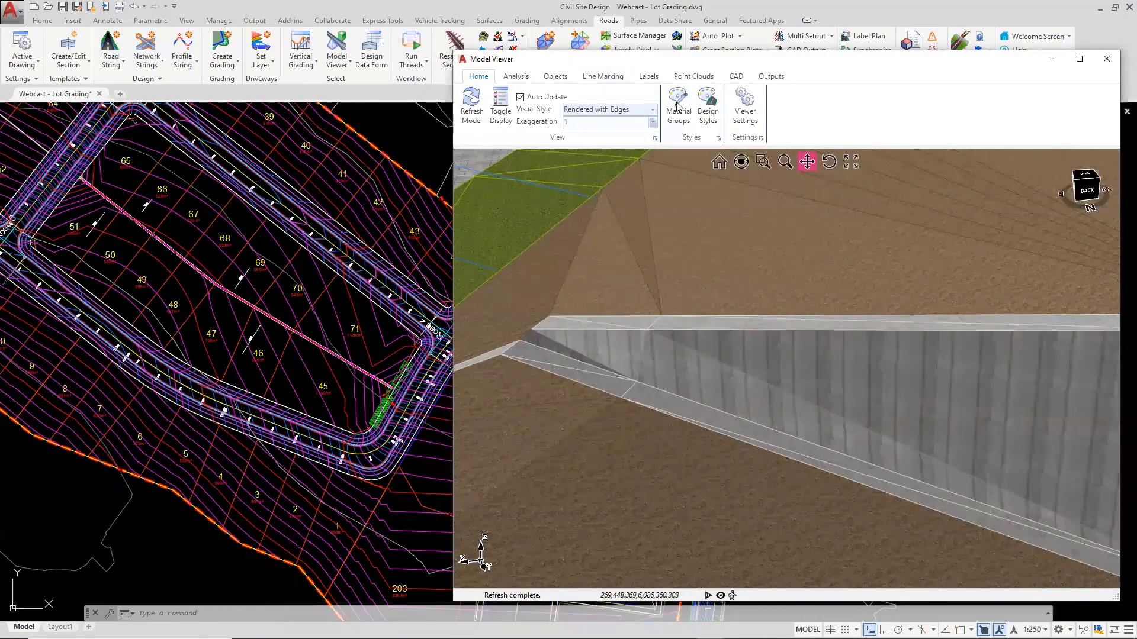
{"action": "left_click_drag", "start_coordinate": [680, 54], "coordinate": [678, 89]}
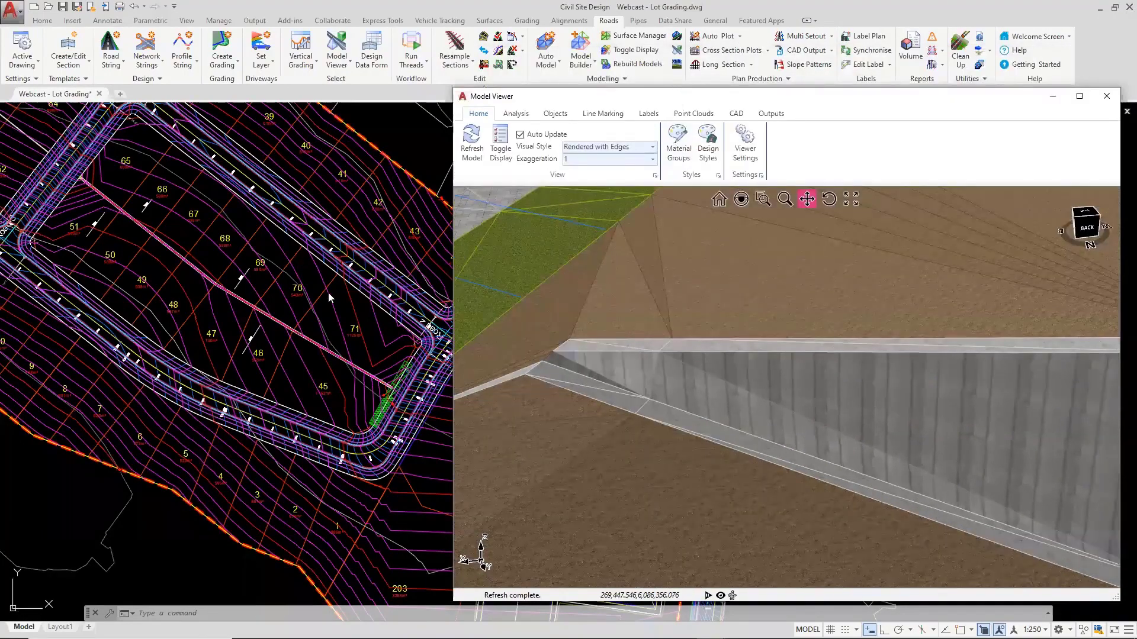
{"action": "mouse_move", "coordinate": [322, 296]}
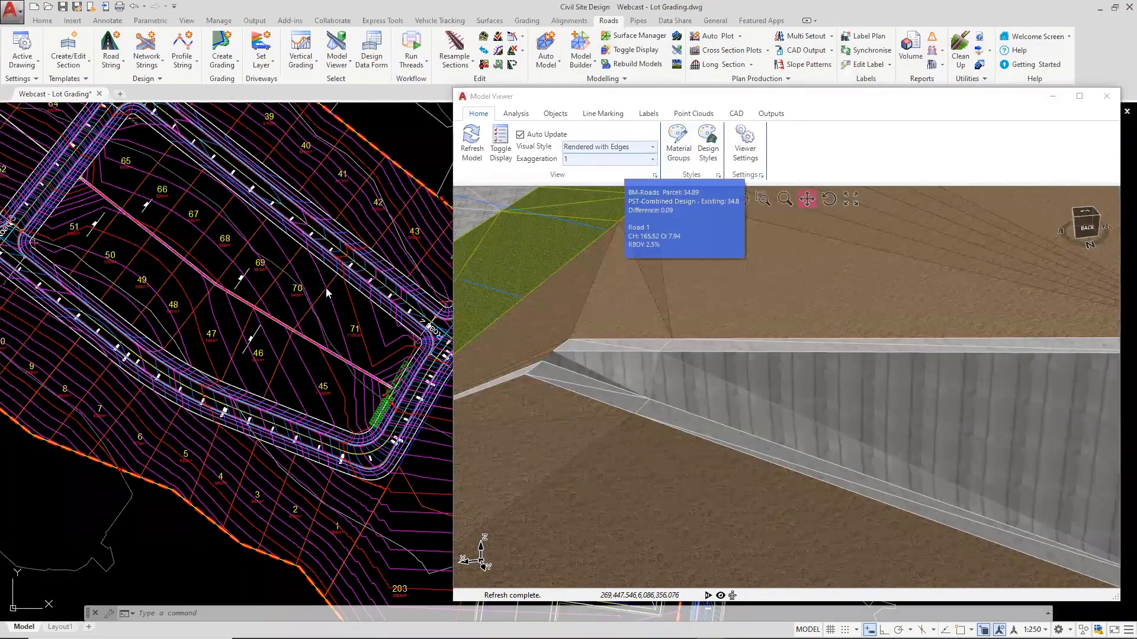
{"action": "left_click", "coordinate": [634, 69]}
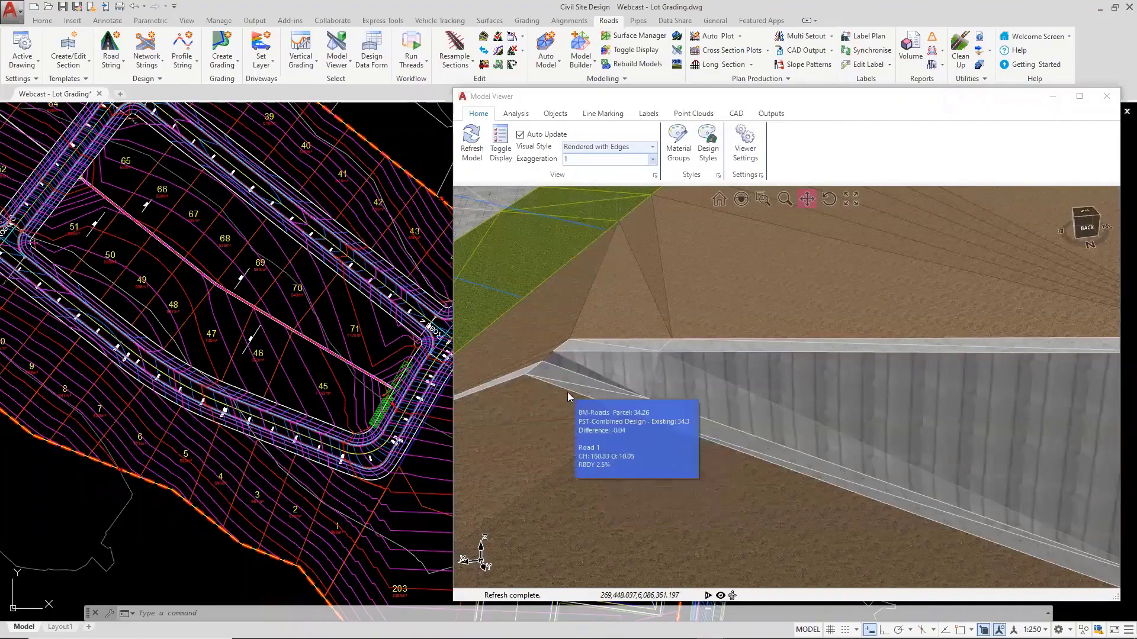
Step: Inspect the retaining wall face in 3D, check the material group assigned to one of its triangles and close the assignment dialog
{"action": "left_click_drag", "start_coordinate": [567, 392], "coordinate": [672, 472]}
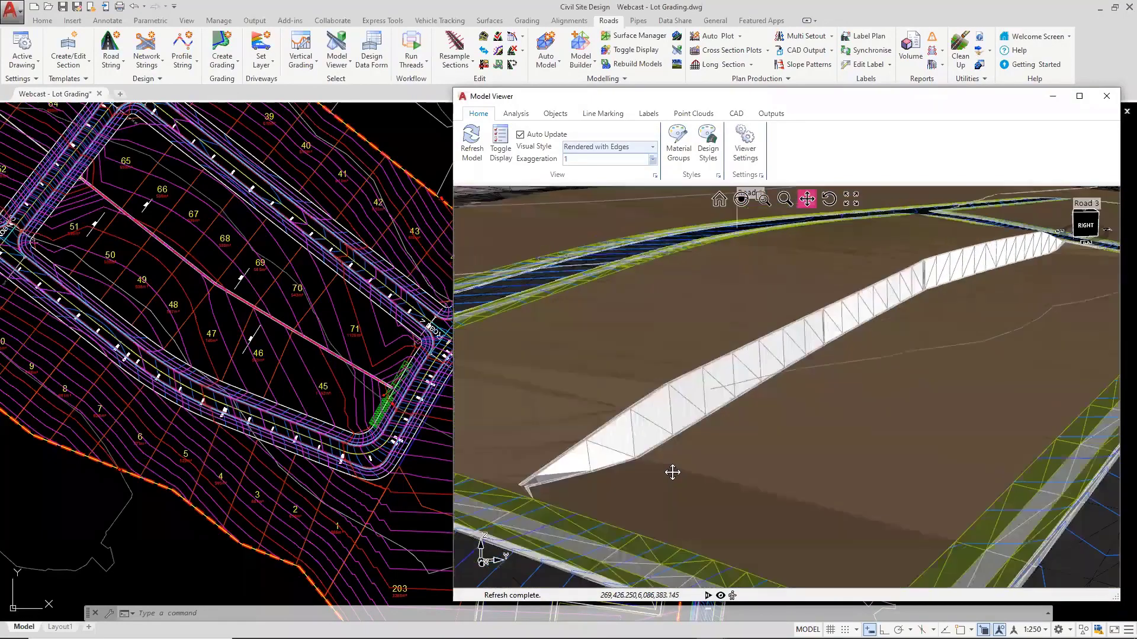
{"action": "scroll", "coordinate": [723, 356], "scroll_direction": "up", "scroll_amount": 5}
{"action": "scroll", "coordinate": [713, 367], "scroll_direction": "up", "scroll_amount": 3}
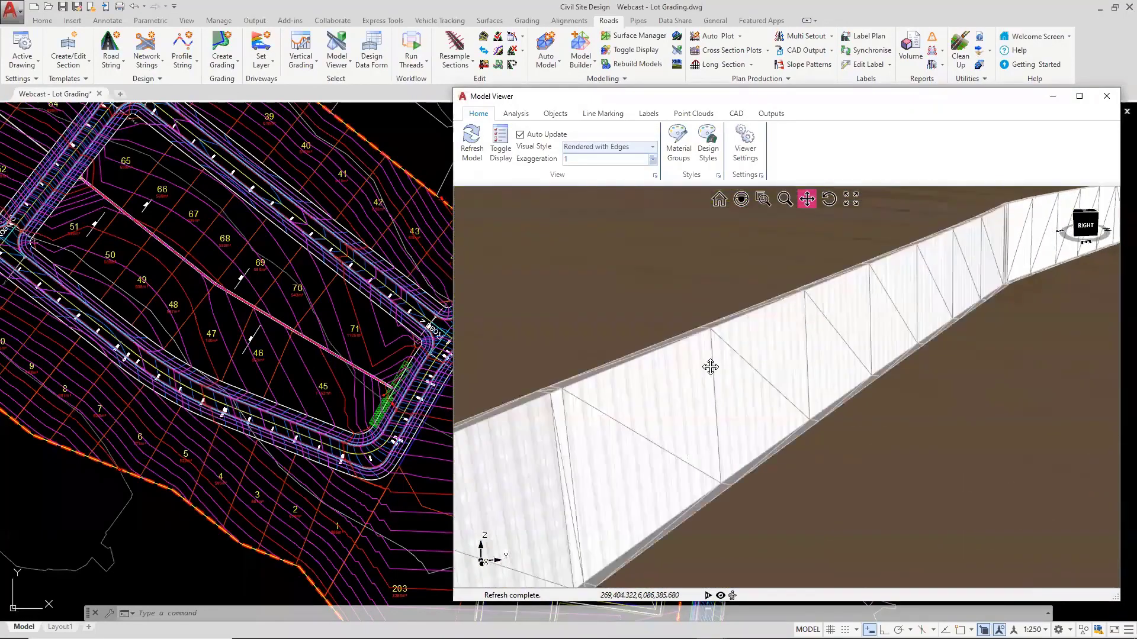
{"action": "scroll", "coordinate": [677, 381], "scroll_direction": "up", "scroll_amount": 6}
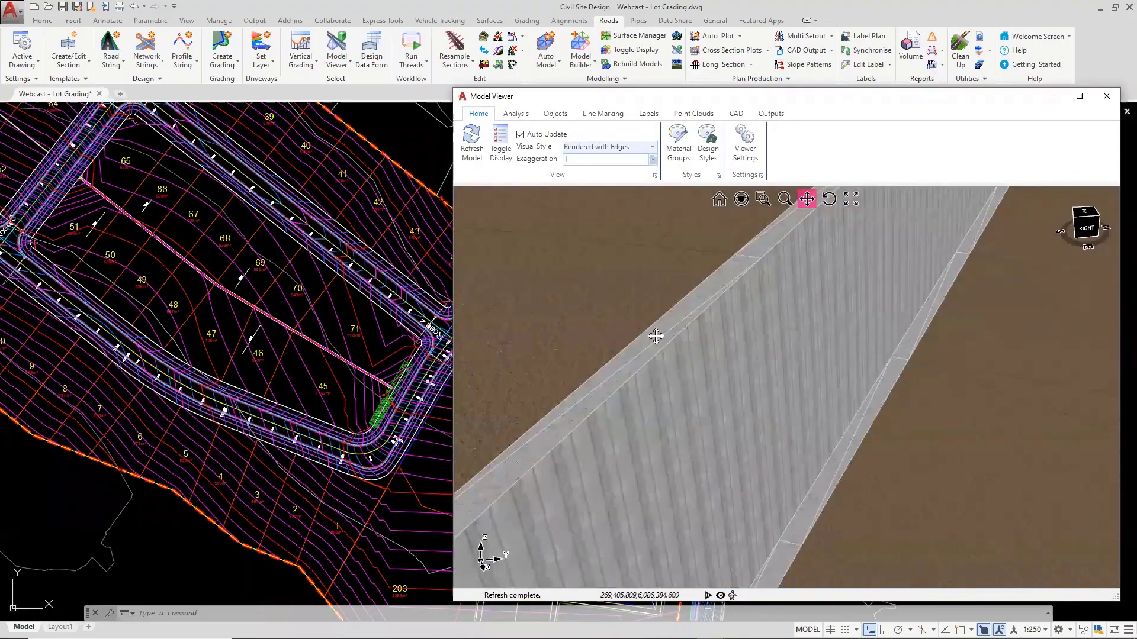
{"action": "right_click", "coordinate": [713, 383]}
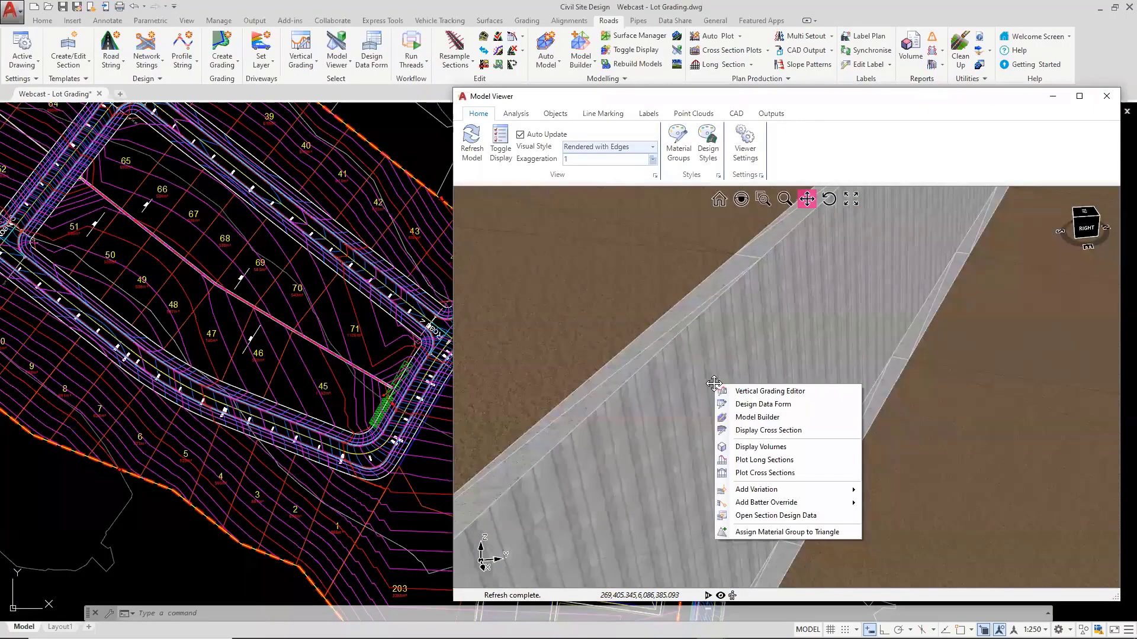
{"action": "left_click", "coordinate": [759, 533]}
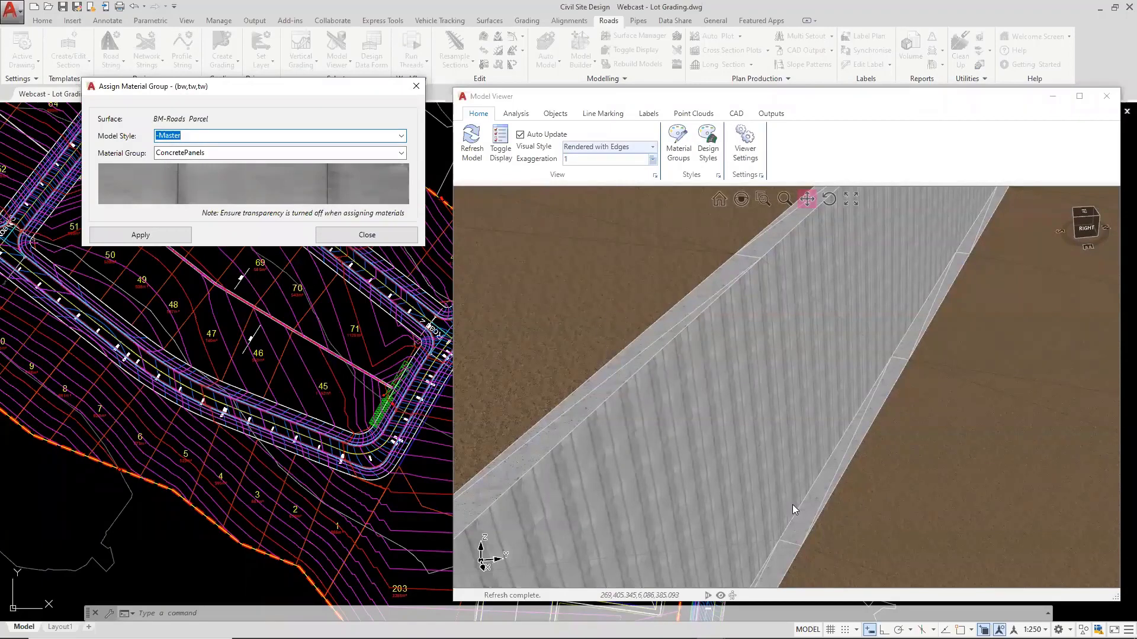
{"action": "left_click", "coordinate": [183, 89]}
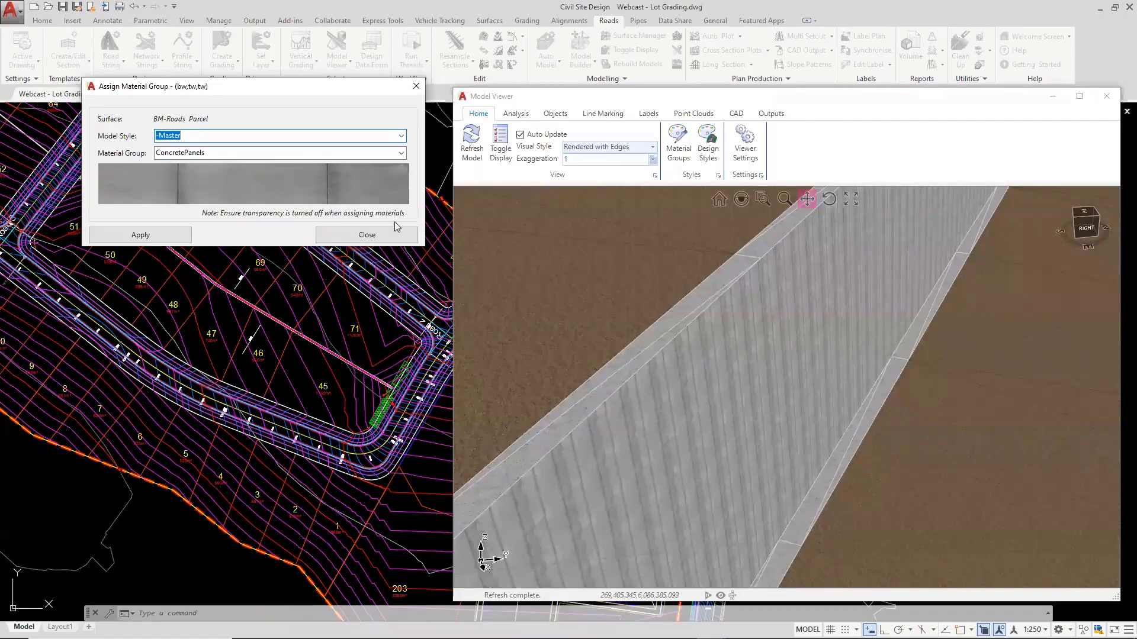
{"action": "left_click", "coordinate": [366, 234]}
{"action": "scroll", "coordinate": [671, 384], "scroll_direction": "down", "scroll_amount": 10}
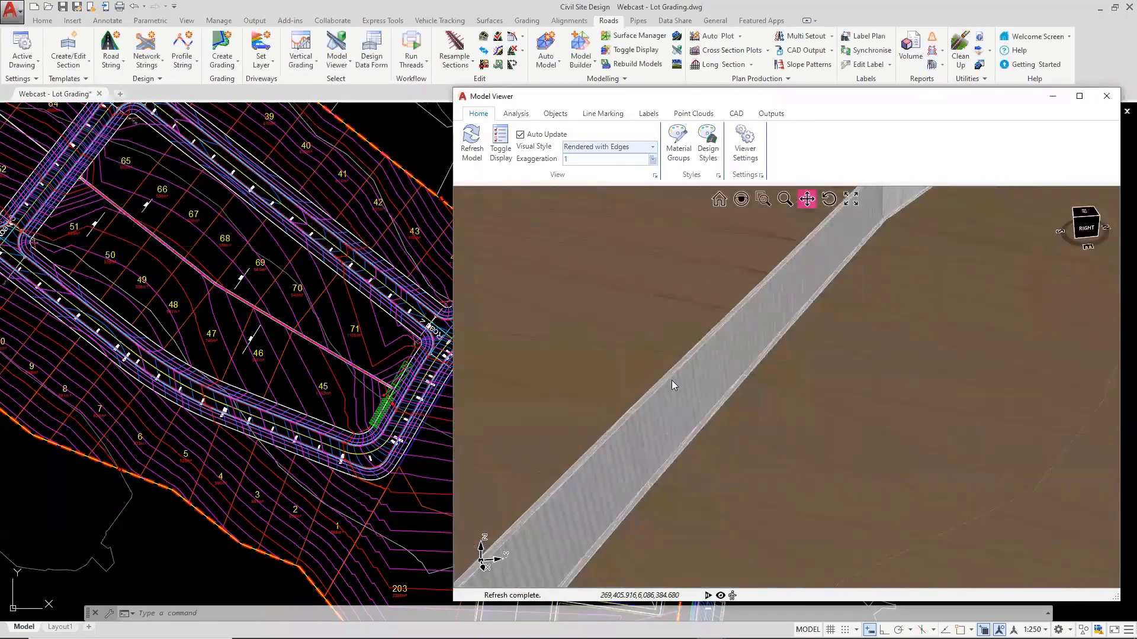
Step: Close the Model Viewer and start a long section plot of the Top of Wall string using the selected sampled sections
{"action": "scroll", "coordinate": [671, 385], "scroll_direction": "down", "scroll_amount": 5}
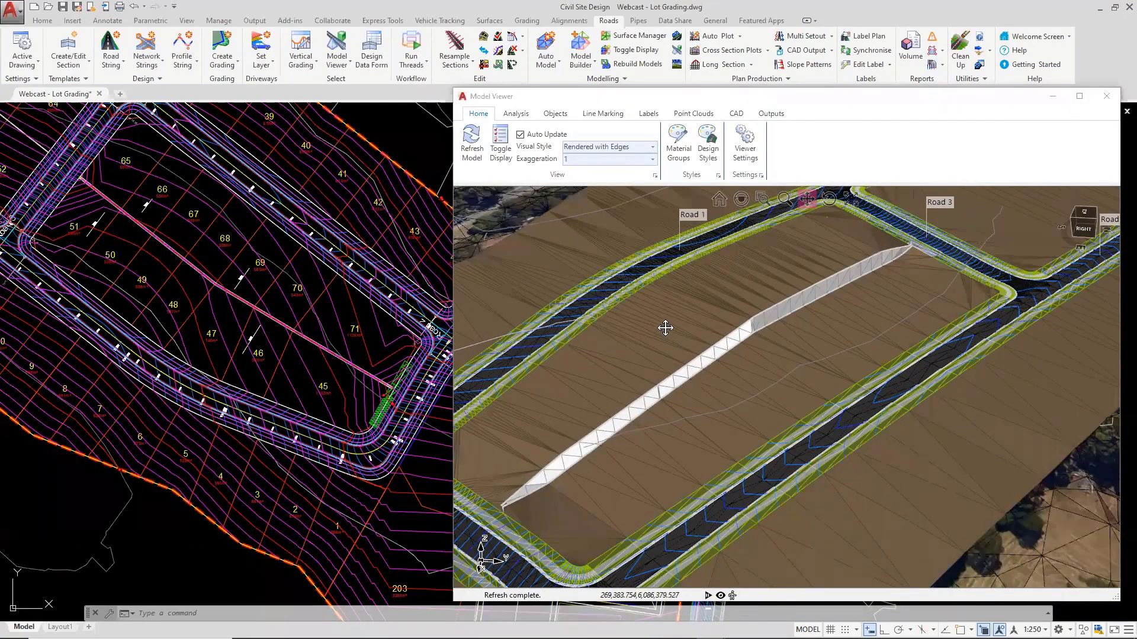
{"action": "left_click", "coordinate": [1106, 96]}
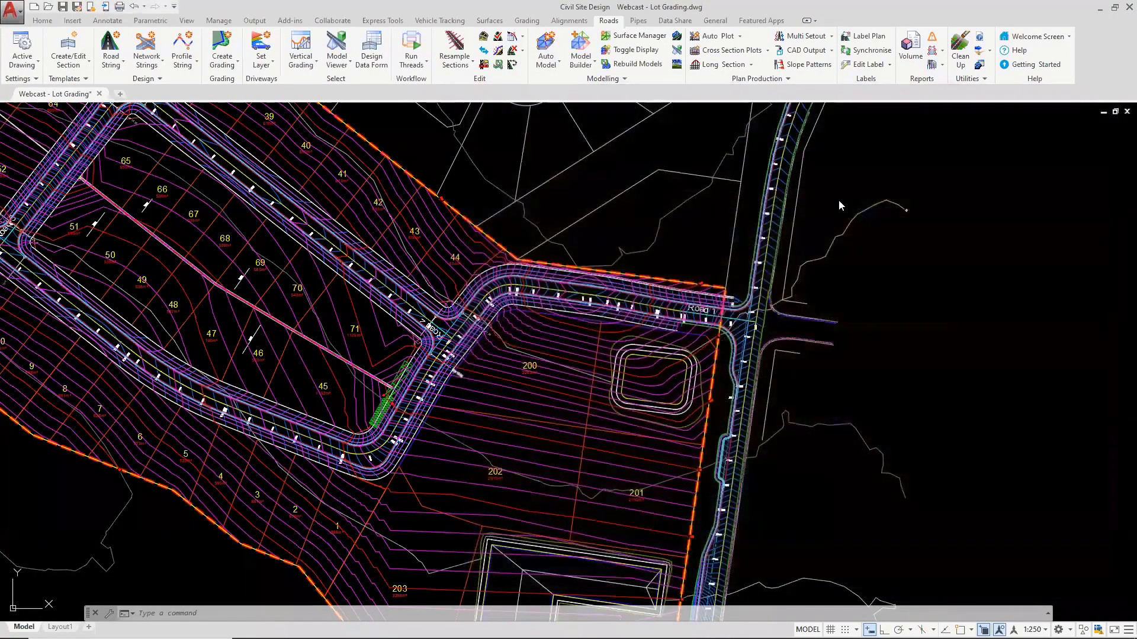
{"action": "scroll", "coordinate": [155, 206], "scroll_direction": "up", "scroll_amount": 3}
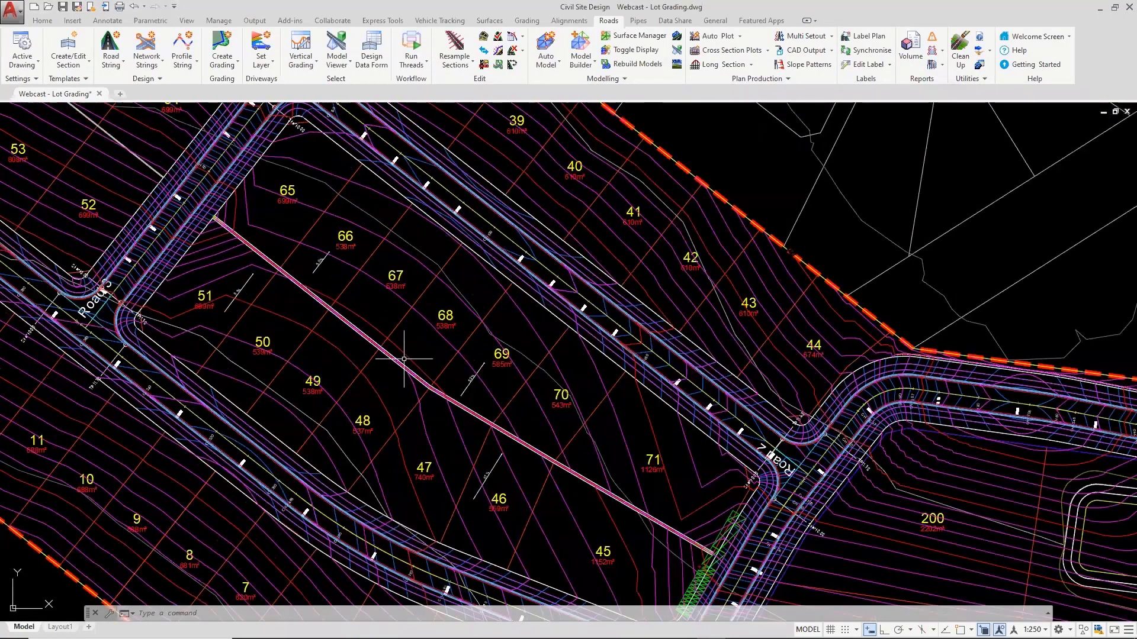
{"action": "left_click", "coordinate": [718, 65]}
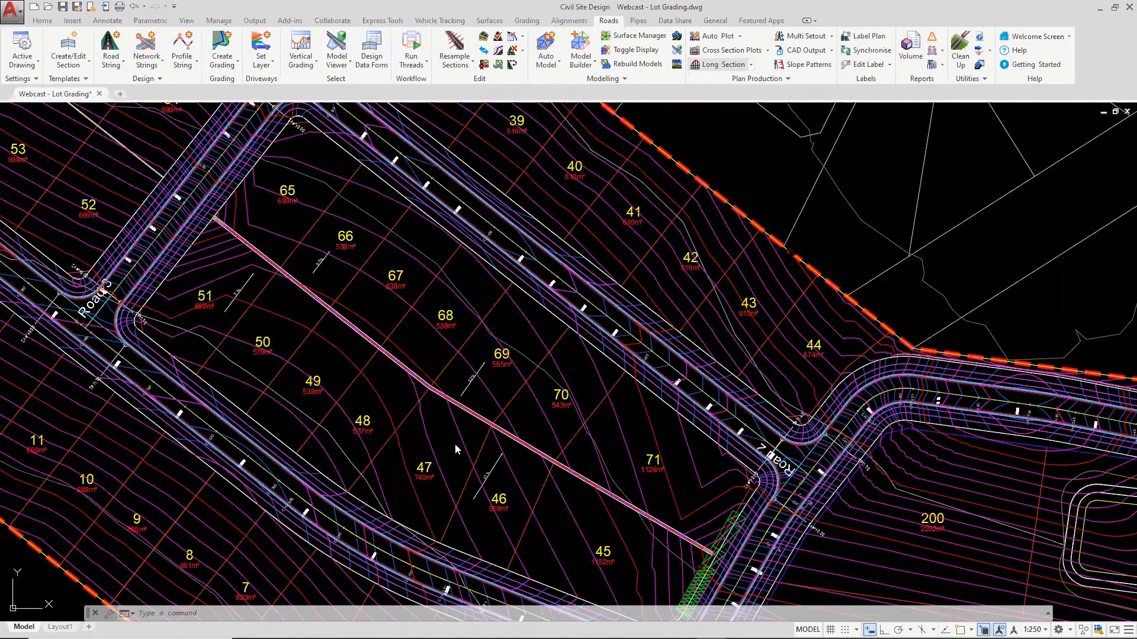
{"action": "left_click", "coordinate": [333, 325]}
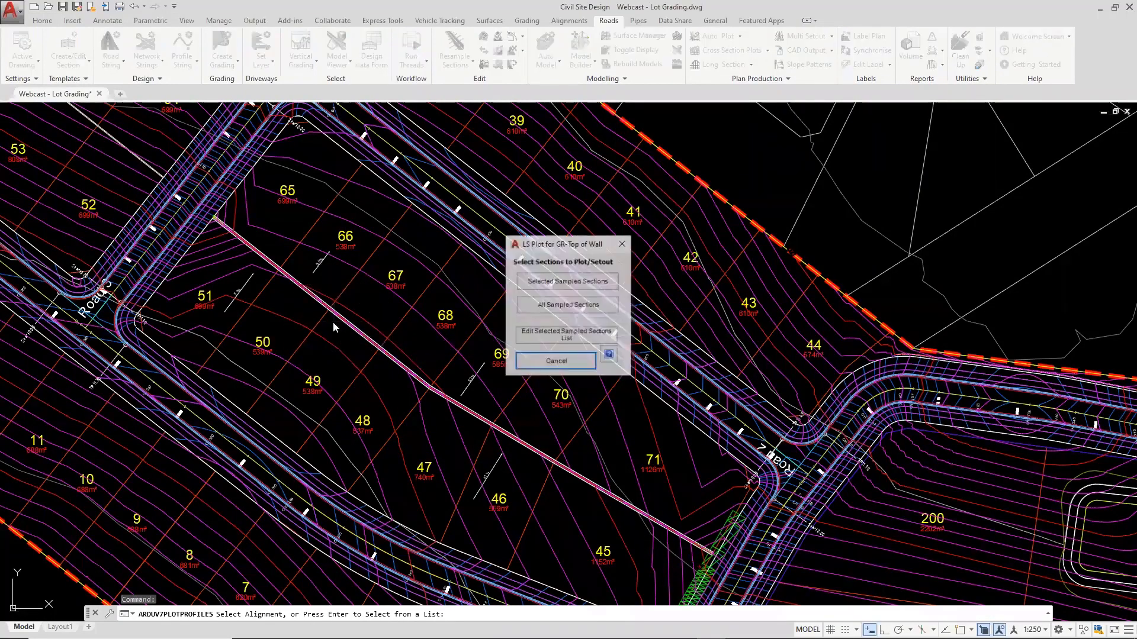
{"action": "left_click", "coordinate": [562, 282]}
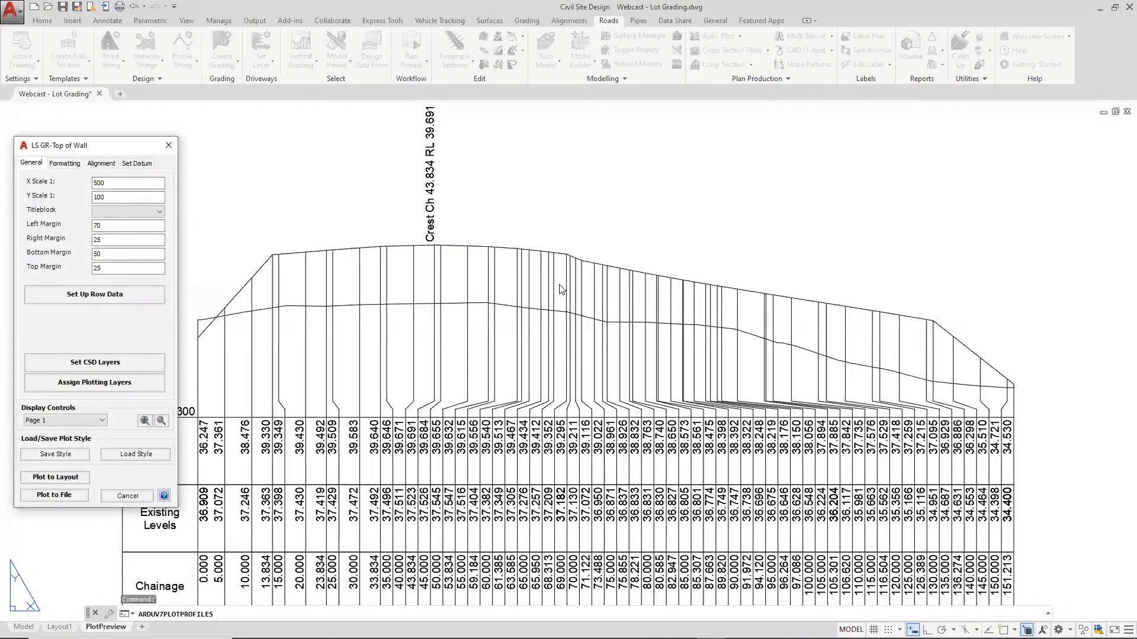
Step: Load the plot style A1-x250-y50.lpl7 for the long section and inspect the plotted levels and grades
{"action": "left_click", "coordinate": [133, 459]}
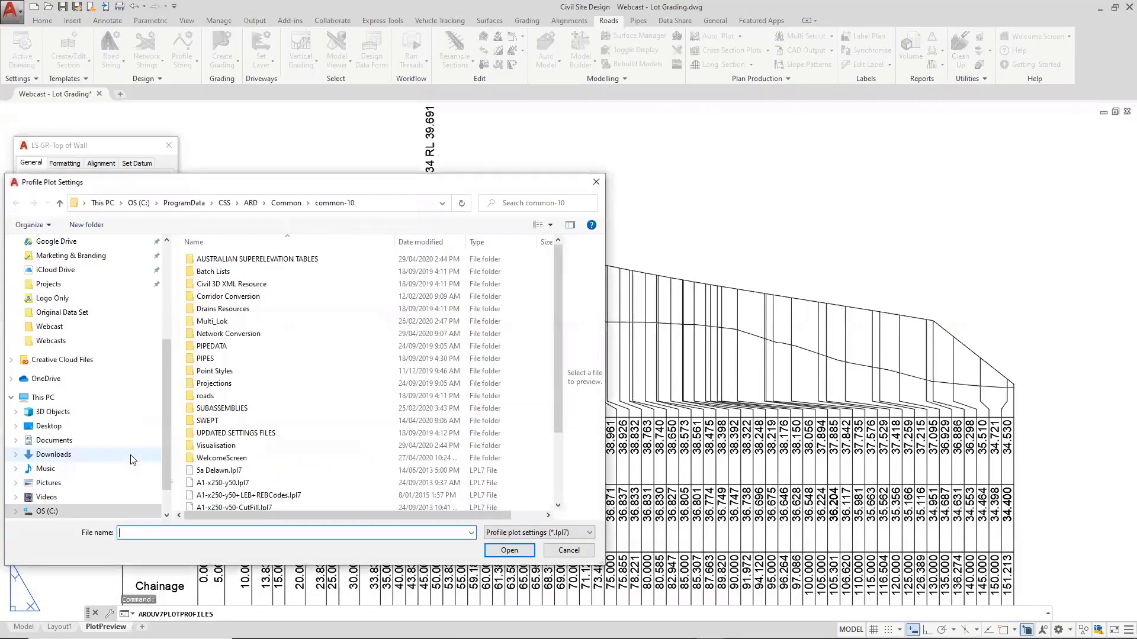
{"action": "scroll", "coordinate": [256, 361], "scroll_direction": "down", "scroll_amount": 5}
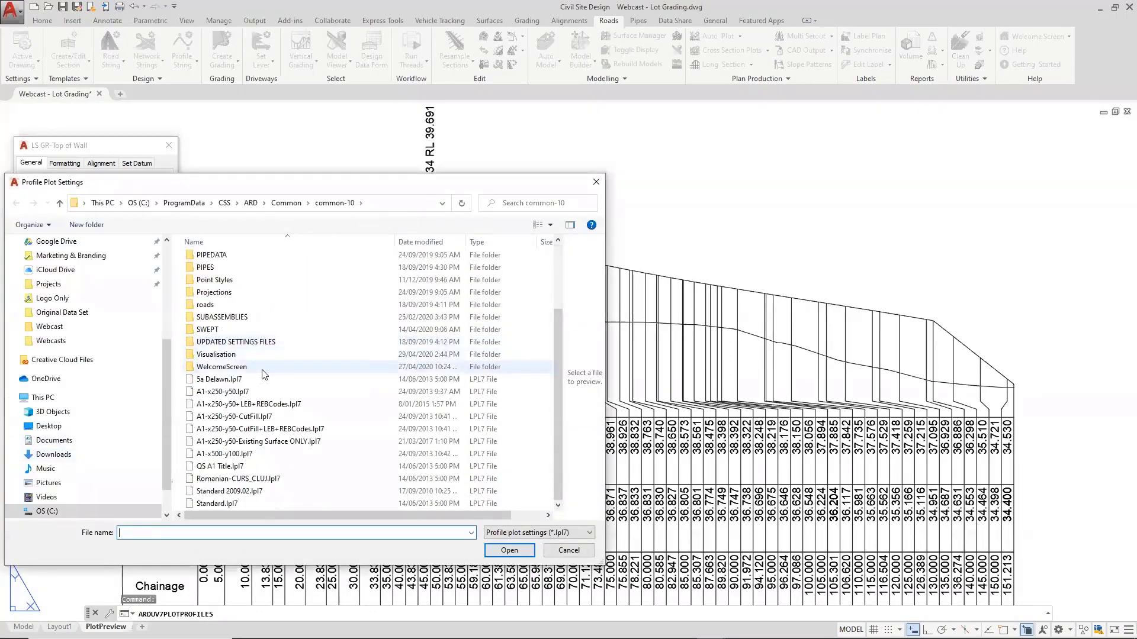
{"action": "left_click", "coordinate": [231, 392]}
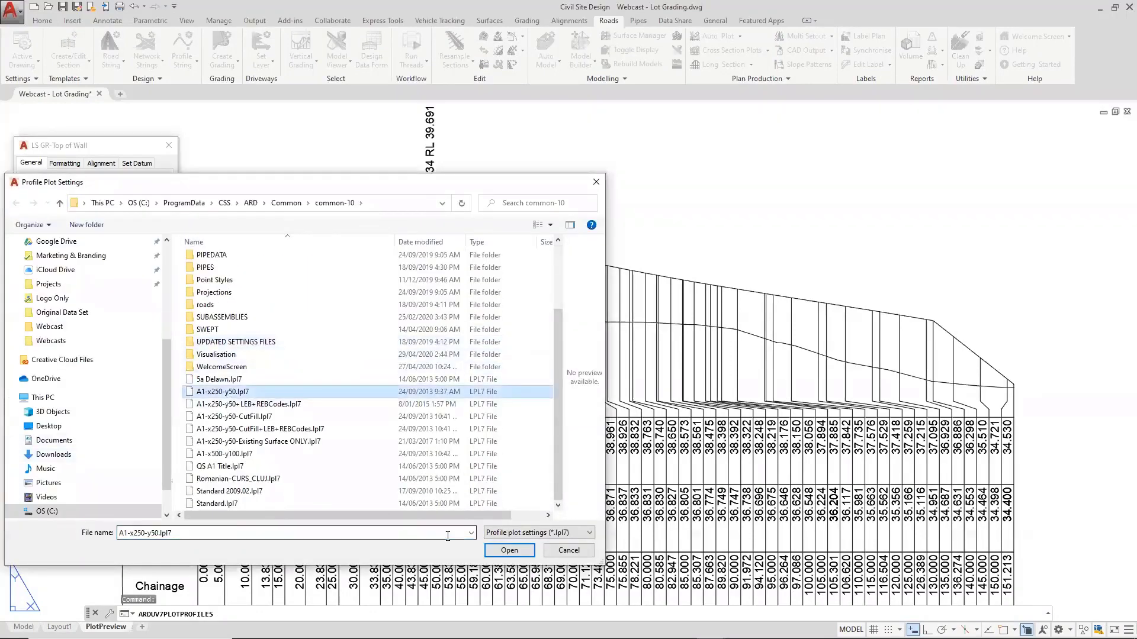
{"action": "left_click", "coordinate": [512, 552]}
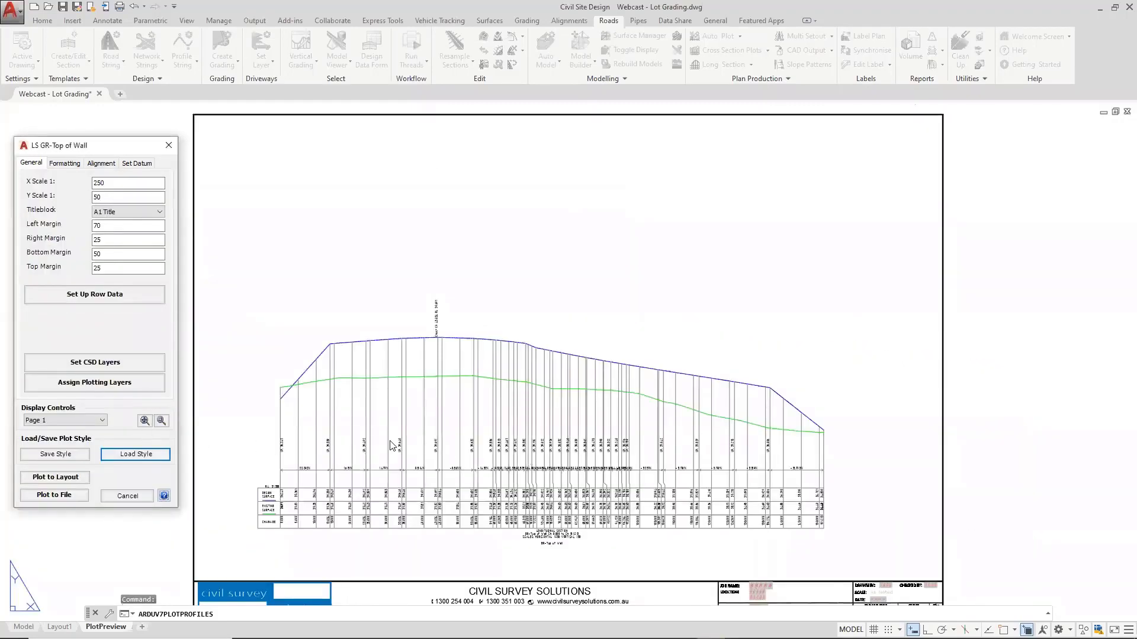
{"action": "left_click", "coordinate": [160, 421]}
{"action": "scroll", "coordinate": [301, 494], "scroll_direction": "up", "scroll_amount": 5}
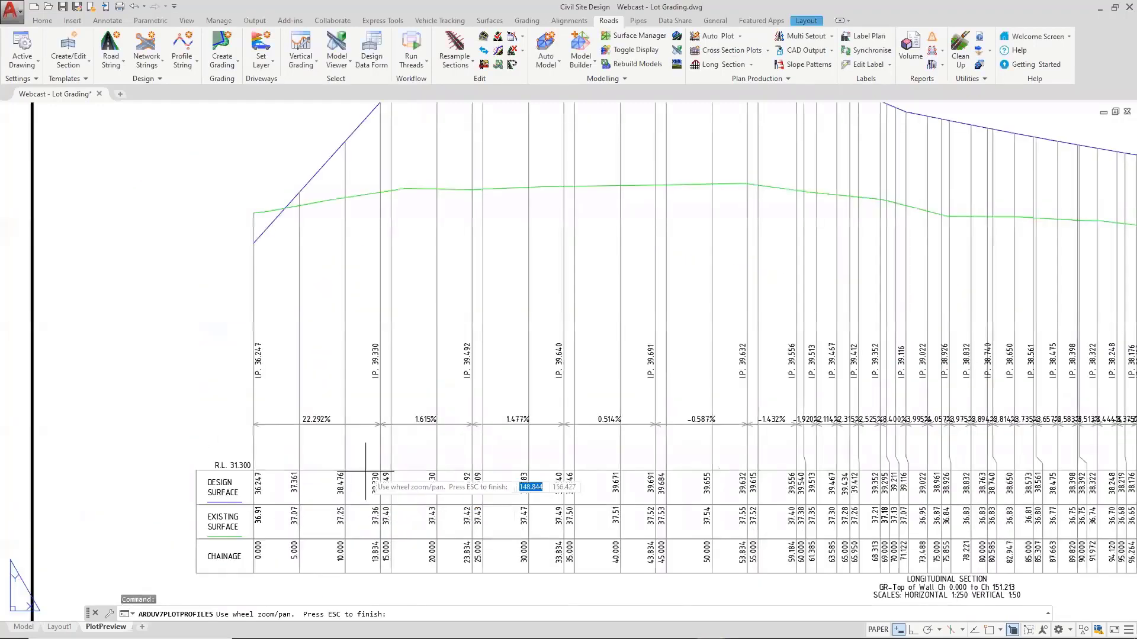
{"action": "scroll", "coordinate": [569, 385], "scroll_direction": "down", "scroll_amount": 3}
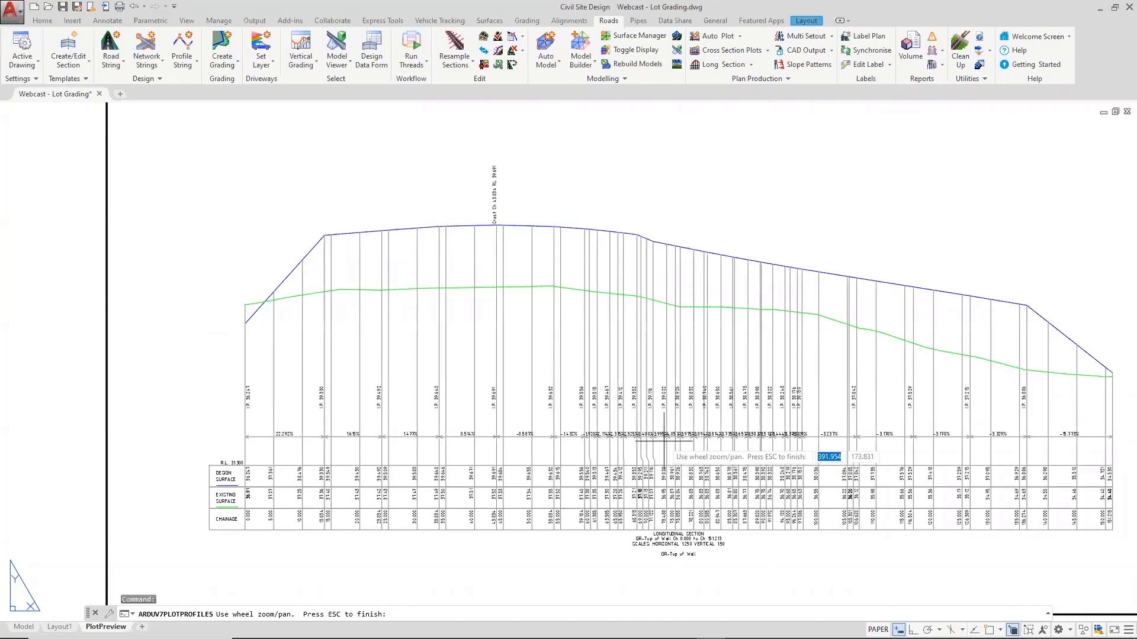
{"action": "key", "text": "Escape"}
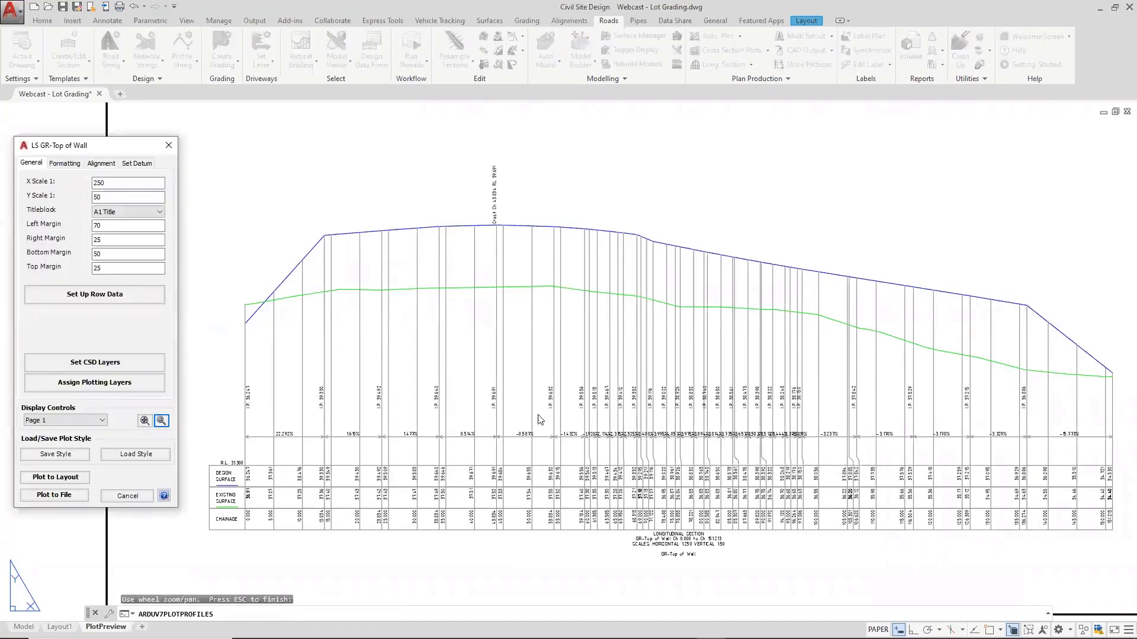
Step: Edit the design vertical grading band in the row data, setting its heading to "Top Wall" and clearing the second heading line
{"action": "left_click", "coordinate": [108, 305]}
{"action": "left_click", "coordinate": [818, 239]}
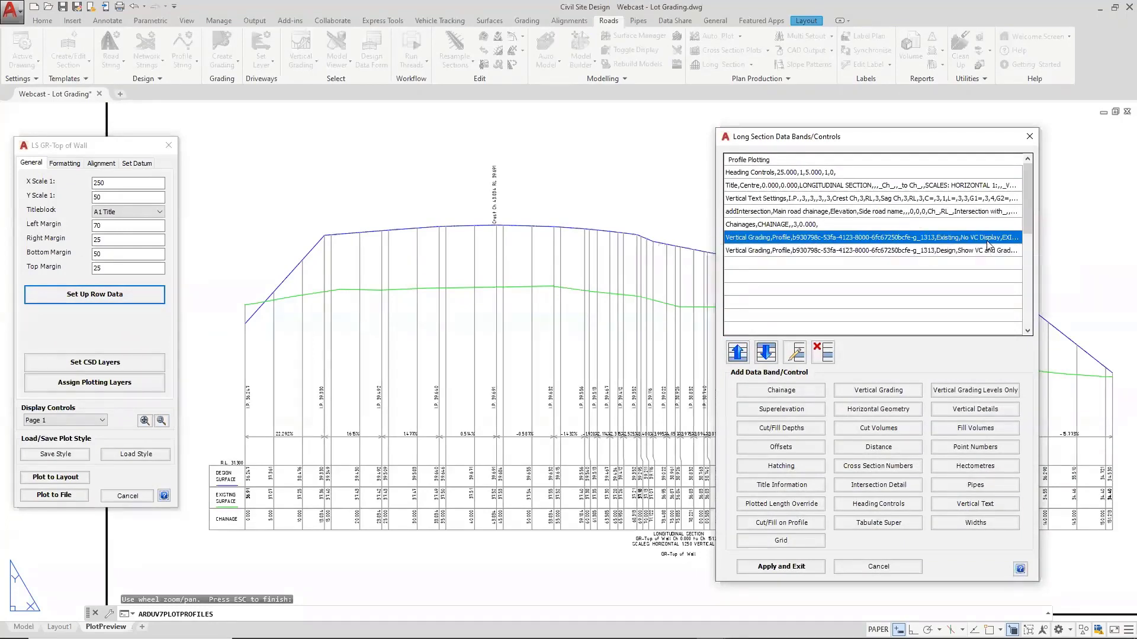
{"action": "left_click", "coordinate": [958, 251]}
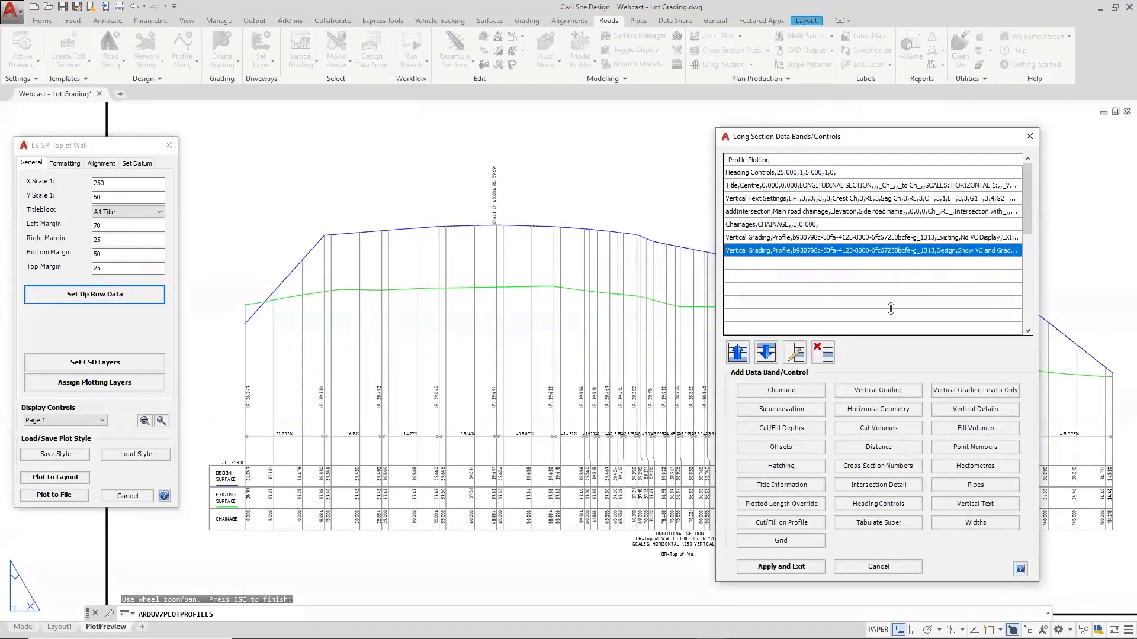
{"action": "left_click", "coordinate": [795, 354]}
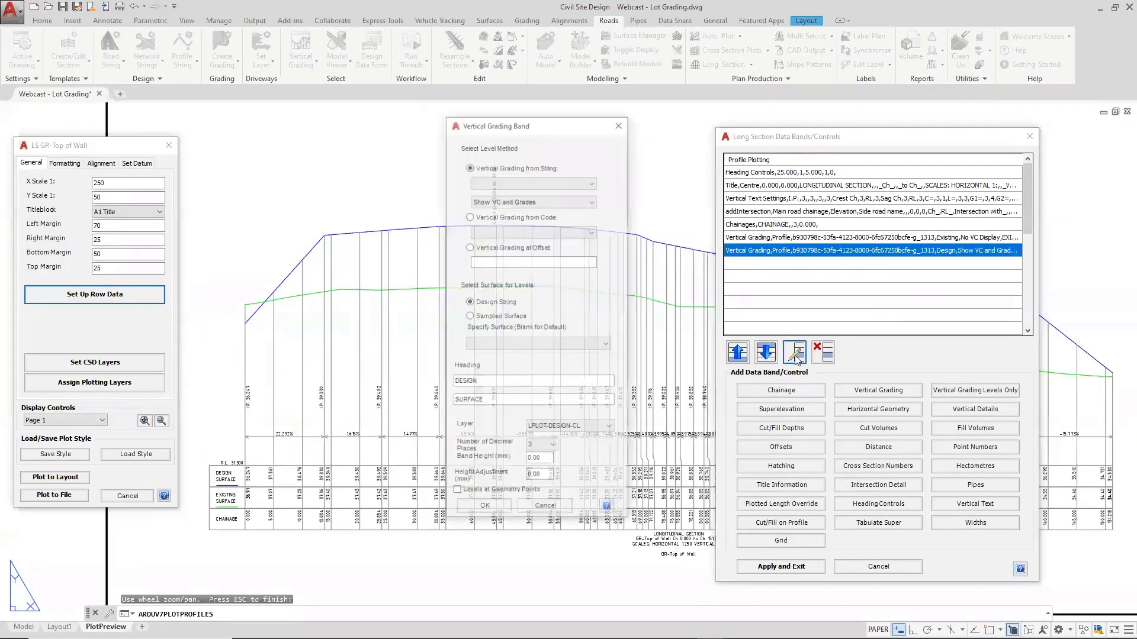
{"action": "left_click_drag", "start_coordinate": [482, 382], "coordinate": [427, 377]}
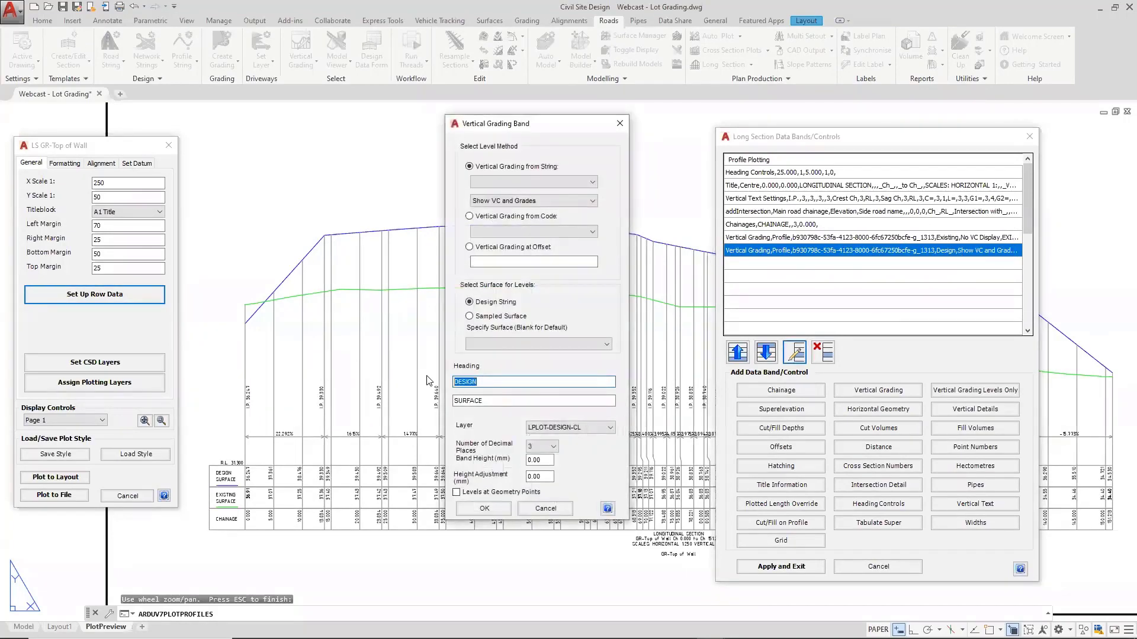
{"action": "type", "text": "Top Wall"}
{"action": "left_click_drag", "start_coordinate": [439, 400], "coordinate": [473, 404]}
{"action": "key", "text": "BackSpace"}
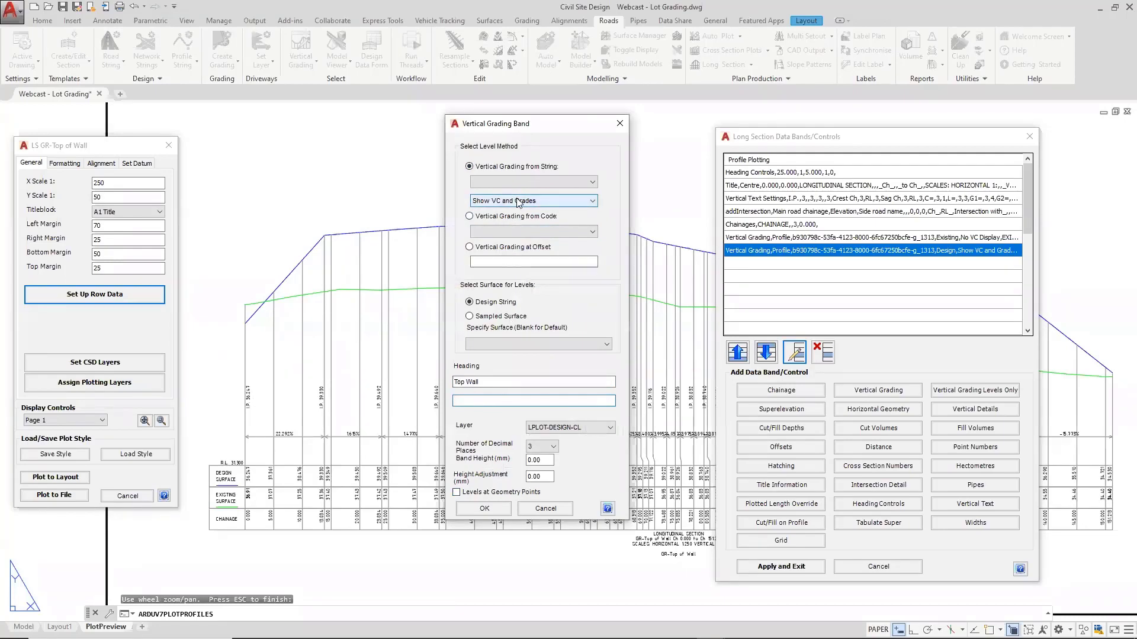
{"action": "left_click", "coordinate": [483, 509]}
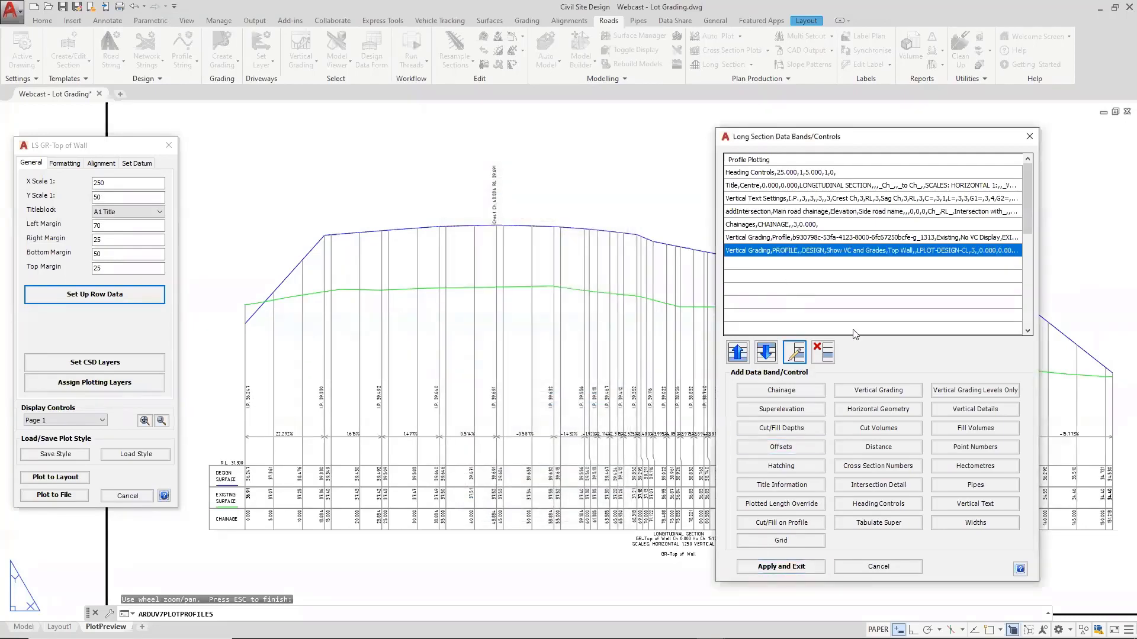
Step: Add a vertical grading band taken from the GR-Bottom of Wall string with the heading "Bottom of Wall"
{"action": "left_click", "coordinate": [881, 394]}
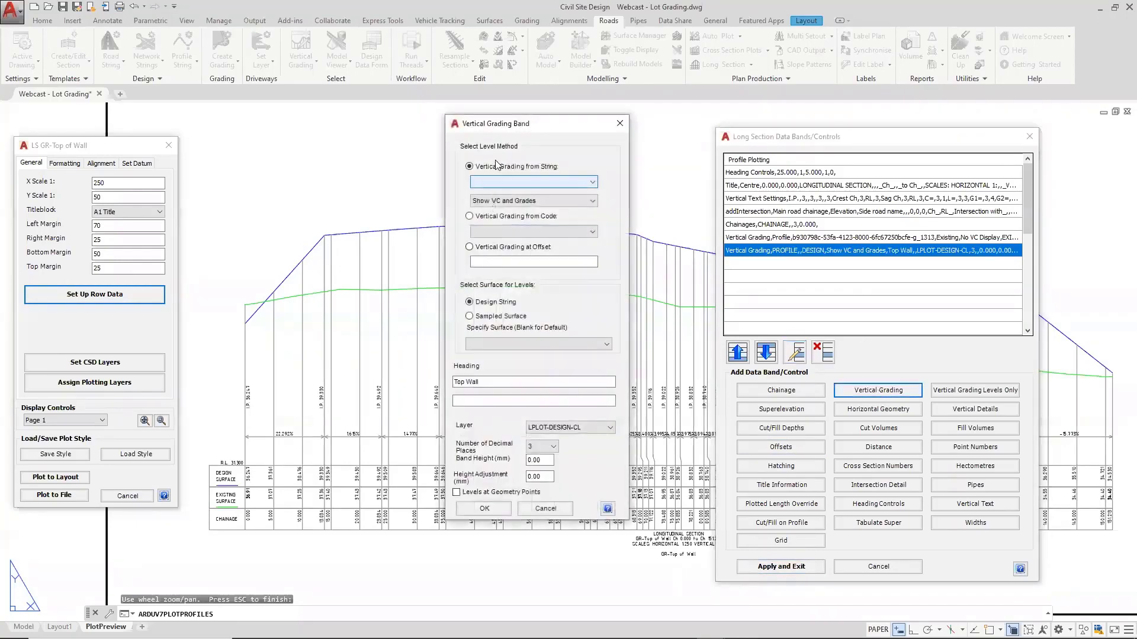
{"action": "left_click", "coordinate": [547, 181]}
{"action": "scroll", "coordinate": [512, 379], "scroll_direction": "down", "scroll_amount": 3}
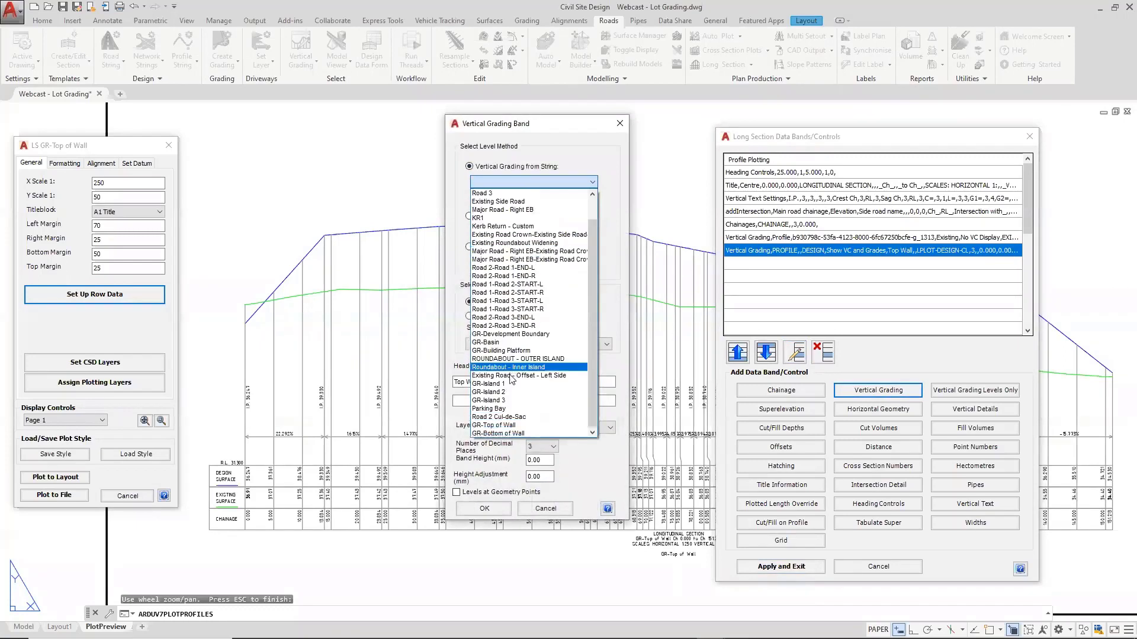
{"action": "left_click", "coordinate": [508, 433]}
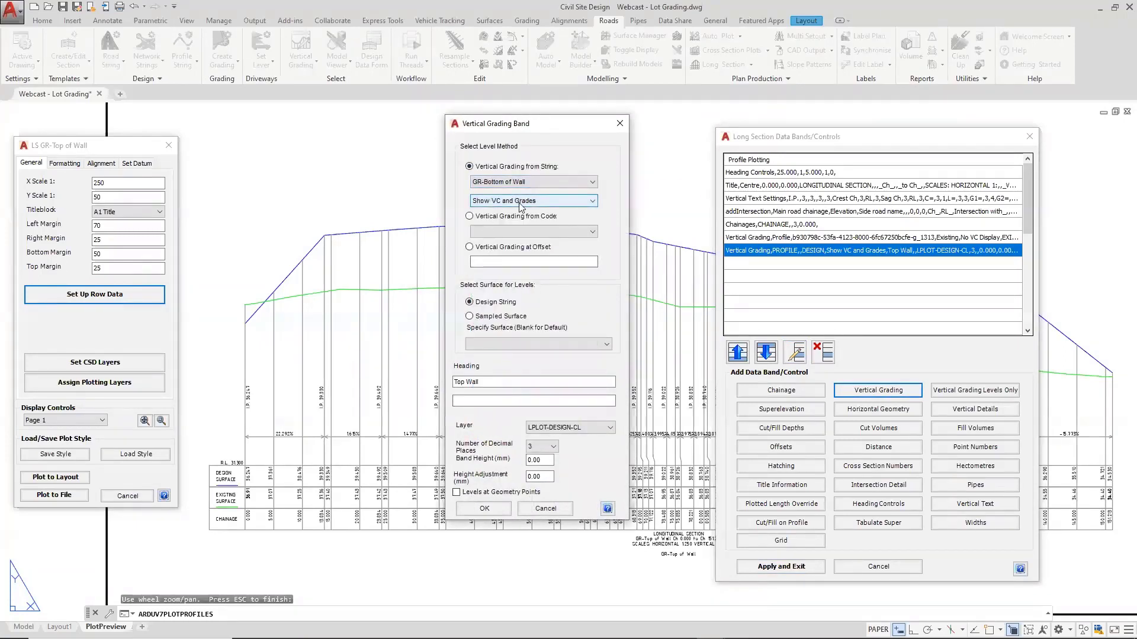
{"action": "double_click", "coordinate": [455, 383]}
{"action": "type", "text": "B"}
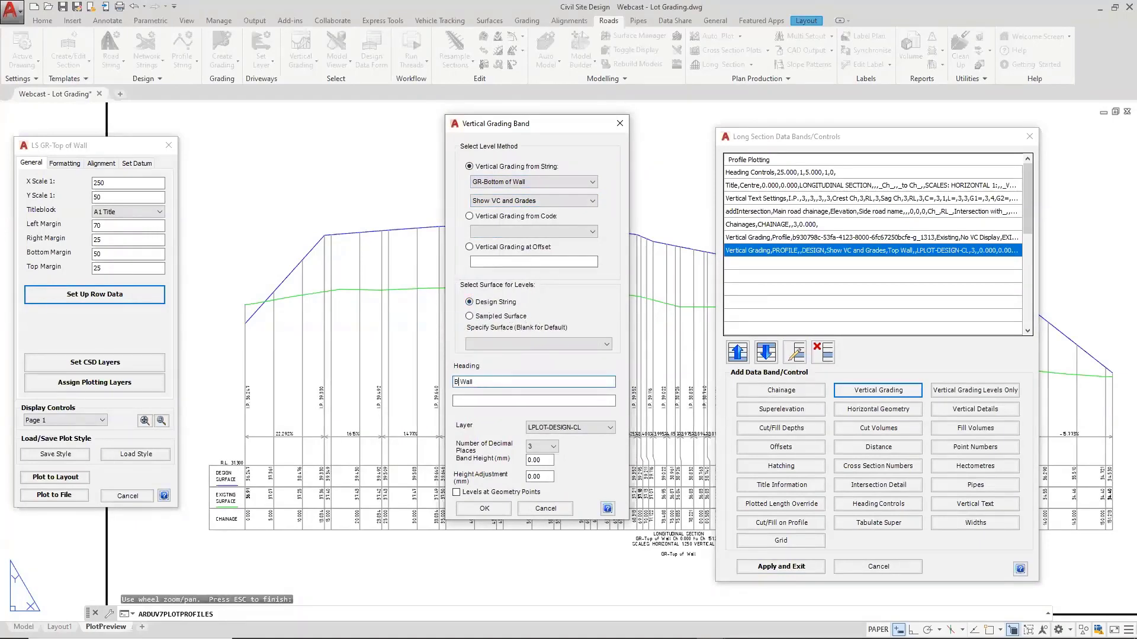
{"action": "type", "text": "ottom of"}
{"action": "left_click", "coordinate": [484, 508]}
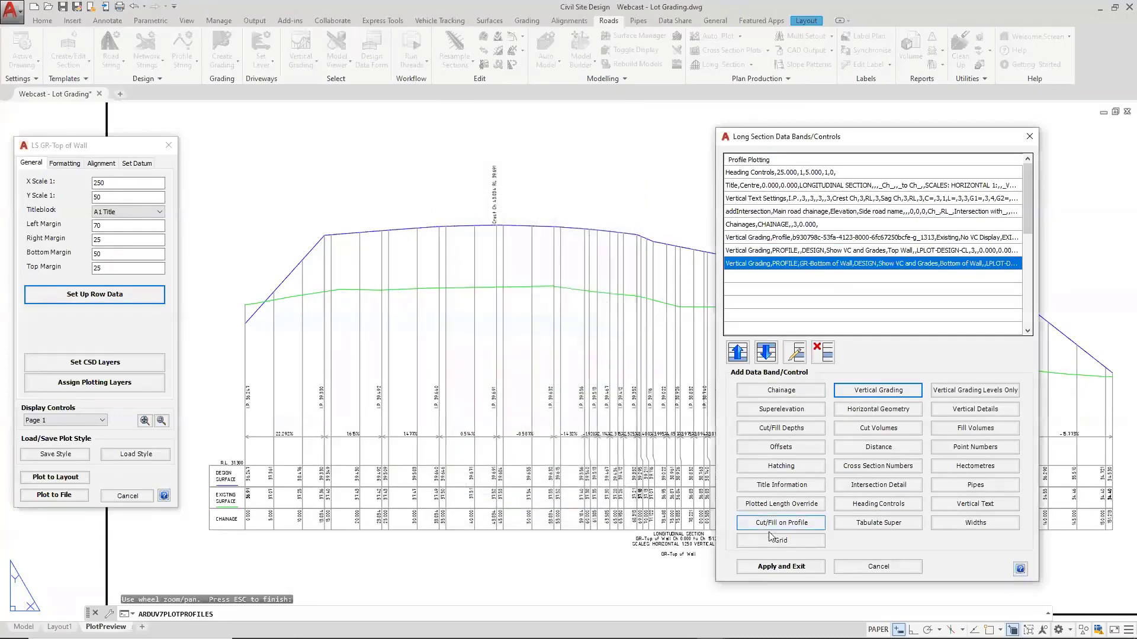
Step: Apply the data band changes and try to update the long section display
{"action": "left_click", "coordinate": [769, 567]}
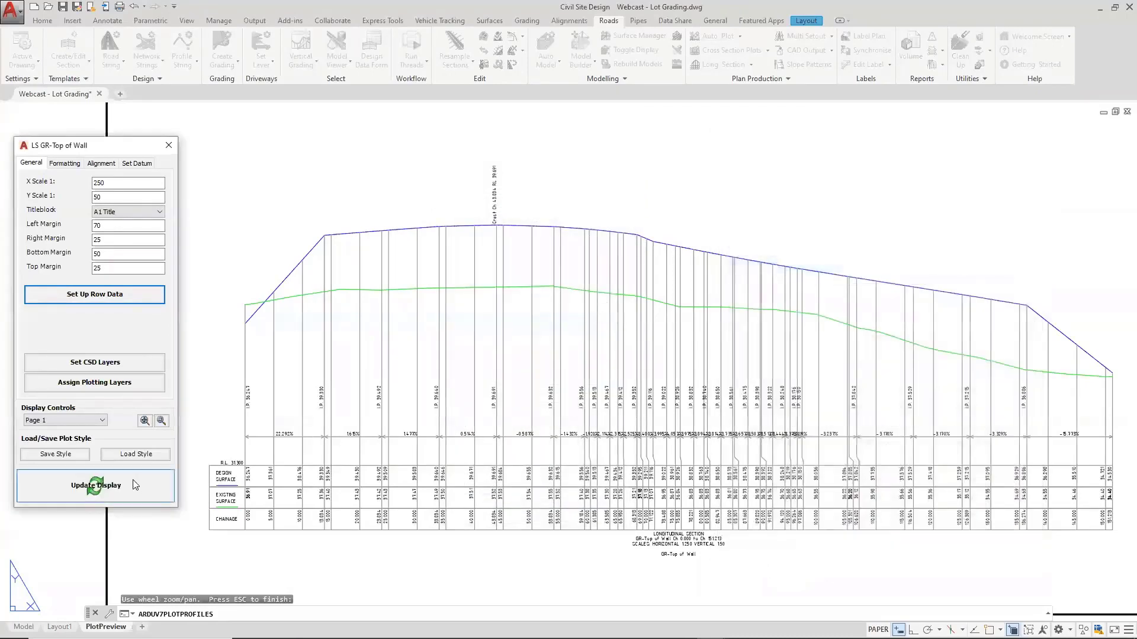
{"action": "left_click", "coordinate": [135, 486]}
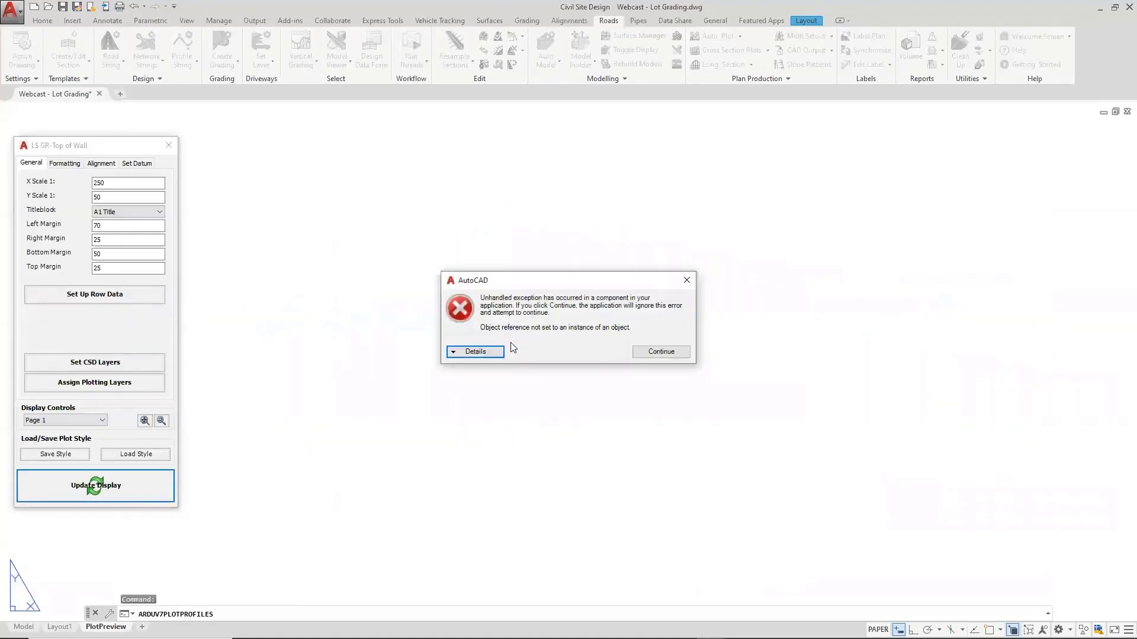
{"action": "left_click", "coordinate": [671, 354]}
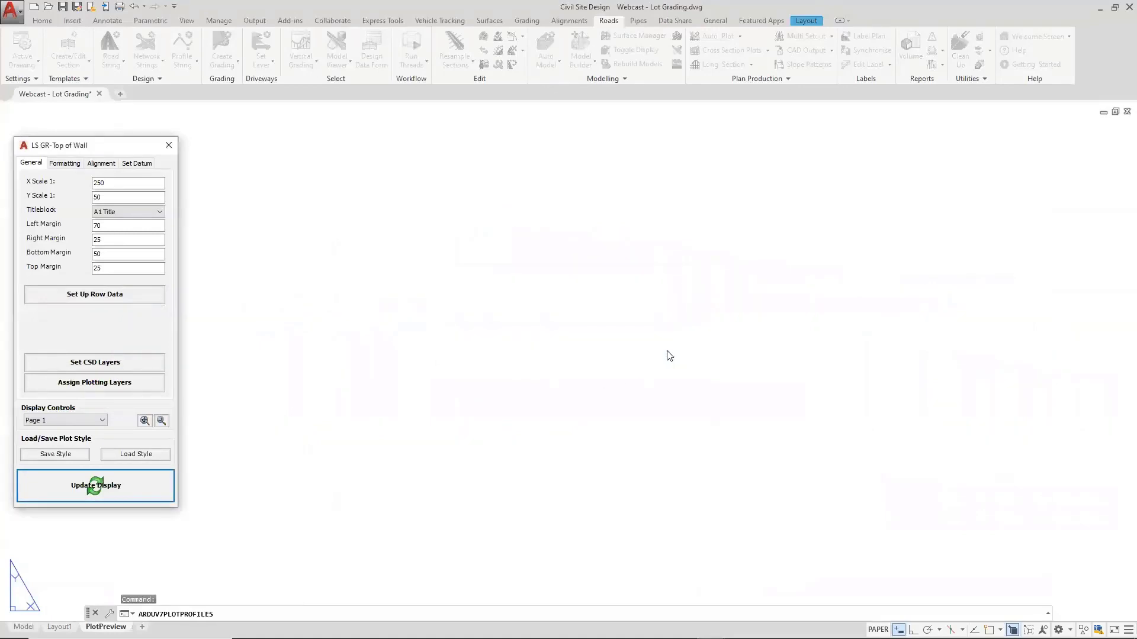
Step: Set the Bottom of Wall band to No VC Display, apply the row data and try updating the plot again
{"action": "left_click", "coordinate": [110, 299]}
{"action": "left_click", "coordinate": [794, 356]}
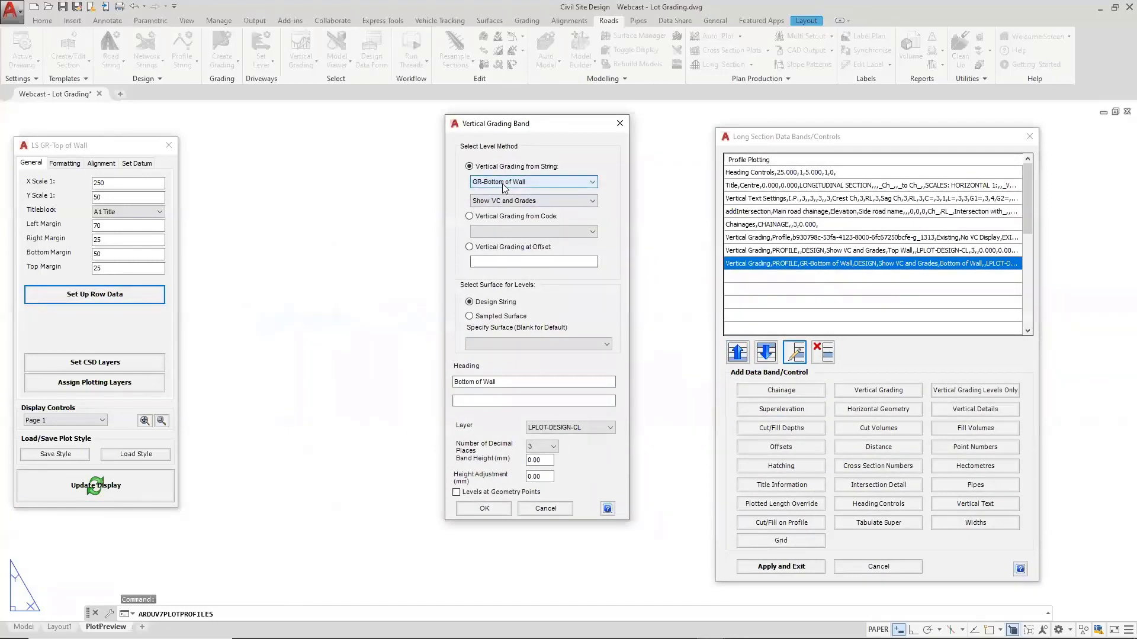
{"action": "left_click", "coordinate": [504, 201]}
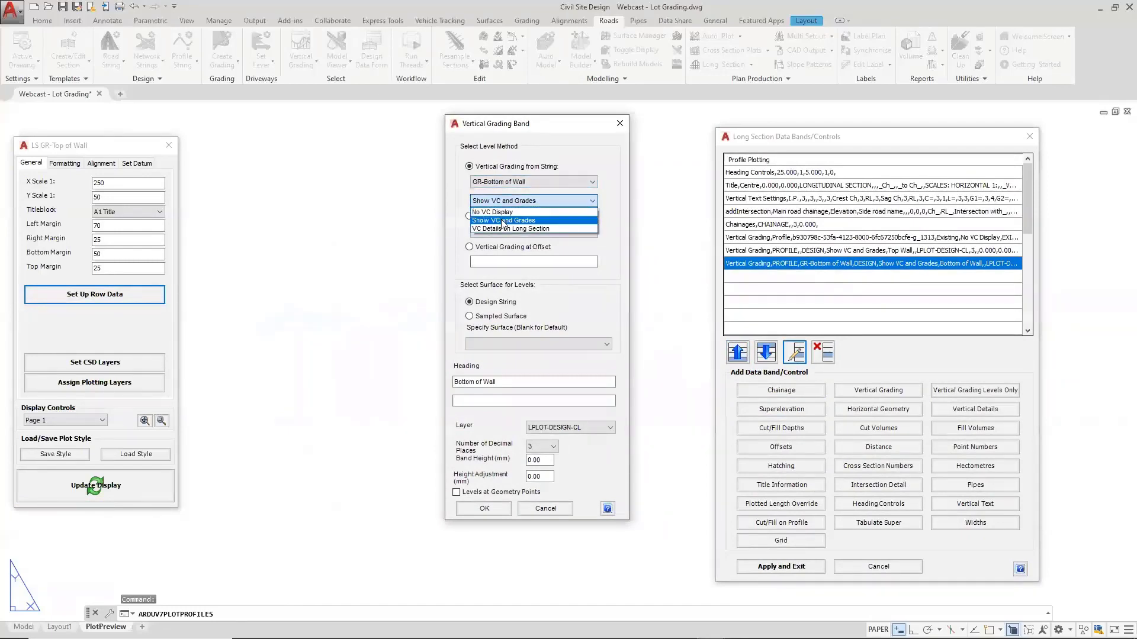
{"action": "left_click", "coordinate": [502, 223]}
{"action": "left_click", "coordinate": [503, 202]}
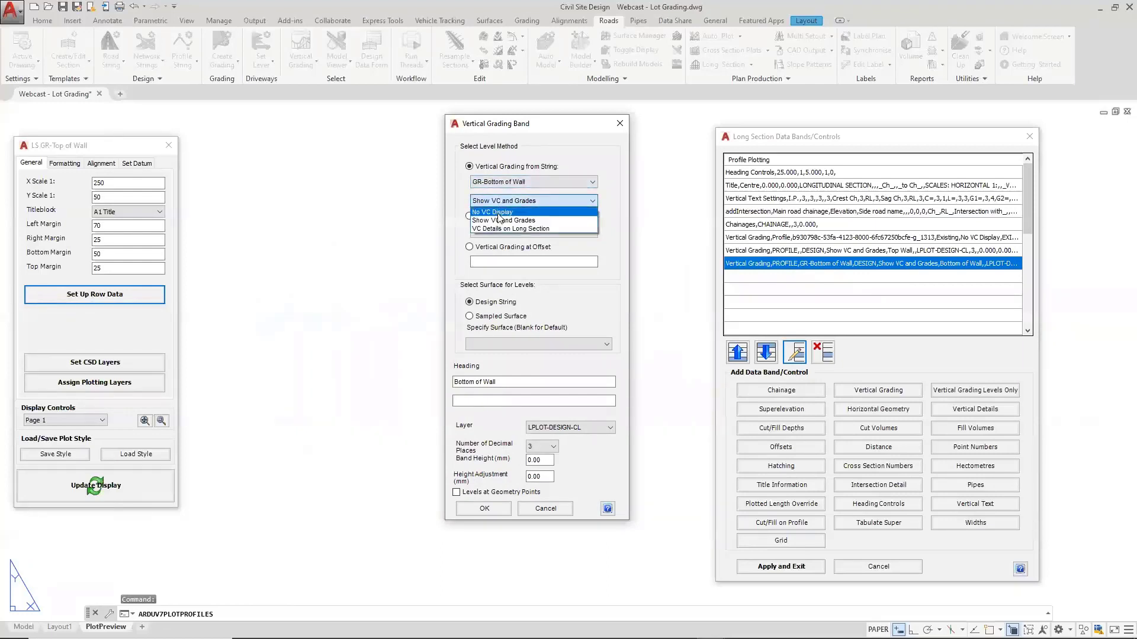
{"action": "left_click", "coordinate": [498, 213]}
{"action": "left_click", "coordinate": [484, 508]}
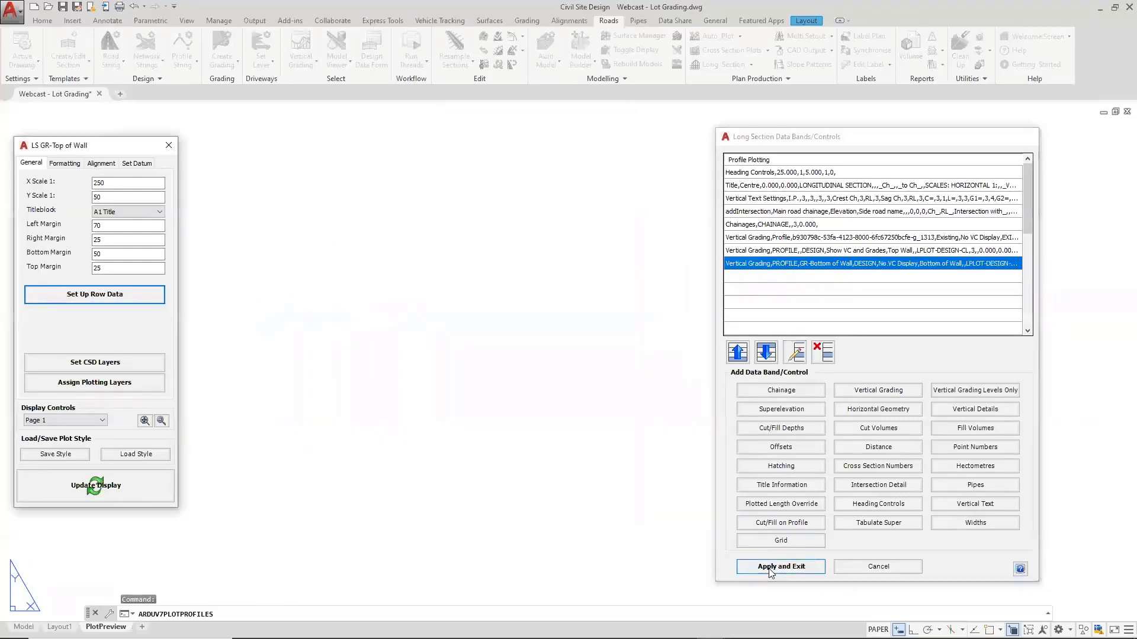
{"action": "left_click", "coordinate": [770, 567]}
{"action": "left_click", "coordinate": [131, 481]}
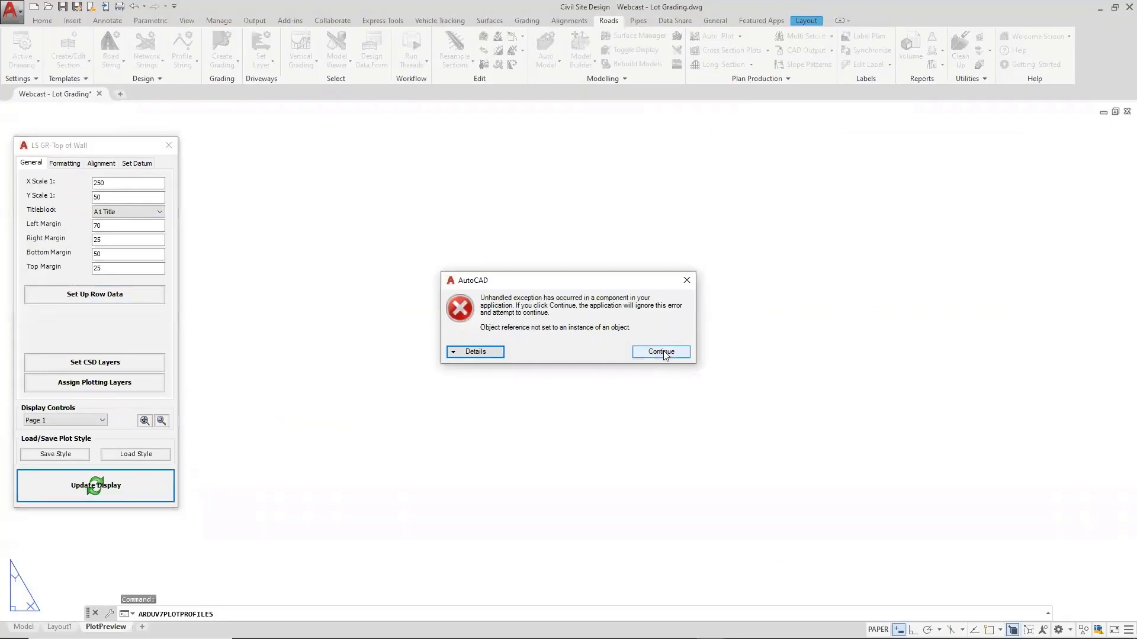
{"action": "left_click", "coordinate": [661, 352]}
Step: Set the Top Wall vertical grading band to take its levels from the GR-Top of Wall string and apply the row data
{"action": "left_click", "coordinate": [95, 294]}
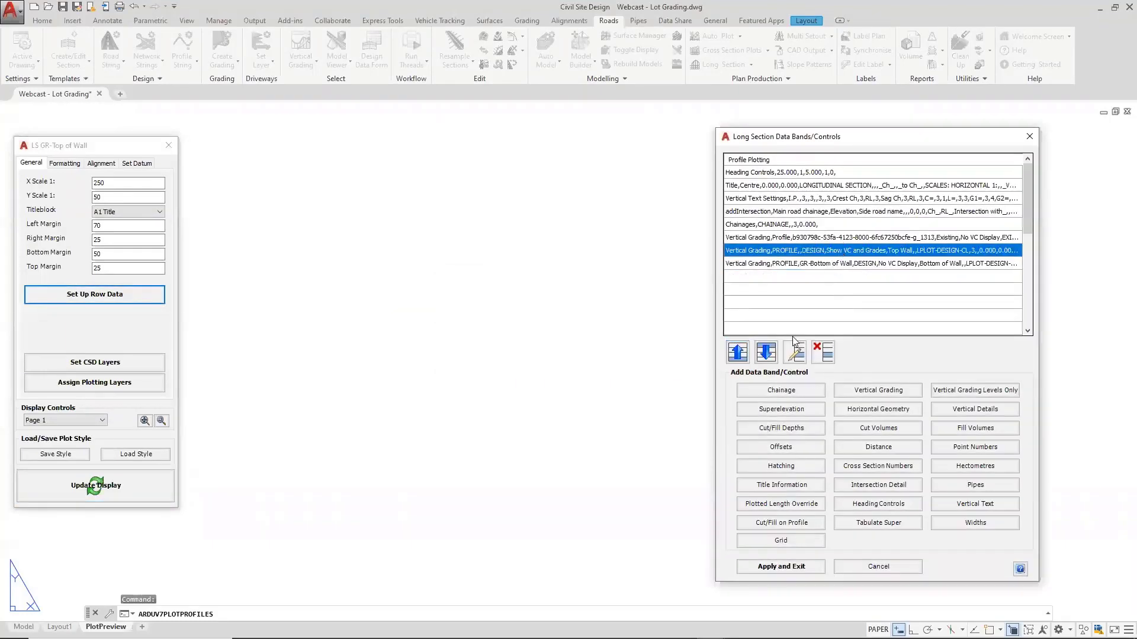
{"action": "left_click", "coordinate": [794, 352]}
{"action": "left_click", "coordinate": [592, 182]}
{"action": "scroll", "coordinate": [504, 305], "scroll_direction": "down", "scroll_amount": 1}
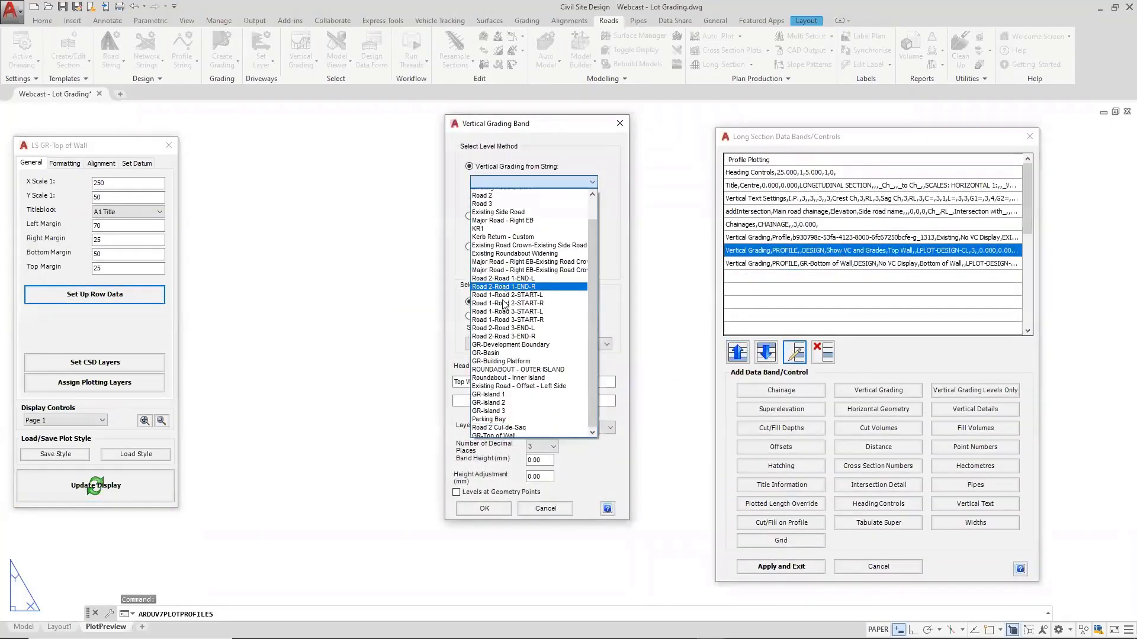
{"action": "scroll", "coordinate": [504, 305], "scroll_direction": "down", "scroll_amount": 1}
{"action": "left_click", "coordinate": [499, 426]}
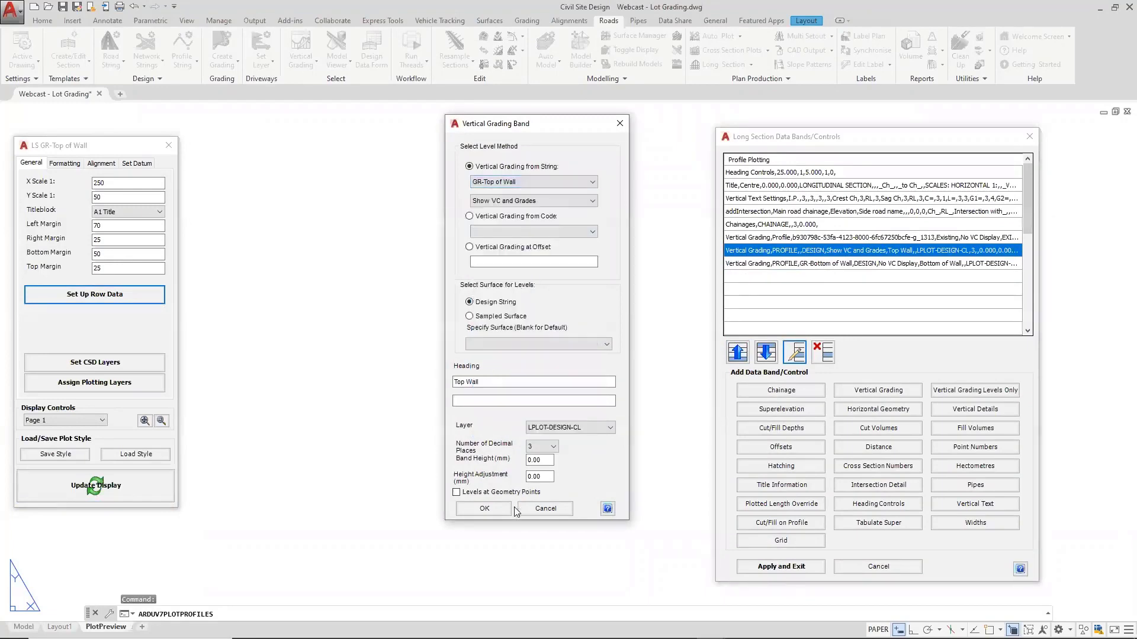
{"action": "left_click", "coordinate": [485, 509]}
{"action": "left_click", "coordinate": [781, 567]}
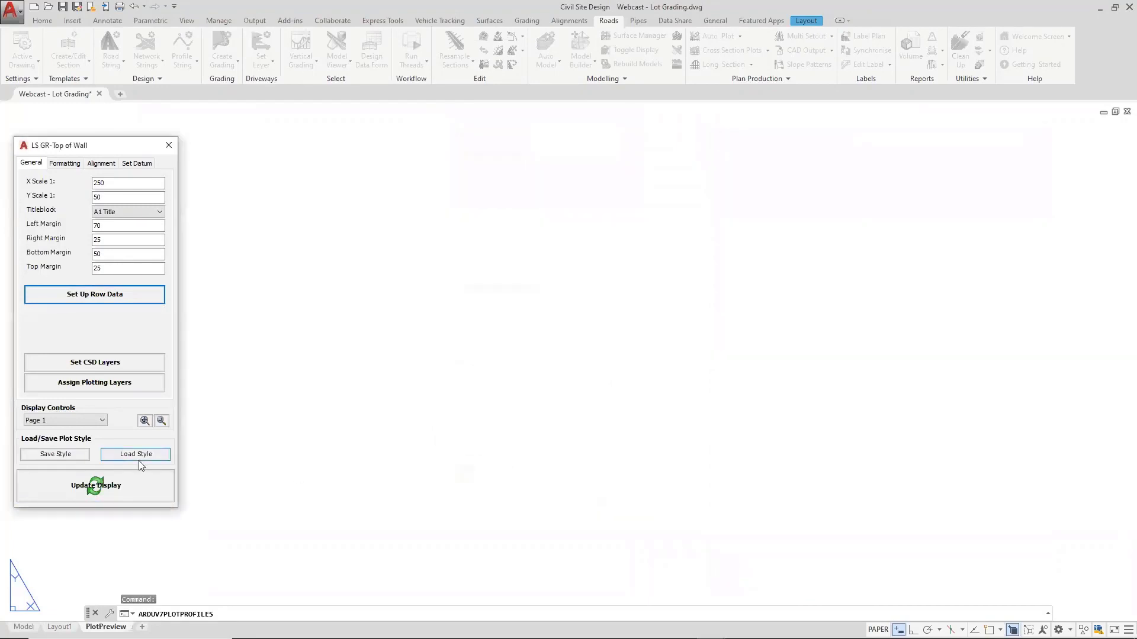
Step: Review the Top Wall vertical grading band's settings in the row data without changing them
{"action": "left_click", "coordinate": [98, 294]}
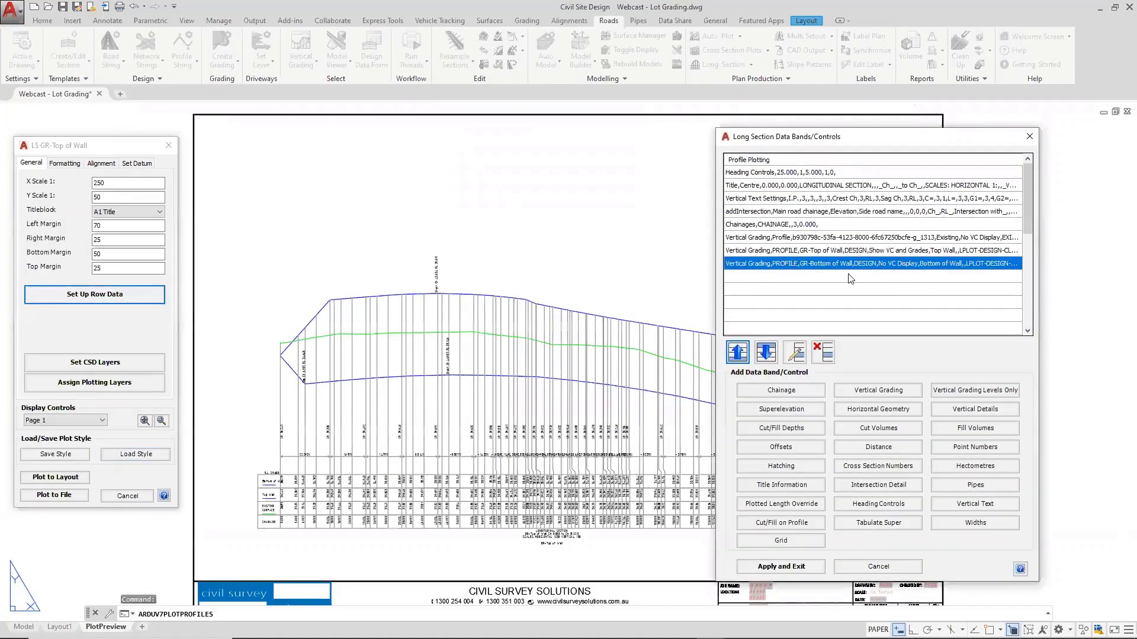
{"action": "left_click", "coordinate": [809, 252]}
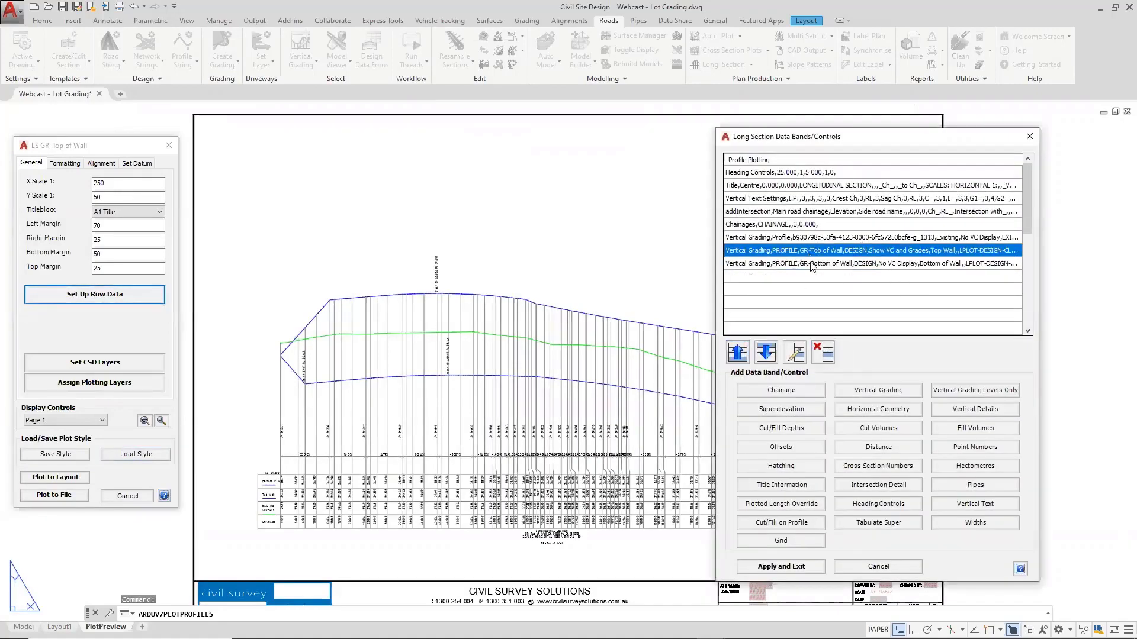
{"action": "left_click", "coordinate": [795, 354]}
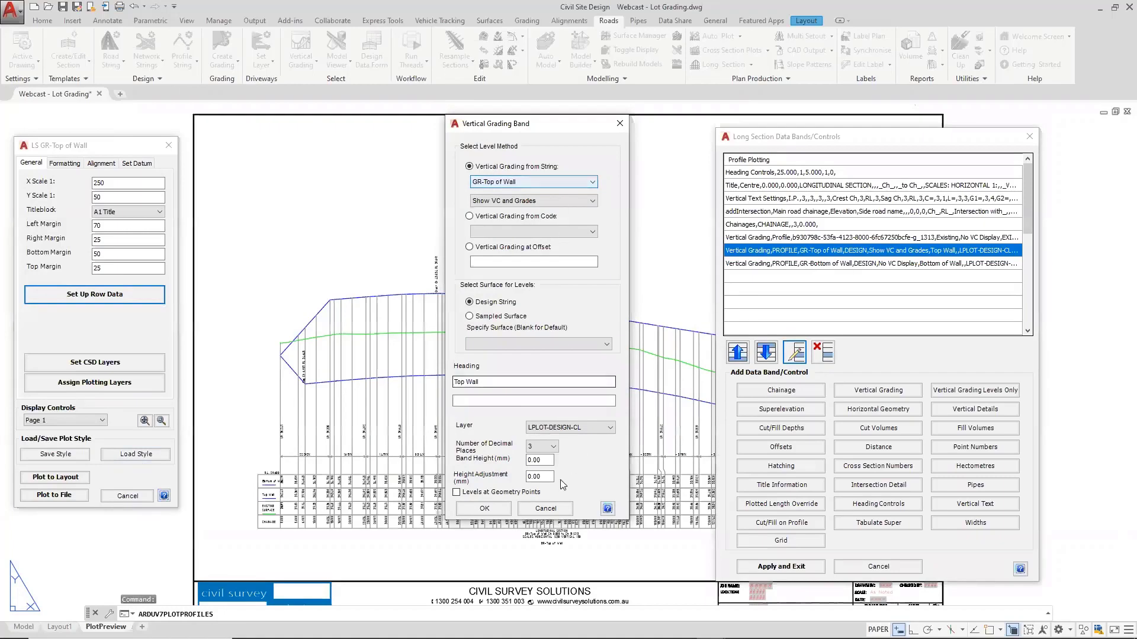
{"action": "left_click", "coordinate": [545, 508]}
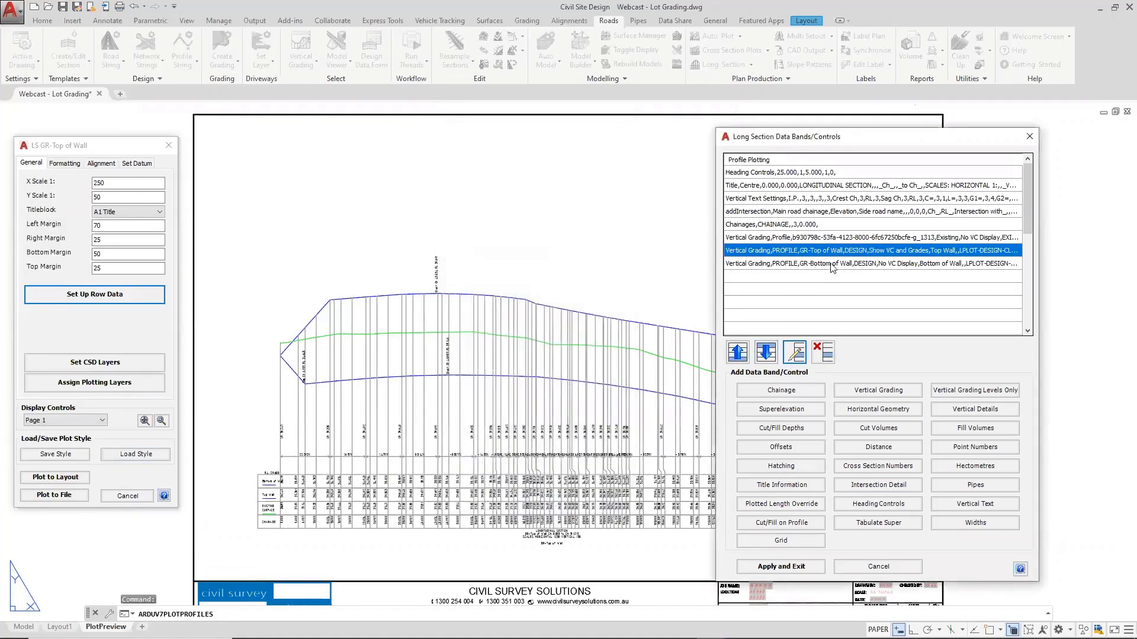
{"action": "left_click", "coordinate": [809, 567]}
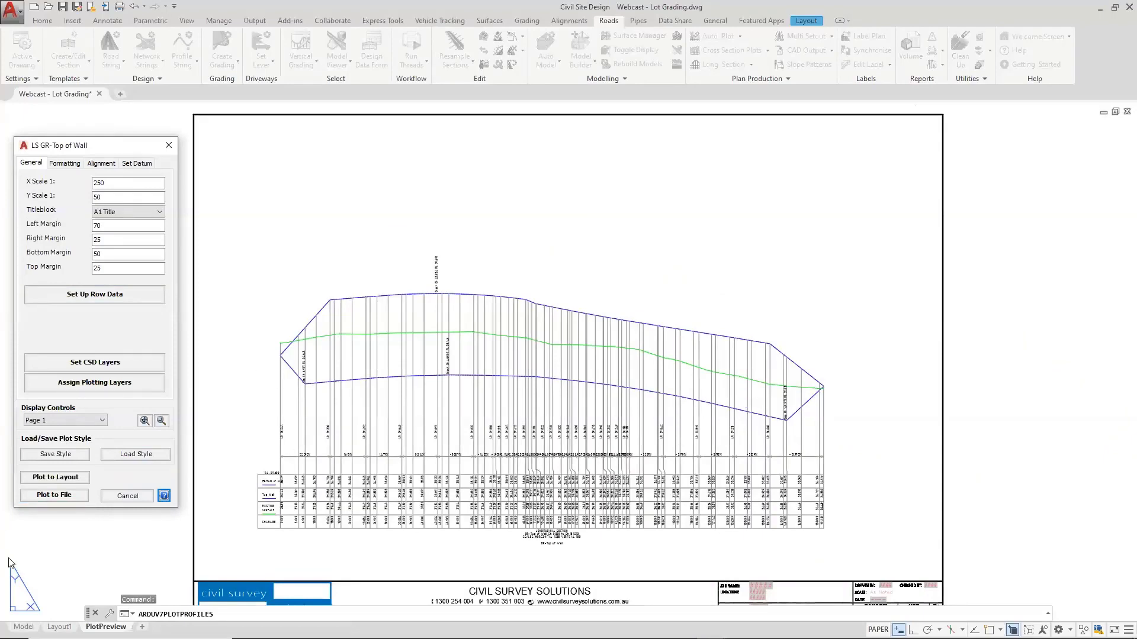
Step: Plot the wall's long section to a layout and return to model space at the wall
{"action": "left_click", "coordinate": [62, 478]}
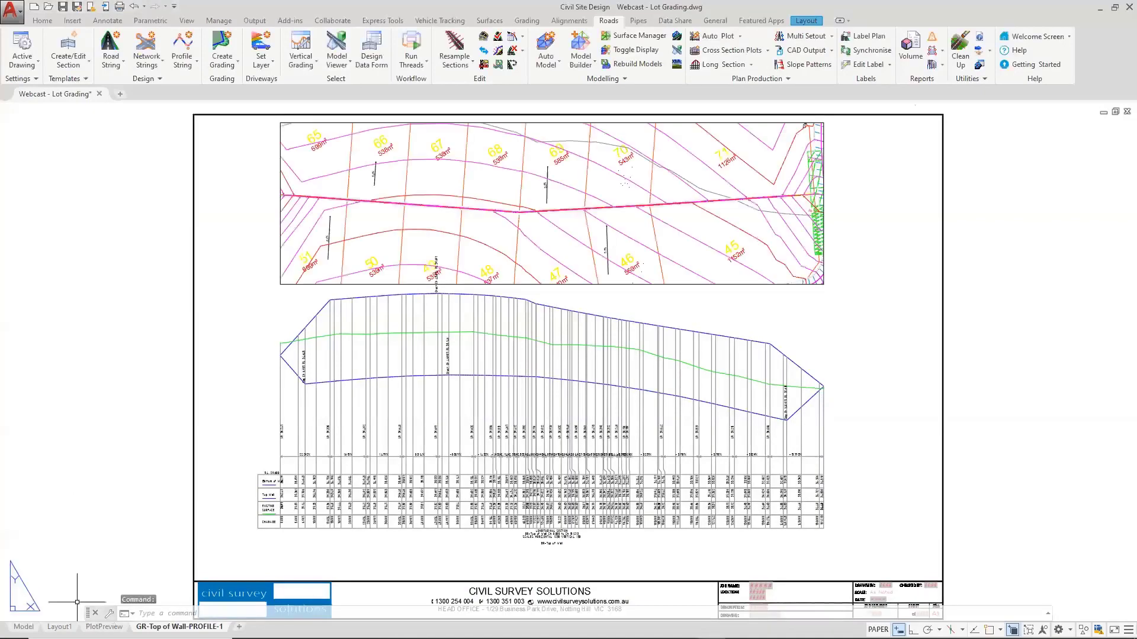
{"action": "left_click", "coordinate": [24, 627]}
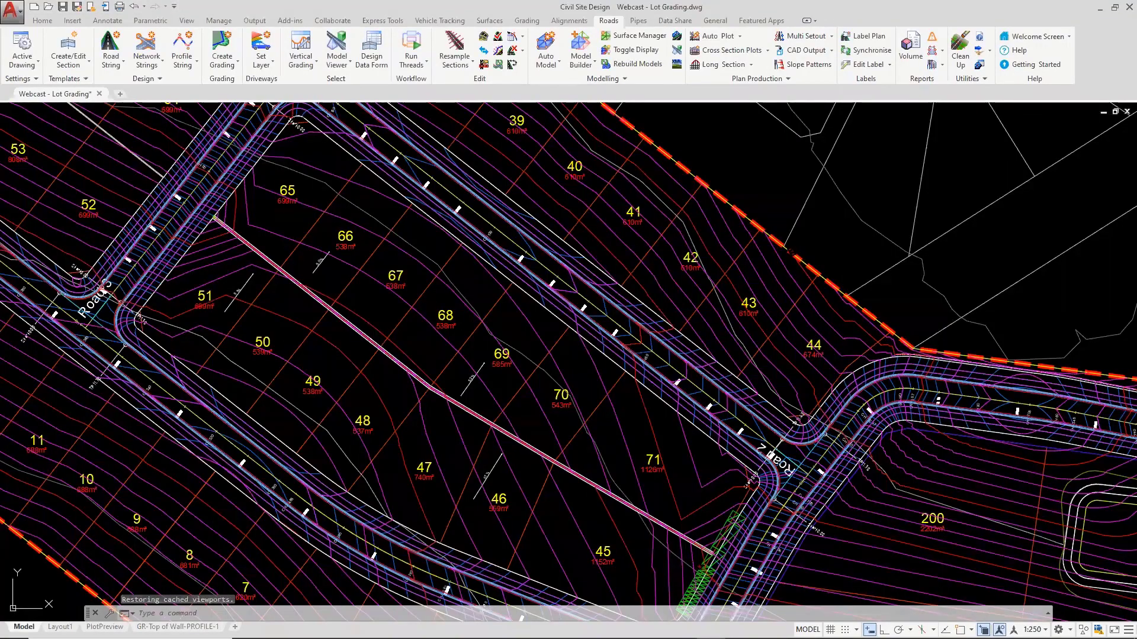
{"action": "middle_click_drag", "start_coordinate": [406, 309], "coordinate": [433, 300]}
{"action": "key", "text": "Escape"}
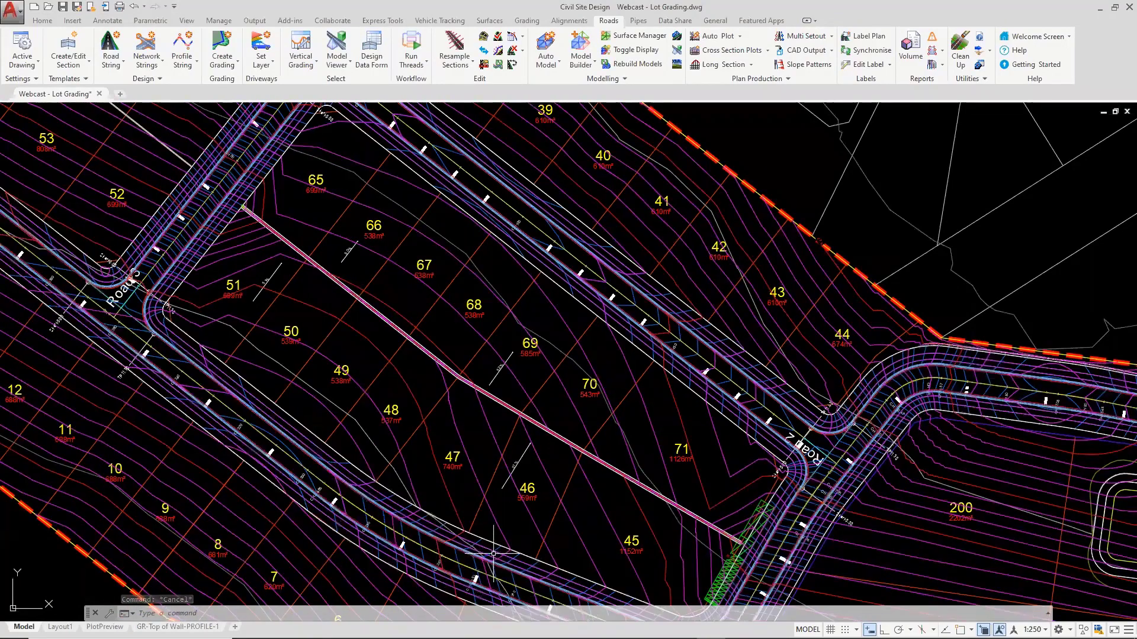
Step: Start a cross section plot for the GR-Top of Wall alignment along the rear lot boundary
{"action": "left_click", "coordinate": [623, 323]}
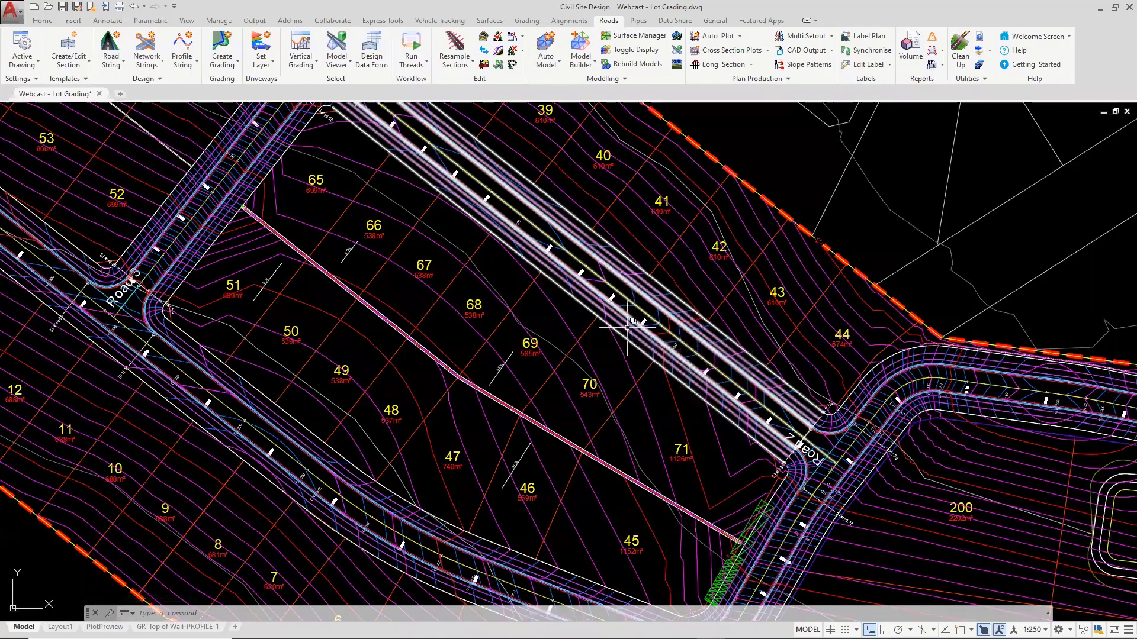
{"action": "left_click", "coordinate": [733, 50]}
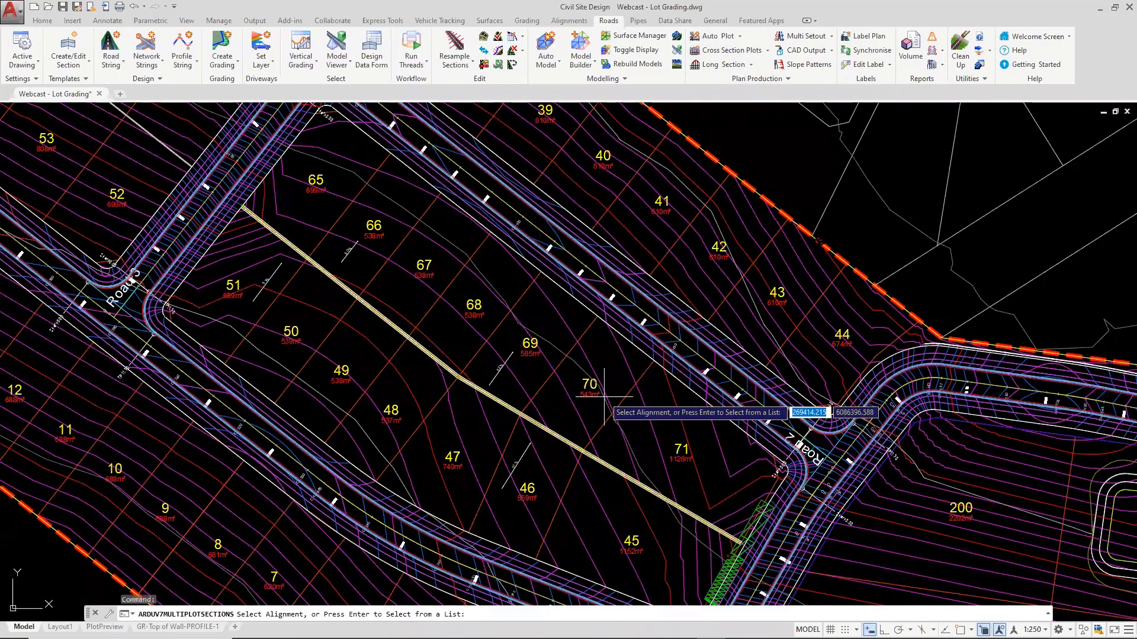
{"action": "left_click", "coordinate": [374, 323]}
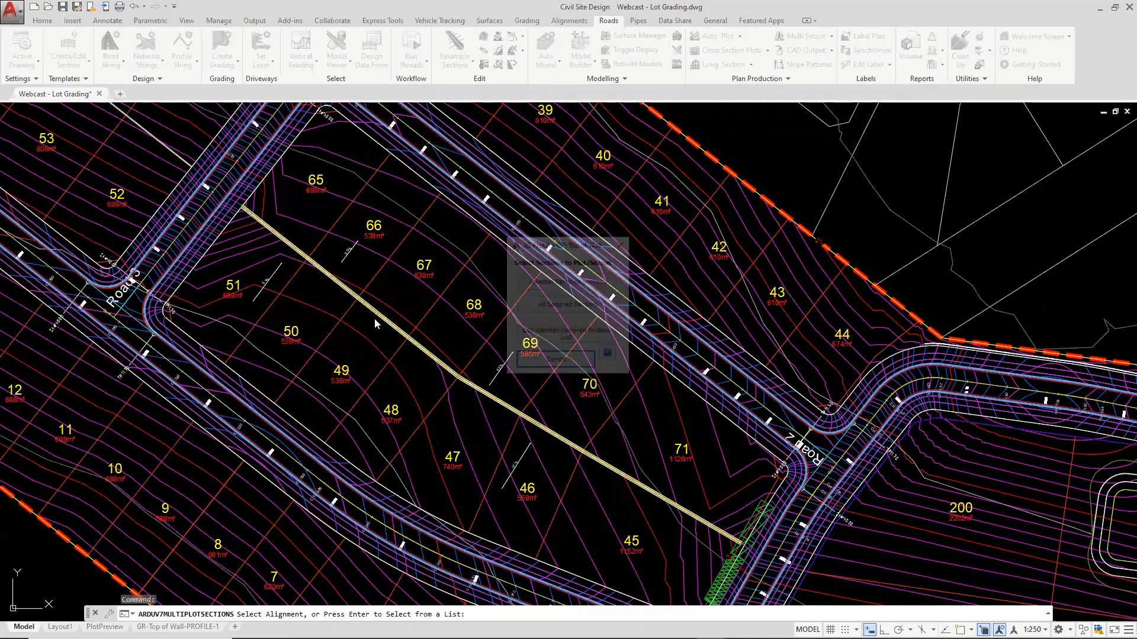
{"action": "left_click", "coordinate": [563, 285]}
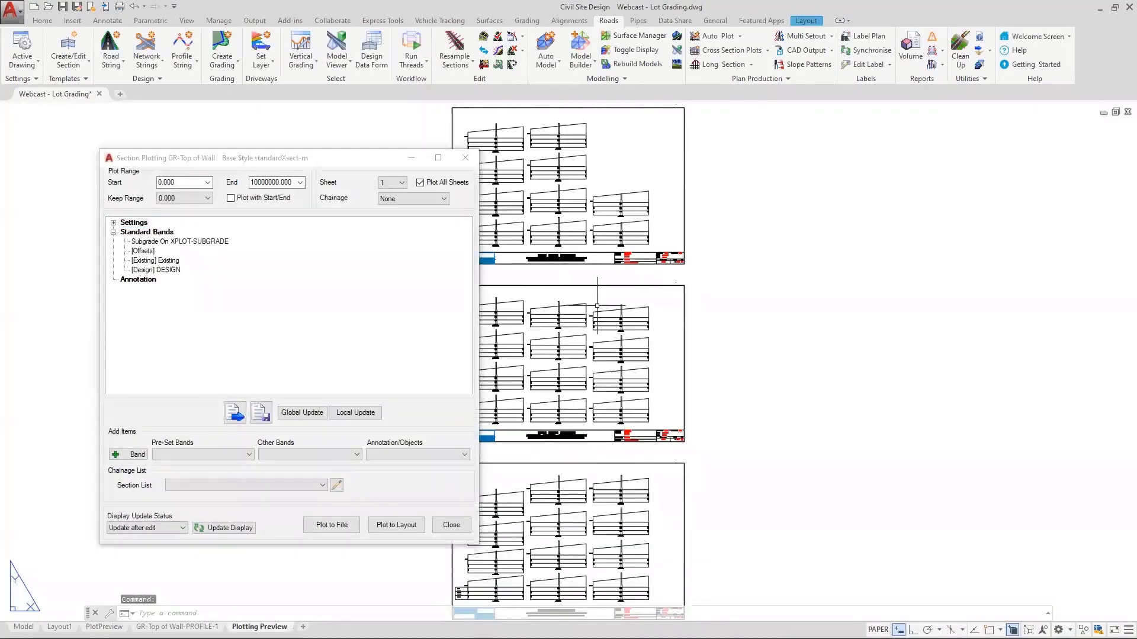
Step: Run the csdlay command on the section plot preview and examine the first cross sections along the wall
{"action": "middle_click_drag", "start_coordinate": [547, 325], "coordinate": [646, 290]}
{"action": "scroll", "coordinate": [583, 585], "scroll_direction": "up", "scroll_amount": 4}
{"action": "type", "text": "c"}
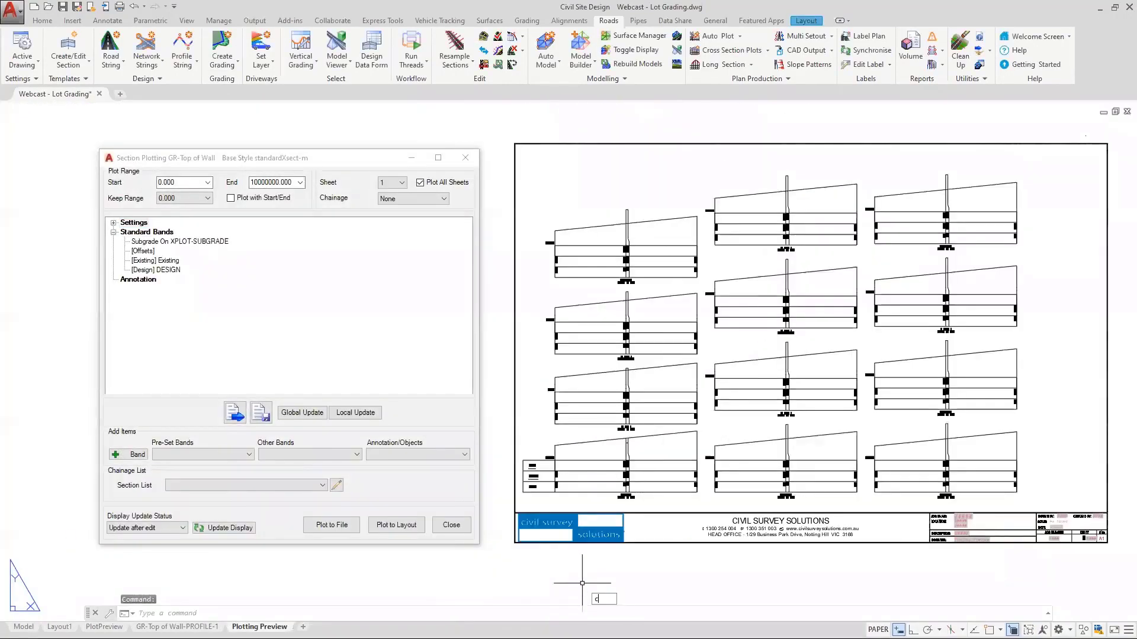
{"action": "type", "text": "sd"}
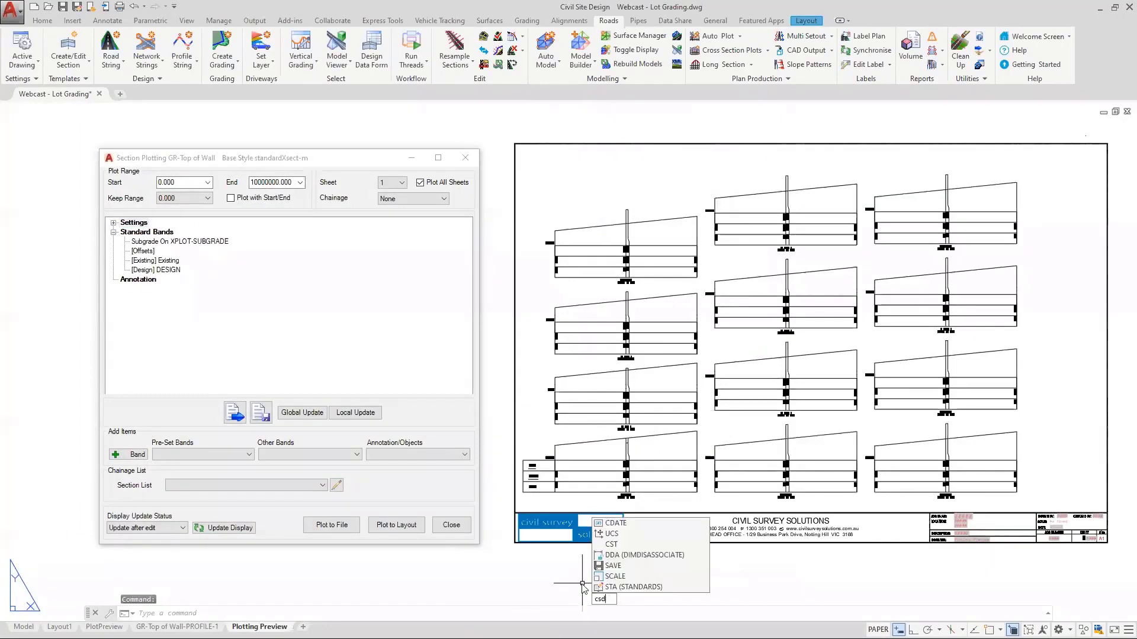
{"action": "type", "text": "lay"}
{"action": "key", "text": "Return"}
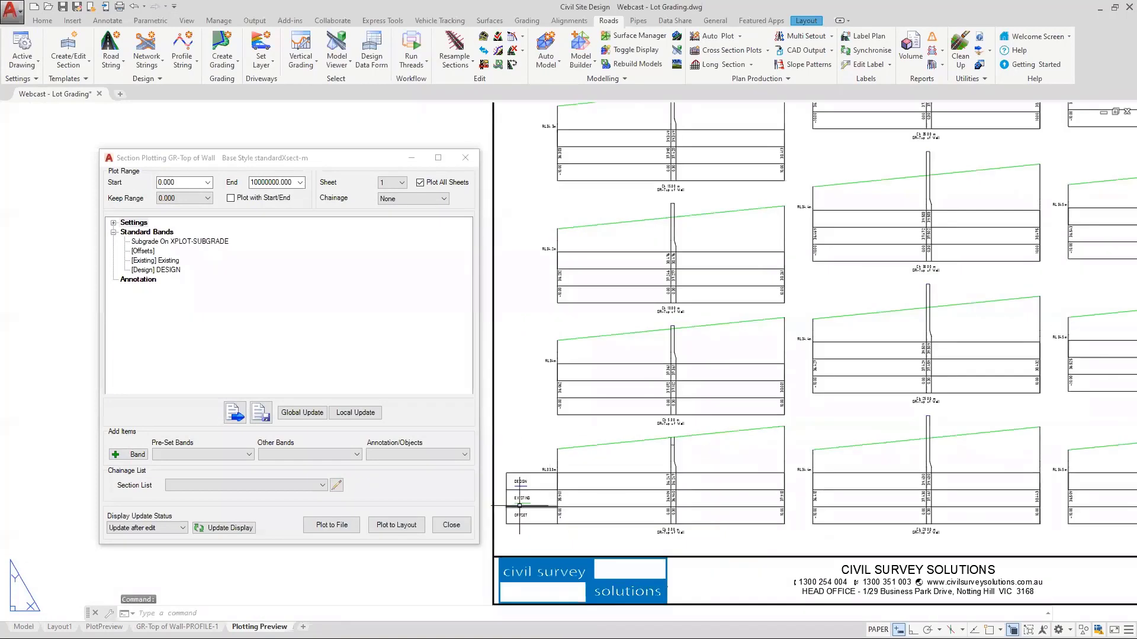
{"action": "scroll", "coordinate": [519, 506], "scroll_direction": "up", "scroll_amount": 2}
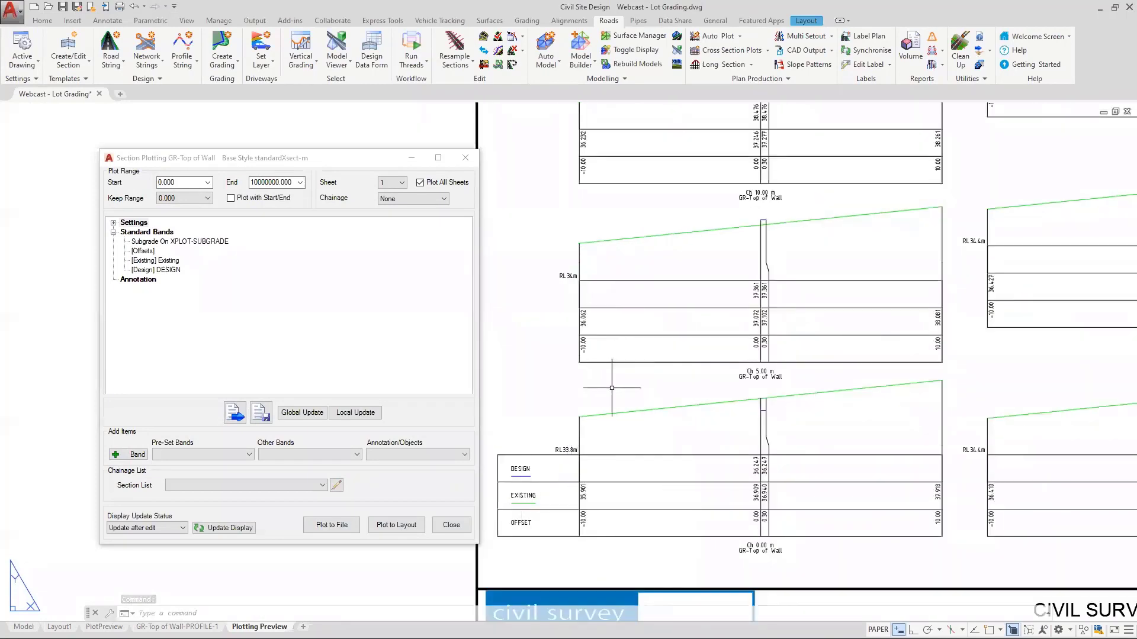
{"action": "scroll", "coordinate": [612, 388], "scroll_direction": "down", "scroll_amount": 4}
{"action": "scroll", "coordinate": [612, 388], "scroll_direction": "up", "scroll_amount": 4}
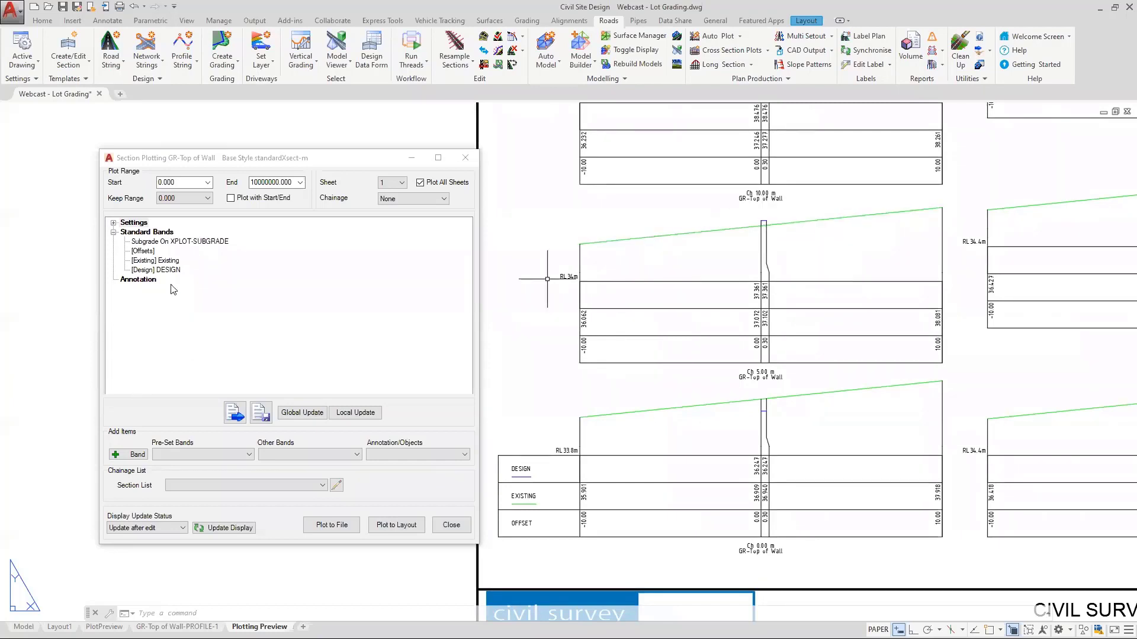
Step: Delete the [Design] band and begin a new Surfaces band with BM-Roads & Parcel as its data source
{"action": "left_click", "coordinate": [159, 270]}
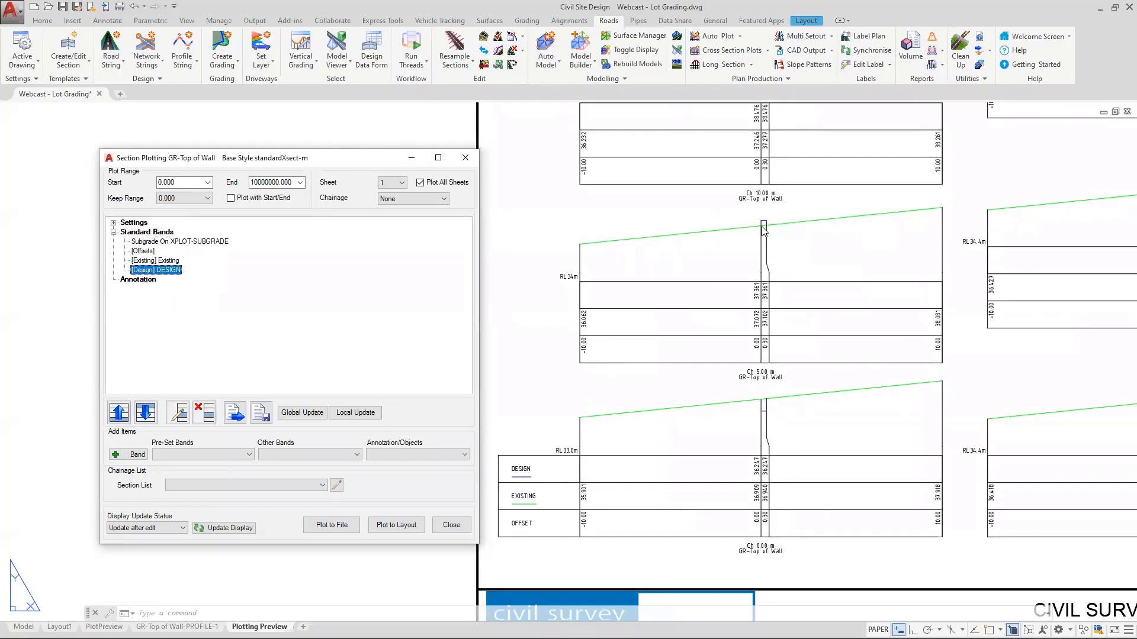
{"action": "left_click", "coordinate": [206, 417]}
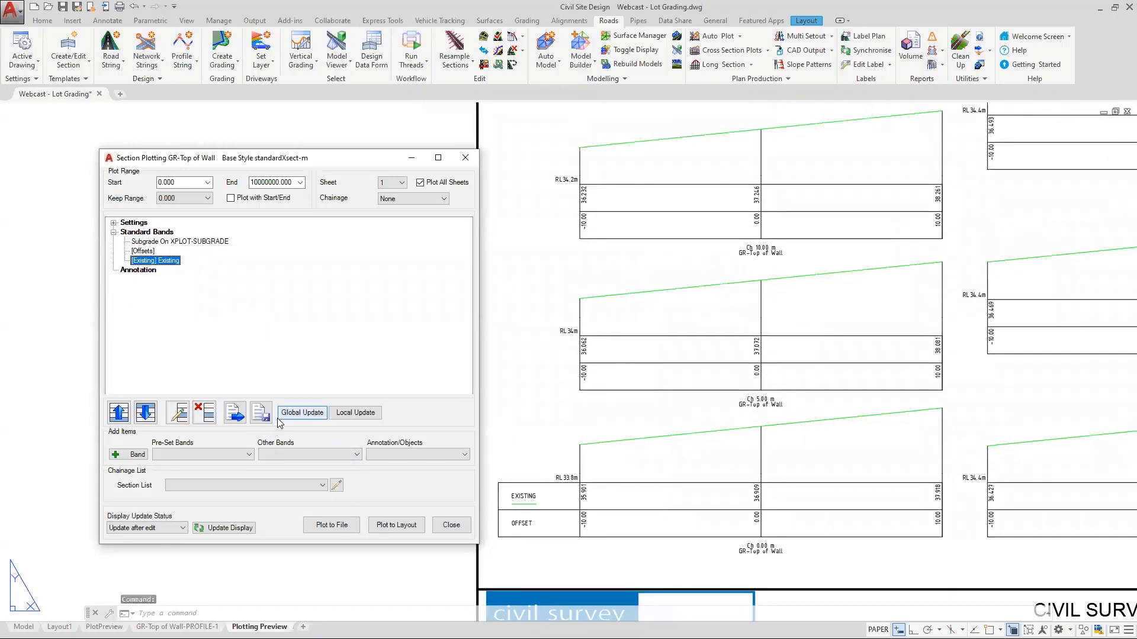
{"action": "left_click", "coordinate": [225, 459]}
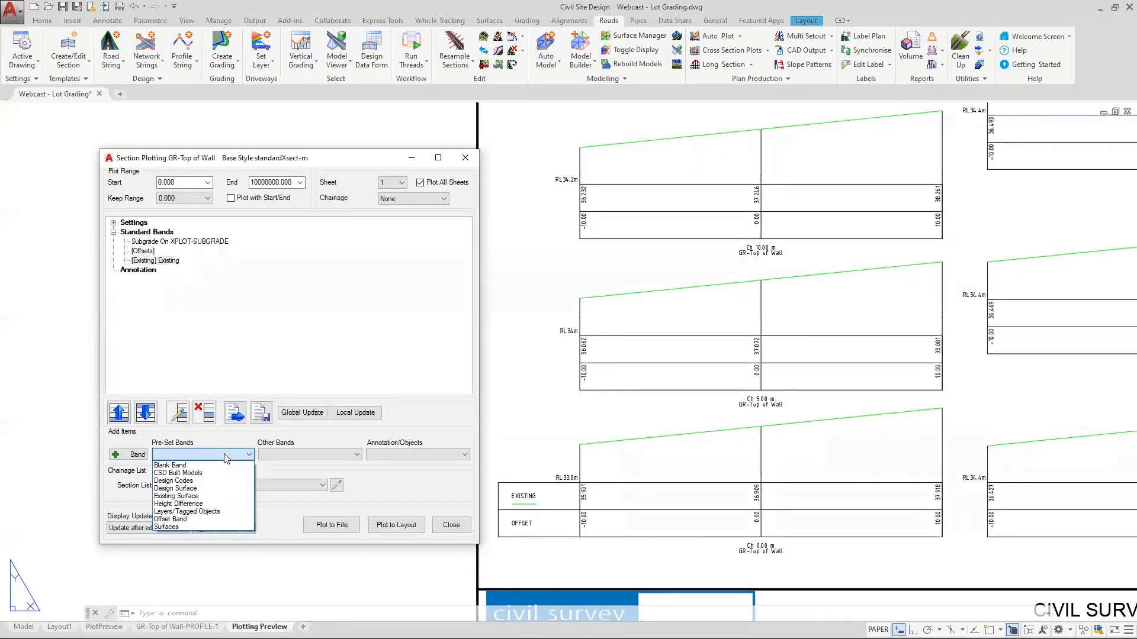
{"action": "left_click", "coordinate": [175, 527]}
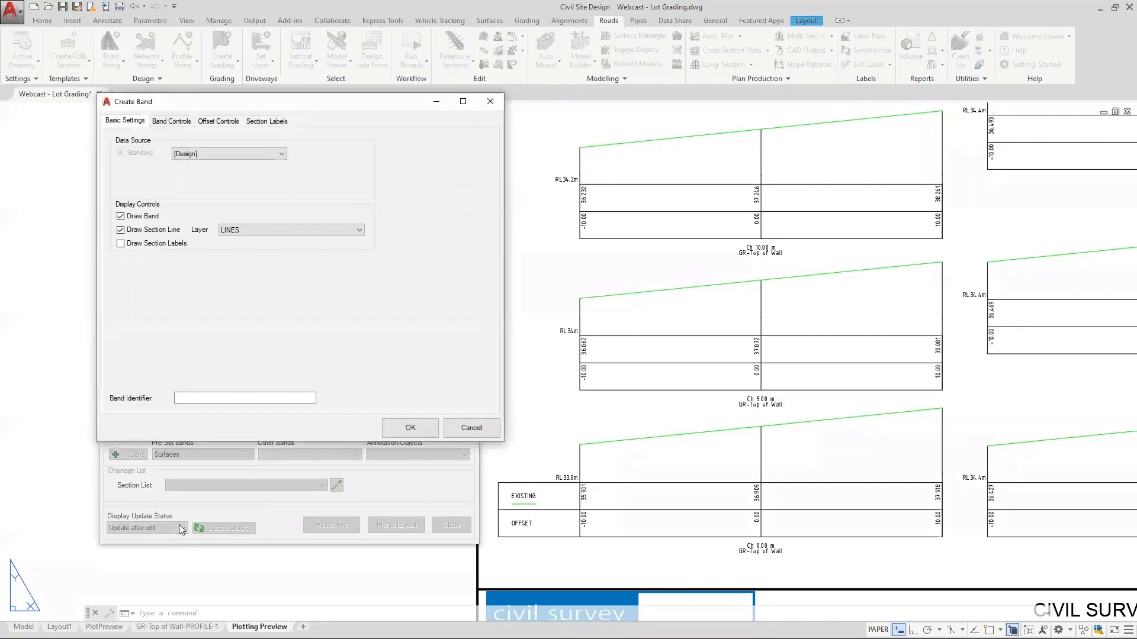
{"action": "left_click", "coordinate": [220, 153]}
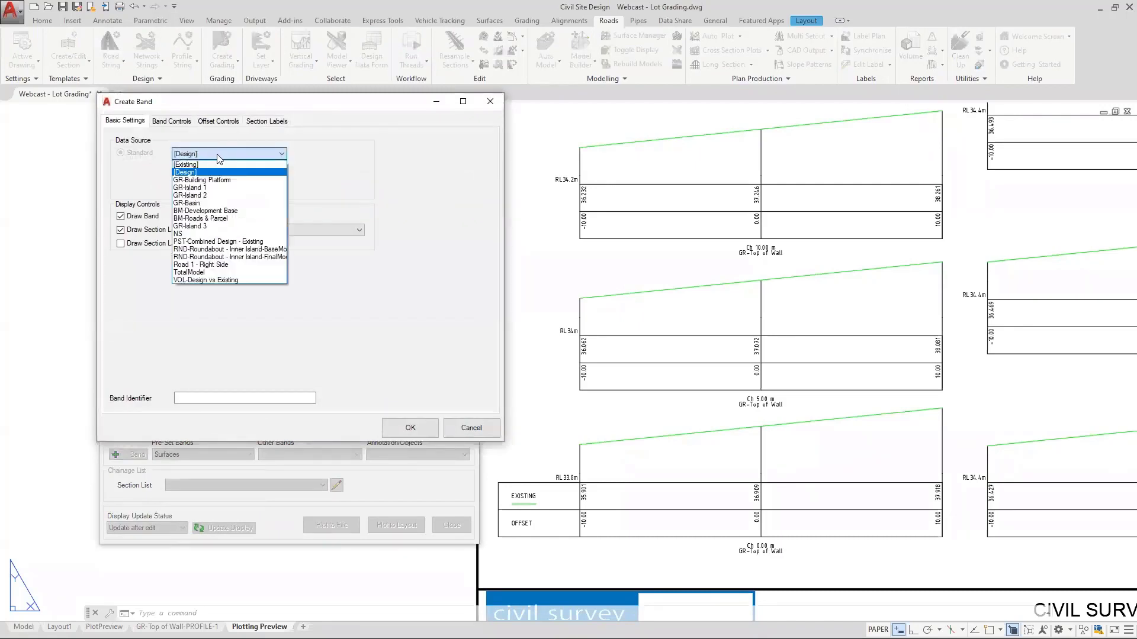
{"action": "left_click", "coordinate": [214, 219]}
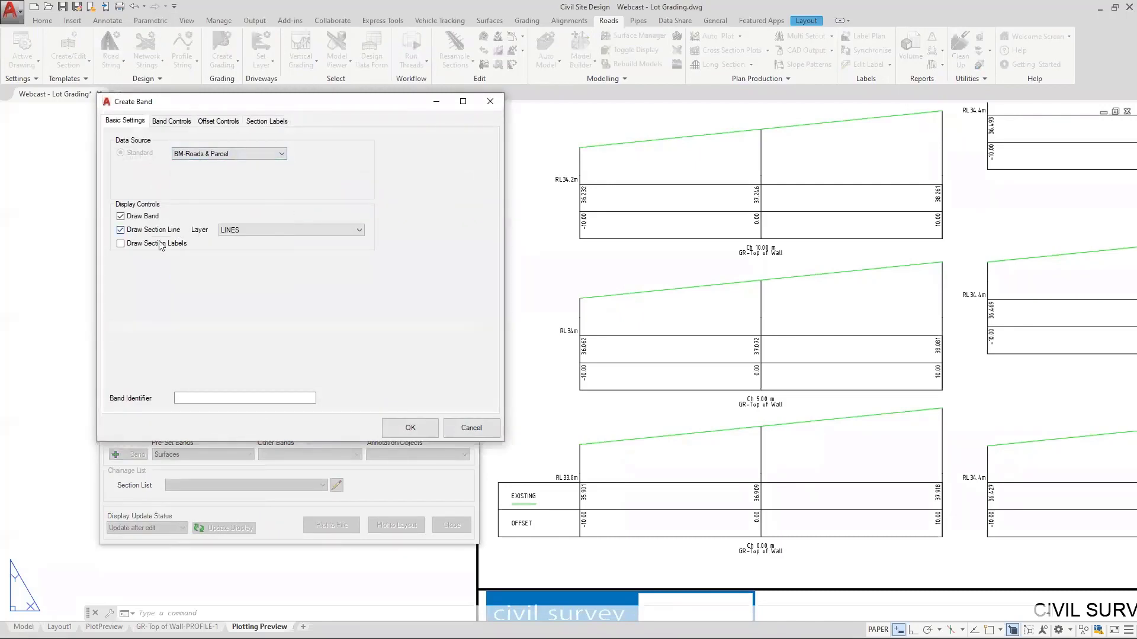
Step: Assign the new band's section line to the XPLOT-DESIGN layer and create the band
{"action": "key", "text": "ctrl"}
{"action": "key", "text": "ctrl"}
{"action": "left_click", "coordinate": [332, 230]}
{"action": "left_click_drag", "start_coordinate": [360, 411], "coordinate": [357, 450]}
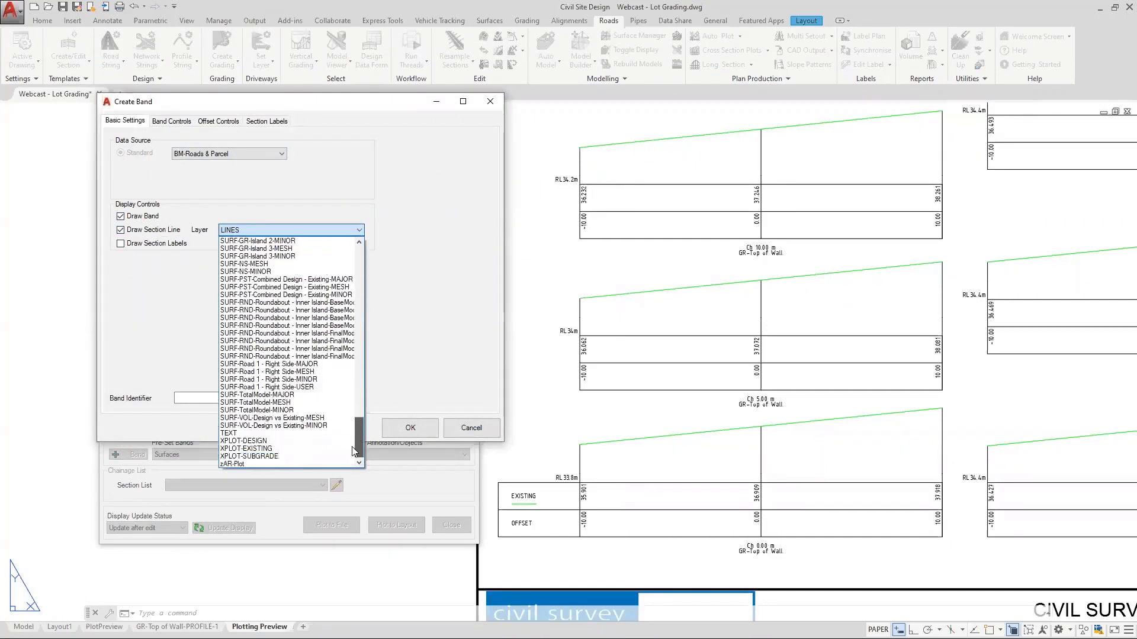
{"action": "left_click", "coordinate": [274, 442]}
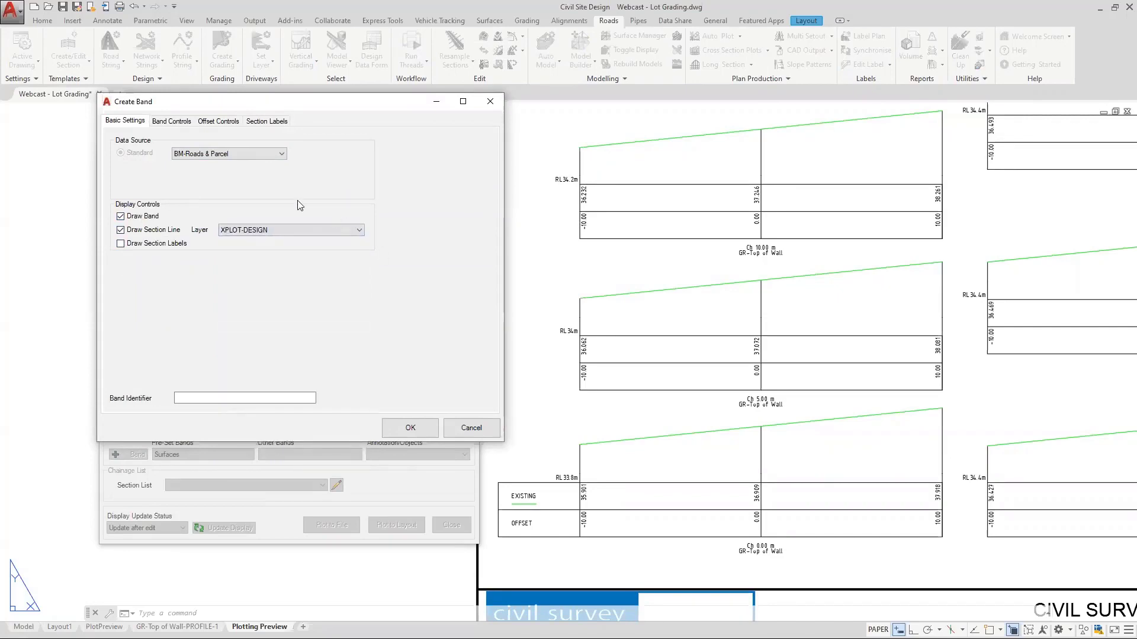
{"action": "left_click", "coordinate": [413, 427]}
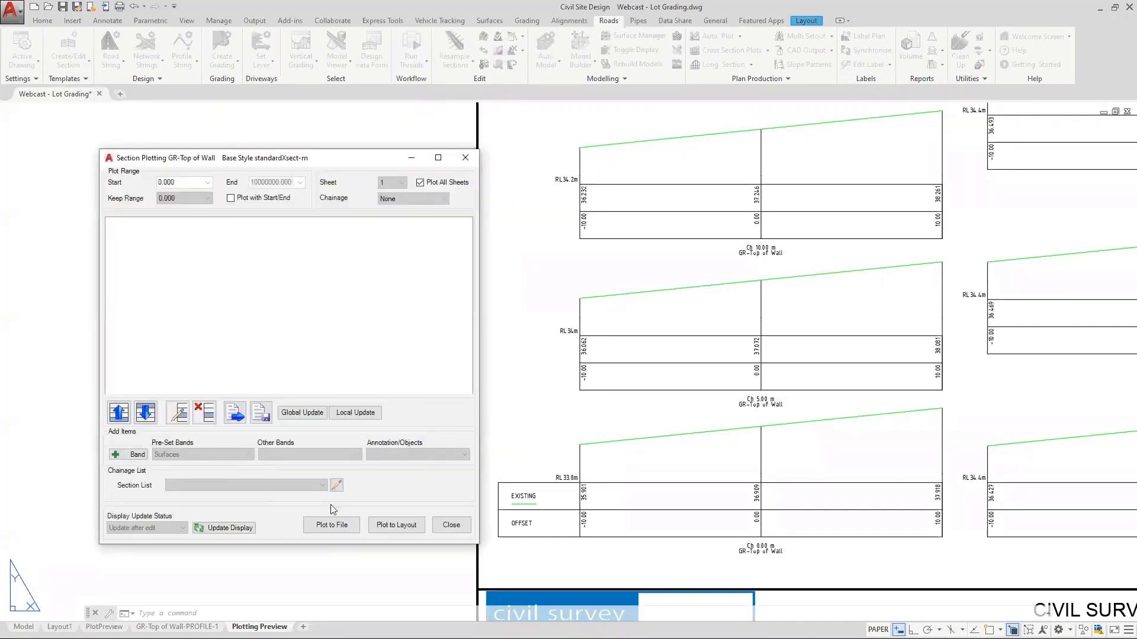
Step: Examine how the design surface, existing surface and wall levels are drawn across the updated cross sections
{"action": "scroll", "coordinate": [752, 192], "scroll_direction": "up", "scroll_amount": 6}
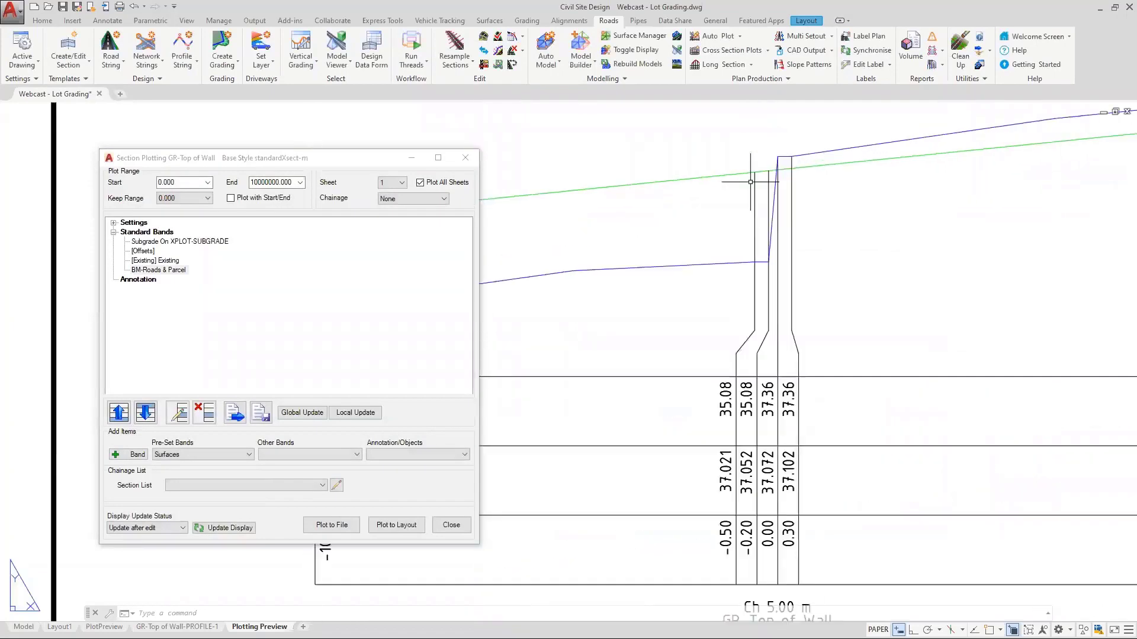
{"action": "scroll", "coordinate": [749, 261], "scroll_direction": "down", "scroll_amount": 8}
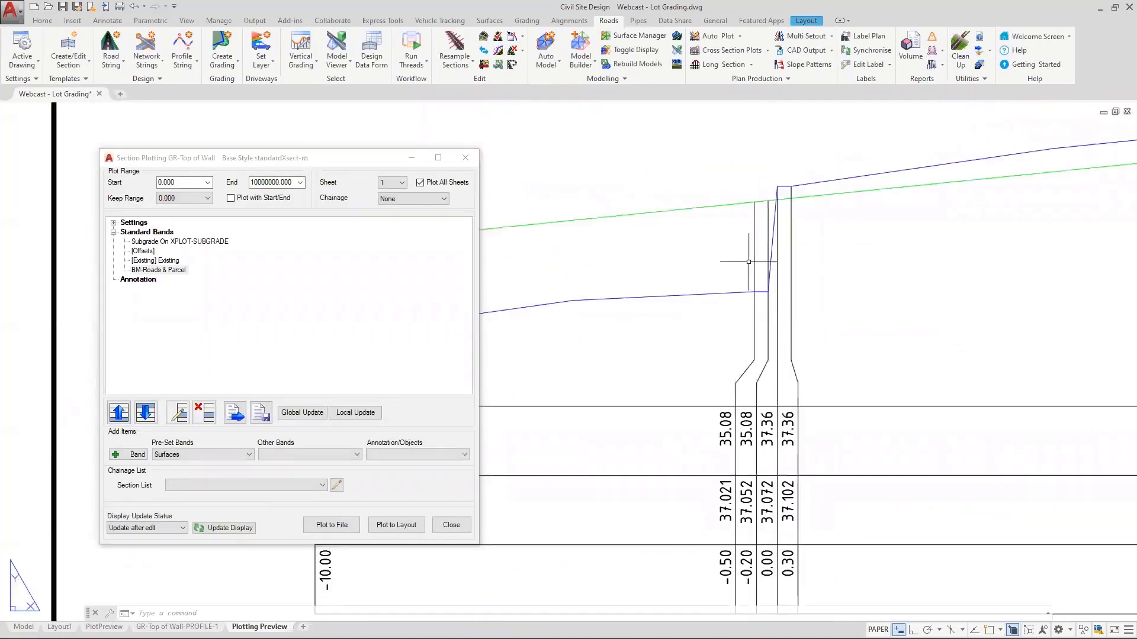
{"action": "middle_click_drag", "start_coordinate": [831, 367], "coordinate": [793, 361]}
{"action": "scroll", "coordinate": [793, 361], "scroll_direction": "up", "scroll_amount": 5}
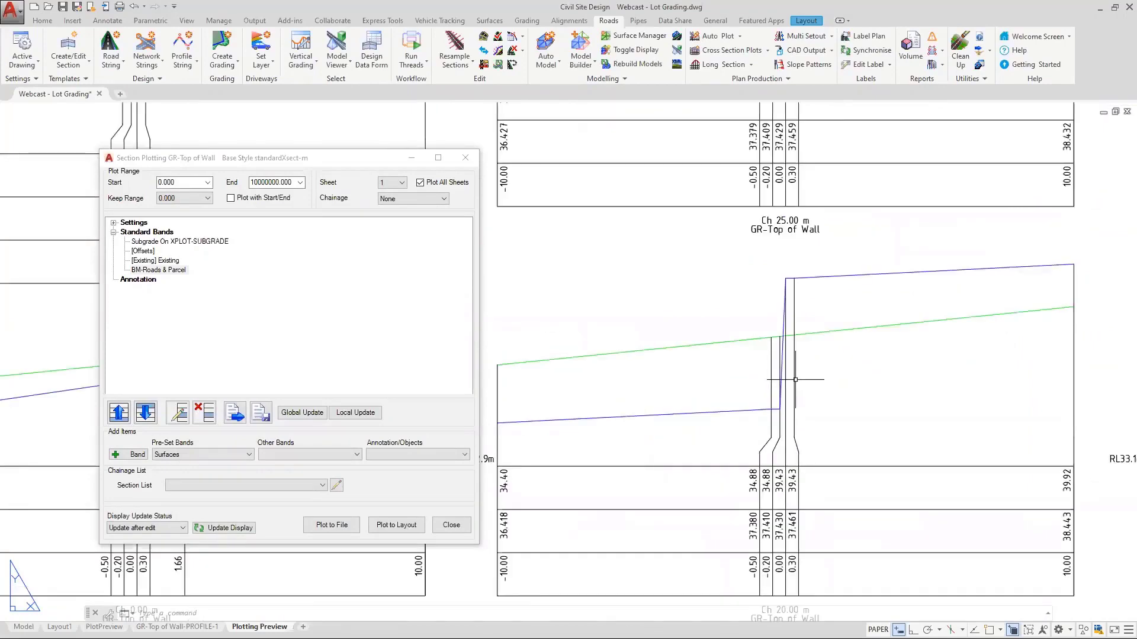
{"action": "scroll", "coordinate": [799, 380], "scroll_direction": "down", "scroll_amount": 5}
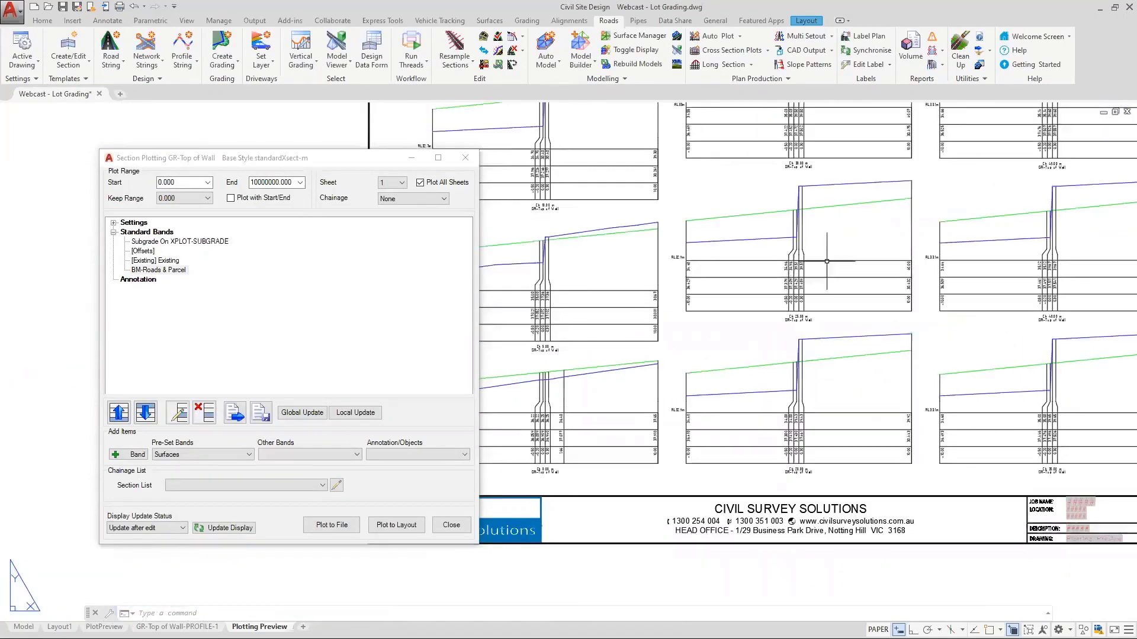
{"action": "middle_click_drag", "start_coordinate": [743, 189], "coordinate": [799, 377]}
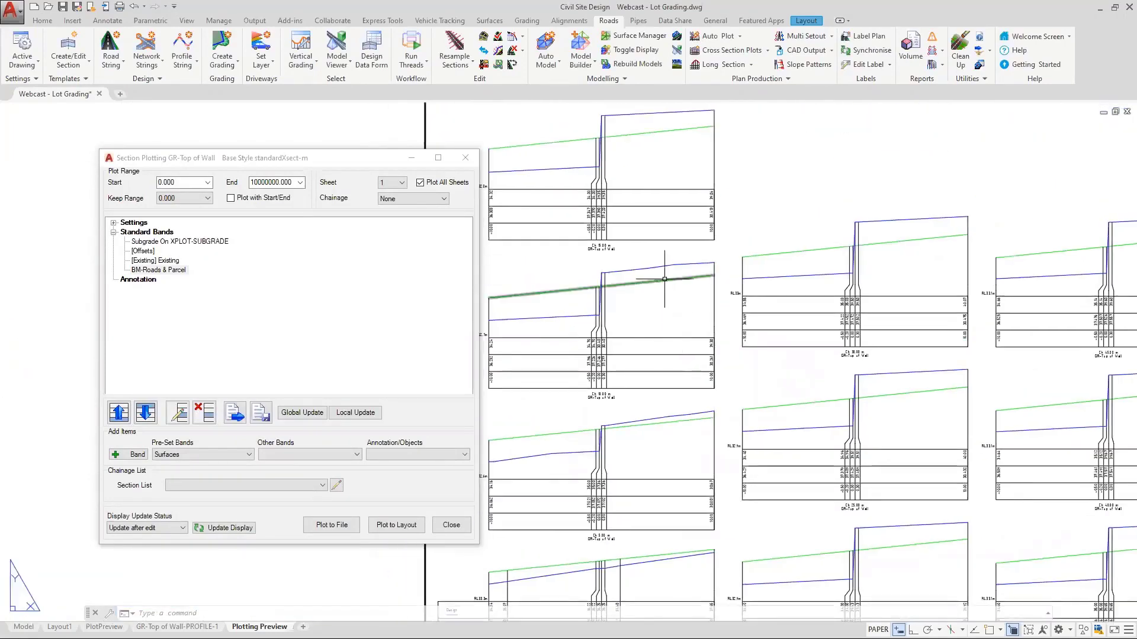
Step: Make the section plot's default end offsets symmetric at 38 in the basic settings and apply them
{"action": "scroll", "coordinate": [676, 228], "scroll_direction": "down", "scroll_amount": 2}
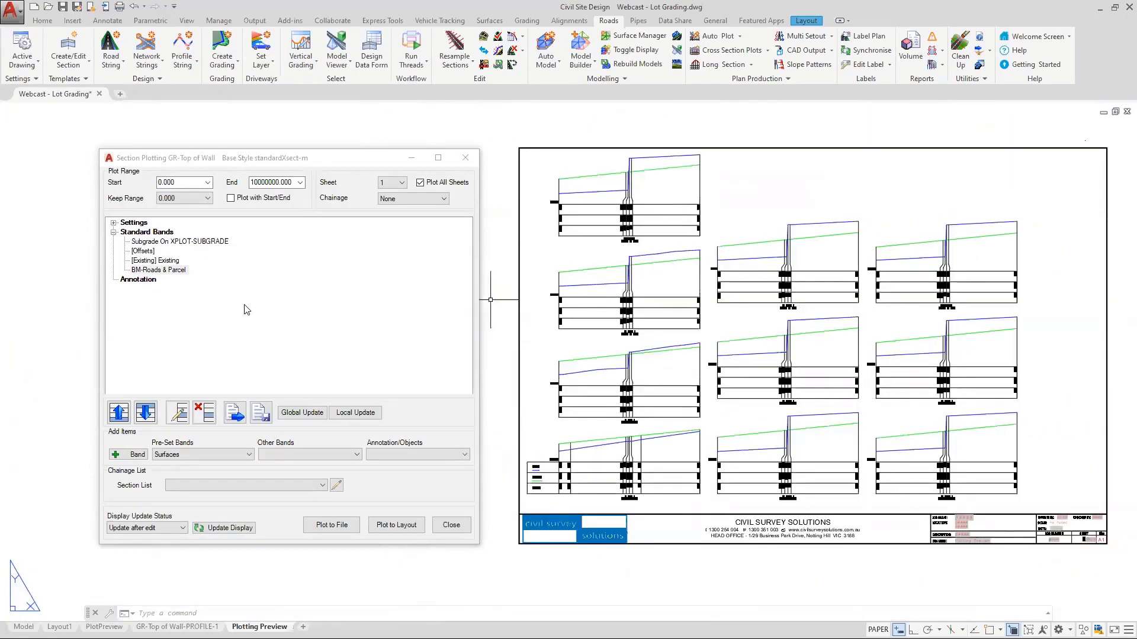
{"action": "left_click", "coordinate": [114, 223]}
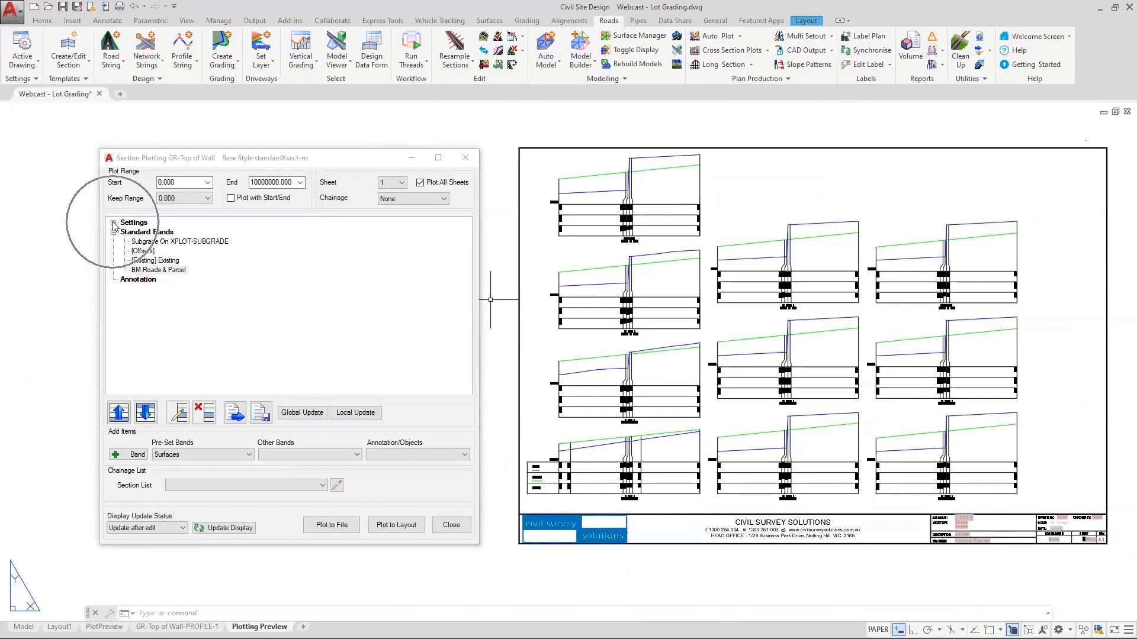
{"action": "left_click", "coordinate": [141, 232]}
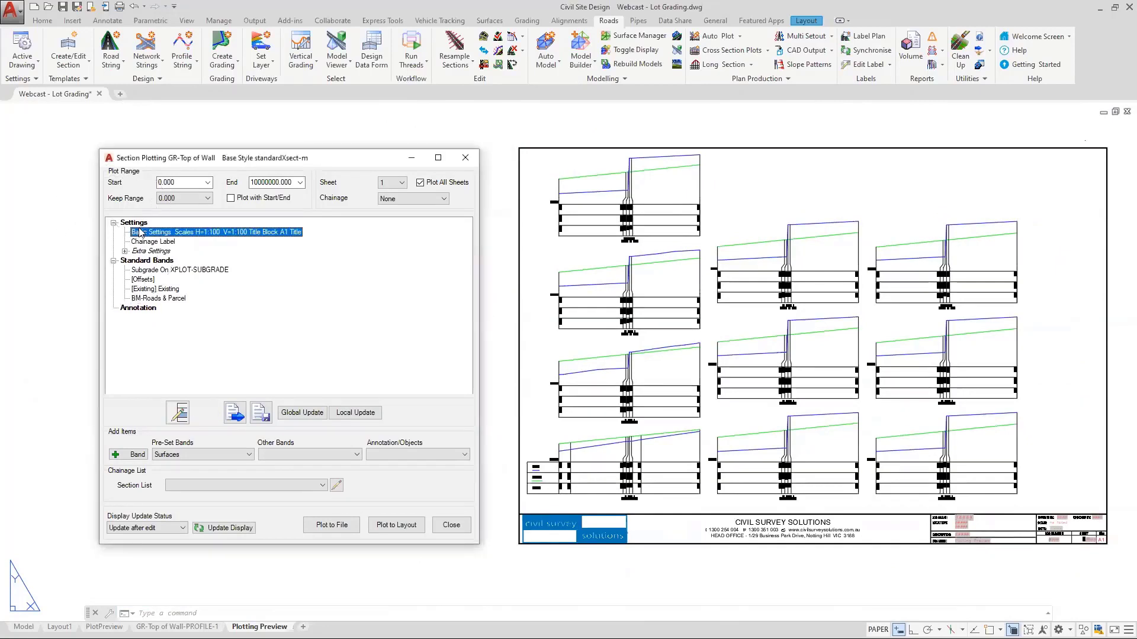
{"action": "double_click", "coordinate": [282, 236]}
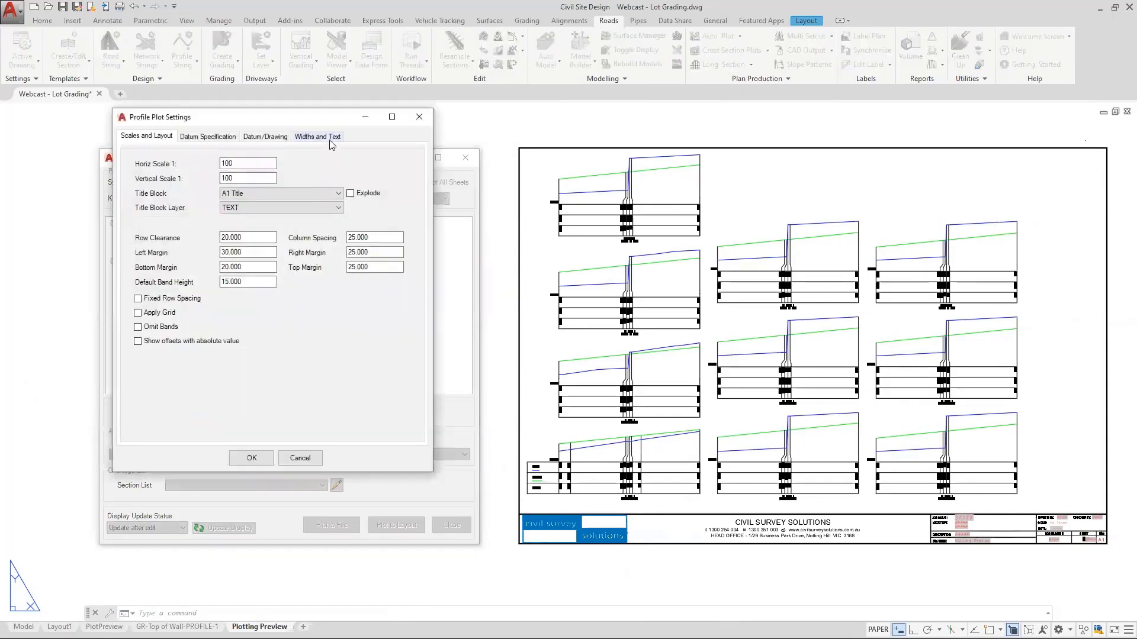
{"action": "left_click", "coordinate": [319, 137]}
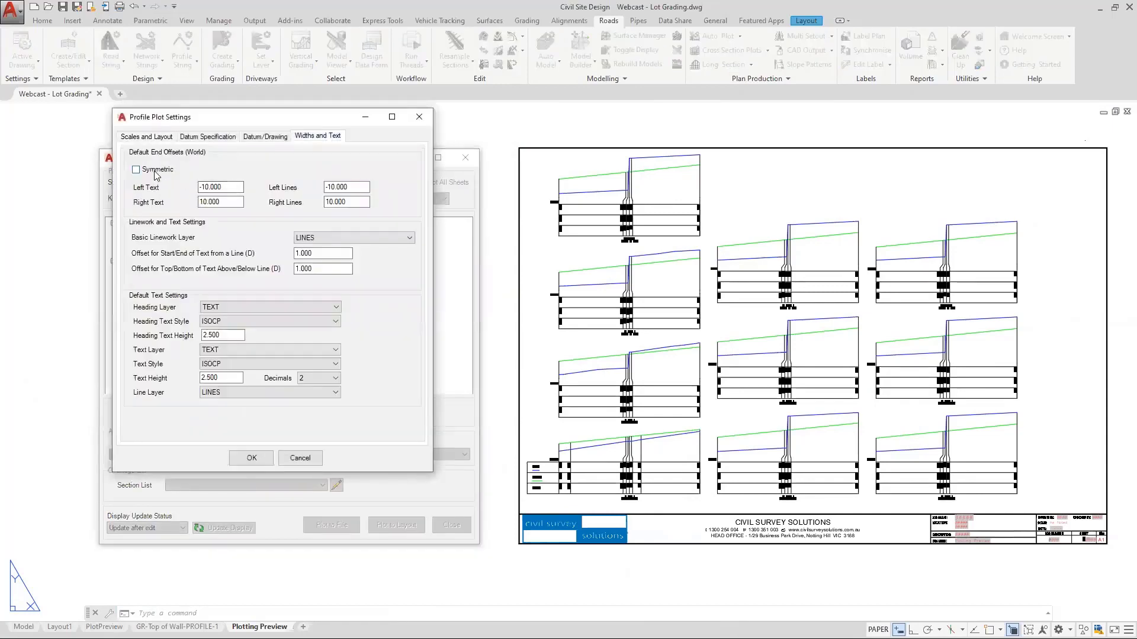
{"action": "left_click", "coordinate": [155, 172]}
{"action": "key", "text": "Tab"}
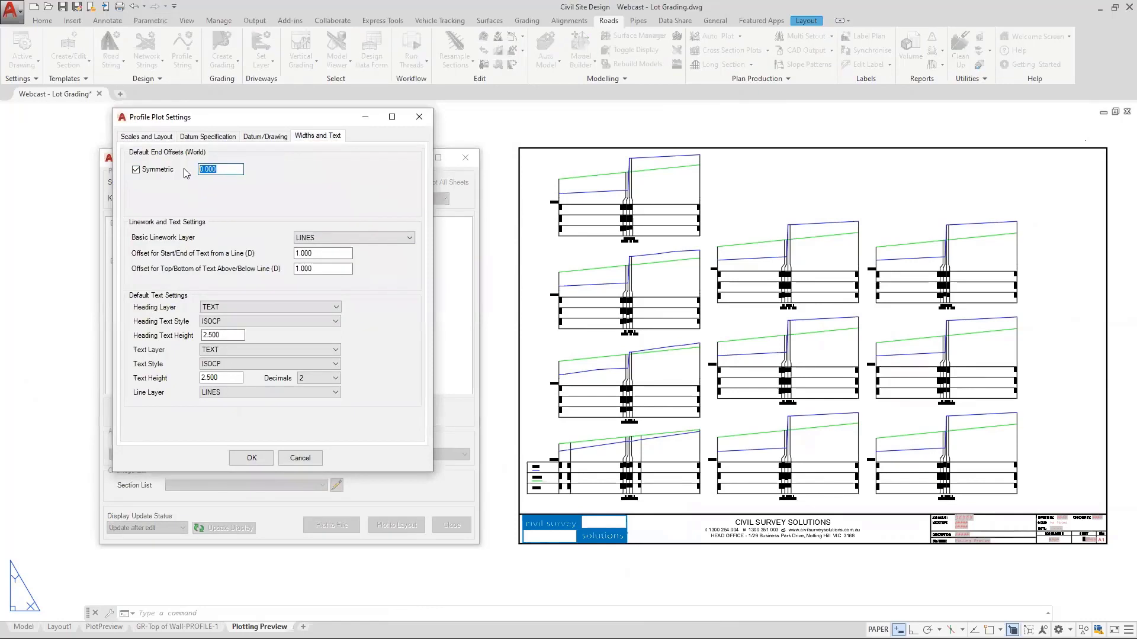
{"action": "type", "text": "38"}
{"action": "left_click", "coordinate": [249, 459]}
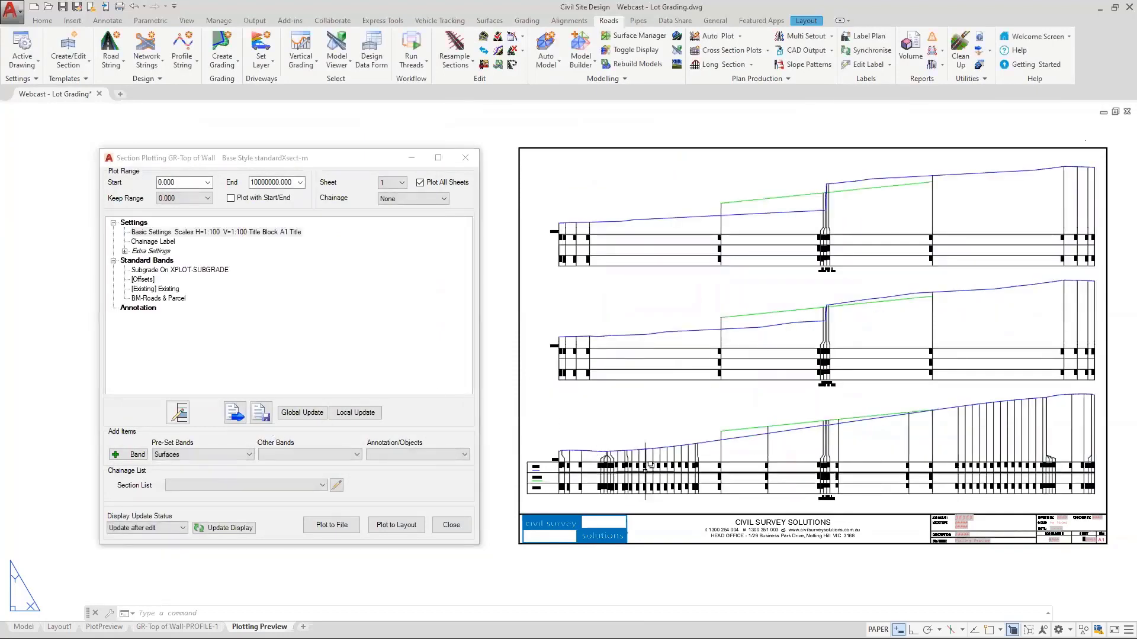
Step: Examine how far the design and existing surfaces extend across the widened sections, and close the section plotting
{"action": "scroll", "coordinate": [681, 384], "scroll_direction": "down", "scroll_amount": 3}
{"action": "scroll", "coordinate": [688, 451], "scroll_direction": "up", "scroll_amount": 3}
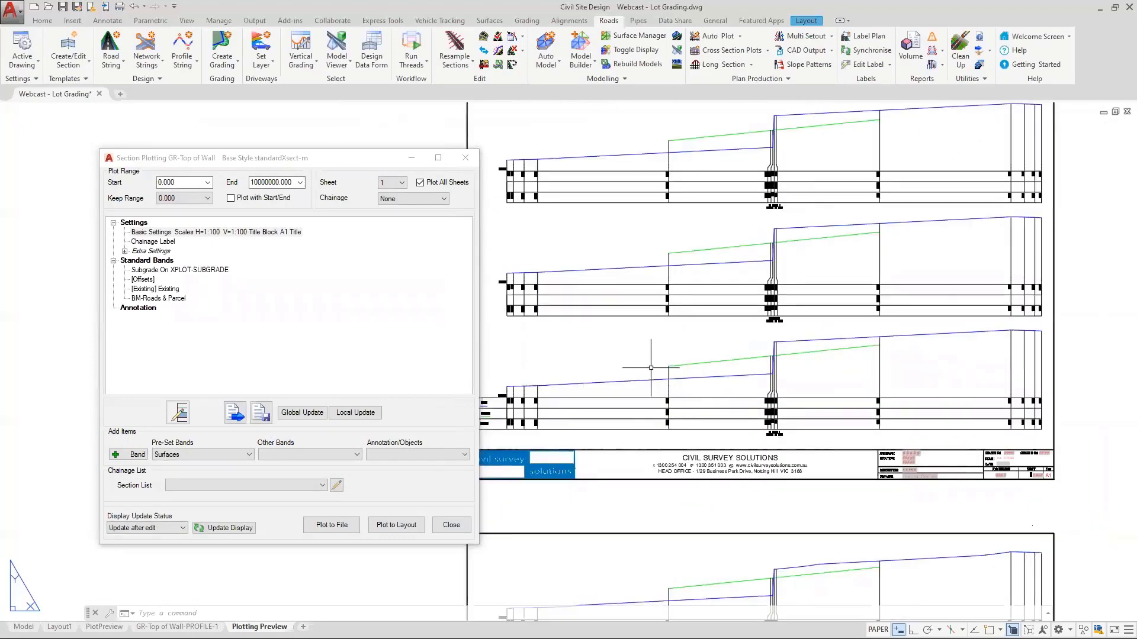
{"action": "middle_click_drag", "start_coordinate": [658, 368], "coordinate": [696, 365]}
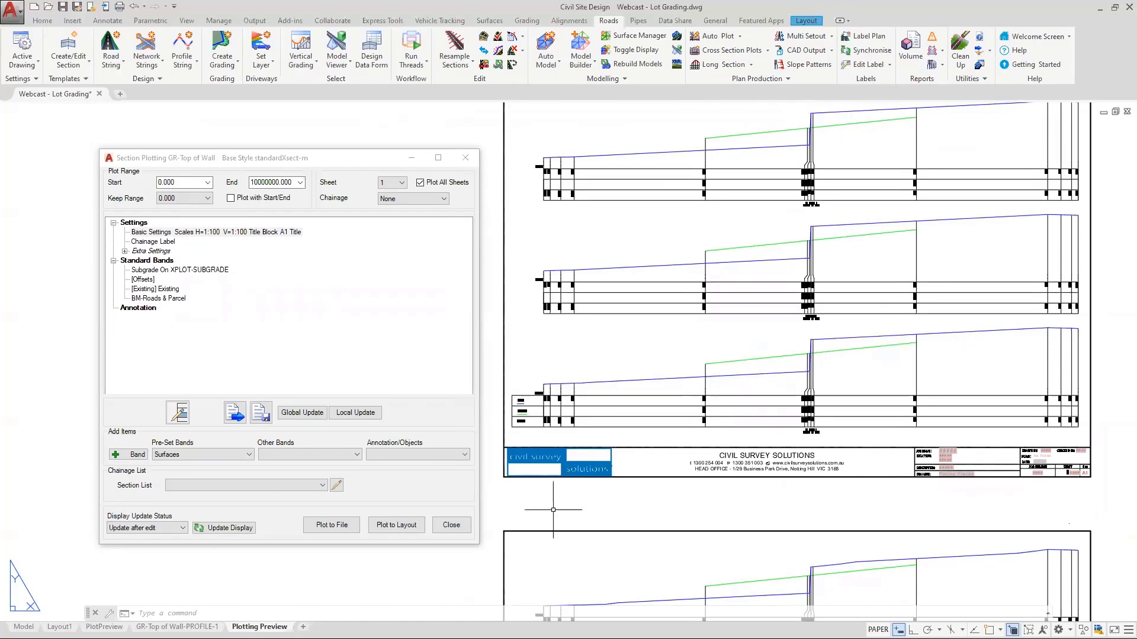
{"action": "left_click", "coordinate": [450, 526]}
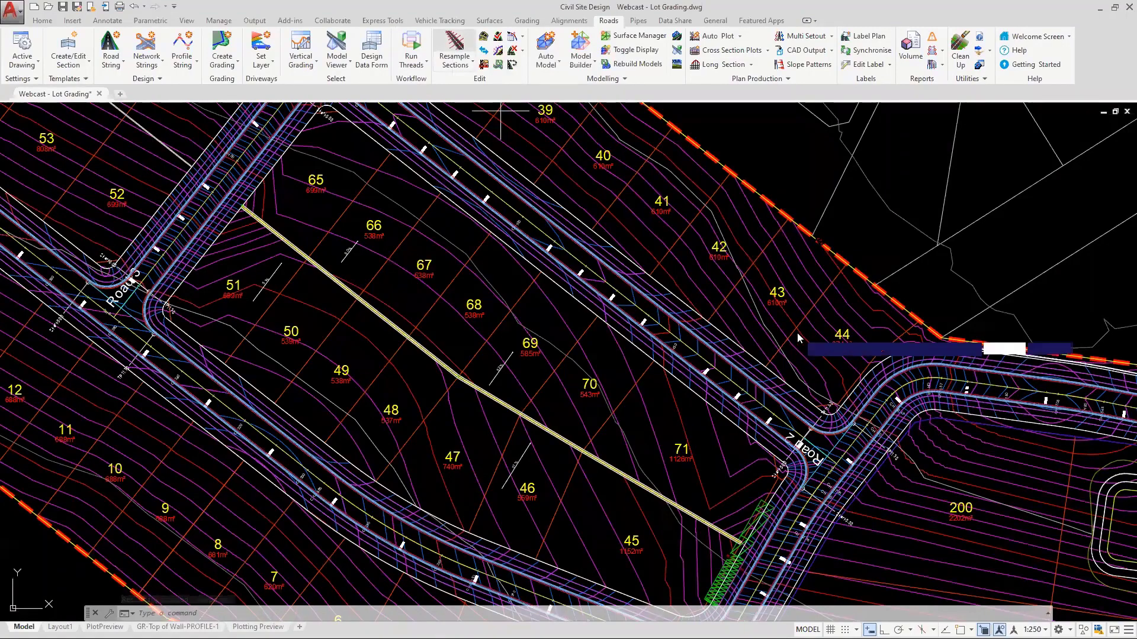
Step: Check the left and right section widths in Road 2's section resampling settings, and leave the command
{"action": "left_click", "coordinate": [711, 370]}
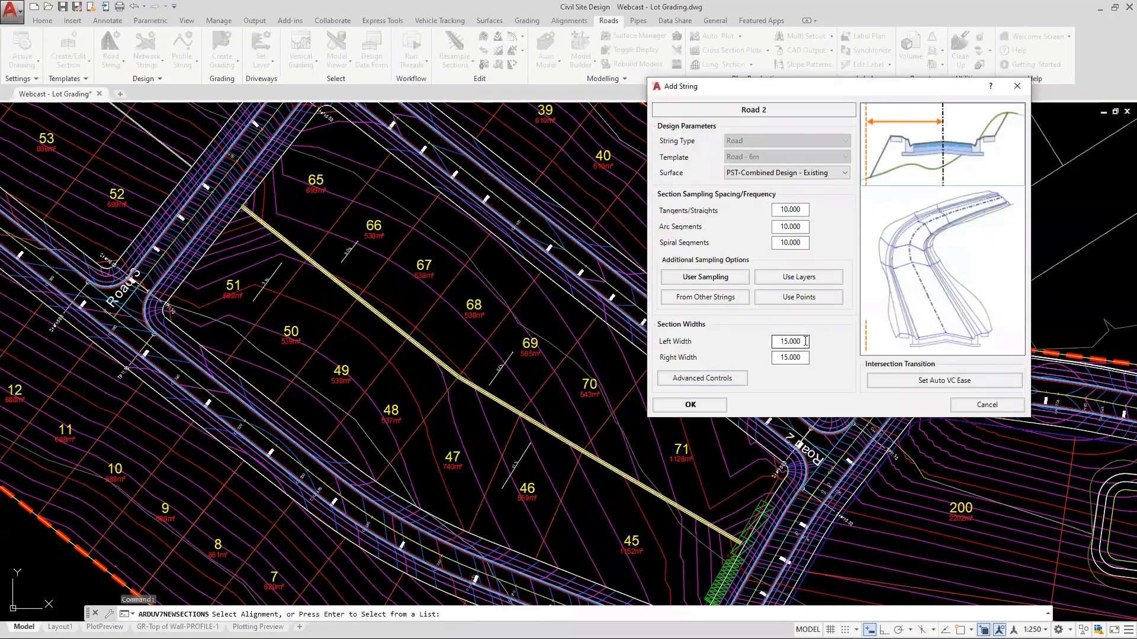
{"action": "double_click", "coordinate": [805, 341]}
{"action": "key", "text": "Tab"}
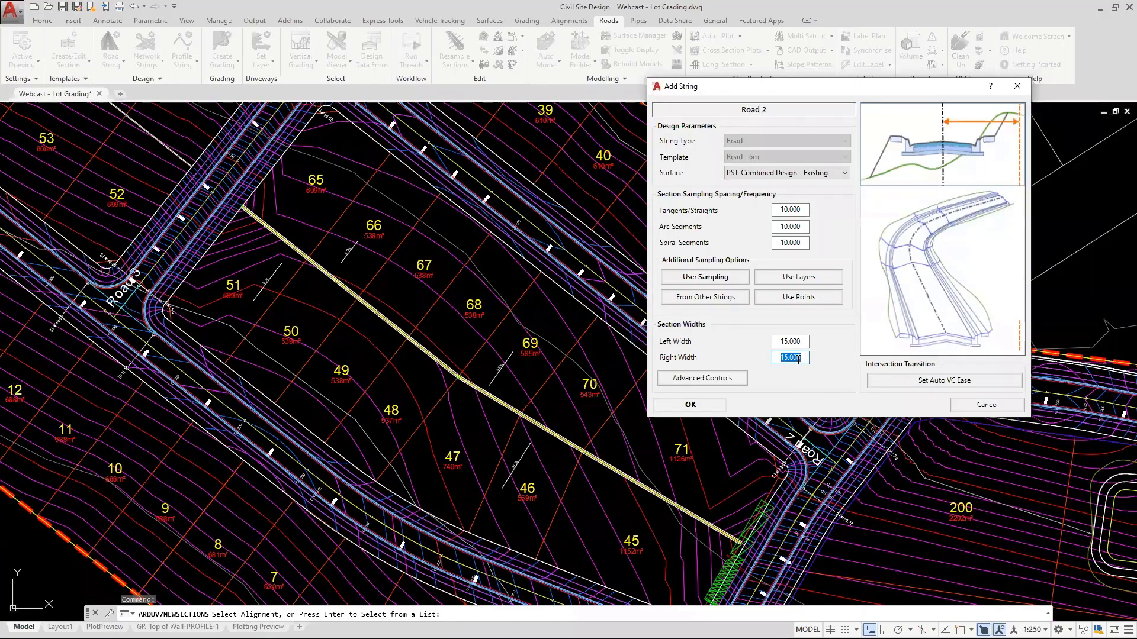
{"action": "left_click", "coordinate": [690, 405]}
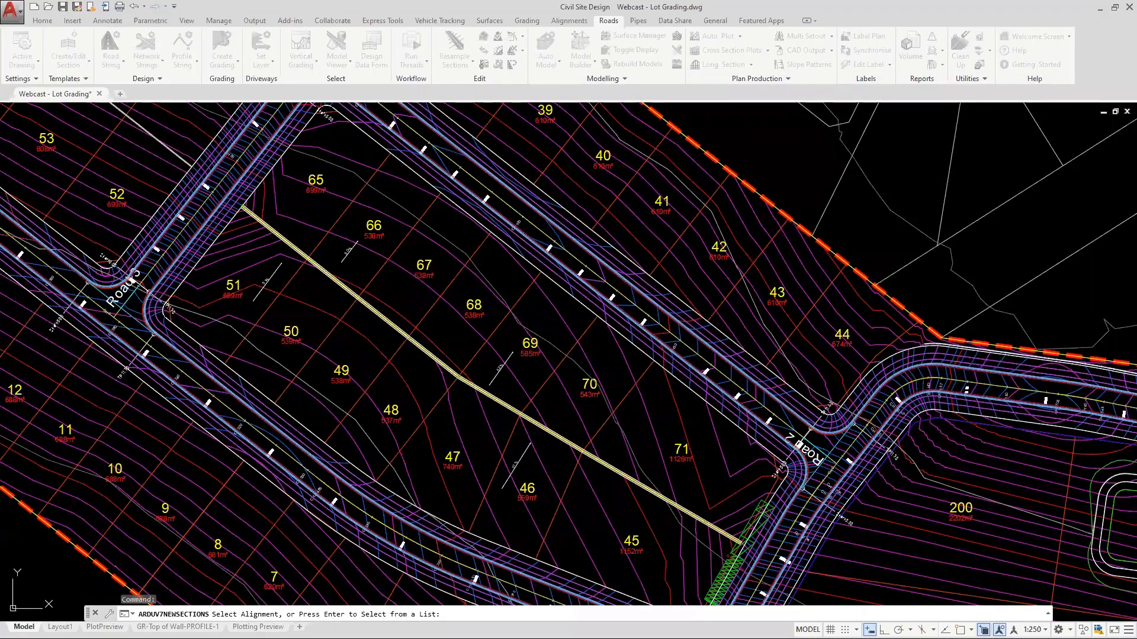
{"action": "key", "text": "Escape"}
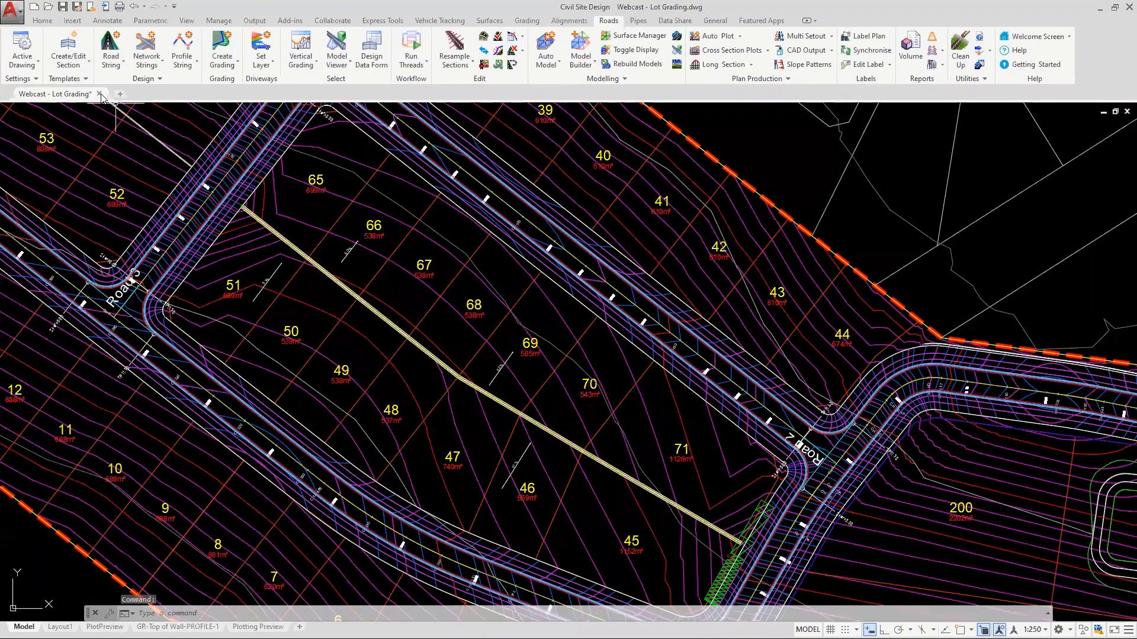
Step: Set the default left and right road section widths to 40 in the active drawing settings and save them
{"action": "left_click", "coordinate": [18, 42]}
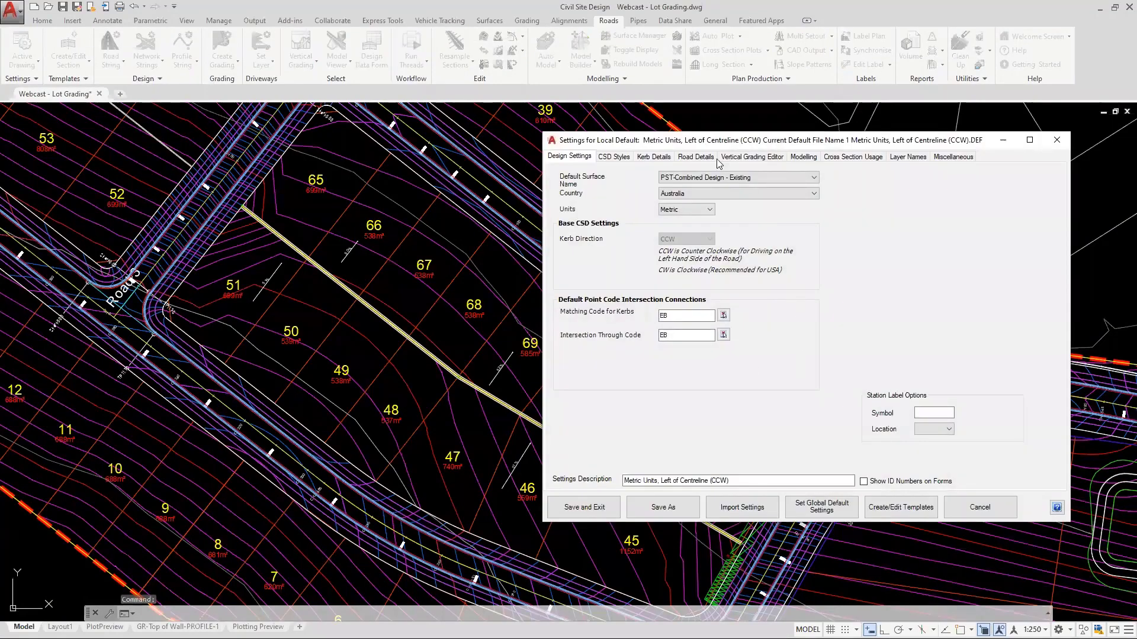
{"action": "left_click", "coordinate": [703, 158]}
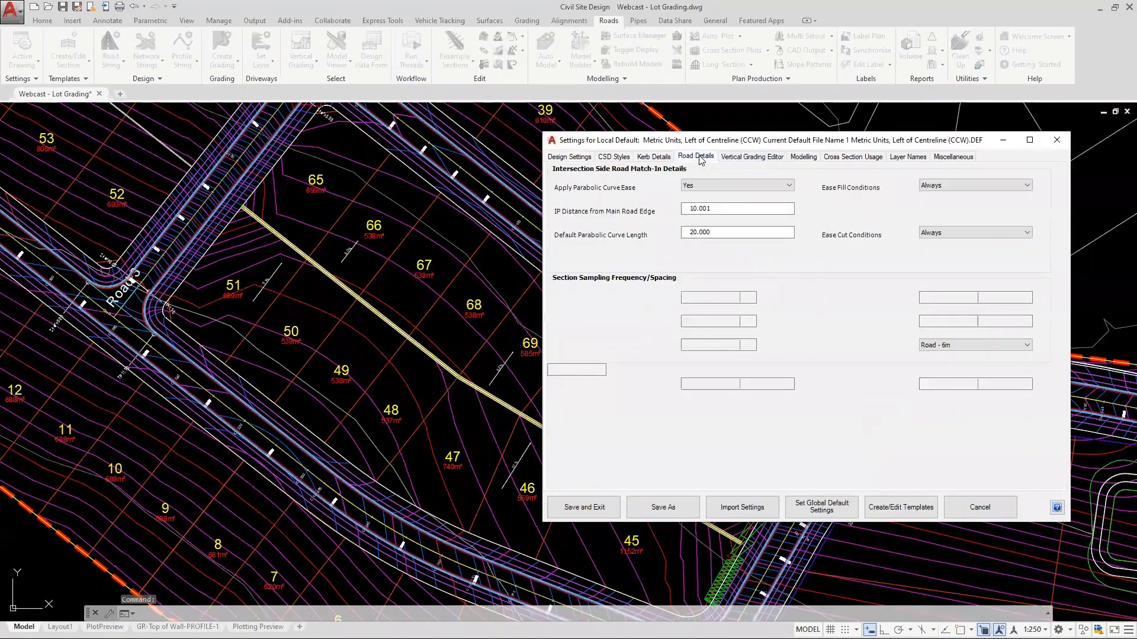
{"action": "double_click", "coordinate": [947, 297]}
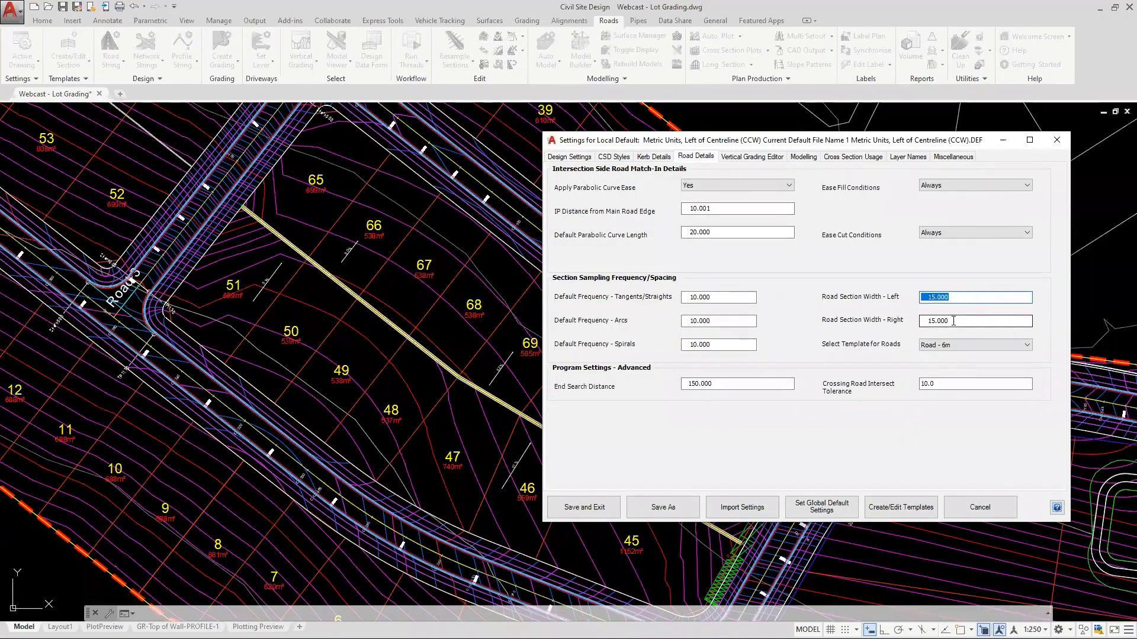
{"action": "type", "text": "40"}
{"action": "key", "text": "Tab"}
{"action": "type", "text": "40"}
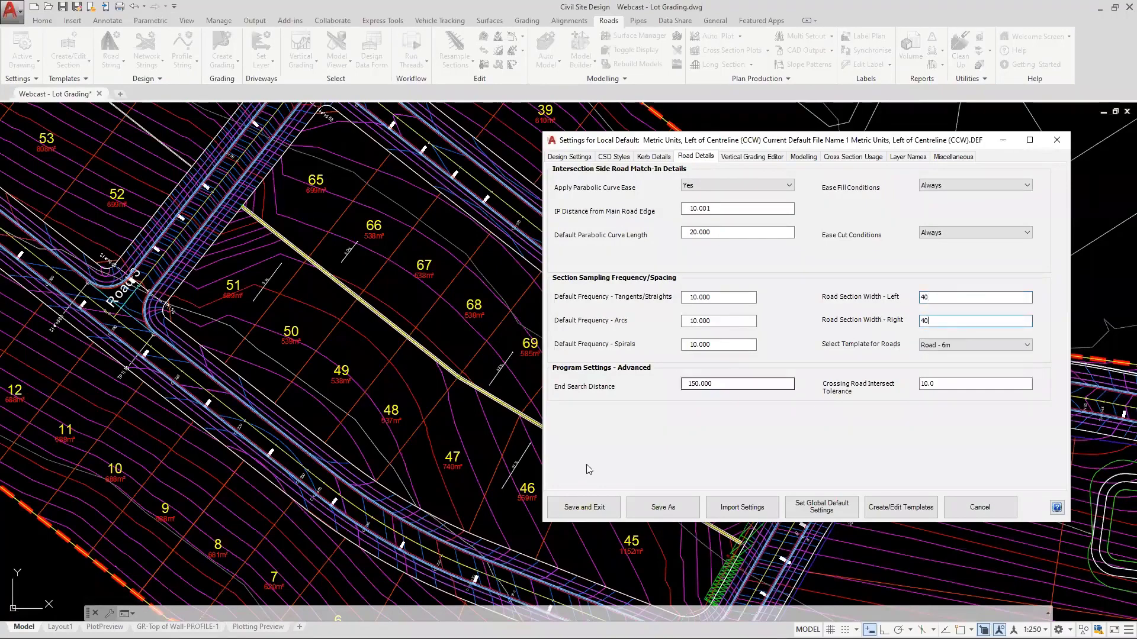
{"action": "left_click", "coordinate": [584, 508]}
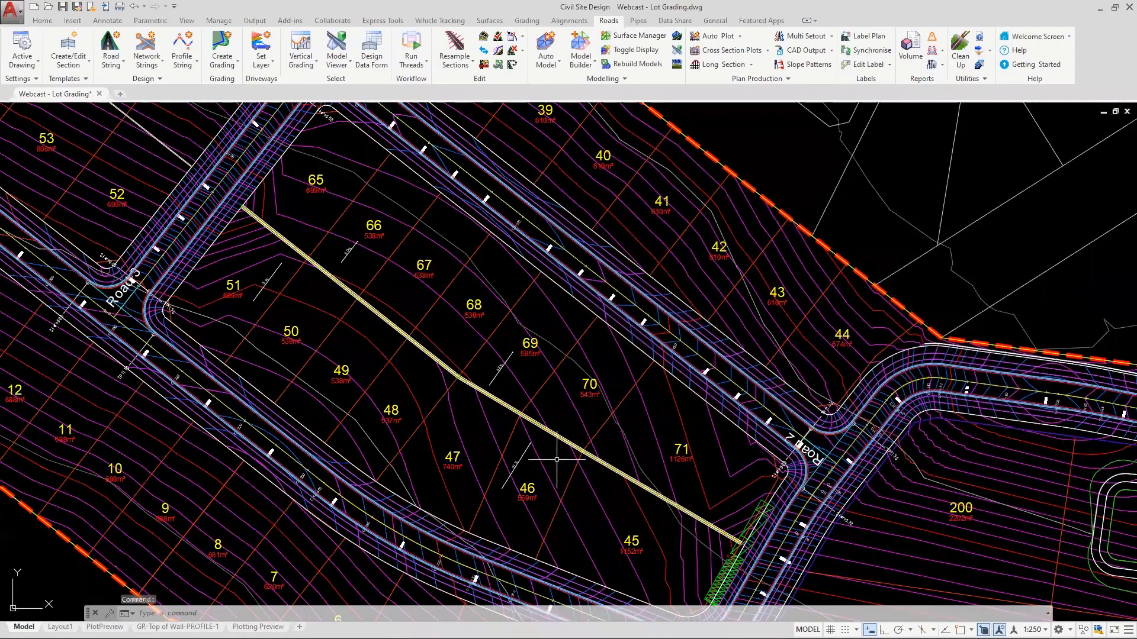
Step: Open the Top of Wall grading for editing, update it and close its settings
{"action": "left_click", "coordinate": [229, 65]}
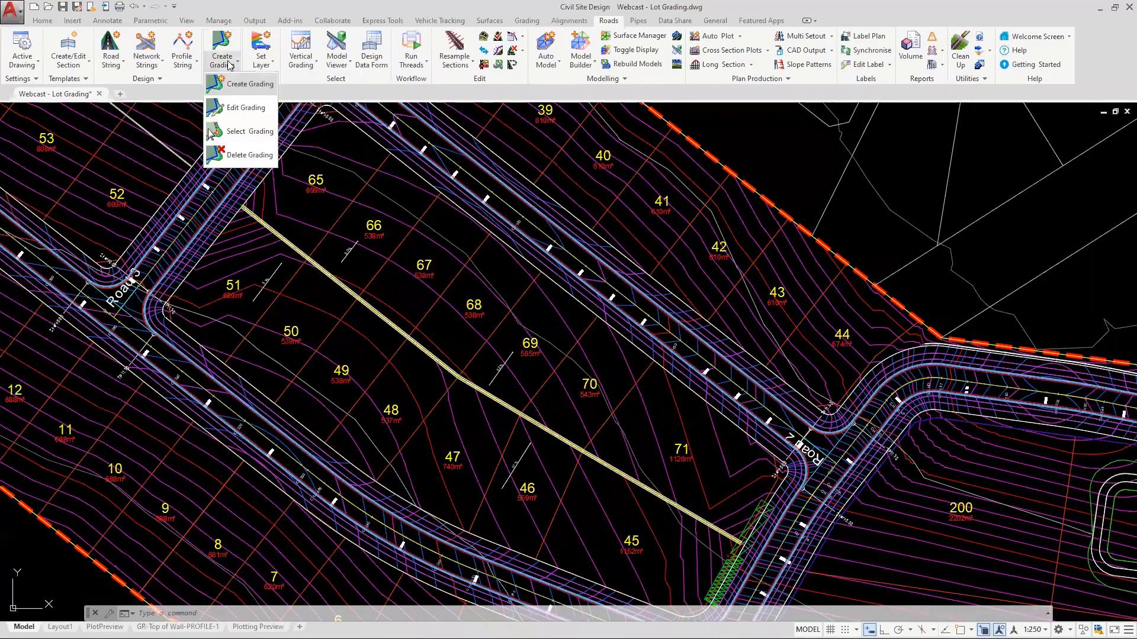
{"action": "left_click", "coordinate": [245, 107]}
{"action": "left_click", "coordinate": [355, 296]}
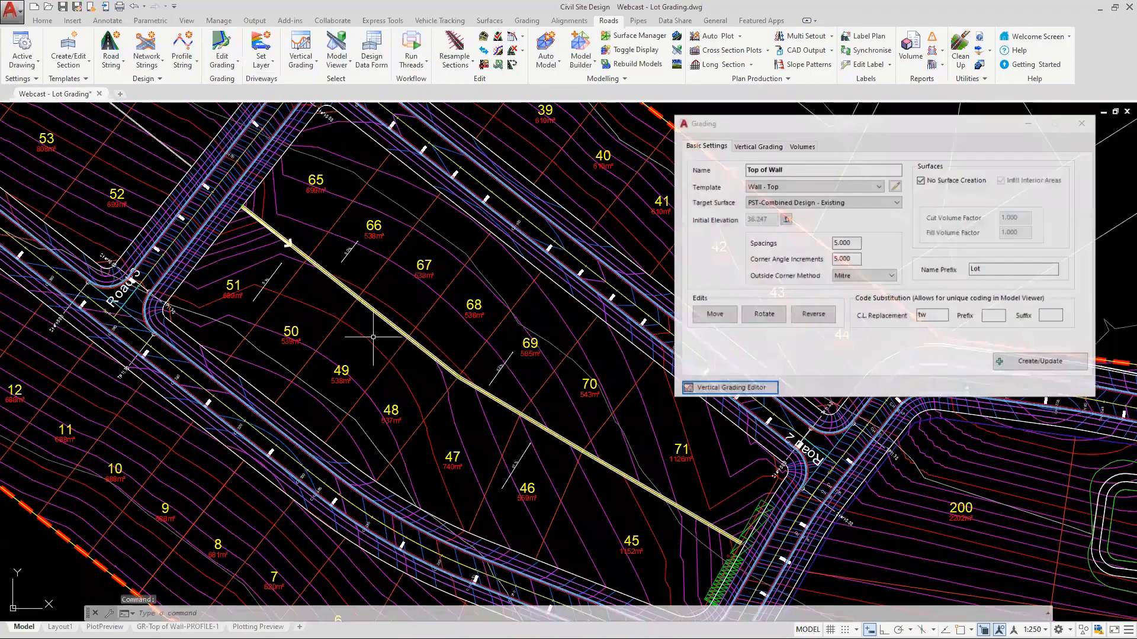
{"action": "left_click", "coordinate": [1060, 363]}
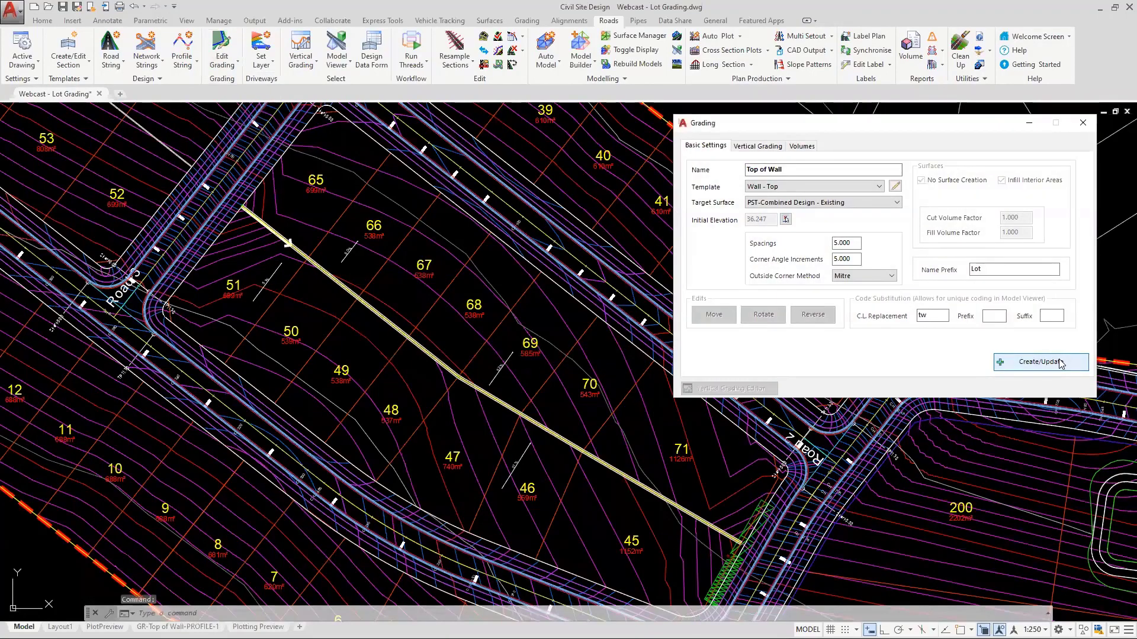
{"action": "left_click", "coordinate": [1083, 123]}
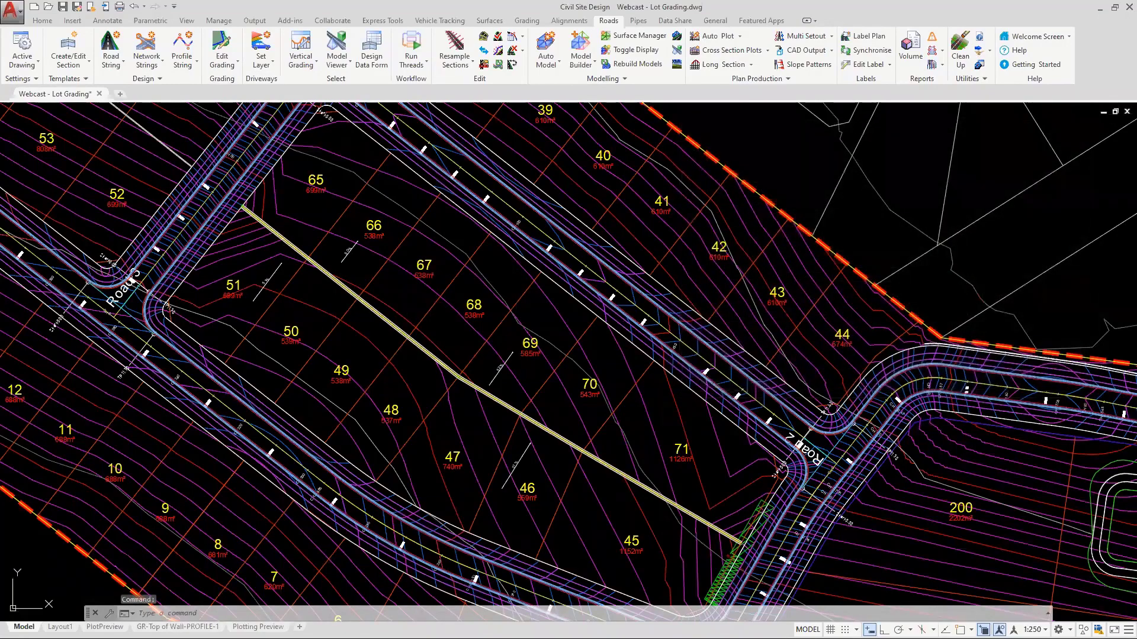
Step: Update the Bottom of Wall grading in the same way and close its settings
{"action": "key", "text": "Return"}
{"action": "left_click", "coordinate": [379, 303]}
{"action": "left_click", "coordinate": [997, 361]}
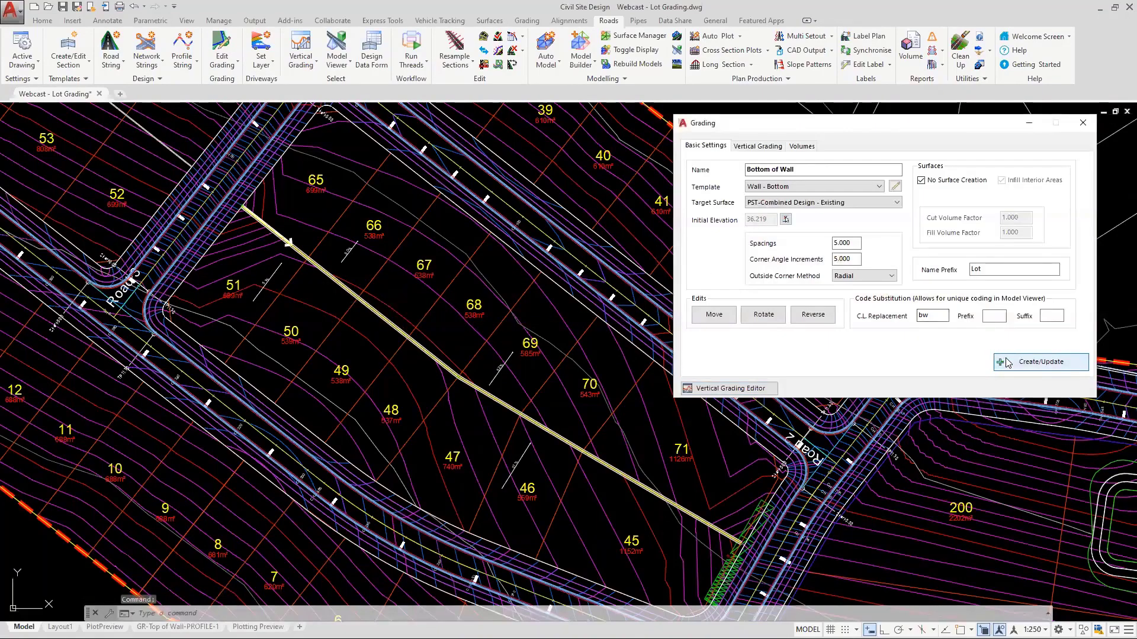
{"action": "left_click", "coordinate": [1083, 124]}
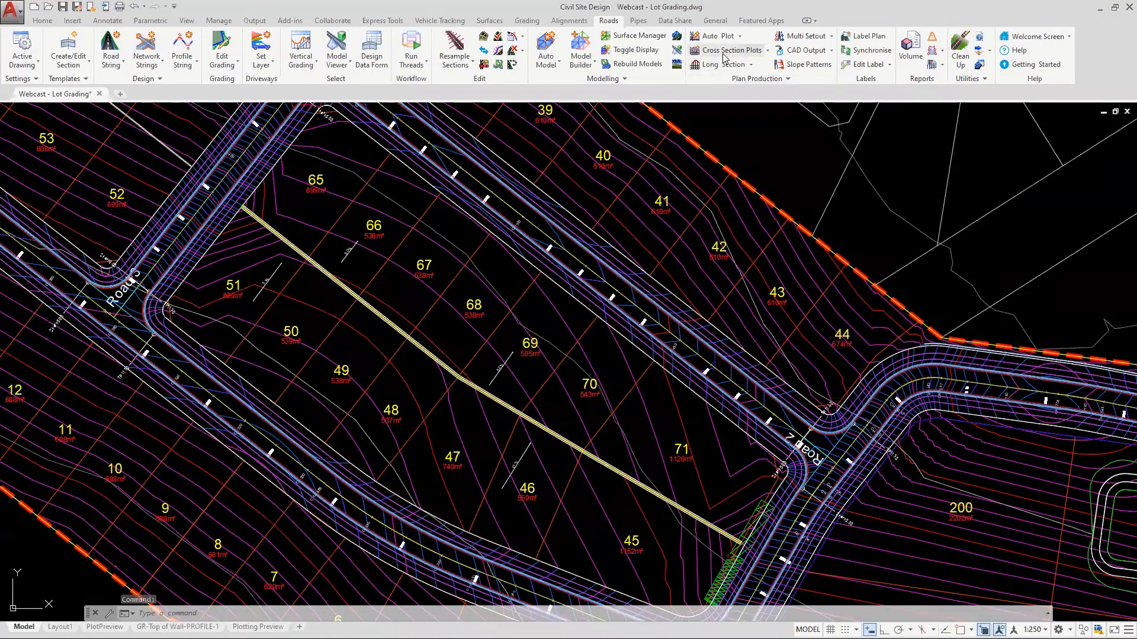
Step: Plot cross sections for the Top of Wall grading using the selected sampled sections
{"action": "left_click", "coordinate": [724, 54]}
{"action": "left_click", "coordinate": [405, 343]}
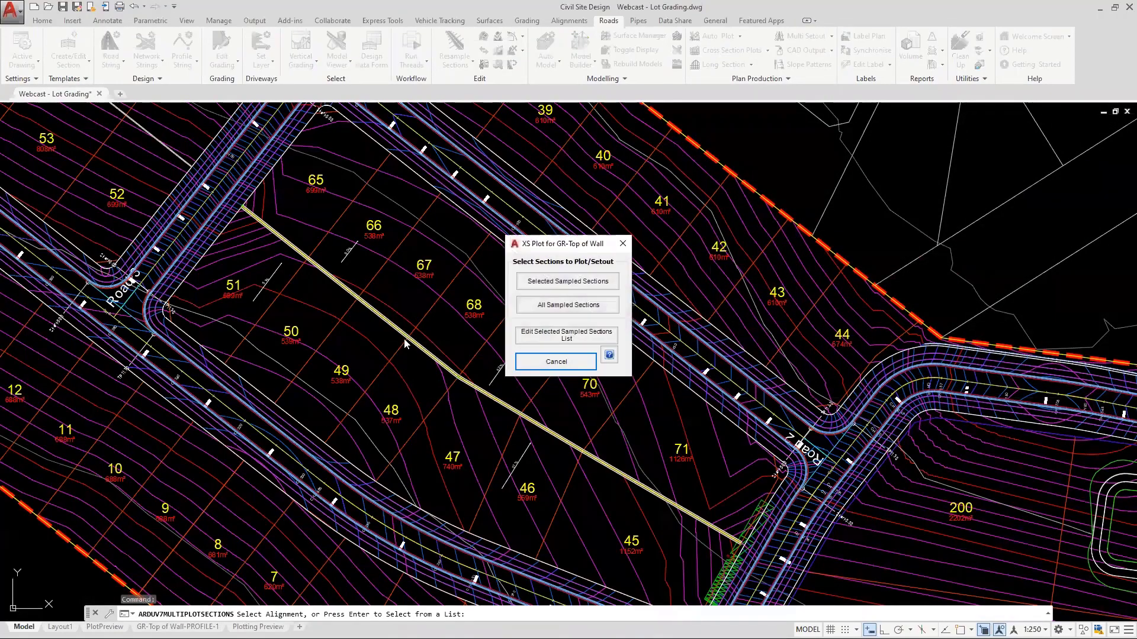
{"action": "left_click", "coordinate": [536, 280]}
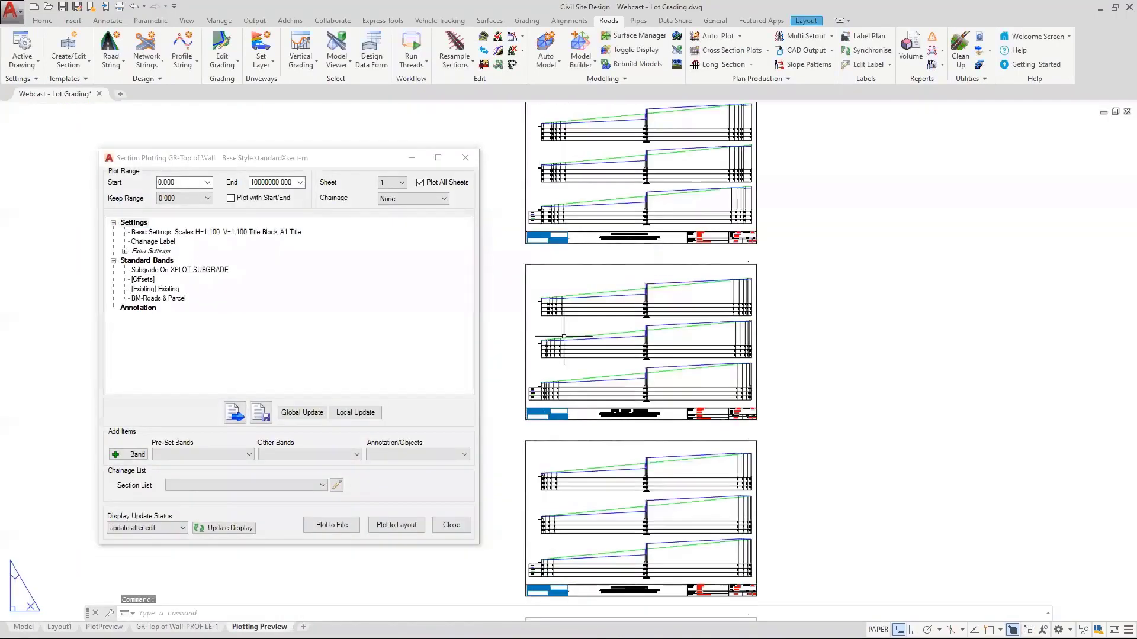
Step: Examine the surface lines and band levels at the outer ends of the replotted cross sections
{"action": "scroll", "coordinate": [563, 337], "scroll_direction": "up", "scroll_amount": 6}
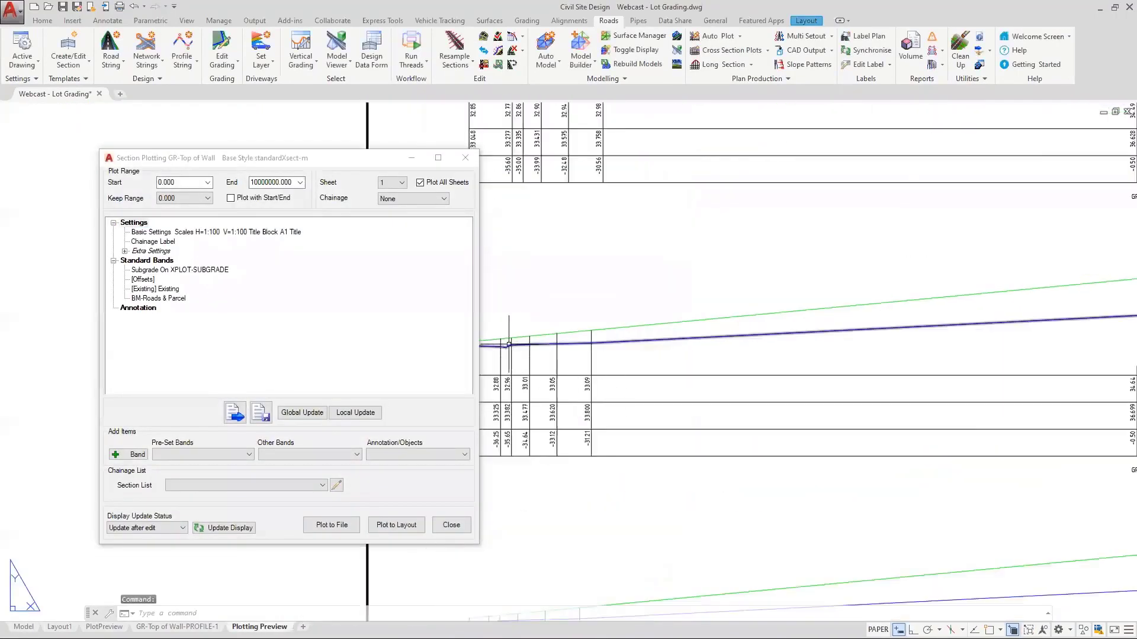
{"action": "scroll", "coordinate": [521, 345], "scroll_direction": "up", "scroll_amount": 4}
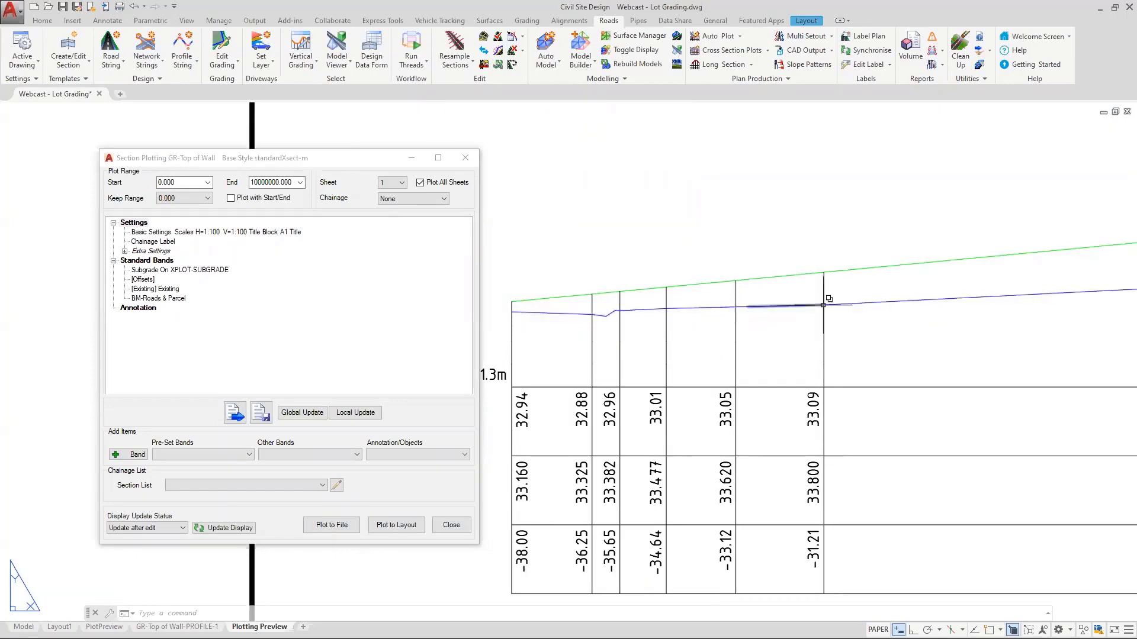
{"action": "scroll", "coordinate": [825, 297], "scroll_direction": "down", "scroll_amount": 5}
{"action": "scroll", "coordinate": [1026, 282], "scroll_direction": "up", "scroll_amount": 3}
{"action": "scroll", "coordinate": [1026, 282], "scroll_direction": "down", "scroll_amount": 3}
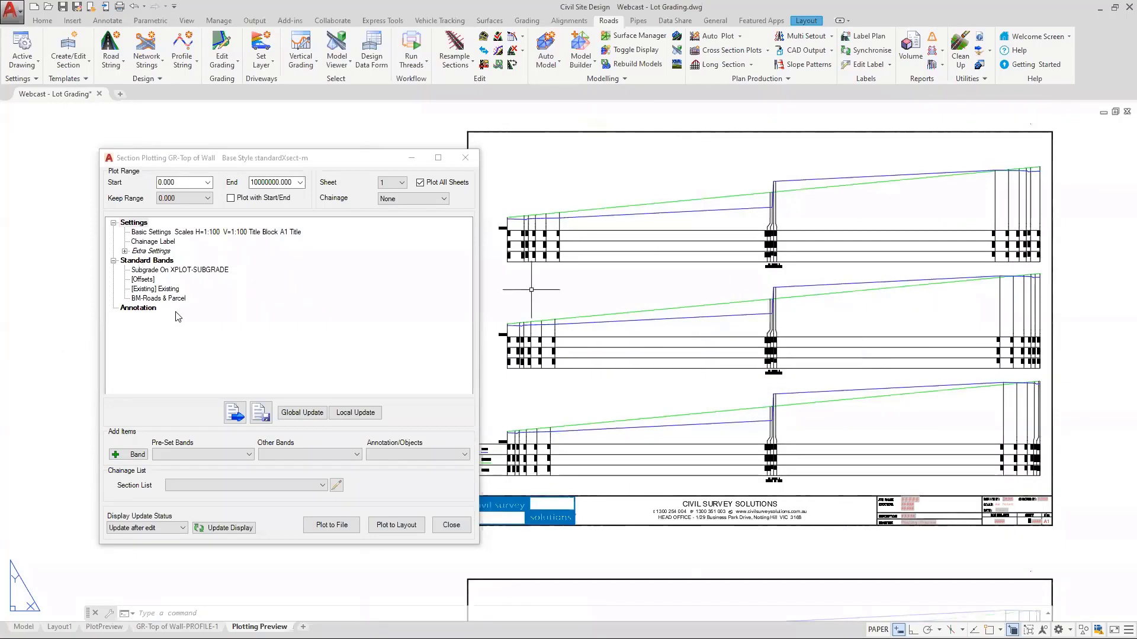
Step: Edit the BM-Roads & Parcel band and turn on cross falls in its section labels
{"action": "left_click", "coordinate": [160, 298]}
{"action": "double_click", "coordinate": [161, 299]}
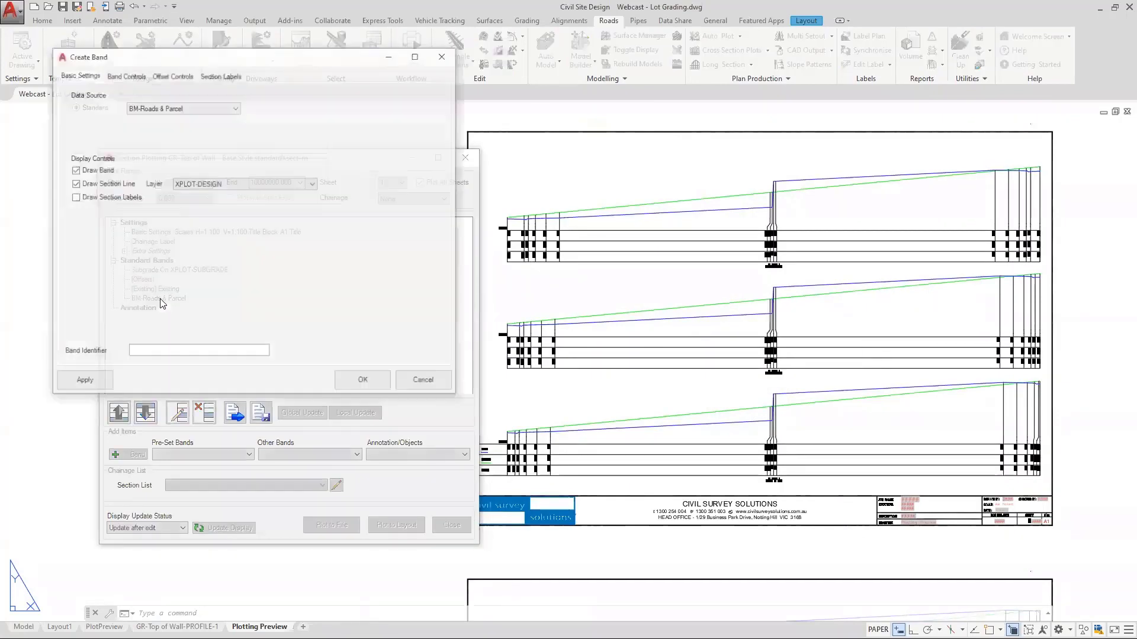
{"action": "left_click", "coordinate": [209, 75]}
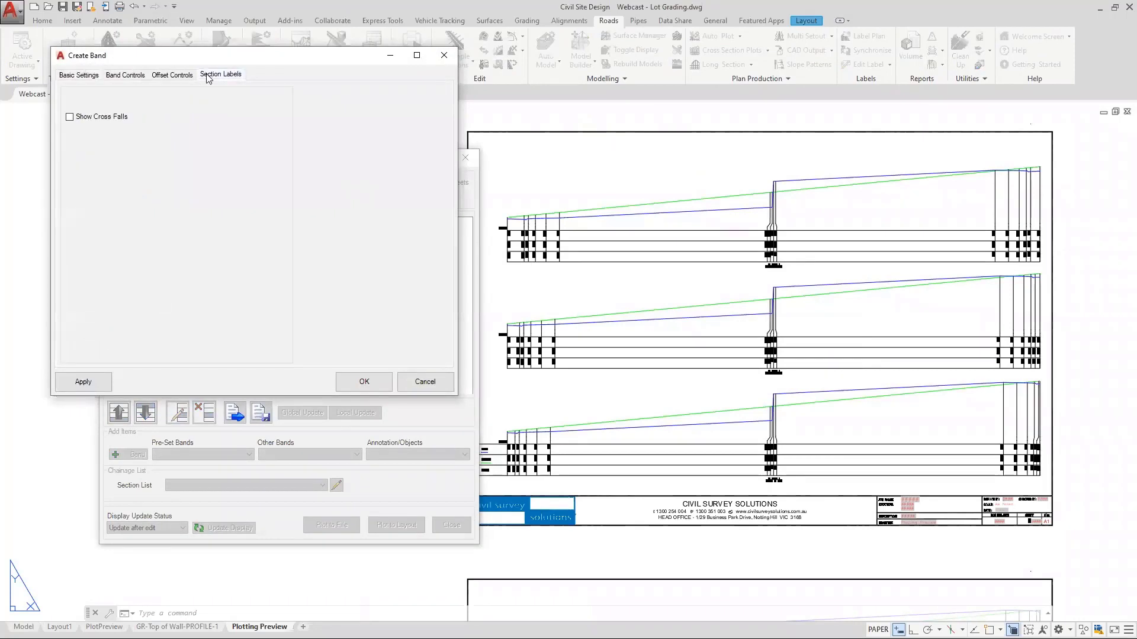
{"action": "left_click", "coordinate": [69, 117]}
Step: Assign the cross fall labels to the TEXT layer with the ISOCP text style
{"action": "left_click", "coordinate": [205, 145]}
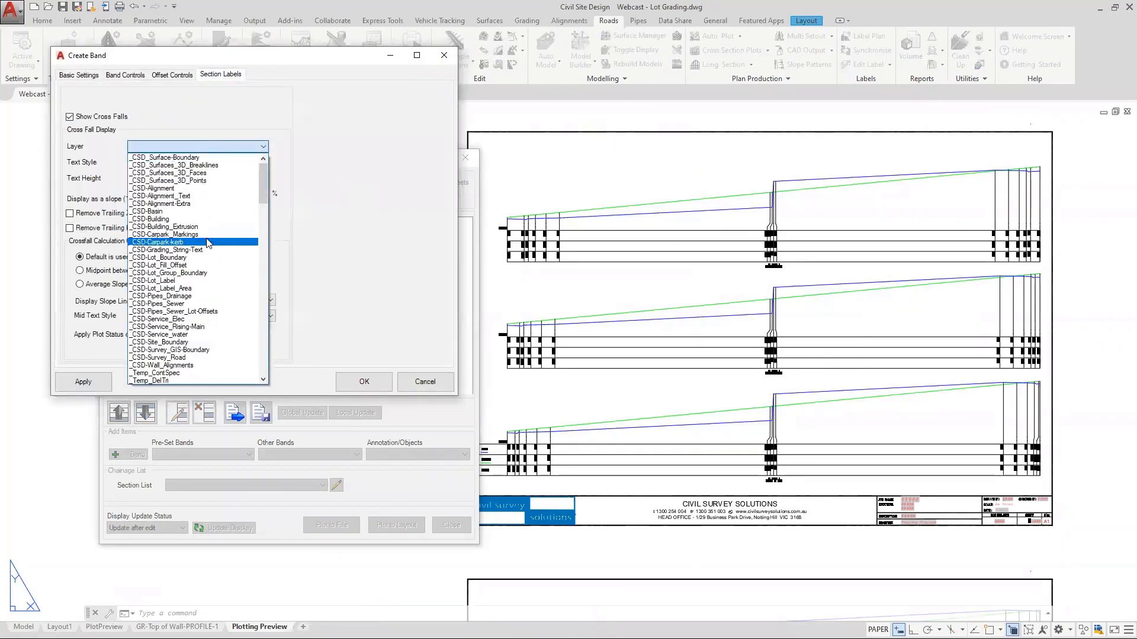
{"action": "scroll", "coordinate": [270, 237], "scroll_direction": "down", "scroll_amount": 5}
{"action": "scroll", "coordinate": [271, 319], "scroll_direction": "down", "scroll_amount": 5}
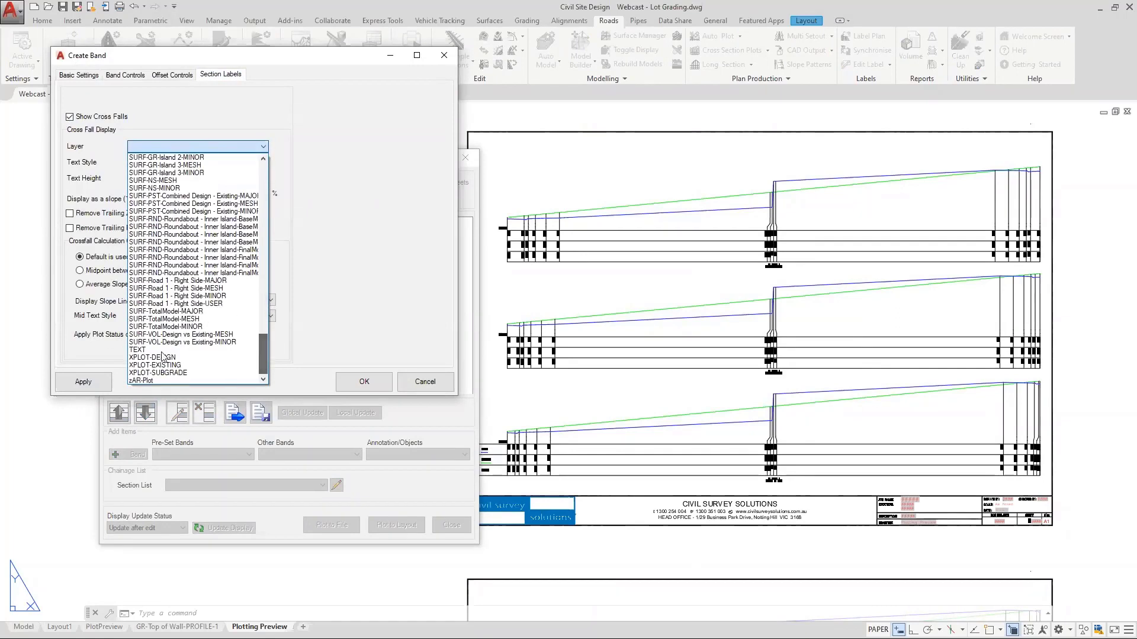
{"action": "left_click", "coordinate": [148, 357]}
{"action": "left_click", "coordinate": [138, 167]}
{"action": "left_click", "coordinate": [139, 189]}
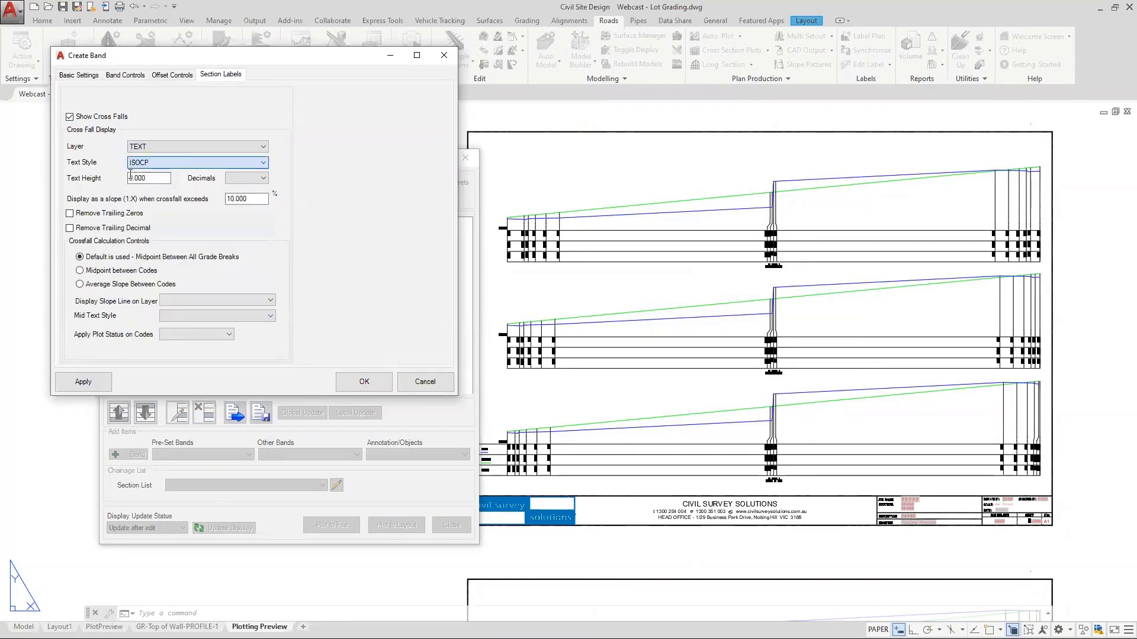
Step: Set the cross fall labels to a text height of 2 with 2 decimals and apply the band changes
{"action": "double_click", "coordinate": [140, 178]}
{"action": "type", "text": "2"}
{"action": "left_click", "coordinate": [238, 178]}
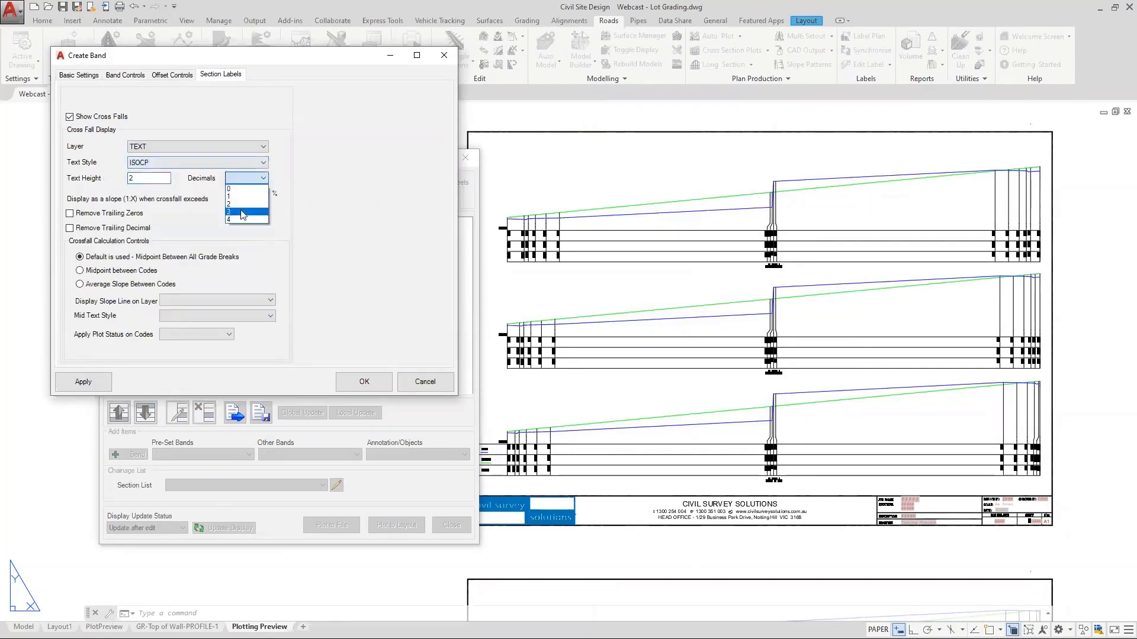
{"action": "left_click", "coordinate": [244, 204]}
{"action": "left_click", "coordinate": [94, 384]}
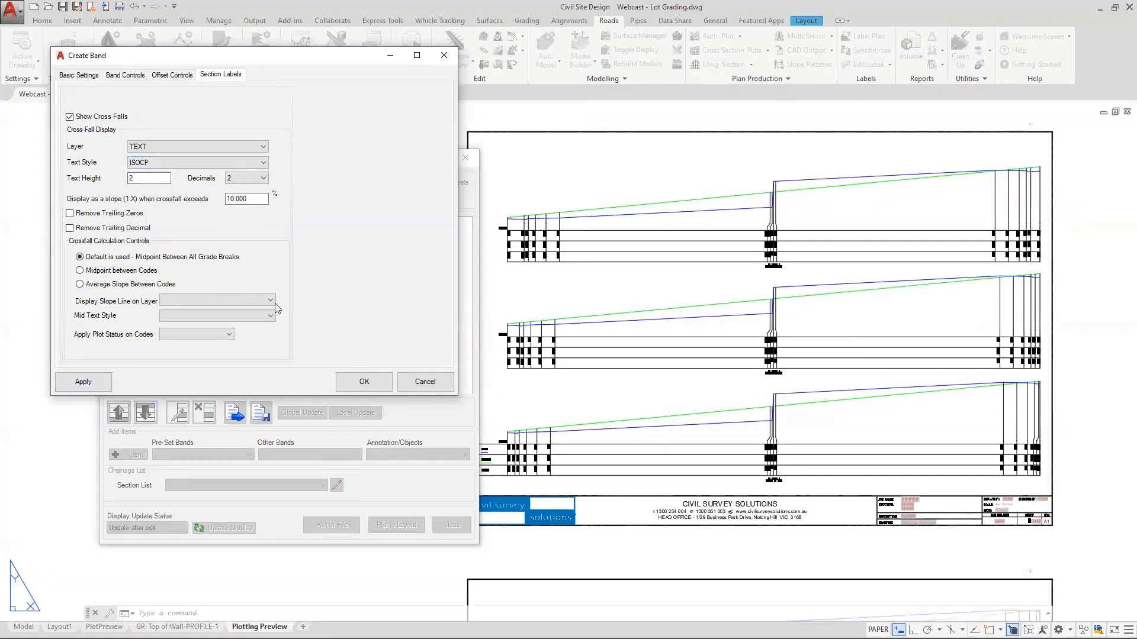
{"action": "left_click", "coordinate": [363, 383]}
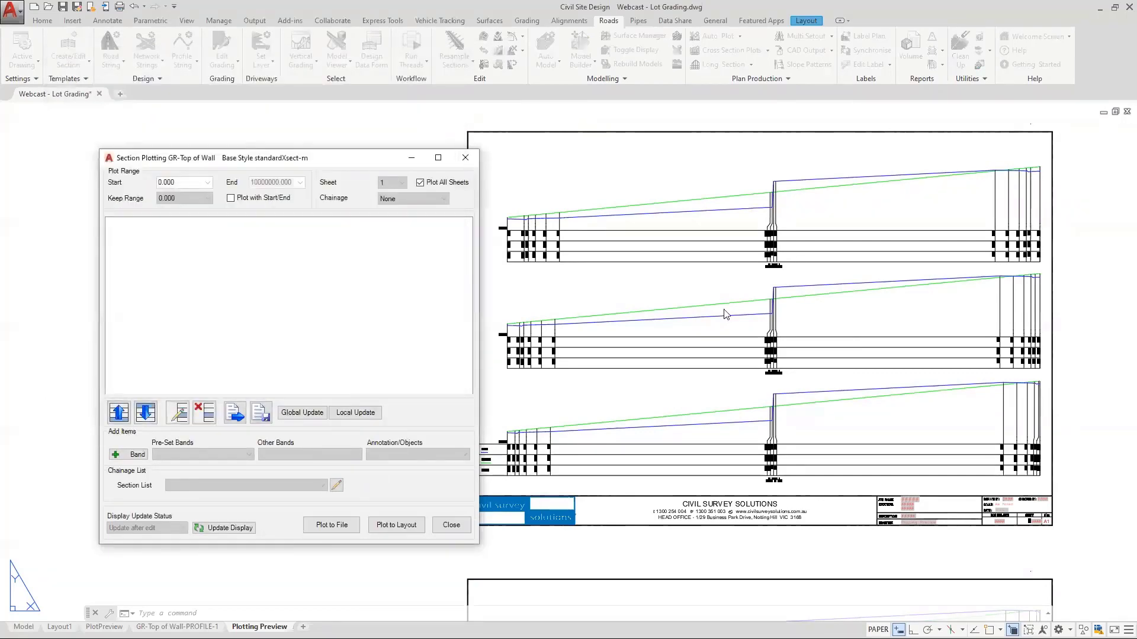
Step: Check the cross fall labels on the previewed sections and plot all the Top of Wall cross section sheets to layouts
{"action": "scroll", "coordinate": [687, 325], "scroll_direction": "up", "scroll_amount": 4}
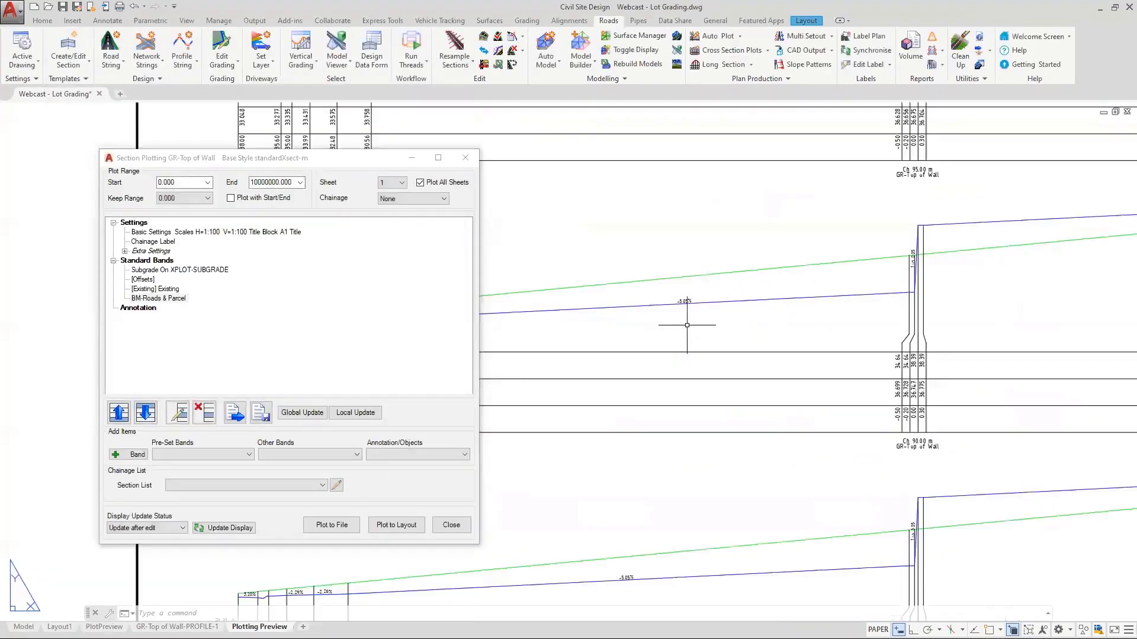
{"action": "scroll", "coordinate": [689, 319], "scroll_direction": "down", "scroll_amount": 3}
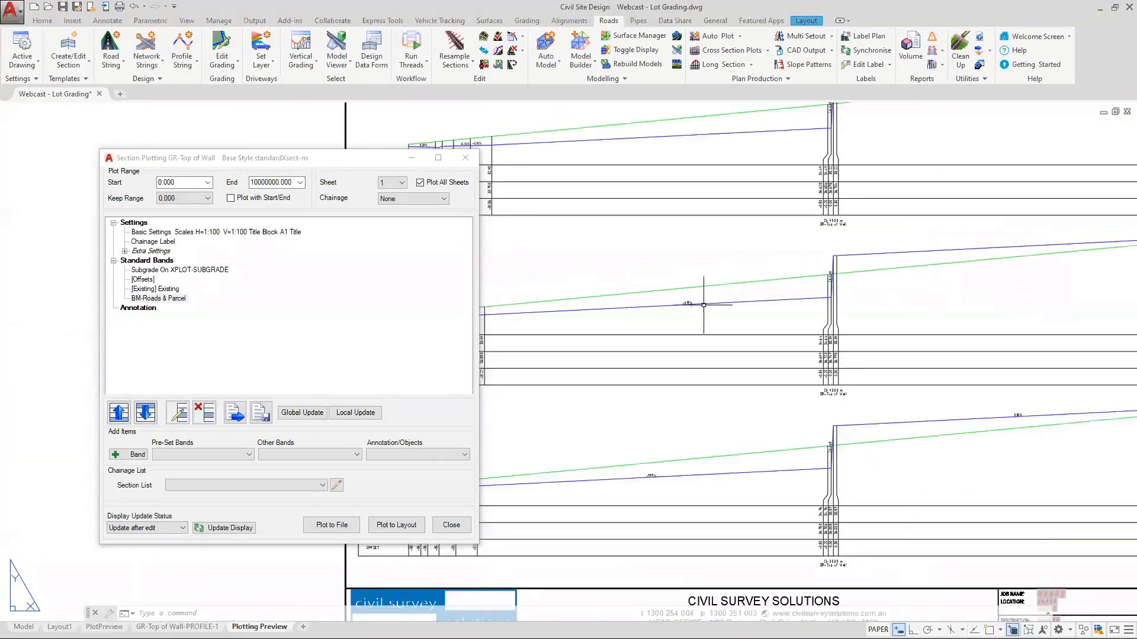
{"action": "scroll", "coordinate": [947, 412], "scroll_direction": "up", "scroll_amount": 5}
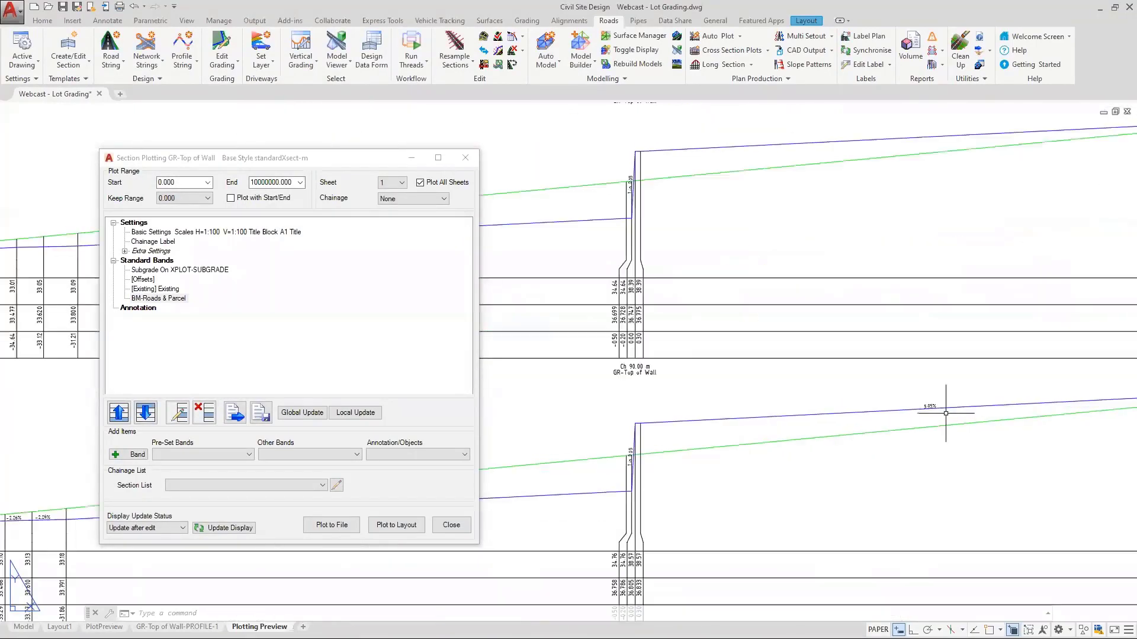
{"action": "scroll", "coordinate": [937, 410], "scroll_direction": "down", "scroll_amount": 3}
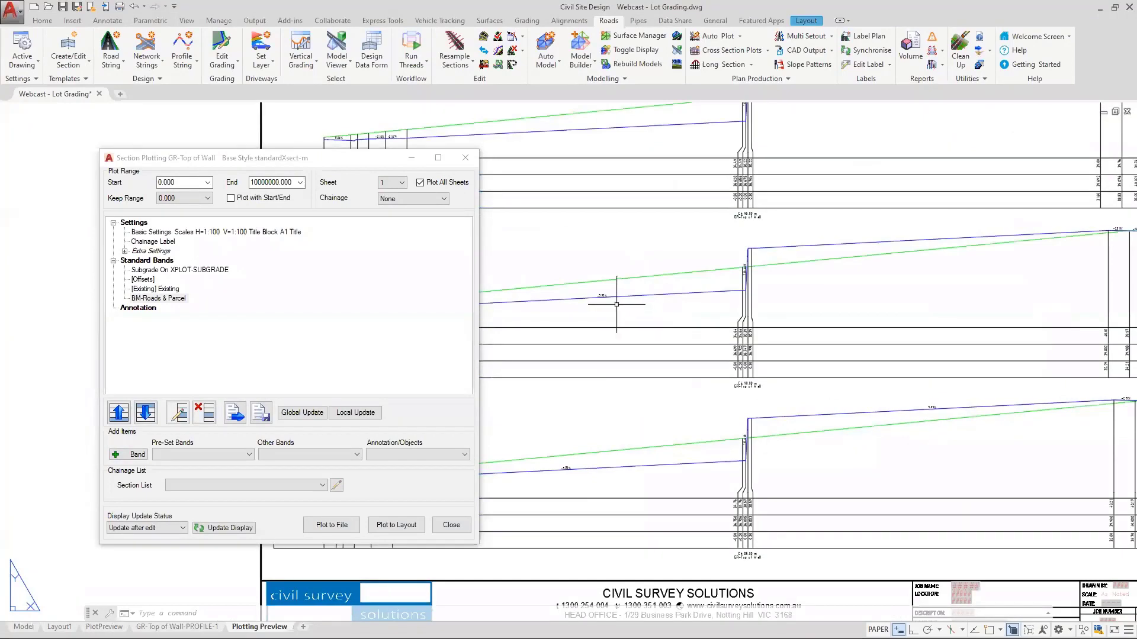
{"action": "scroll", "coordinate": [598, 301], "scroll_direction": "up", "scroll_amount": 2}
{"action": "scroll", "coordinate": [685, 355], "scroll_direction": "down", "scroll_amount": 6}
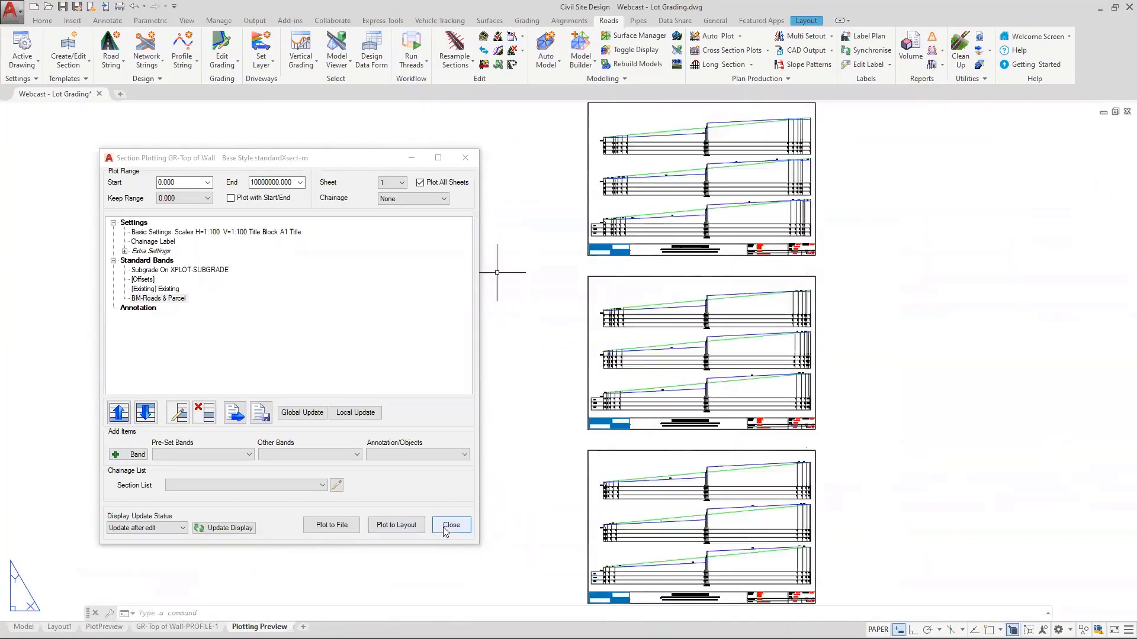
{"action": "left_click", "coordinate": [396, 525]}
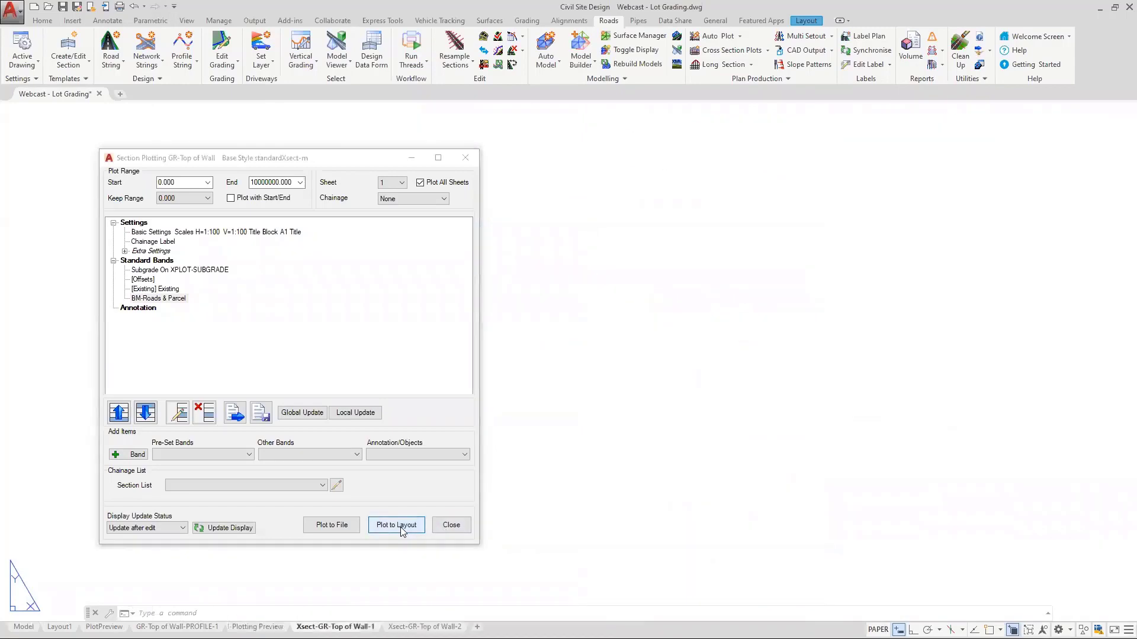
{"action": "left_click", "coordinate": [452, 527]}
Step: Return to model space and load the Update Parcel 1 thread in the Thread Editor
{"action": "left_click", "coordinate": [24, 627]}
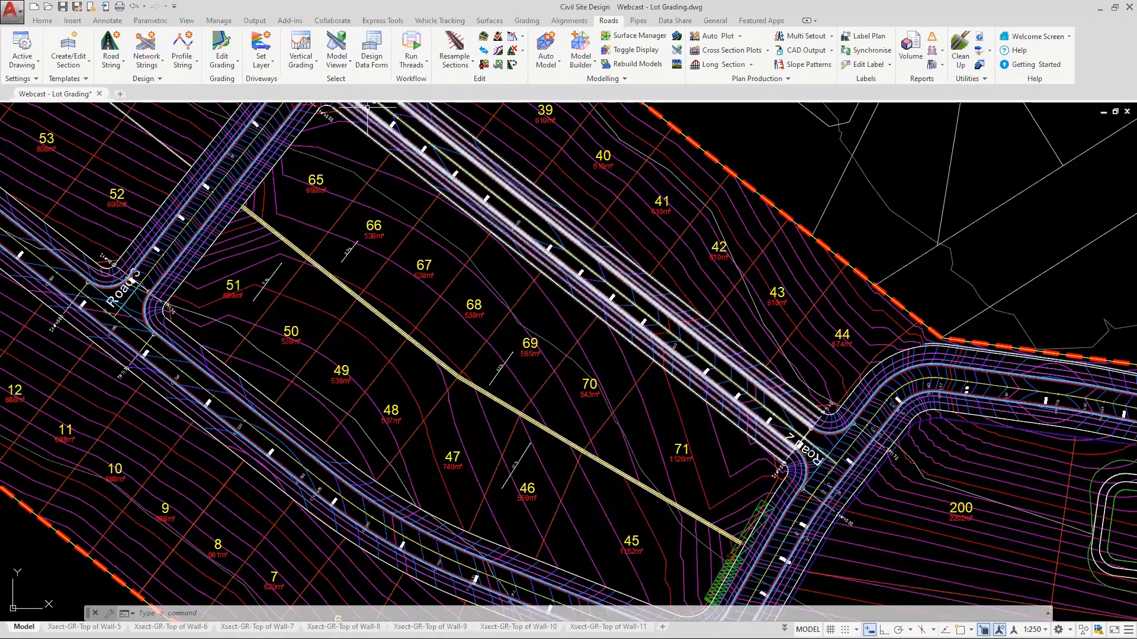
{"action": "left_click", "coordinate": [412, 67]}
{"action": "left_click", "coordinate": [436, 108]}
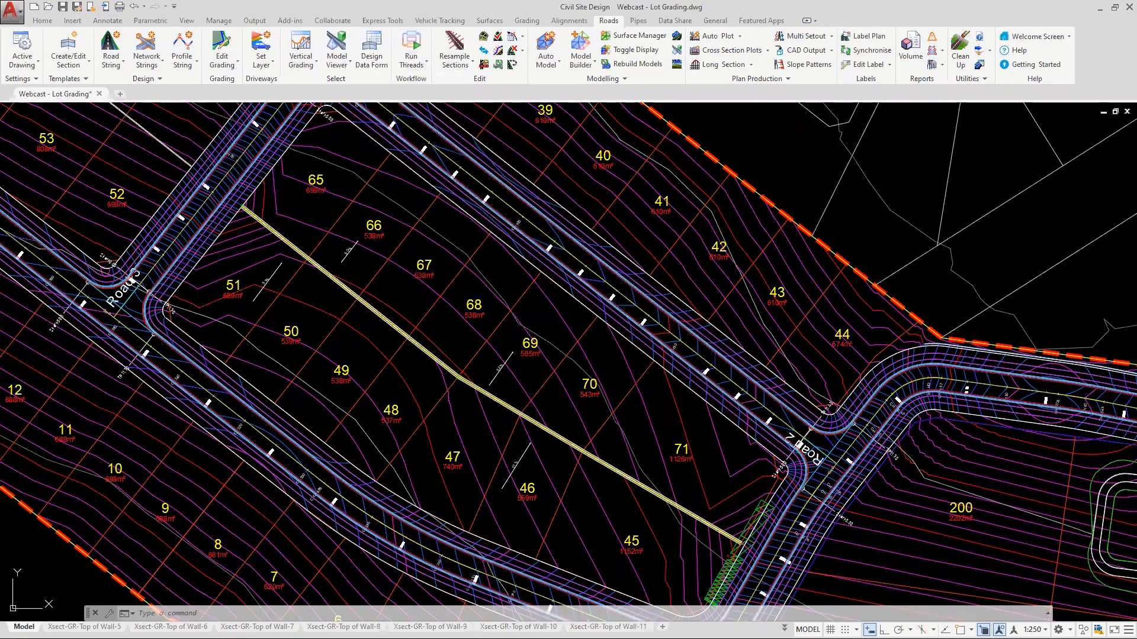
{"action": "left_click", "coordinate": [865, 173]}
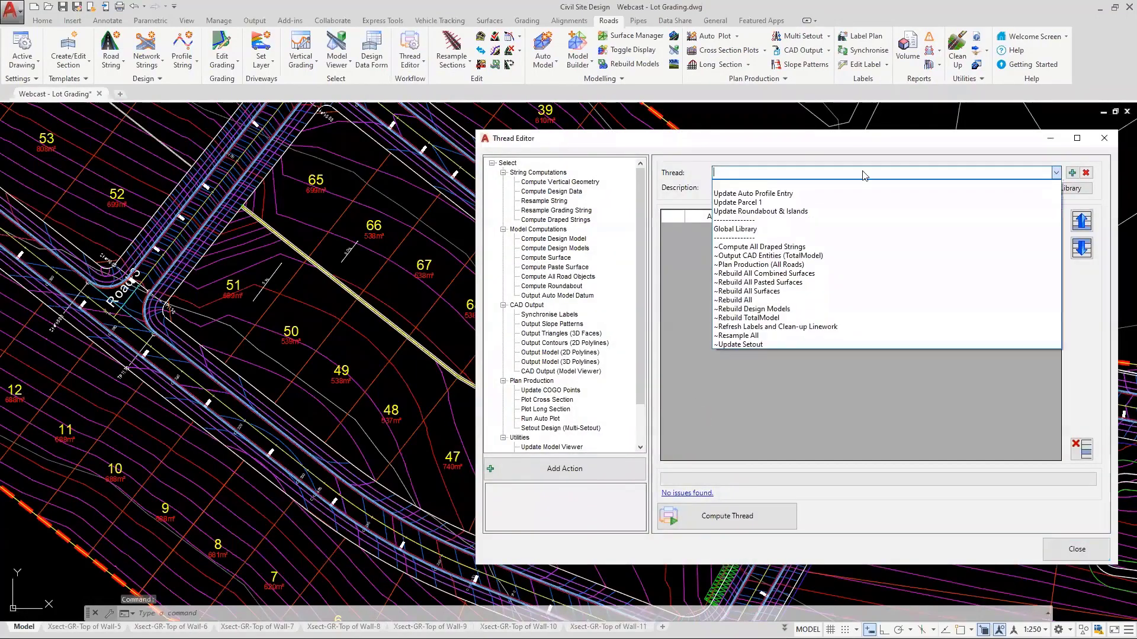
{"action": "left_click", "coordinate": [743, 192]}
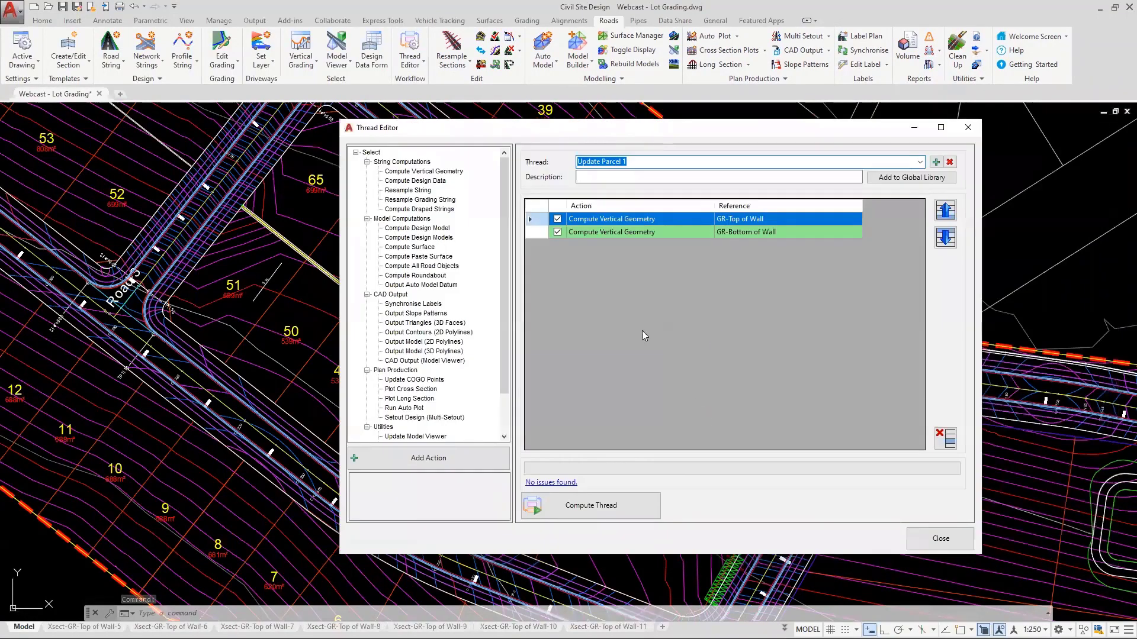
{"action": "left_click_drag", "start_coordinate": [758, 142], "coordinate": [621, 131]}
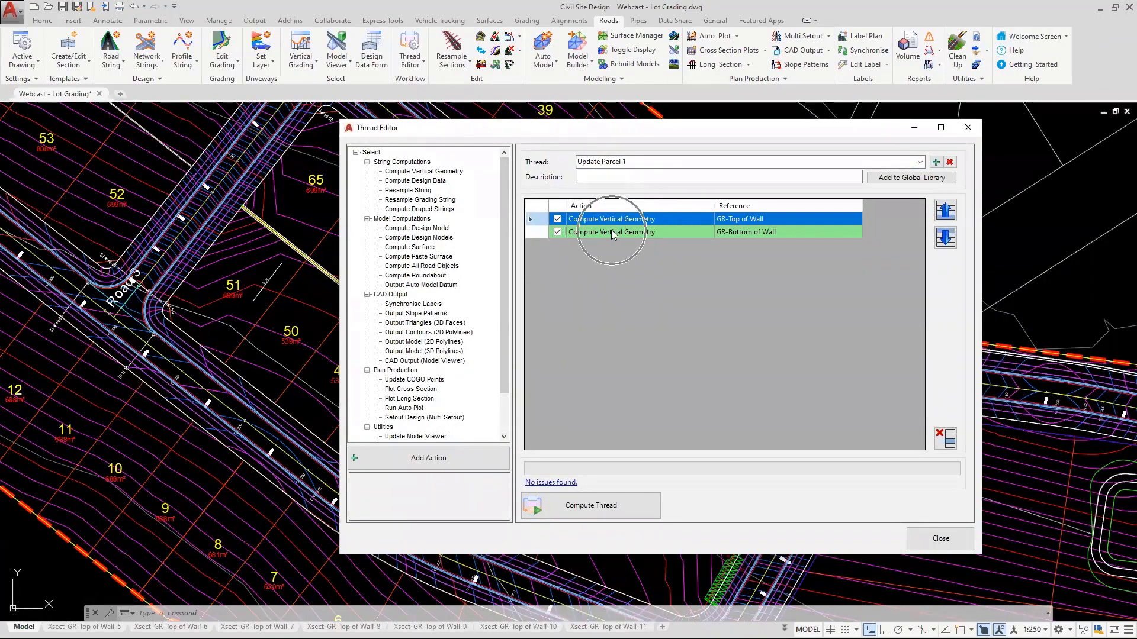
Step: Add Resample Grading String actions for GR-Top of Wall and GR-Bottom of Wall at the bottom of the thread
{"action": "left_click", "coordinate": [427, 200]}
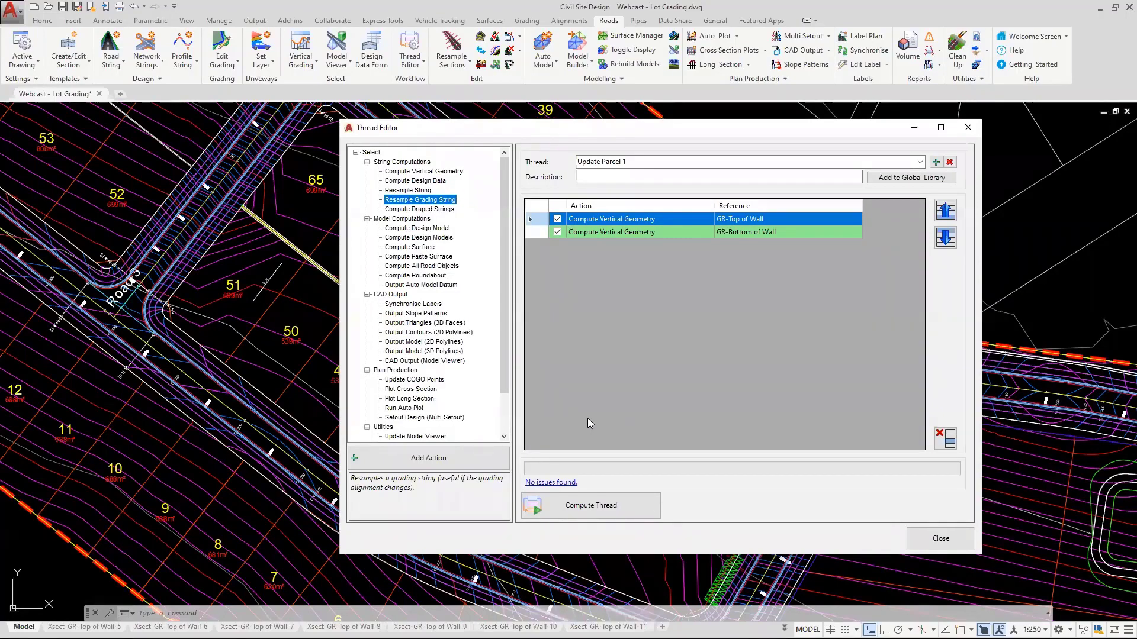
{"action": "left_click", "coordinate": [432, 201]}
{"action": "left_click", "coordinate": [429, 457]}
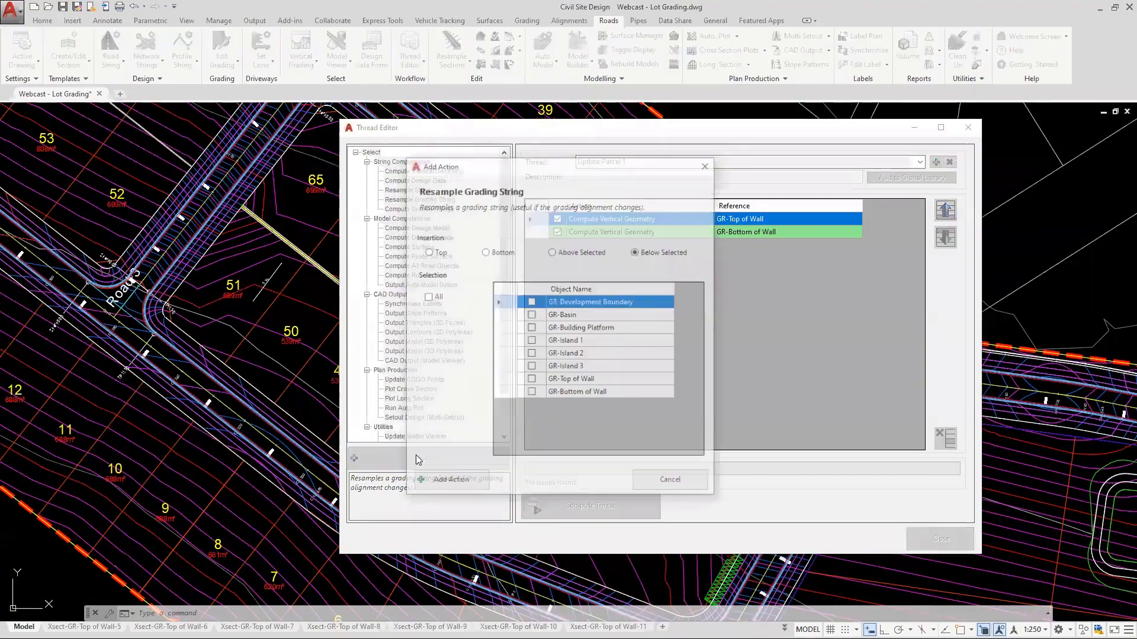
{"action": "left_click", "coordinate": [531, 380]}
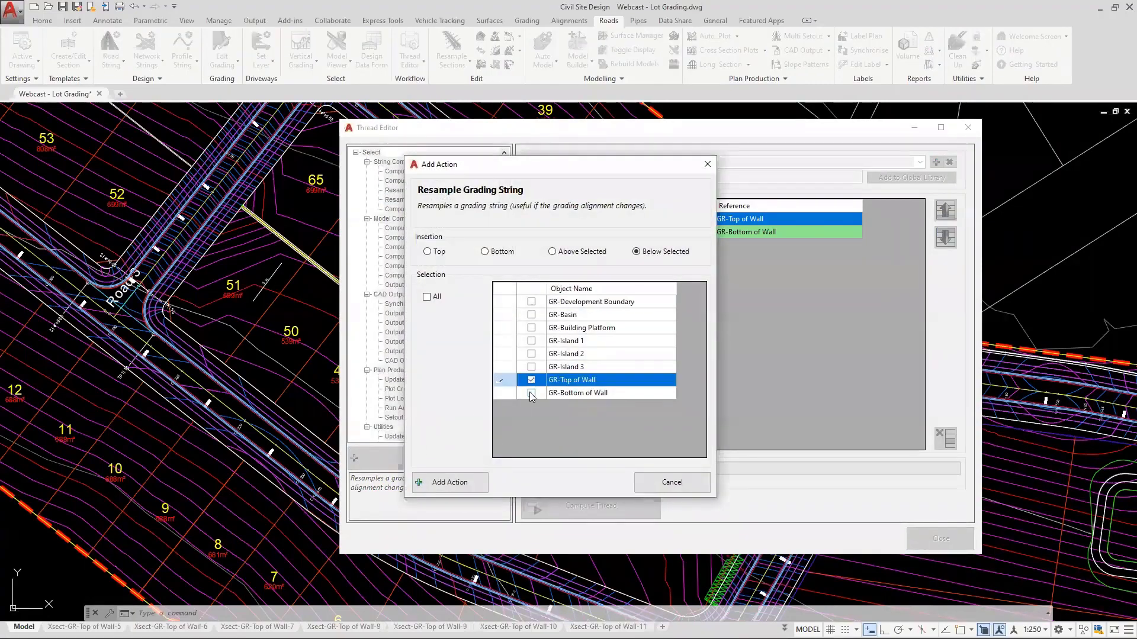
{"action": "left_click", "coordinate": [531, 393]}
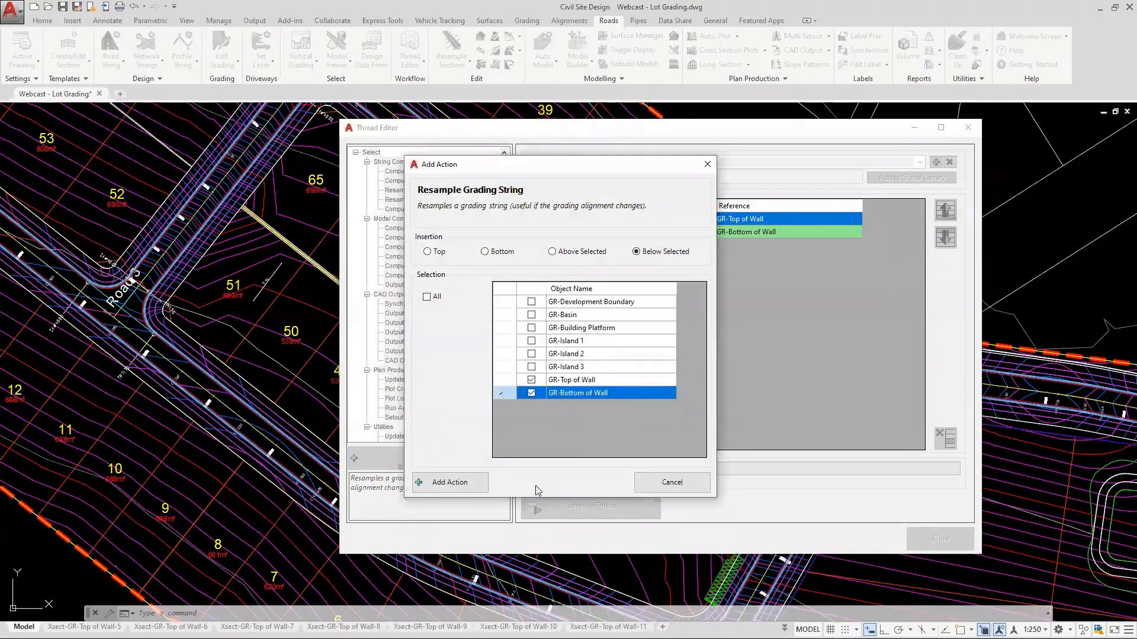
{"action": "left_click", "coordinate": [486, 252]}
{"action": "left_click_drag", "start_coordinate": [489, 171], "coordinate": [253, 163]}
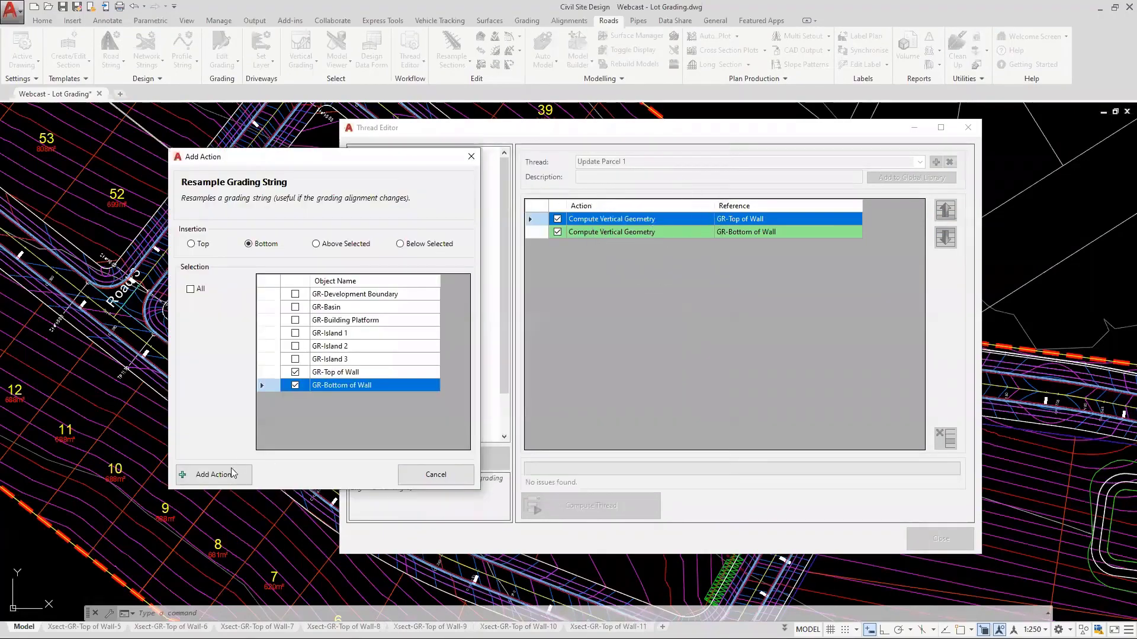
{"action": "left_click", "coordinate": [214, 474]}
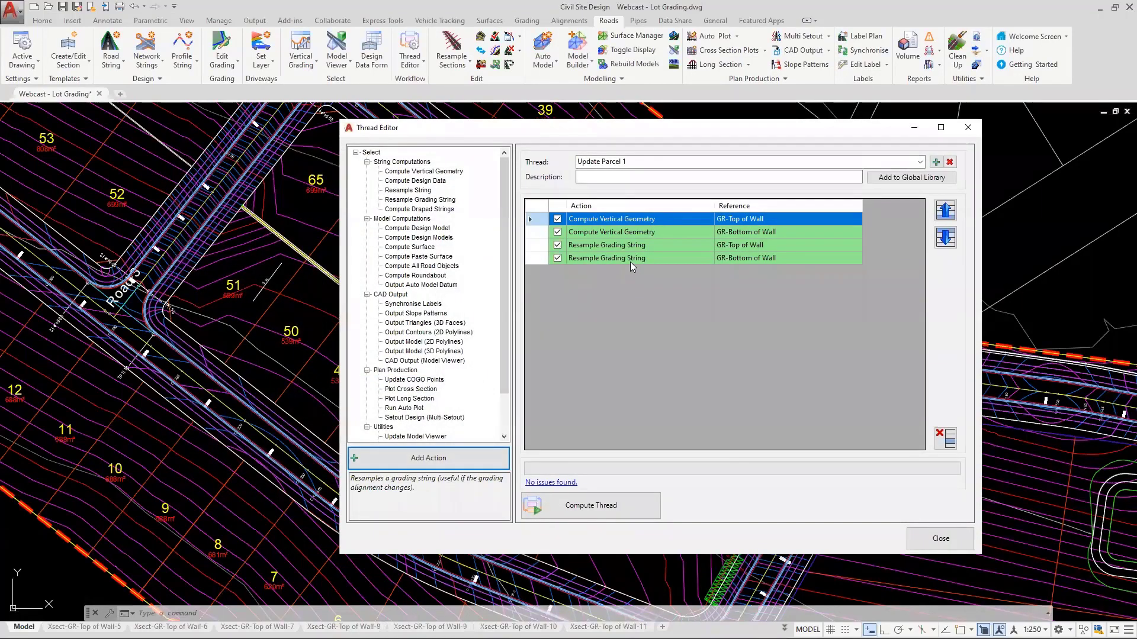
Step: Add a Compute Design Model action for the Roads & Parcel model to the thread
{"action": "left_click_drag", "start_coordinate": [610, 127], "coordinate": [703, 121]}
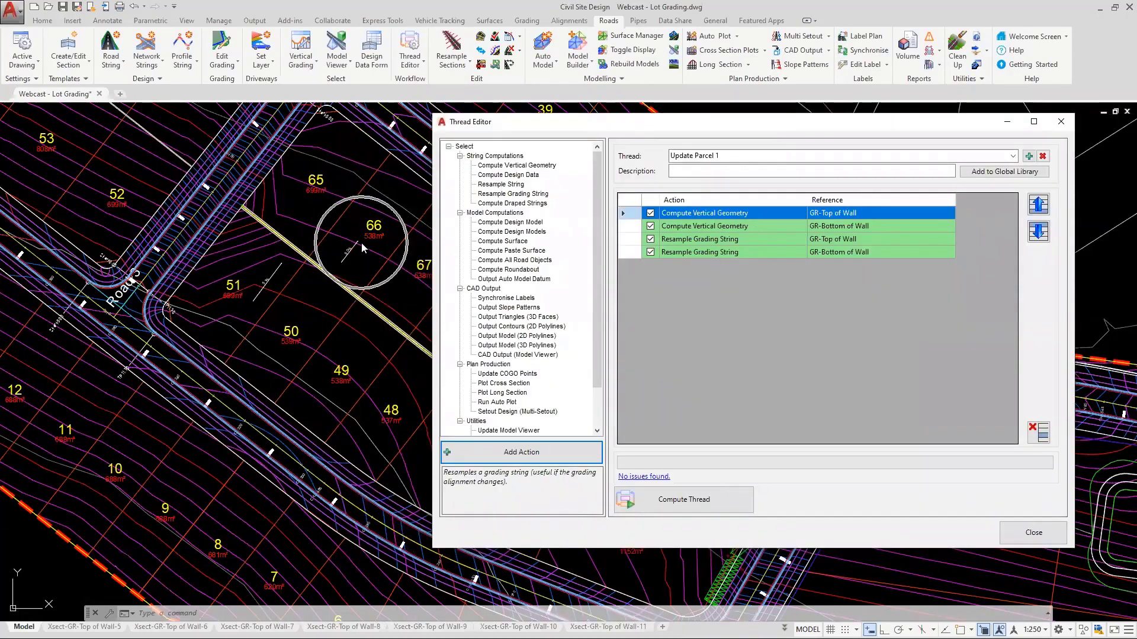
{"action": "left_click", "coordinate": [510, 223]}
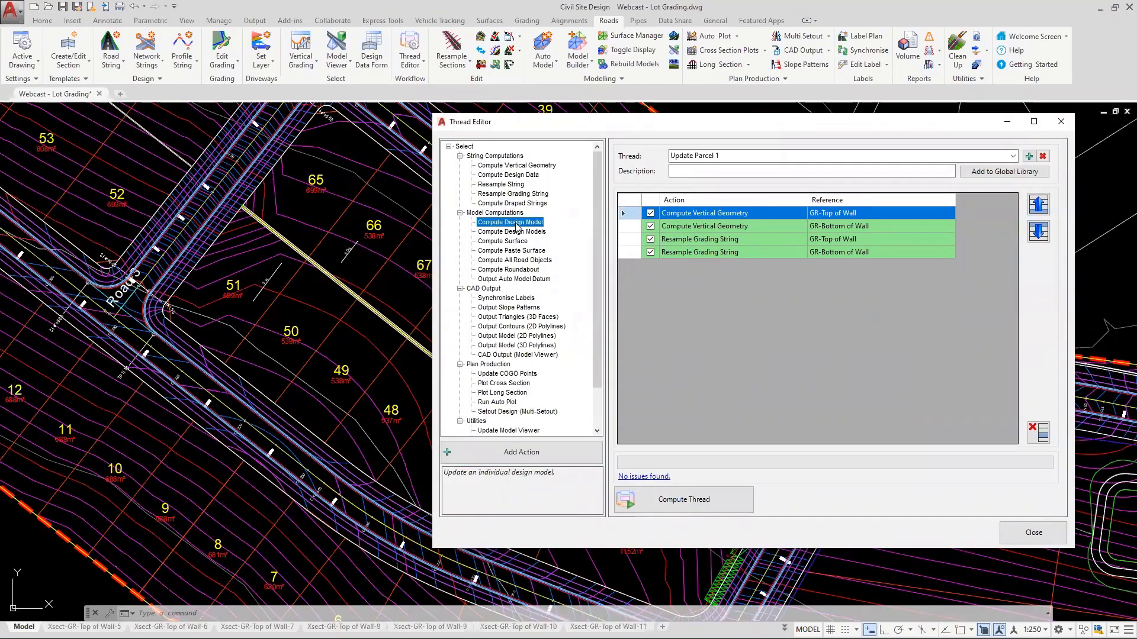
{"action": "left_click", "coordinate": [501, 453]}
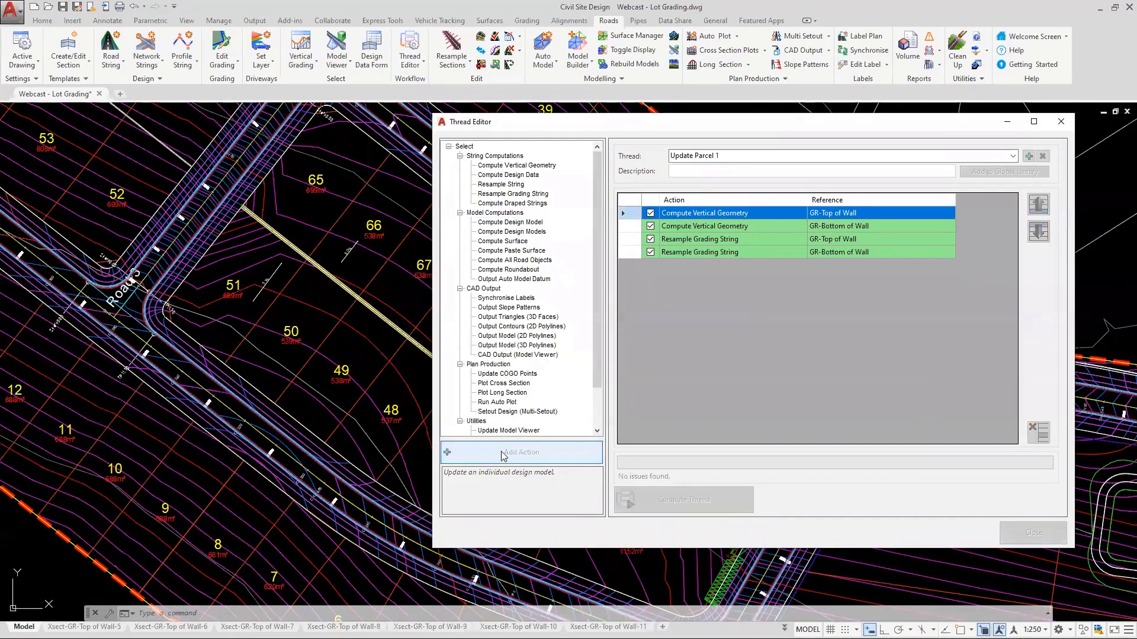
{"action": "left_click", "coordinate": [295, 386]}
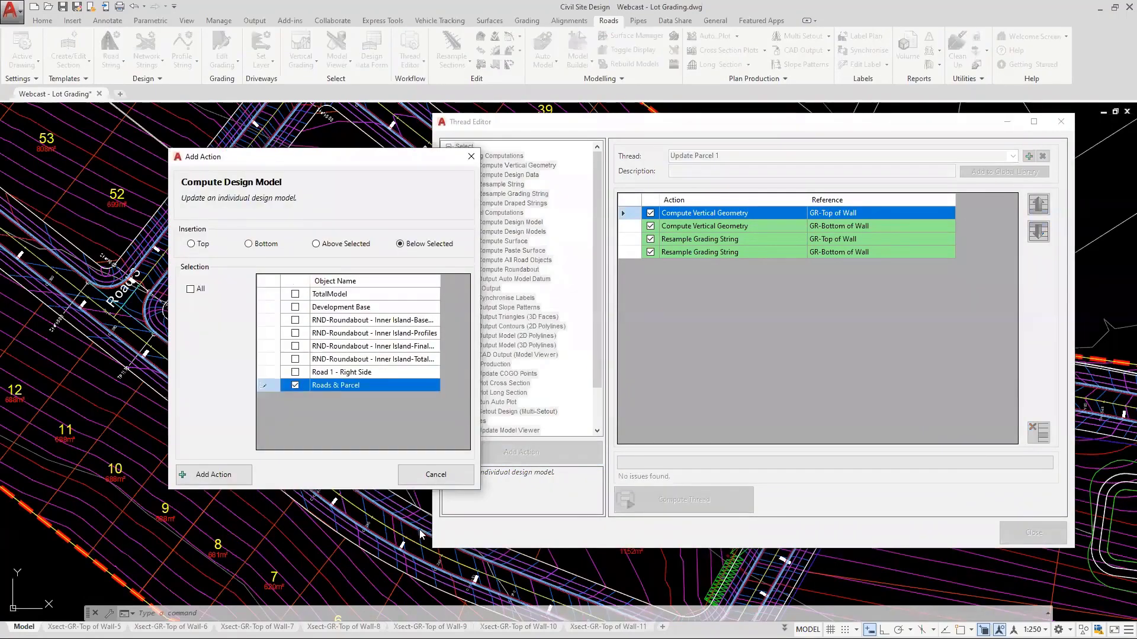
{"action": "left_click", "coordinate": [214, 475]}
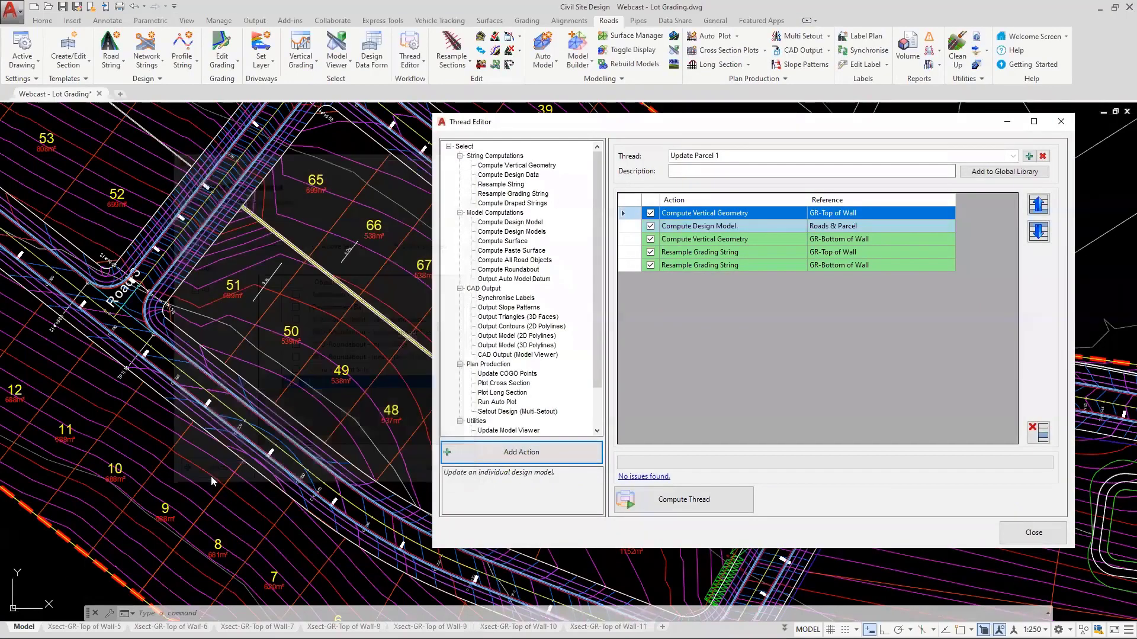
Step: Move the Compute Design Model action for Roads & Parcel to the end of the thread
{"action": "left_click", "coordinate": [740, 226]}
{"action": "left_click", "coordinate": [740, 226]}
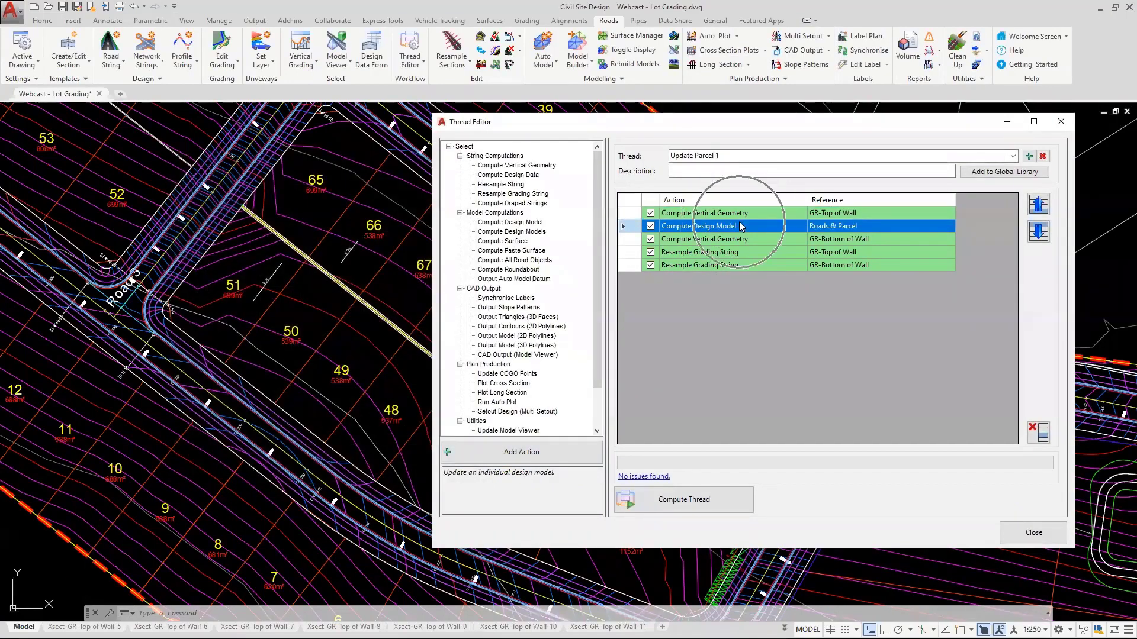
{"action": "left_click", "coordinate": [1037, 232]}
{"action": "left_click", "coordinate": [1038, 233]}
{"action": "left_click", "coordinate": [1038, 233]}
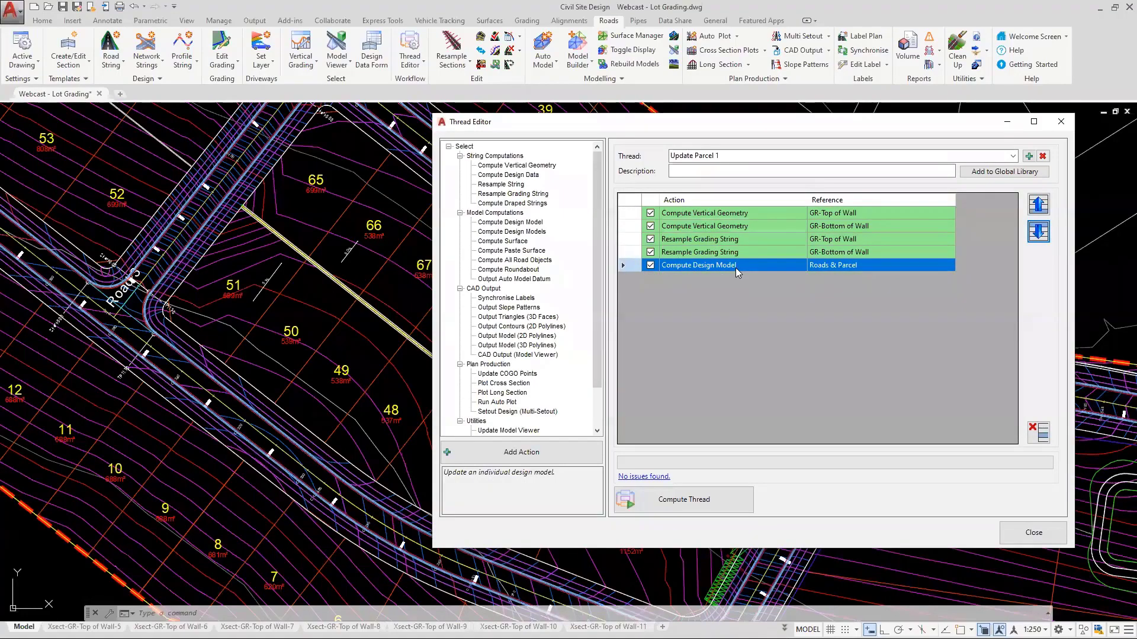
Step: Add a Synchronise Labels action at the bottom of the thread
{"action": "left_click_drag", "start_coordinate": [598, 290], "coordinate": [597, 335]}
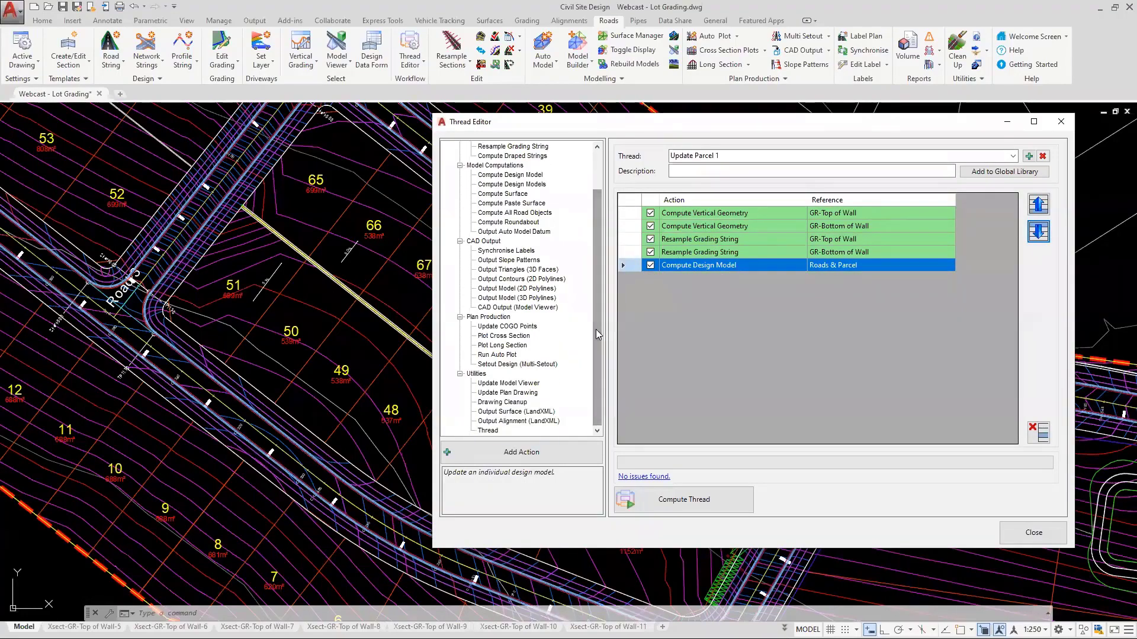
{"action": "left_click", "coordinate": [493, 251]}
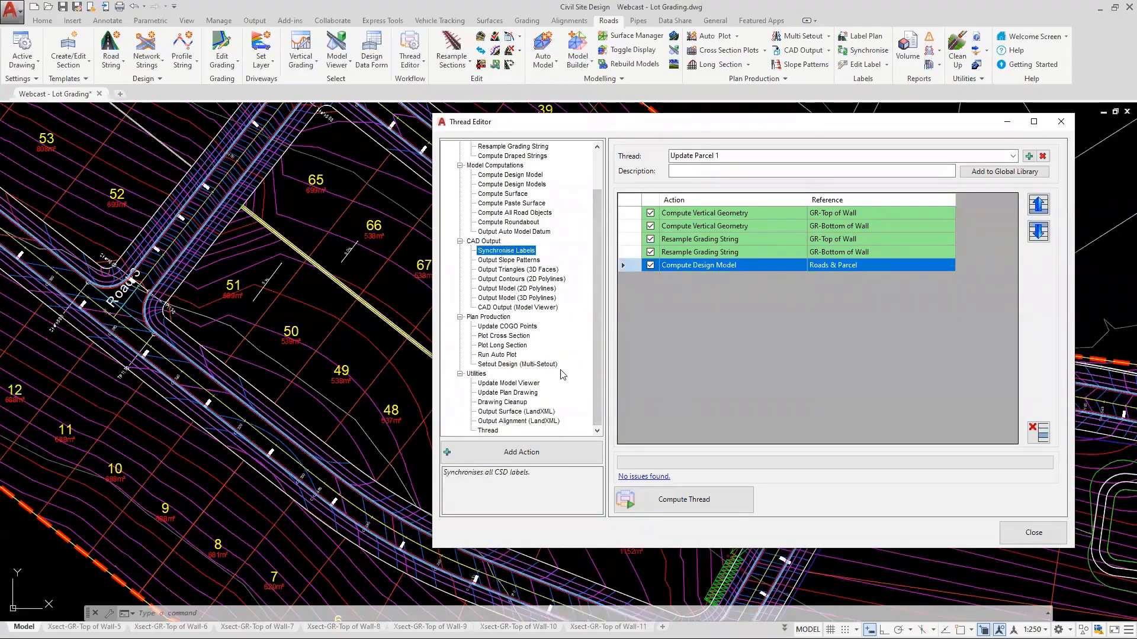
{"action": "left_click", "coordinate": [568, 461]}
{"action": "left_click", "coordinate": [261, 245]}
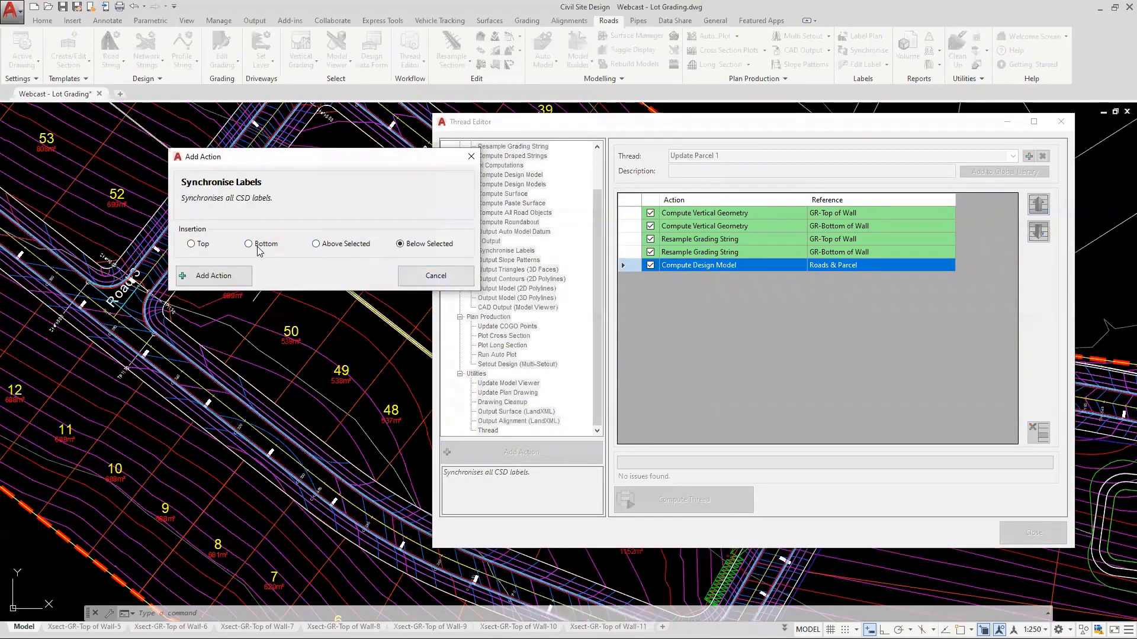
{"action": "left_click", "coordinate": [230, 278]}
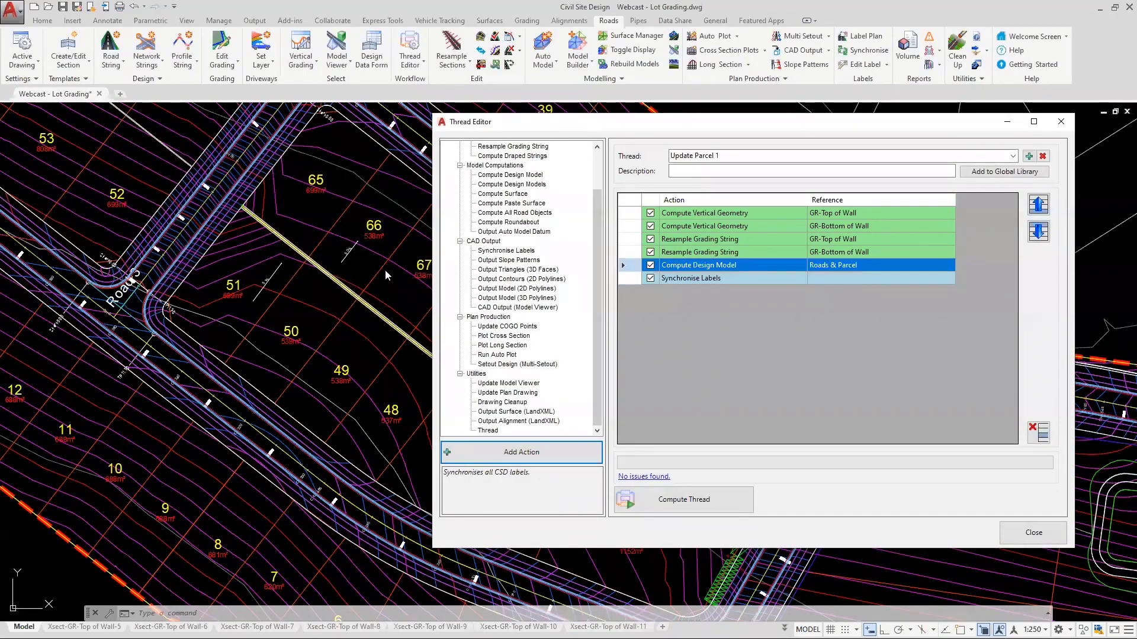
Step: Add a Plot Cross Section action for GR-Top of Wall at the bottom of the thread
{"action": "left_click", "coordinate": [508, 337]}
{"action": "left_click", "coordinate": [533, 454]}
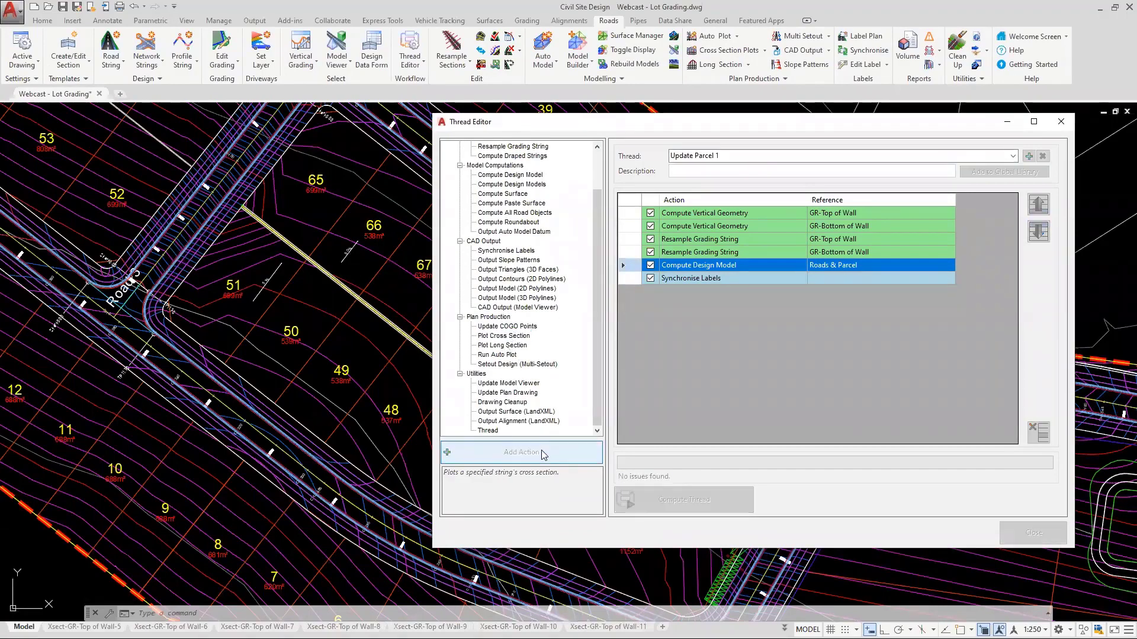
{"action": "scroll", "coordinate": [324, 407], "scroll_direction": "down", "scroll_amount": 10}
{"action": "left_click", "coordinate": [295, 424]}
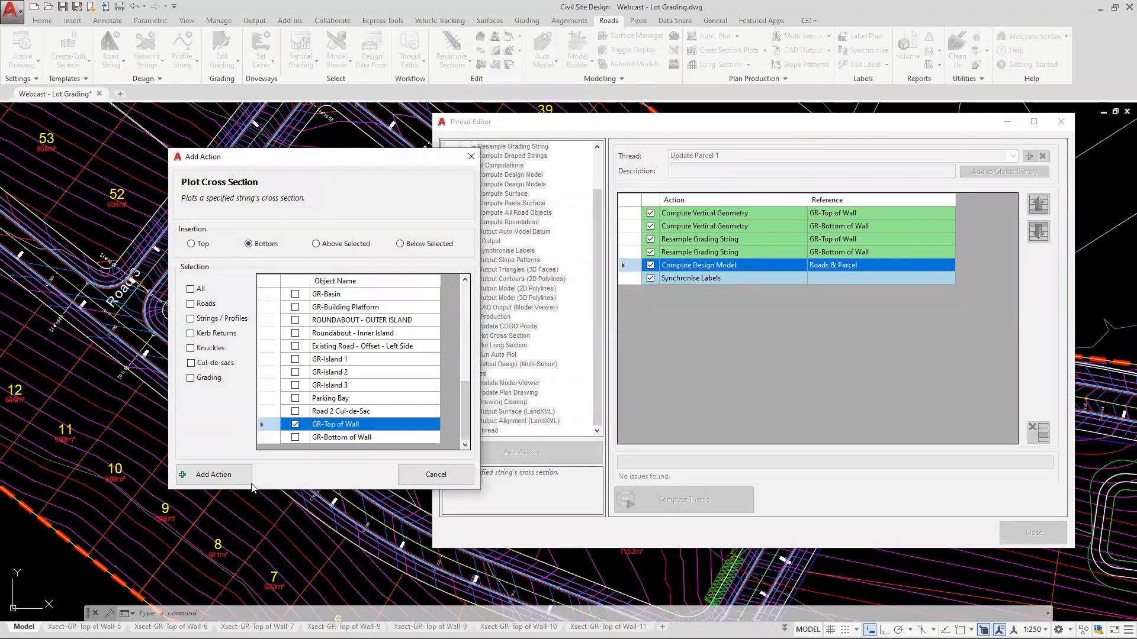
{"action": "left_click", "coordinate": [232, 476]}
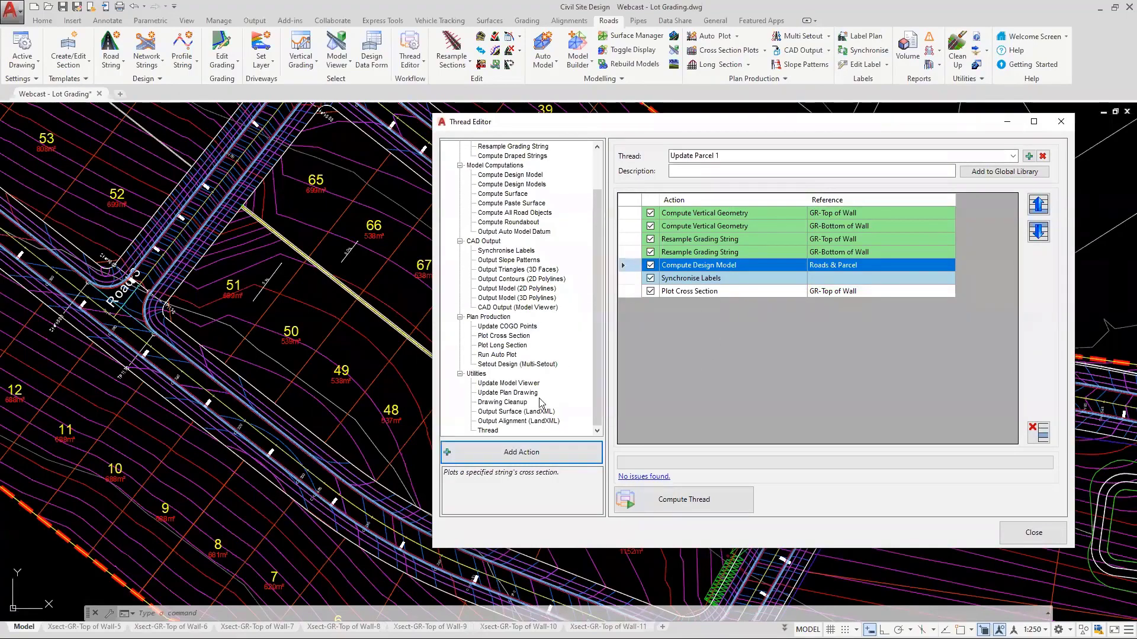
Step: Add a Plot Long Section action for GR-Top of Wall to the thread, placed between Synchronise Labels and Plot Cross Section
{"action": "left_click", "coordinate": [503, 346]}
{"action": "left_click", "coordinate": [520, 452]}
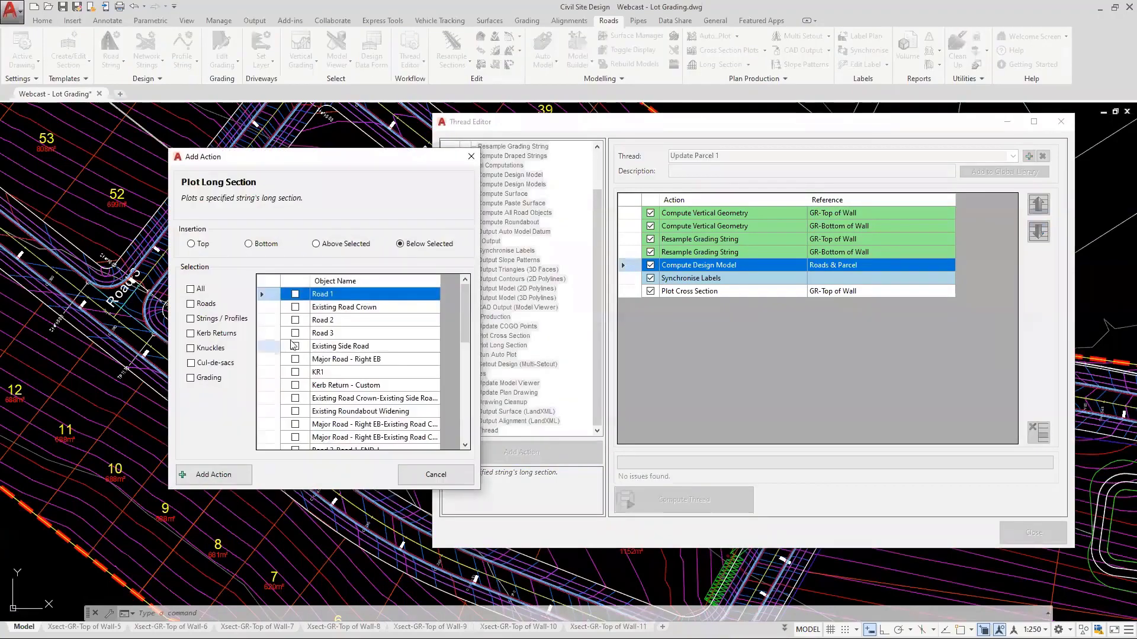
{"action": "scroll", "coordinate": [292, 345], "scroll_direction": "down", "scroll_amount": 5}
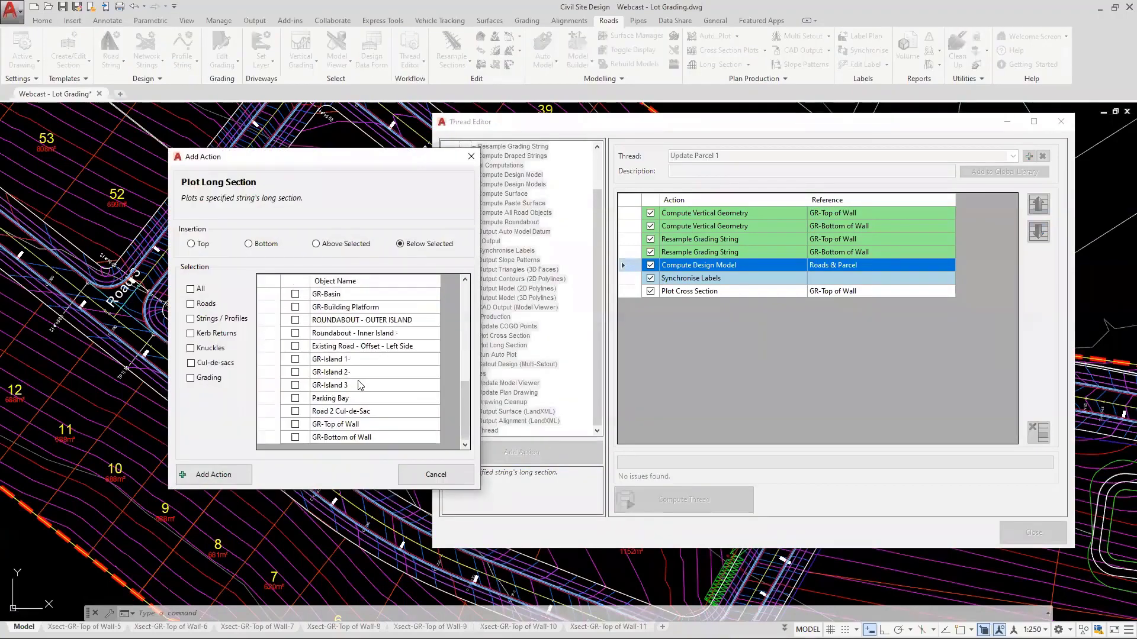
{"action": "left_click", "coordinate": [295, 425]}
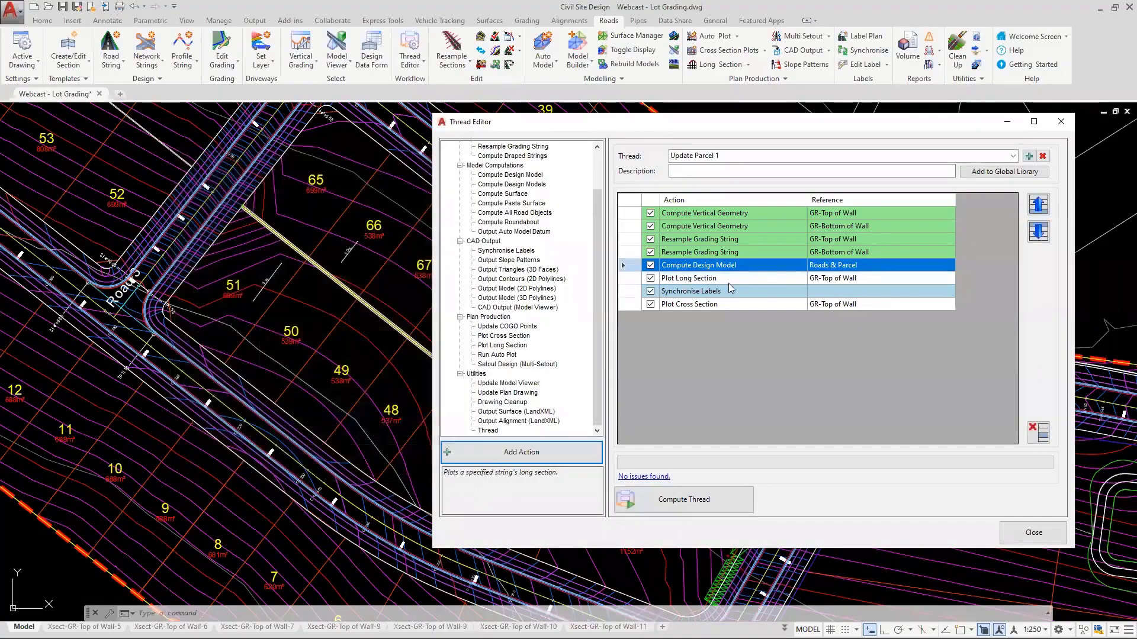
{"action": "left_click", "coordinate": [1039, 232]}
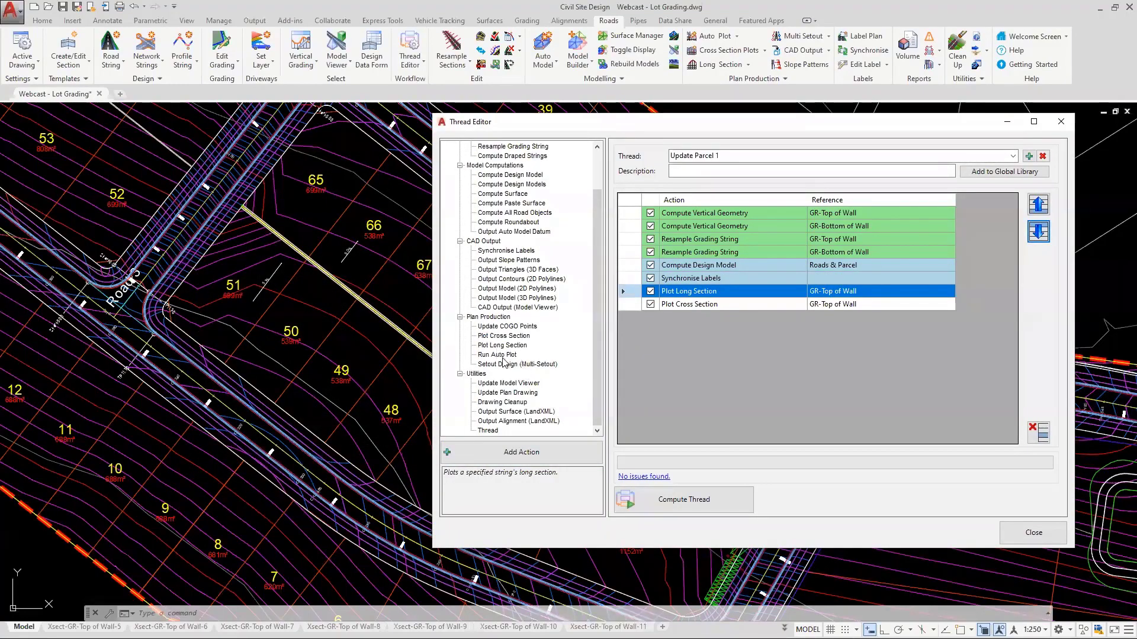
Step: Compute the Update Parcel 1 thread and return to the drawing's model space with the Thread Editor closed
{"action": "left_click", "coordinate": [507, 384]}
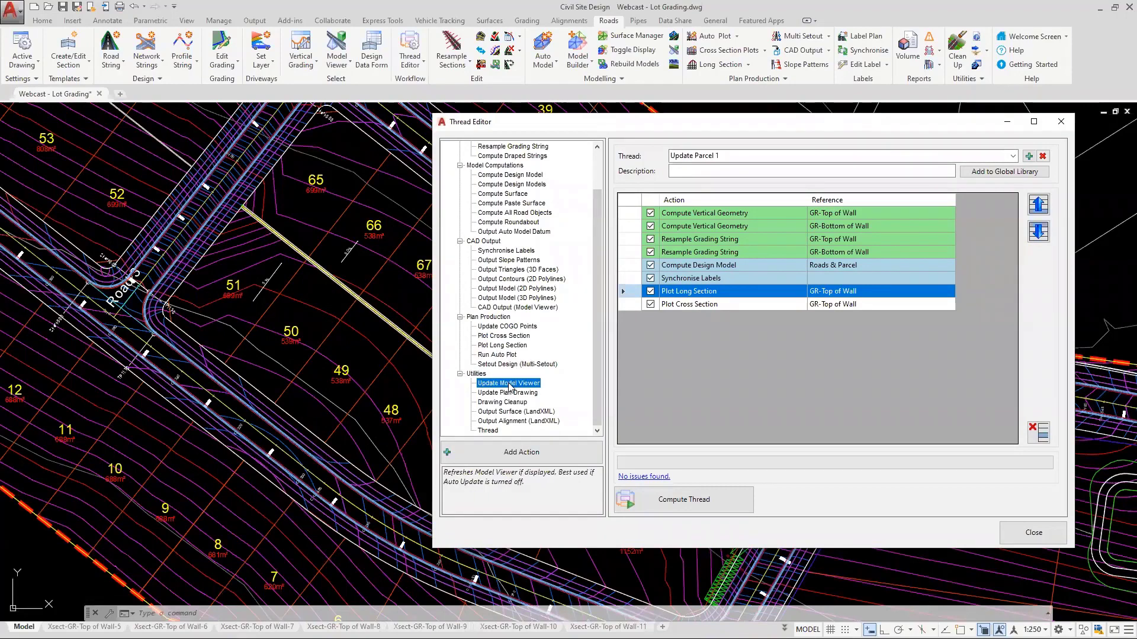
{"action": "left_click", "coordinate": [520, 413]}
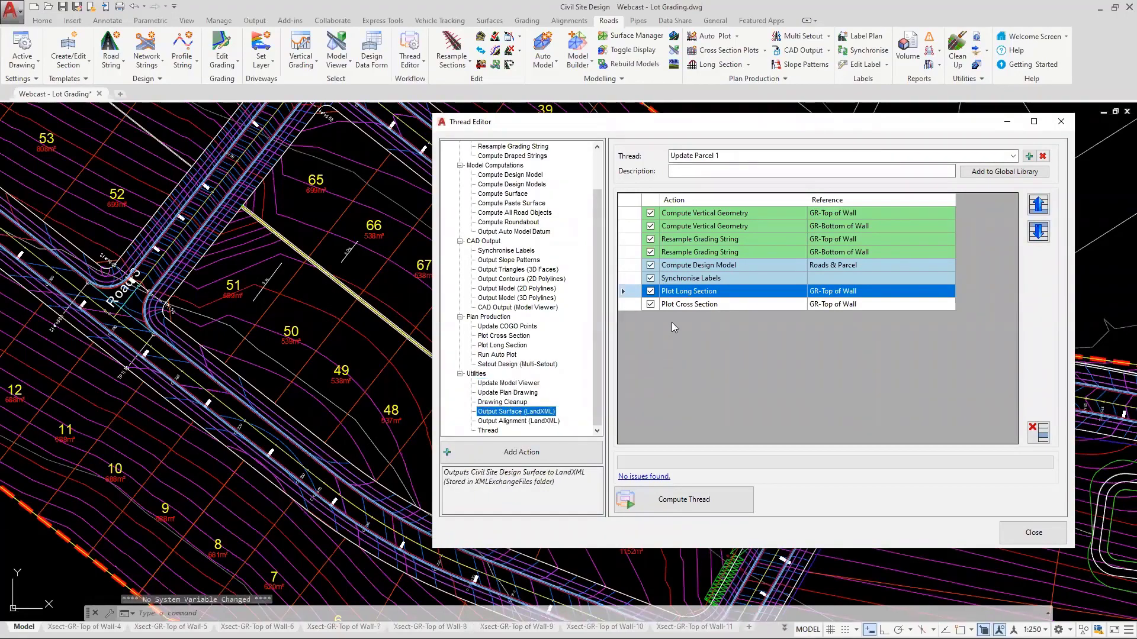
{"action": "left_click", "coordinate": [685, 505]}
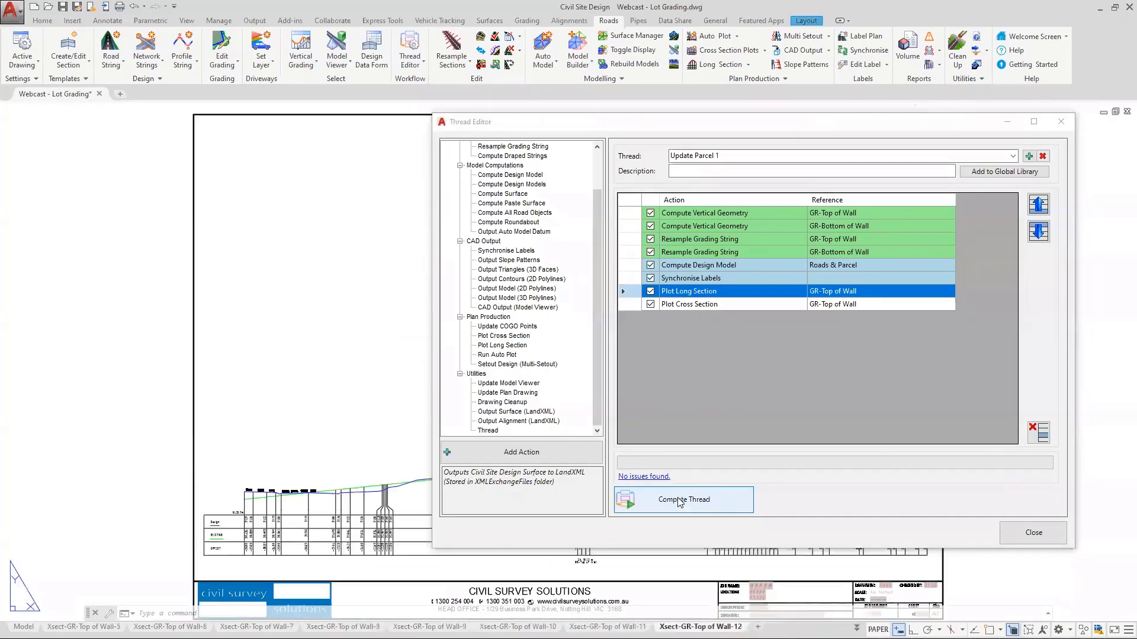
{"action": "left_click", "coordinate": [1030, 532]}
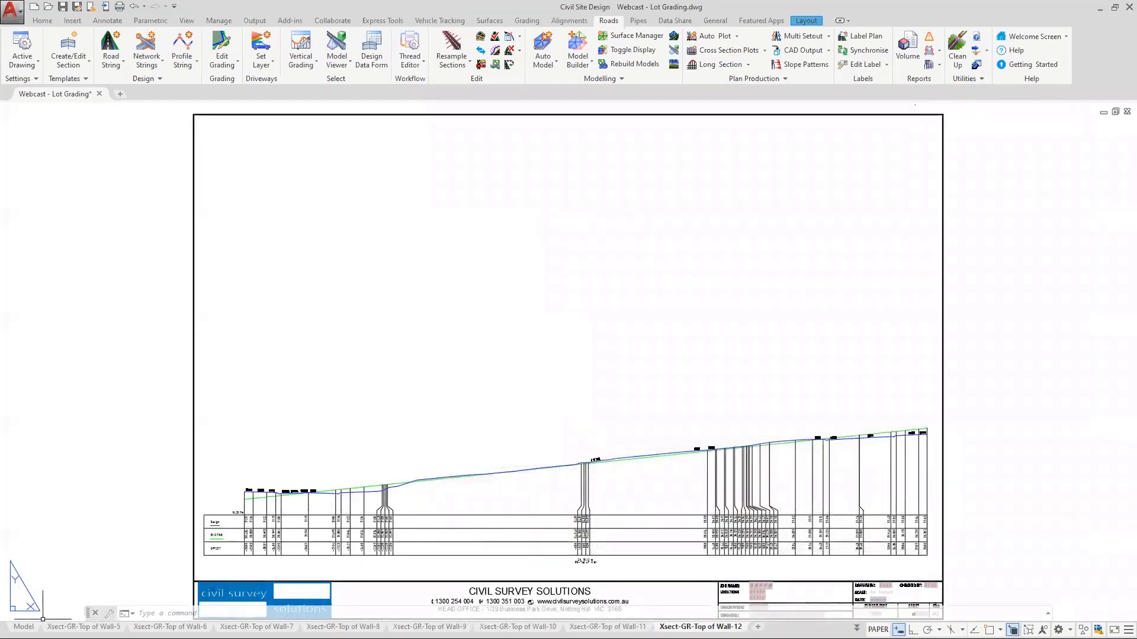
{"action": "left_click", "coordinate": [24, 627]}
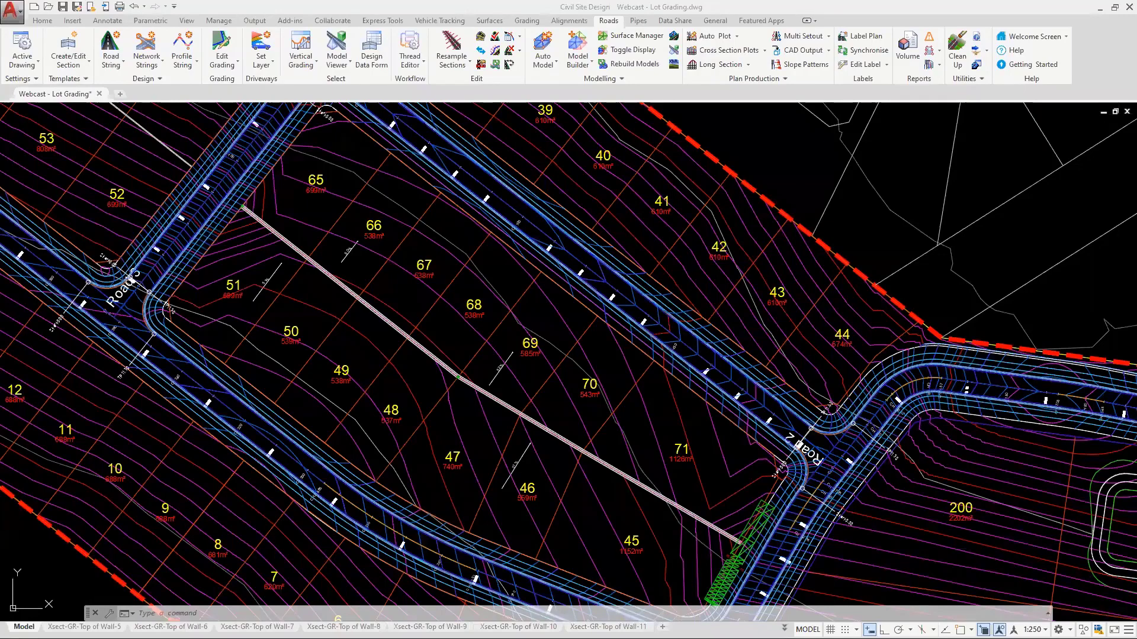
{"action": "left_click", "coordinate": [693, 391]}
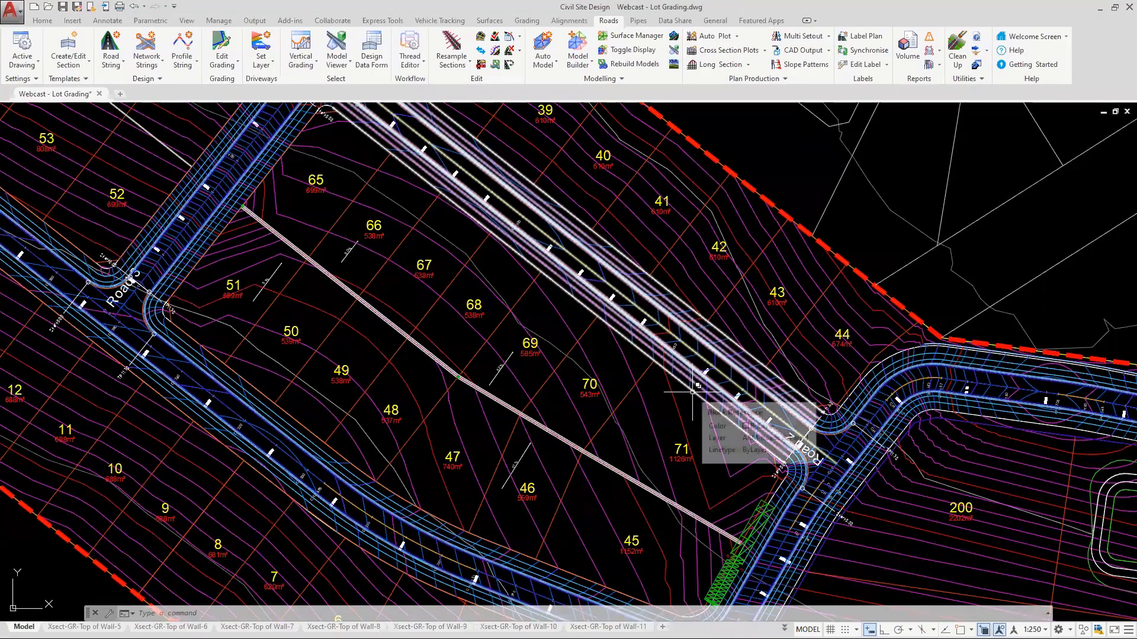
{"action": "scroll", "coordinate": [660, 373], "scroll_direction": "up", "scroll_amount": 2}
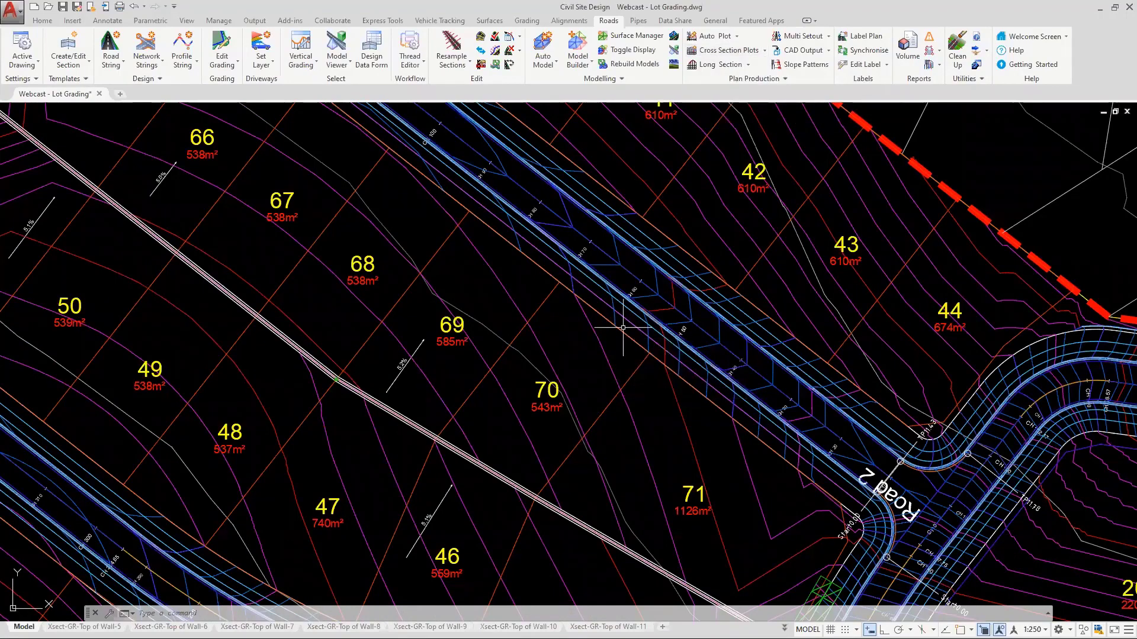
{"action": "scroll", "coordinate": [623, 328], "scroll_direction": "down", "scroll_amount": 2}
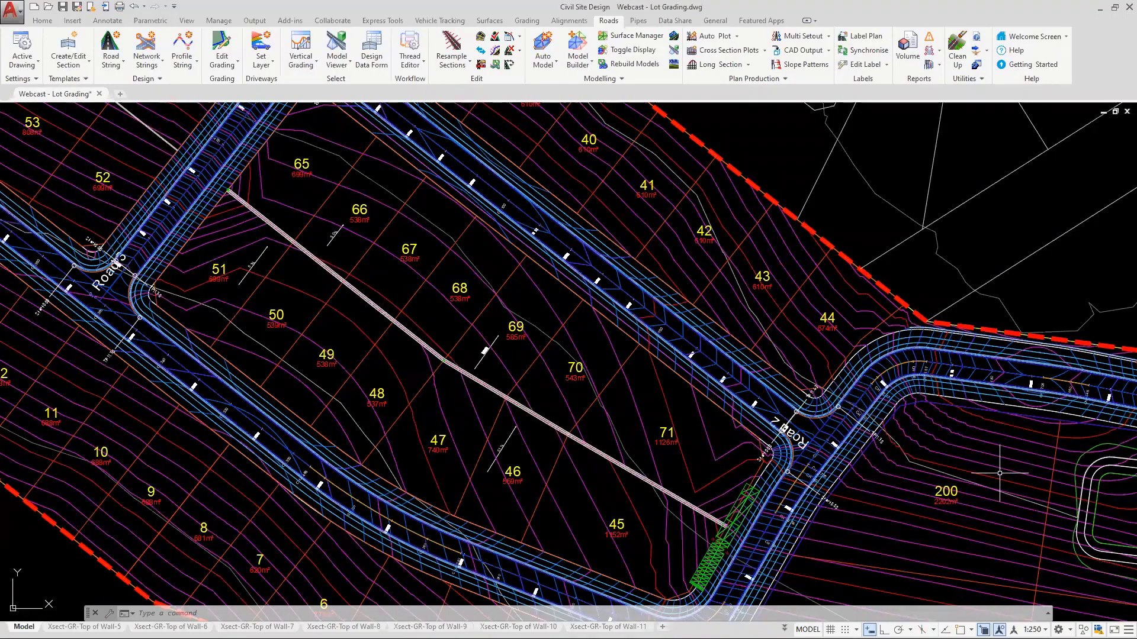
{"action": "middle_click_drag", "start_coordinate": [999, 473], "coordinate": [883, 350]}
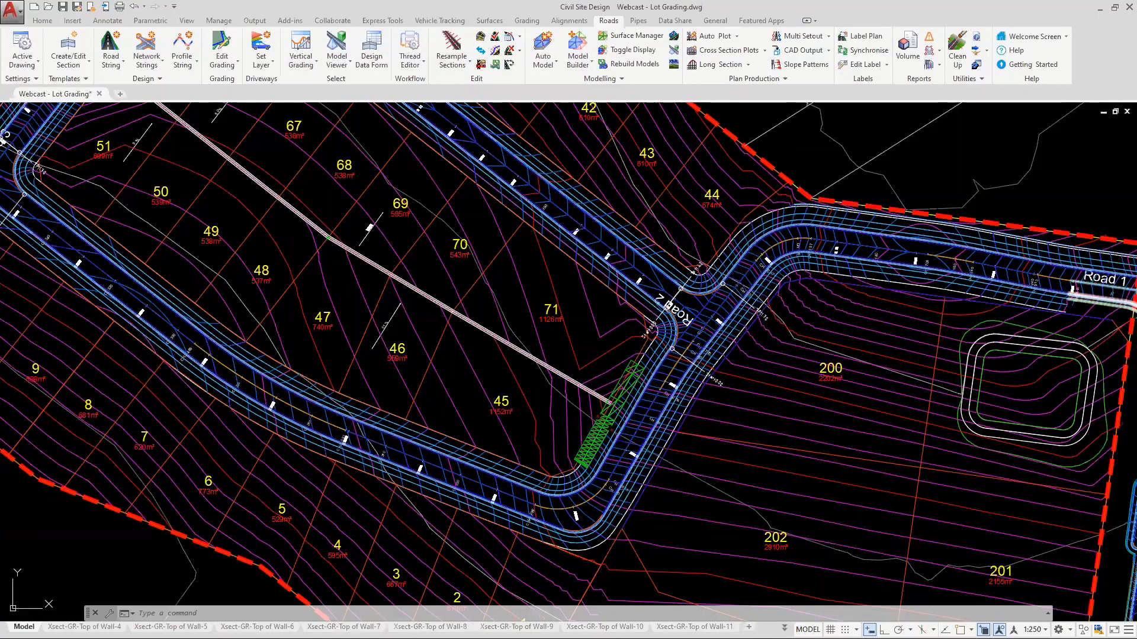
Step: Switch to the browser to view the Civil Site Design - Fundamentals (Metric) course curriculum, and minimise it
{"action": "key", "text": "alt+Tab"}
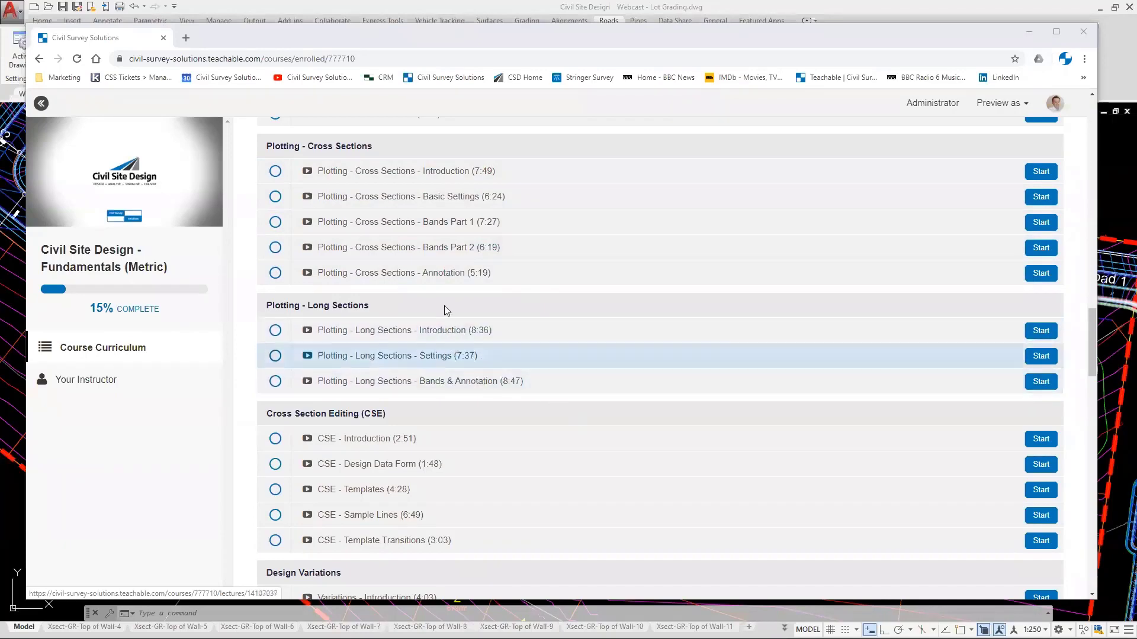
{"action": "left_click", "coordinate": [1028, 34]}
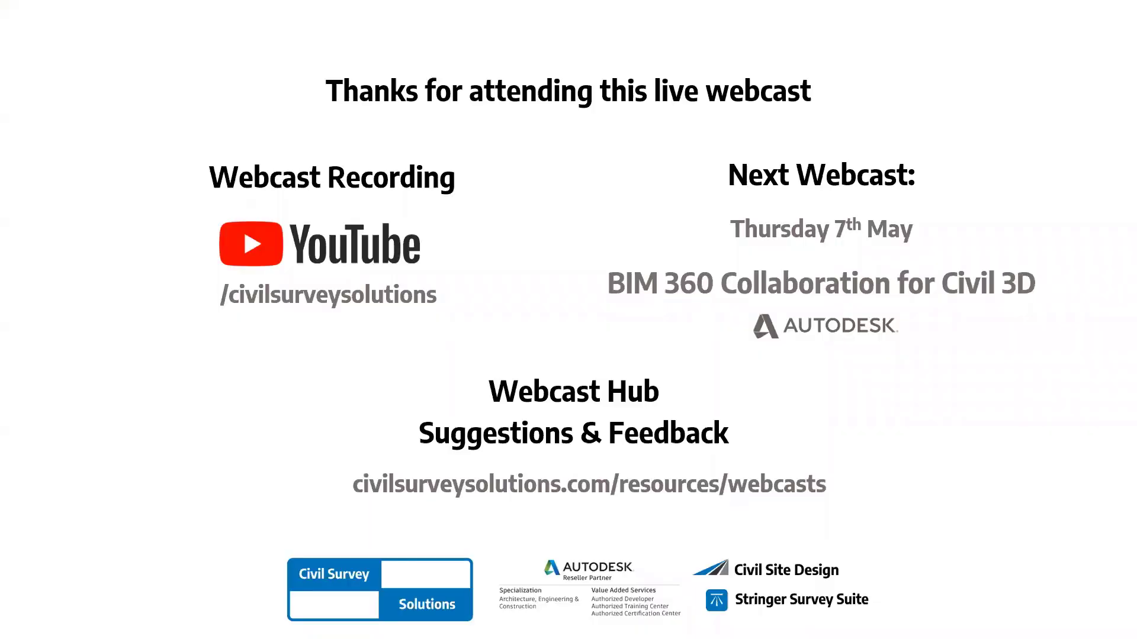